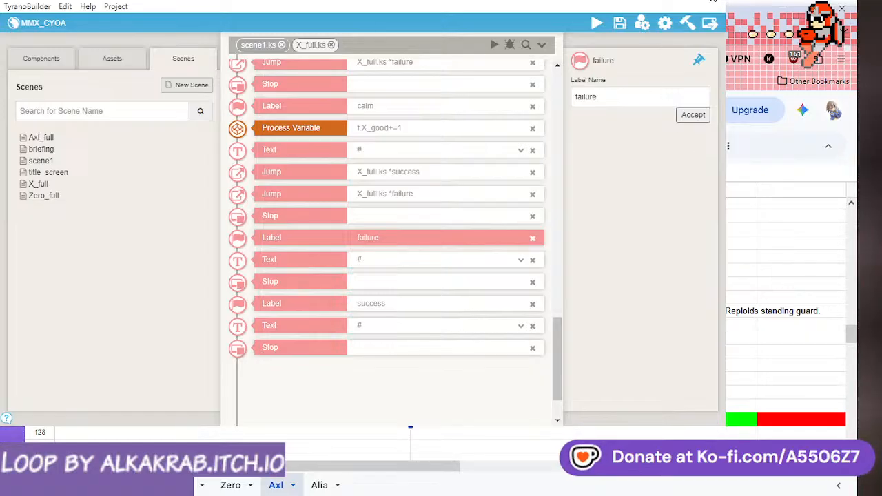
- Switch to the MMX CYOA spreadsheet and review the Camo and Don't Camo branches above row 127 of the Axl sheet
click(714, 2)
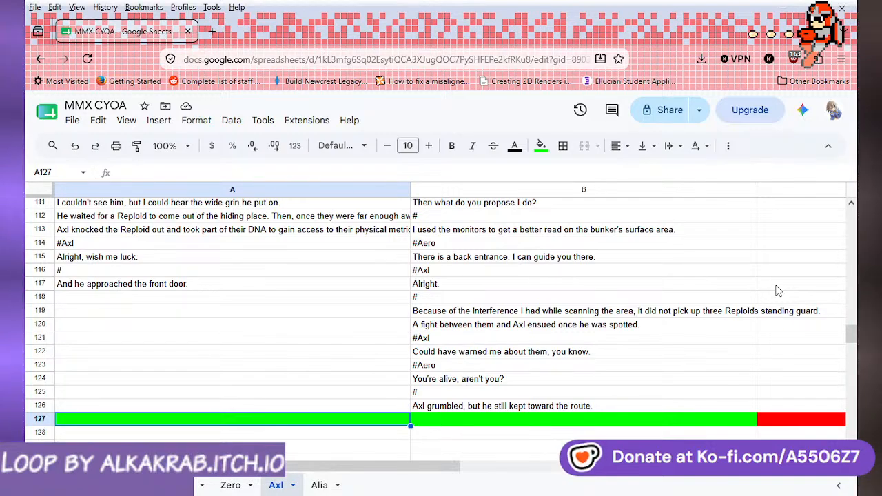
scroll(471, 329, down, 5)
scroll(471, 329, up, 1)
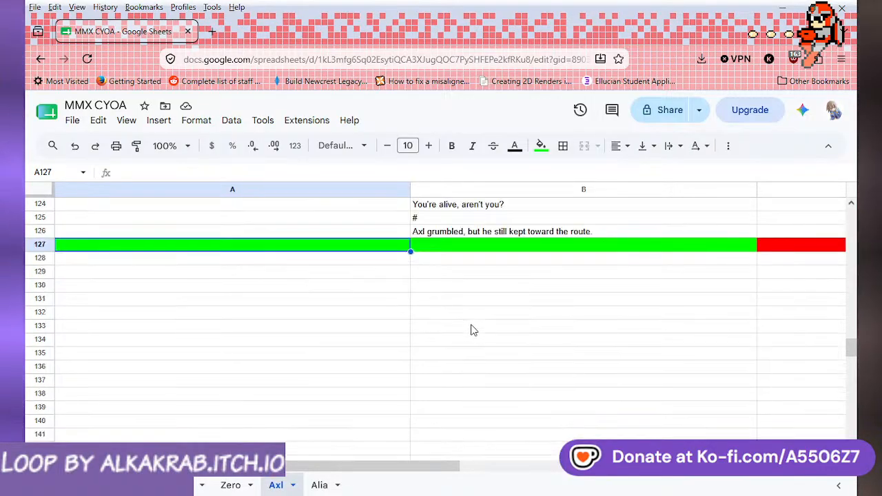
scroll(473, 330, up, 1)
scroll(344, 345, up, 3)
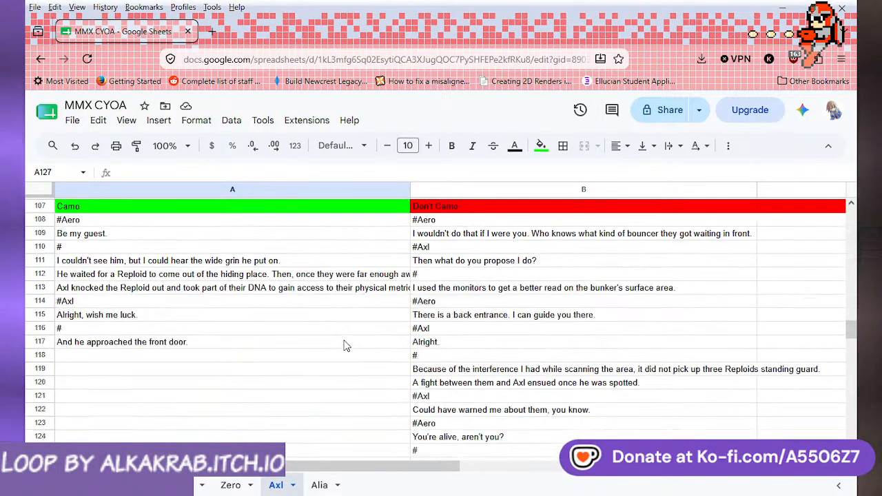
scroll(344, 344, down, 3)
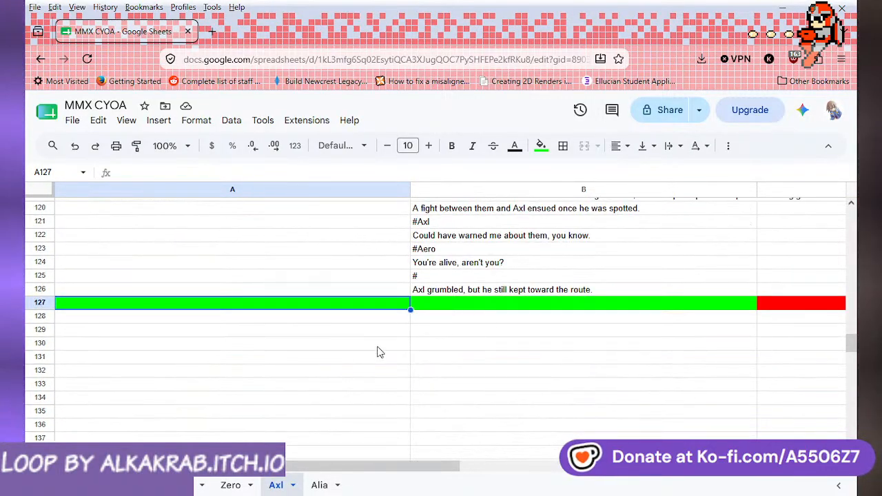
scroll(380, 352, up, 3)
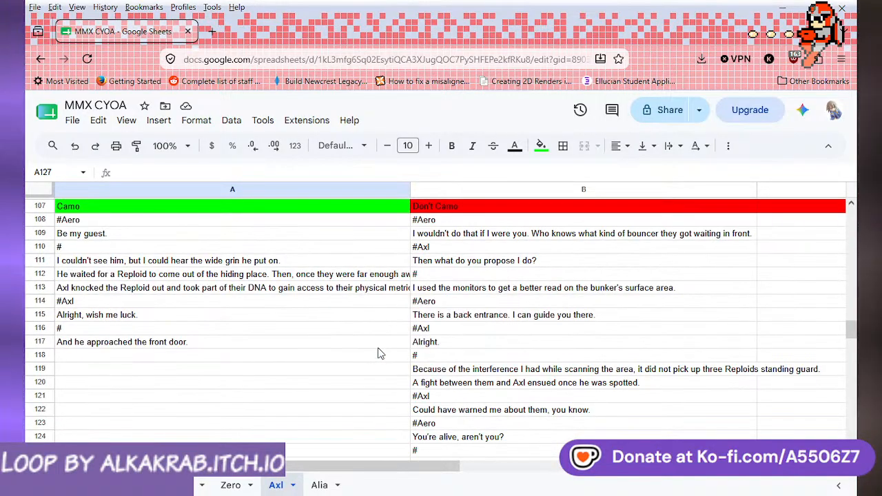
scroll(377, 354, down, 1)
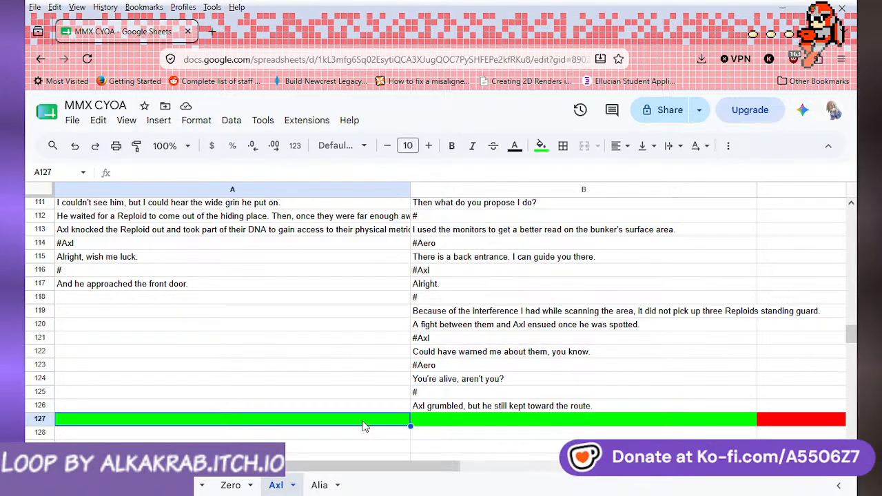
- Label the green cell A127 "Good- Front door" in the Axl sheet
text(G)
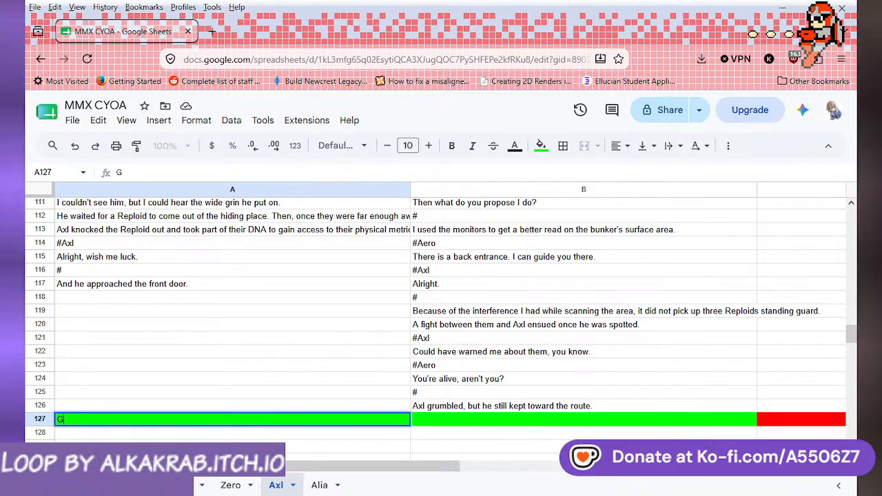
text(ood)
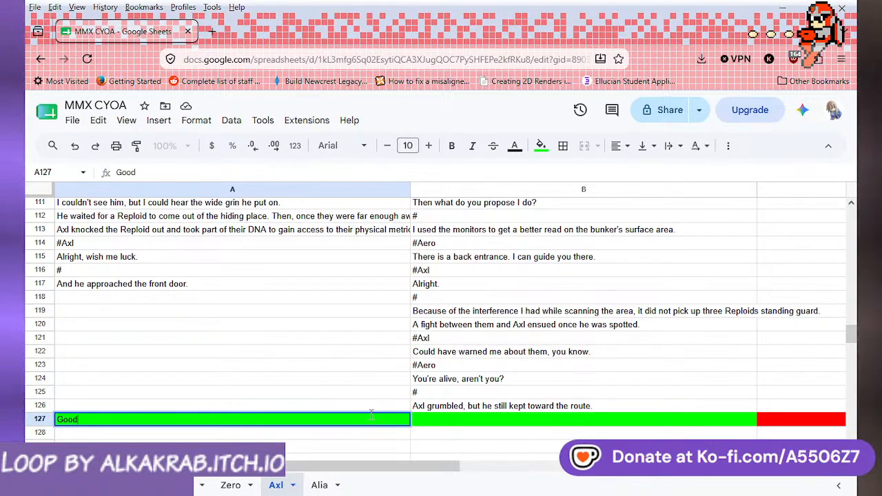
text(-)
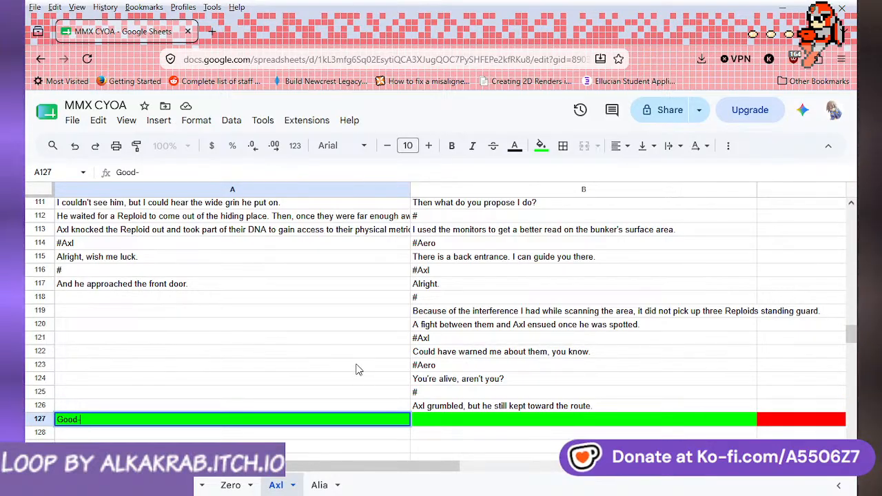
scroll(356, 370, up, 1)
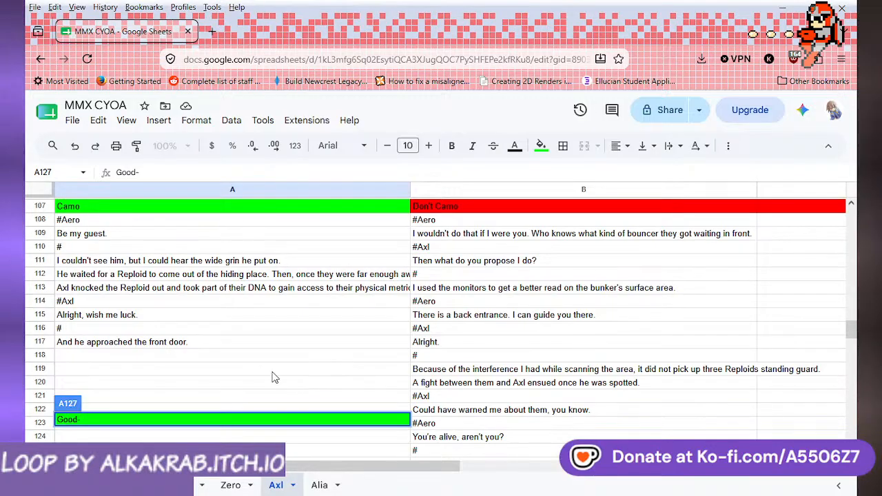
scroll(274, 377, down, 2)
scroll(274, 377, up, 2)
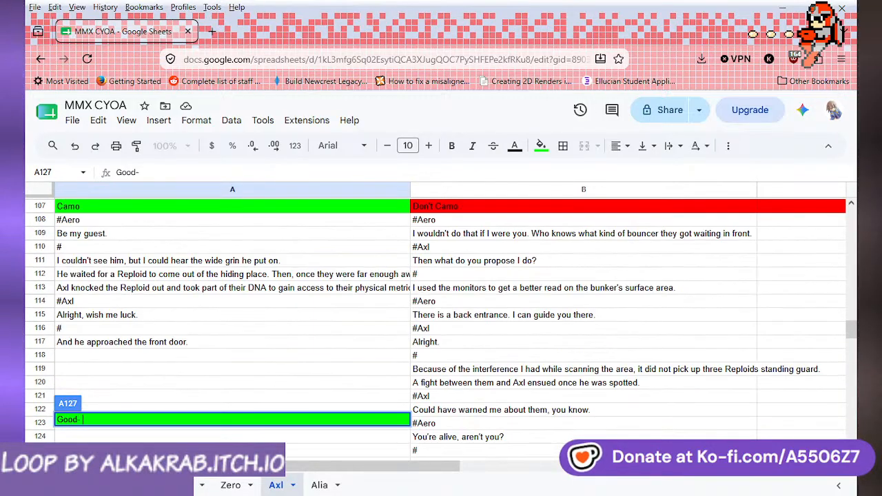
text(Front door)
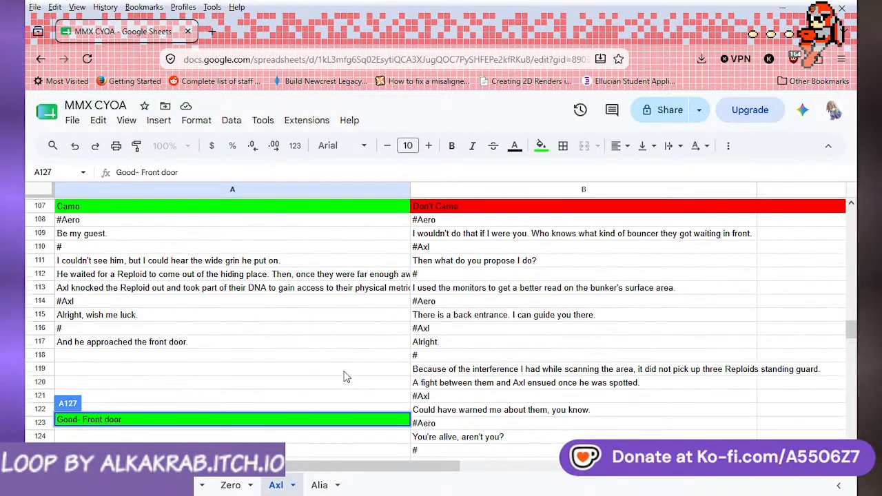
- Label the green cell B127 "Good- Front door", with a capital F in "Front"
scroll(346, 377, down, 2)
click(453, 363)
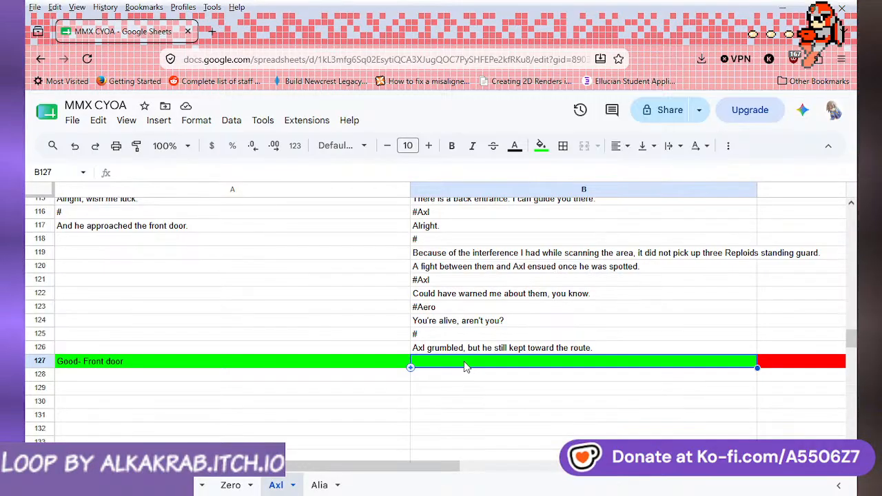
text(Good- front door)
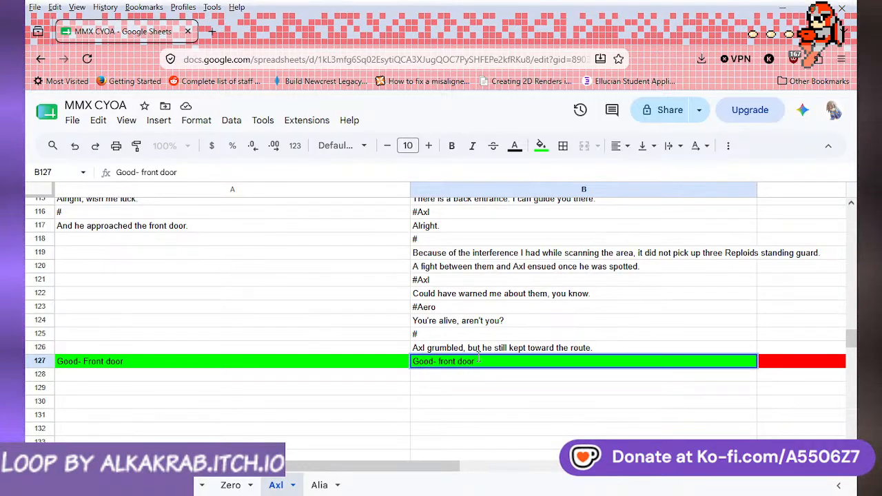
click(440, 362)
key(Delete)
text(F)
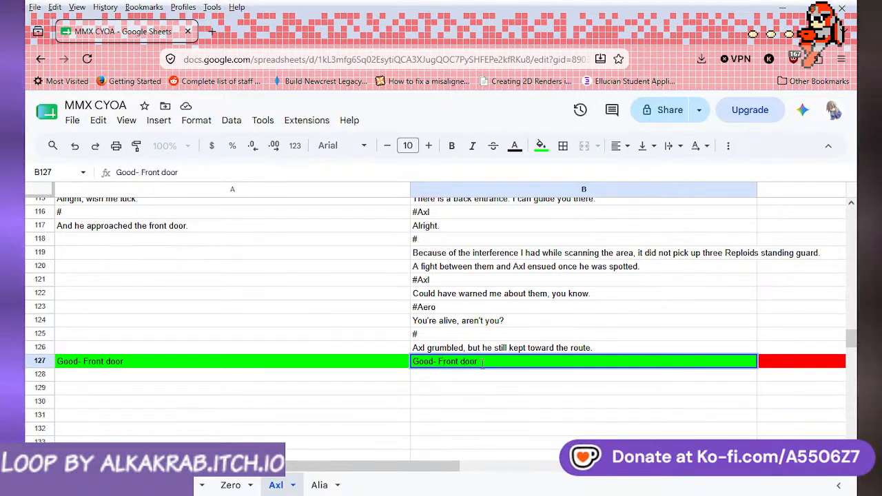
click(492, 376)
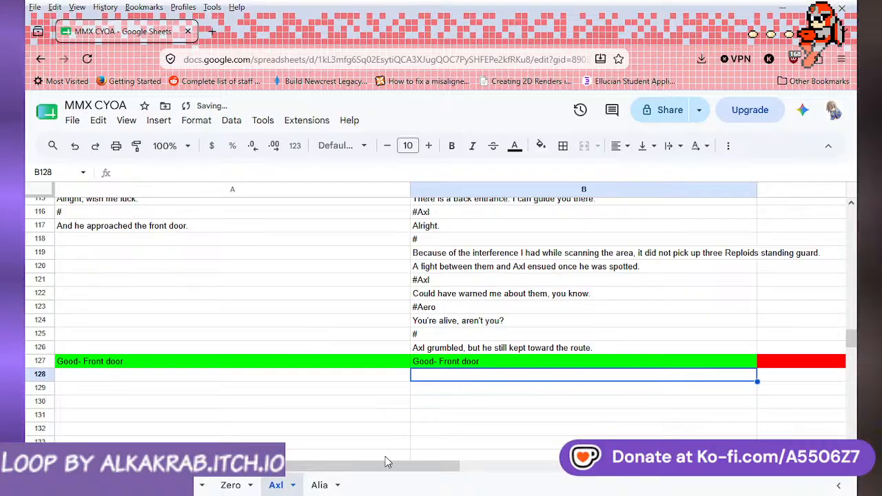
- Examine how X's story sheet lays out its final Wrong/Right choice and the bad and good result branches
click(230, 485)
scroll(274, 382, down, 5)
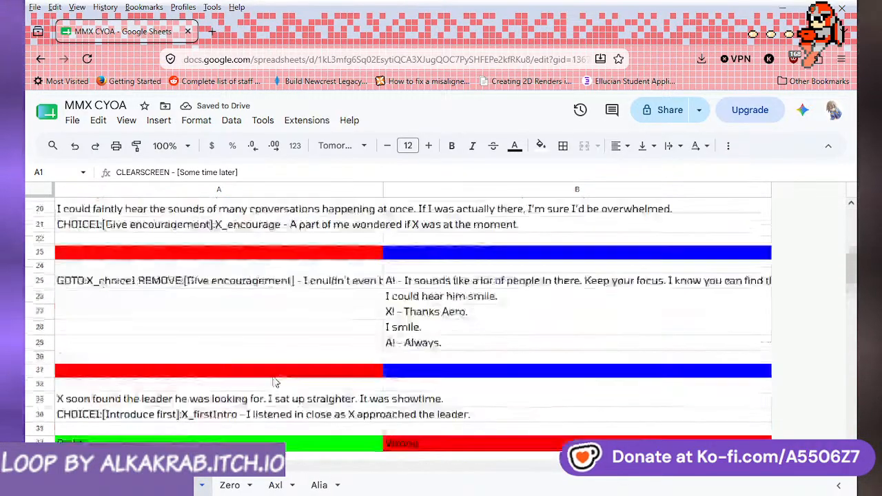
scroll(274, 382, down, 15)
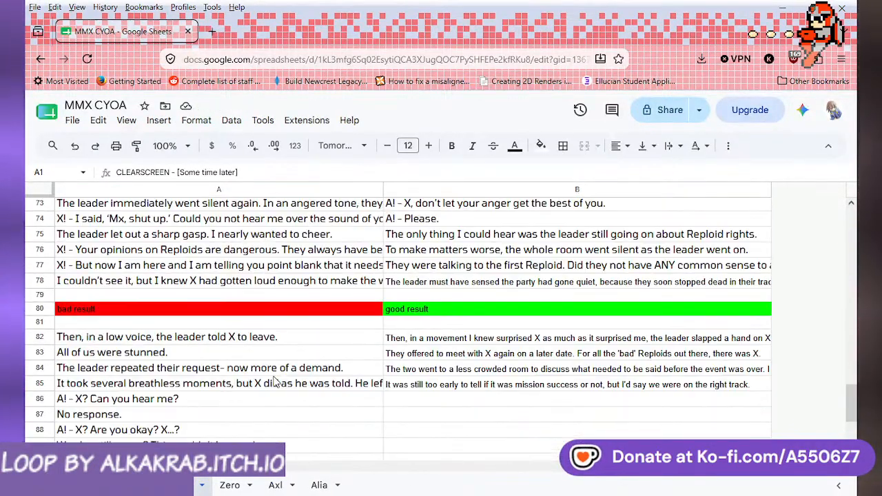
scroll(275, 383, down, 1)
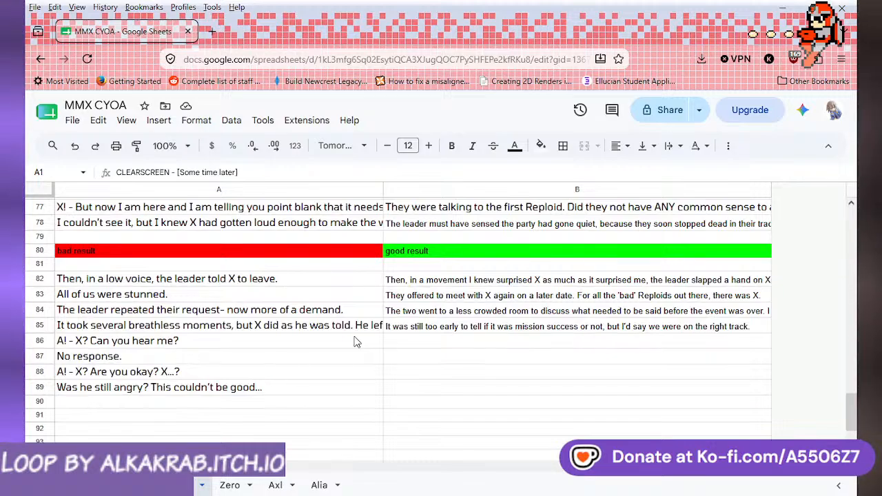
scroll(366, 317, up, 4)
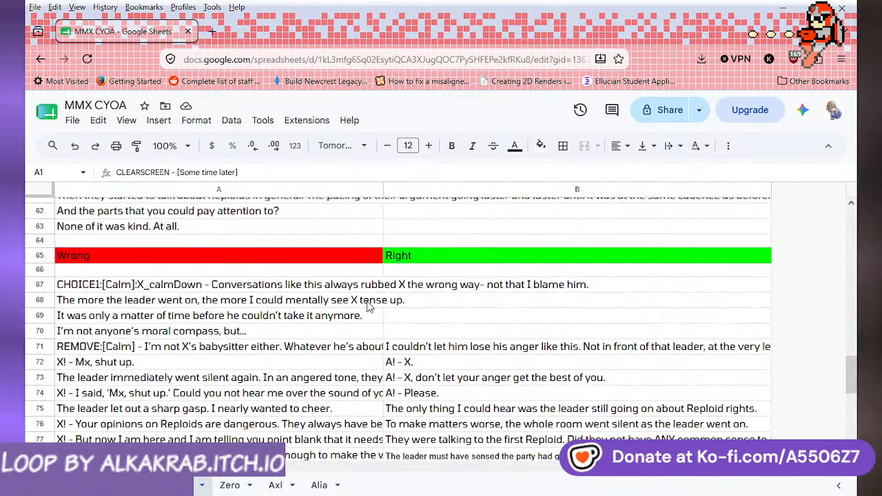
scroll(367, 306, down, 1)
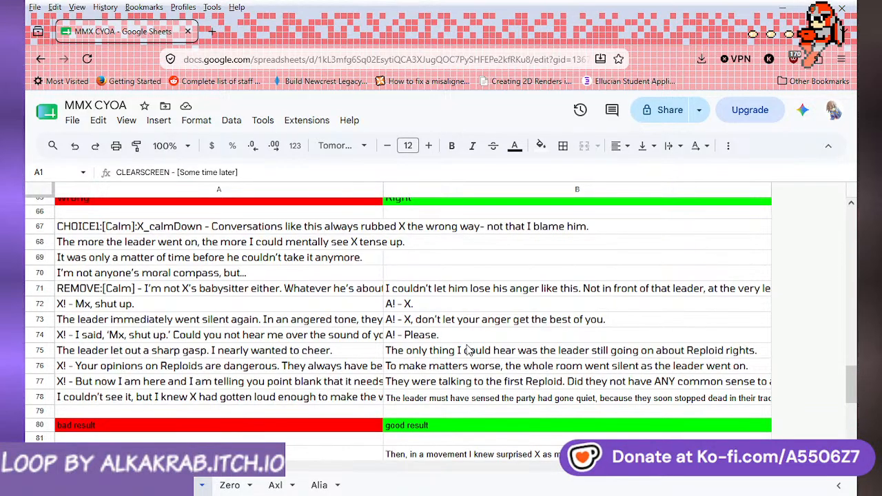
scroll(475, 353, down, 4)
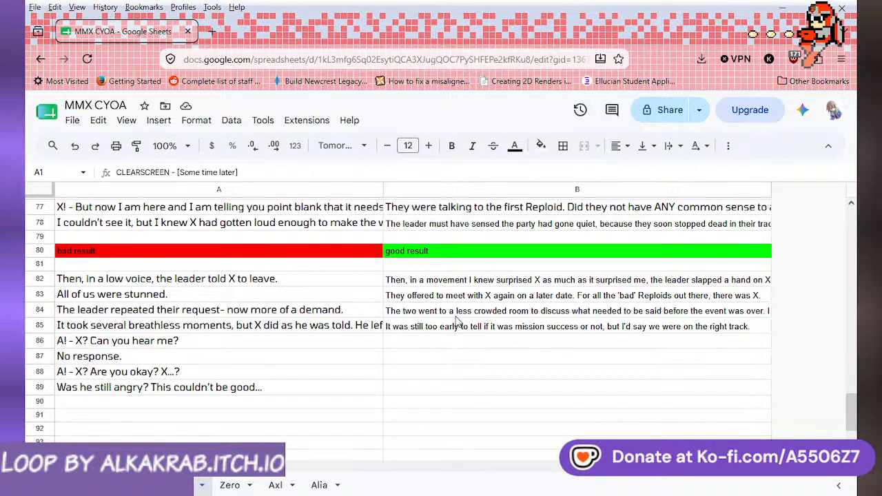
- Examine the Zero sheet's Runnerbomb and Reploid branches, condition notes and good and bad final results
click(235, 487)
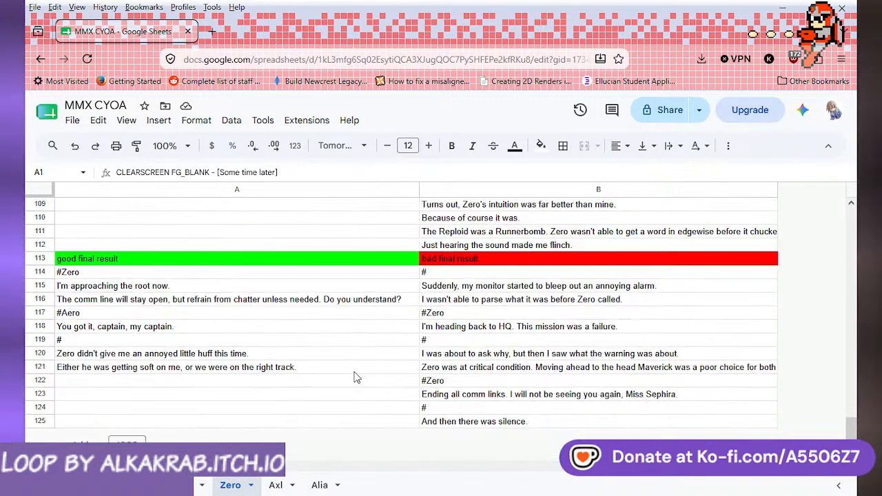
scroll(355, 377, up, 11)
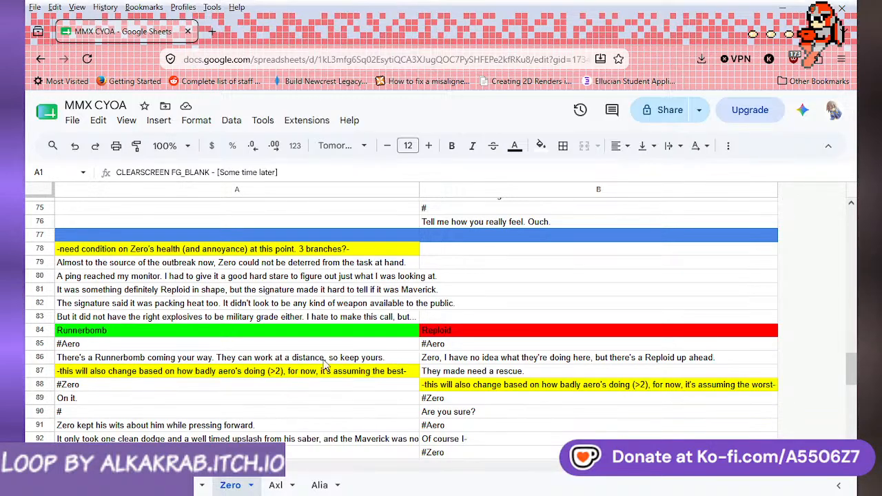
scroll(363, 350, down, 1)
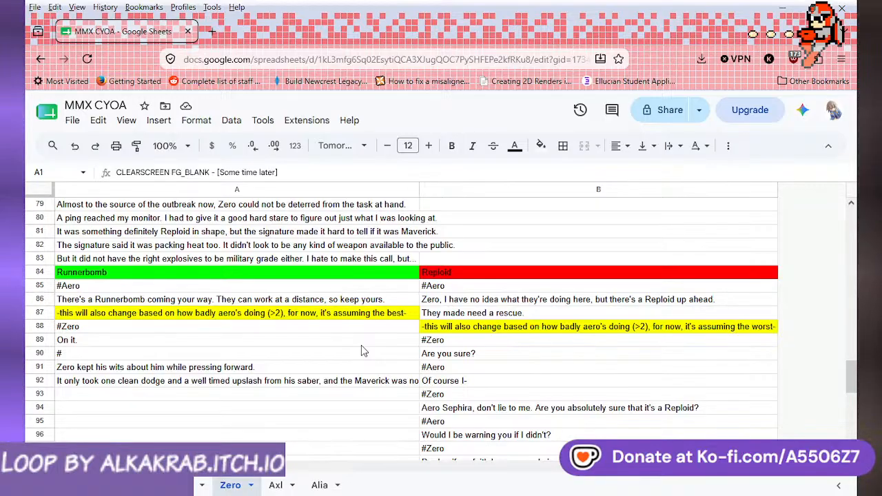
scroll(317, 360, up, 3)
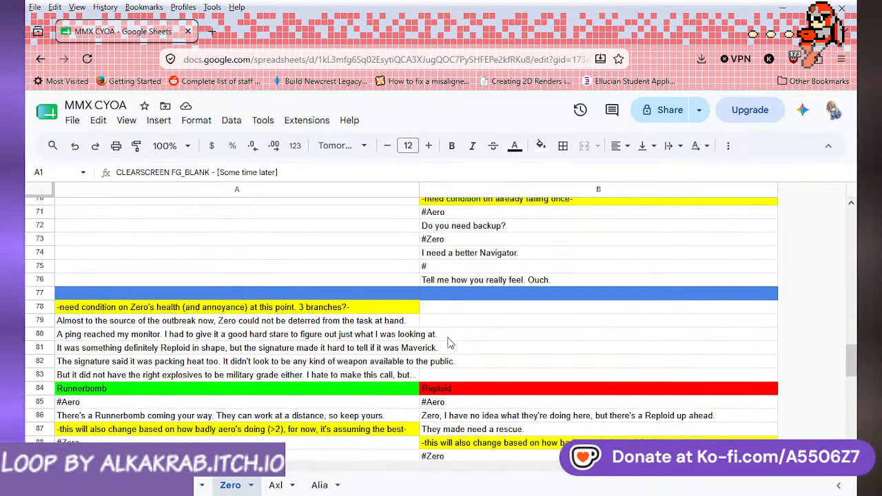
scroll(414, 352, down, 3)
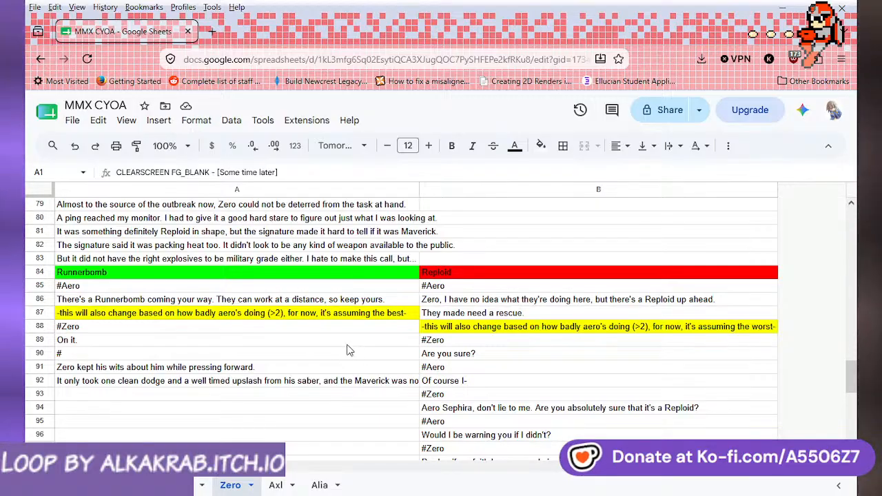
scroll(348, 350, down, 10)
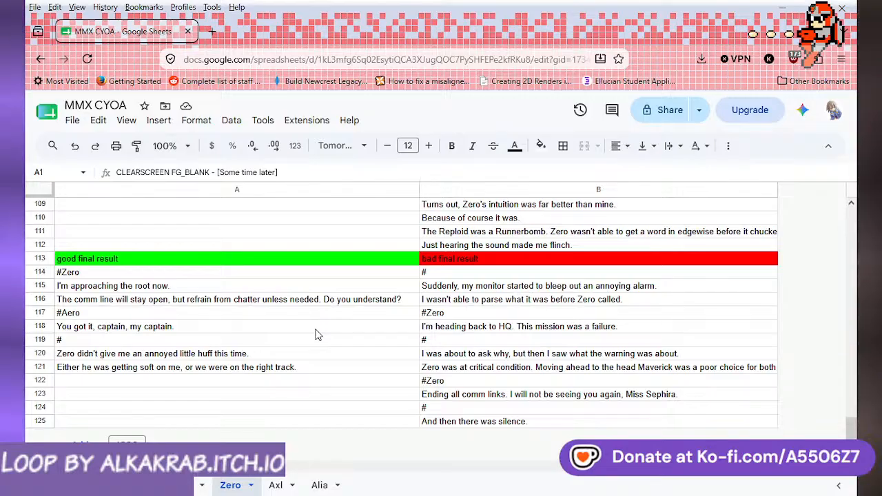
- Return to the Axl sheet and label the red cell C127 "Bad- Back door"
click(276, 486)
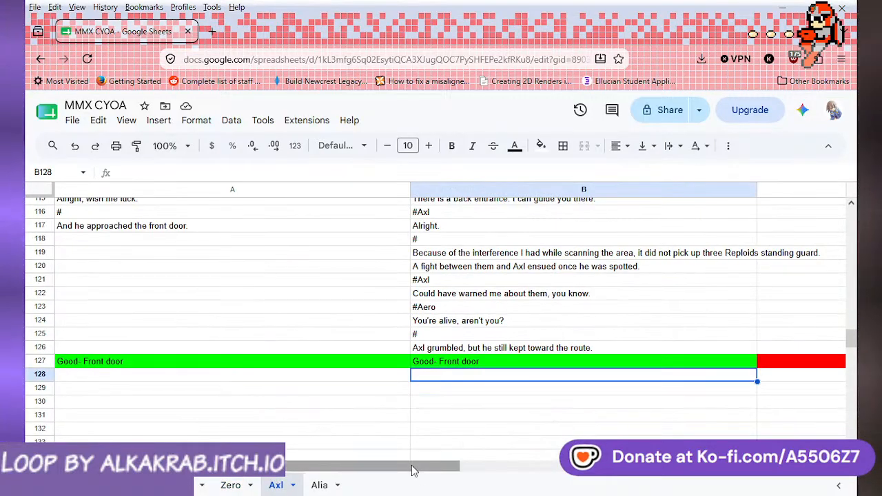
drag(414, 467, 503, 467)
click(562, 364)
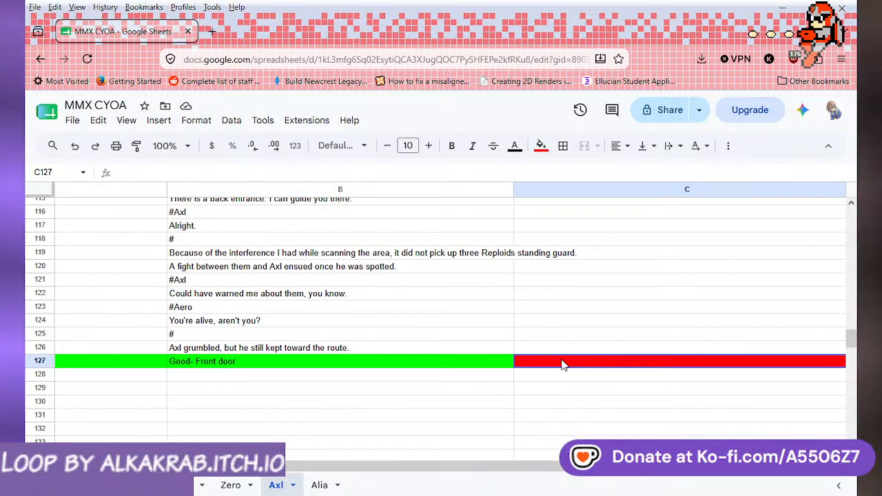
text(Bad)
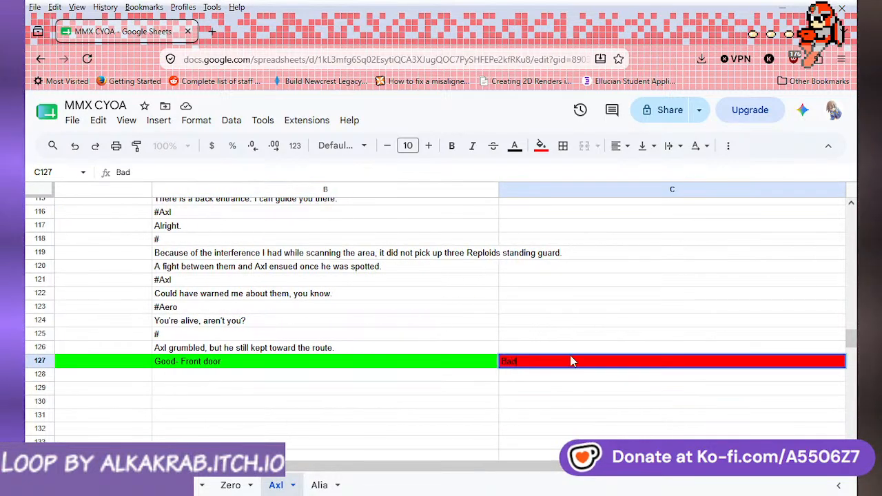
text(- Back d)
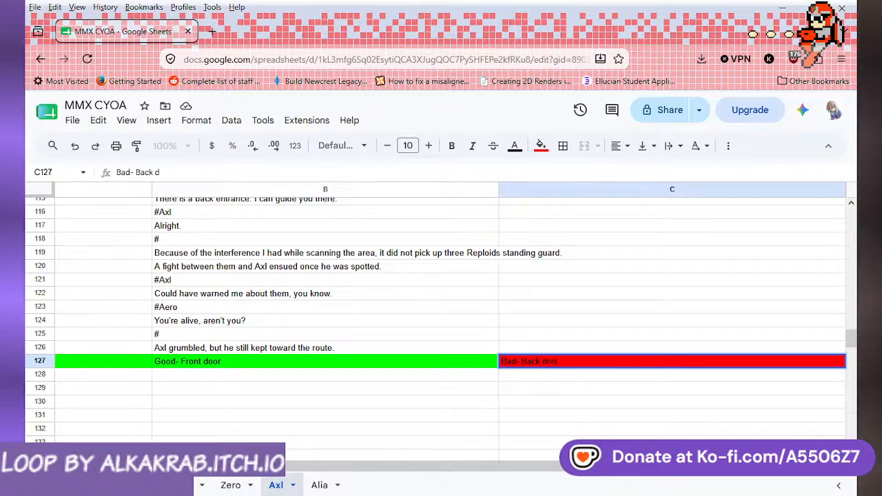
text(oor)
key(Return)
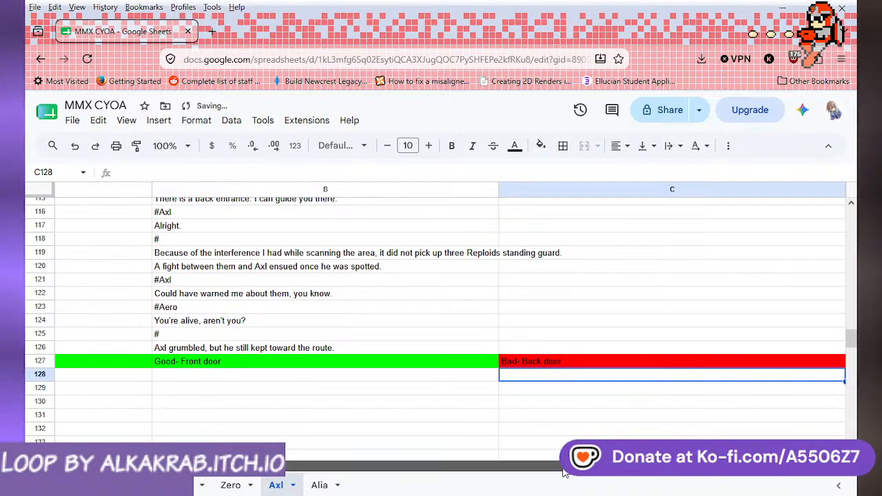
- Label the red cell D127 "Bad- Back door"
drag(563, 472, 694, 392)
click(596, 364)
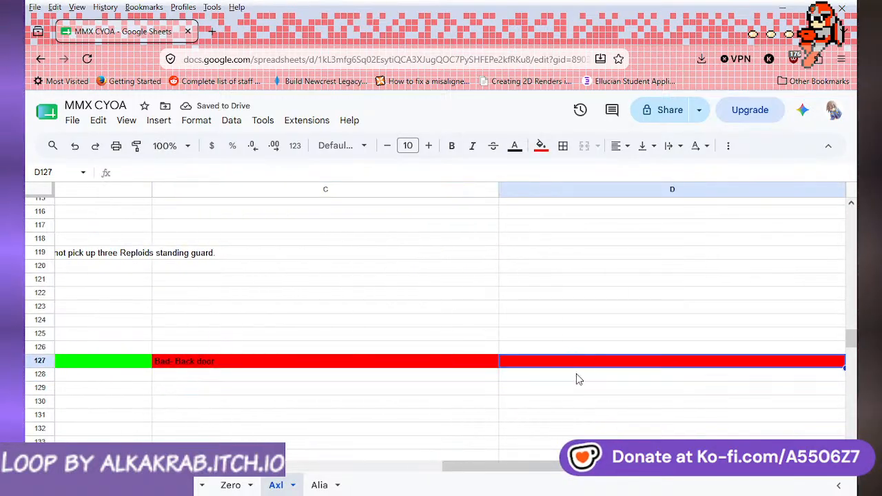
text(Bad-)
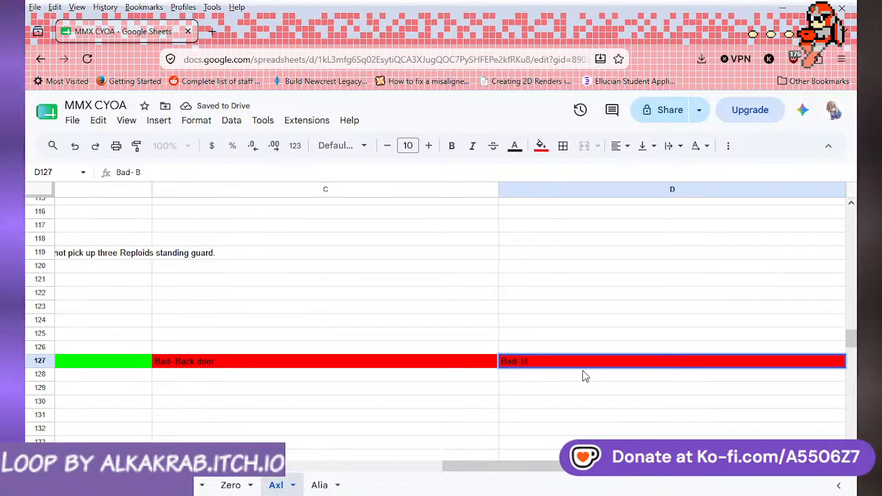
text( Back)
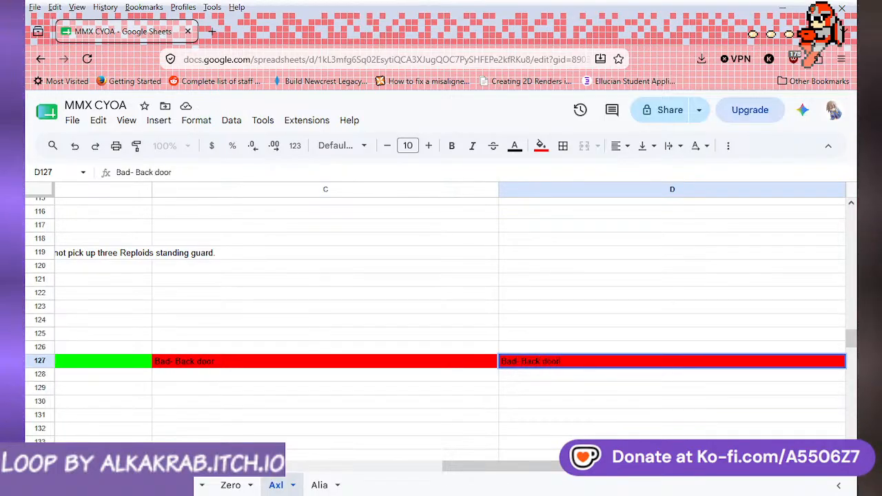
text( door)
key(Return)
drag(526, 466, 236, 485)
scroll(224, 415, down, 7)
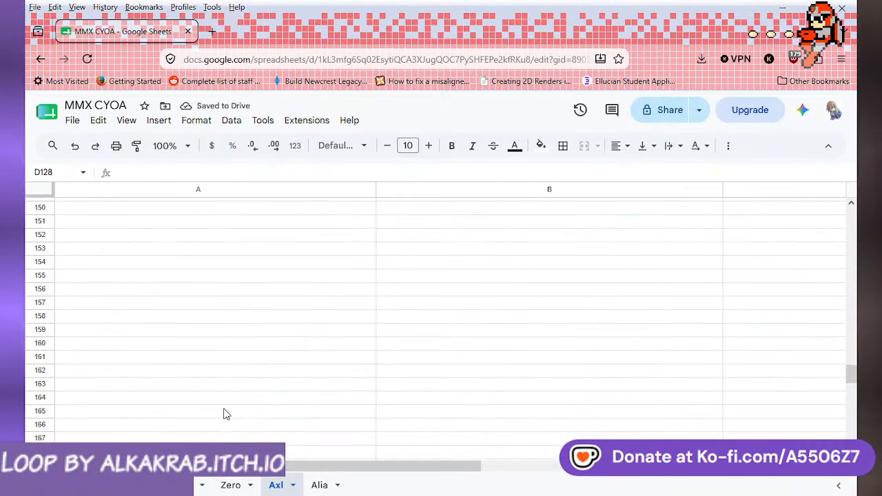
scroll(224, 414, down, 13)
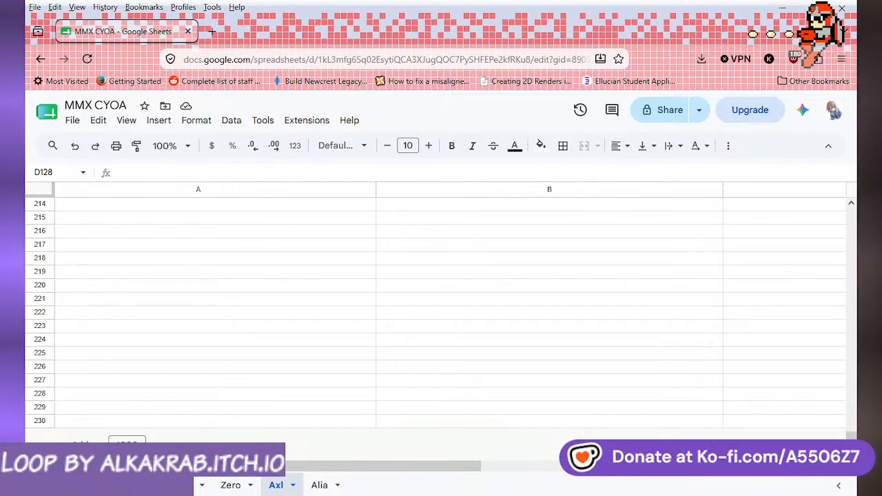
scroll(246, 380, up, 15)
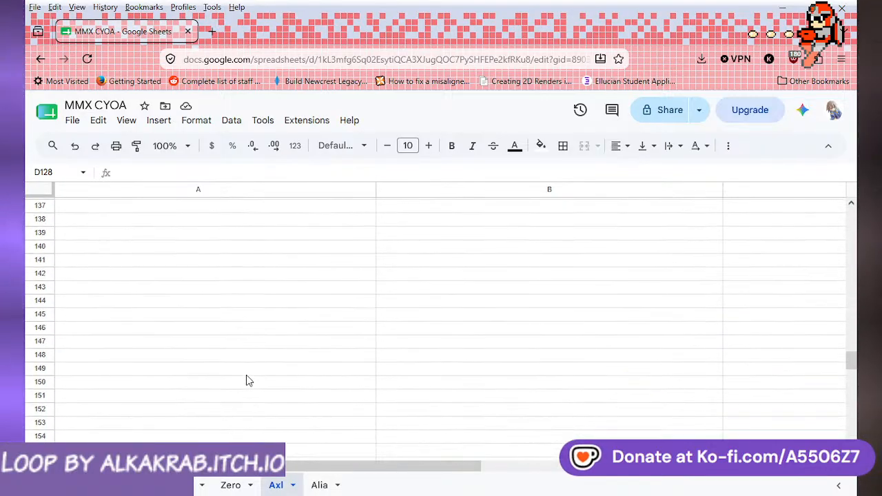
scroll(249, 380, up, 4)
scroll(246, 380, down, 20)
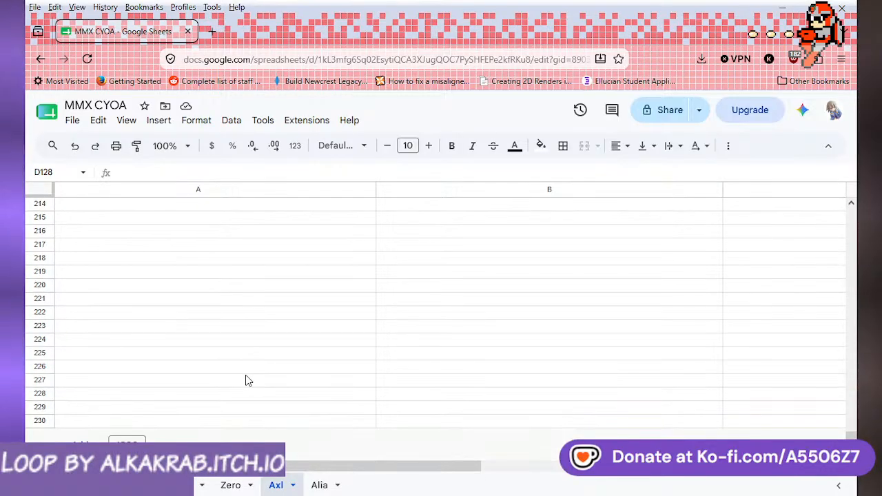
scroll(249, 380, up, 18)
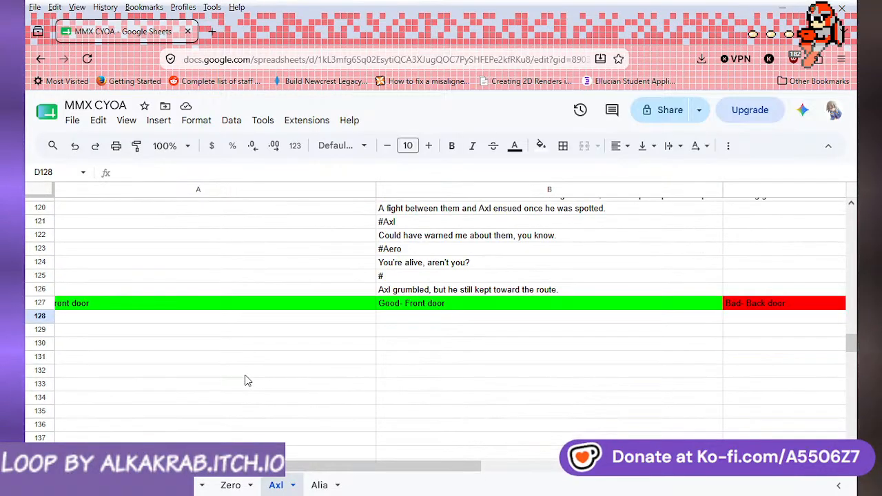
- Review the Camo and Don't Camo branches alongside the good and bad door labels in row 127
drag(350, 469, 262, 480)
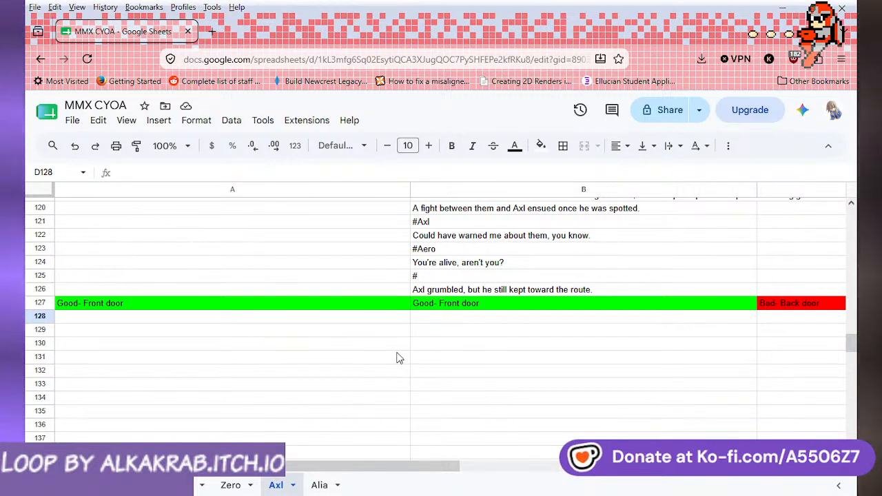
scroll(387, 359, up, 2)
scroll(388, 359, down, 4)
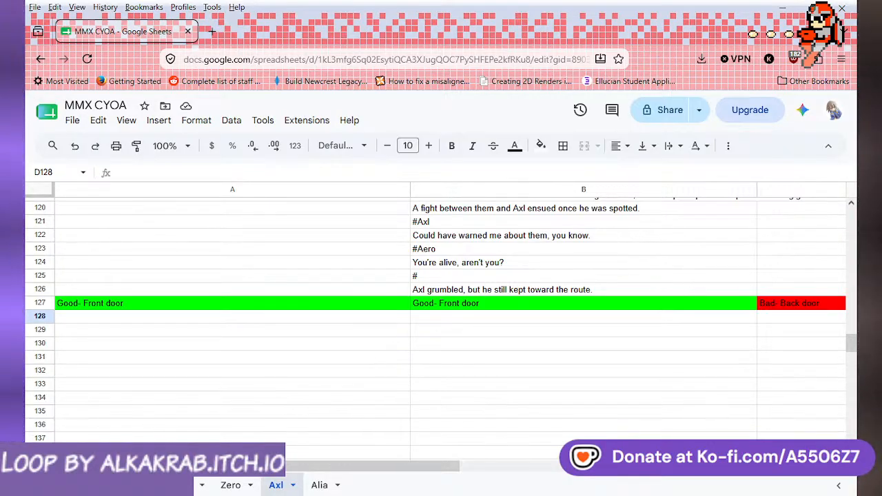
mouse_move(374, 467)
mouse_down()
mouse_move(711, 494)
mouse_move(767, 480)
mouse_move(692, 486)
mouse_move(531, 469)
mouse_move(386, 469)
mouse_up()
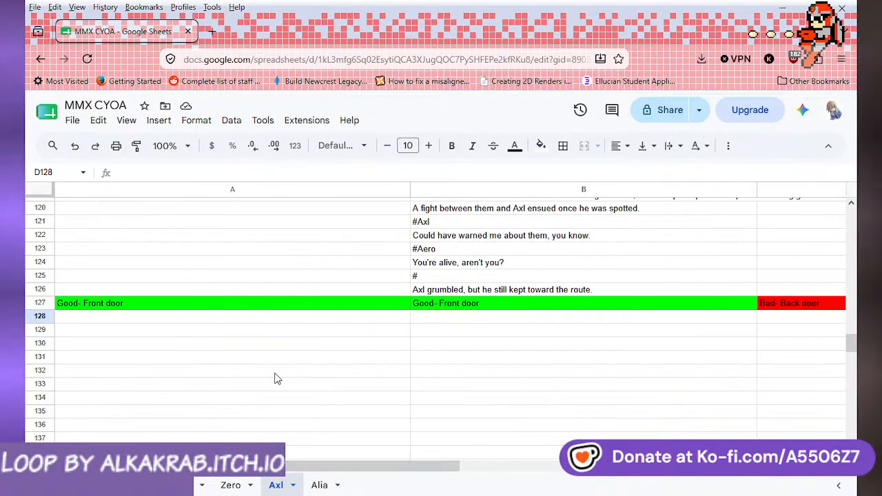
scroll(274, 378, up, 4)
scroll(275, 378, down, 5)
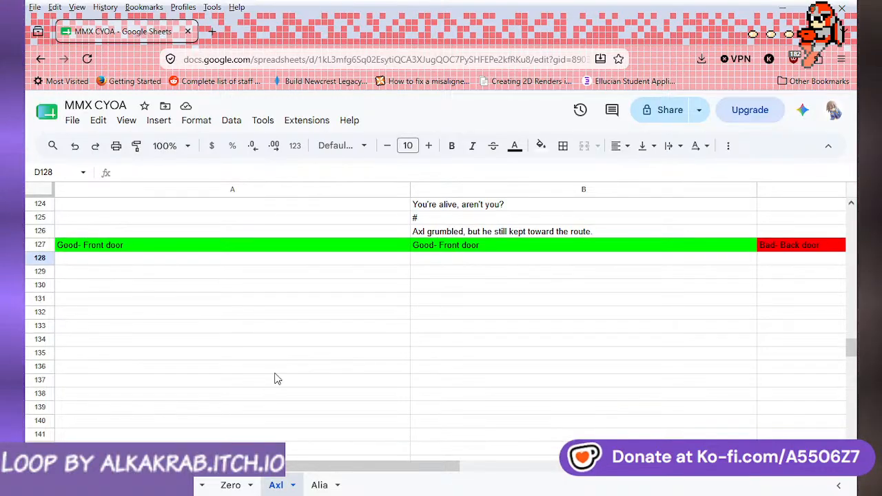
scroll(275, 379, up, 4)
scroll(275, 378, down, 3)
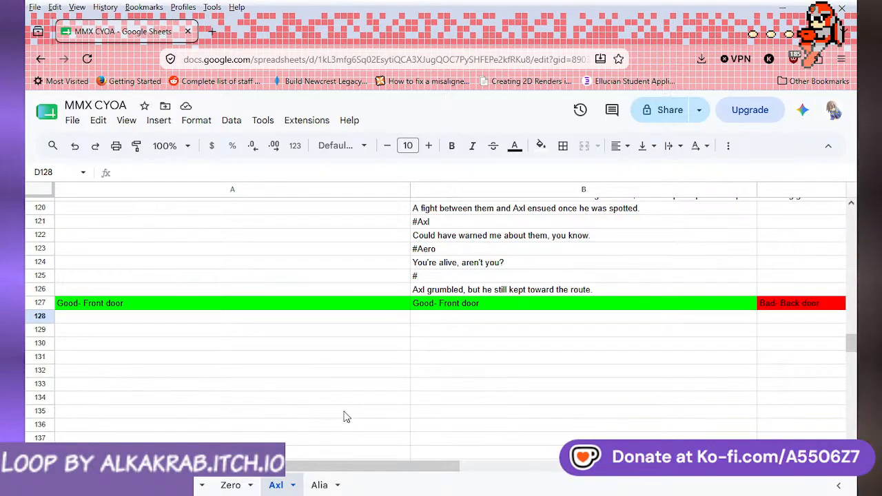
drag(369, 468, 288, 466)
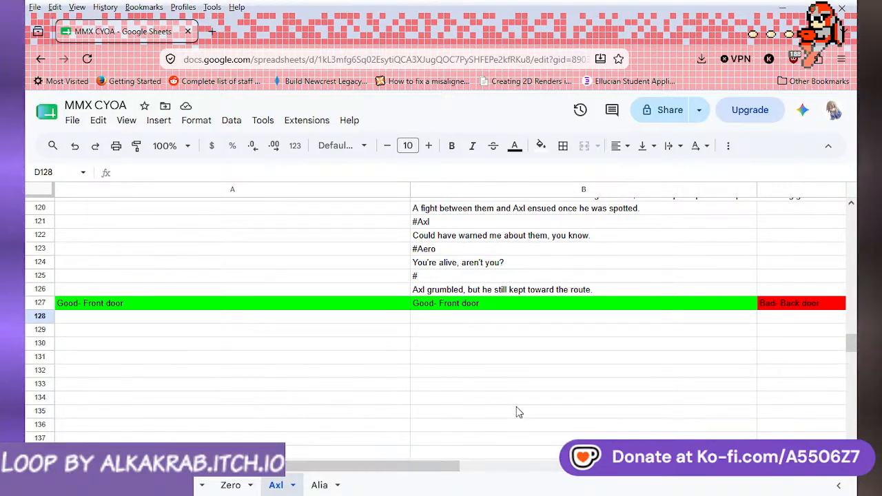
scroll(335, 393, up, 4)
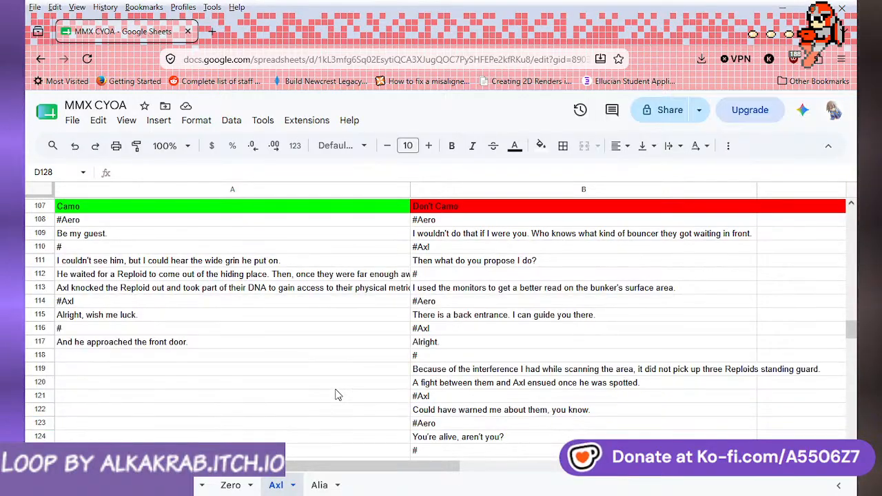
scroll(335, 394, down, 3)
scroll(335, 394, up, 3)
scroll(335, 394, down, 4)
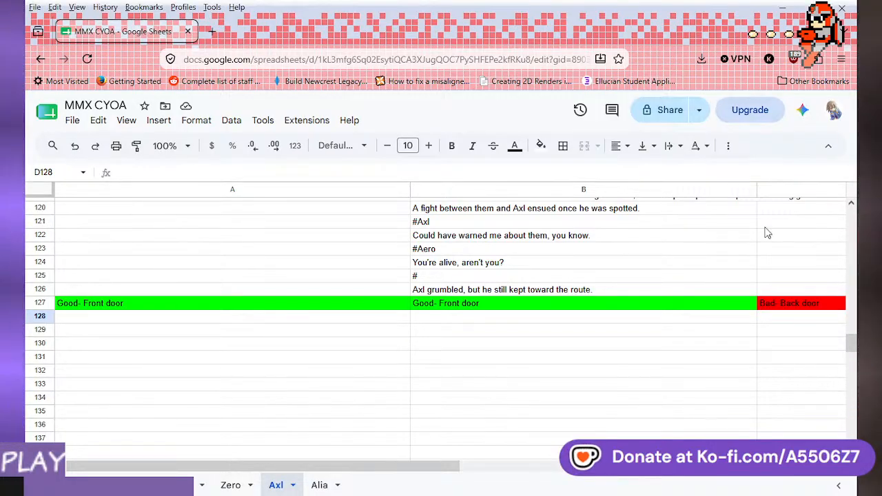
click(302, 318)
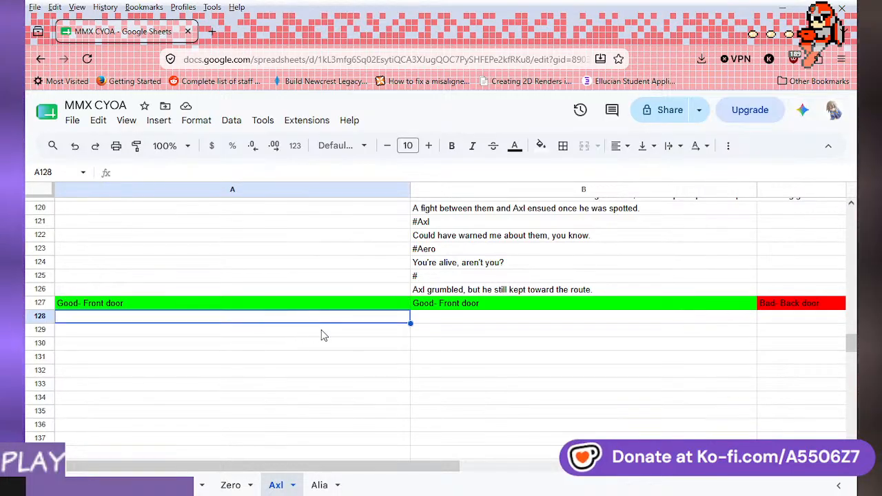
scroll(320, 357, up, 3)
scroll(319, 358, up, 1)
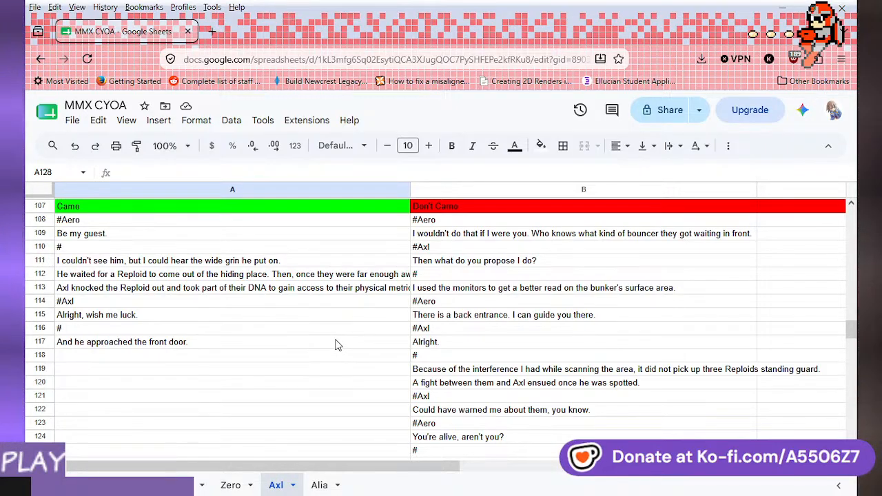
scroll(336, 344, down, 1)
scroll(336, 345, up, 1)
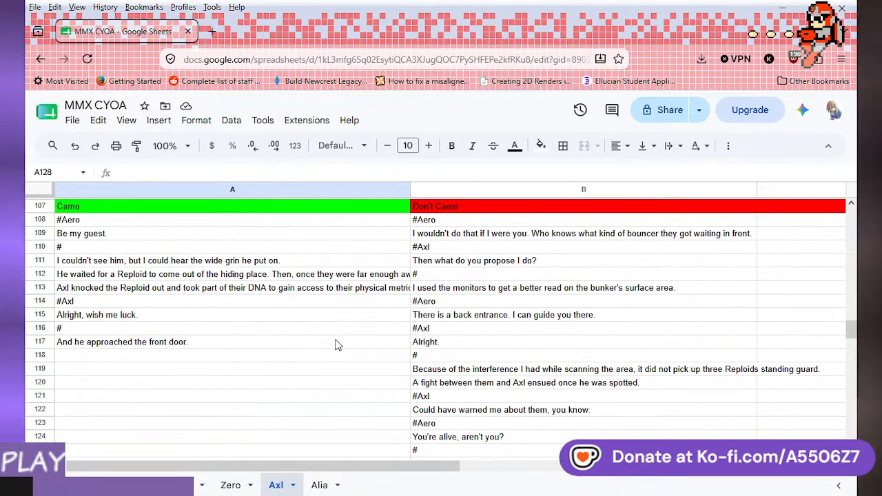
scroll(335, 345, down, 3)
scroll(335, 345, up, 3)
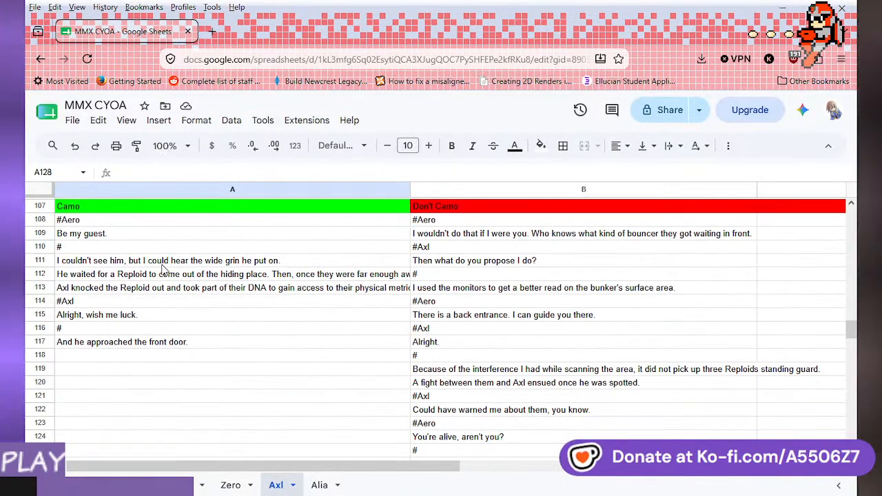
- Reread the Camo branch's lines about Axl striking the Reploid, taking its DNA and approaching the front door
click(189, 292)
click(187, 277)
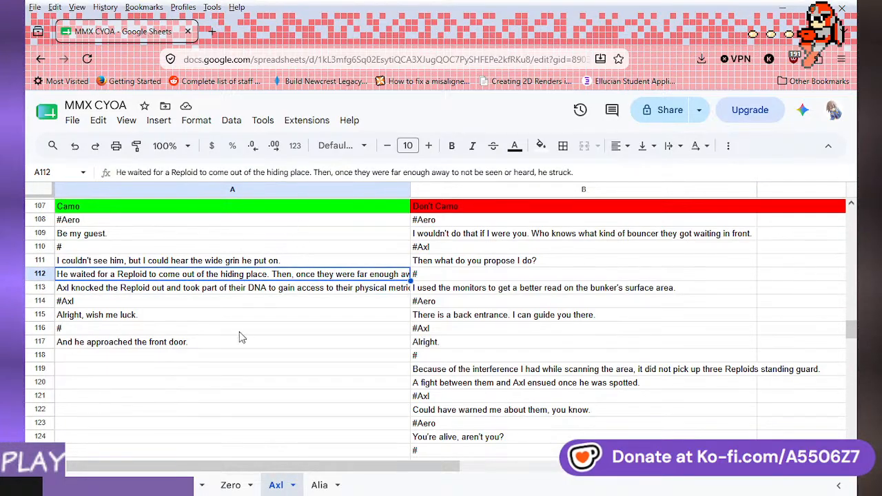
click(174, 318)
click(183, 346)
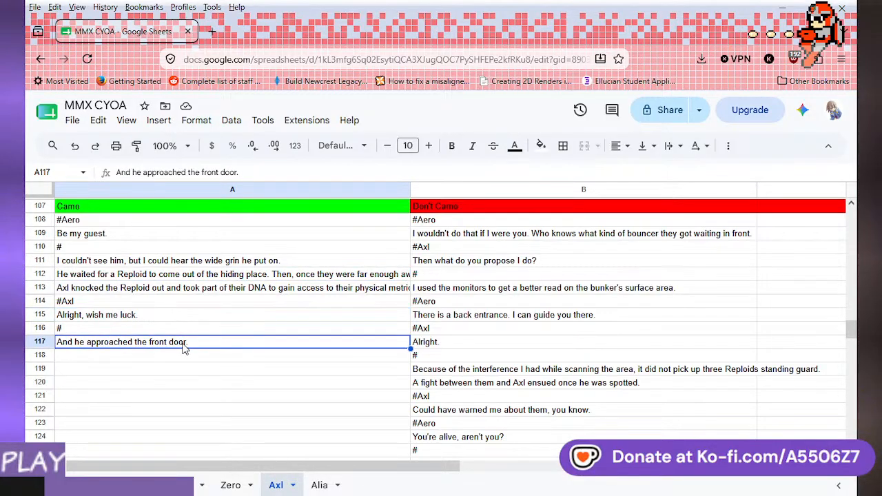
scroll(240, 328, down, 4)
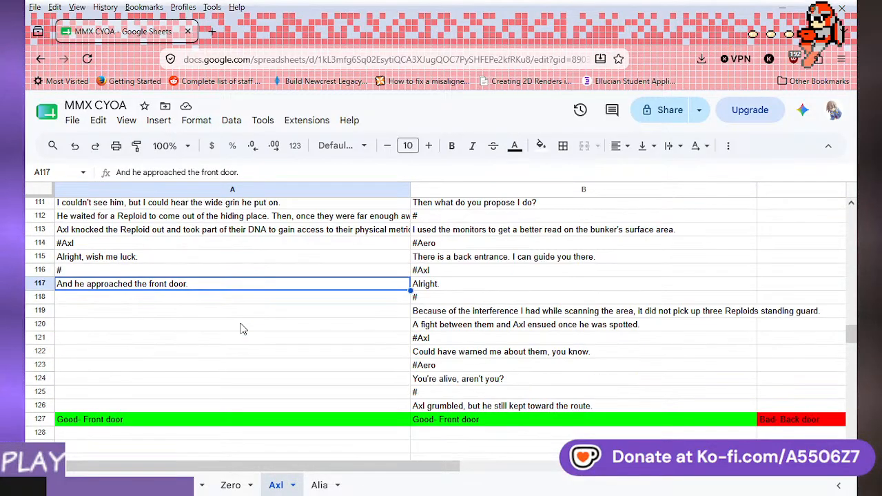
click(224, 318)
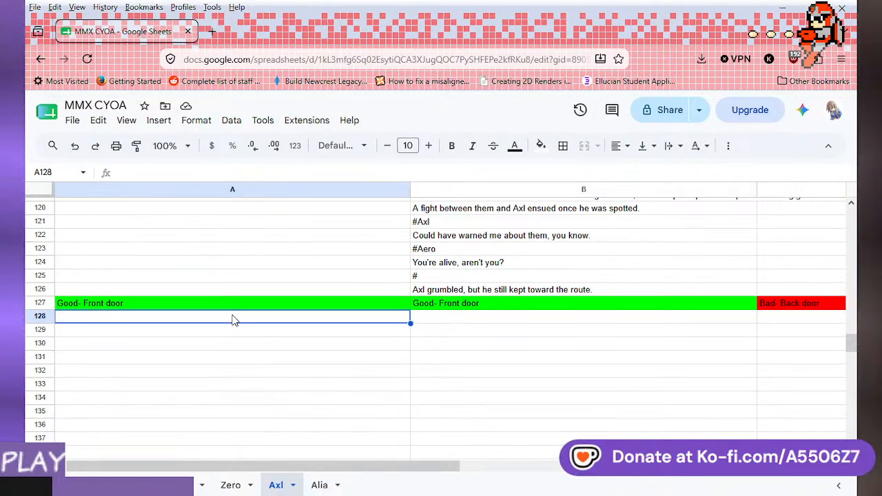
scroll(246, 330, up, 4)
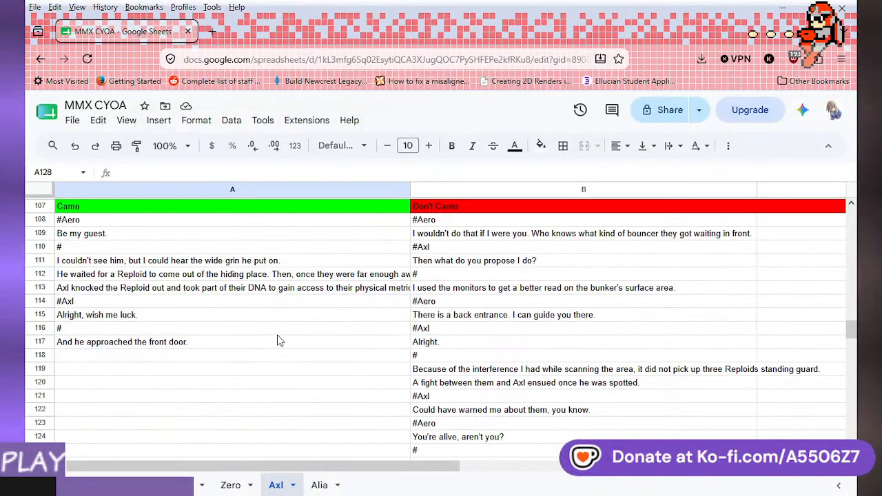
click(227, 295)
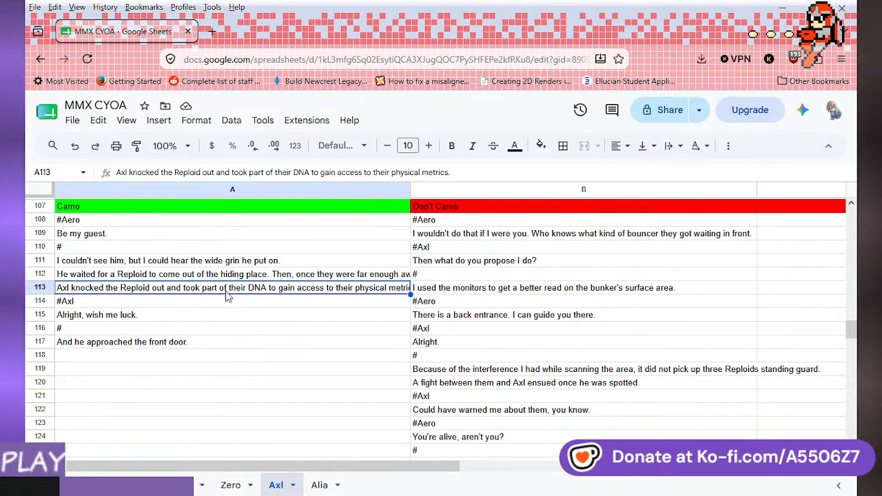
click(212, 345)
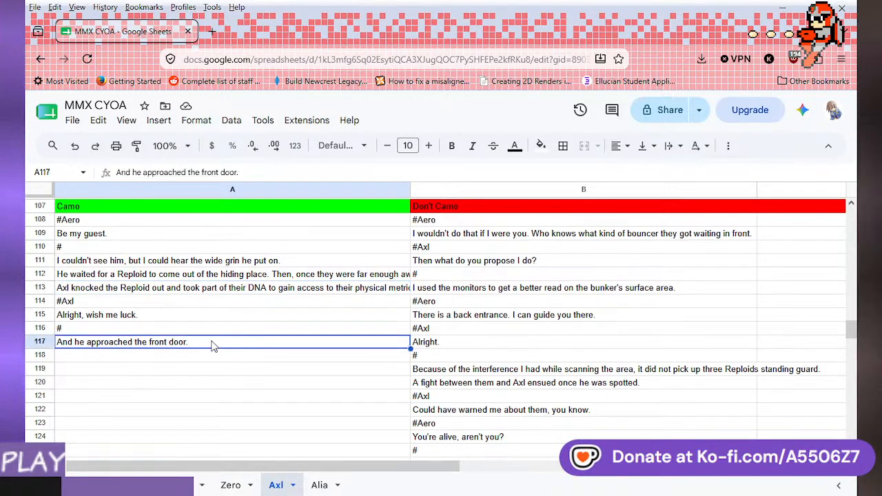
- Write "Axl stood in front of the door and let the scanner look over his body." in A128, under "Good- Front door"
scroll(211, 321, down, 4)
click(176, 334)
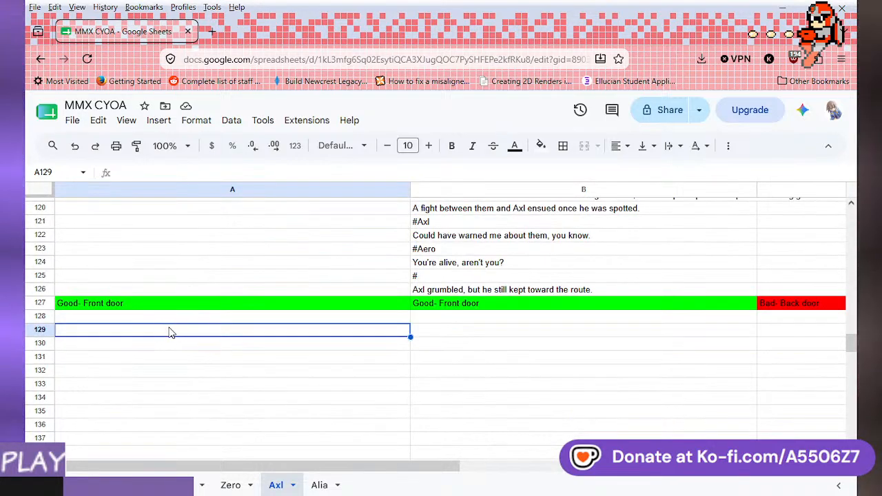
click(155, 318)
text(Ax)
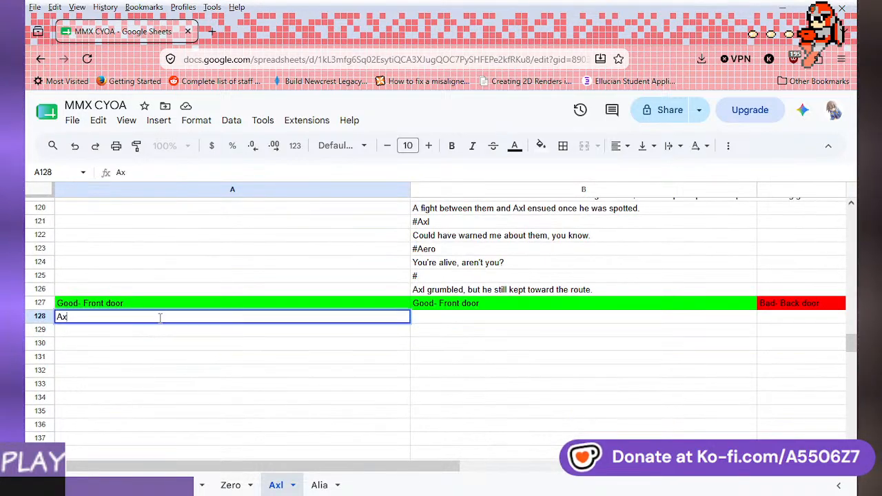
text(l stood in front o)
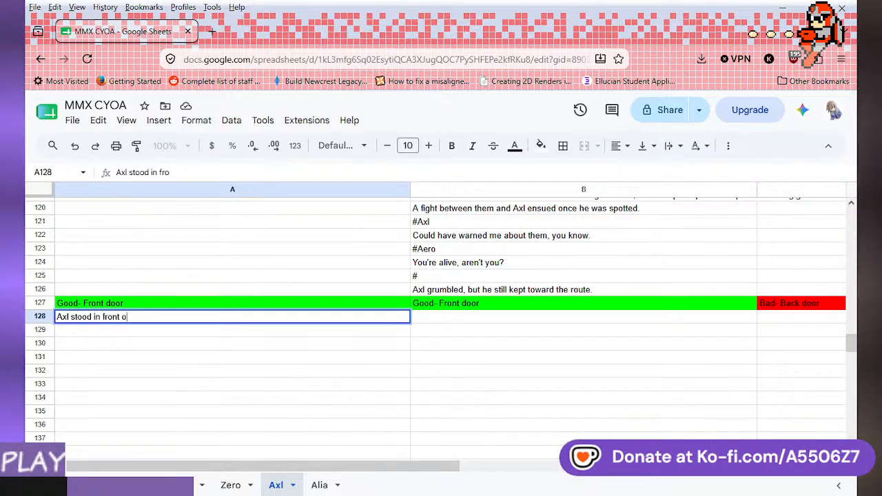
text(f the door and let t)
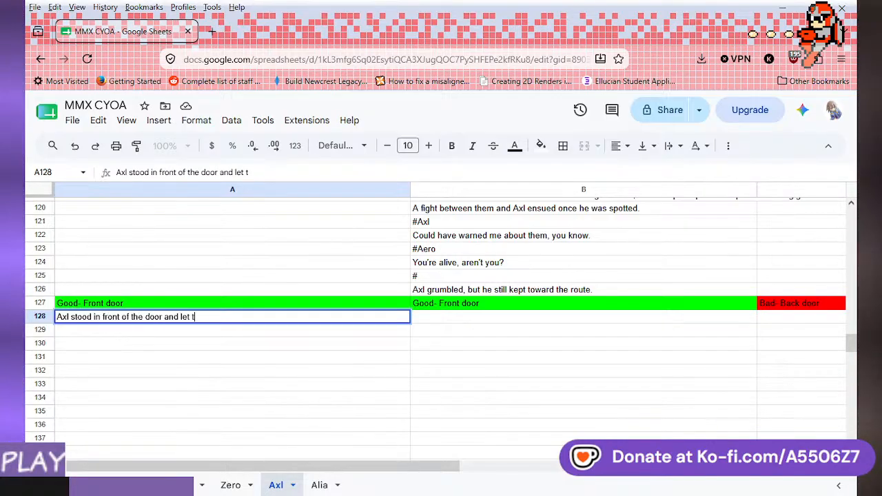
text(he sca)
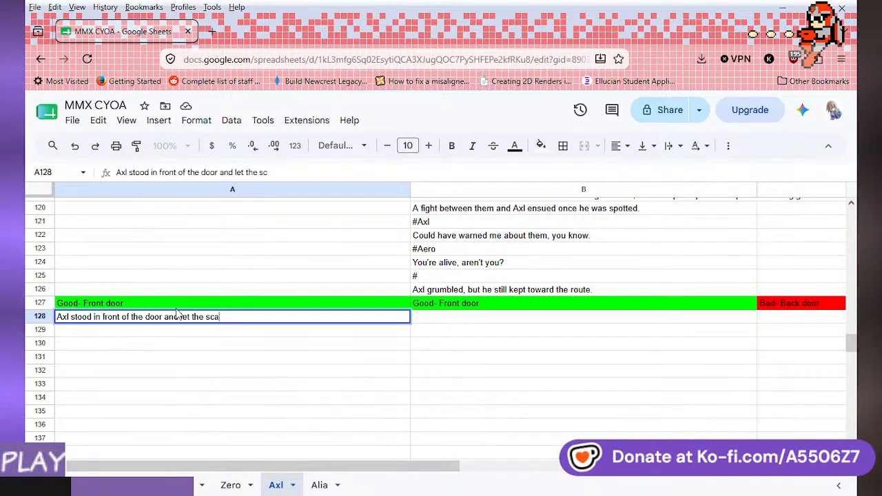
text(nner look over)
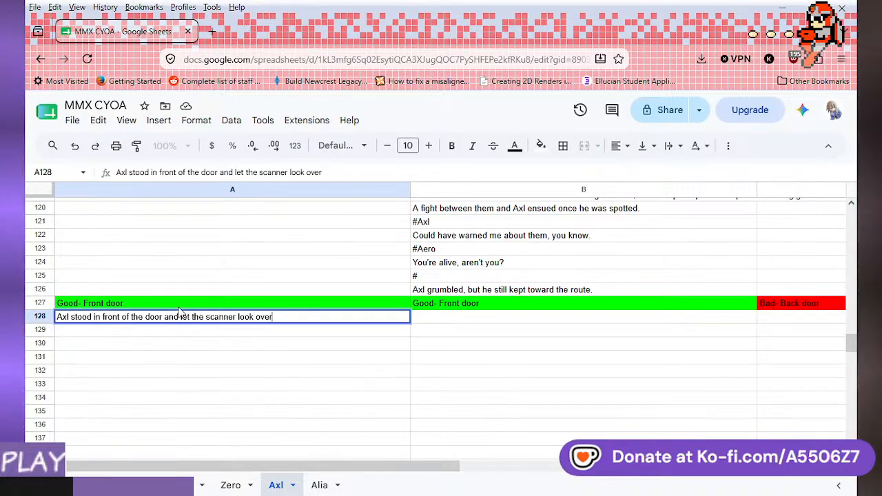
text( his body.)
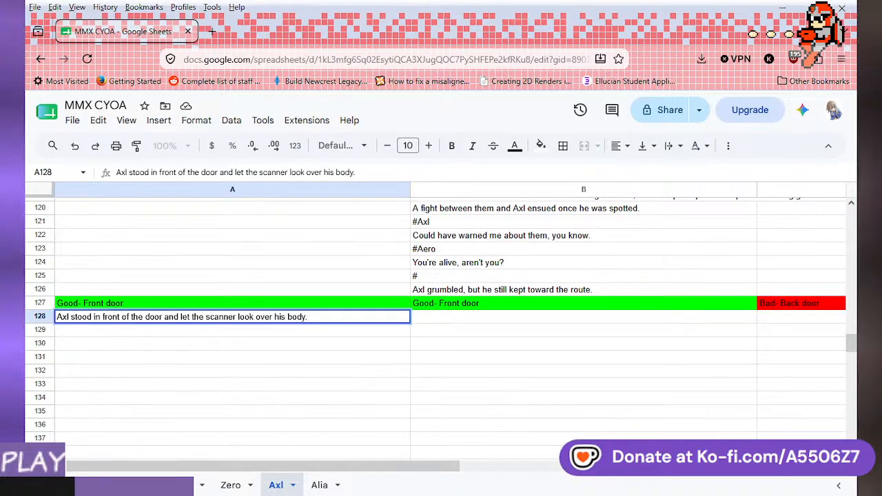
key(Return)
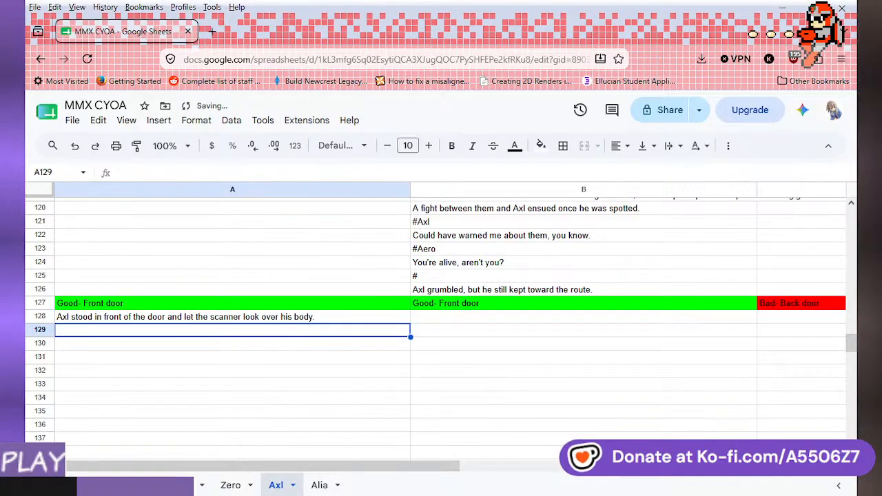
- Write "With a small confirmation beep, he was in." in A129
text(w)
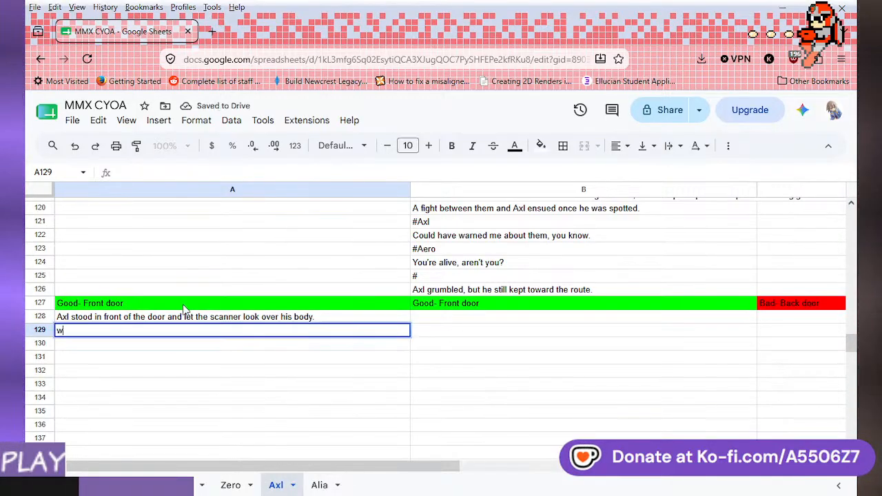
text(ith )
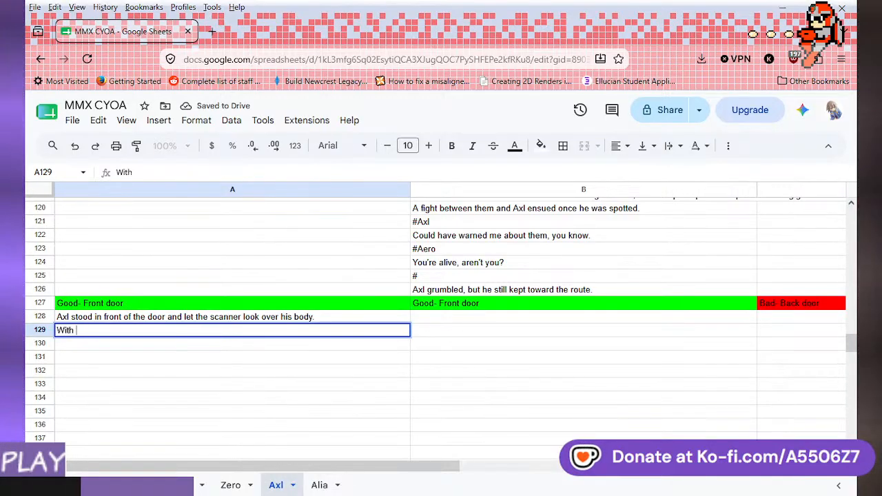
text(a small confirm)
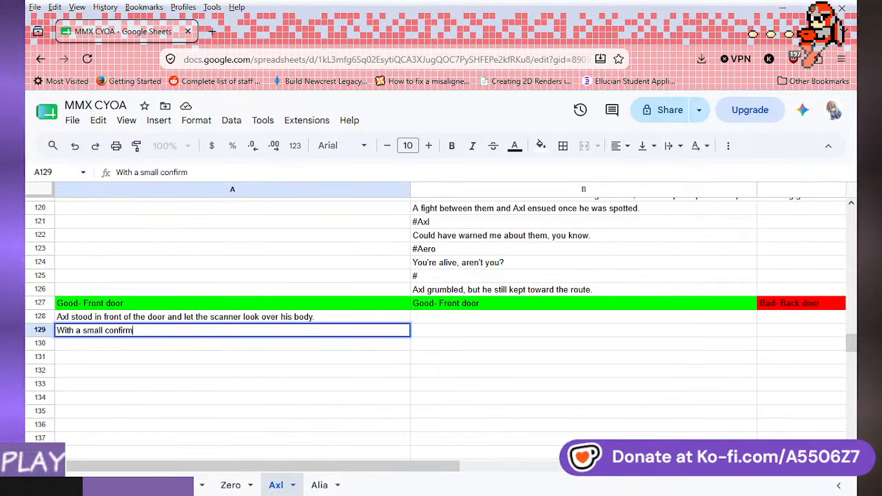
text(ation beep, )
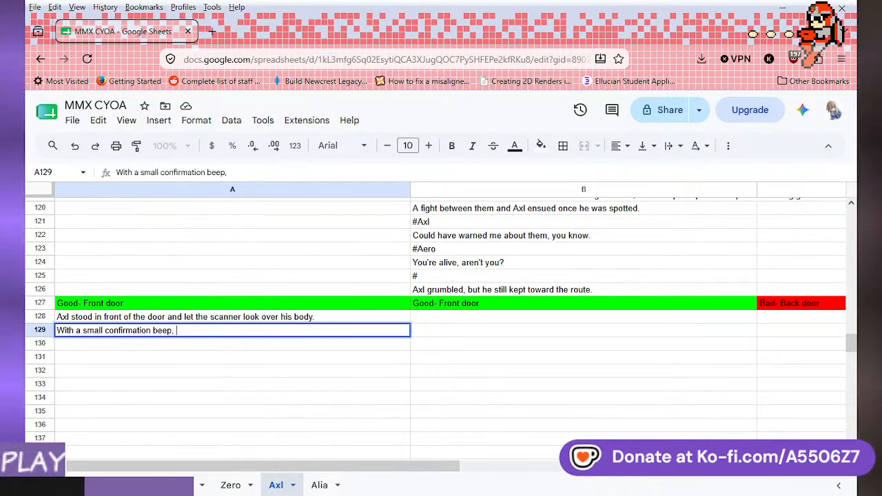
text(he was in.)
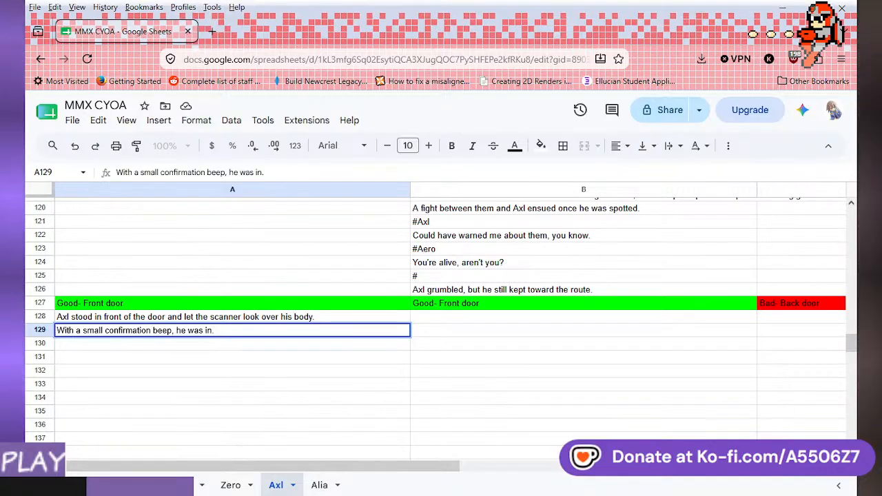
key(Return)
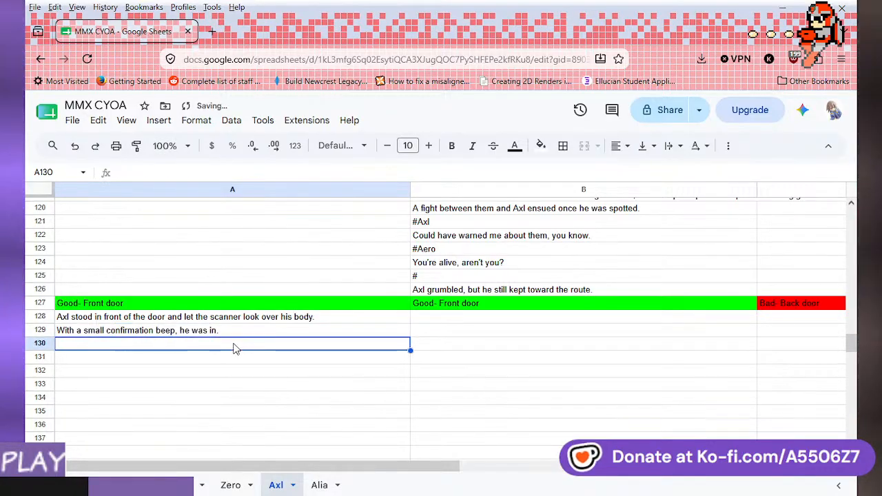
- Reread the Camo and Don't Camo branches together with the new front-door lines under row 127
scroll(233, 349, up, 3)
scroll(233, 350, up, 1)
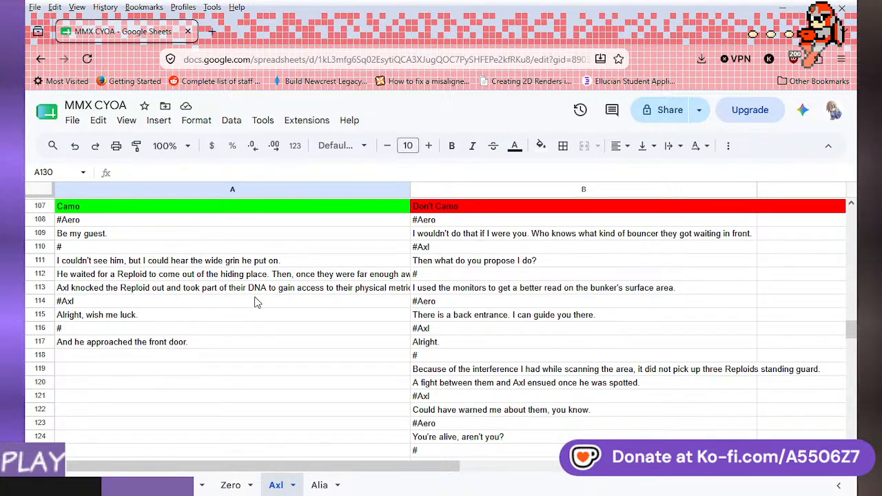
scroll(218, 304, down, 3)
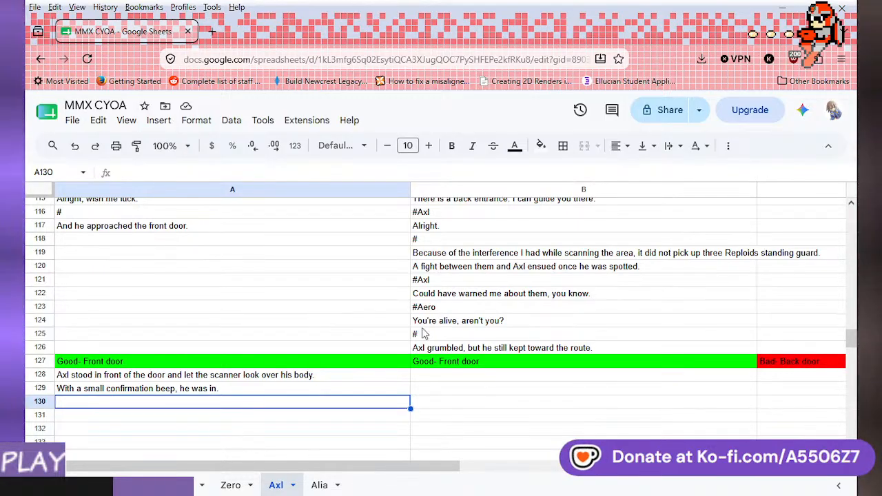
scroll(244, 357, down, 2)
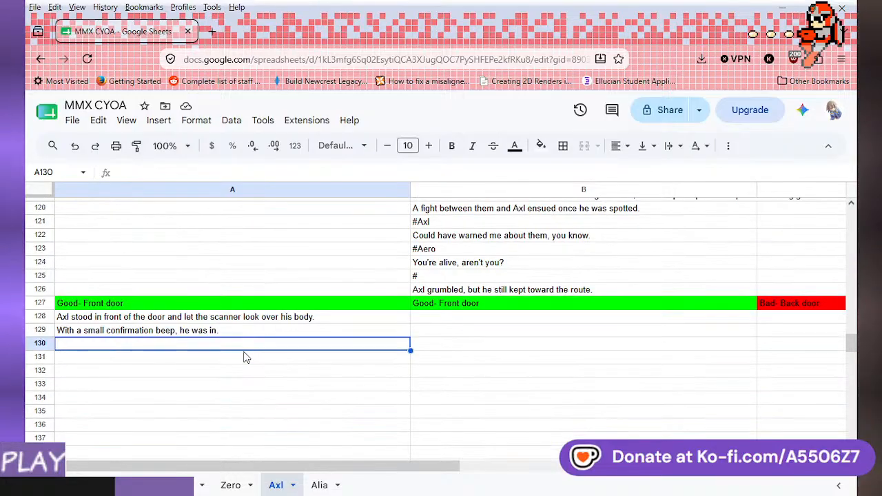
scroll(246, 356, down, 1)
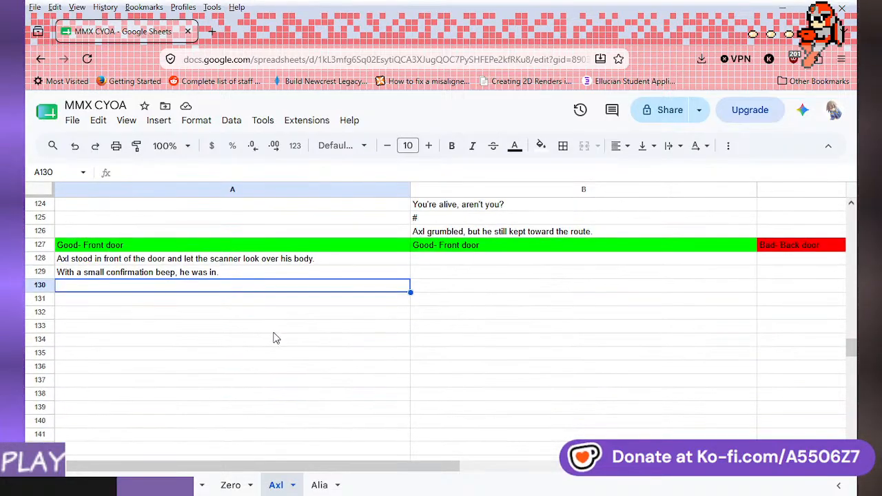
scroll(290, 327, up, 1)
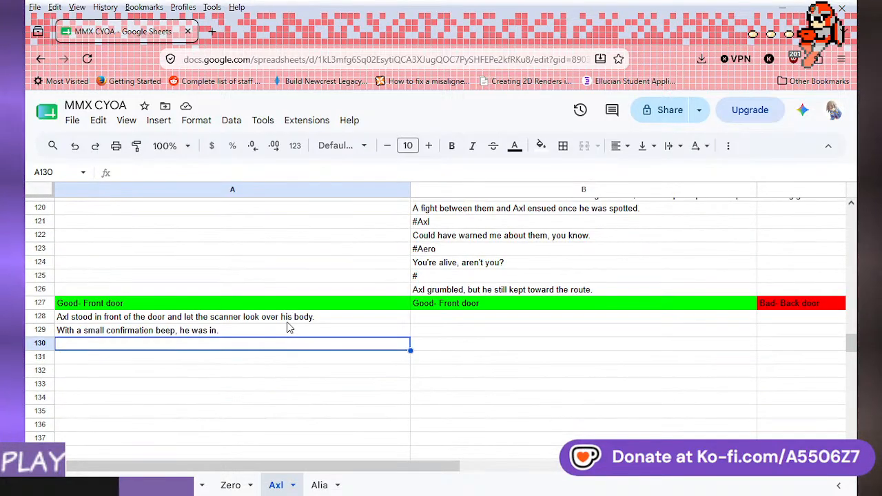
scroll(289, 327, down, 1)
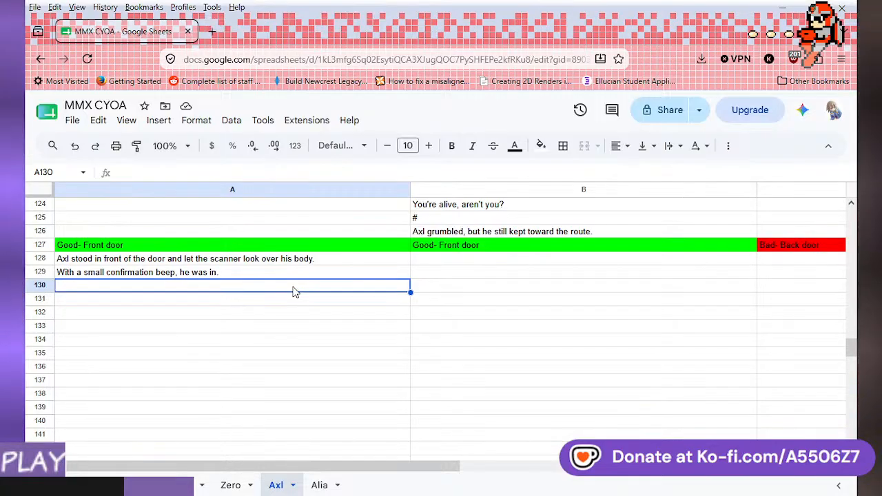
scroll(293, 291, up, 2)
scroll(293, 291, down, 3)
scroll(292, 291, up, 1)
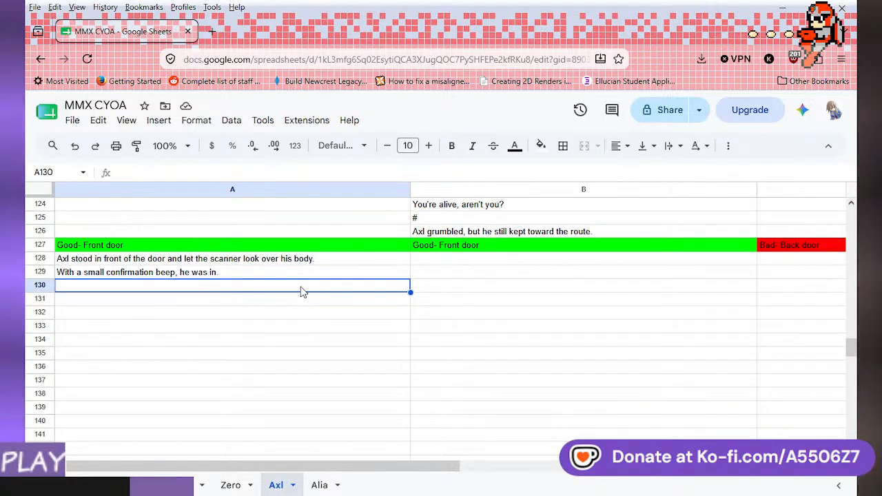
- Enter "#Axl" in A130, his line "I think I can take it from here. Wish me luck!" in A131, and "#" in A132
text(#Ax)
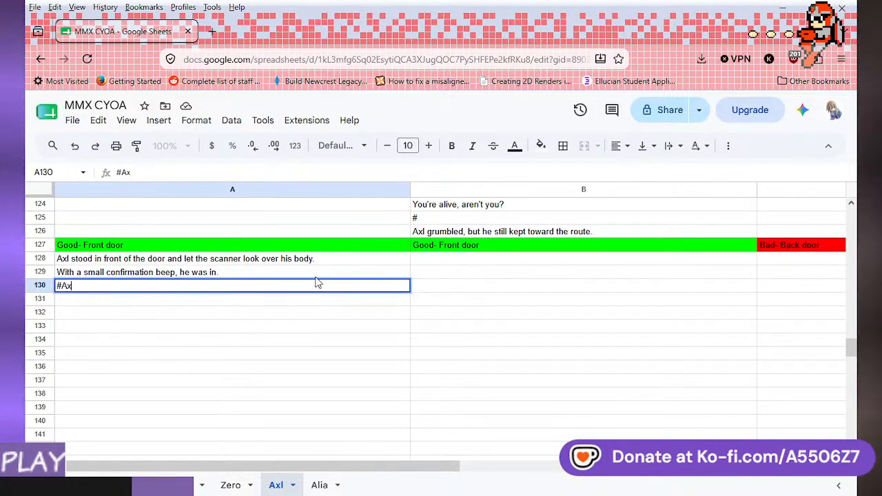
text(l)
key(Return)
text(I think I c)
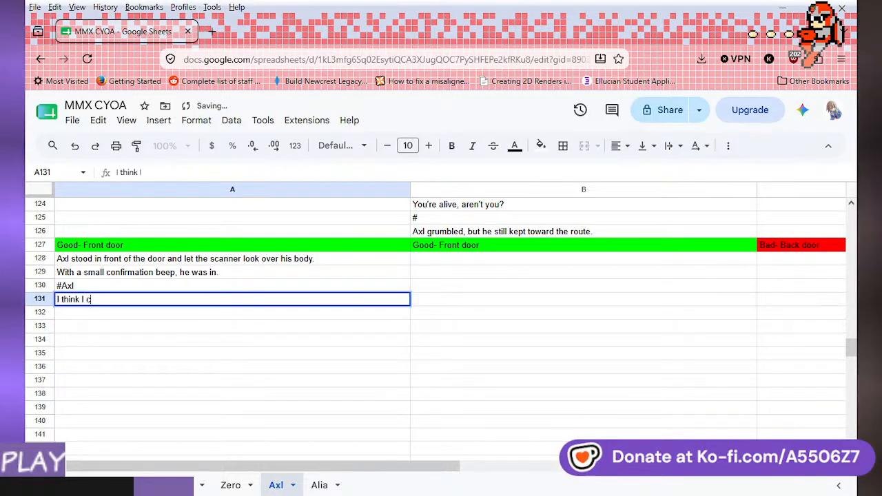
text(an take it from )
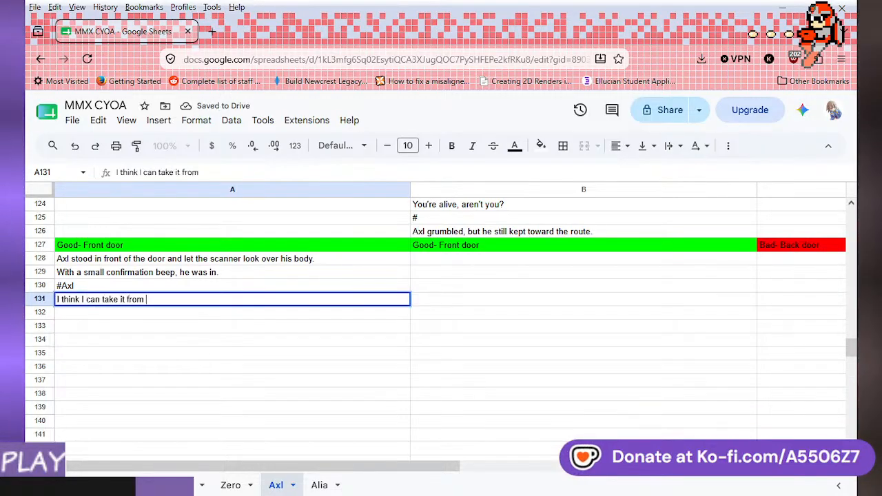
text(here. Wish me lu)
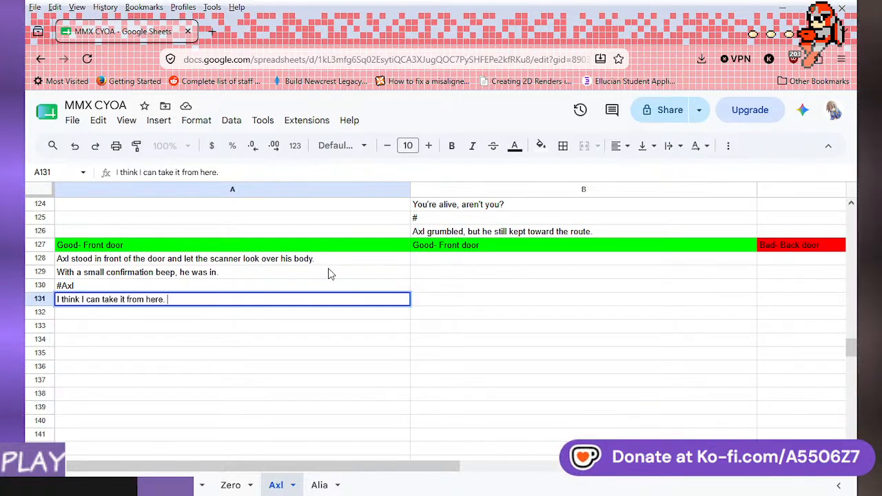
text(ck)
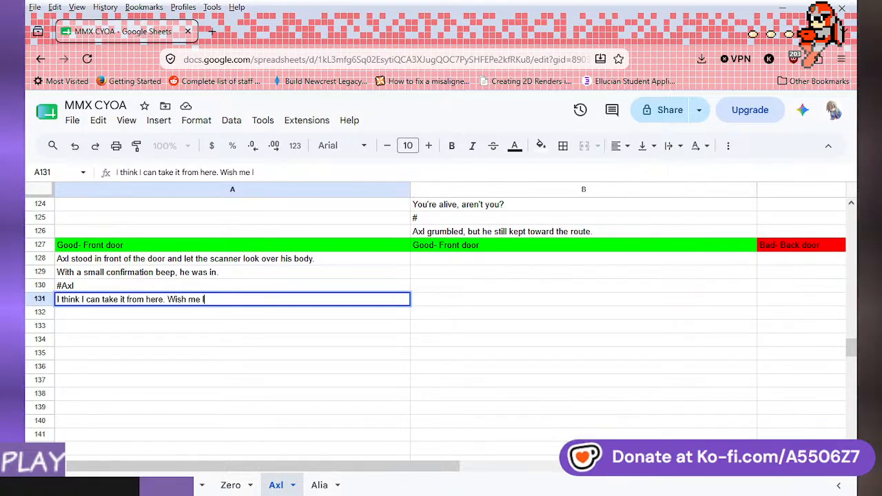
text(!)
key(Return)
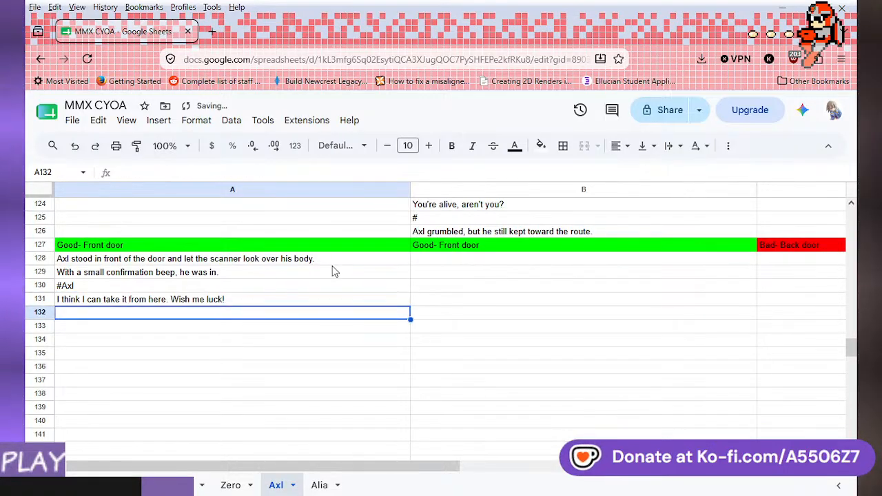
text(#)
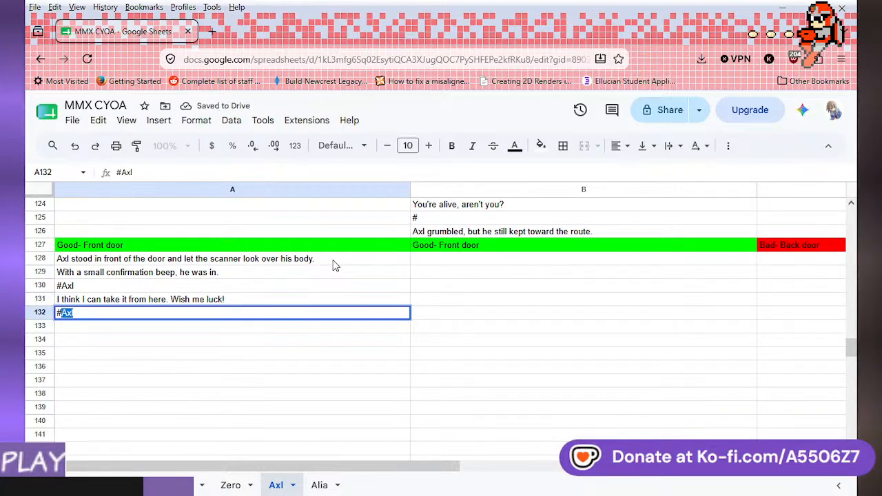
key(BackSpace)
key(Return)
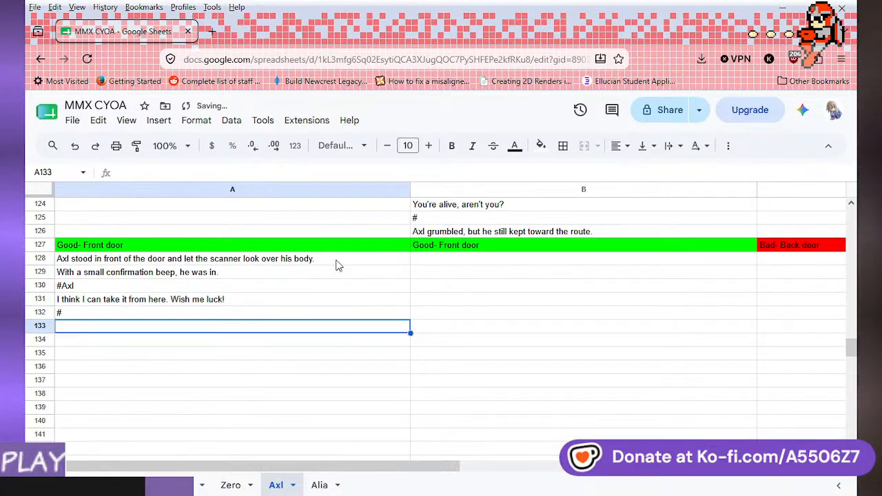
- Check how the Camo branch ends at the front door and return to the empty cell A133
scroll(219, 345, up, 4)
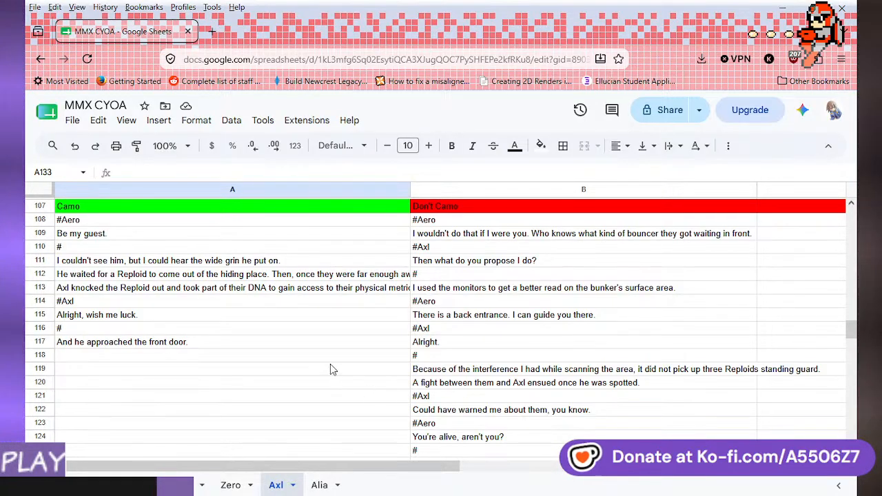
click(299, 355)
scroll(299, 355, down, 3)
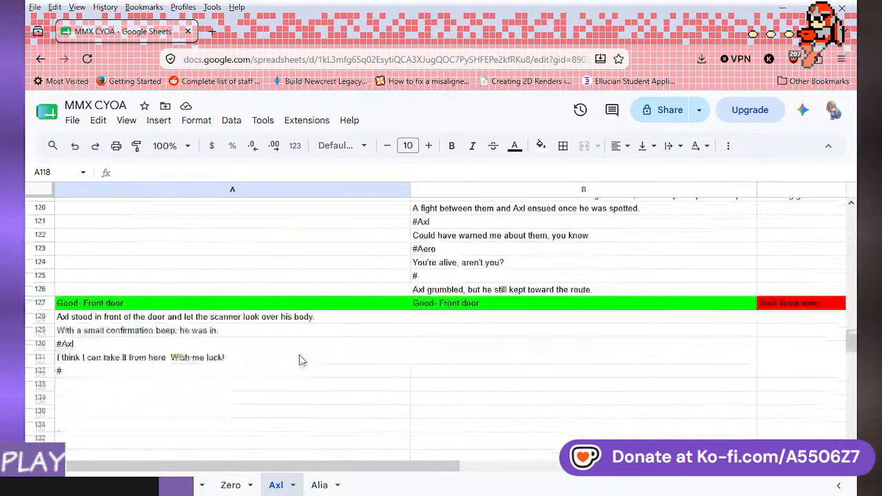
scroll(299, 355, down, 1)
click(238, 328)
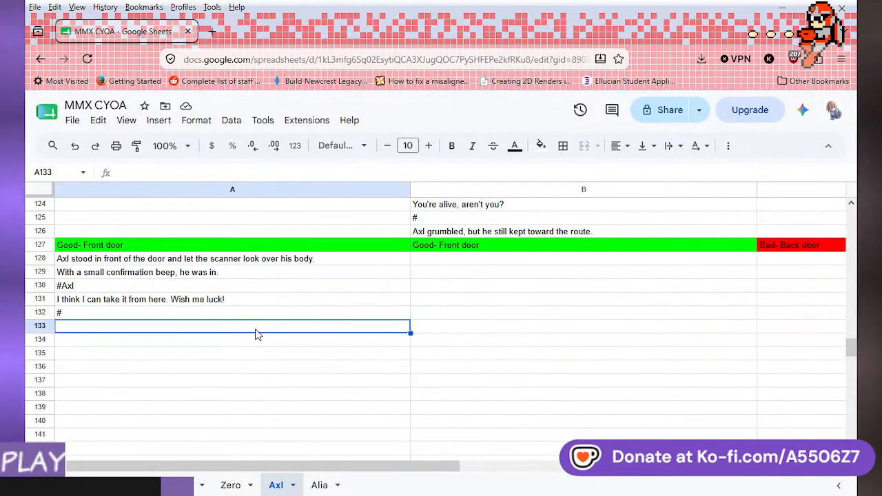
scroll(256, 334, up, 1)
scroll(256, 334, down, 1)
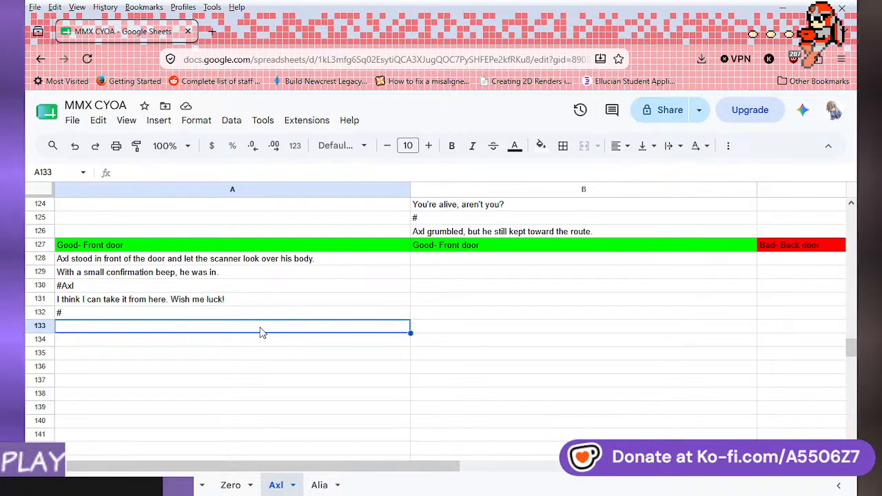
- Write the narration "Knowing that Axl could be trusted with whatever was going on," in A133
text(Knowing that)
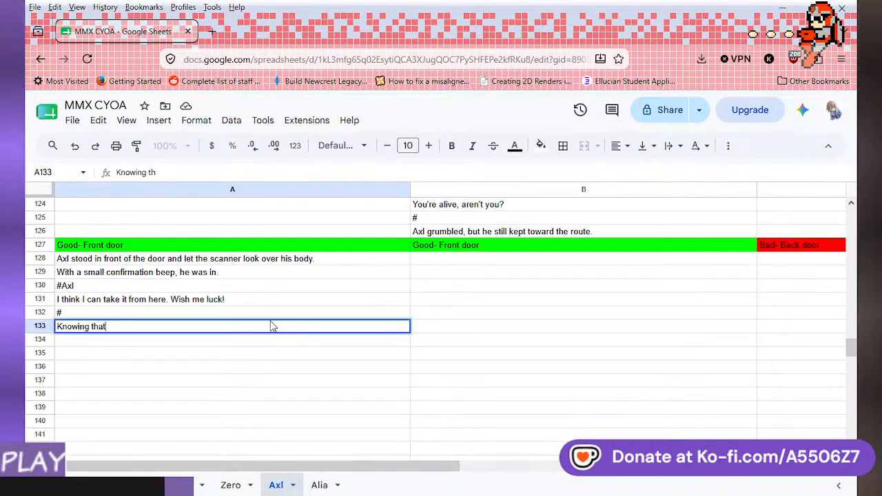
text( Axl could be truse)
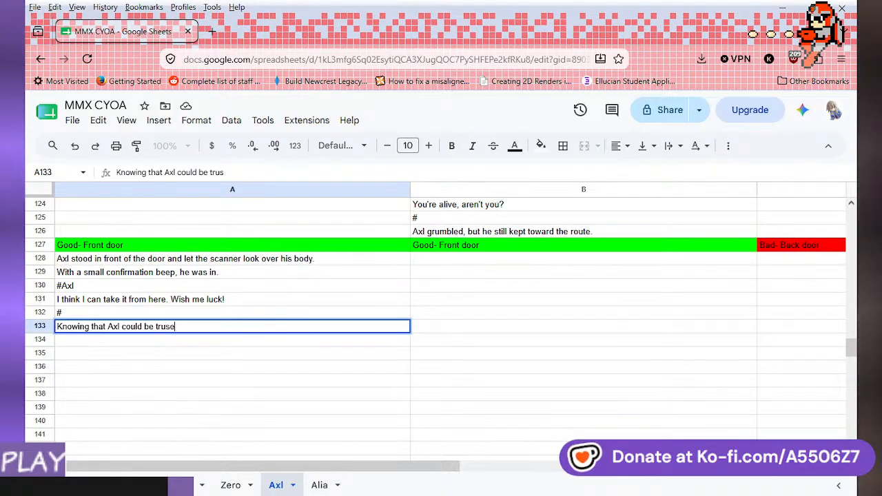
key(BackSpace)
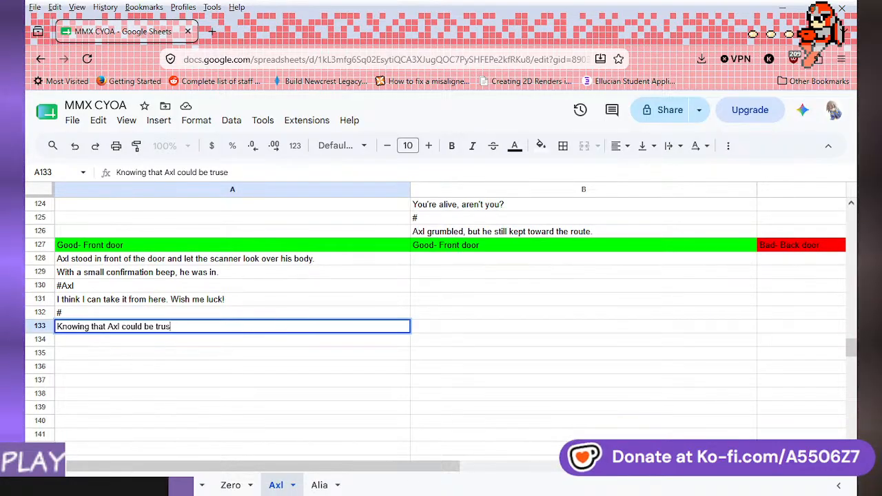
text(ted with whatev)
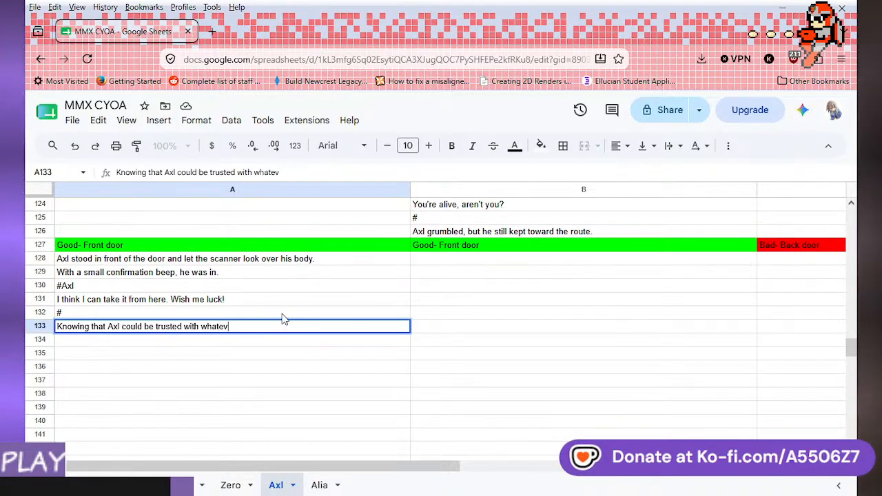
text(er was going on,)
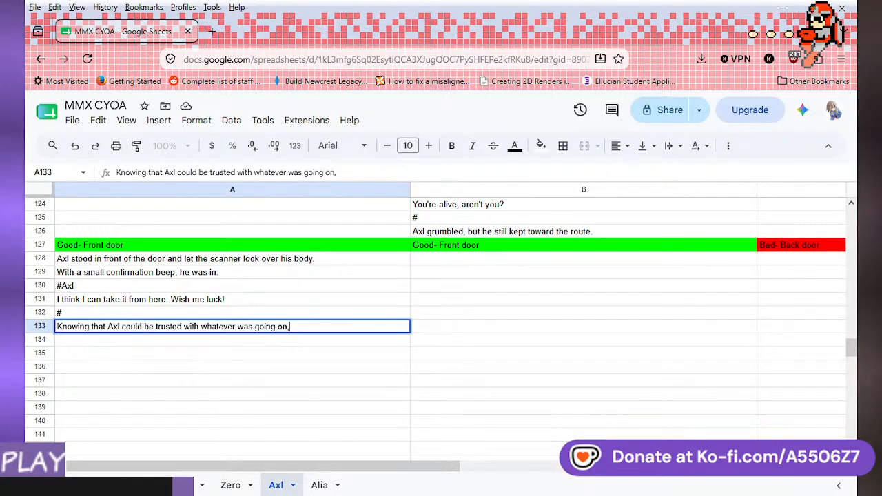
text( I)
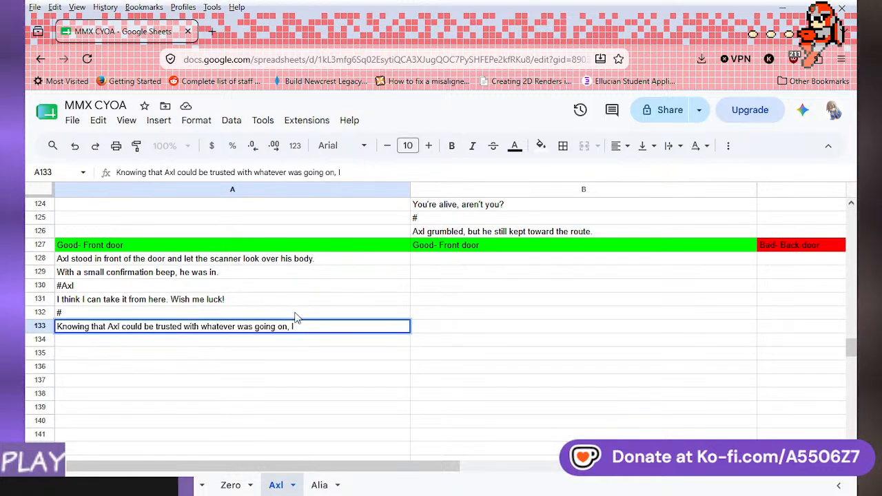
key(BackSpace)
key(BackSpace)
key(BackSpace)
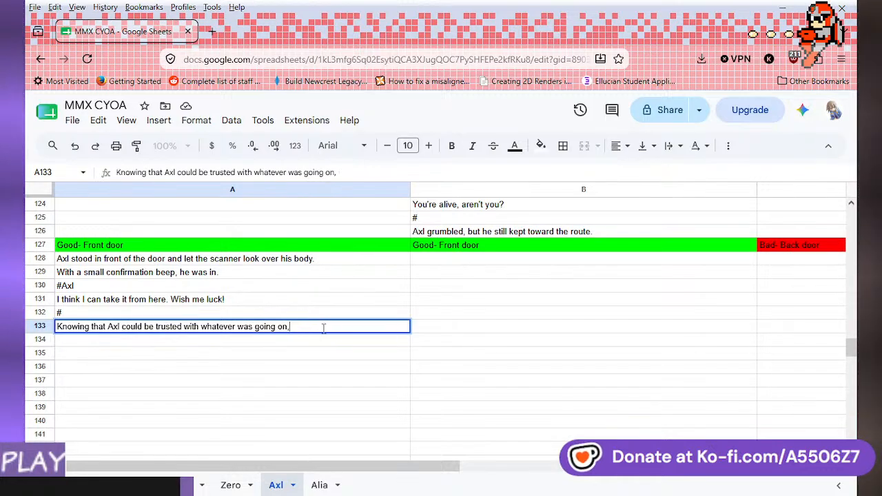
key(Return)
- Look over the good and bad result endings in the Zero sheet and the sheet before it, and return to the Axl sheet
click(233, 484)
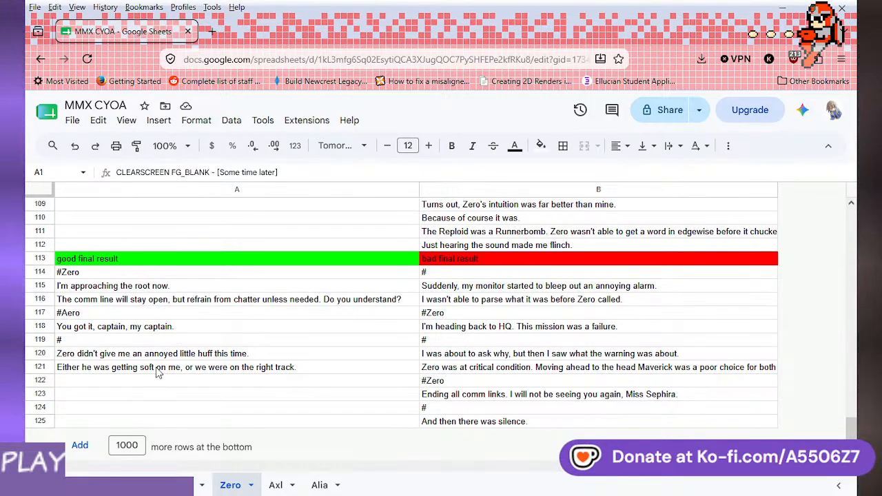
click(203, 485)
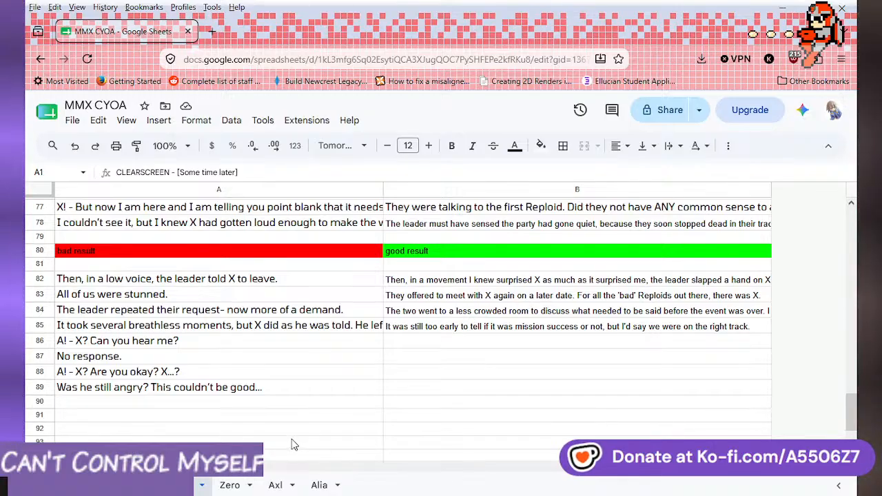
click(276, 485)
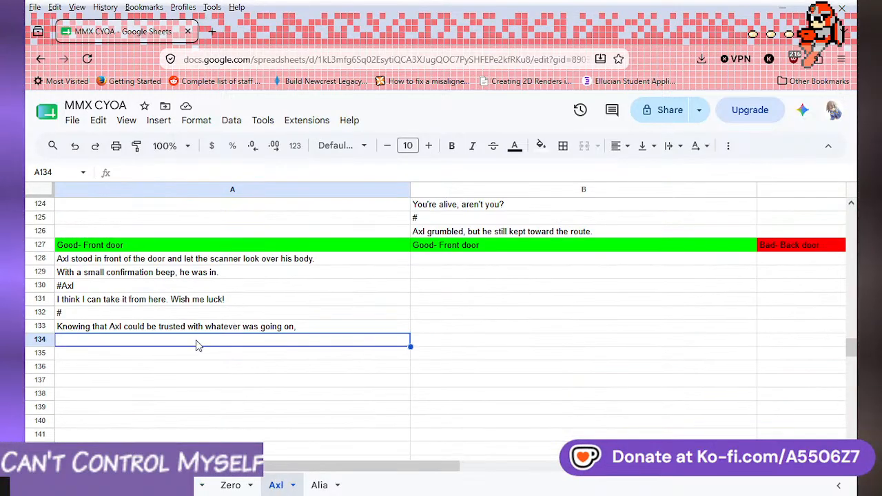
- Complete the narration in A133 by appending "I was sure we were on the right track."
click(310, 329)
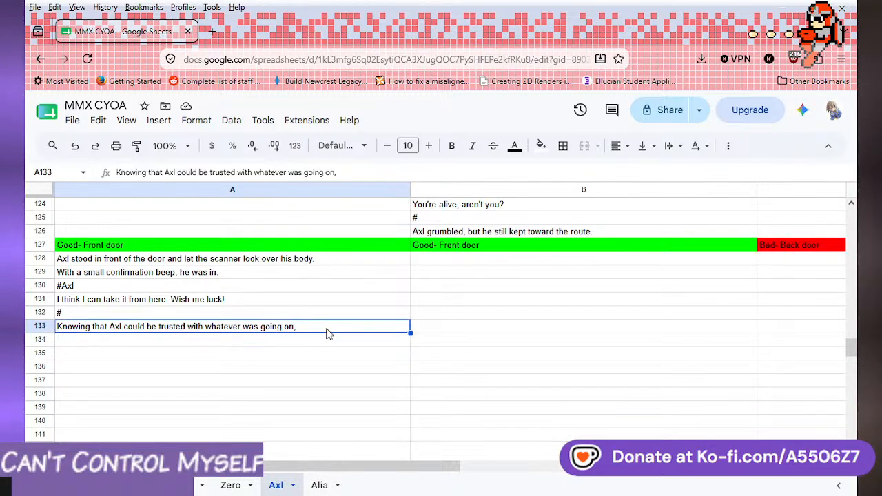
double_click(327, 328)
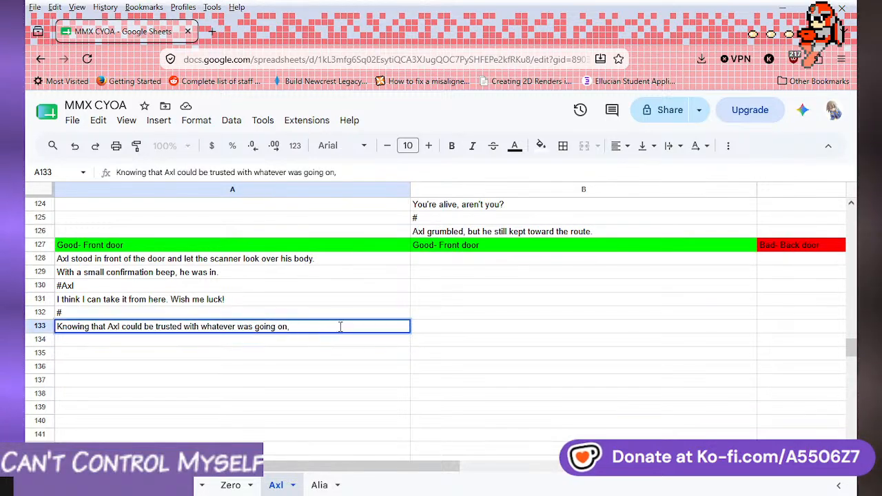
text(I was sure)
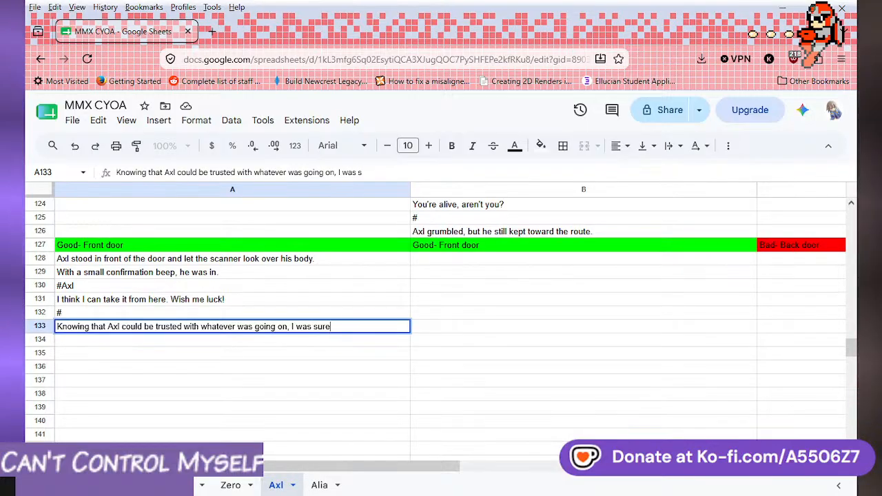
text( we were on )
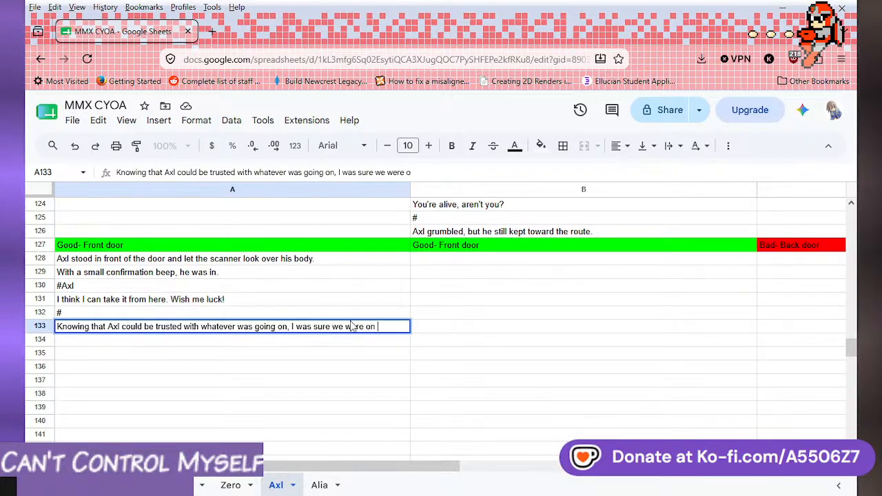
text(the right track.)
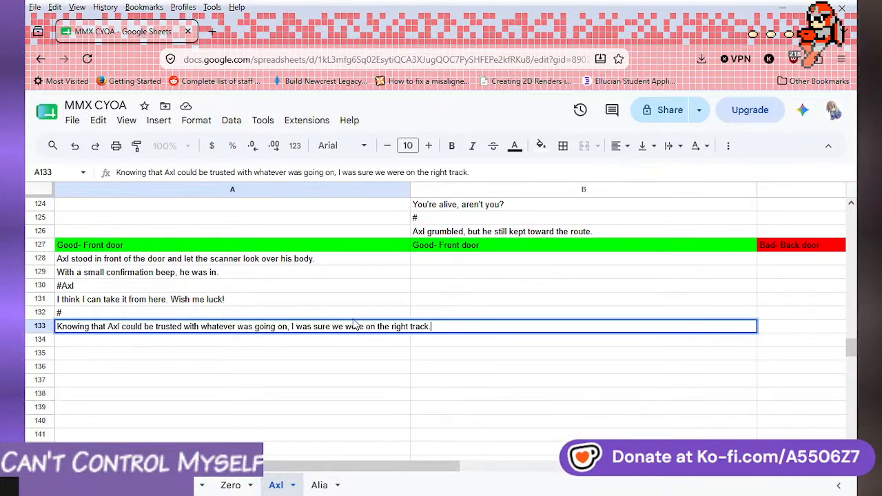
key(Return)
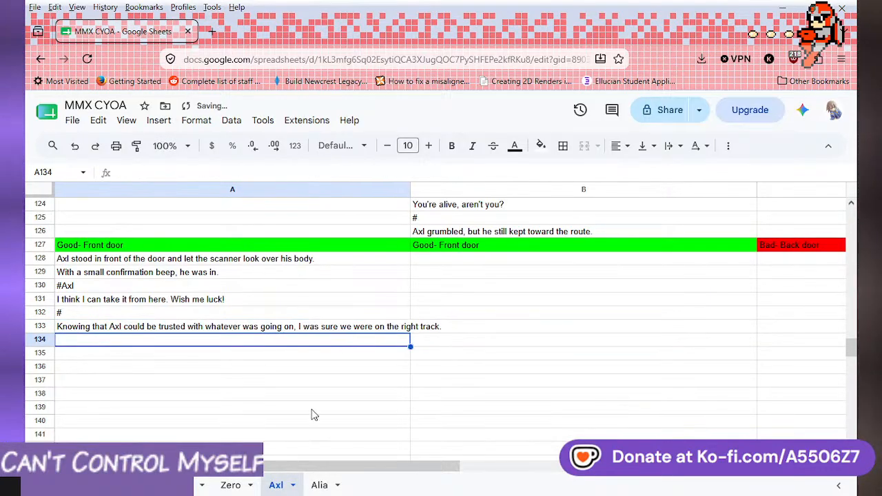
- Check how the good endings are worded in the Zero sheet and the sheet before it, and return to the Axl sheet
click(227, 486)
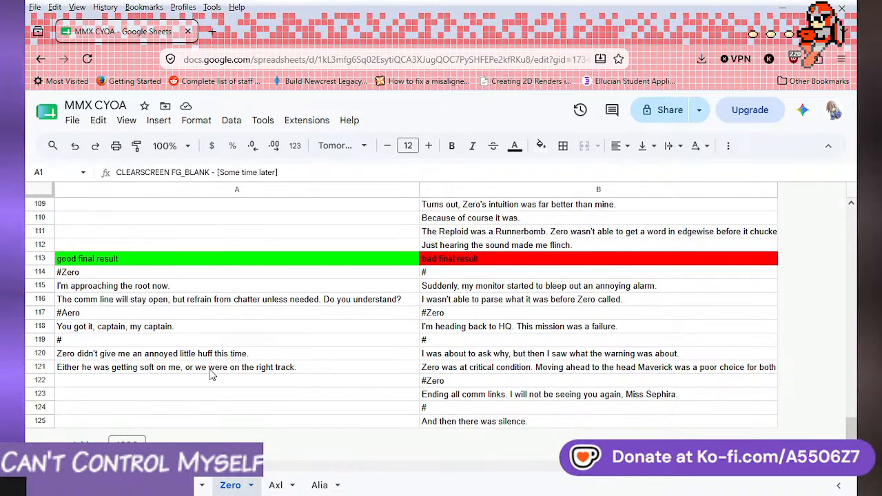
click(275, 486)
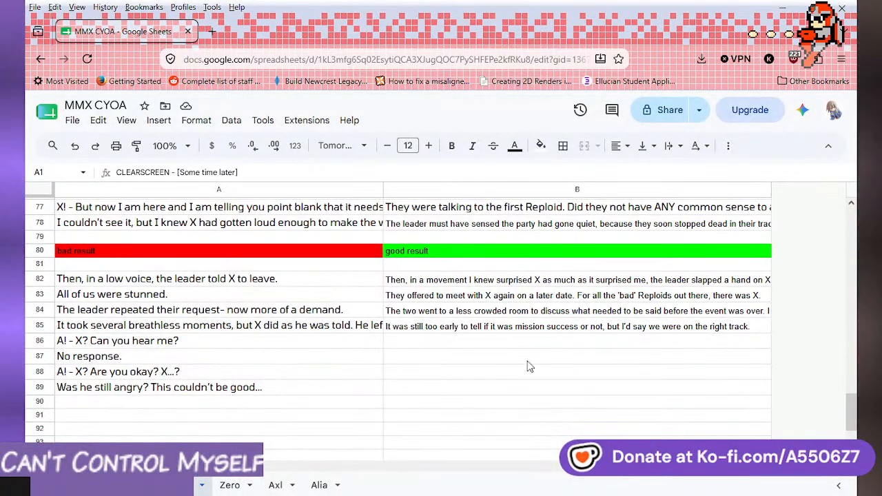
click(276, 485)
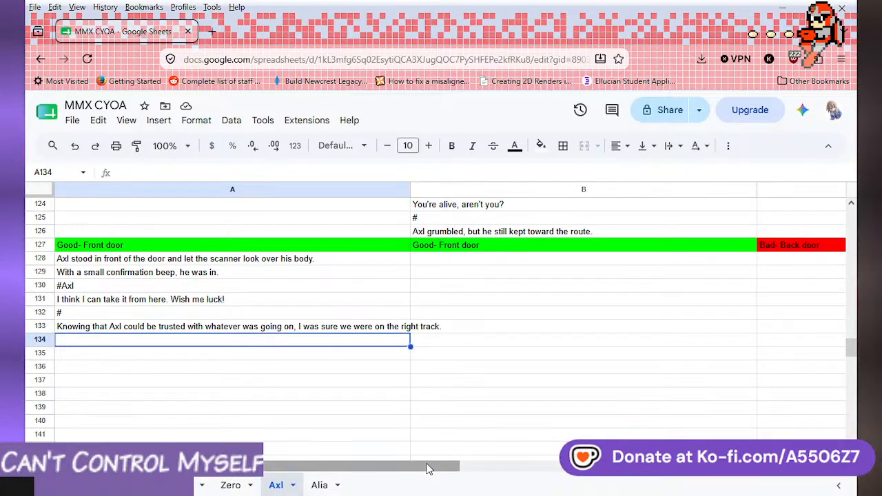
drag(427, 459, 407, 468)
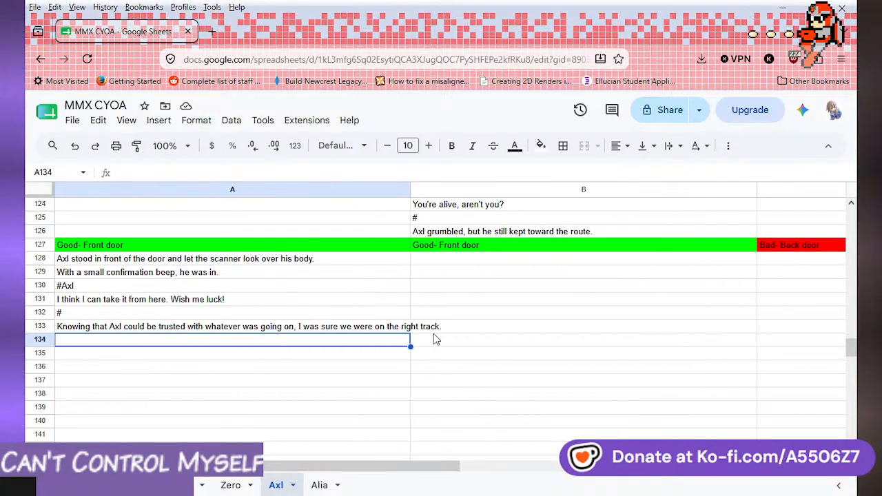
- Select B128 and reread the Camo and Don't Camo branches that lead to the front-door and back-door outcomes in row 127
click(448, 263)
scroll(473, 318, up, 3)
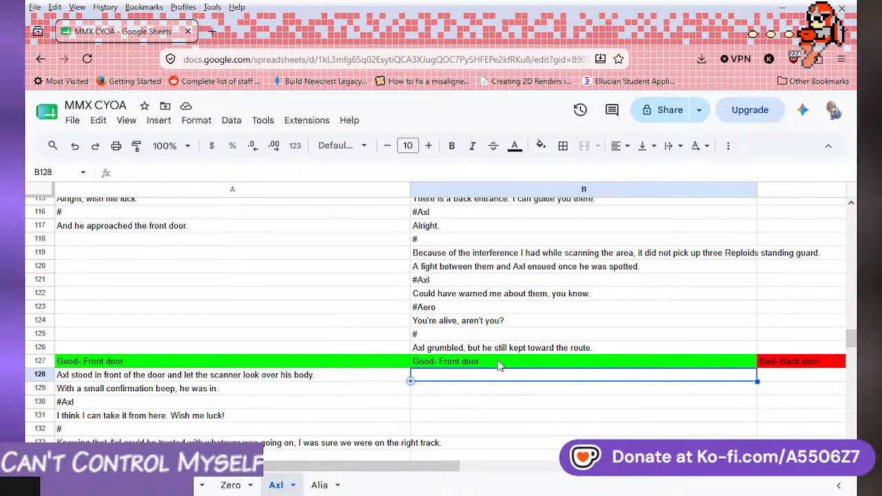
scroll(499, 365, up, 2)
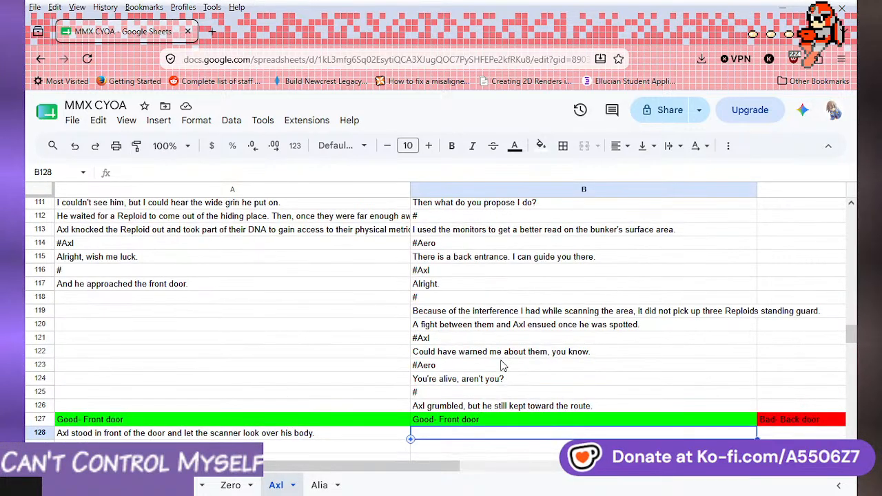
scroll(501, 365, up, 2)
scroll(501, 365, down, 2)
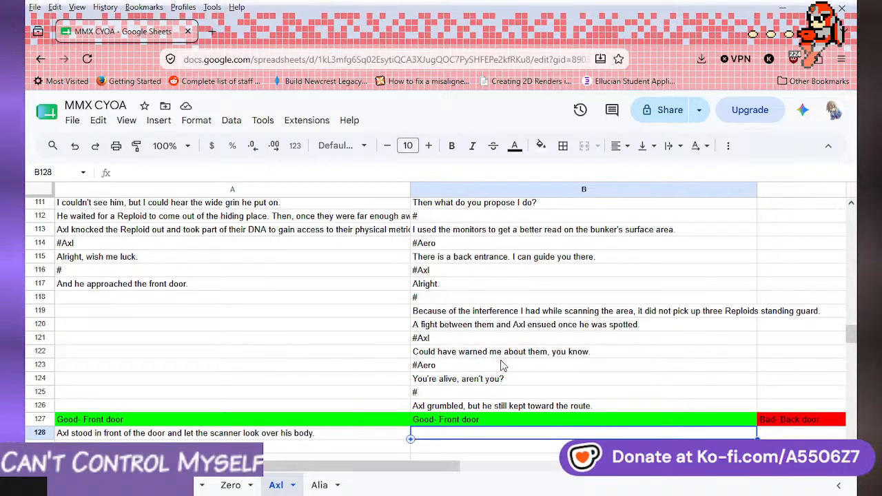
scroll(501, 365, up, 2)
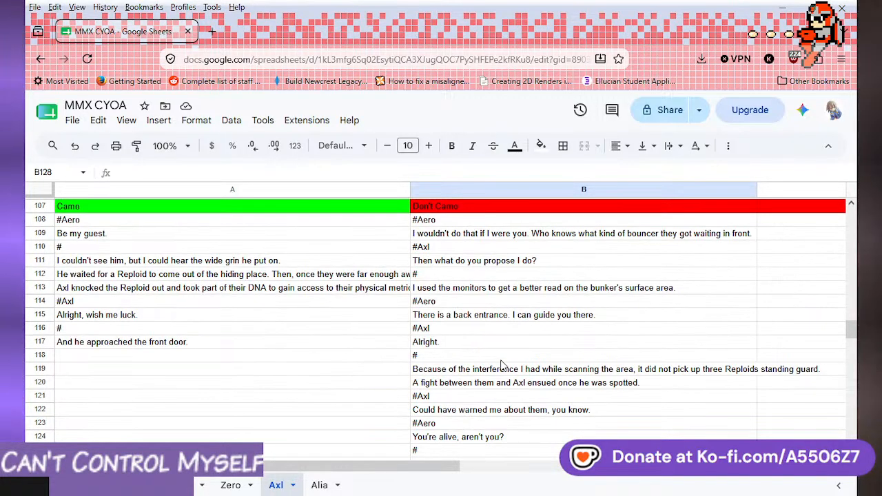
scroll(501, 365, down, 4)
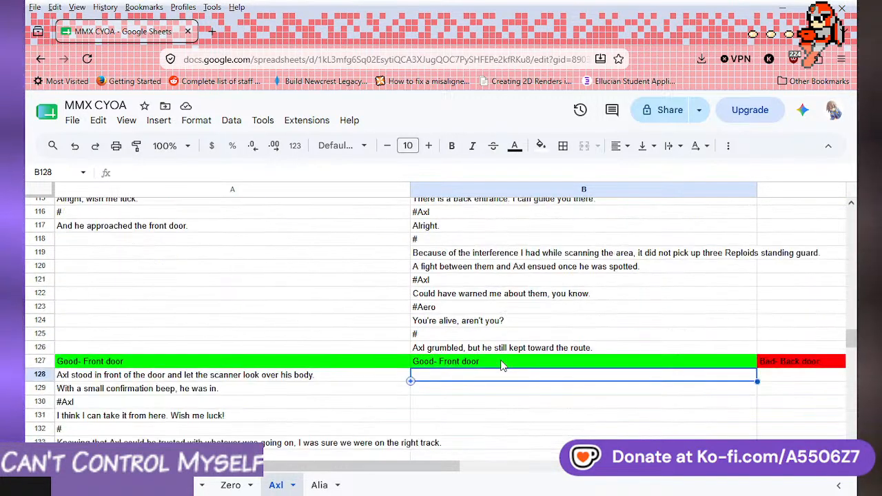
scroll(501, 365, up, 4)
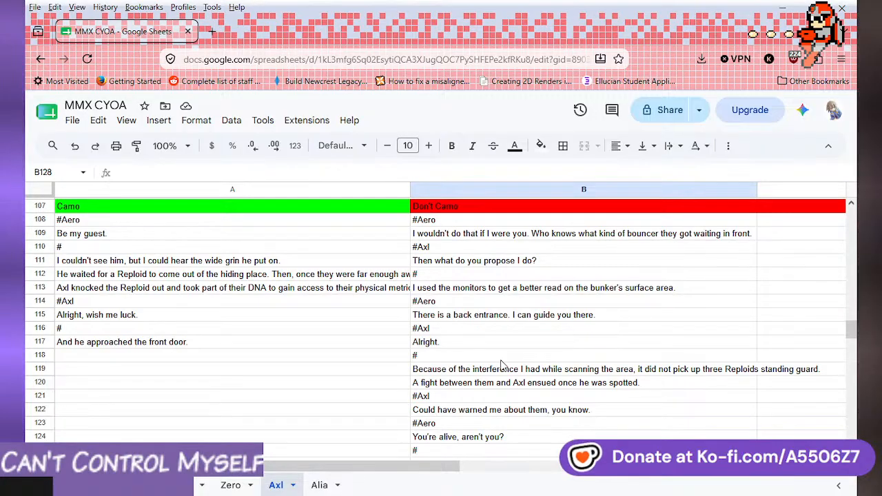
scroll(501, 365, down, 2)
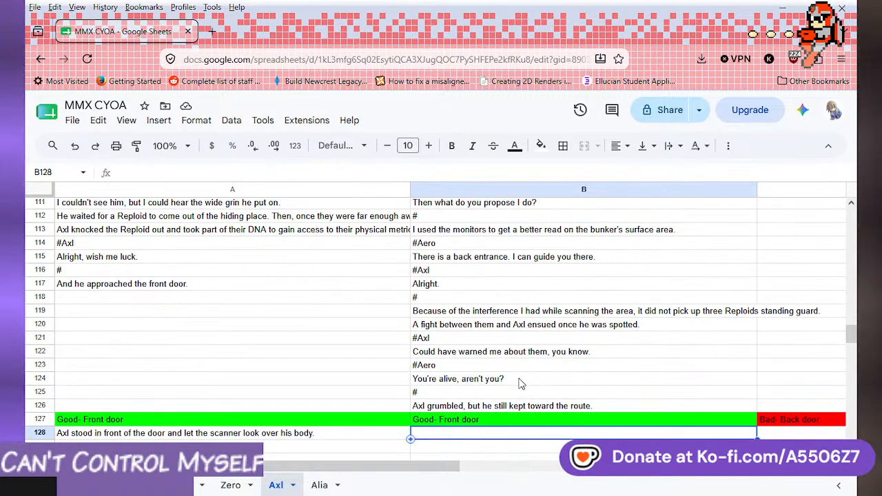
scroll(520, 384, up, 2)
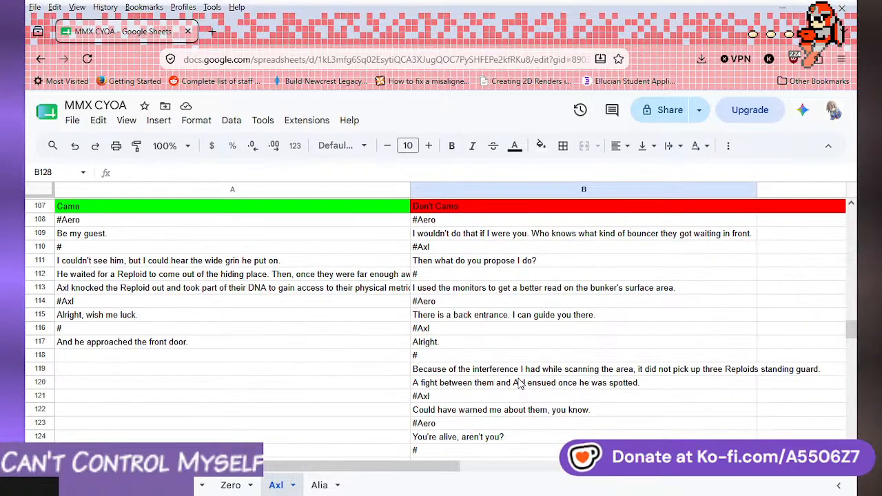
scroll(520, 384, up, 2)
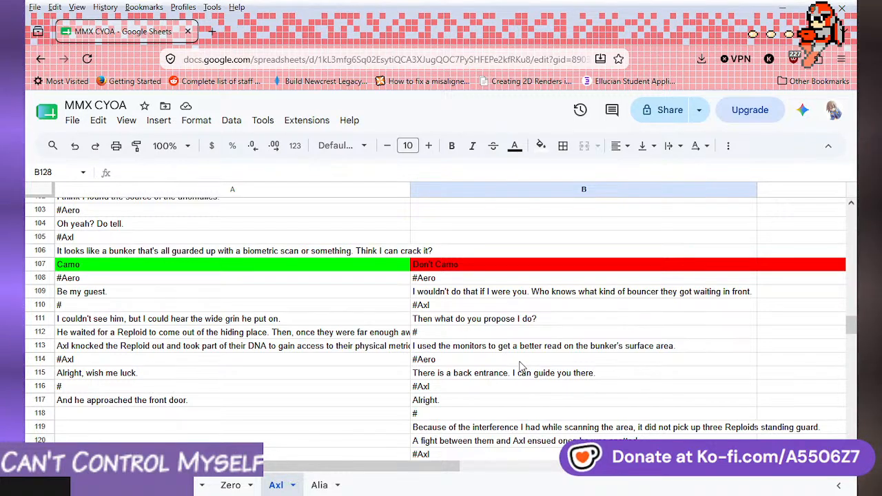
scroll(522, 367, down, 2)
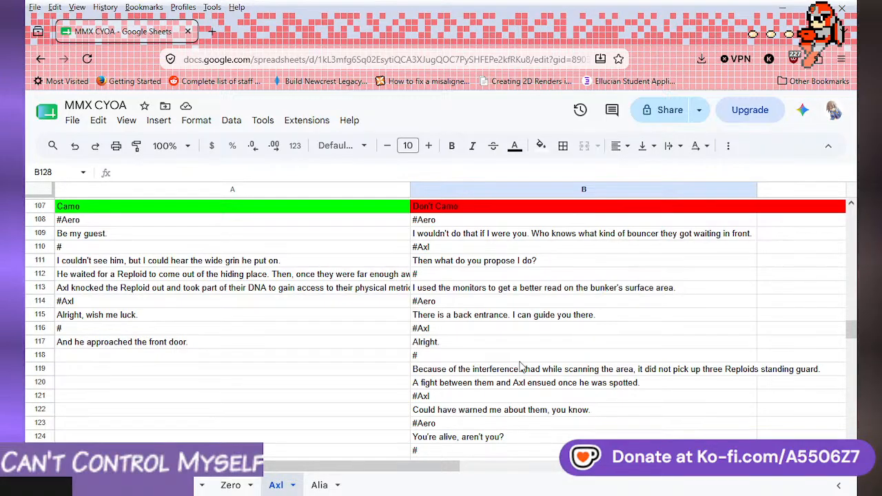
scroll(521, 366, down, 4)
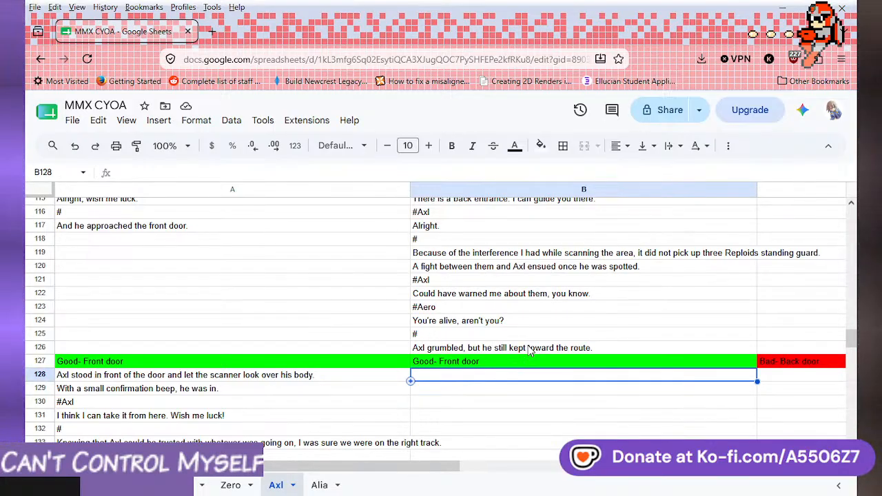
scroll(529, 350, up, 2)
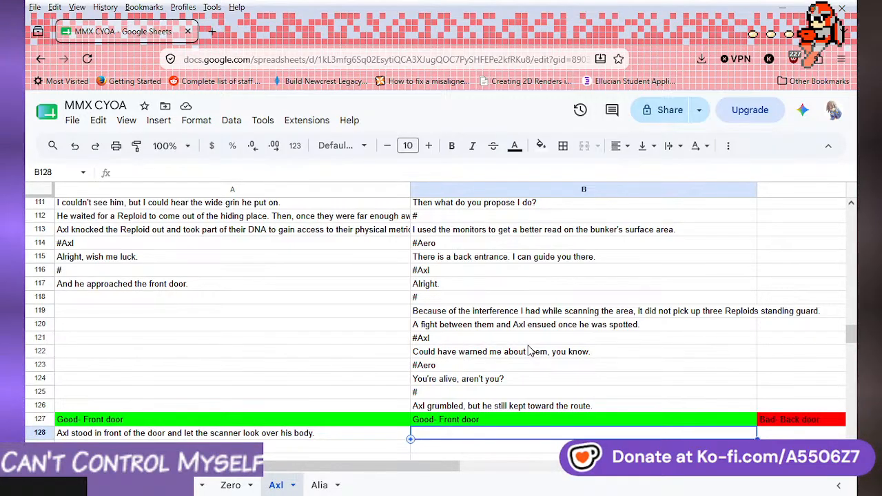
scroll(530, 351, down, 2)
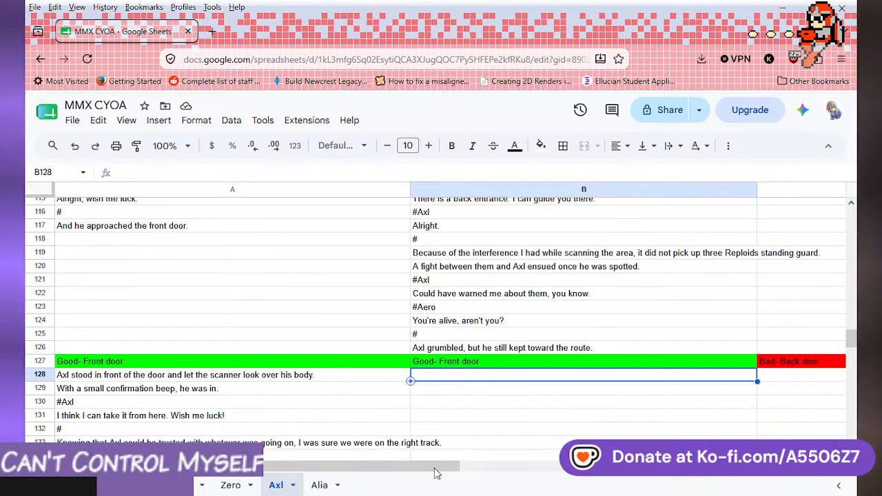
- Copy the scanner line from A128 into C128 under the first "Bad- Back door" heading
click(355, 374)
key(ctrl+c)
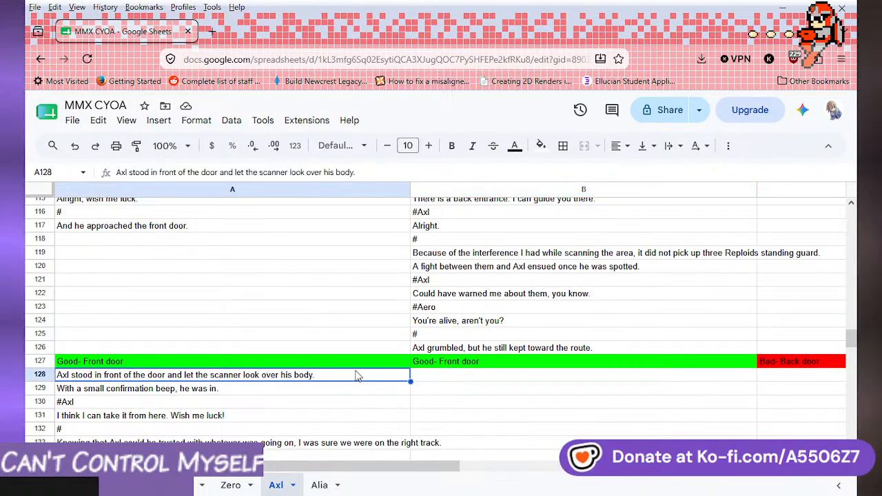
scroll(368, 411, right, 3)
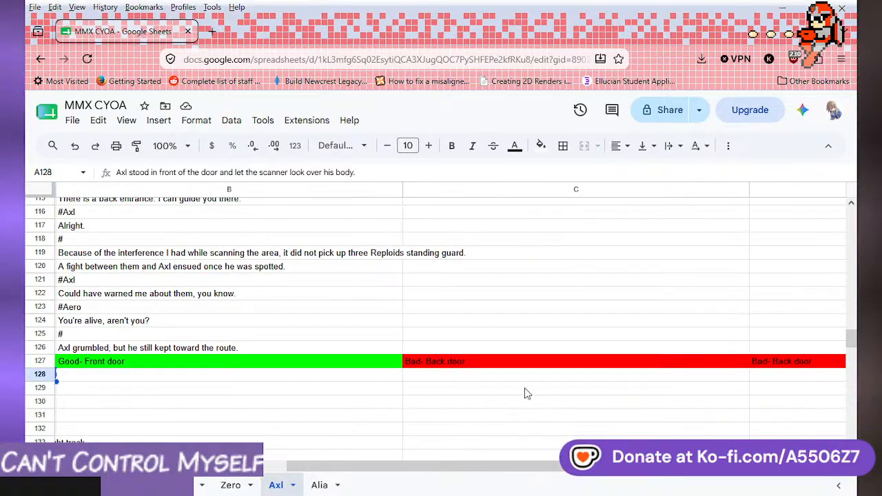
click(510, 379)
key(ctrl+v)
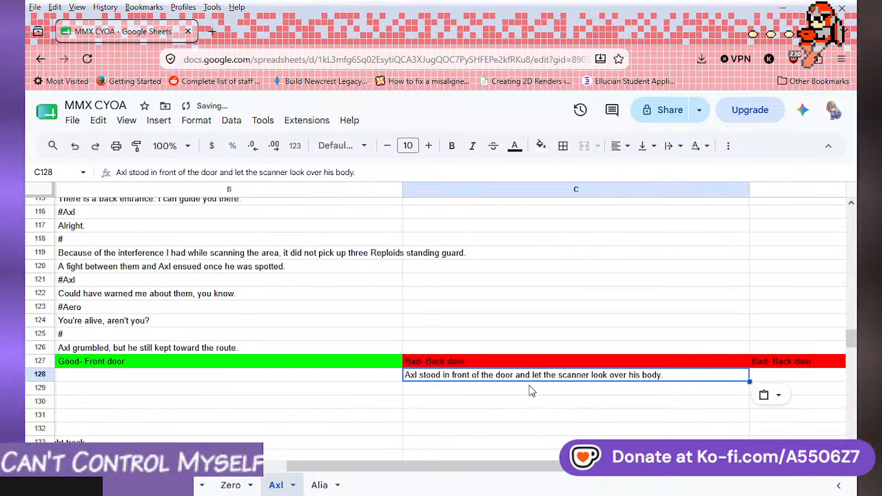
- Begin the next narration line in C129 with "A loud buzzer rang out, alerting whoever was in charge of this facility"
click(530, 391)
drag(535, 471, 356, 475)
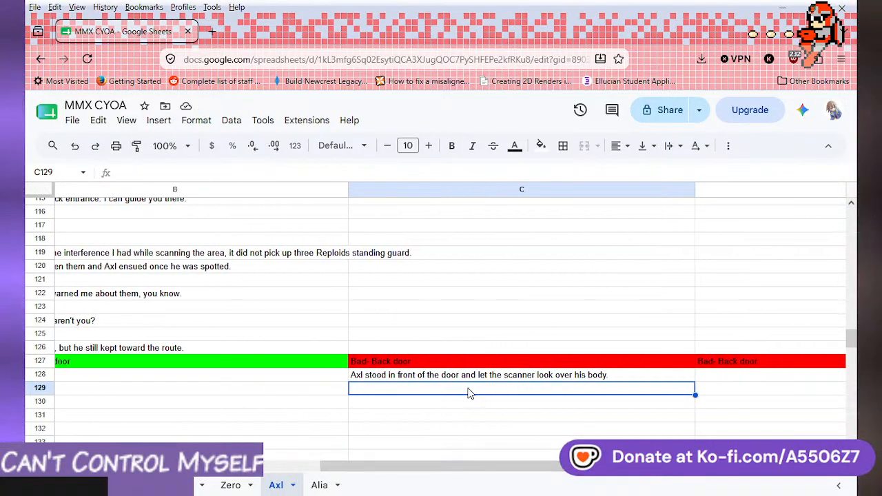
text(A lou)
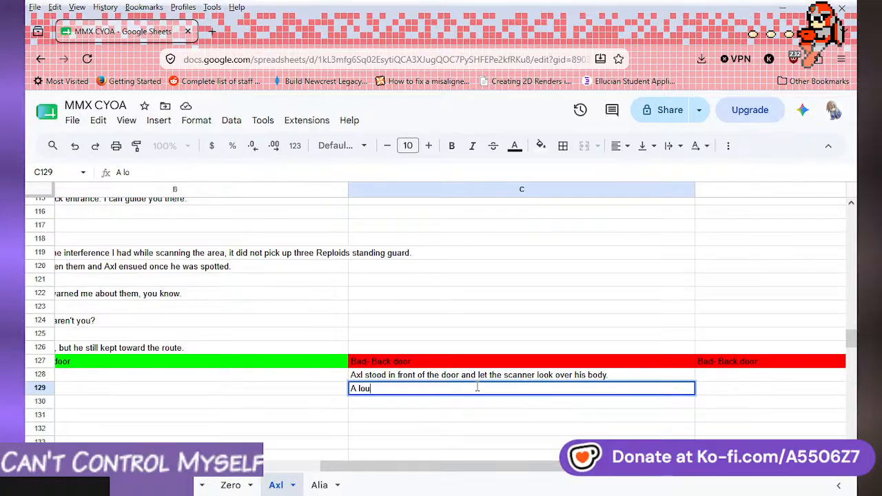
text(d buzzer rang)
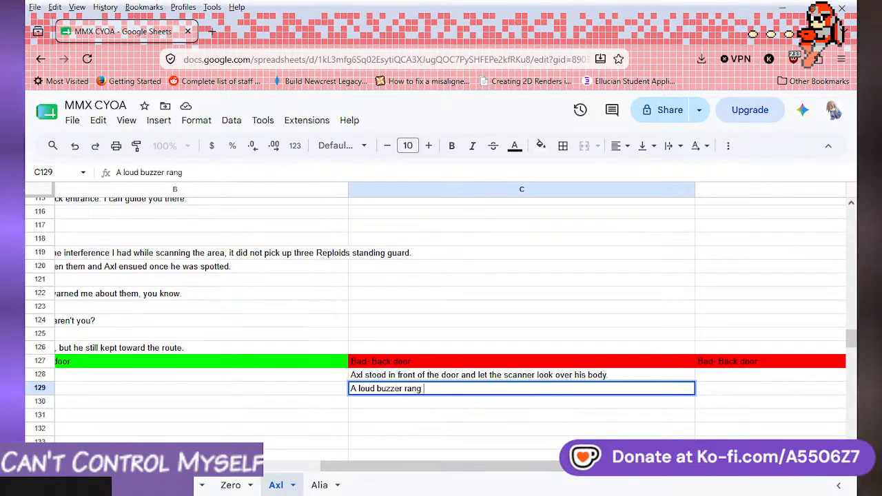
text( out, alerti)
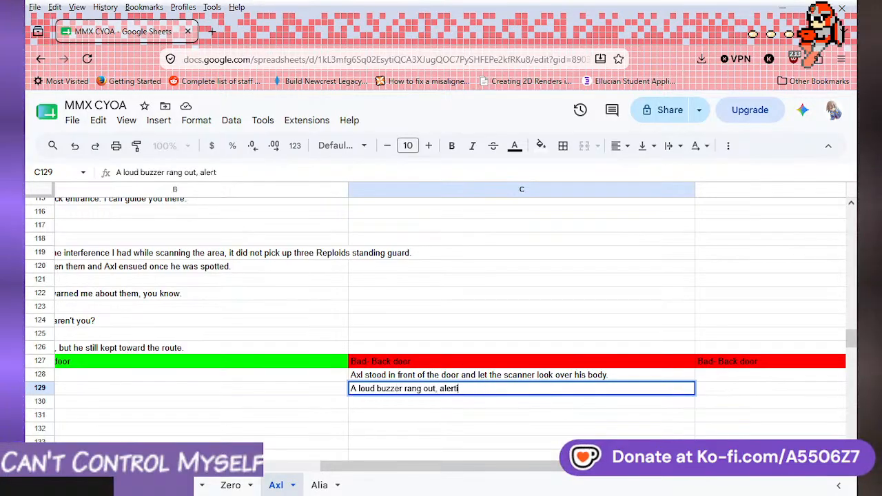
text(ng w)
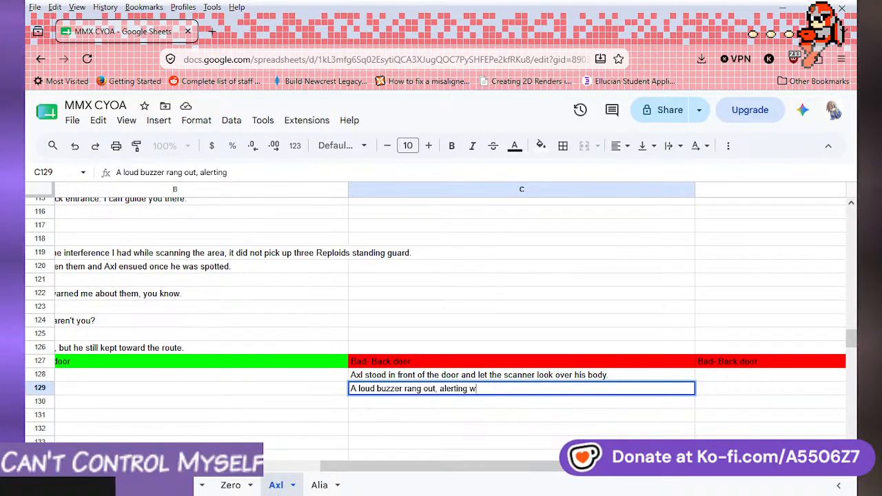
text(hoever was in char)
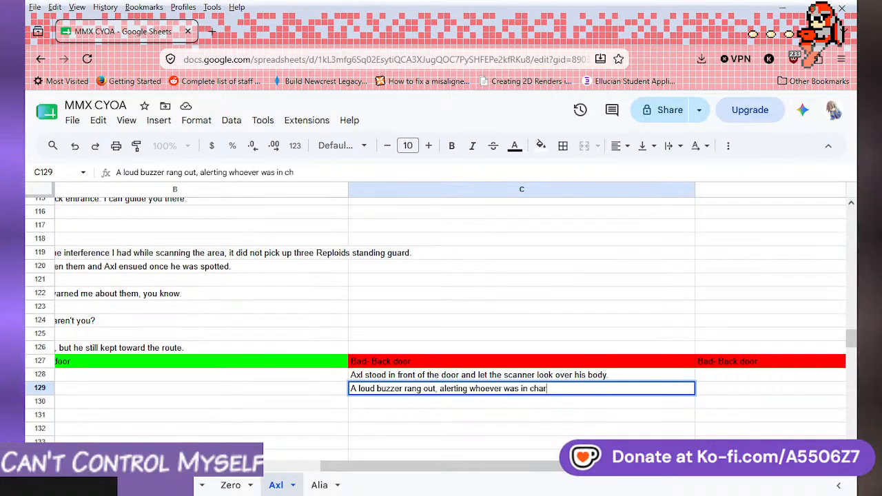
text(ge of this facility)
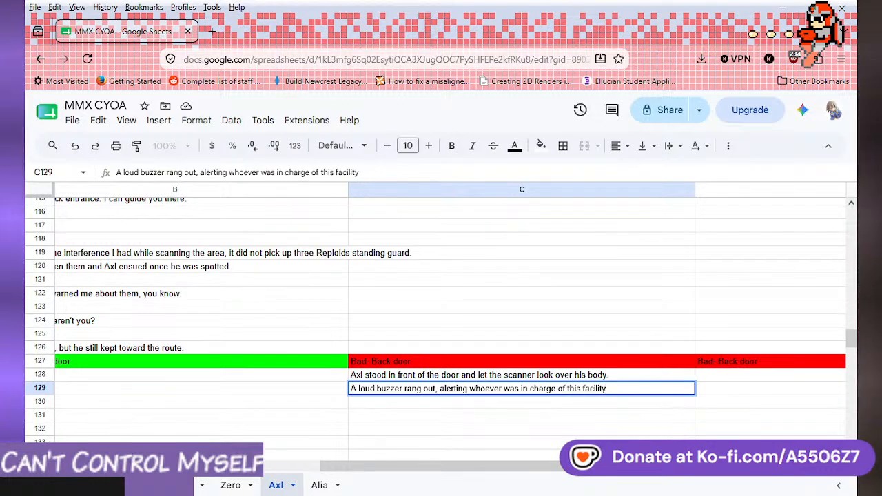
- Complete the buzzer line in C129 by appending "that an imposter was here."
drag(538, 467, 661, 474)
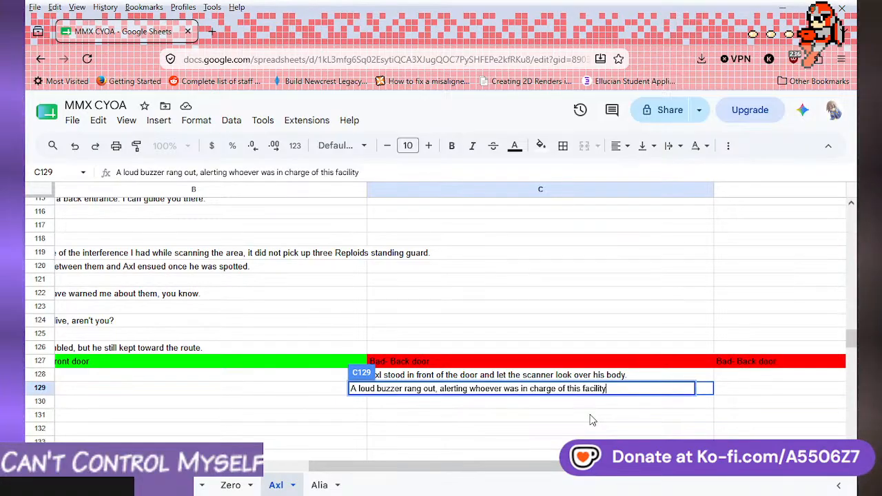
scroll(591, 420, up, 2)
scroll(591, 420, down, 2)
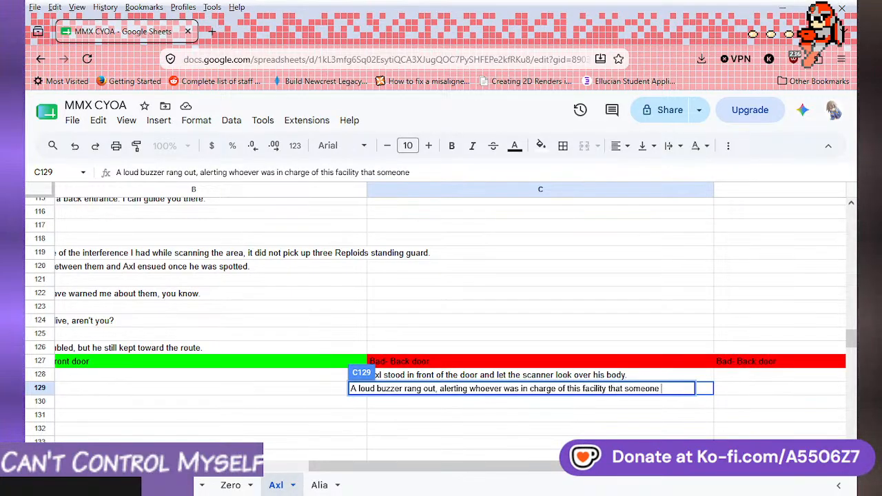
text(was)
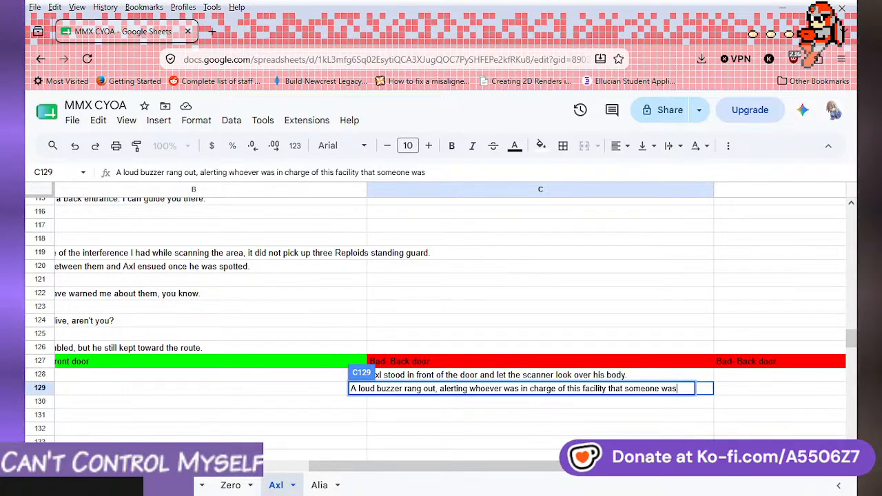
key(BackSpace)
key(BackSpace)
key(BackSpace)
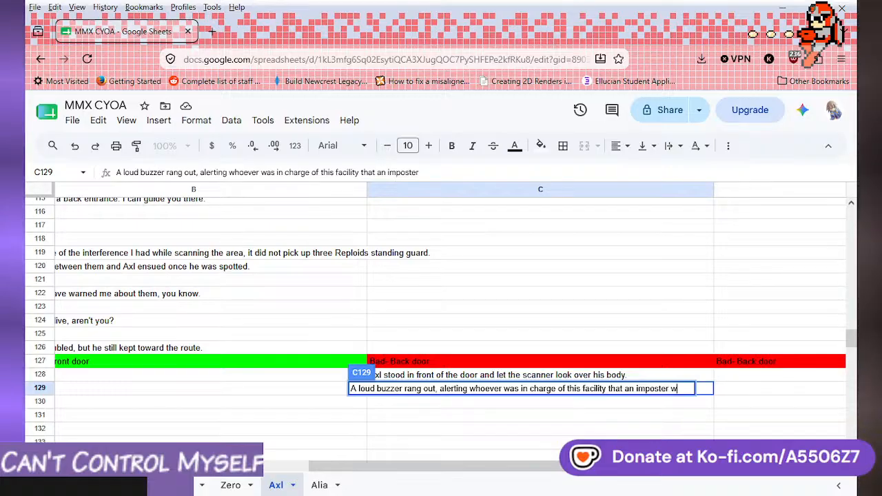
text(as here.)
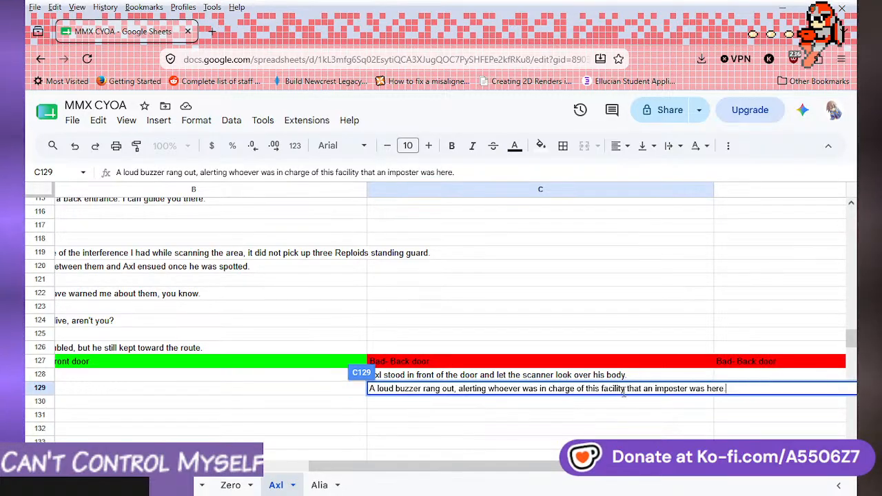
key(Return)
- Set the sheet's zoom to 150% and bring column C's outcome text into view
click(176, 145)
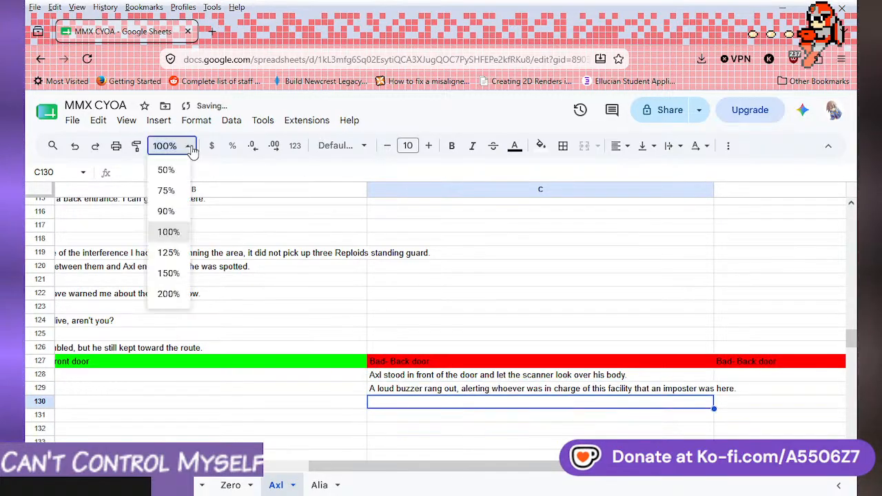
click(180, 274)
scroll(407, 309, down, 6)
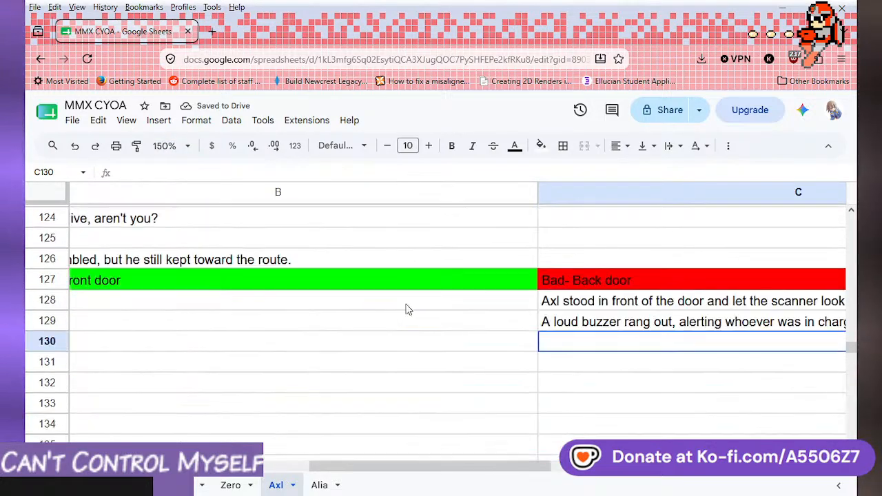
scroll(414, 319, up, 3)
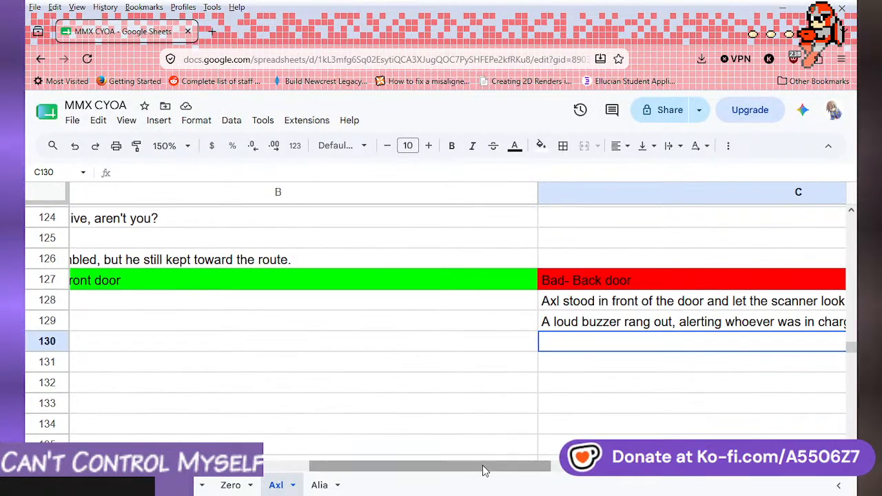
scroll(486, 469, right, 5)
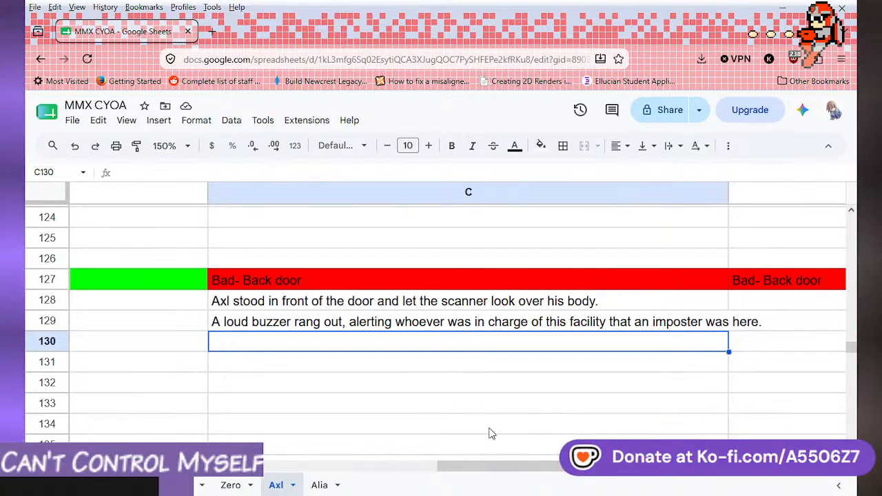
scroll(482, 469, left, 4)
scroll(459, 472, right, 2)
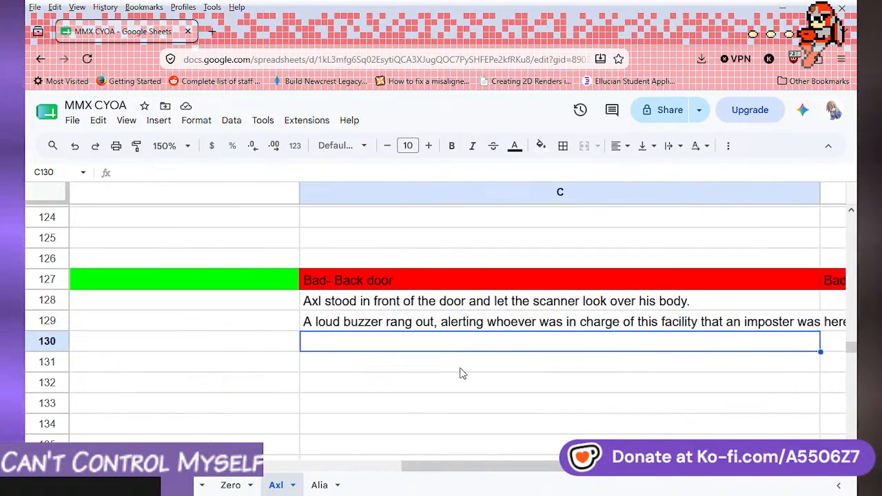
- Enter in C130 the line "Axl swore, dispelling his disguise as guards came out from the building's sides to attack."
text(A)
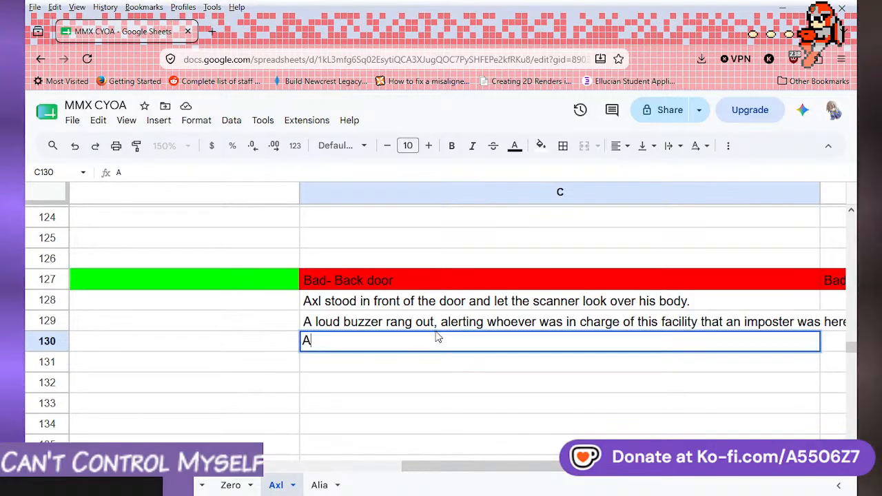
text(xl swore)
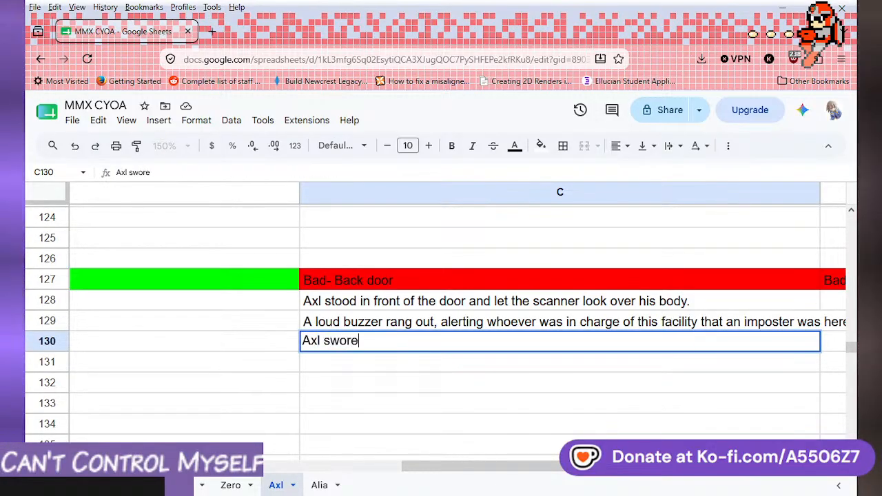
text(, dispel)
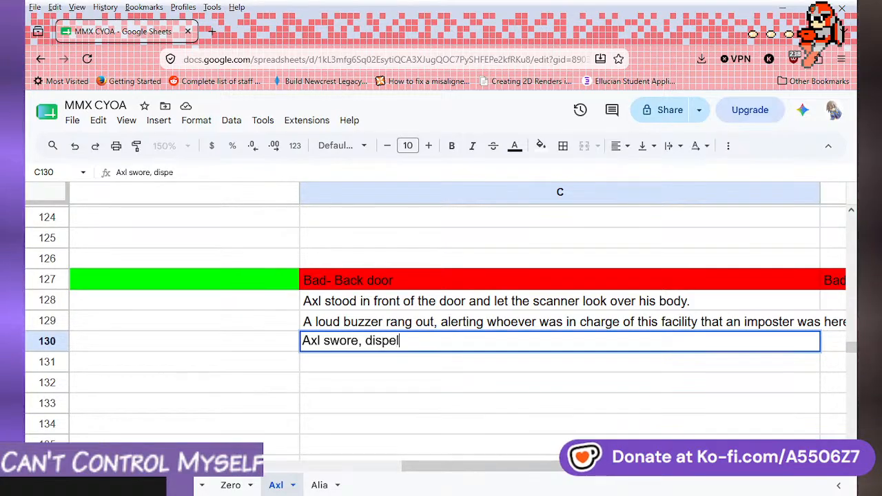
text(ling his dis)
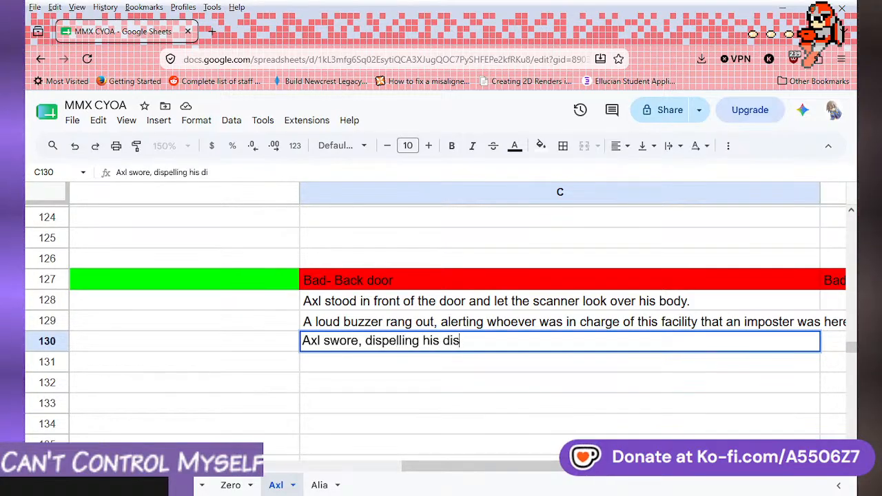
text(guise )
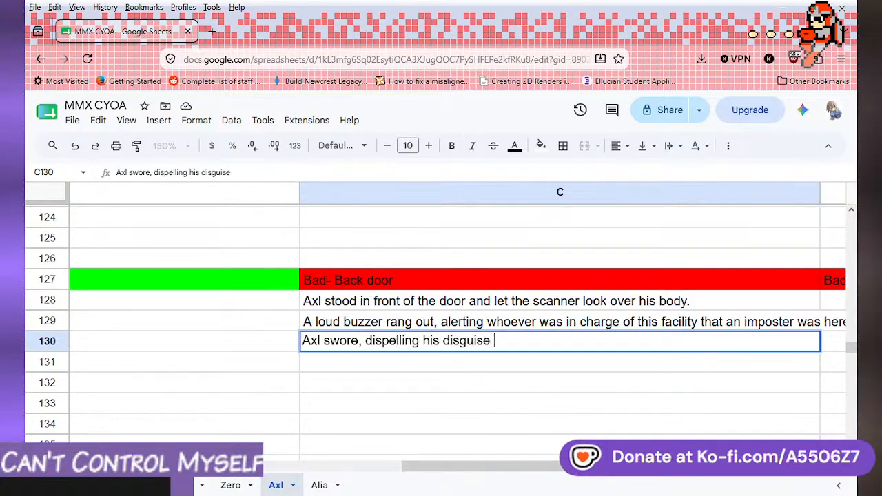
text(as guards )
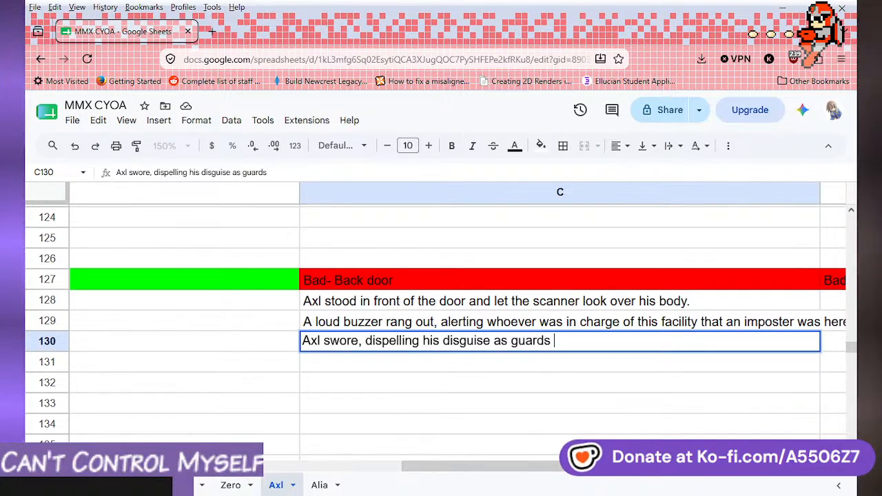
text(came ou)
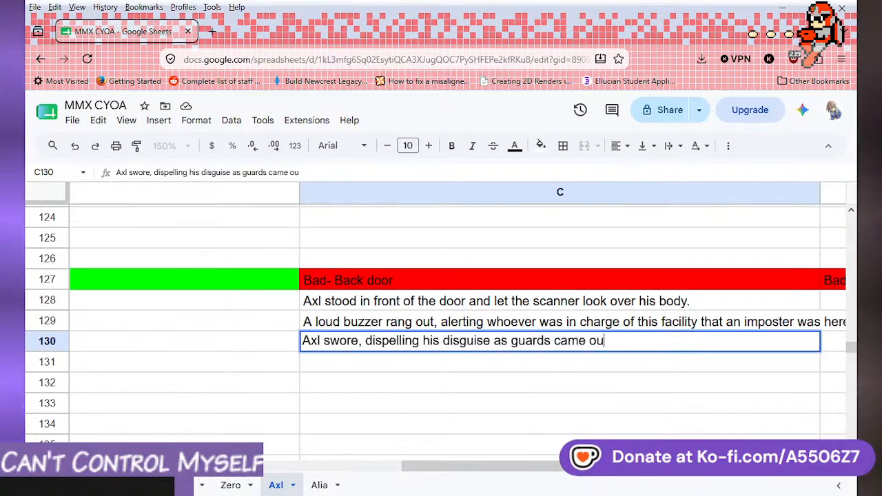
text(t from the build)
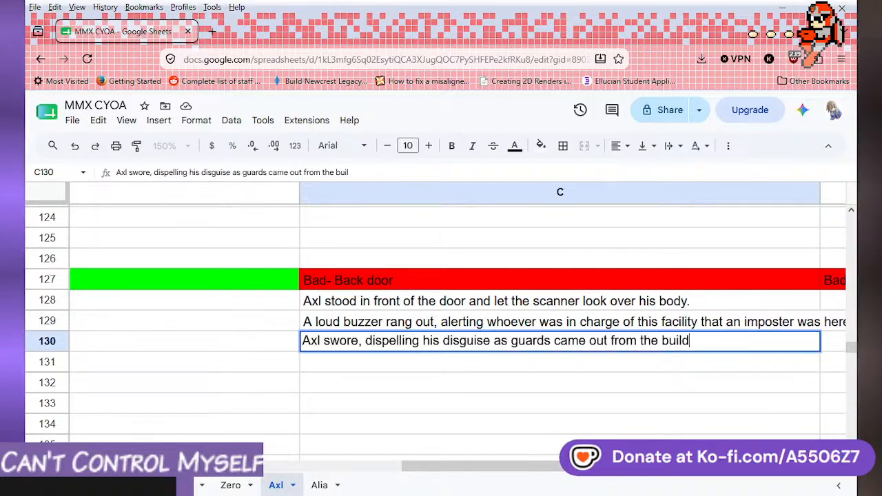
text(ing)
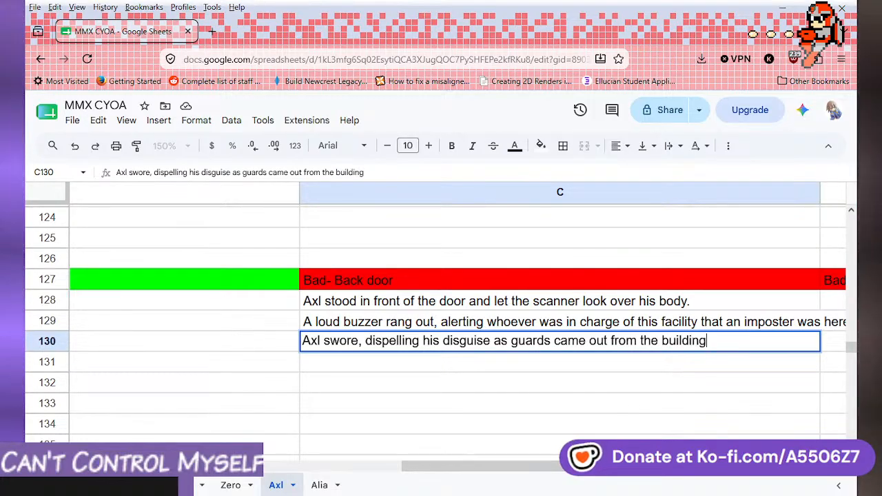
text('s side)
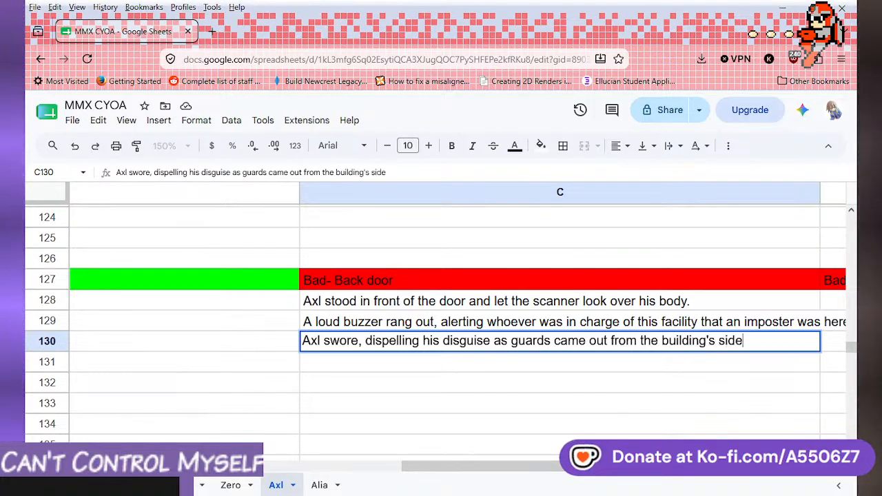
text(s)
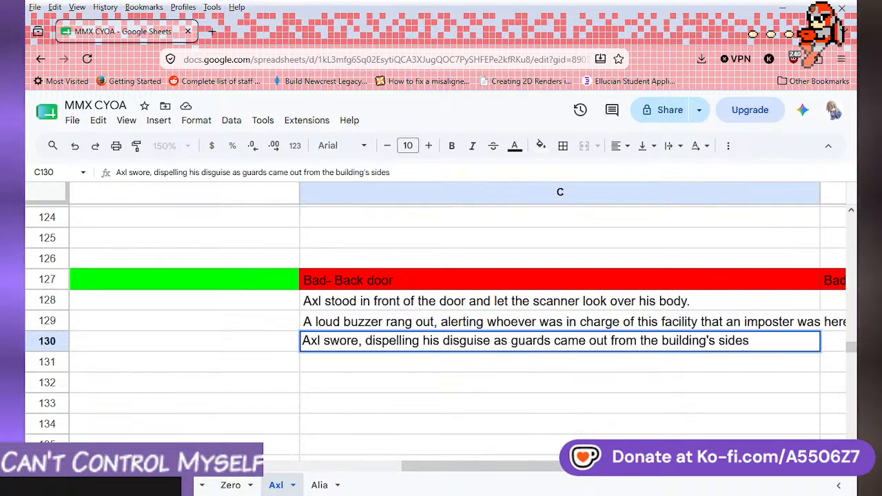
text( to a)
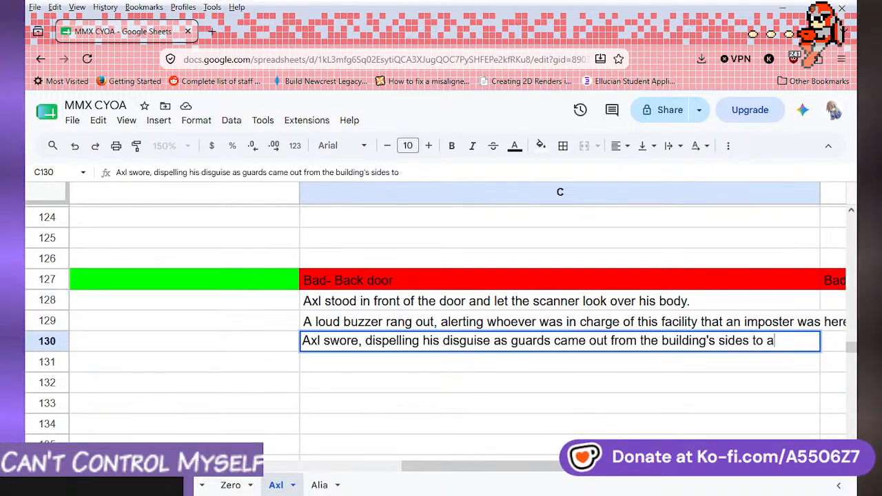
text(ttack.)
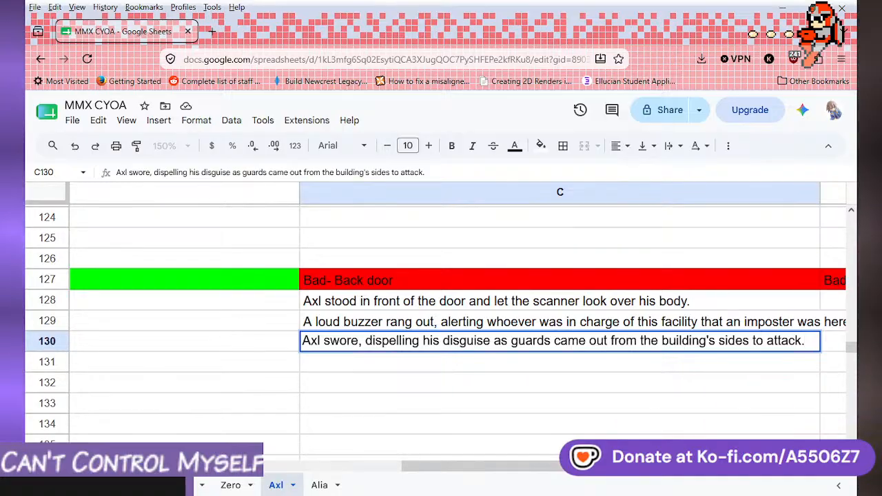
key(Return)
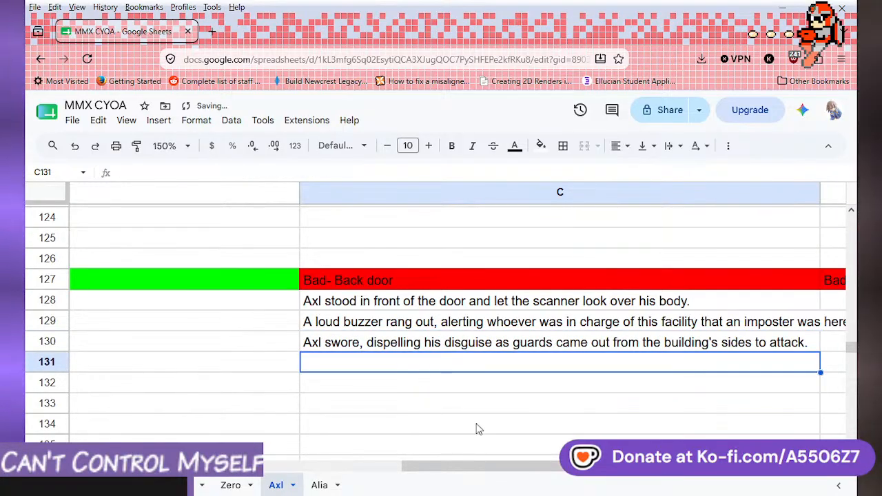
- Reword the heading in C127 to "Bad- Front door"
mouse_move(508, 468)
mouse_down()
mouse_move(168, 468)
mouse_move(289, 489)
mouse_move(539, 494)
mouse_move(519, 495)
mouse_move(554, 469)
mouse_move(503, 460)
mouse_up()
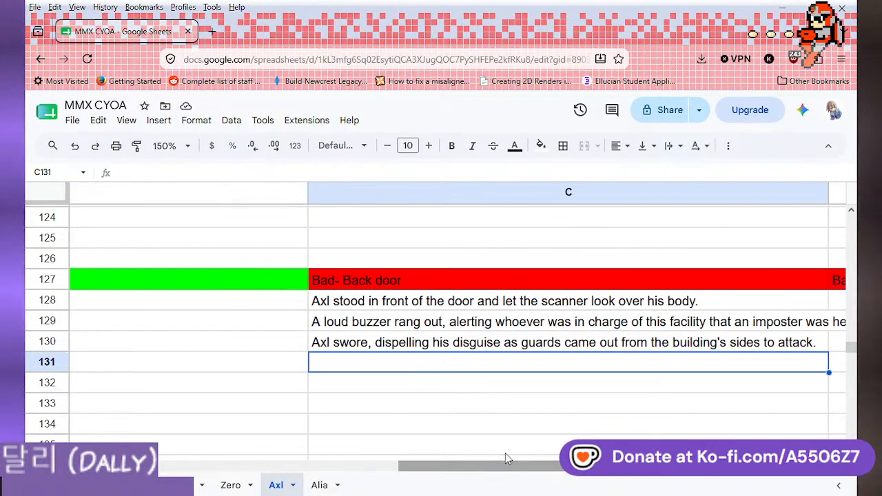
click(383, 281)
double_click(371, 279)
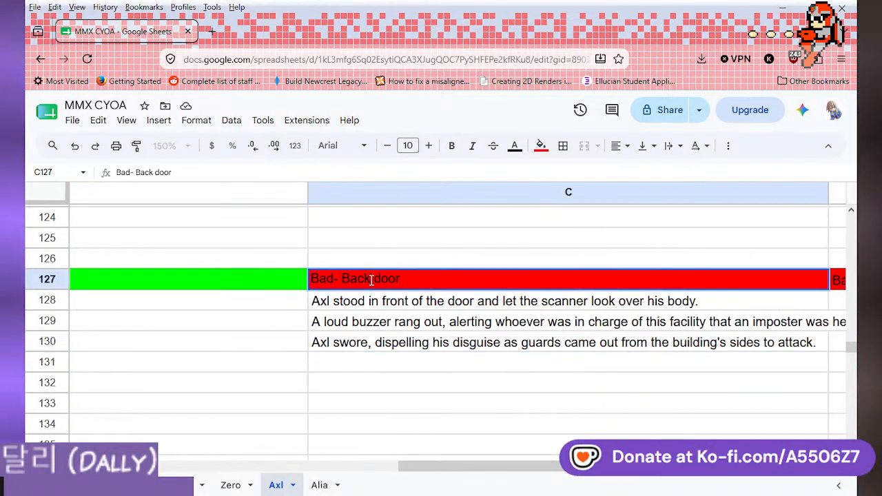
key(BackSpace)
key(BackSpace)
key(BackSpace)
key(BackSpace)
text(Fr)
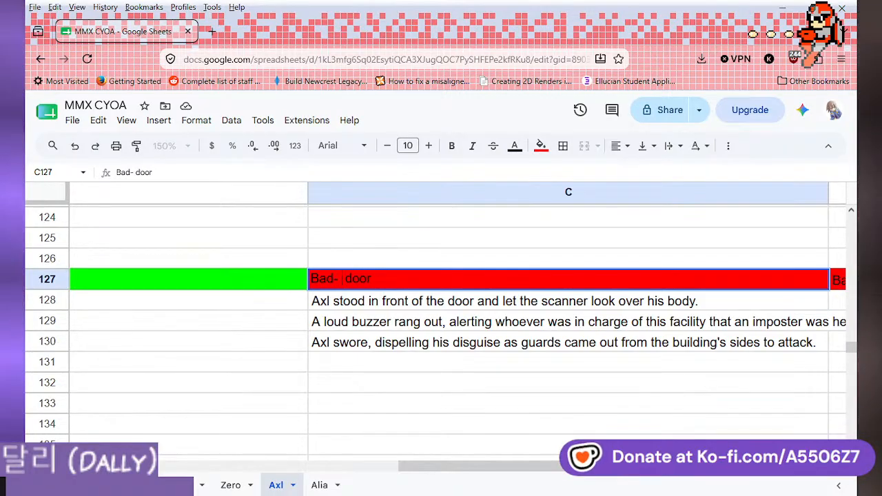
text(ont)
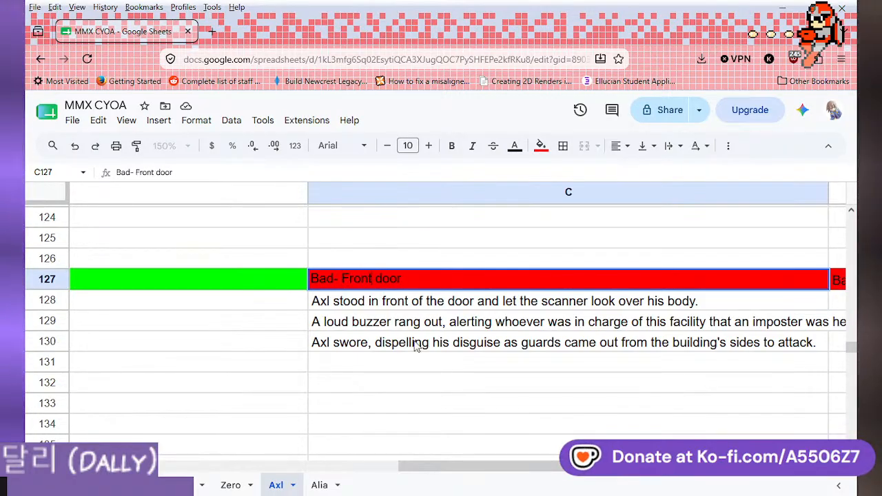
- Review the "Bad- Front door" text in column C against the "Good- Front door" outcome written in column A
click(414, 365)
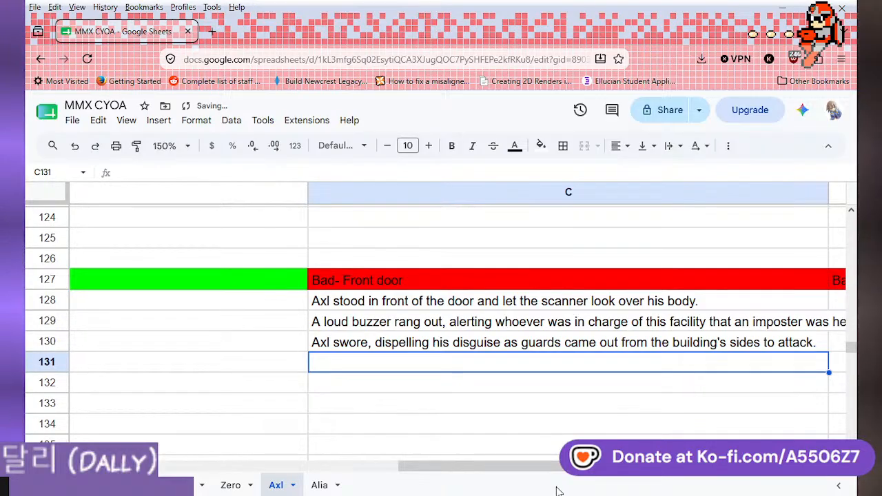
drag(540, 472, 561, 477)
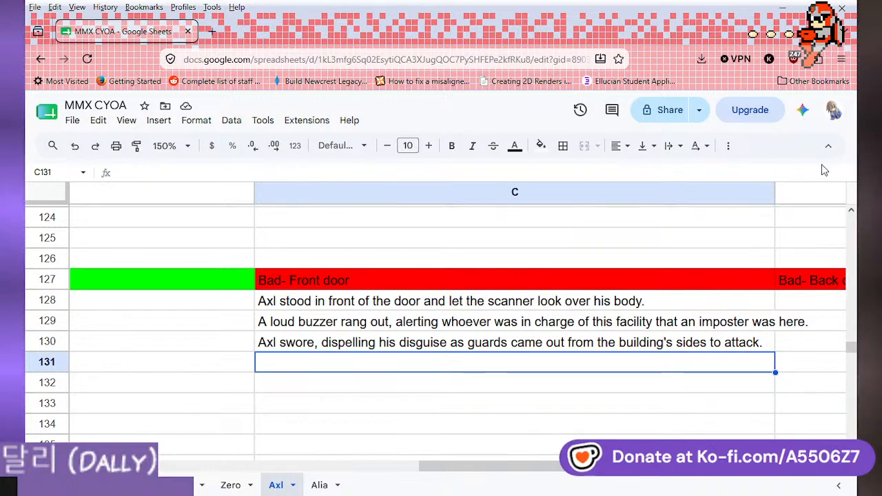
scroll(552, 417, left, 1)
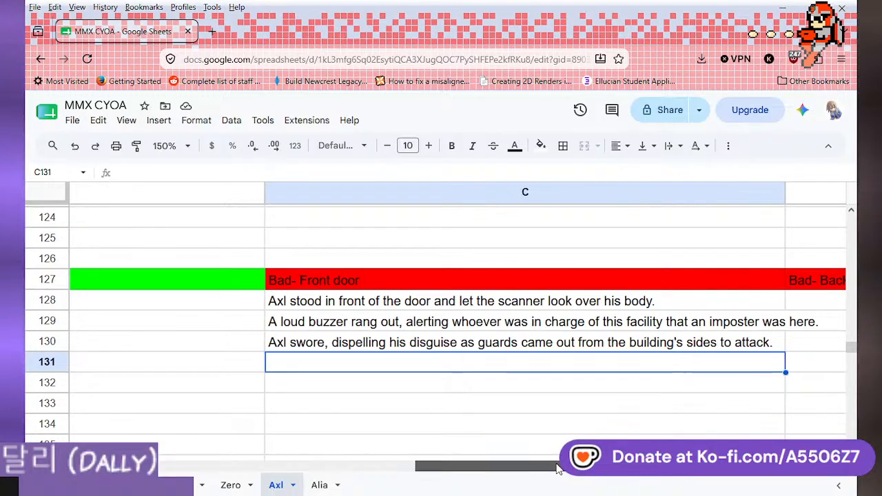
scroll(513, 409, down, 2)
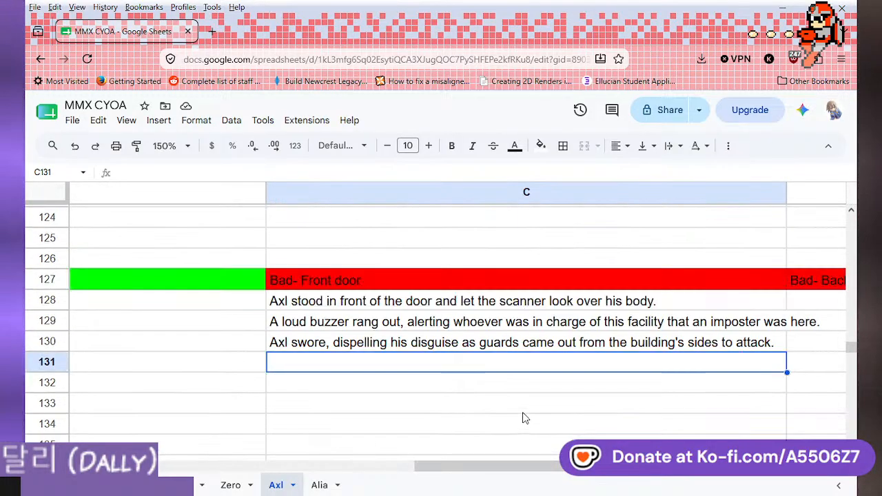
scroll(522, 415, up, 2)
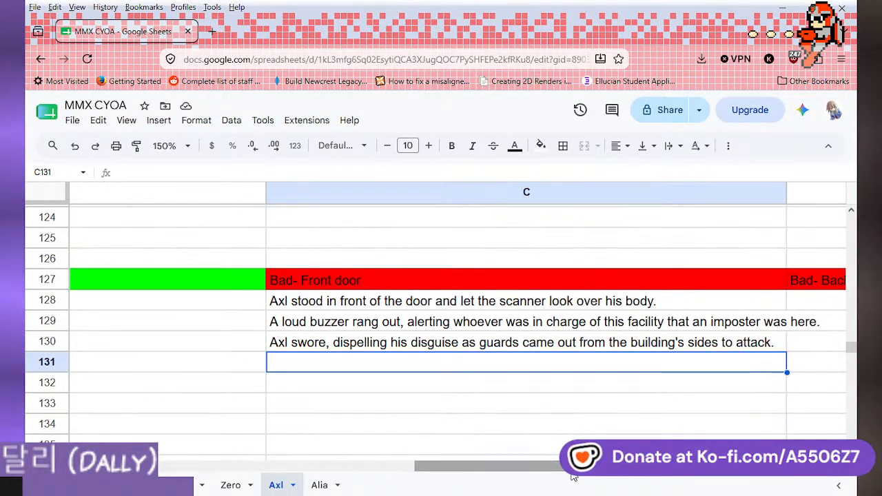
drag(565, 468, 222, 479)
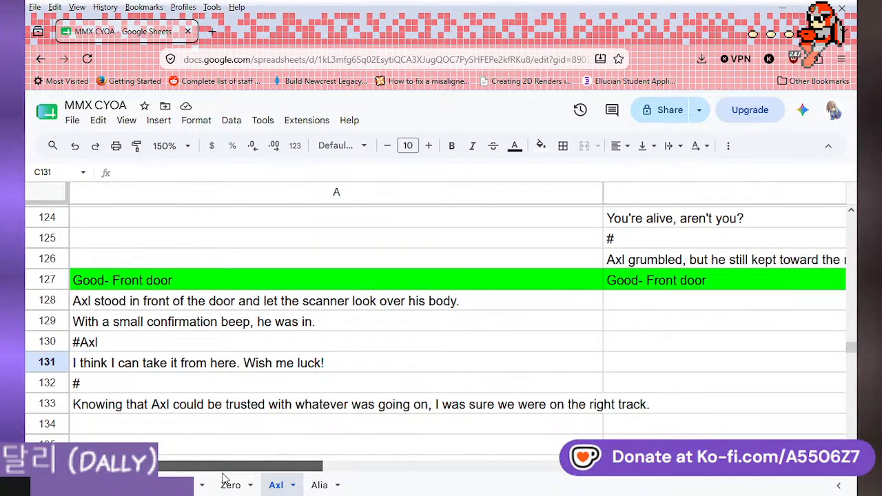
drag(222, 479, 569, 484)
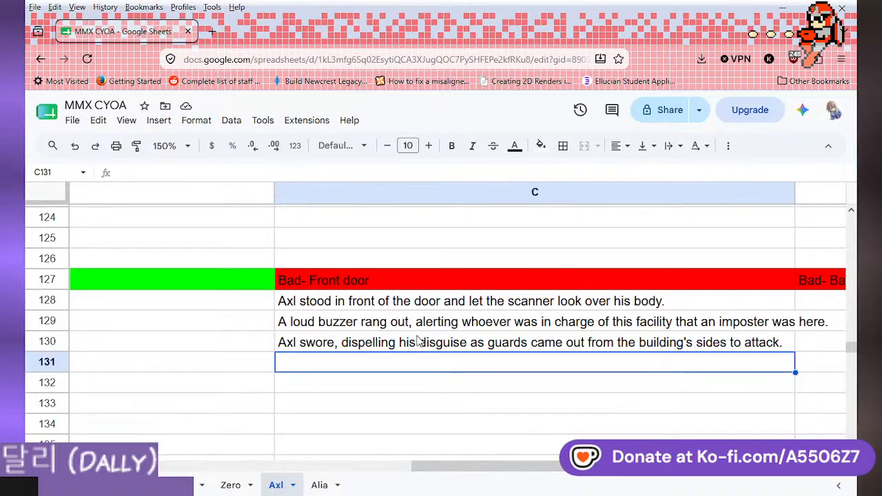
scroll(417, 348, down, 1)
scroll(416, 341, up, 1)
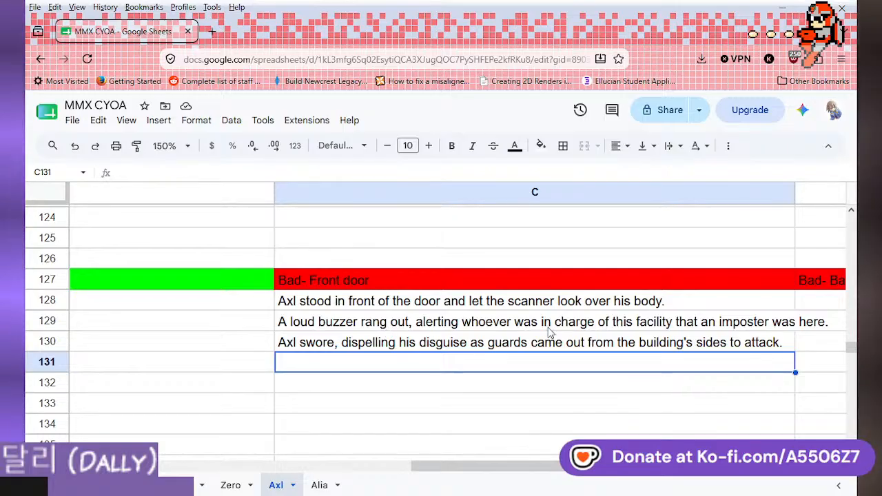
- Enter in C131 the line "It sounded like he was nearly outnumbered."
click(511, 346)
click(471, 361)
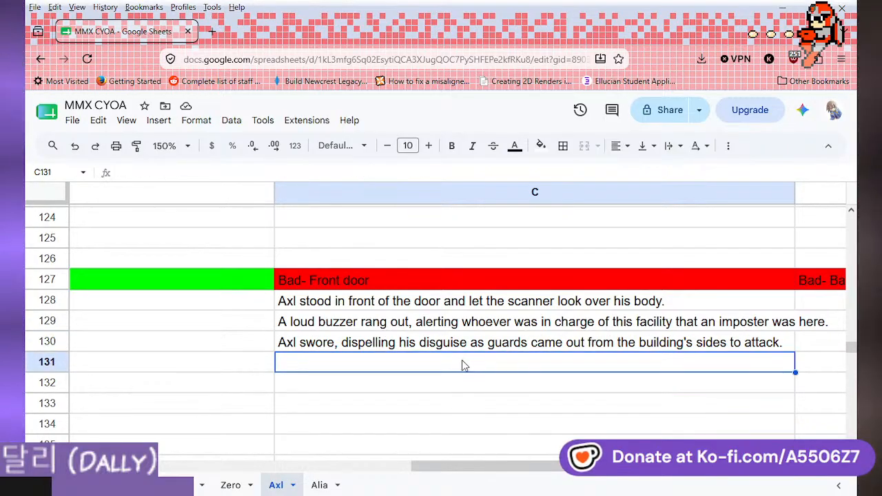
click(435, 348)
click(441, 362)
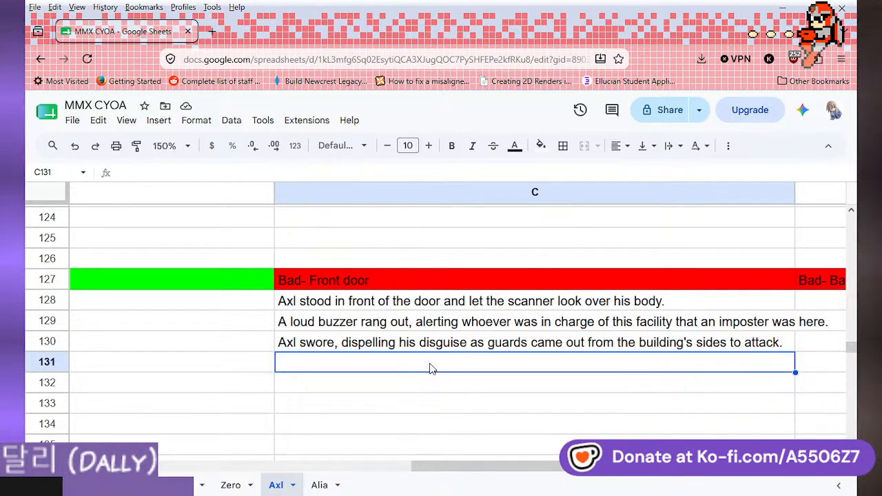
text(It so)
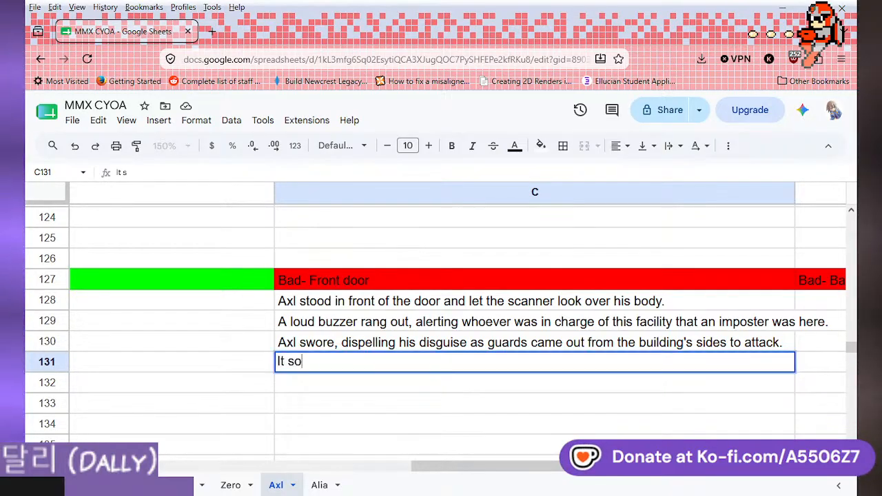
text(unded like he )
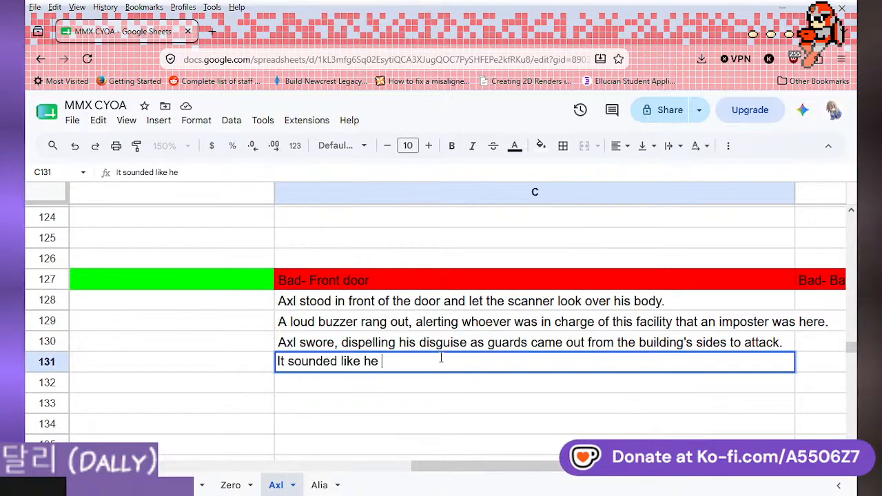
text(was nearly outnu)
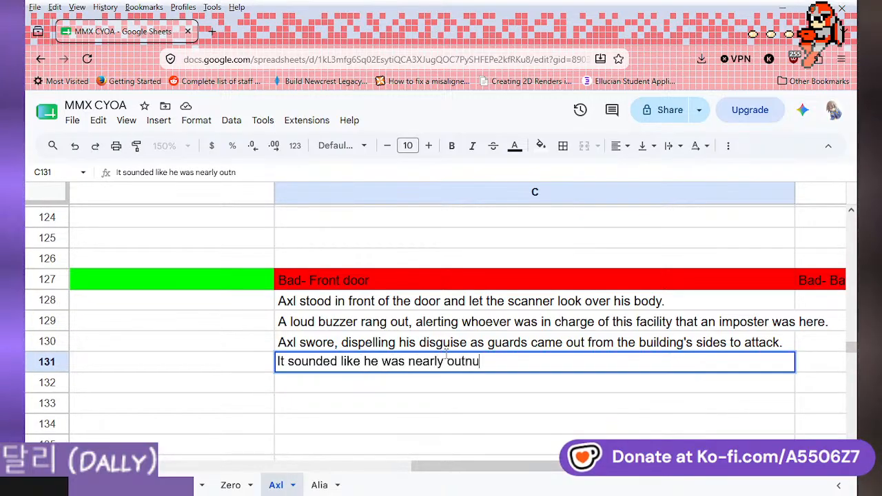
text(mbered.)
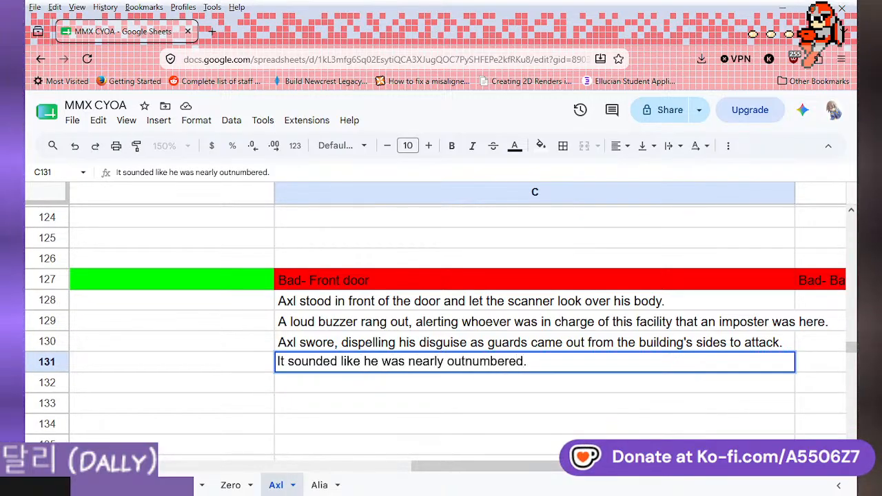
- Enter in C132 the line "But, much like the Maverick Hunter he was, Axl came through the victor."
click(457, 390)
text(But, much like th)
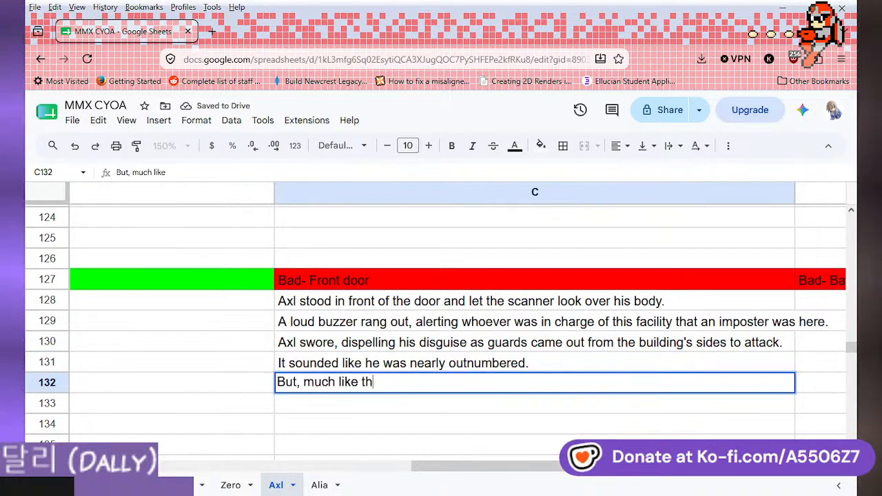
text(Hunt)
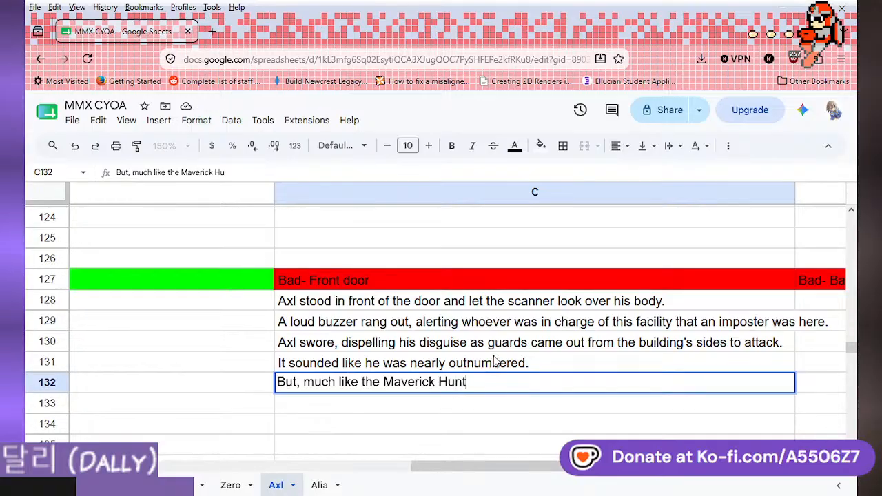
text(er he was, Axl )
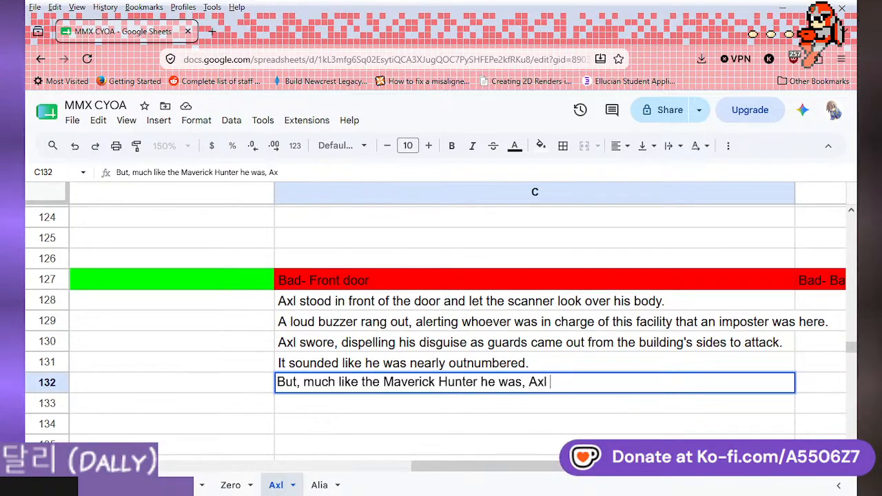
text(came through)
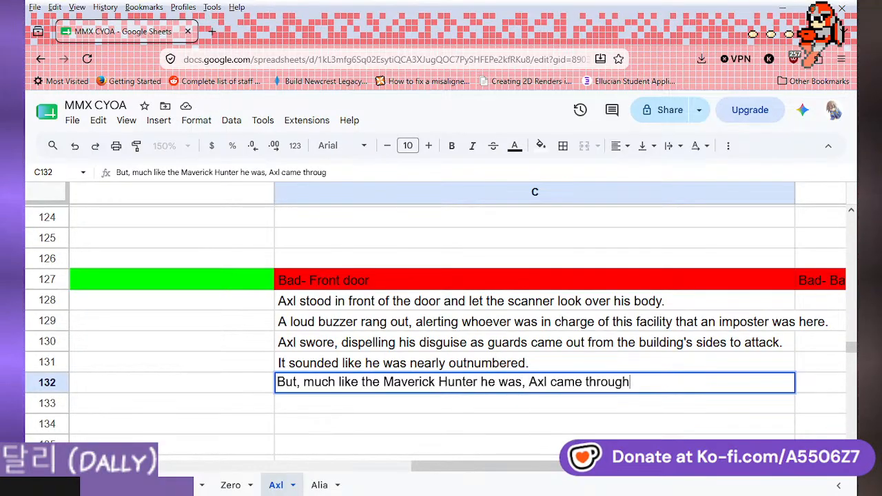
text( the )
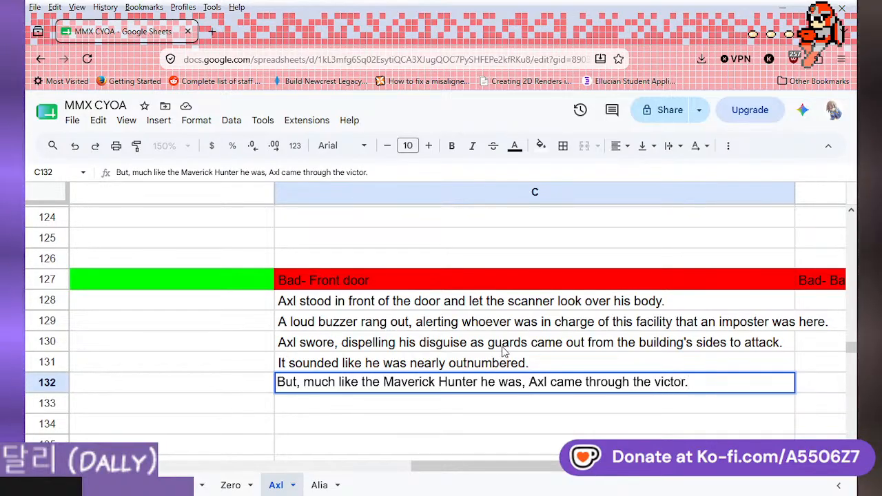
text(victor.)
key(Return)
- Add the speaker tag "#Aero" in C133 and the dialogue line "Are you still able to enter the building?" in C134
scroll(434, 320, down, 2)
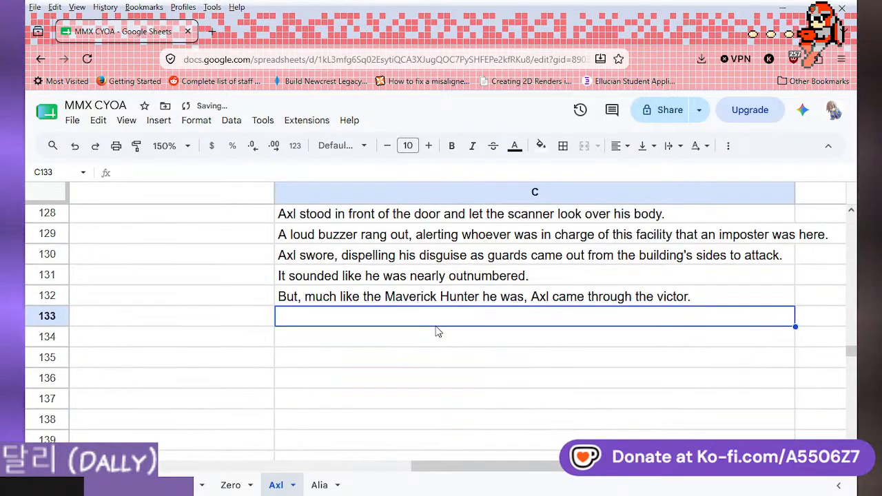
text(#Aero)
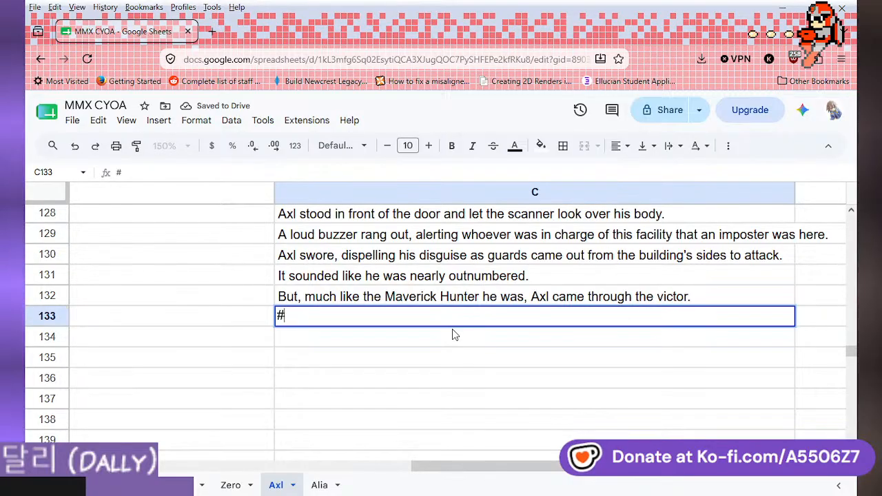
key(Return)
text(Are yo)
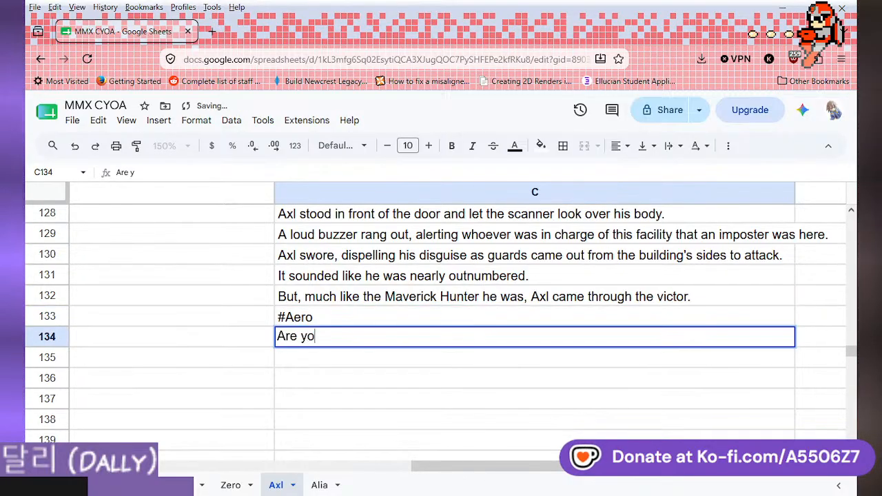
text(u still able )
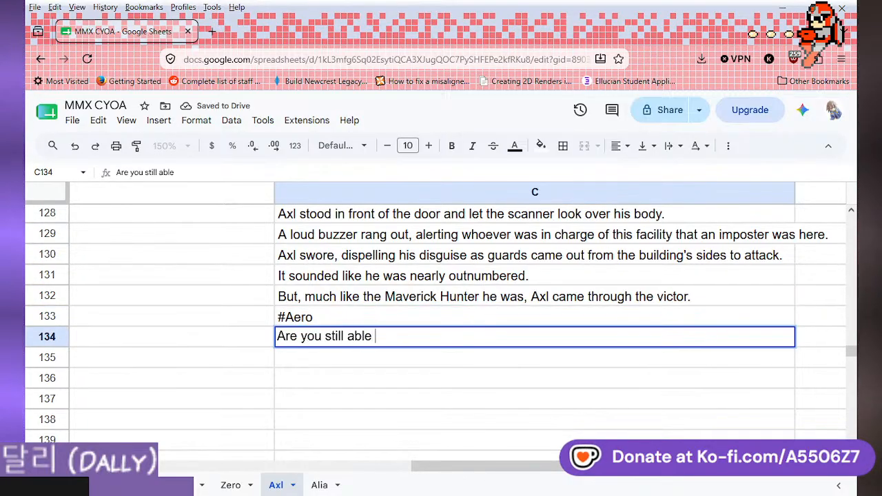
text(to enter the building)
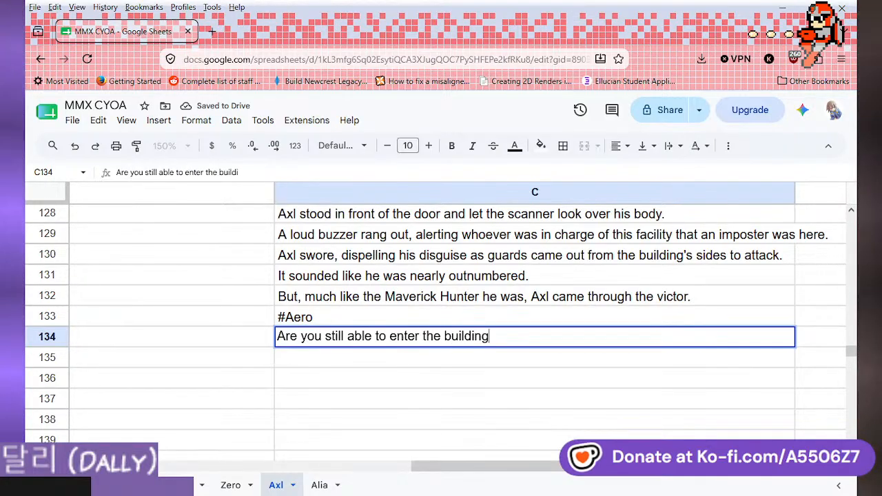
text(?)
key(Return)
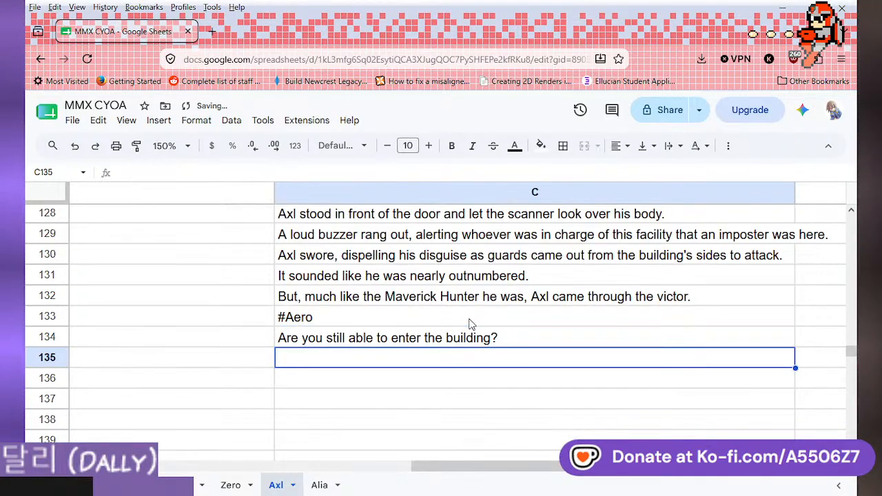
- Enter a speaker tag in C135 below the dialogue line and reduce it to a lone "#"
text(#Aero)
key(Return)
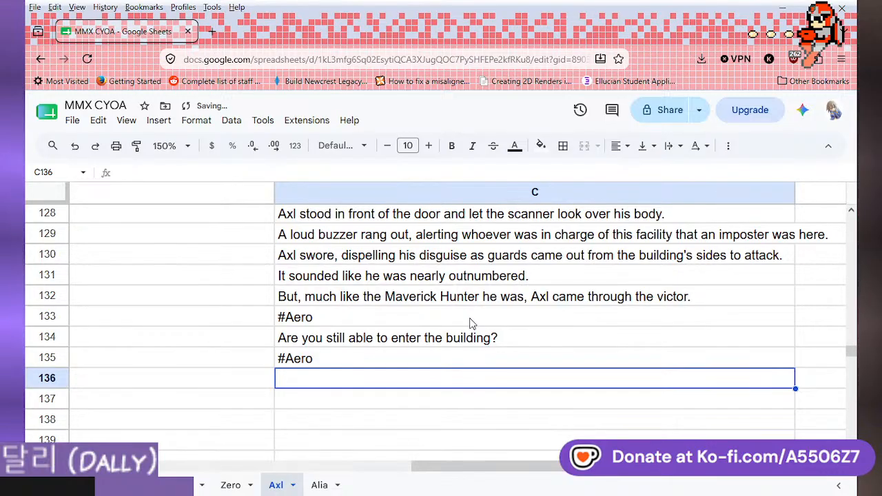
click(360, 355)
double_click(363, 359)
key(BackSpace)
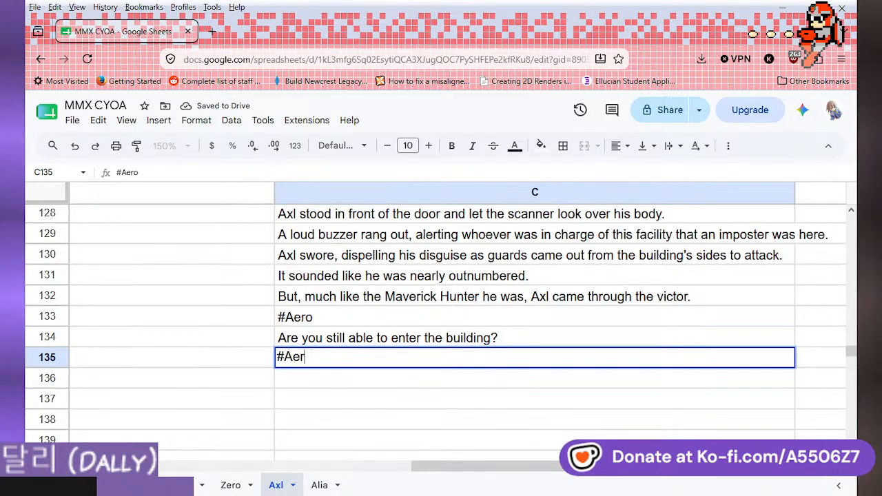
key(BackSpace)
key(BackSpace)
key(BackSpace)
key(Return)
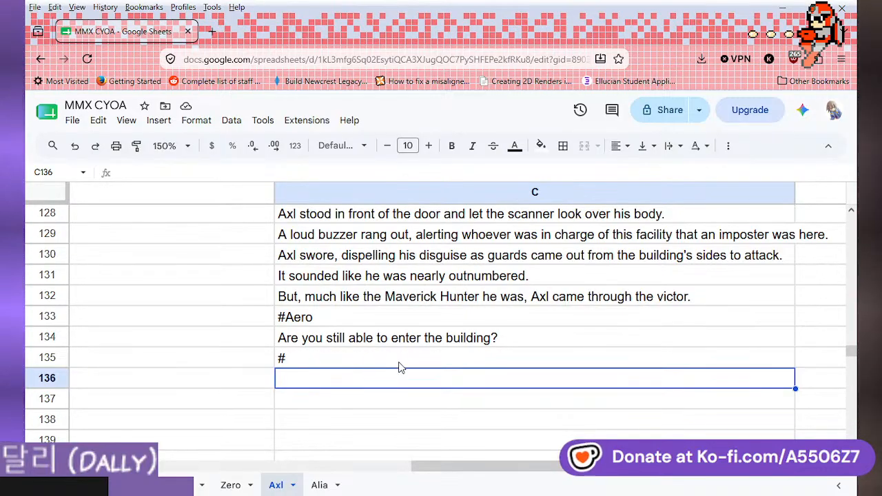
scroll(397, 332, down, 2)
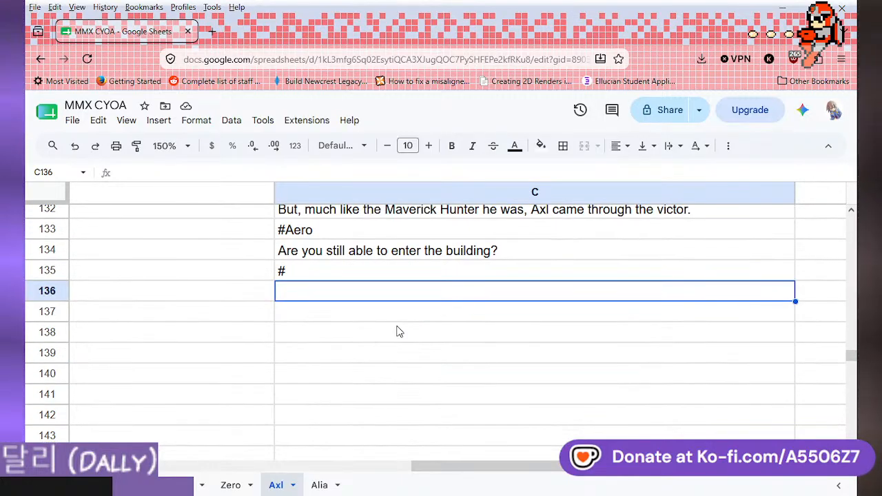
scroll(397, 331, up, 2)
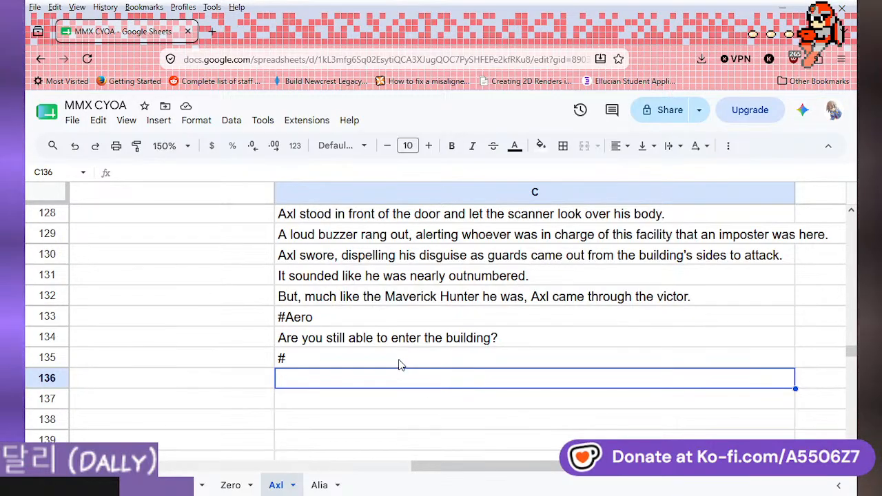
click(400, 358)
double_click(402, 358)
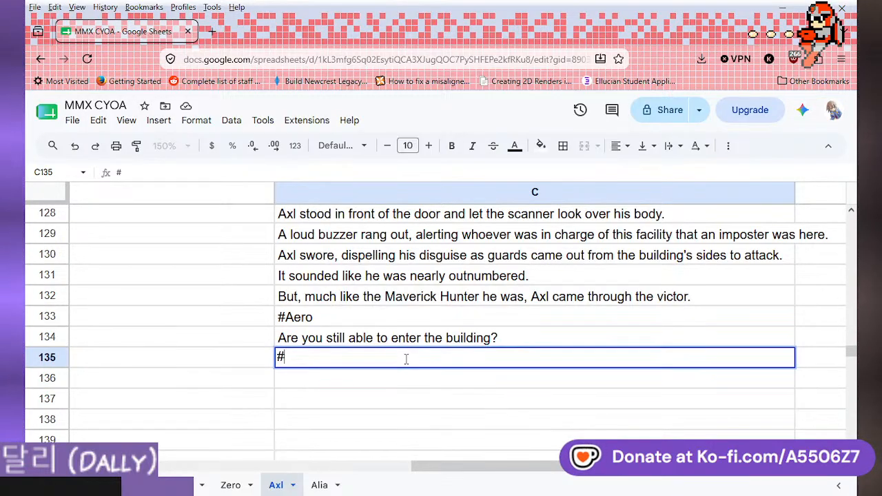
text(Axl)
key(Return)
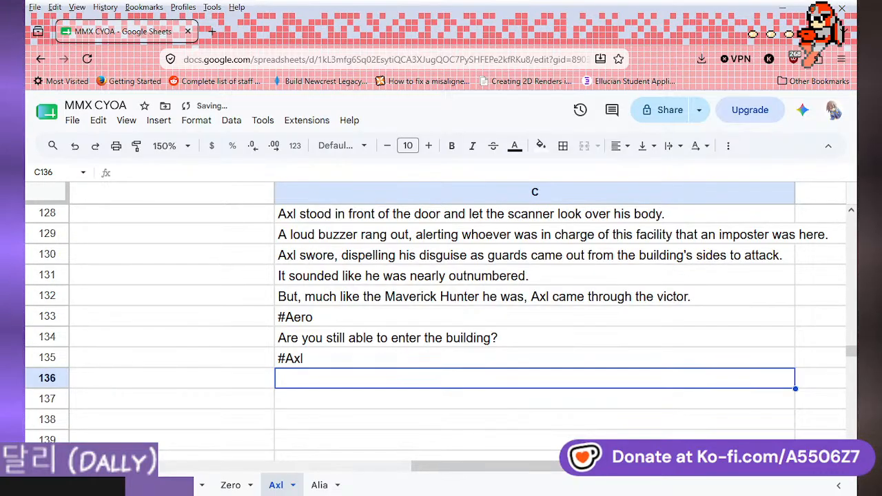
double_click(376, 359)
key(BackSpace)
key(BackSpace)
key(BackSpace)
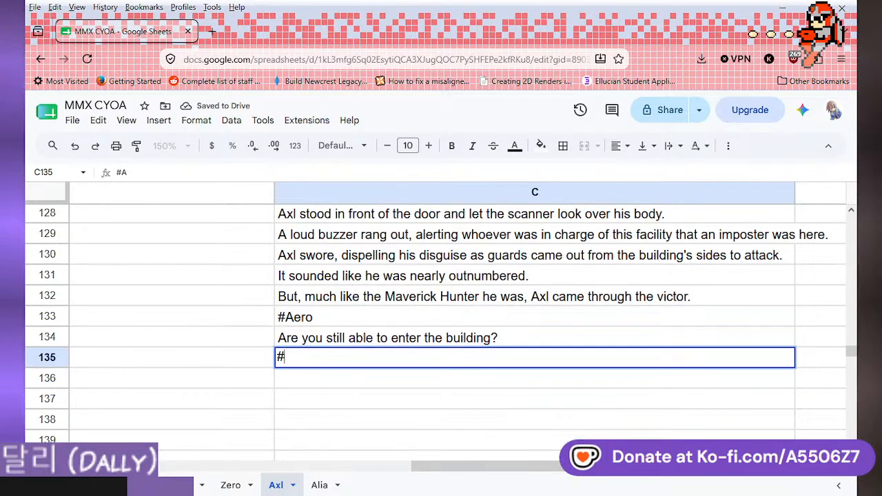
key(Return)
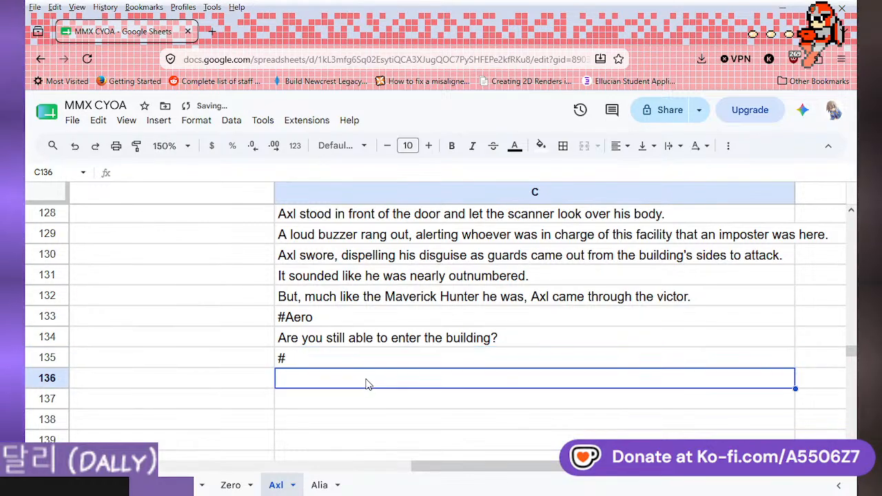
scroll(443, 383, up, 1)
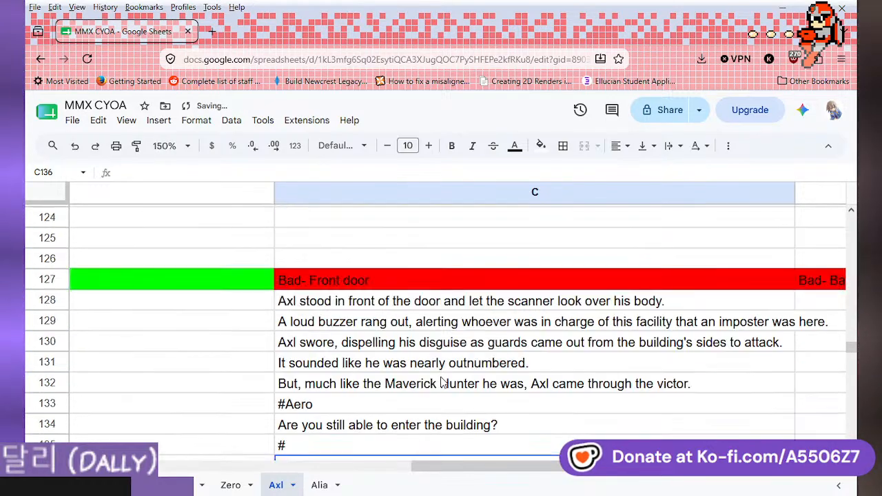
- Enter in C136 the line "It took a few more moments of poking and prodding before he answered me."
scroll(443, 383, down, 2)
scroll(444, 382, up, 1)
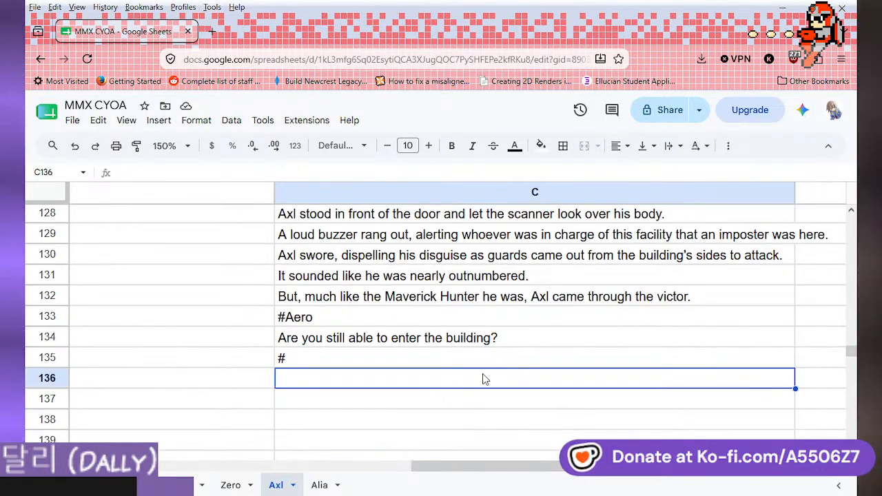
mouse_move(512, 465)
mouse_down()
mouse_move(441, 473)
mouse_move(549, 472)
mouse_move(528, 468)
mouse_up()
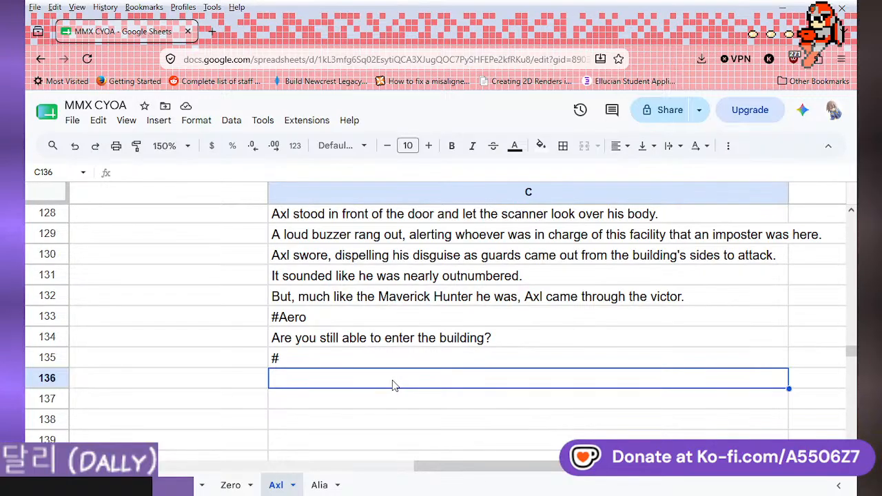
text(It too)
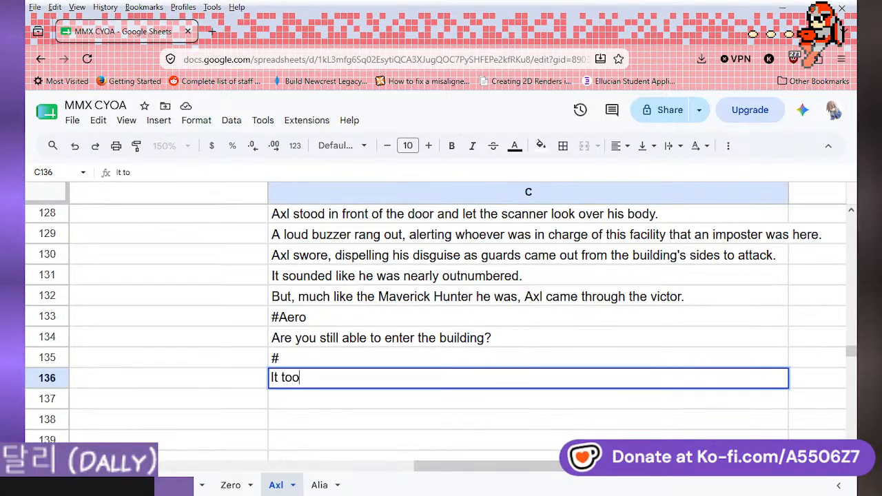
text(k a few mor)
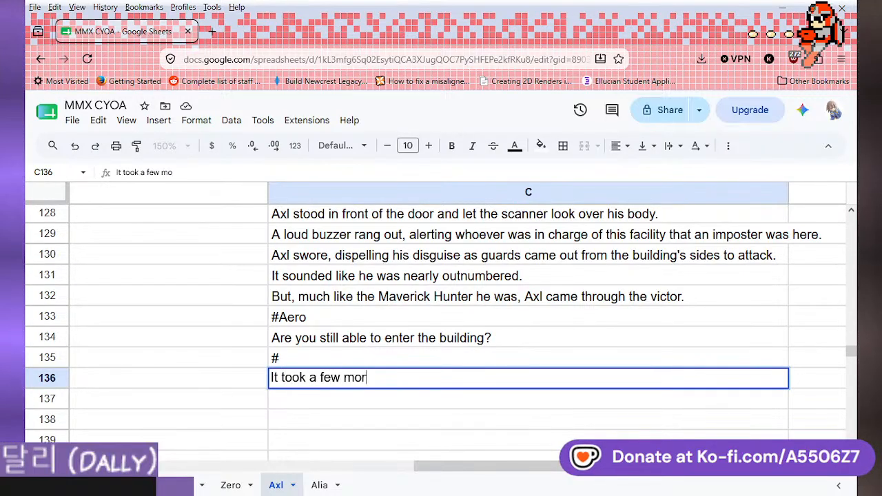
text(e moments )
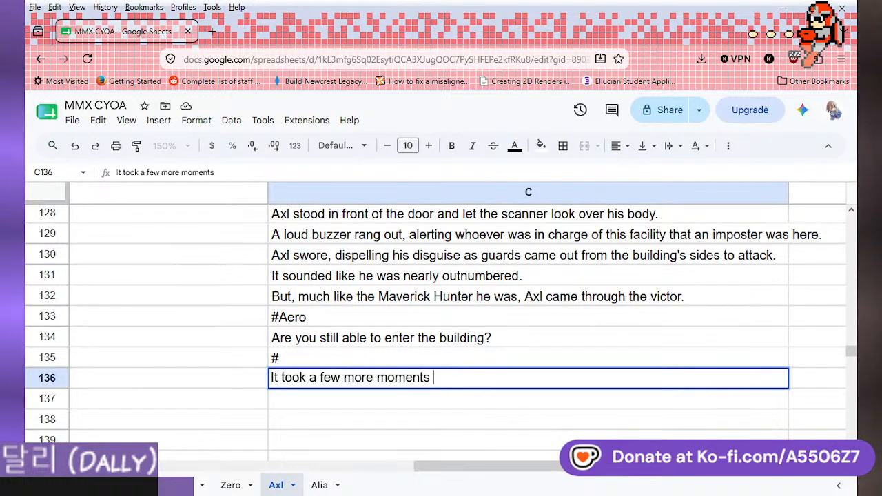
text(of poking a)
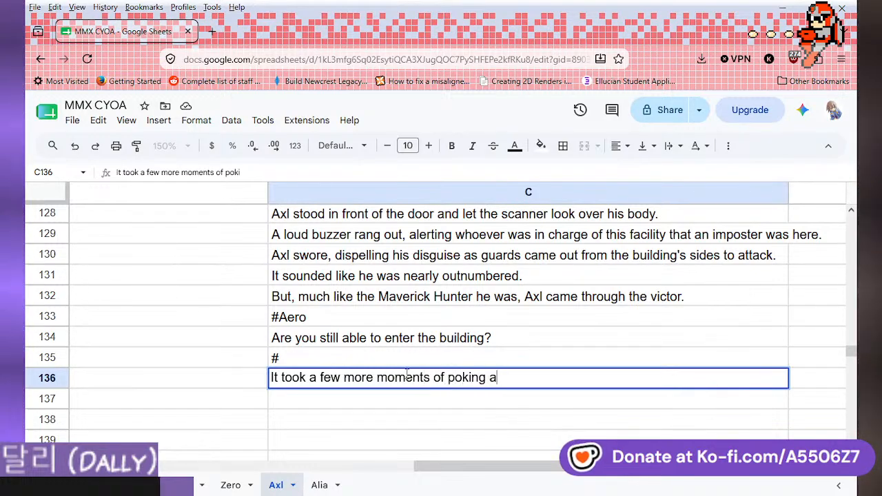
text(nd prodding before )
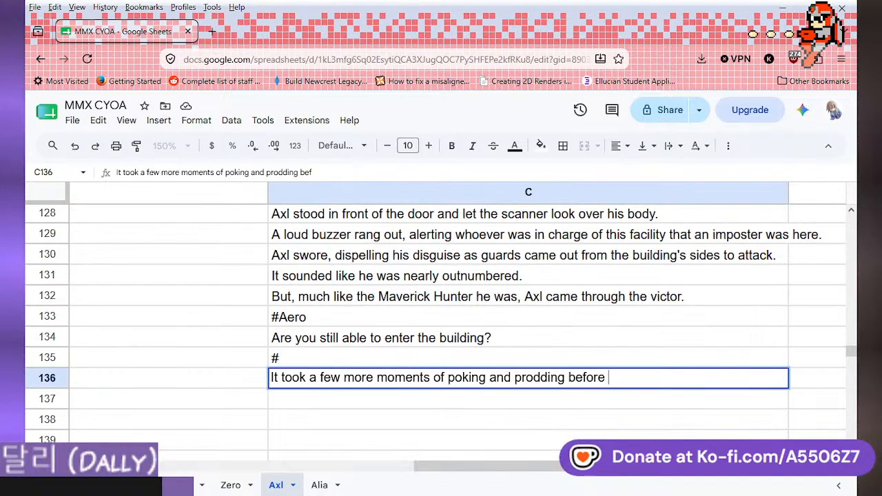
text(he answered me.)
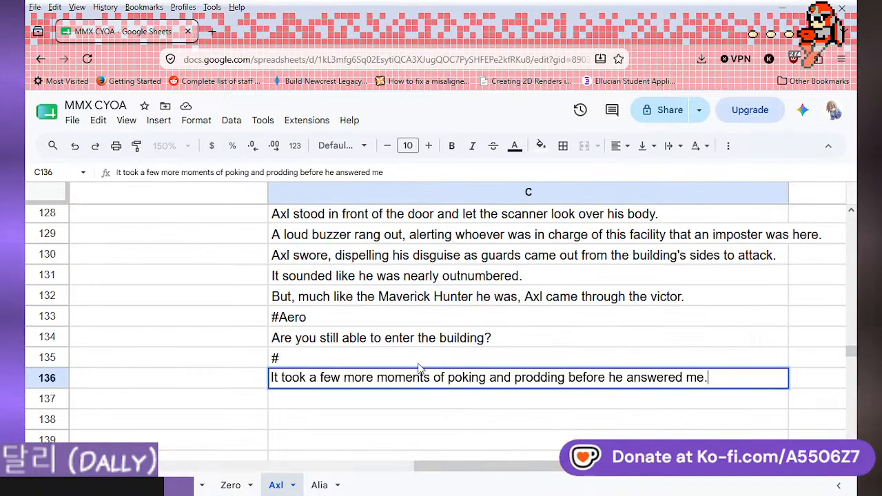
key(Return)
- Enter the speaker tag "#Axl" in C137 below the poking and prodding line
text(#Aer)
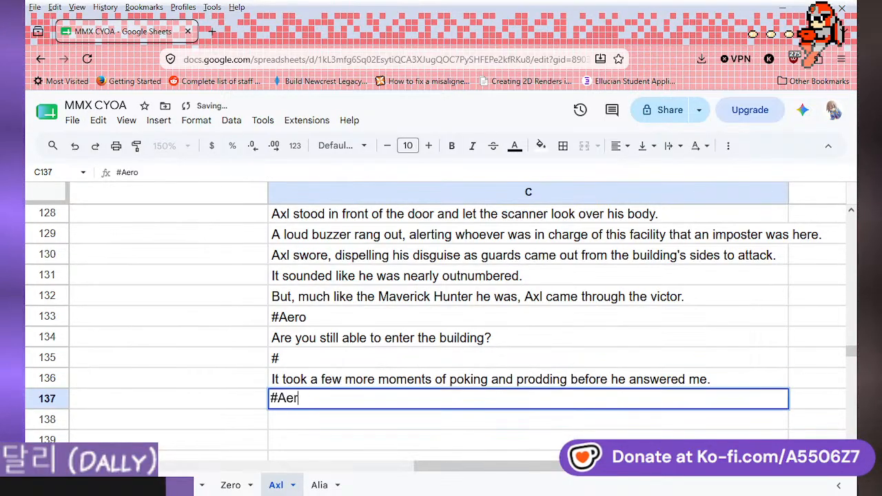
key(BackSpace)
key(BackSpace)
text(xl)
key(Return)
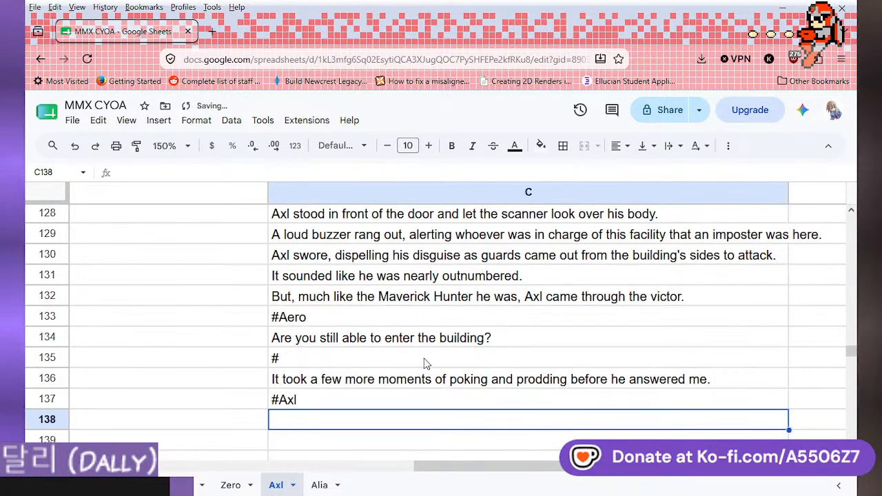
- Start Axl's reply in C138 with "No dice. That alarm put the whole place in shut down."
scroll(406, 348, down, 4)
scroll(404, 344, up, 2)
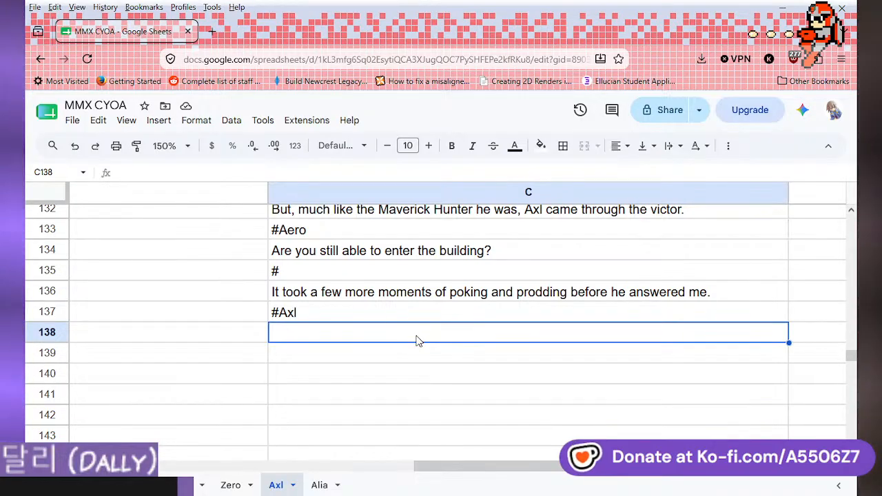
text(No dice.)
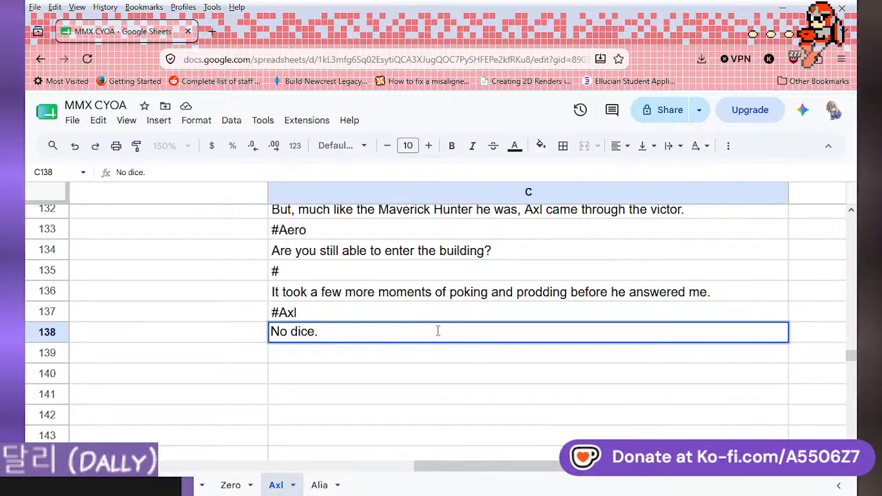
scroll(441, 310, up, 2)
scroll(442, 313, down, 2)
text(dice. )
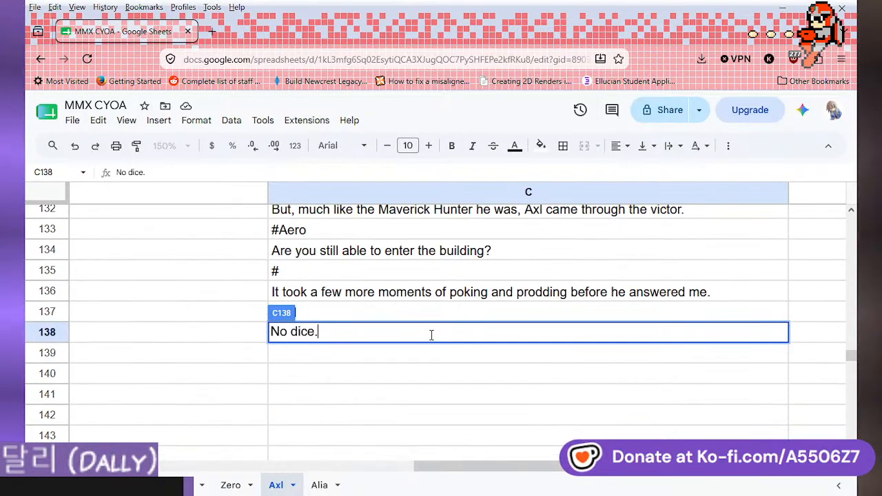
text(that )
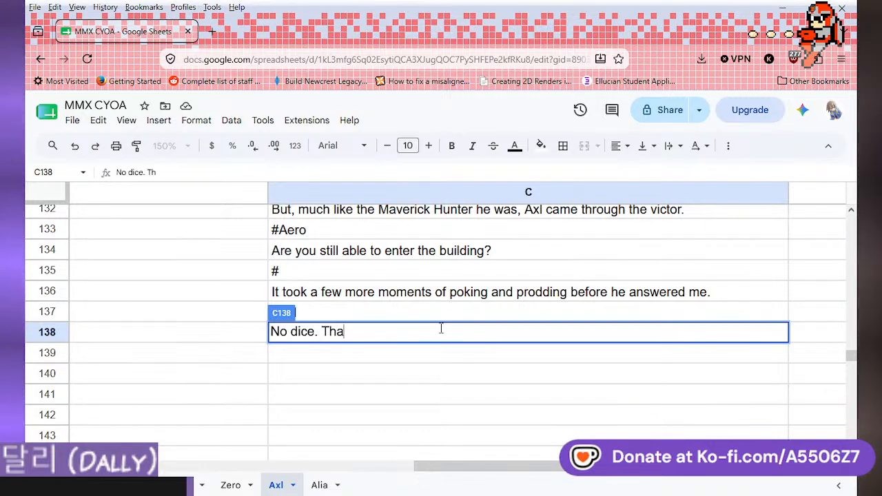
text(t alarm put)
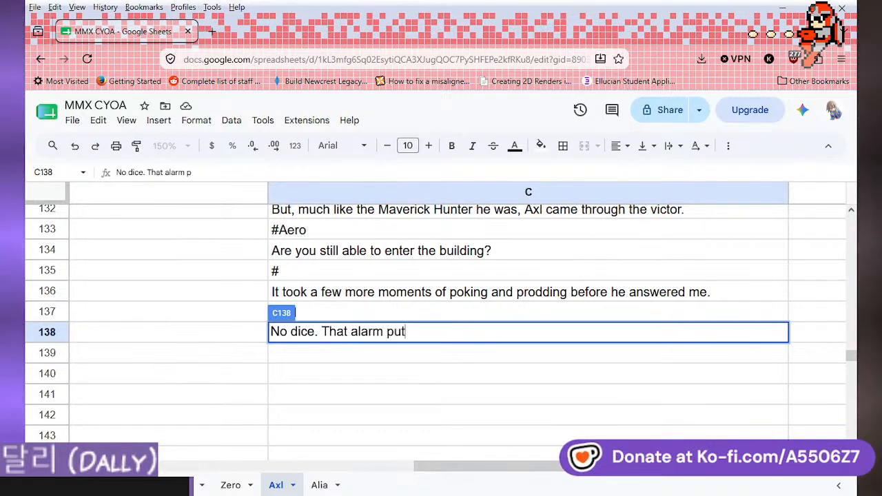
text( this)
key(BackSpace)
key(BackSpace)
key(BackSpace)
text(e who)
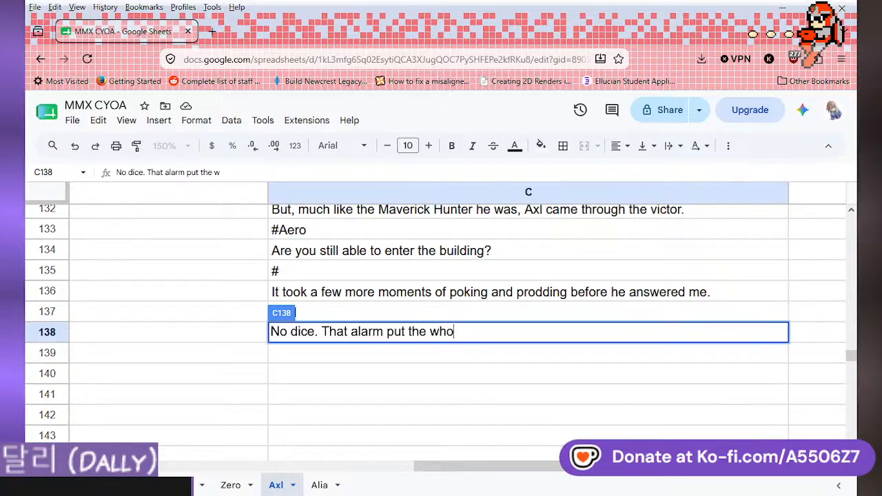
text(le place in shut)
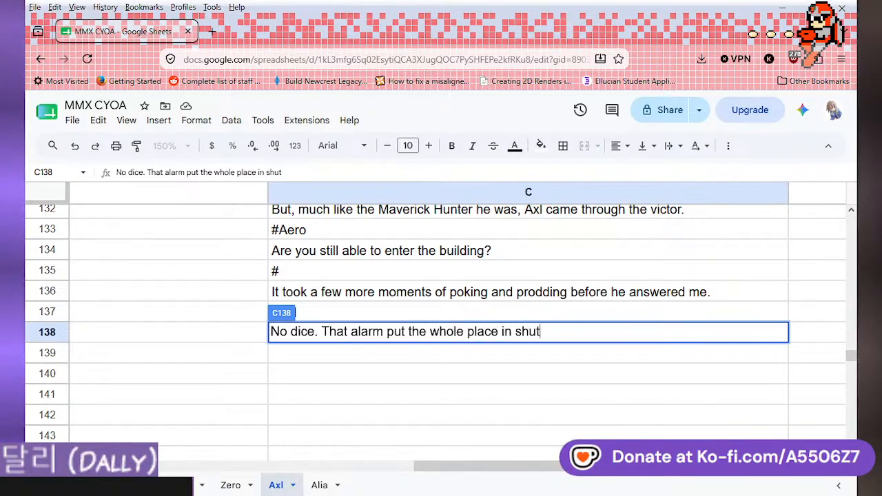
text( down.)
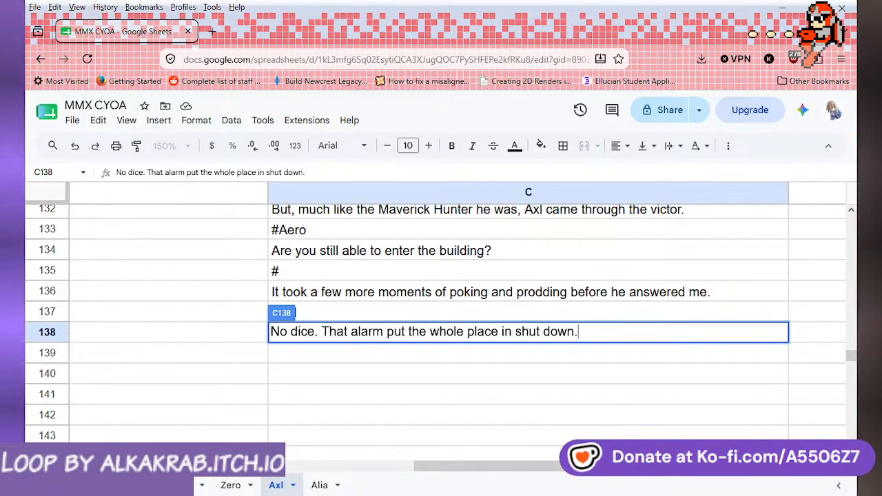
- Complete the reply in C138 with "Even if I didn't wipe out all the goons, no one coming in or out now."
text( Even if I)
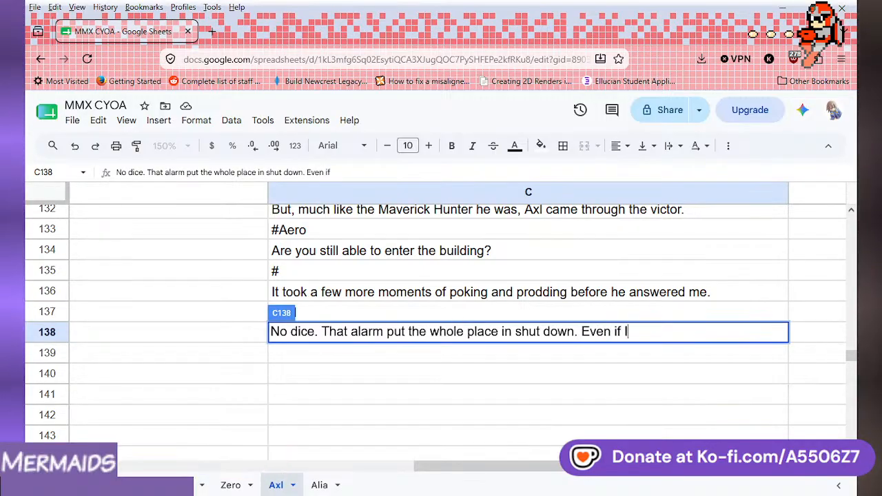
text( didn't wipe out )
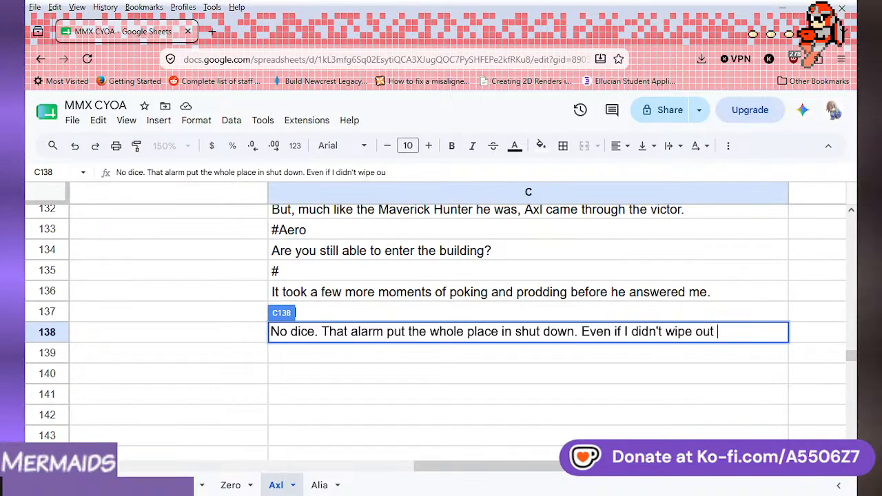
text(all the goons,)
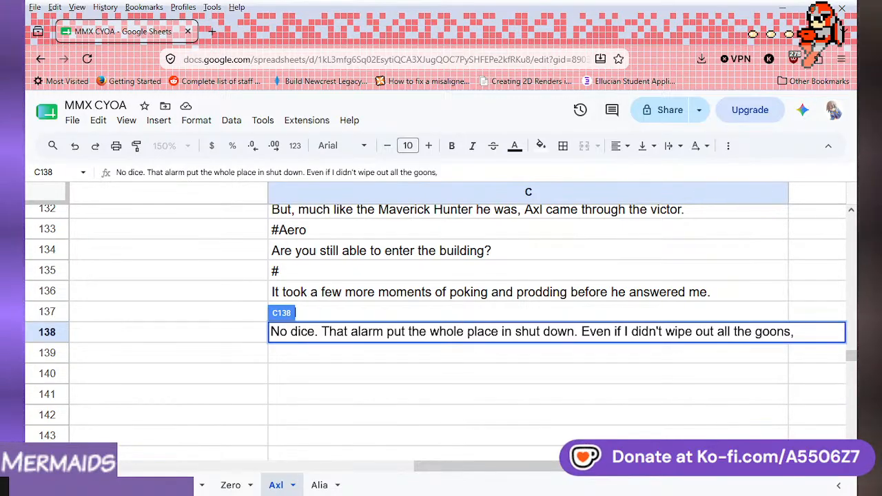
text(no o)
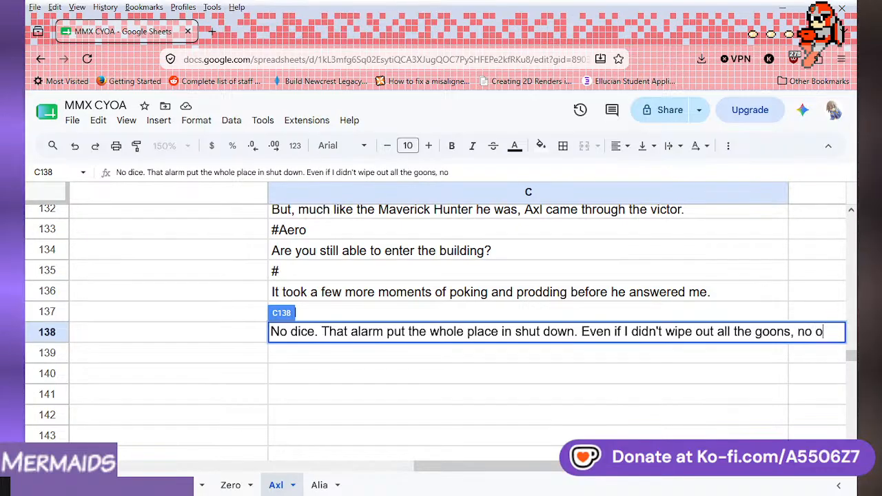
text(ne coming )
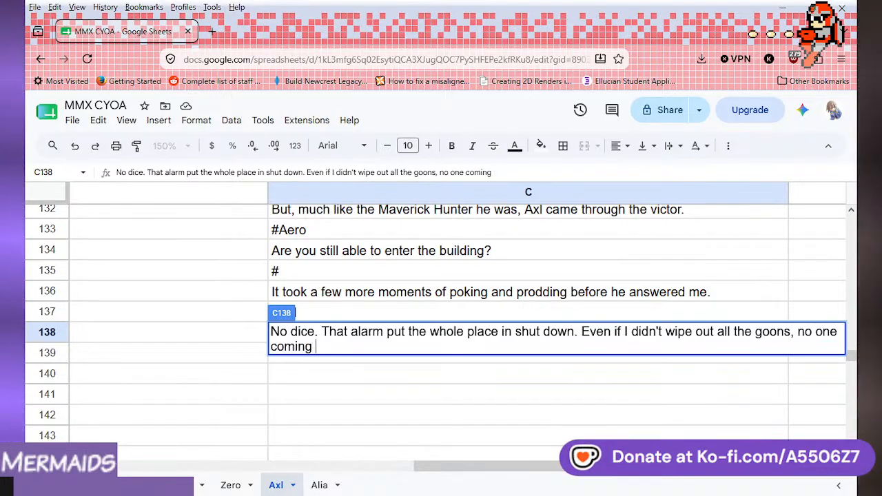
text(in or out )
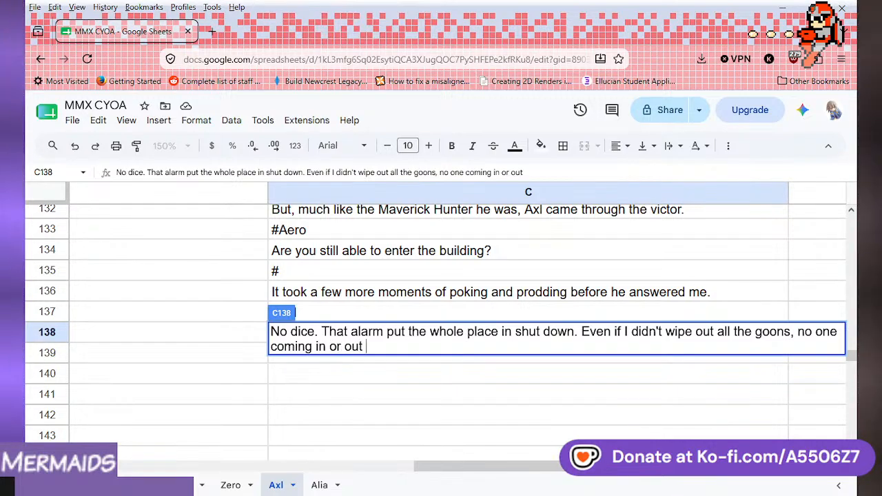
text(now.)
key(Return)
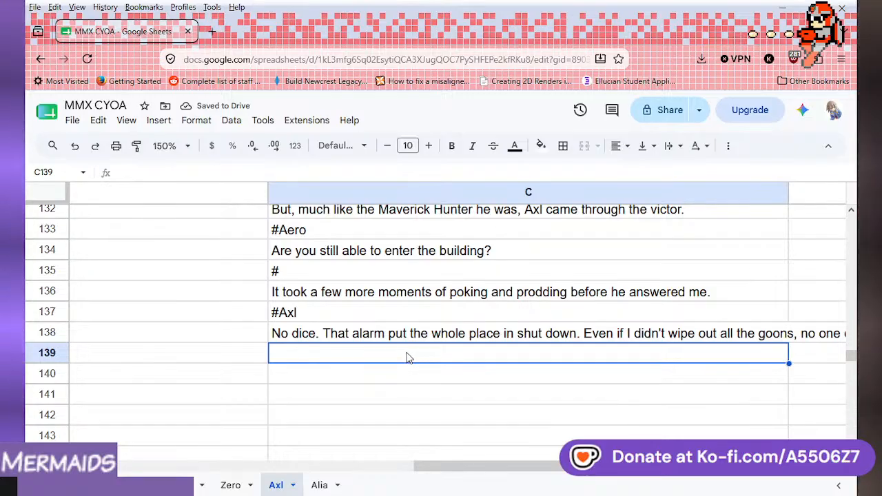
- Enter in C139 the dialogue line "I thought you'd be better than this."
drag(461, 466, 458, 466)
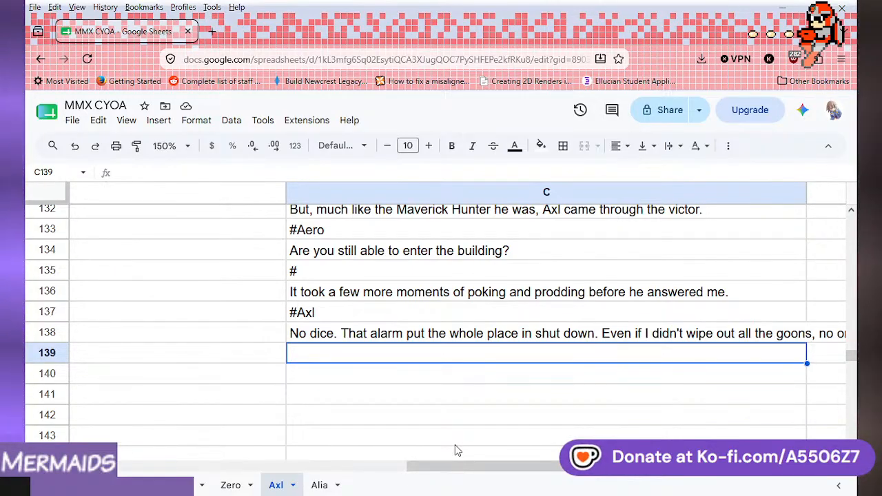
text(I thought you')
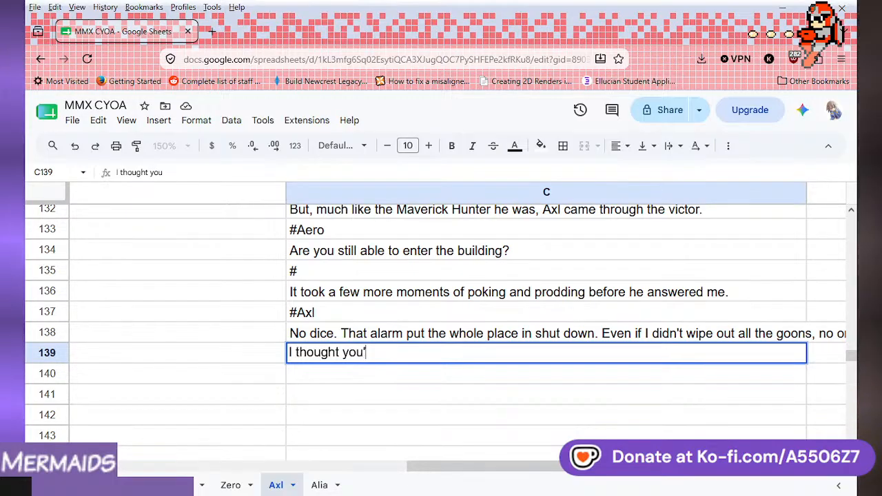
text(d be better )
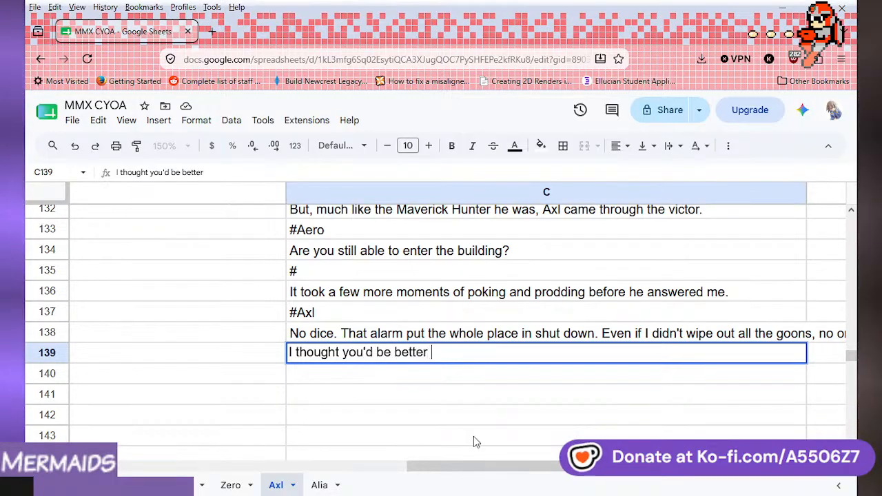
text(than this.)
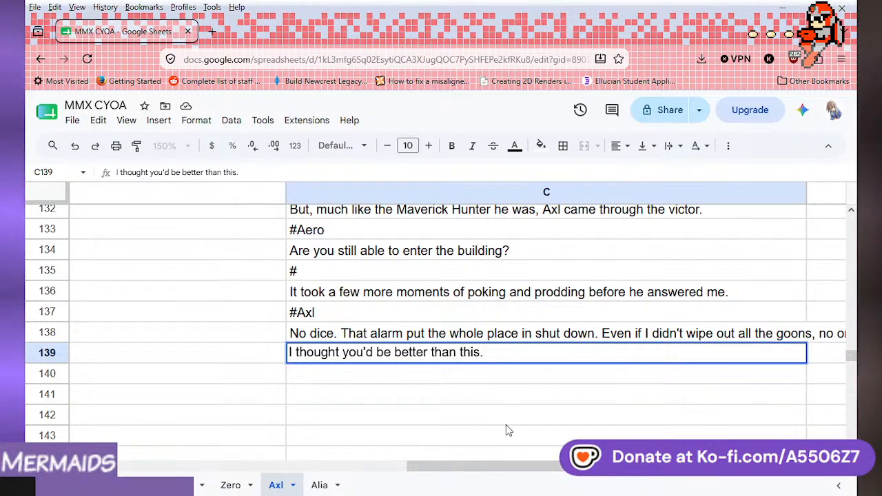
- Add the speaker tag "#Aero" in C140 and the dialogue line "What do you mean?" in C141
click(432, 376)
text(#Aero)
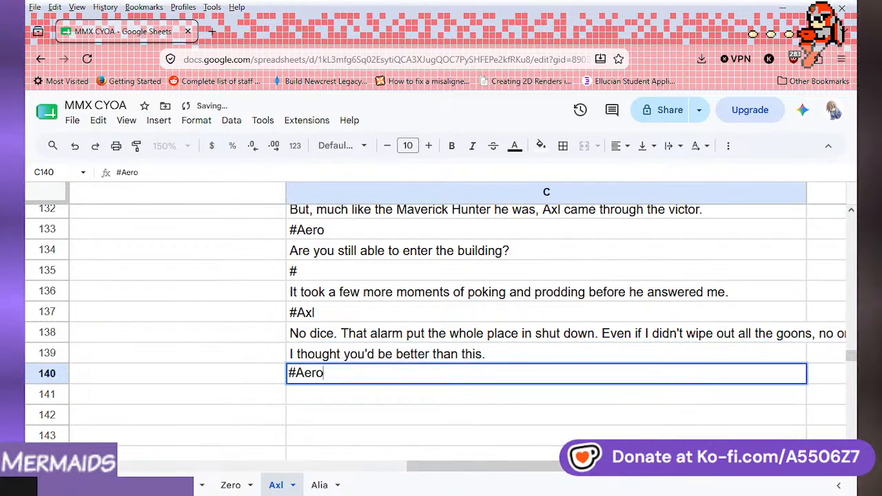
key(Return)
text(What do )
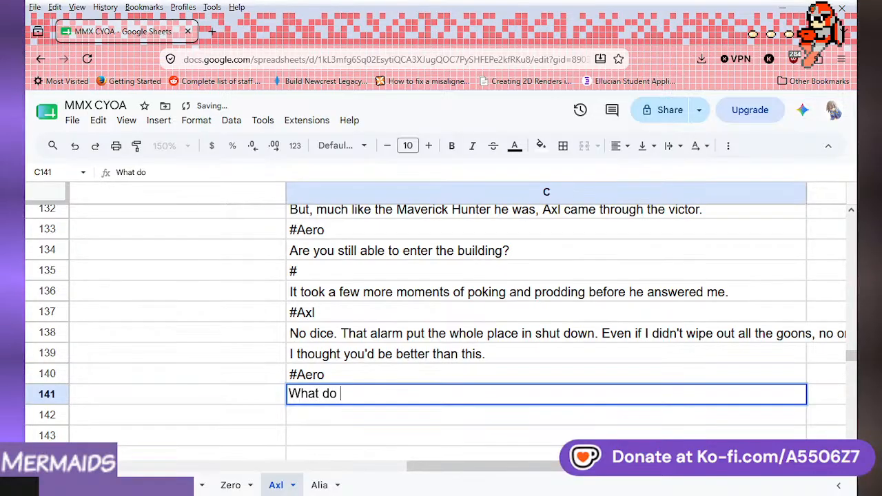
text(you mean?)
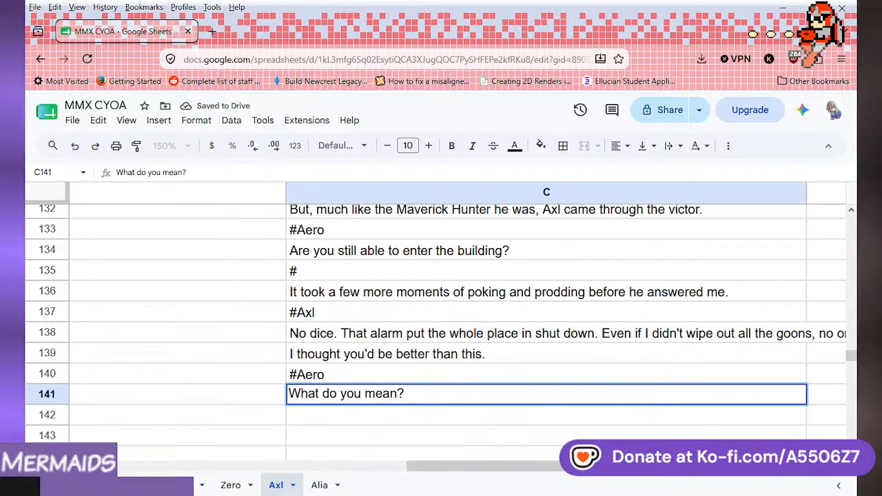
- Insert one blank row below row 139, between "I thought you'd be better than this." and the "#Aero" tag
click(502, 360)
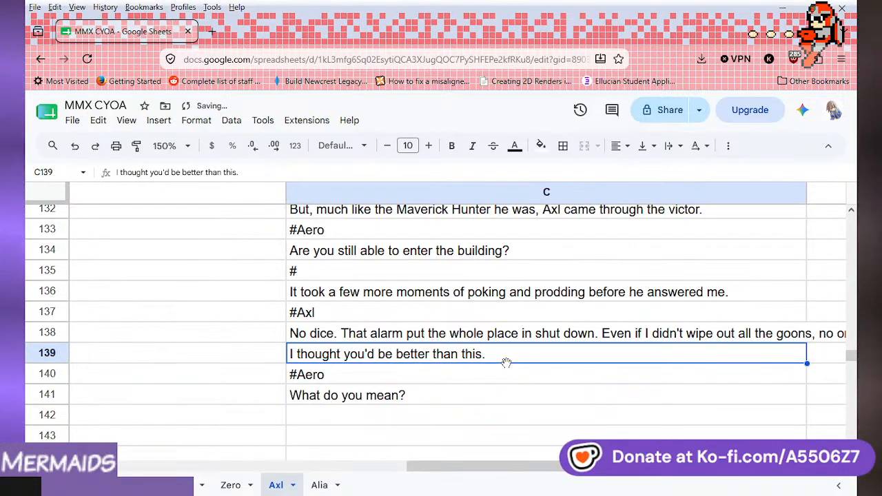
click(158, 119)
mouse_move(276, 172)
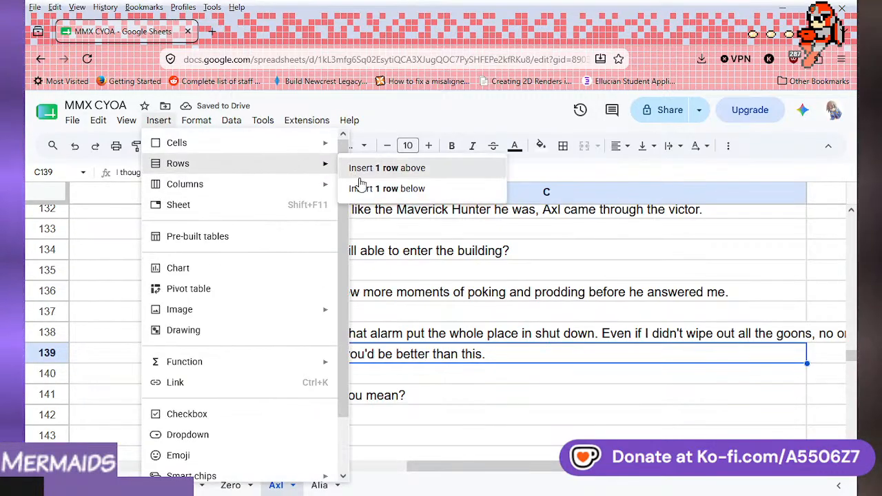
click(386, 185)
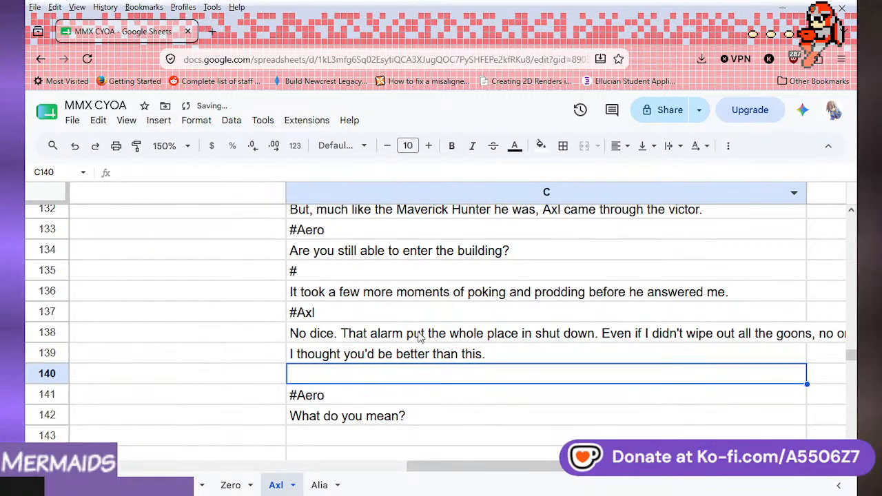
- Insert another blank row below row 140, above the "#Aero" tag, and enter the narration tag "#" in C140
click(159, 120)
mouse_move(265, 166)
click(358, 188)
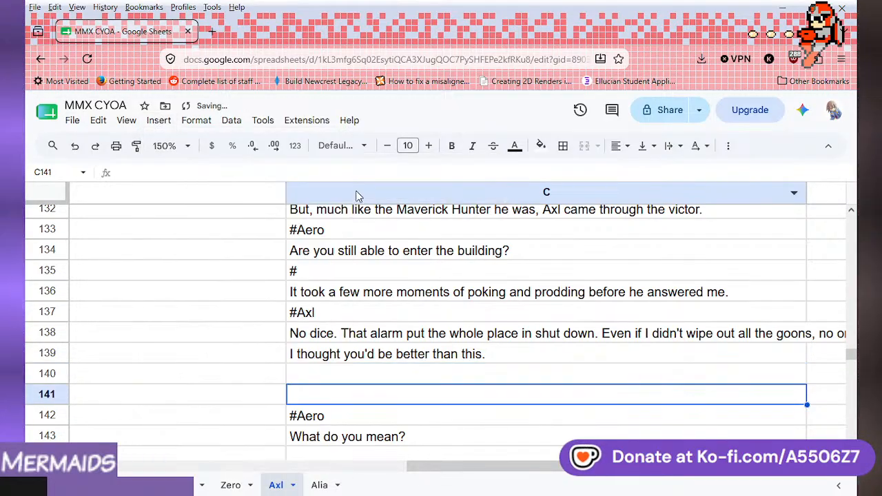
click(336, 373)
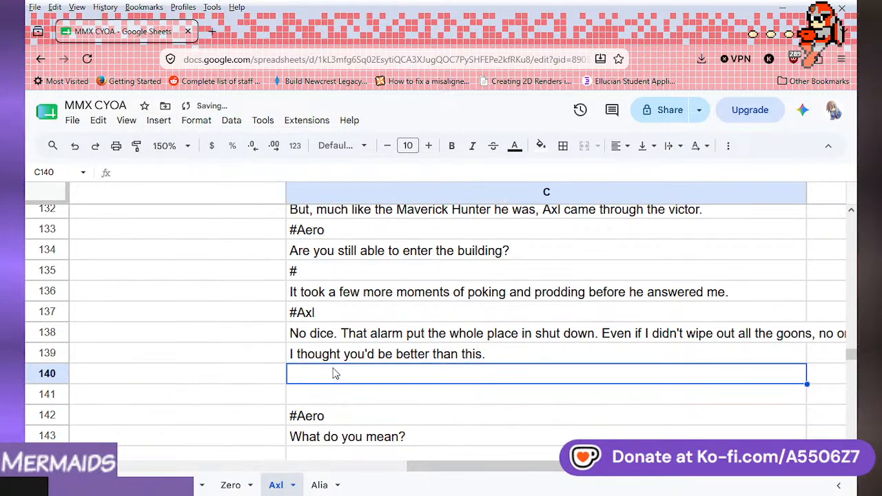
text(#)
click(335, 400)
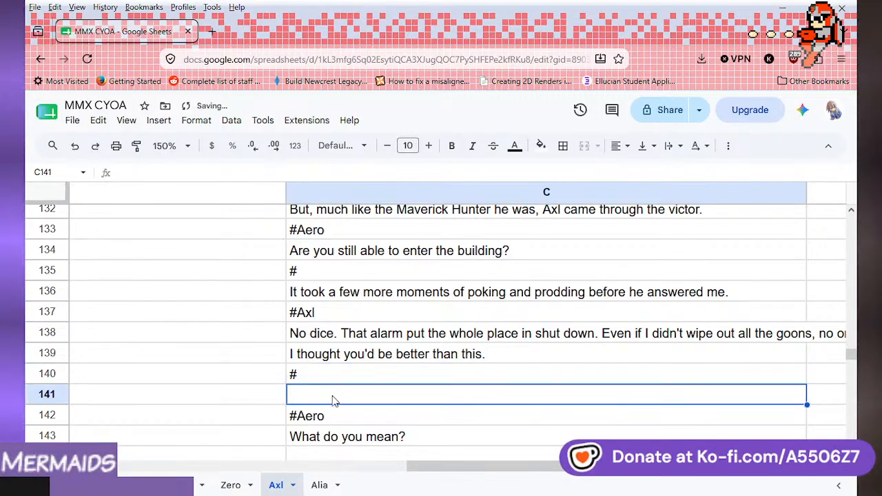
- Enter in C141 the narration line "Was he disappointment with me?"
text(Was he disappointment)
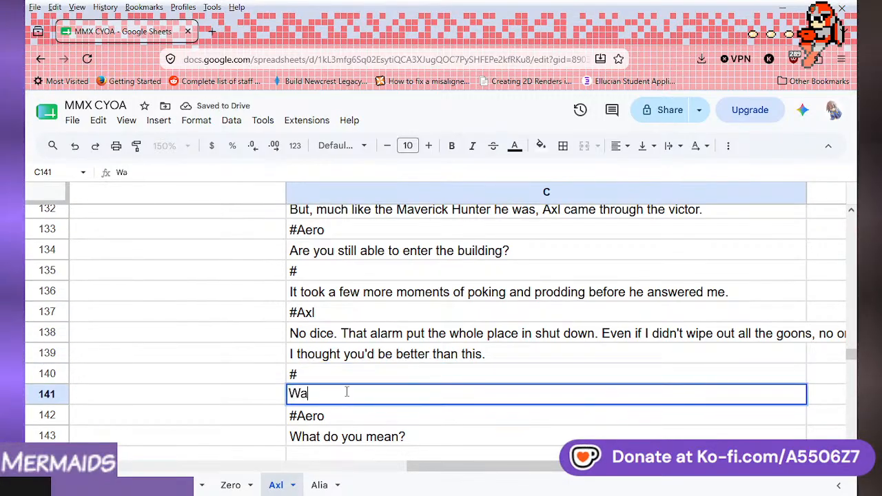
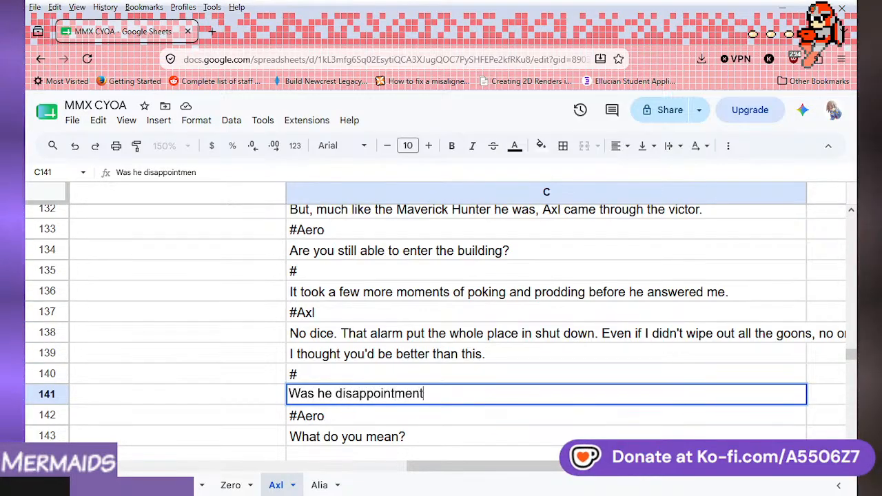
text(with me?)
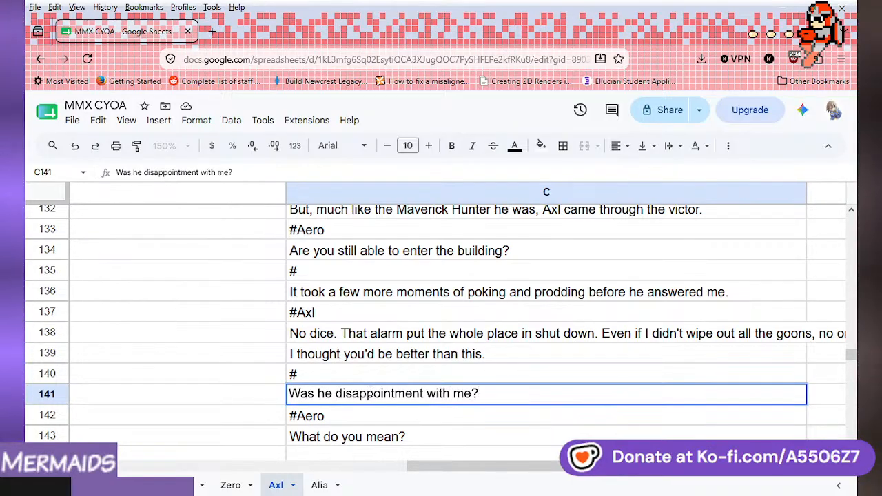
key(Up)
click(491, 396)
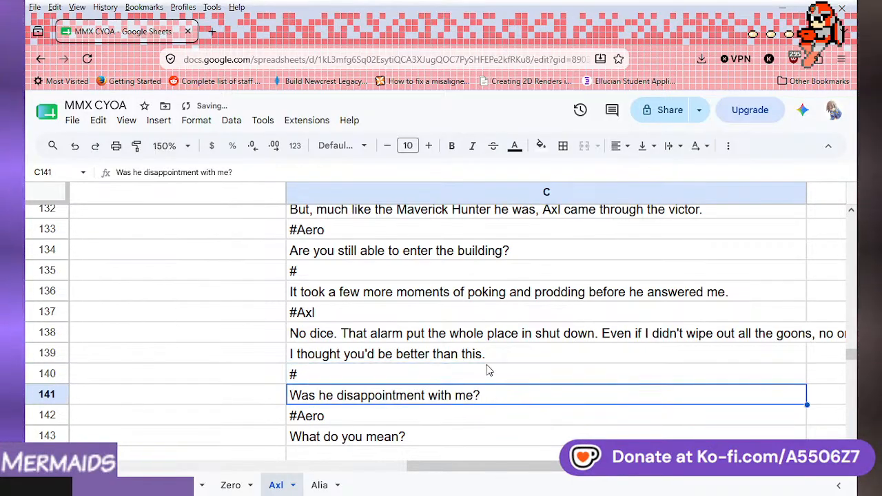
scroll(488, 369, down, 2)
double_click(498, 311)
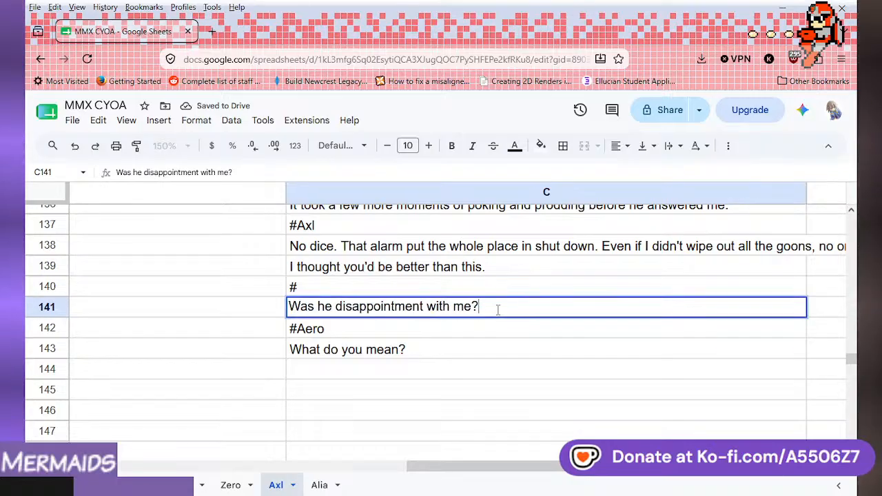
key(Escape)
key(Down)
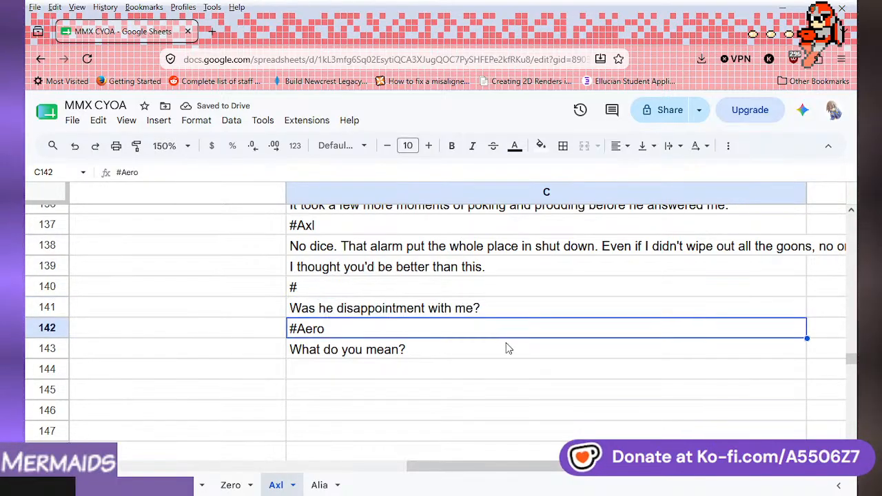
key(Down)
- Extend the narration in C141 with the sentence "When was the last time I disappointment Axl?"
click(512, 310)
double_click(521, 312)
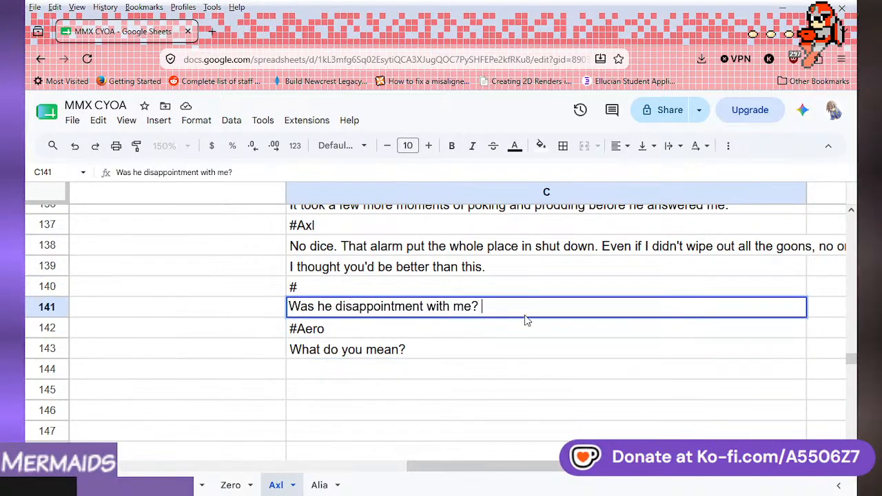
text(When t)
text(as)
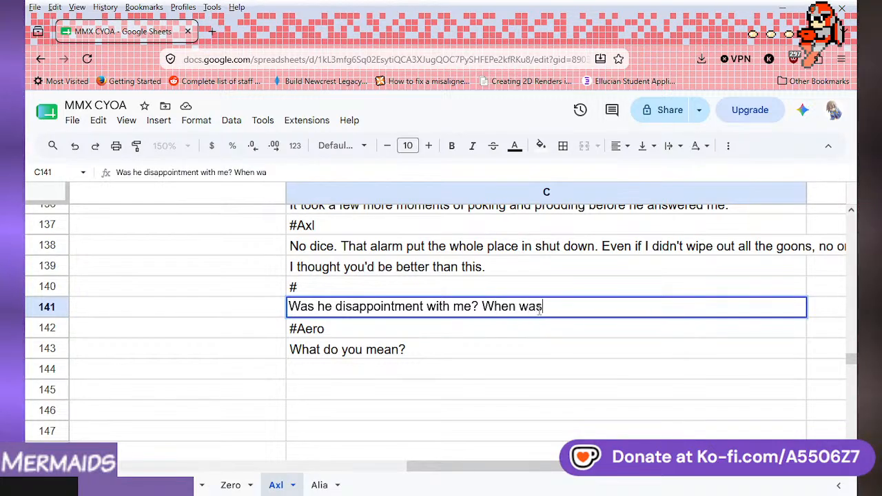
text( the last time I di)
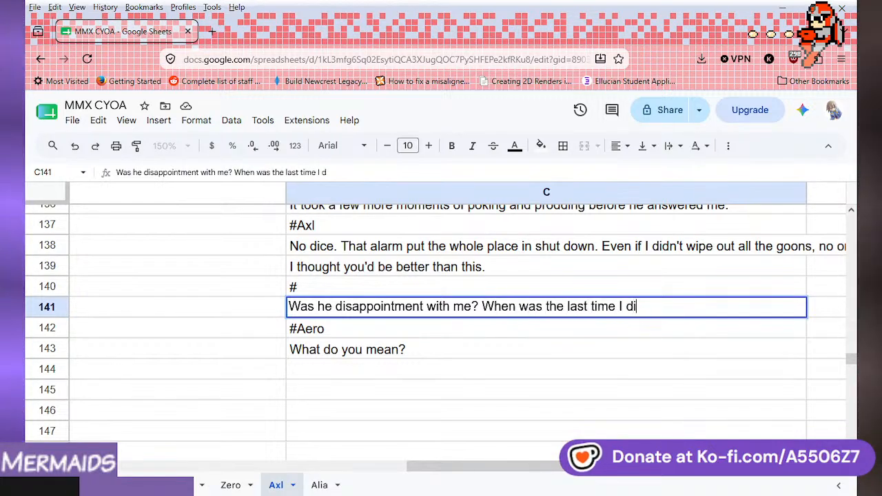
text(sa)
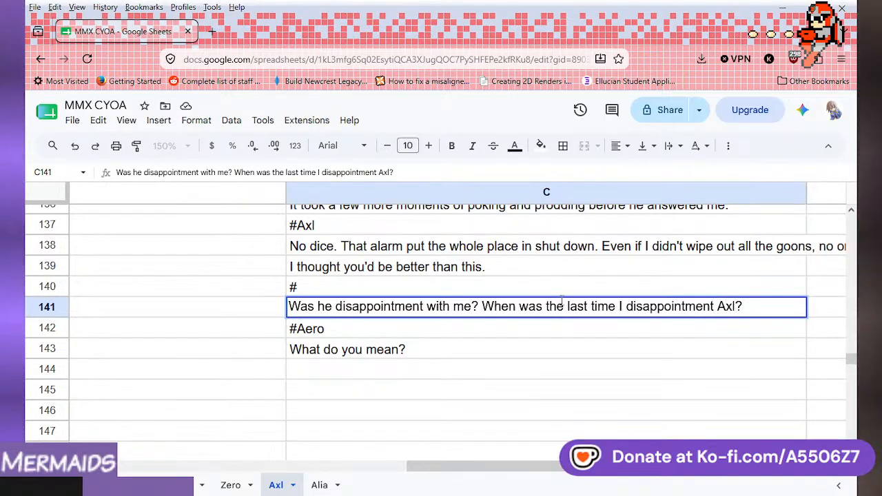
text(ppointment Axl?)
key(Return)
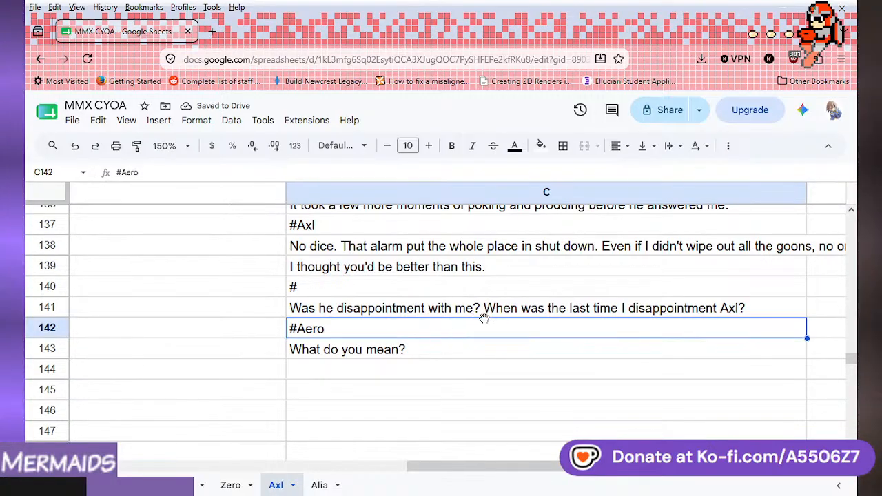
scroll(484, 318, up, 3)
scroll(484, 317, down, 3)
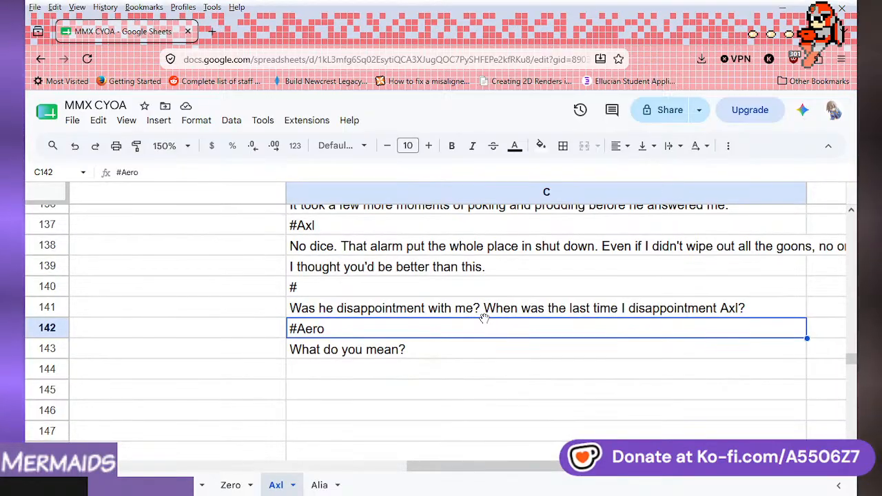
scroll(485, 317, up, 3)
scroll(484, 318, down, 3)
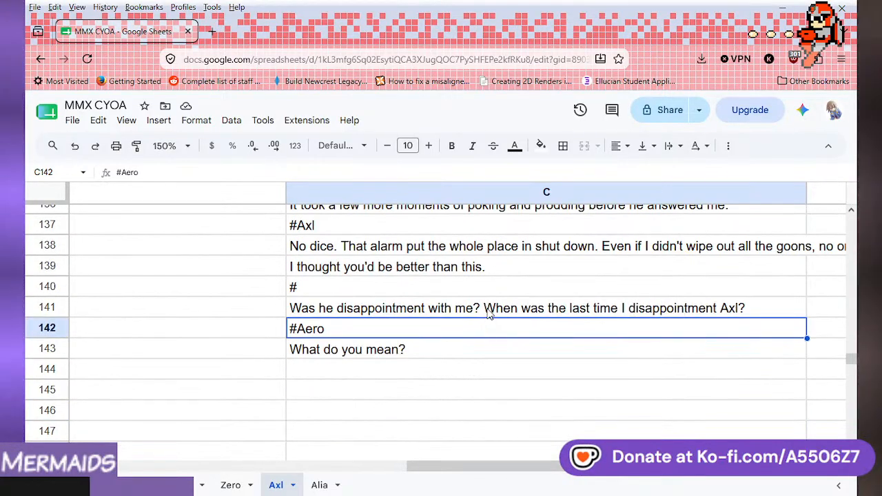
click(489, 311)
click(494, 330)
click(501, 351)
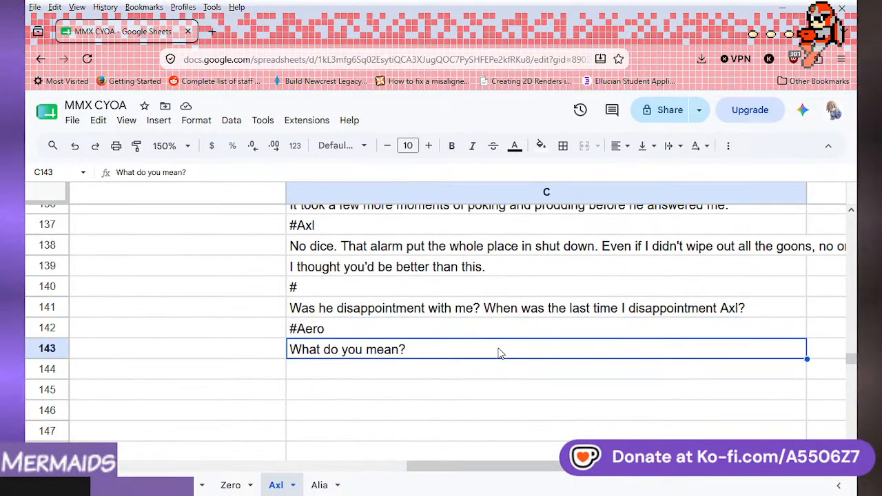
- Add the narration tag "#" in C144 and the line "He didn't reply." in C145
click(462, 375)
text(#)
key(Return)
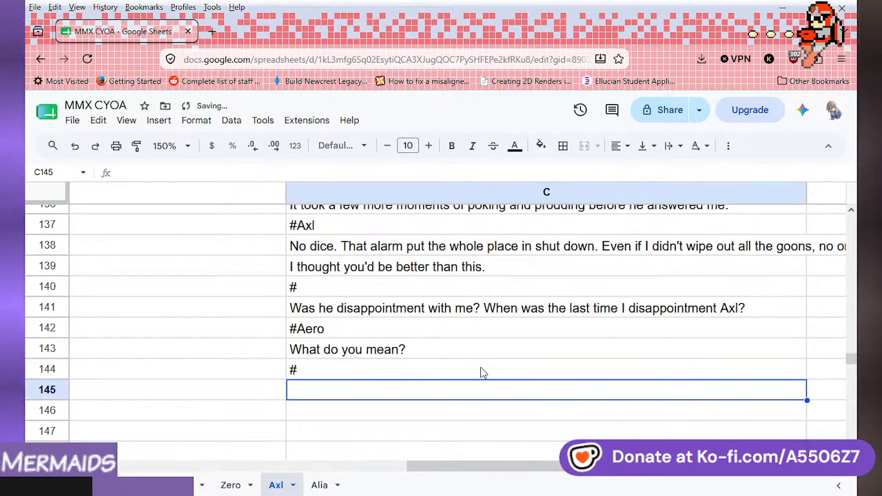
text(He)
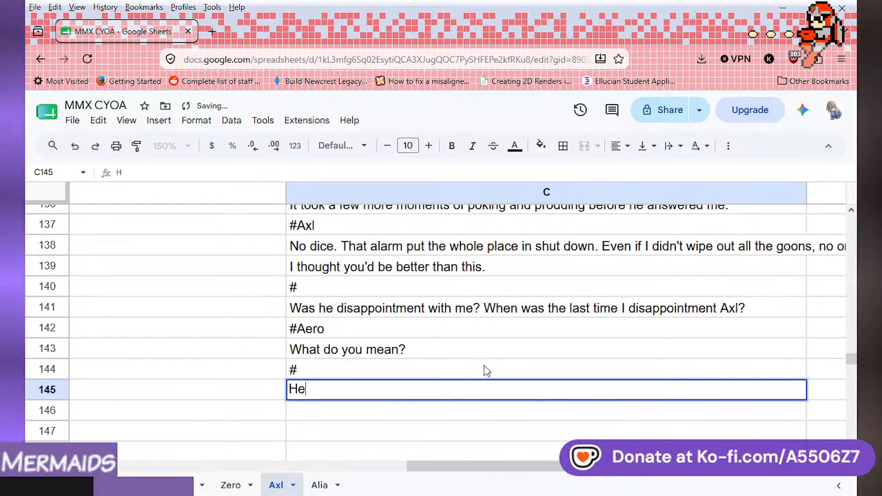
text( didn't reply,.)
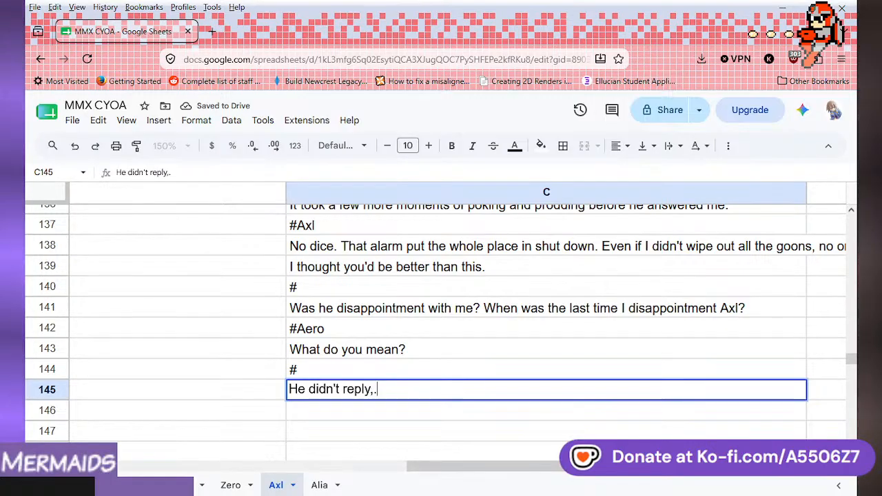
key(BackSpace)
key(BackSpace)
text(.)
click(492, 367)
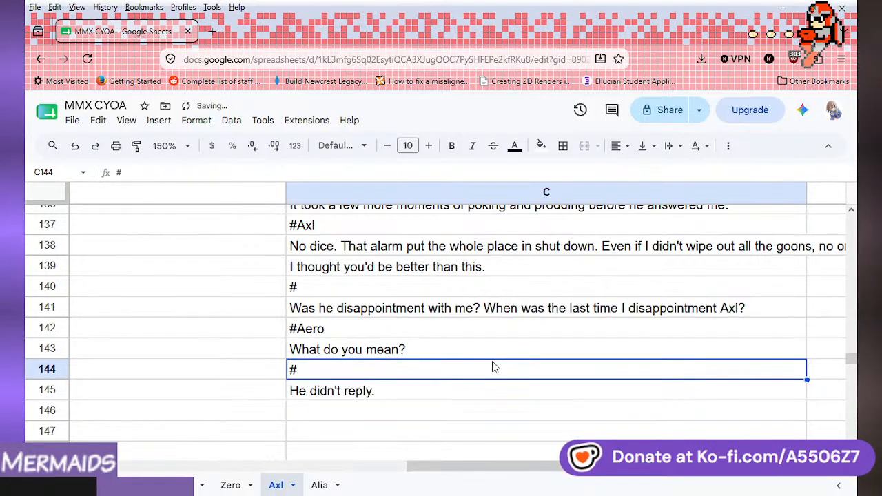
- Review how the good and bad results end in the Zero sheet and the sheet before it, then return to the Axl sheet
click(230, 485)
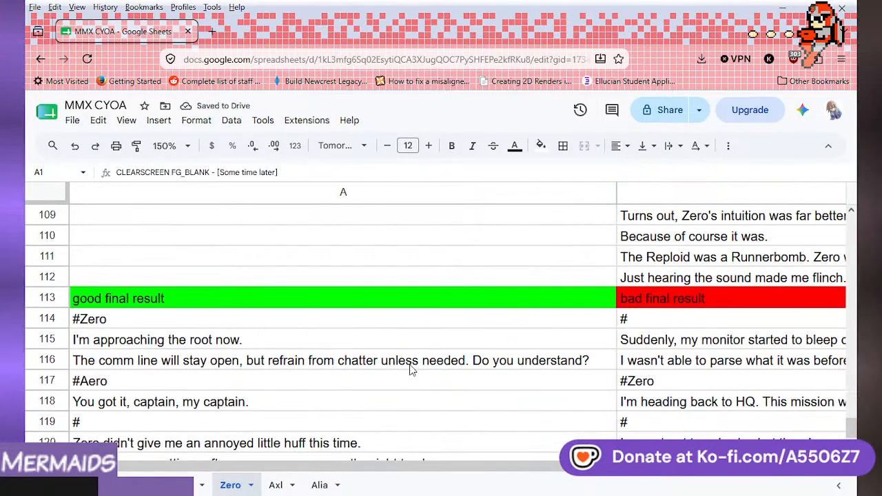
scroll(409, 370, down, 2)
drag(417, 463, 374, 460)
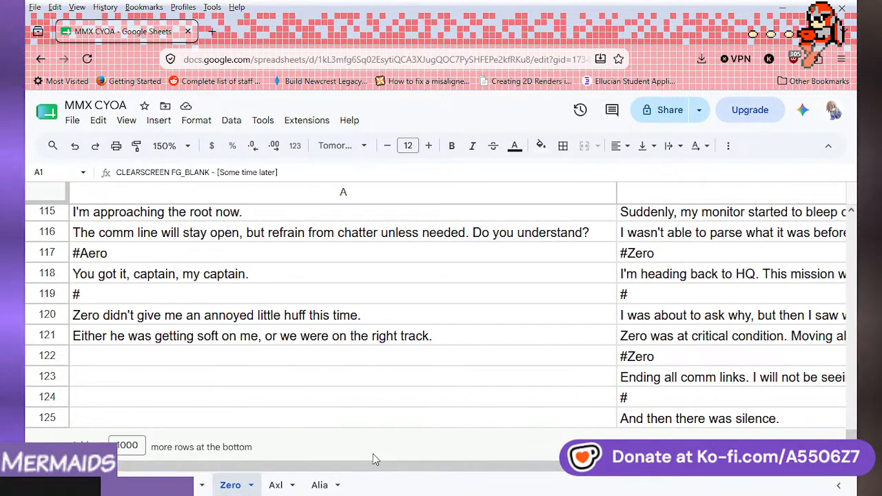
click(195, 487)
scroll(309, 406, down, 3)
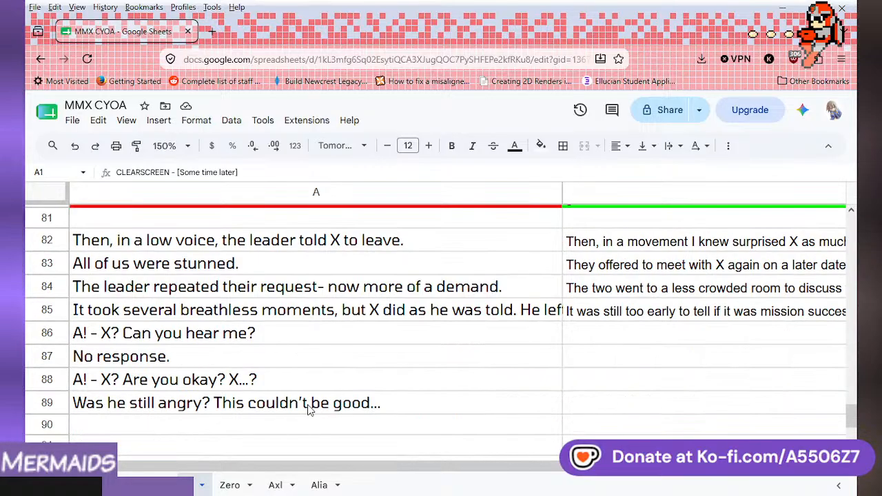
scroll(309, 409, up, 3)
scroll(309, 408, down, 1)
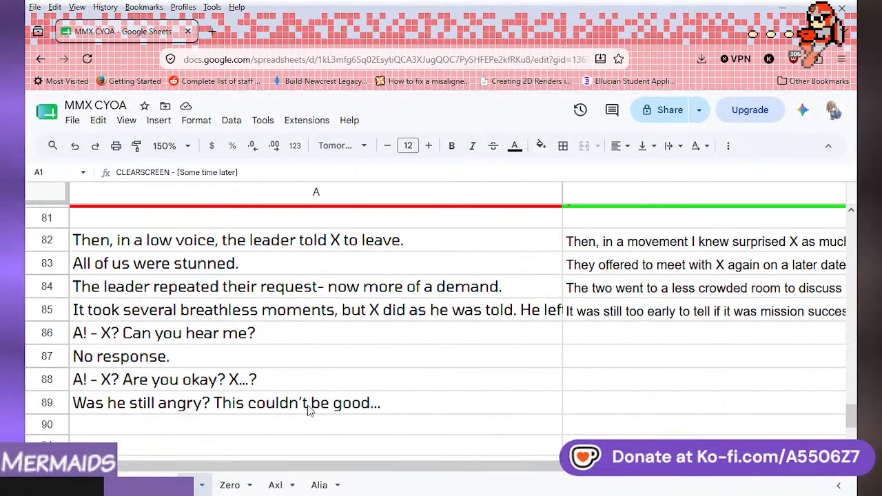
scroll(310, 411, up, 1)
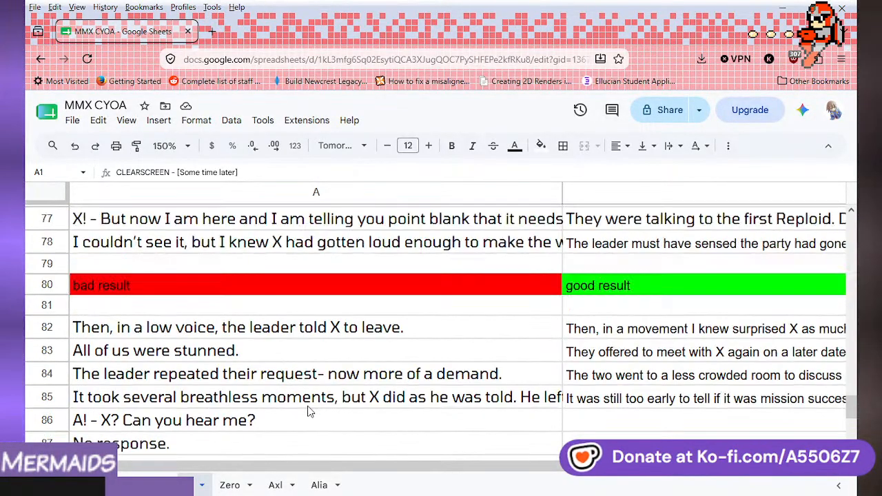
scroll(309, 411, down, 1)
click(275, 485)
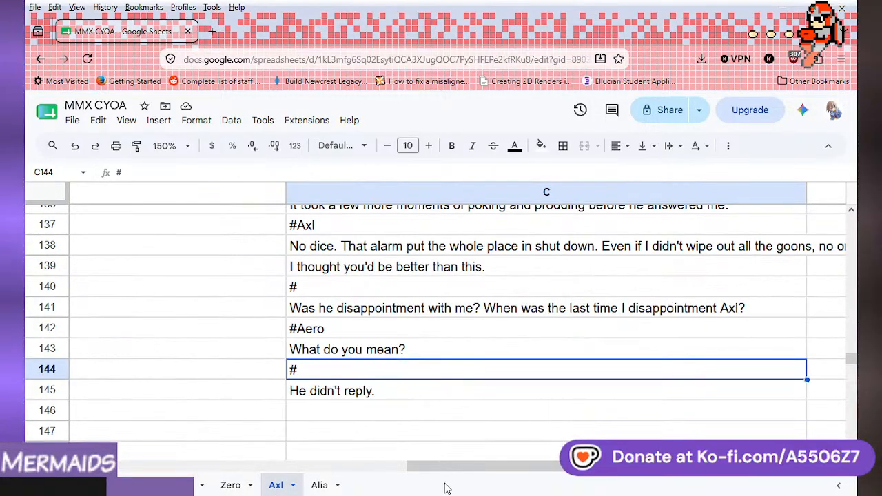
- Change the green outcome header in B127 of the Axl sheet to "Good- Back door"
drag(467, 468, 448, 469)
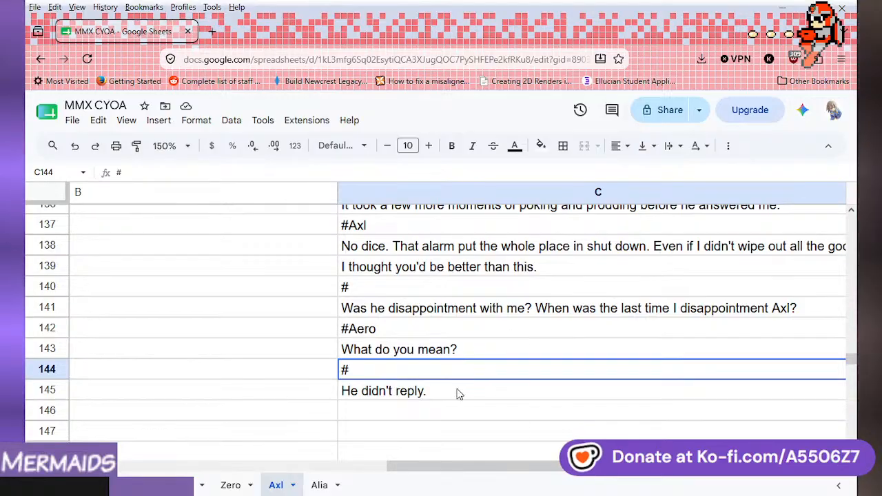
scroll(467, 416, up, 1)
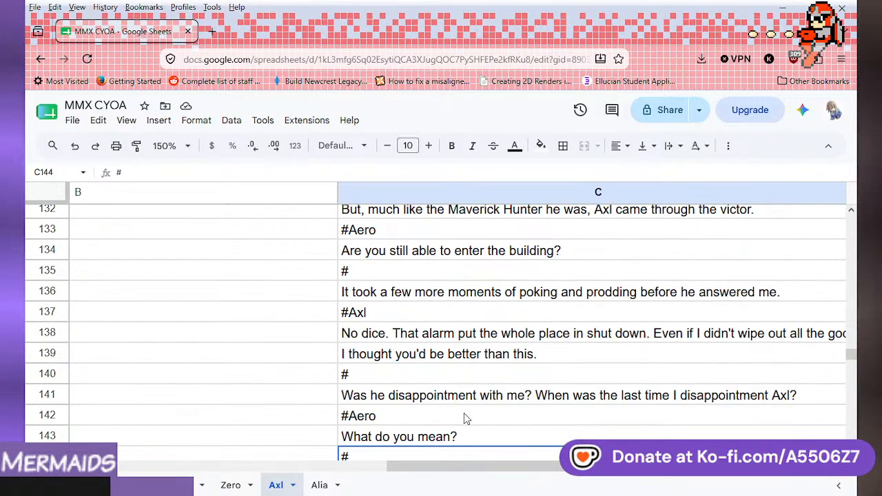
scroll(464, 414, down, 3)
scroll(463, 413, up, 3)
scroll(463, 414, up, 4)
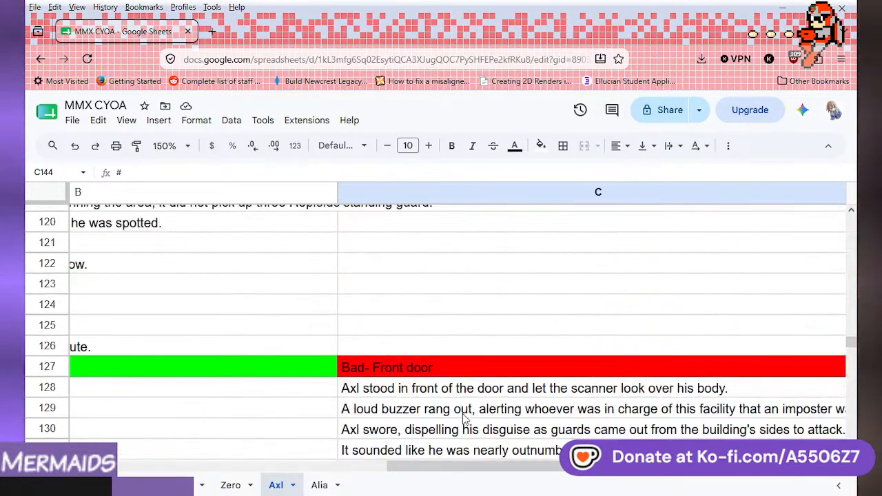
scroll(463, 413, down, 3)
scroll(463, 413, up, 1)
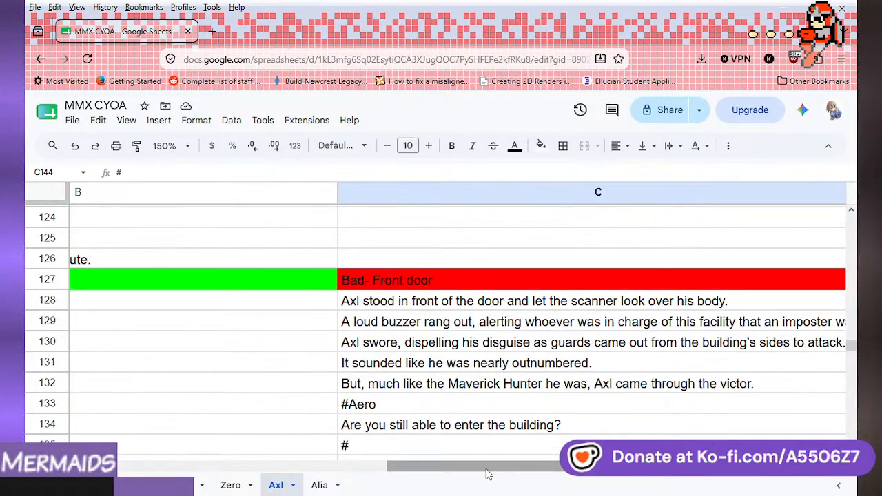
drag(505, 466, 290, 467)
double_click(441, 283)
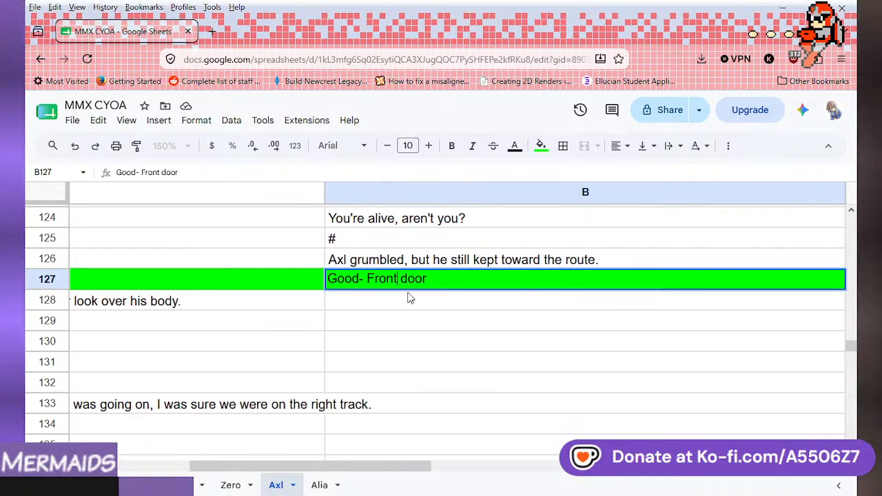
key(BackSpace)
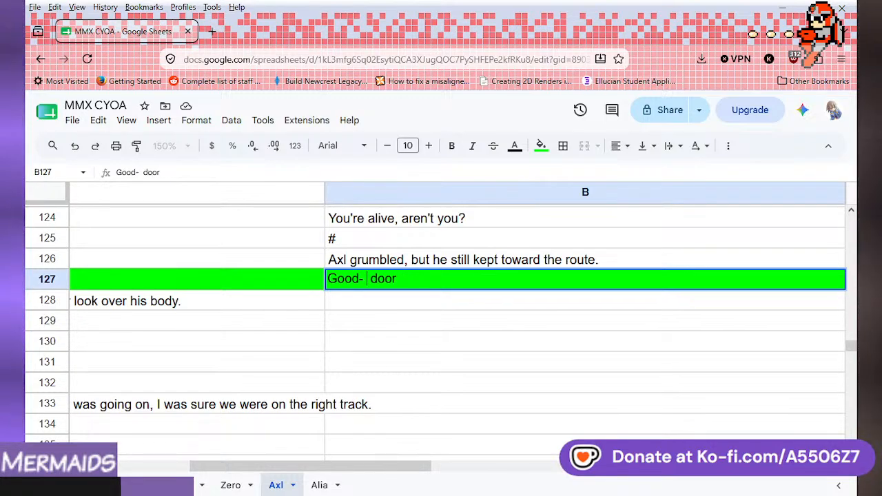
text(Back)
key(Return)
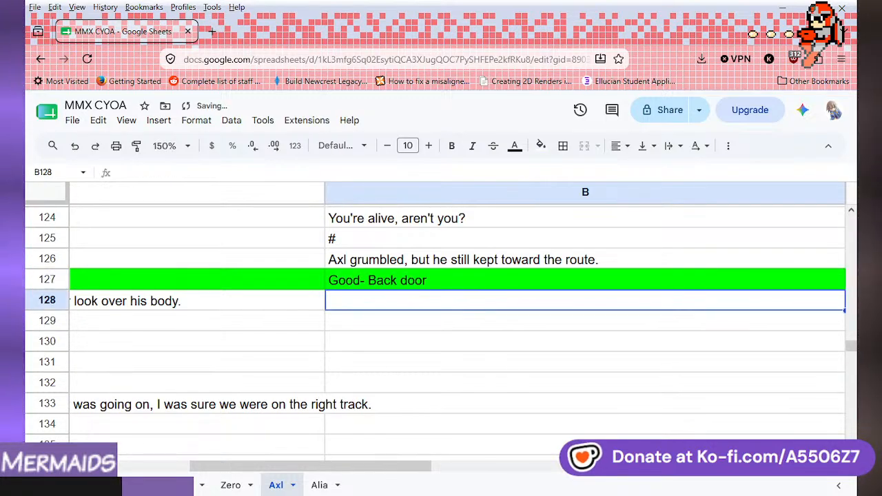
scroll(501, 319, up, 2)
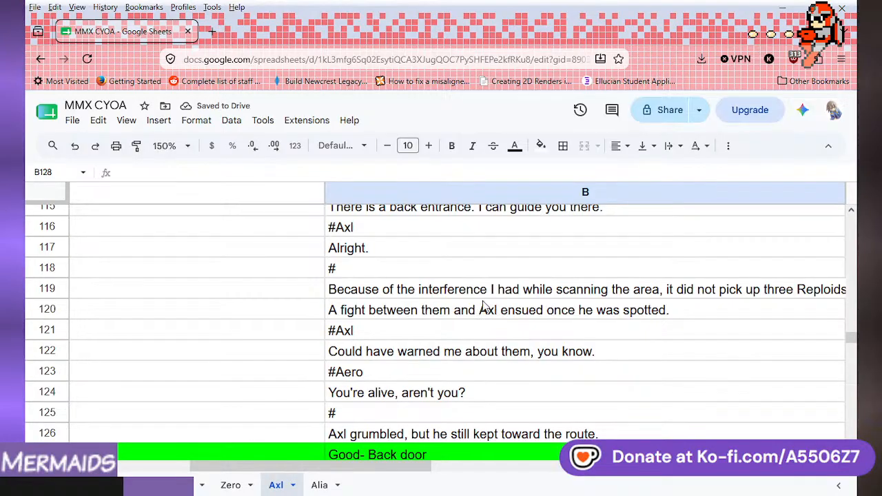
- Review the "Don't Camo" branch in column B of the Axl sheet, through its lead-in to the "Good- Back door" section
scroll(482, 310, up, 4)
scroll(480, 305, down, 1)
scroll(479, 305, up, 1)
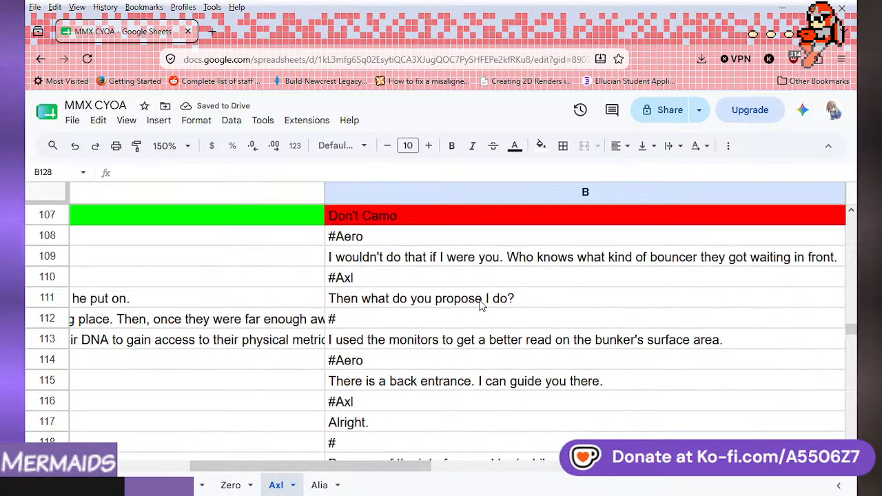
scroll(486, 320, down, 1)
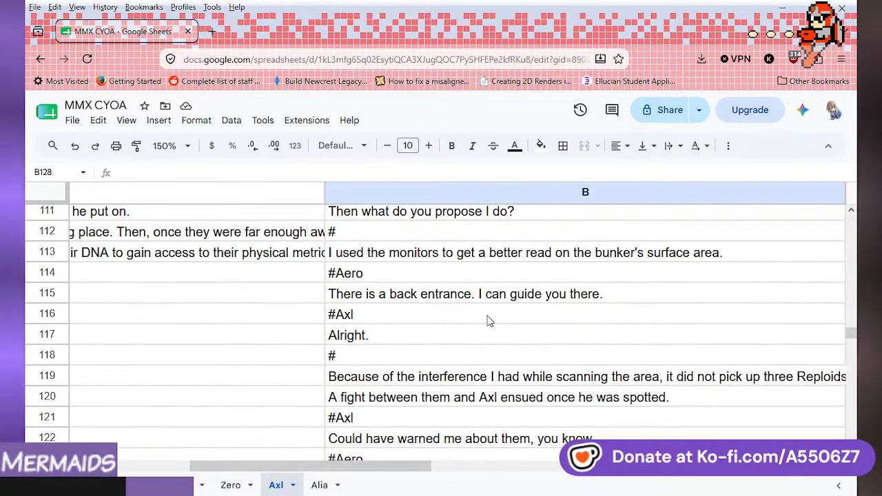
scroll(488, 321, up, 1)
scroll(465, 372, down, 2)
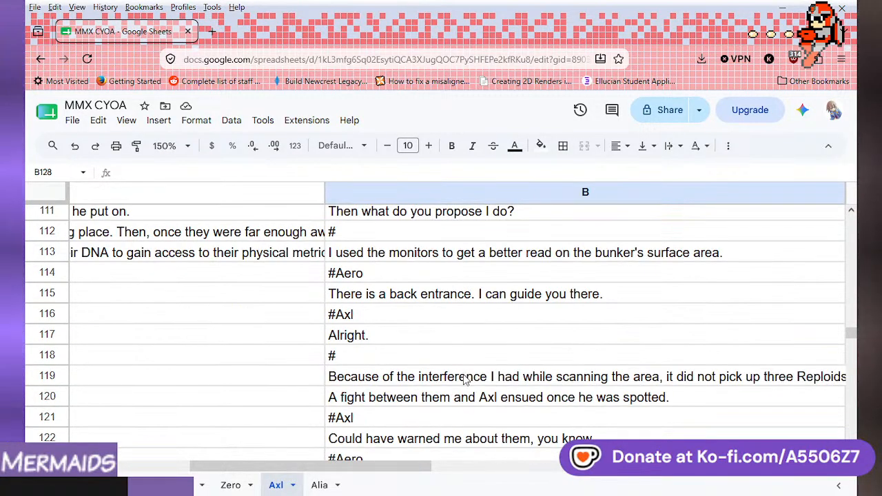
drag(417, 468, 456, 479)
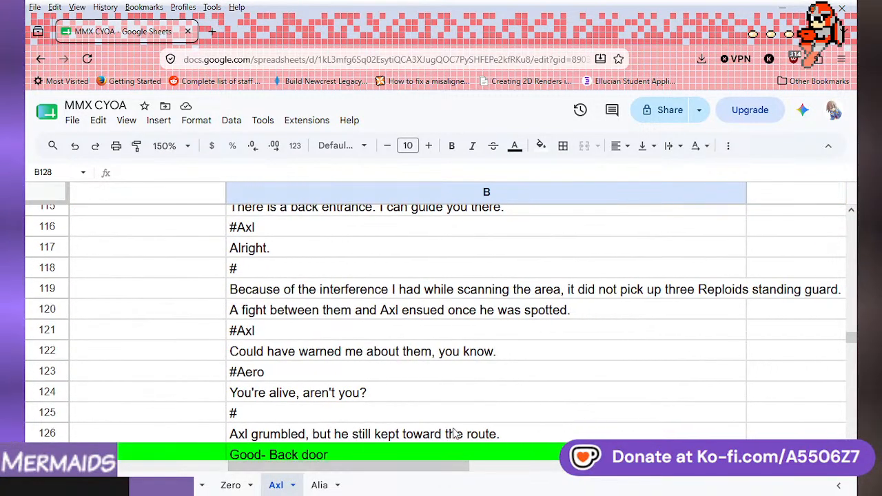
scroll(436, 390, down, 2)
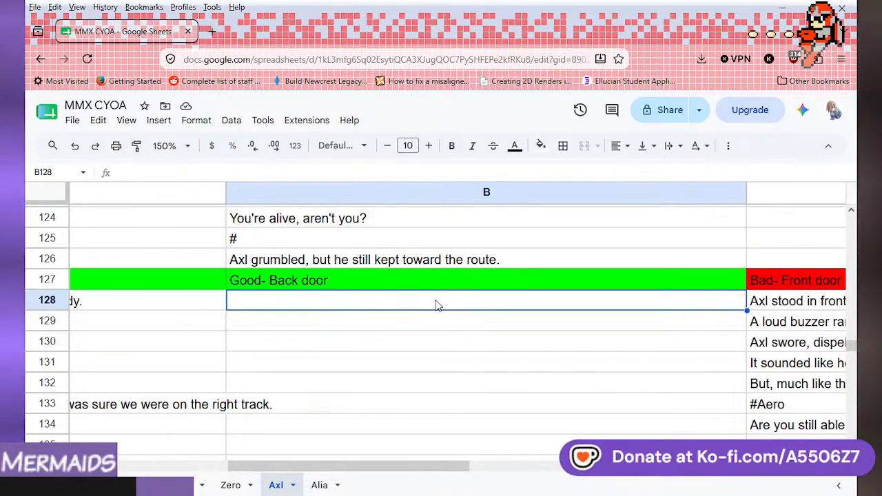
drag(454, 473, 410, 469)
scroll(493, 363, up, 3)
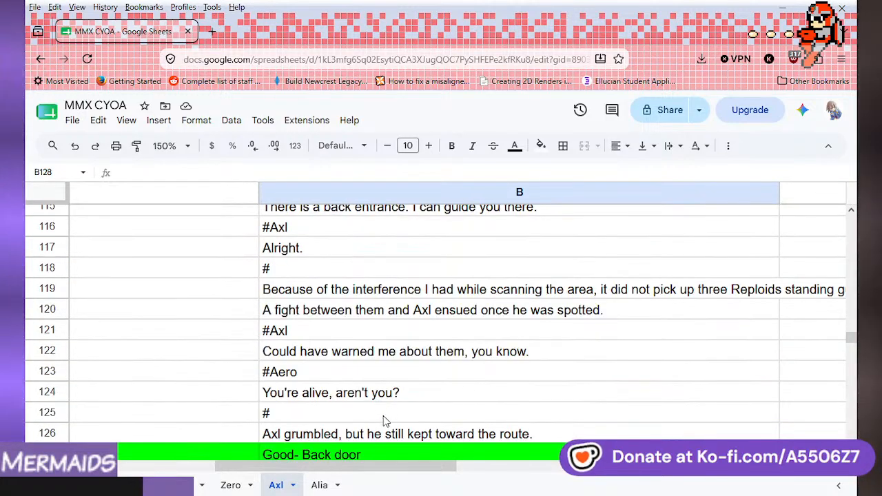
scroll(388, 414, up, 3)
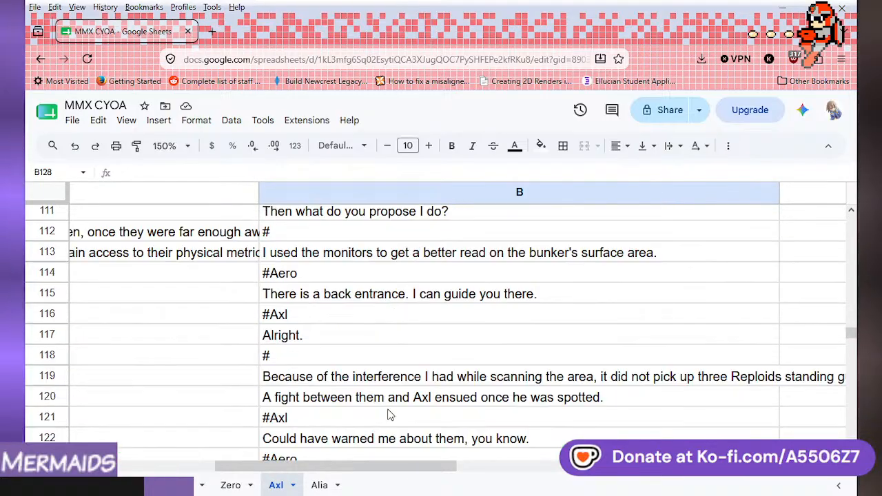
scroll(388, 415, down, 6)
scroll(388, 414, up, 5)
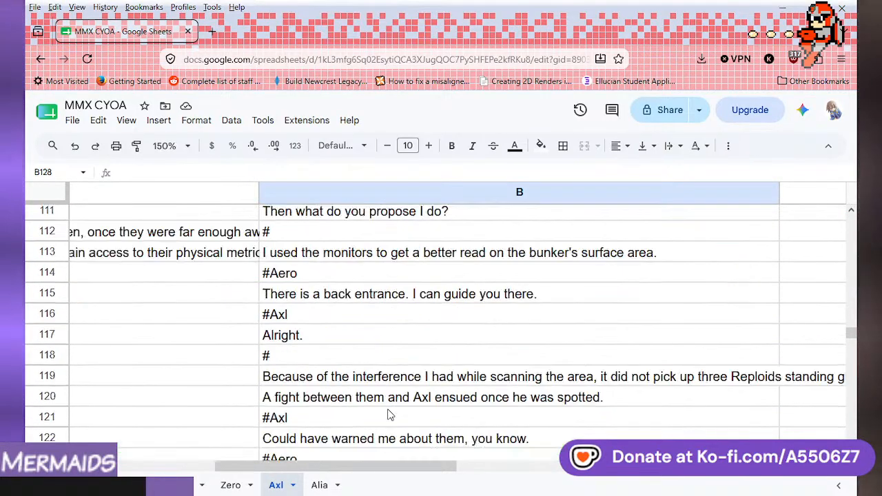
scroll(388, 414, down, 1)
scroll(388, 414, up, 3)
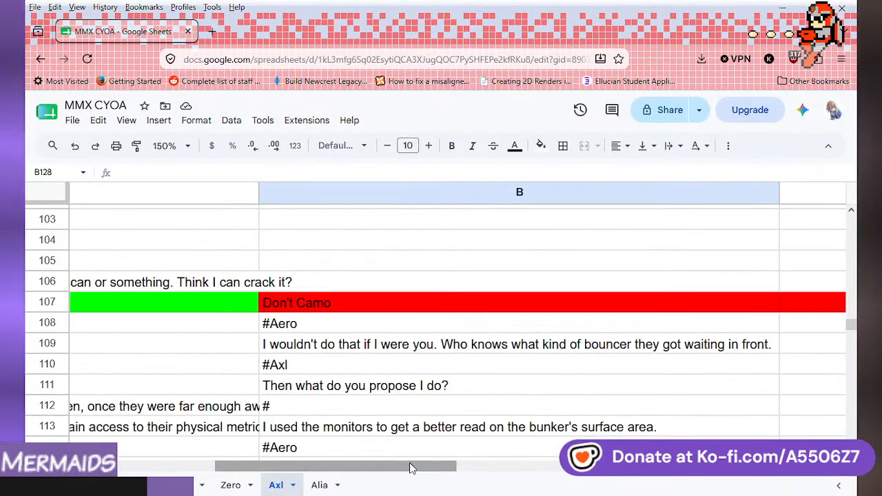
- Review the "Camo" branch in column A and the start of its "Good- Front door" outcome
scroll(388, 415, left, 5)
scroll(227, 437, up, 3)
scroll(227, 436, up, 3)
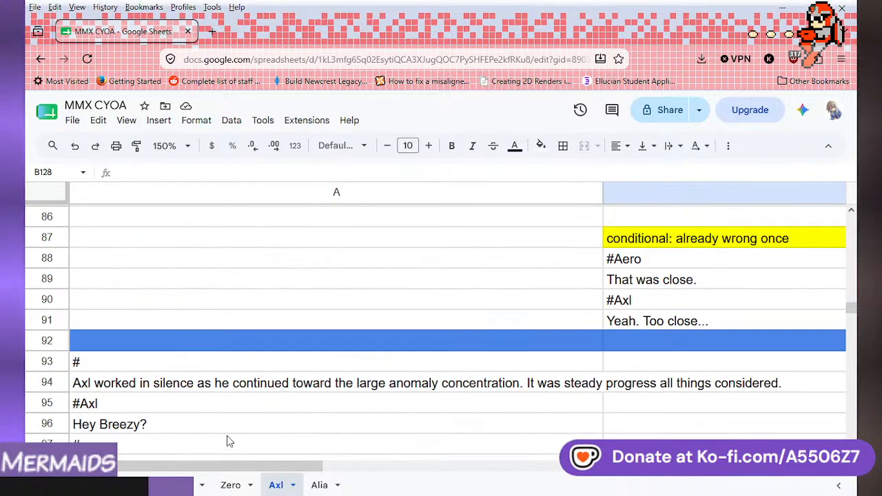
scroll(226, 436, down, 8)
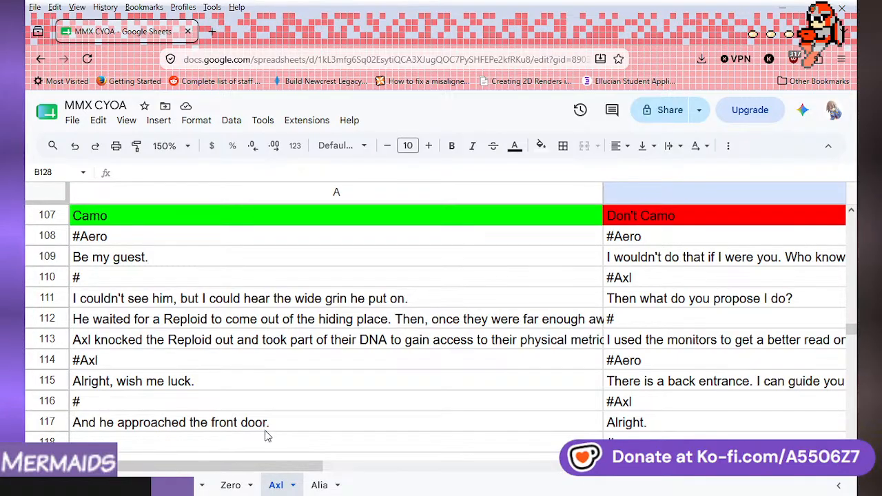
drag(281, 466, 250, 468)
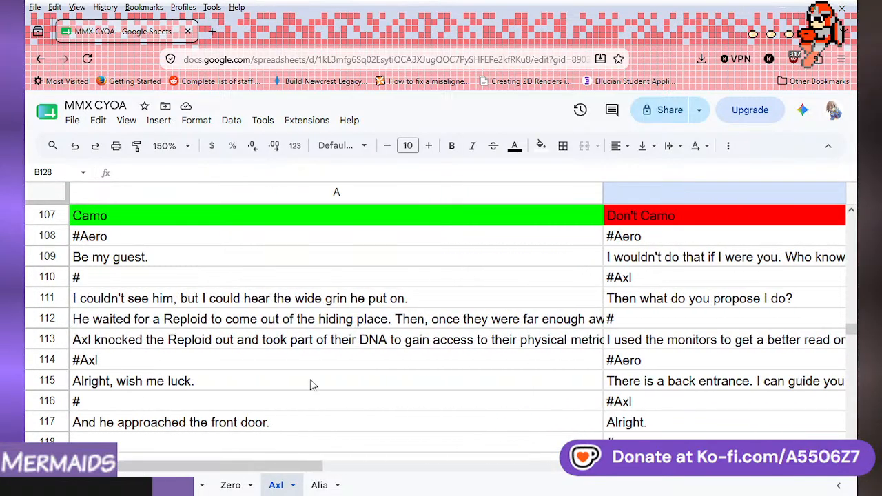
scroll(310, 385, down, 5)
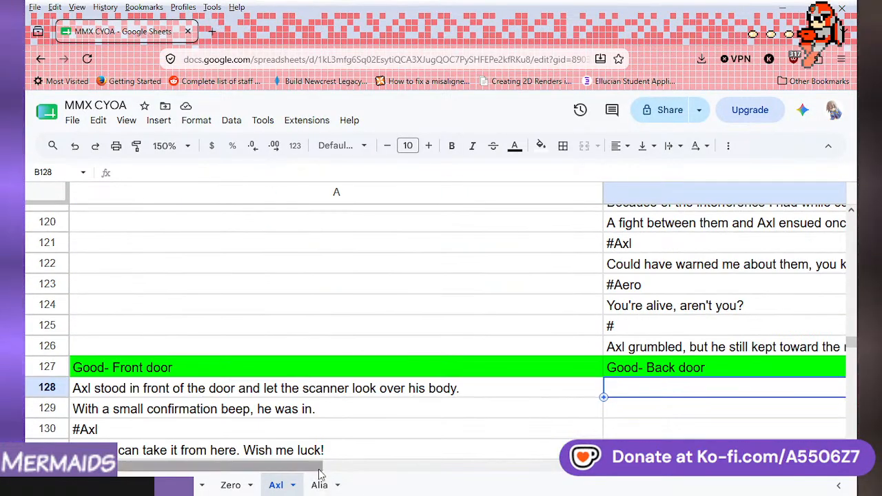
- Enter the line "The back of the facility was mostly covered in brush and junk parts." in B128, under the "Good- Back door" header
drag(319, 472, 450, 487)
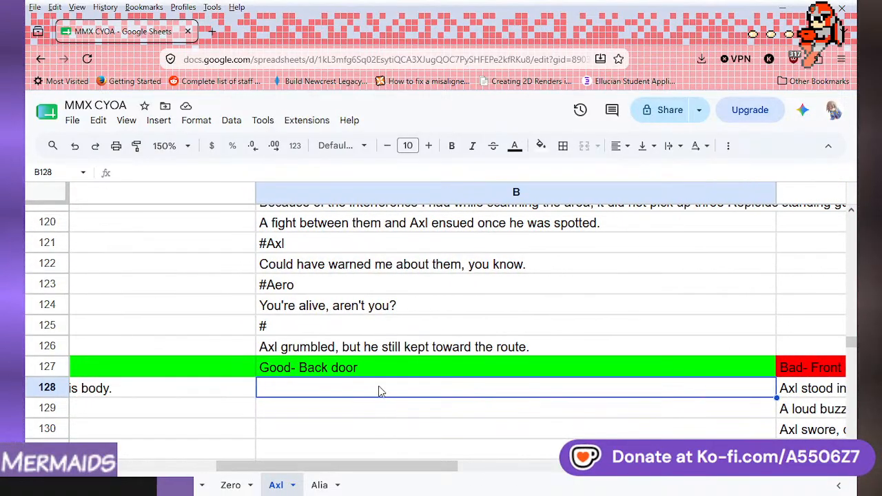
text(The back o)
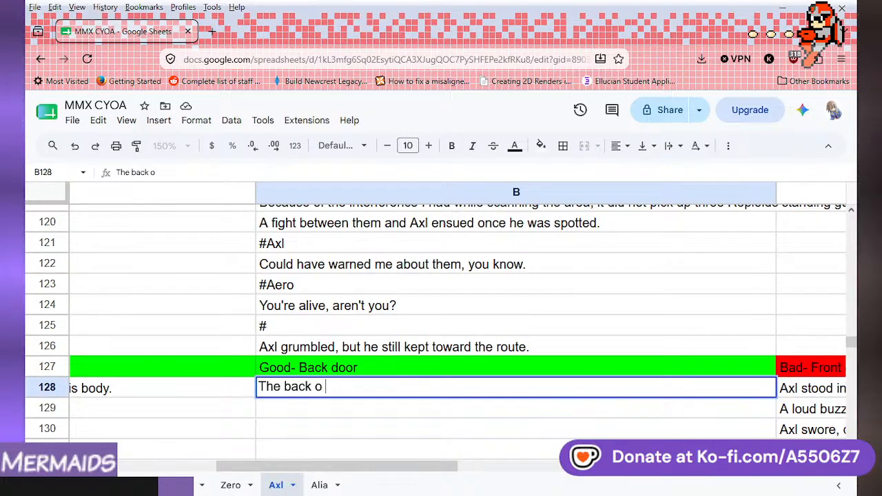
text(f the facilit)
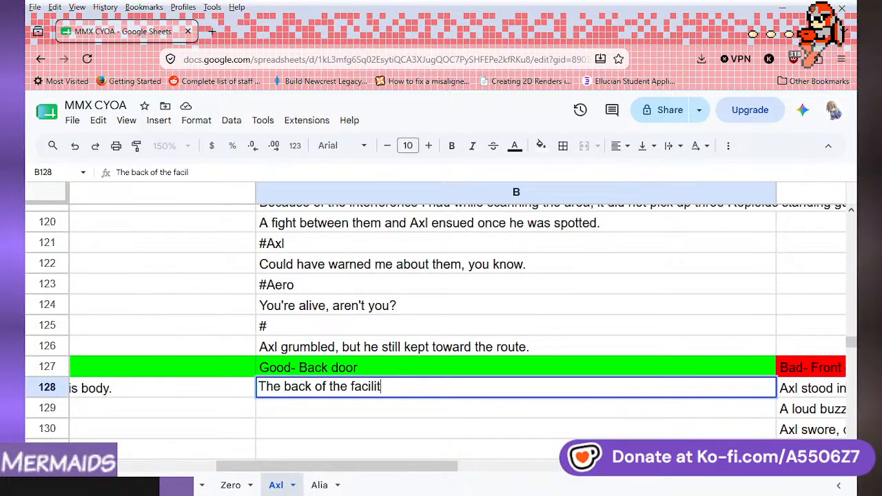
text(y was mostly)
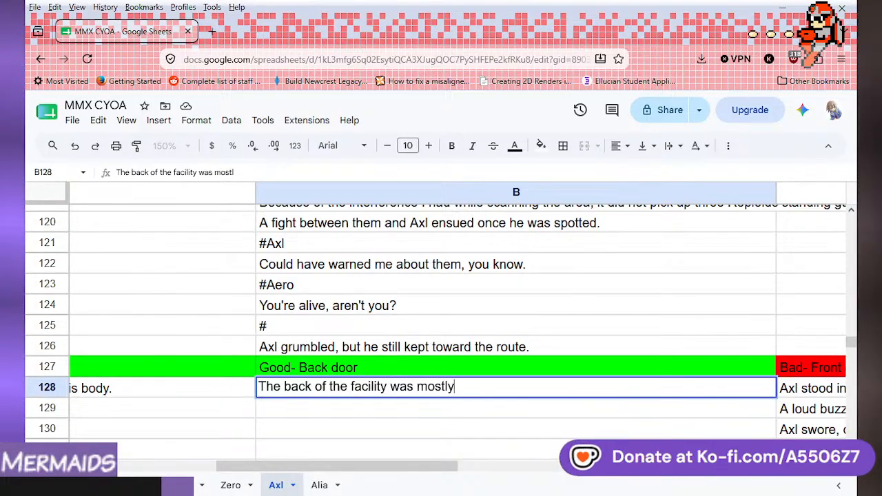
text( covered in bru)
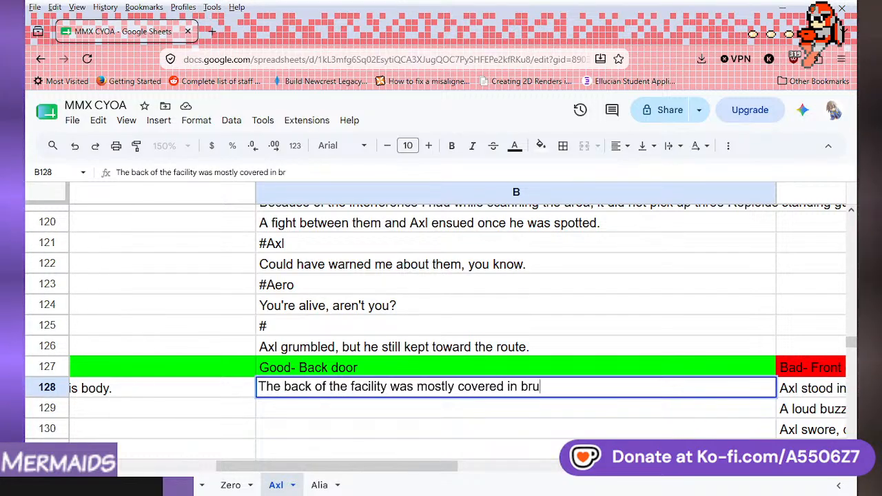
text(sh and s)
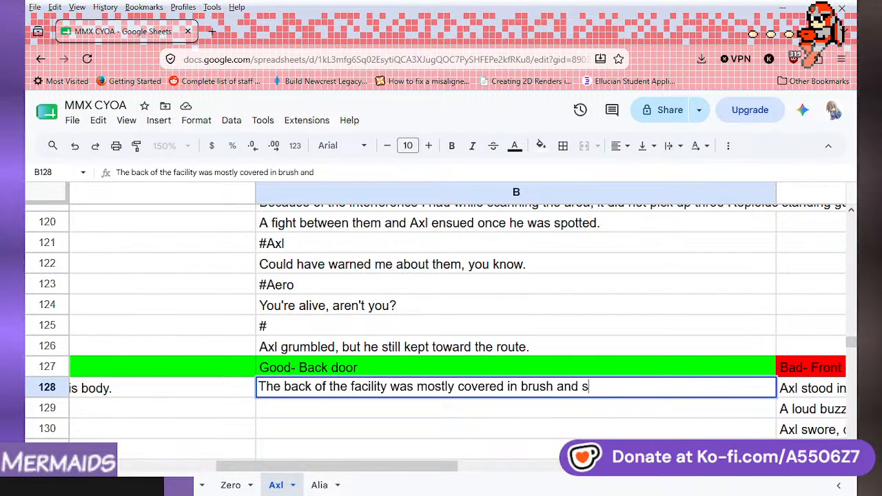
key(BackSpace)
text(junk parts.)
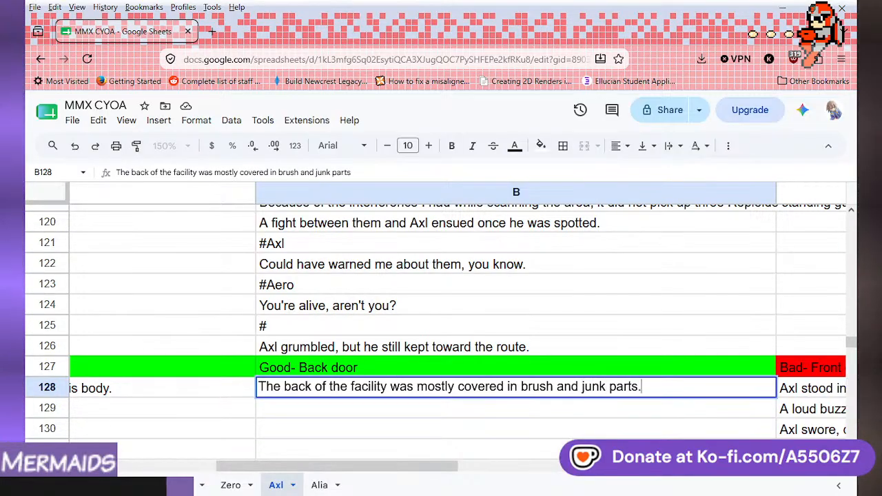
click(386, 410)
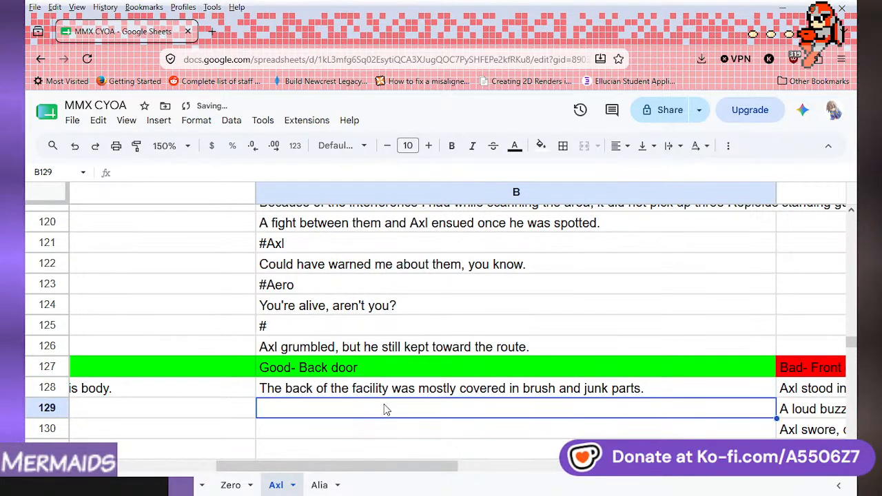
- Enter in B129 "After the shuffle earlier, I don't think anyone would be able to come Axl from here without a warning system going off."
scroll(406, 351, down, 2)
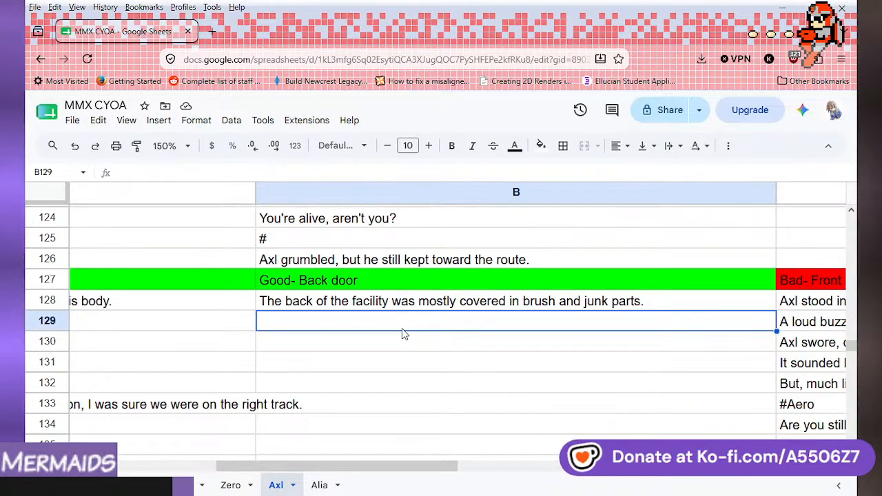
text(Afte)
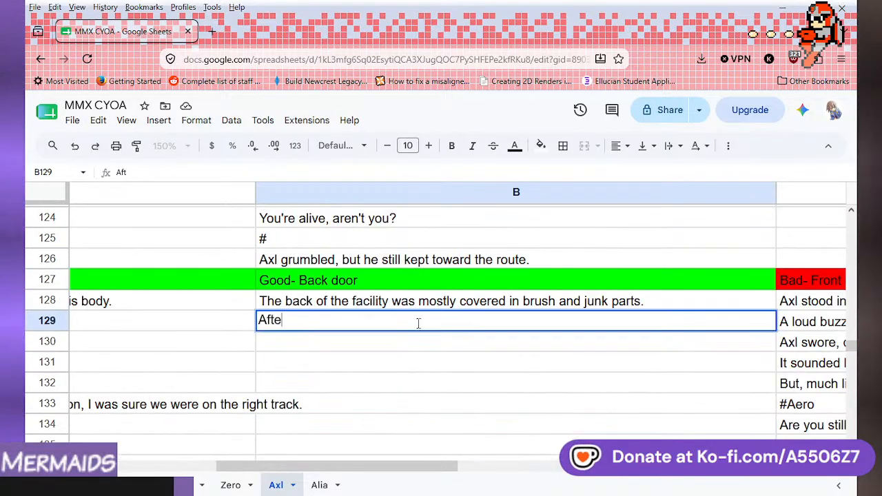
text(r the shuffle ear)
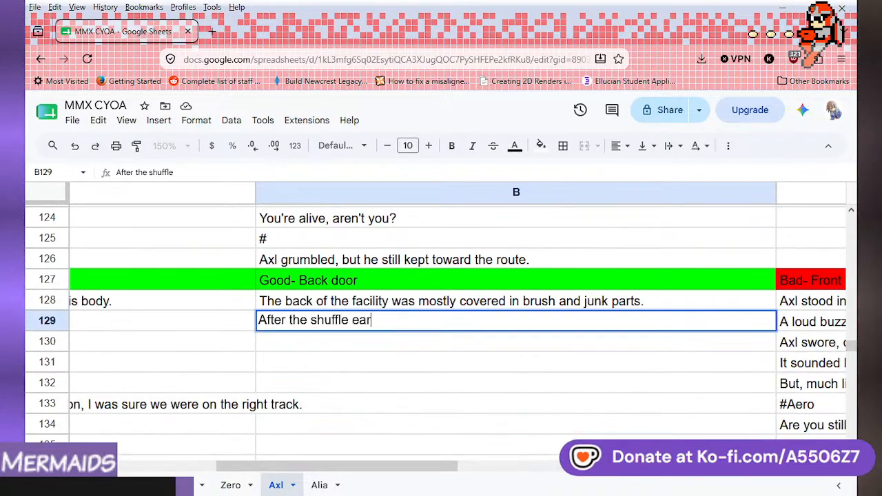
text(lier, I don't think)
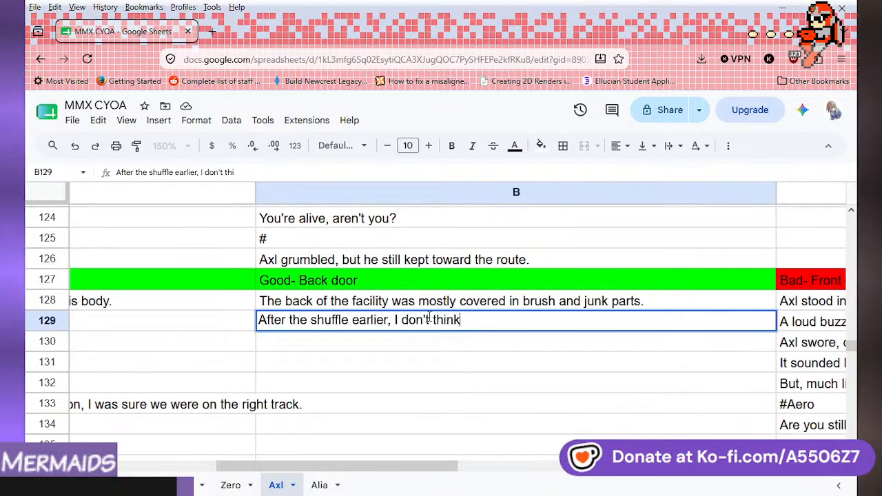
text( anyone would be able to come A)
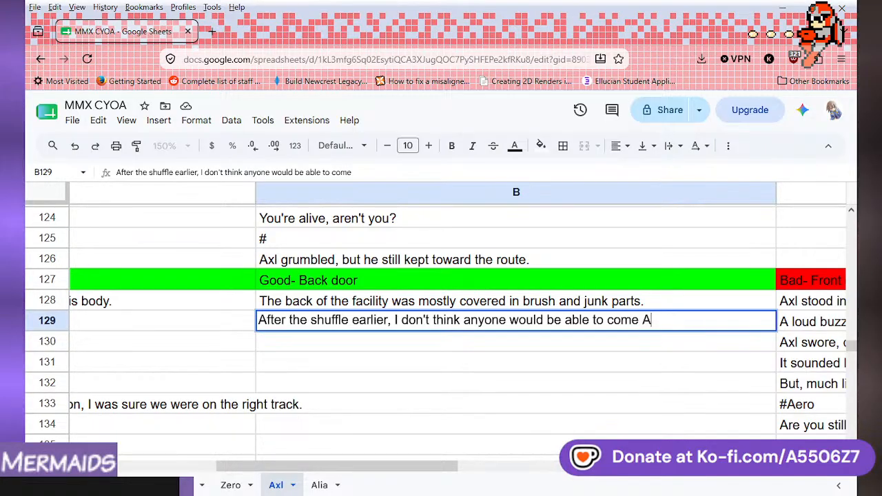
text(xl from here)
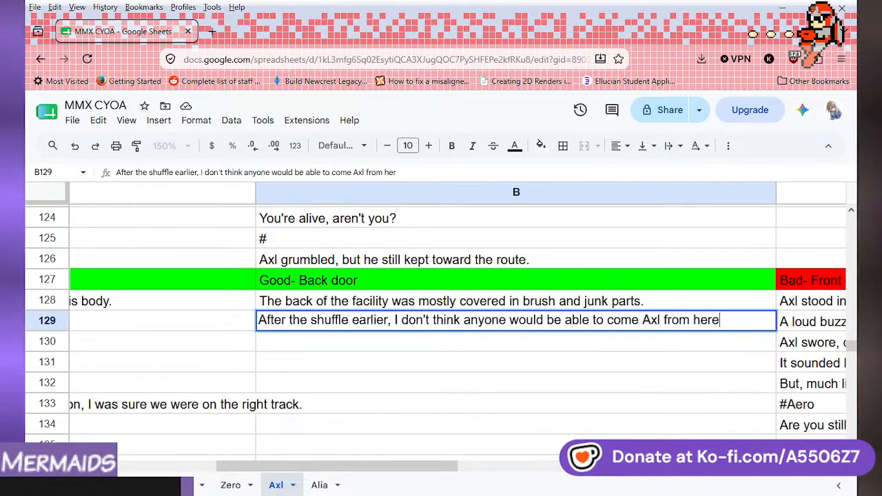
text( without a warnin)
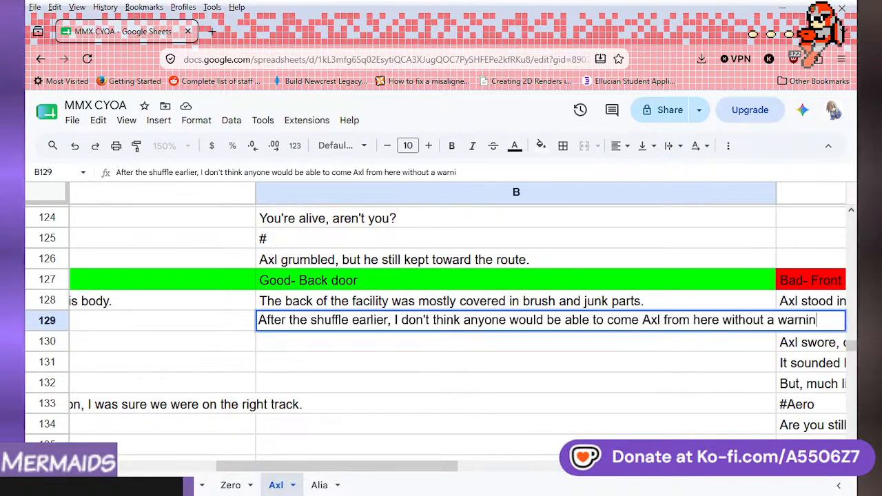
text(g system go)
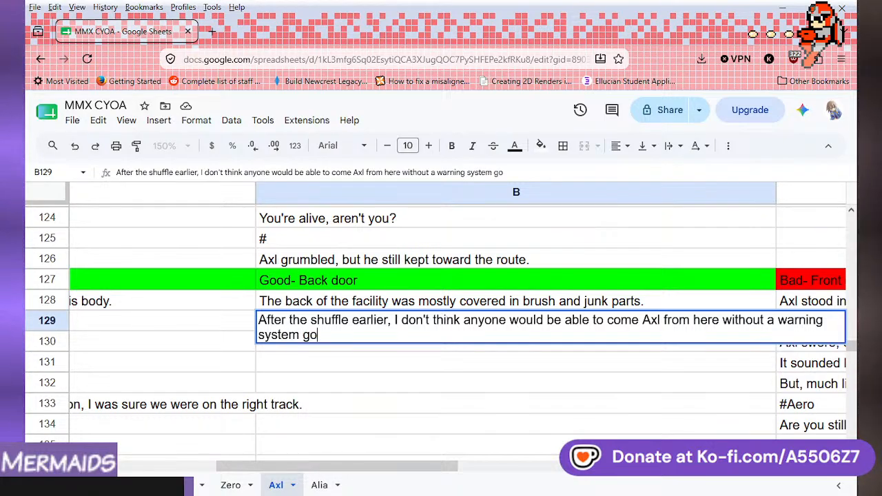
text(ing off.)
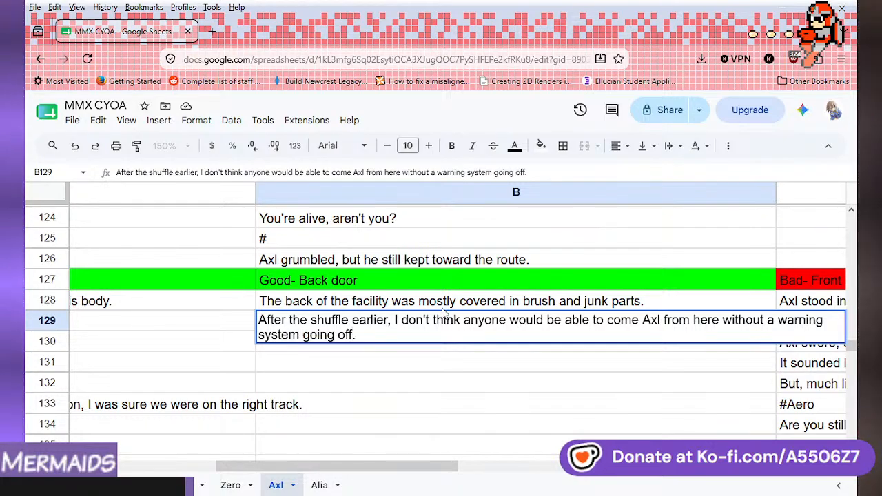
key(Return)
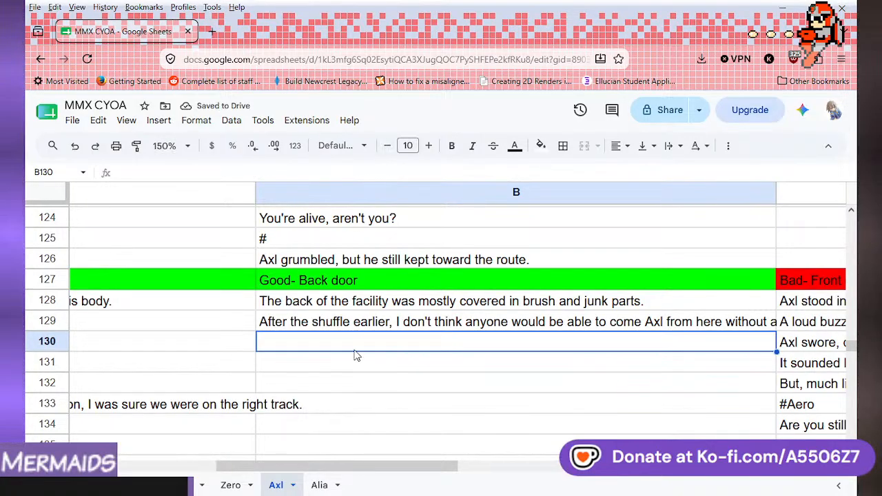
- Correct the third word of the narration line in B129 to "scuffle"
click(331, 325)
key(Return)
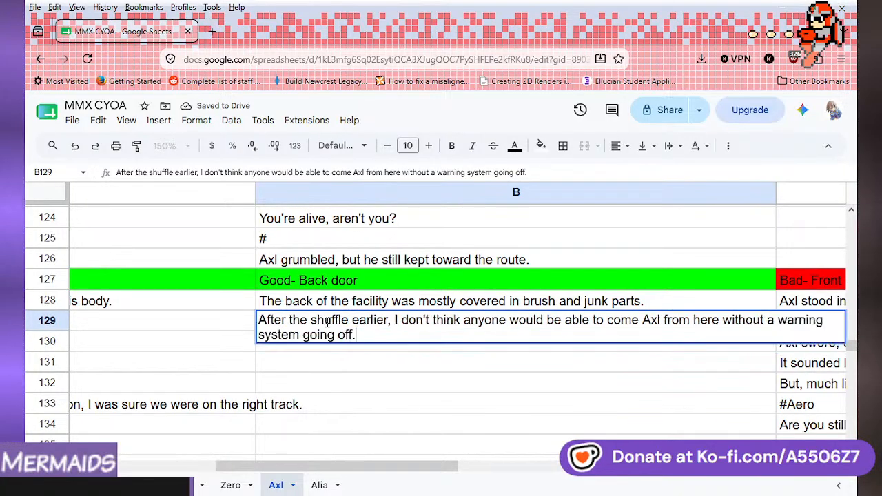
key(BackSpace)
text(c)
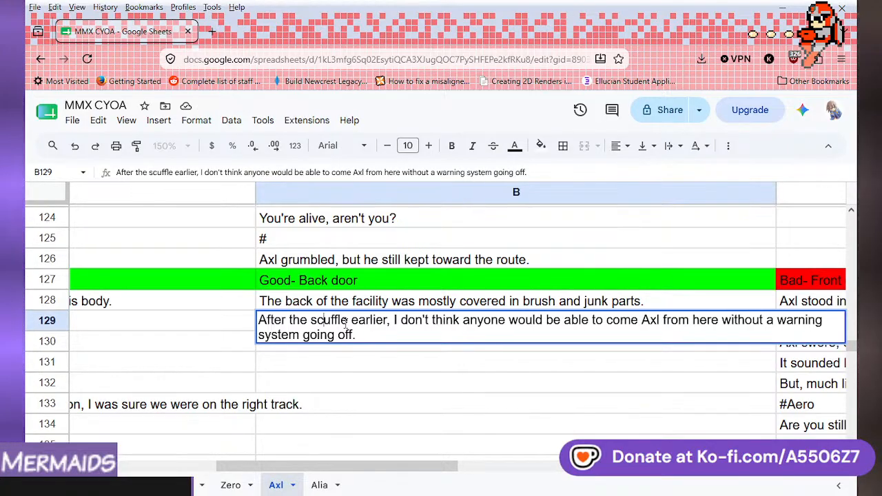
- Open the Merriam-Webster site in a new browser tab, and commit the edited narration line in B129 of the spreadsheet
click(213, 32)
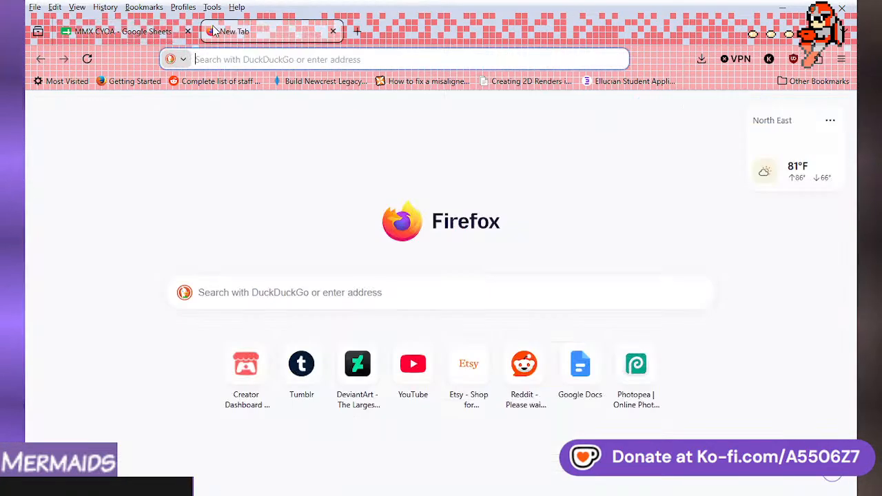
text(m)
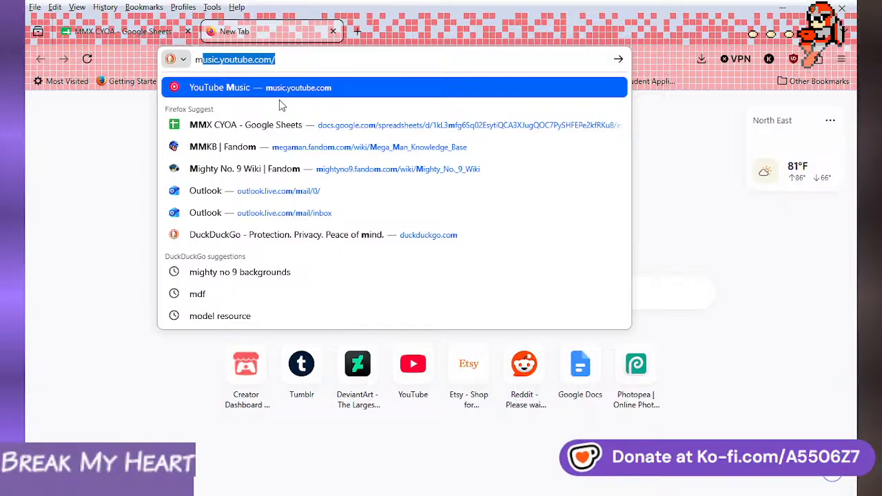
text(er)
key(Return)
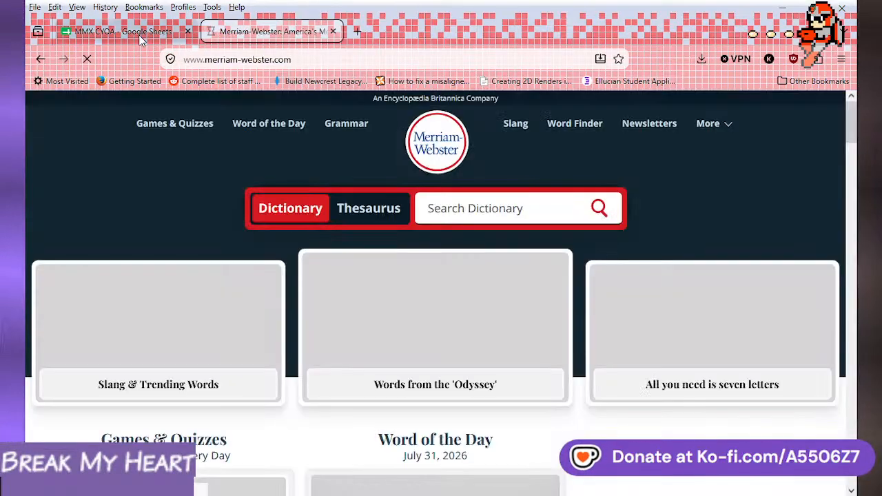
key(ctrl+Tab)
key(Return)
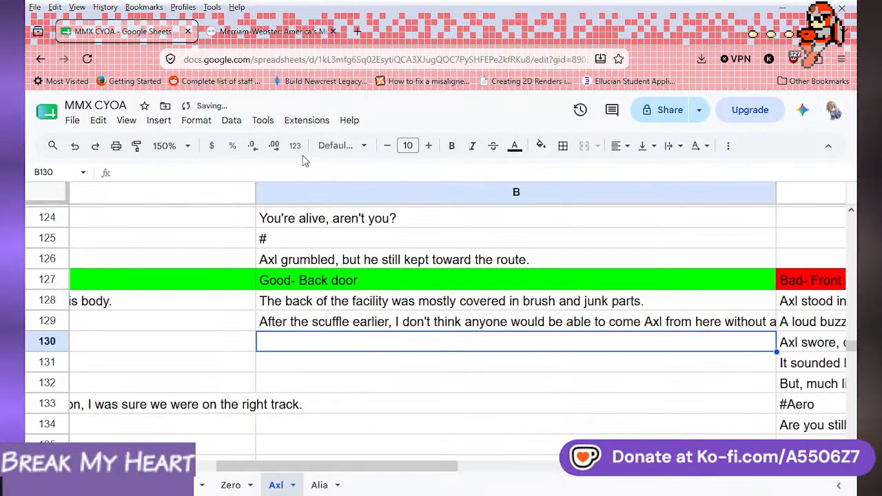
- Look up "scuffle" in the Merriam-Webster dictionary and read its definitions
click(272, 31)
click(445, 216)
text(sc)
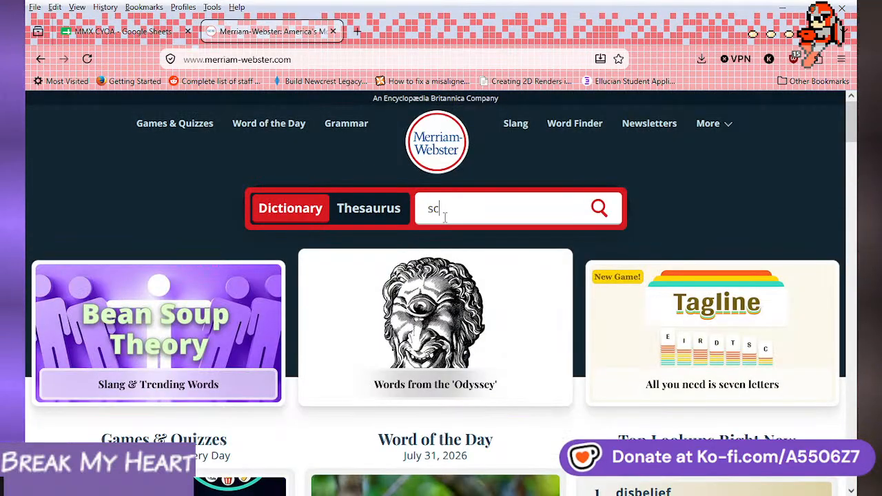
text(uffle)
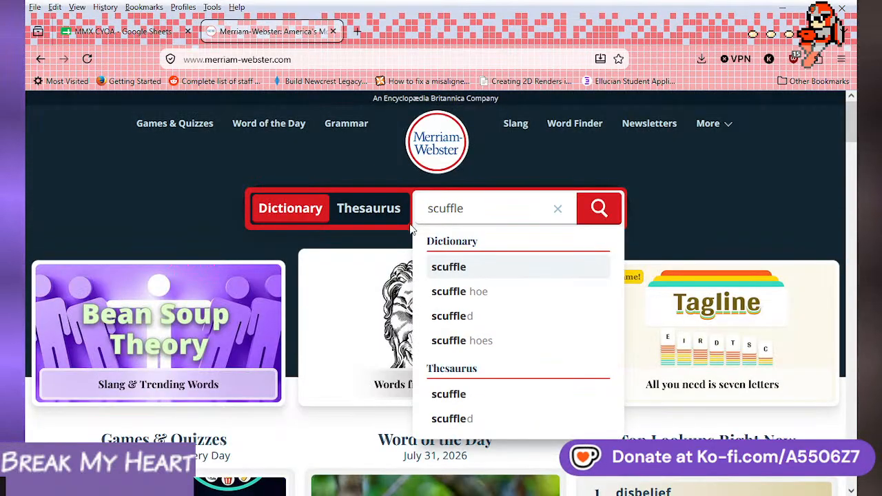
click(458, 269)
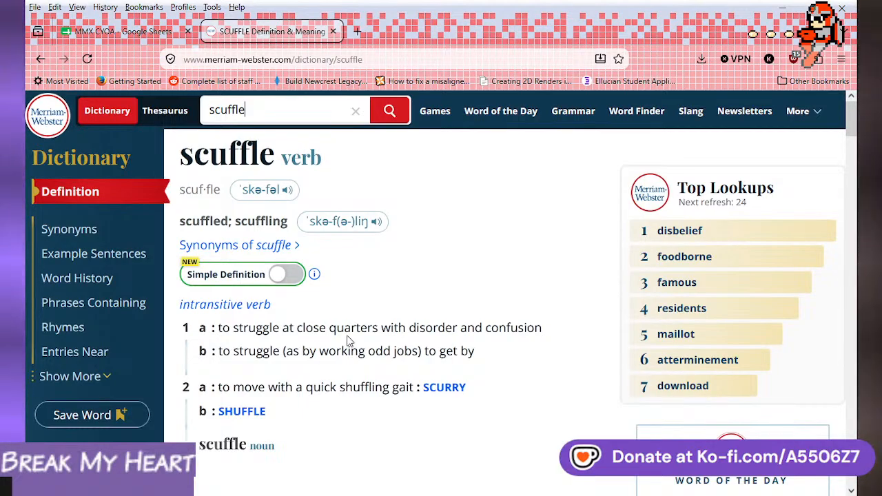
scroll(348, 340, down, 1)
scroll(342, 365, down, 1)
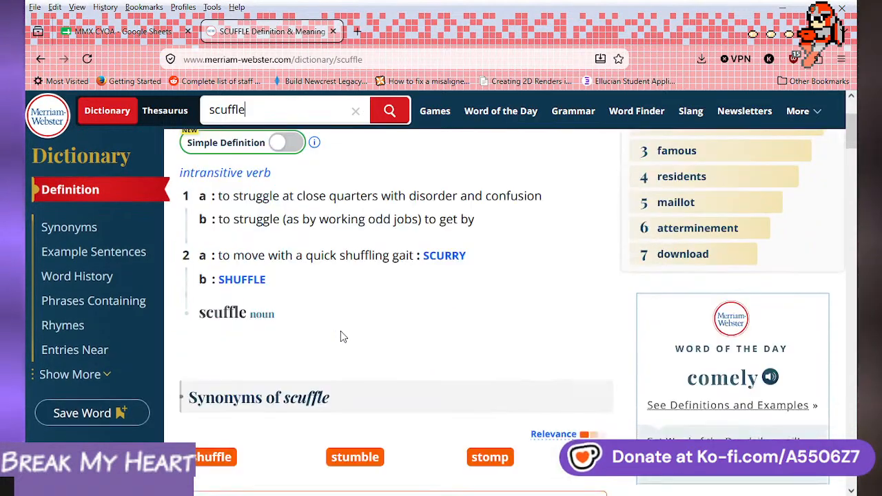
scroll(341, 337, up, 2)
scroll(341, 336, down, 1)
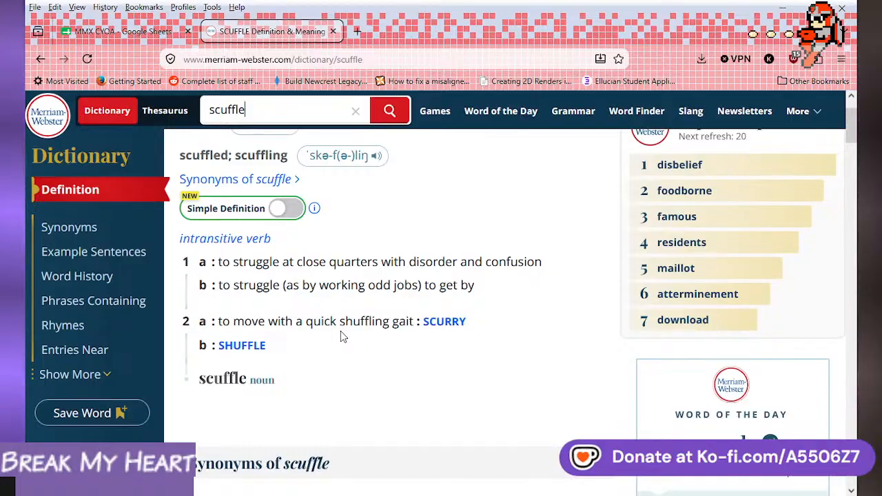
scroll(340, 331, up, 1)
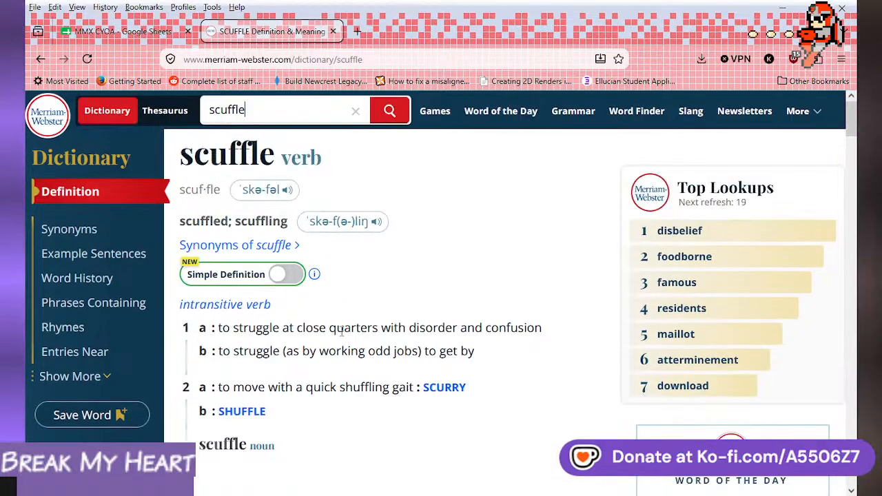
- Look up "kerfuffle" in the Merriam-Webster dictionary to check its meaning
double_click(270, 102)
text(kerf)
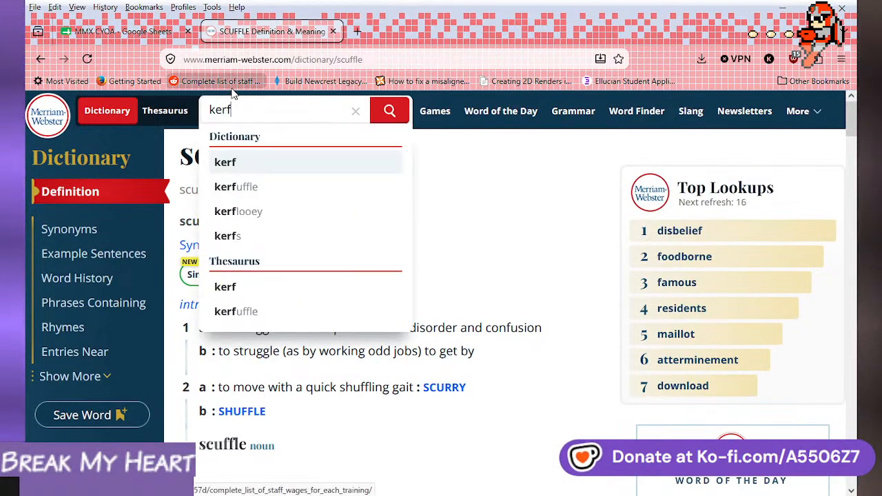
text(lu)
key(BackSpace)
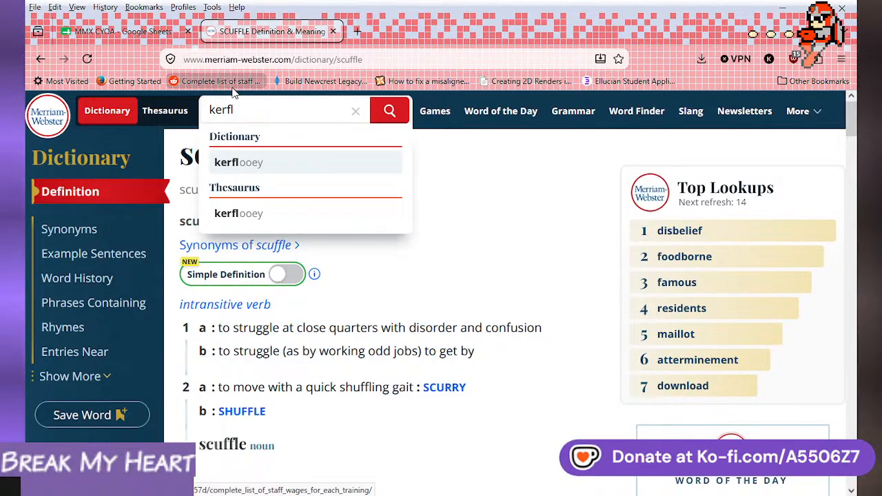
key(BackSpace)
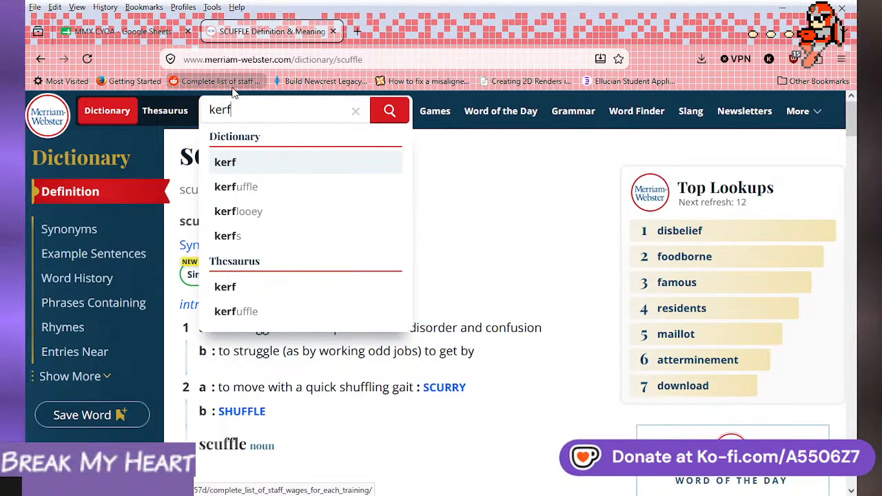
click(282, 191)
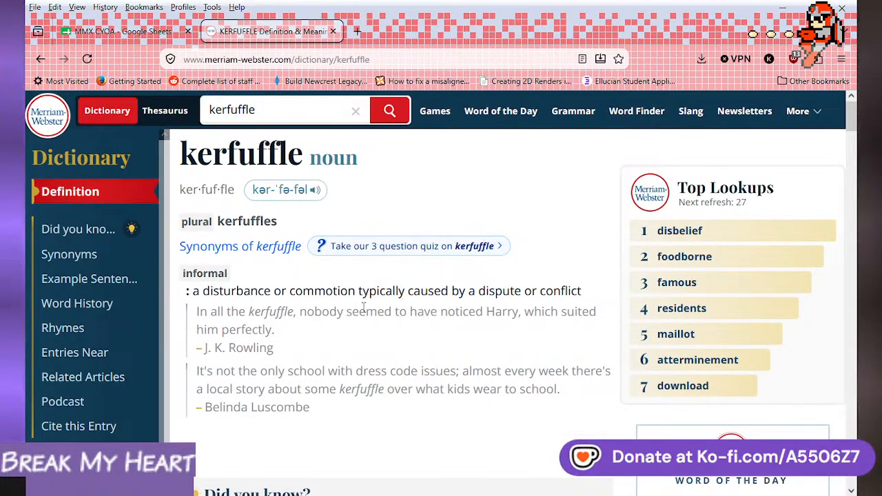
- Back in the MMX CYOA spreadsheet, replace "scuffle" with "kerfuffle" in the narration line in B129
click(123, 31)
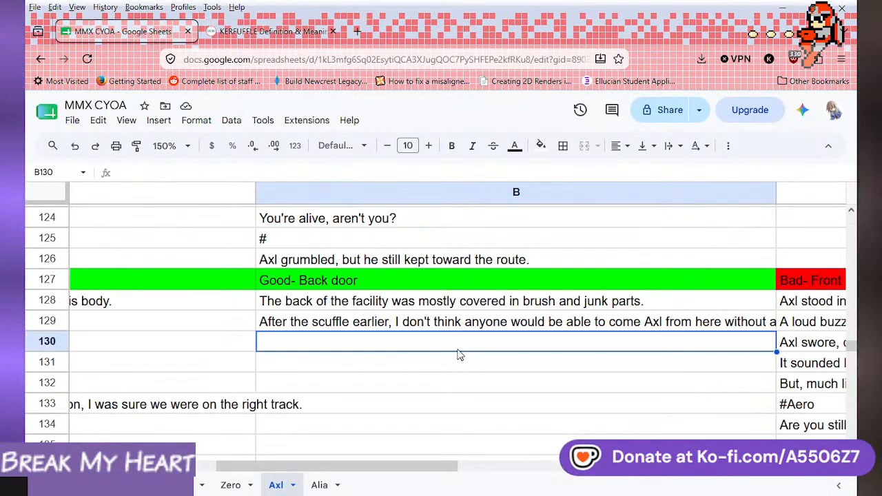
click(468, 326)
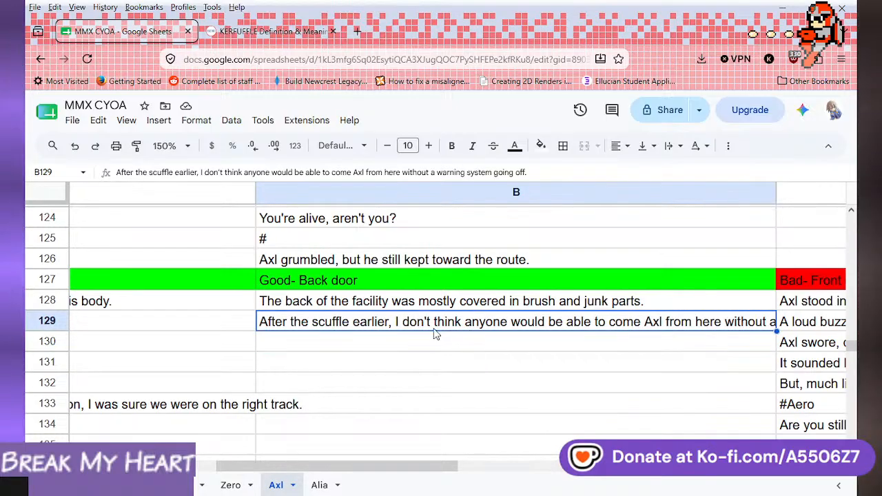
double_click(348, 326)
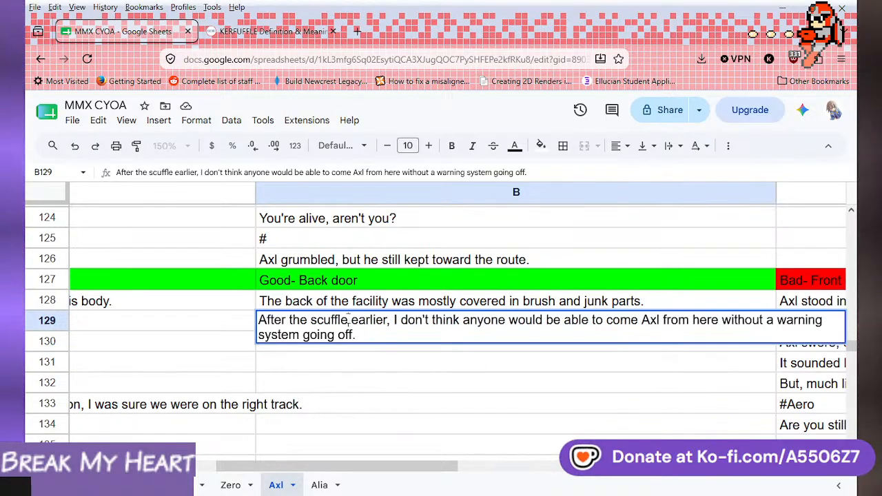
key(BackSpace)
key(BackSpace)
key(BackSpace)
key(BackSpace)
key(BackSpace)
key(BackSpace)
key(BackSpace)
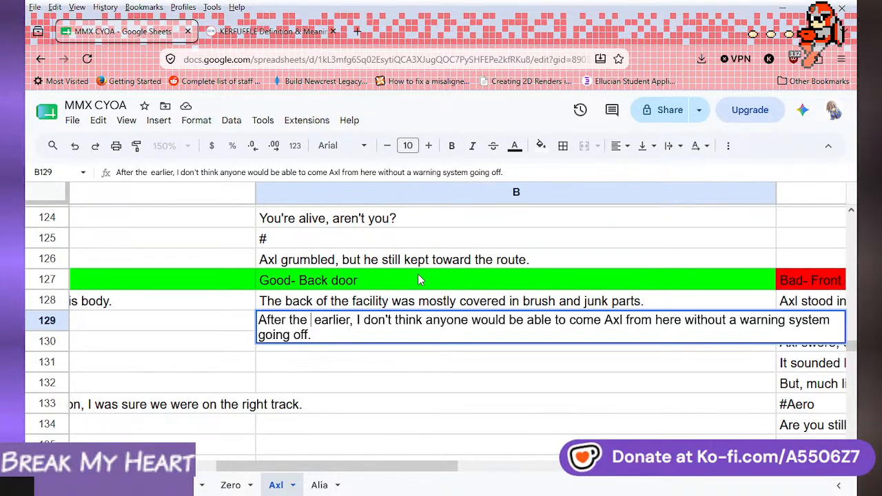
text(kerfuffle)
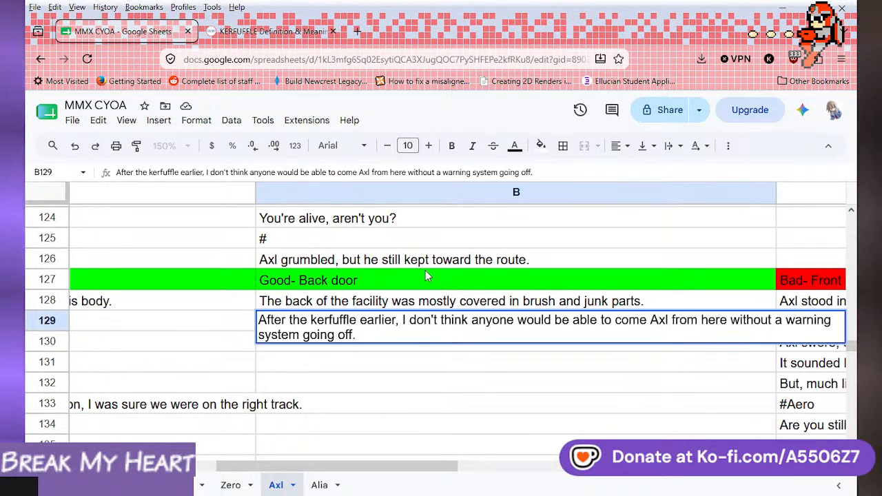
key(Return)
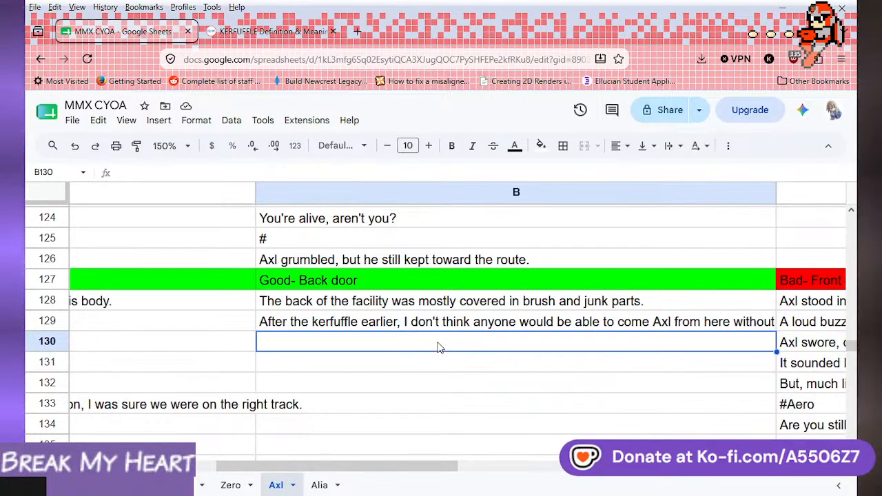
- Enter the speaker tag "#Aero" in B130 and the line "How's it looking?" in B131
mouse_move(425, 469)
mouse_down()
mouse_move(479, 471)
mouse_move(433, 473)
mouse_up()
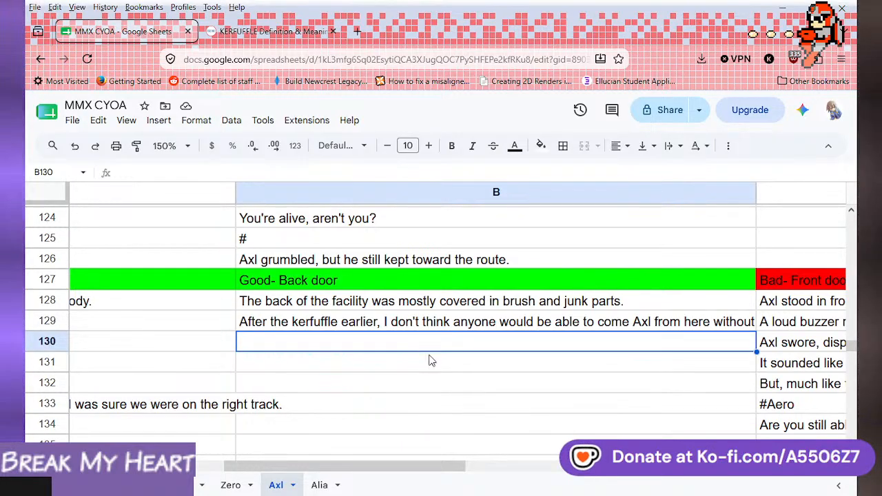
scroll(431, 360, down, 2)
scroll(430, 360, up, 2)
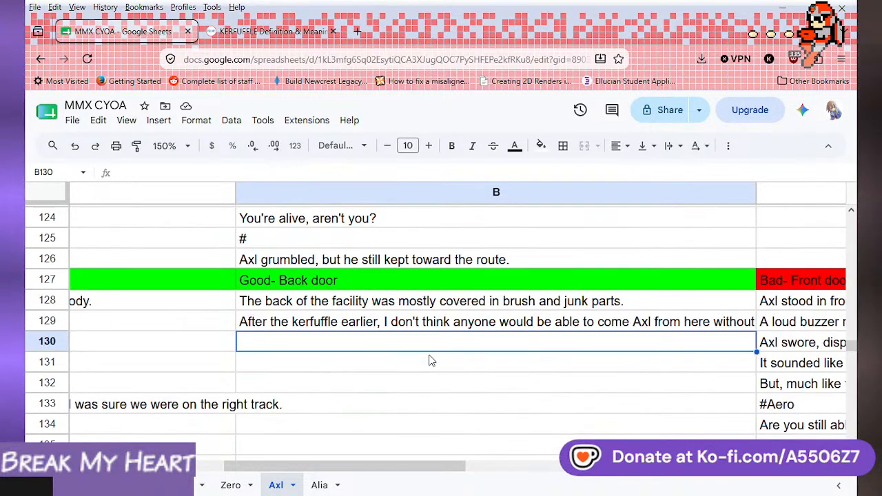
click(525, 326)
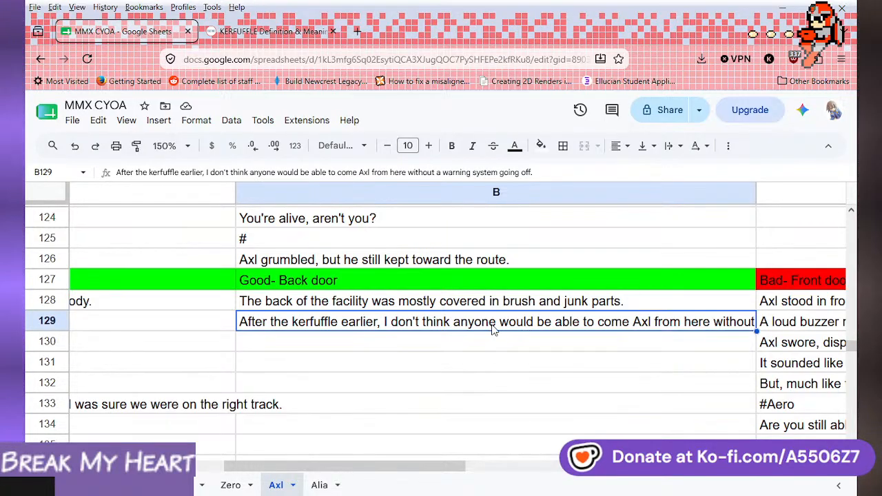
click(430, 348)
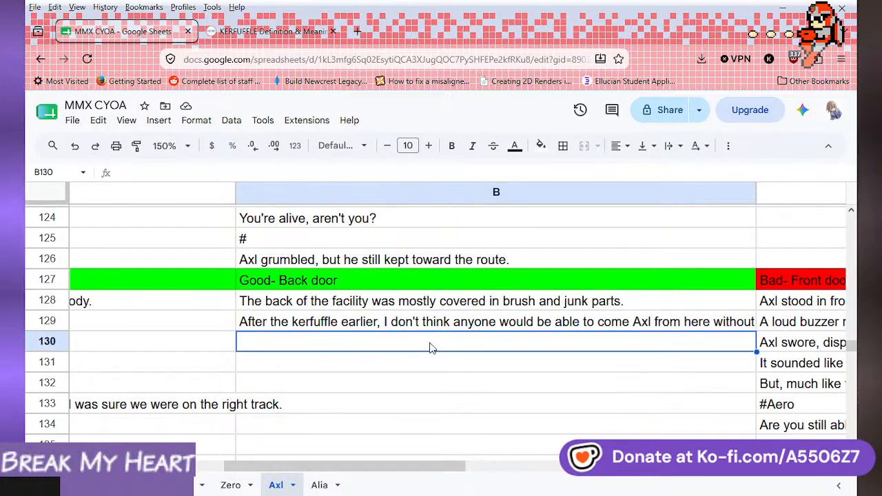
text(#A)
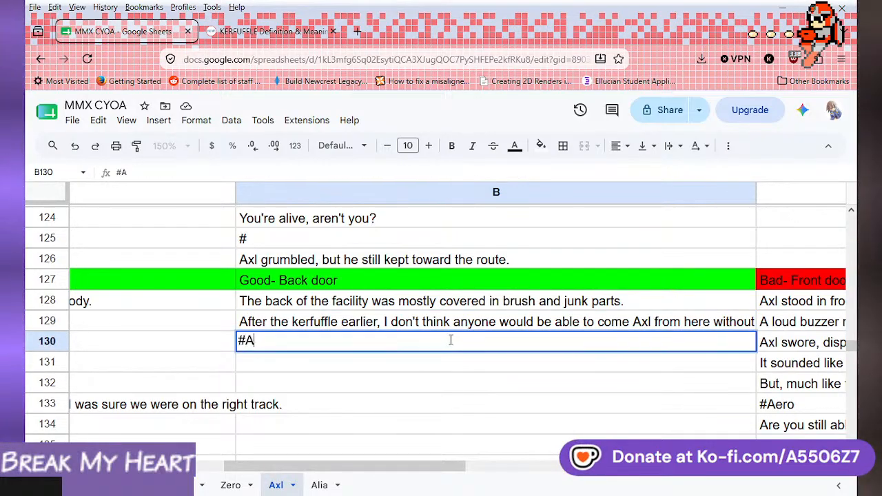
text(ero)
key(Return)
text(How's it loo)
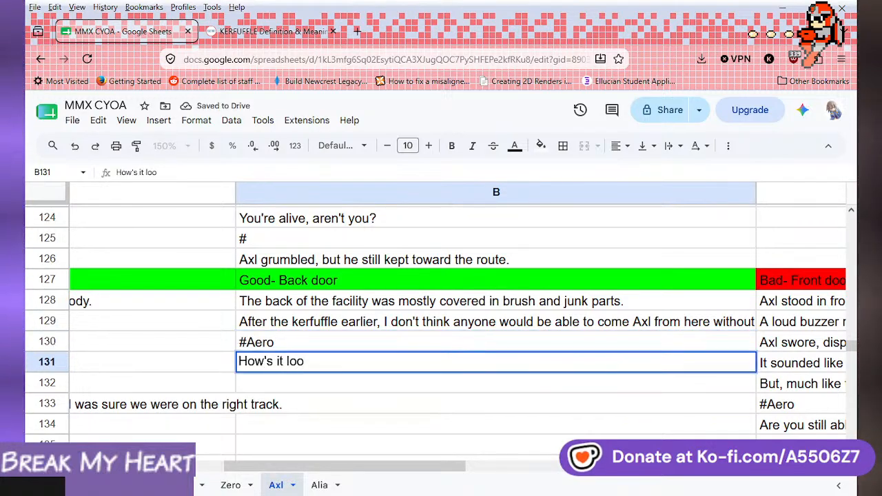
text(king?)
key(Return)
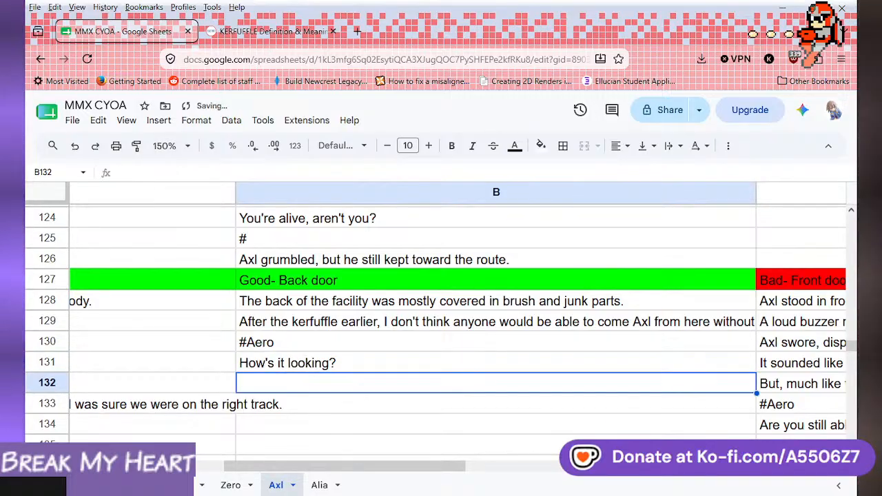
- Add Axl's reply below, with "#Axl" in B132, "Rusty." in B133 and "But..." in B134
text(#Axl)
key(Return)
text(Rusty.)
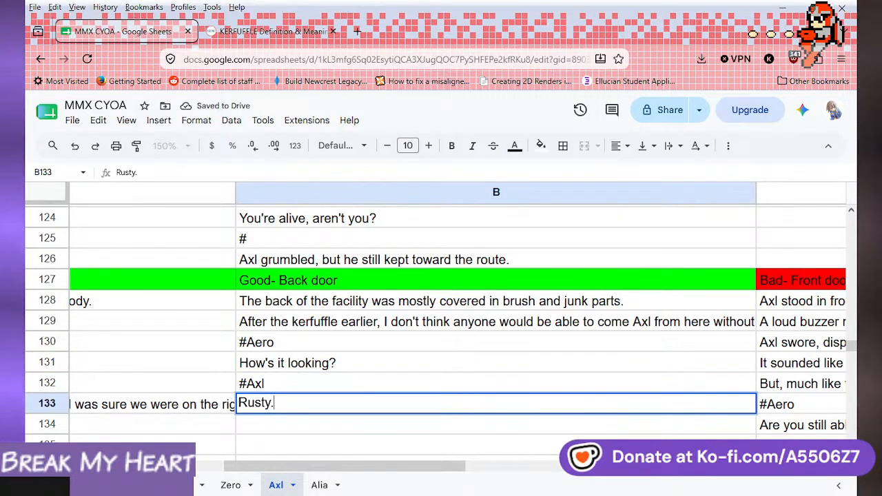
key(Return)
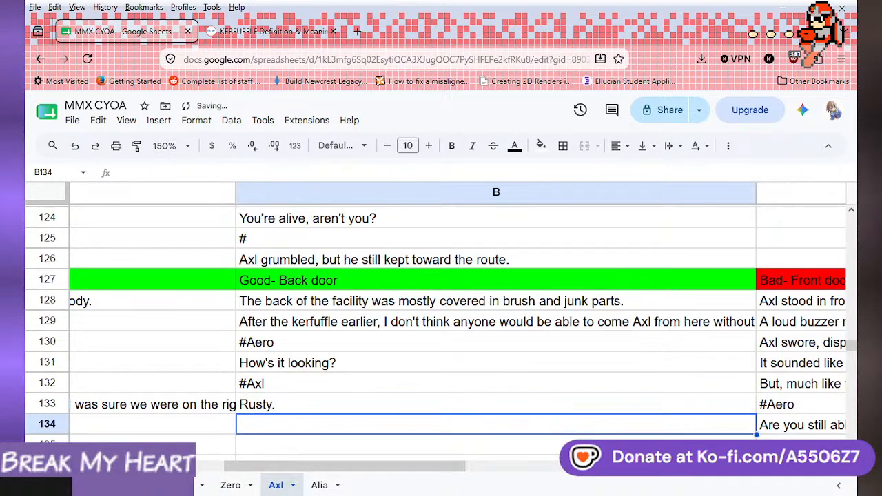
text(But...)
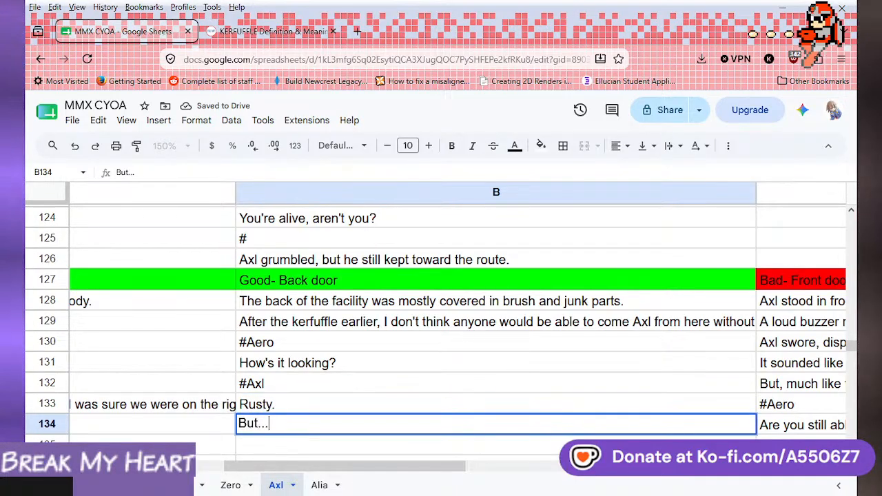
key(Return)
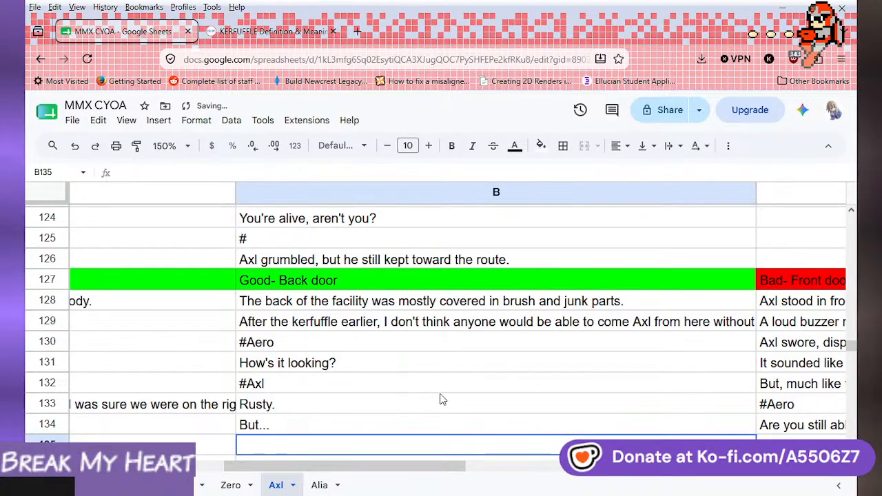
- Reread the column B dialogue from the "Don't Camo" section through the good back-door lines ending at B134
scroll(467, 329, down, 4)
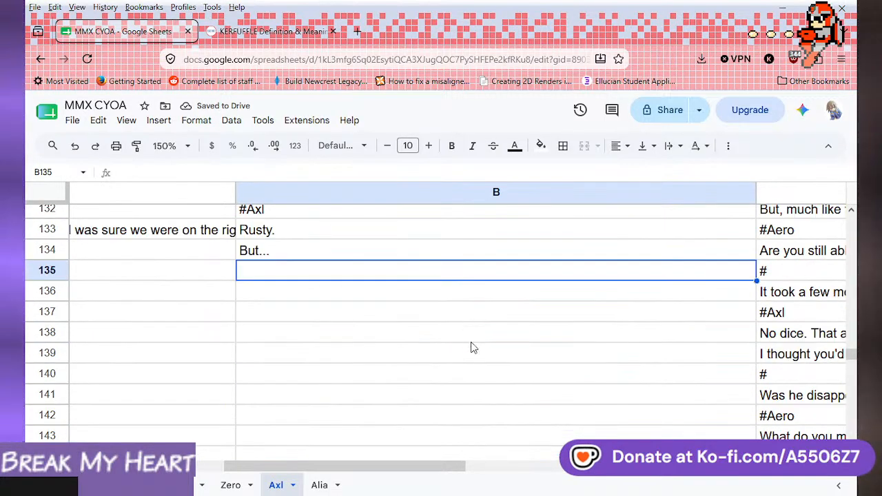
scroll(473, 348, up, 10)
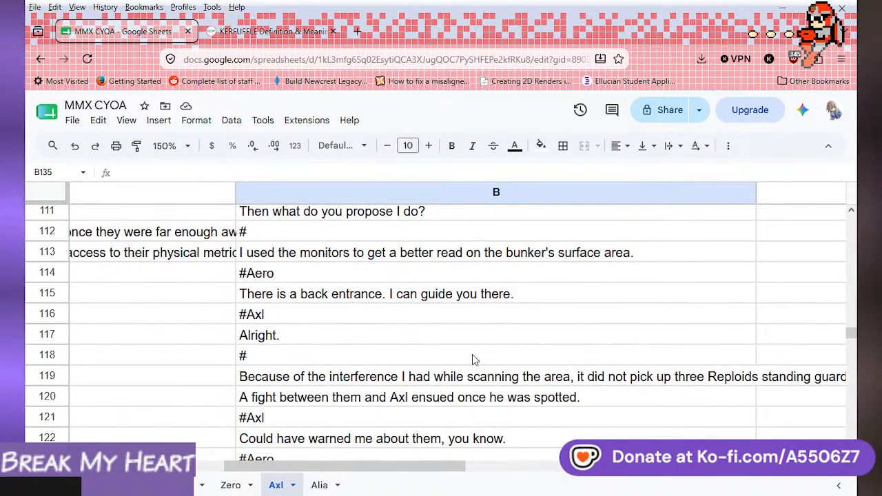
scroll(472, 356, up, 2)
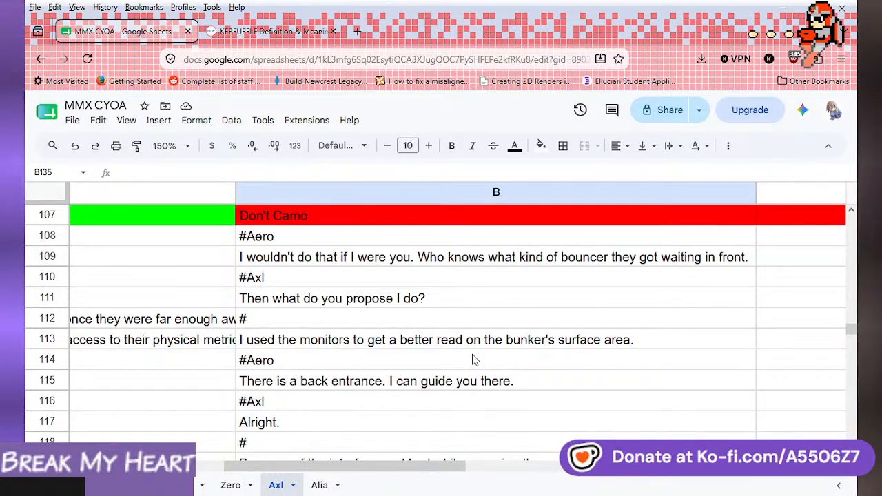
scroll(472, 359, down, 2)
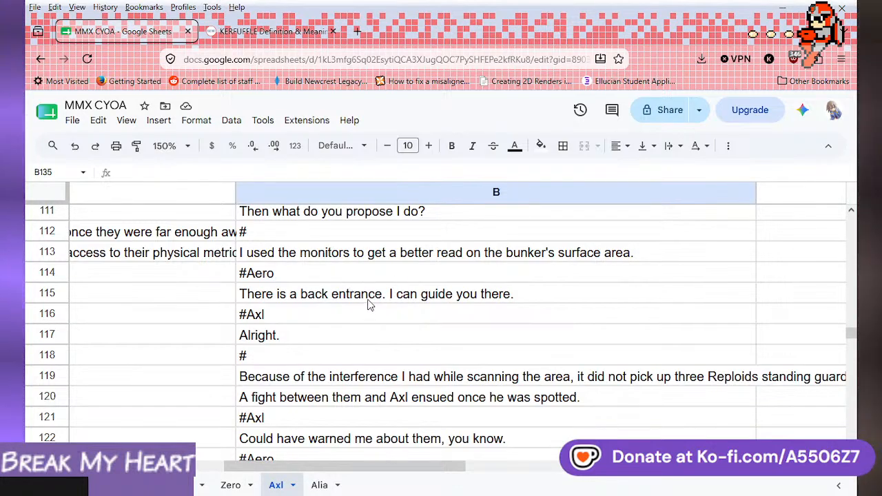
scroll(372, 306, down, 2)
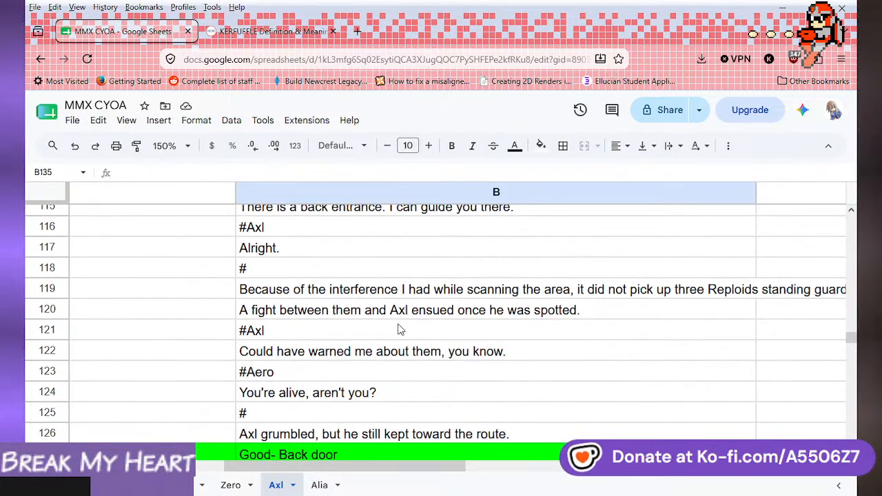
scroll(400, 330, up, 2)
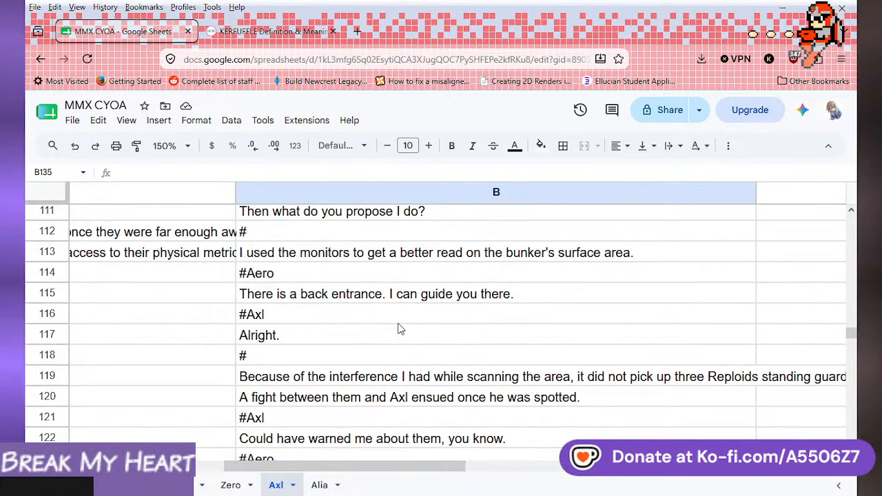
scroll(398, 329, down, 2)
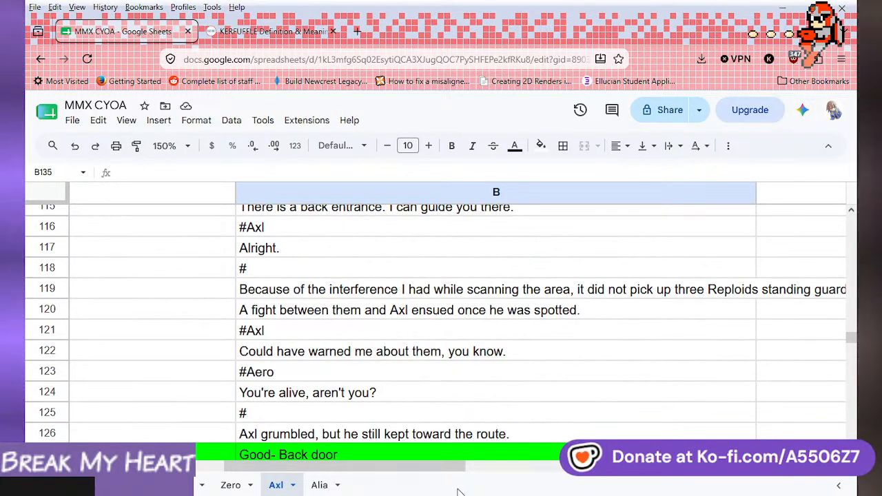
mouse_move(431, 473)
mouse_down()
mouse_move(486, 474)
mouse_move(443, 477)
mouse_up()
scroll(463, 373, down, 6)
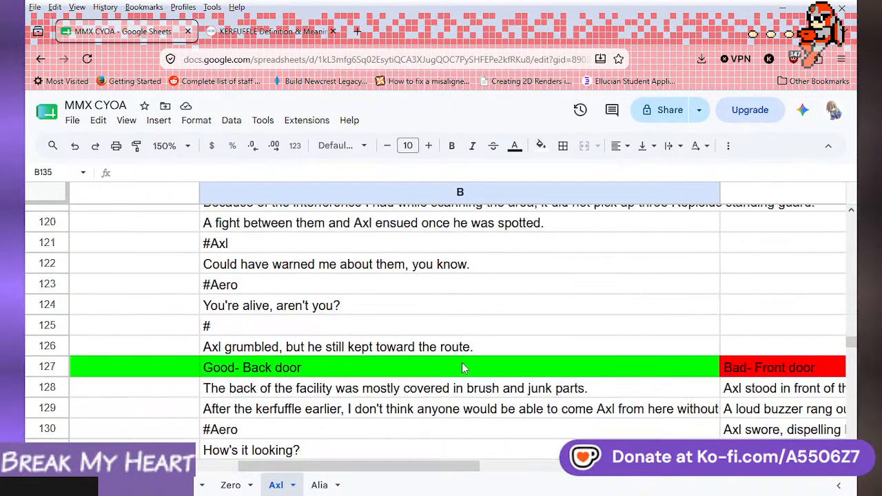
scroll(462, 369, up, 2)
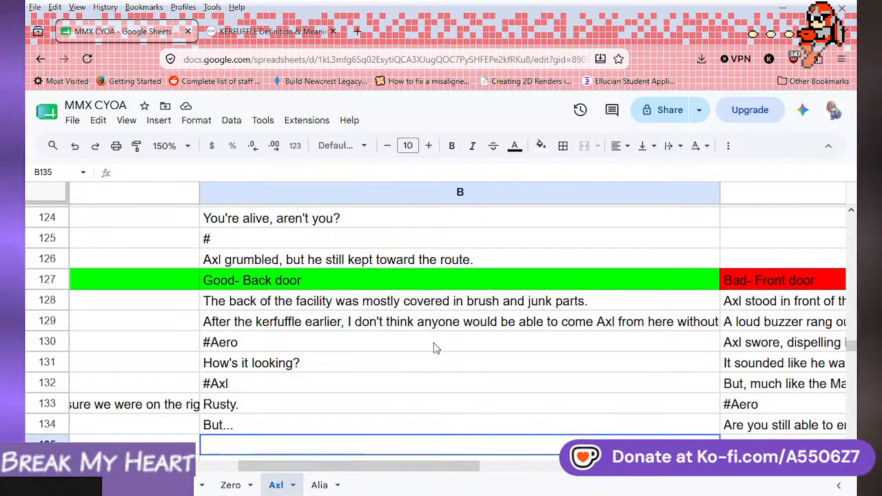
click(422, 329)
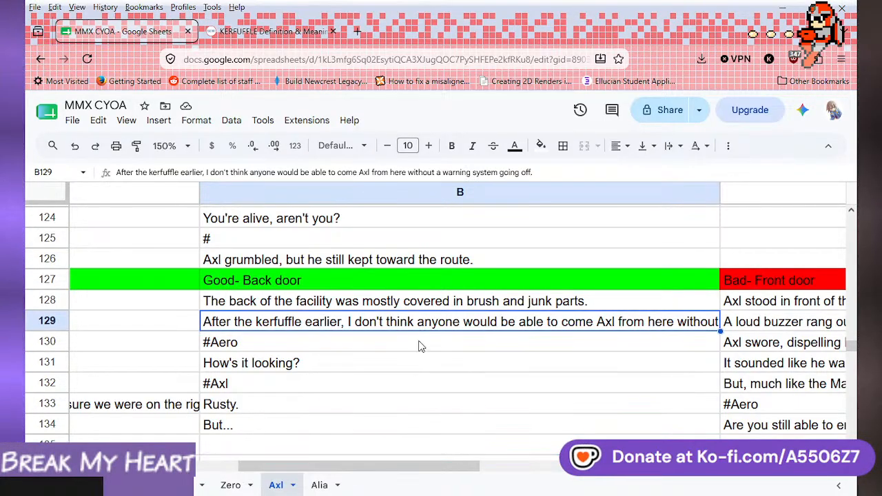
click(418, 366)
click(426, 408)
click(425, 433)
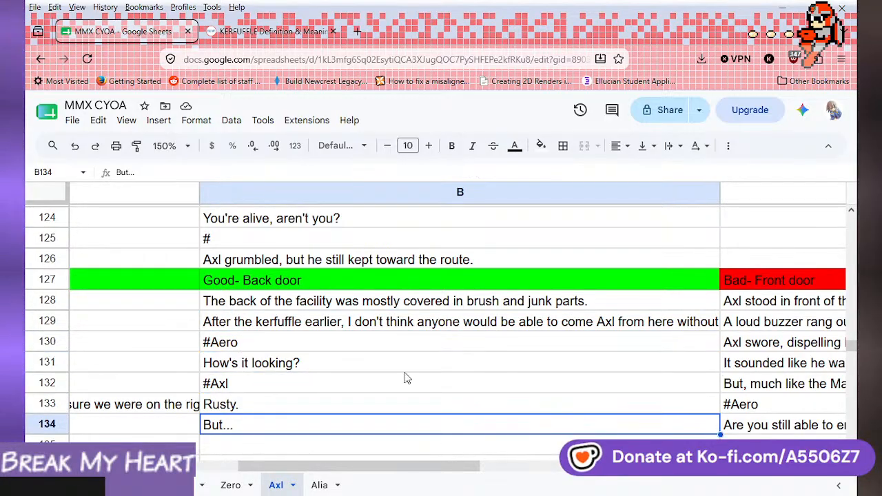
- Enter "#" in B135 and narration "There were sounds of Axl jiggling something around, then a loud clunk as something fell off the door." in B136
scroll(404, 378, down, 2)
click(403, 364)
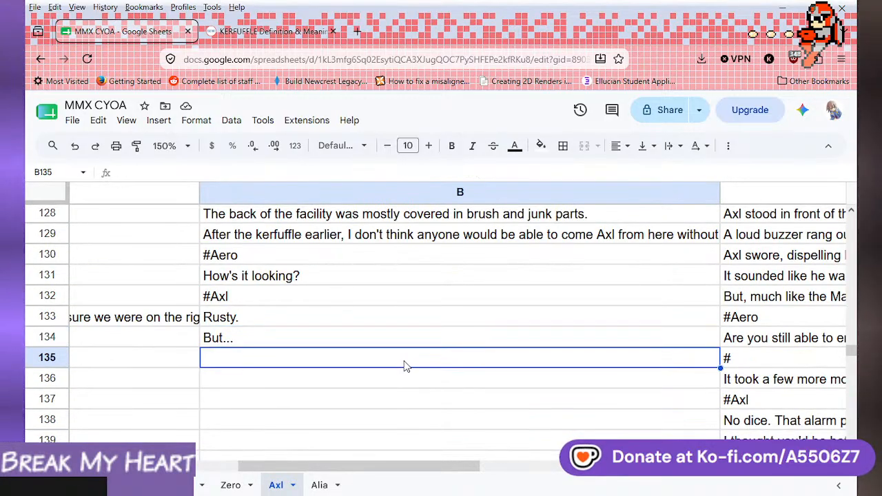
text(#)
click(407, 383)
text(T)
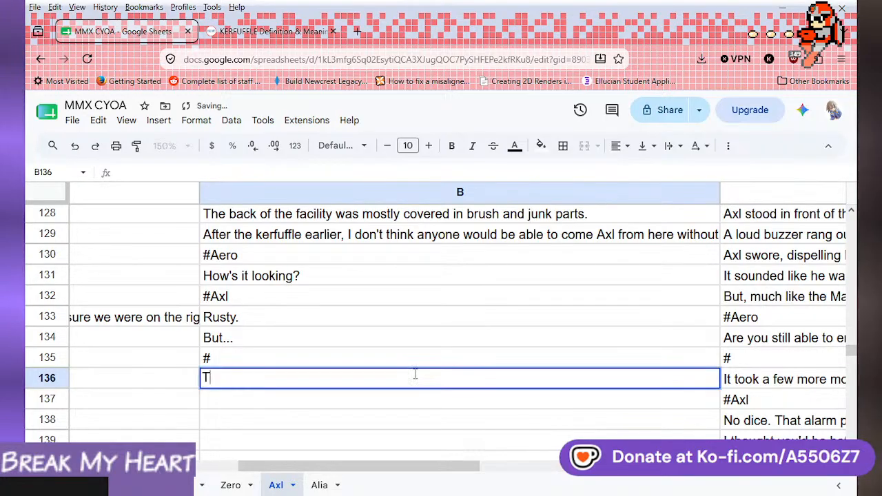
text(here were sounds of Axl)
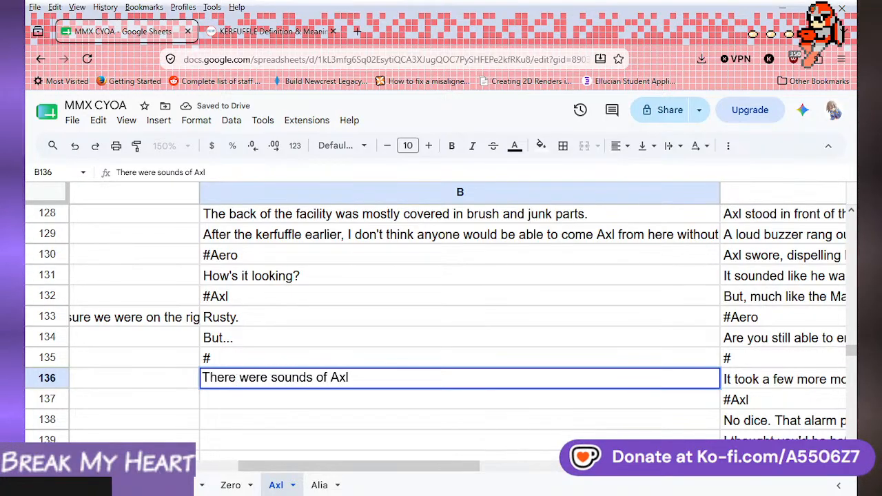
text( j)
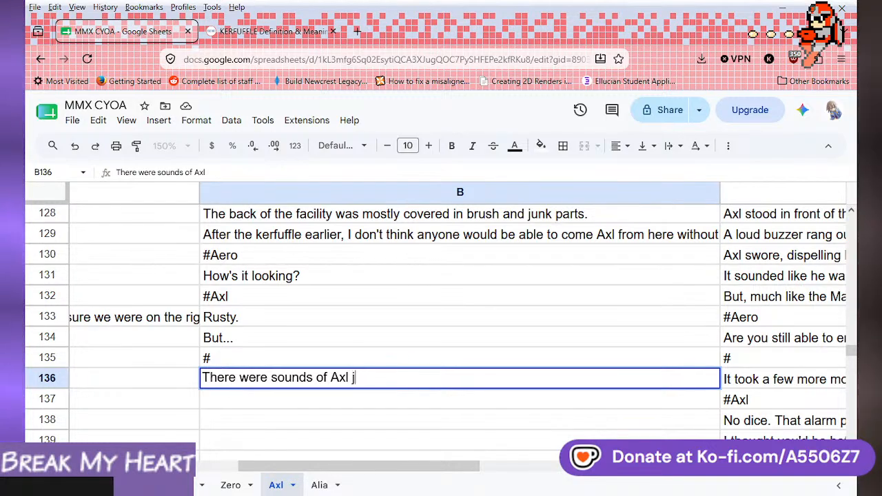
text(iggling something around,)
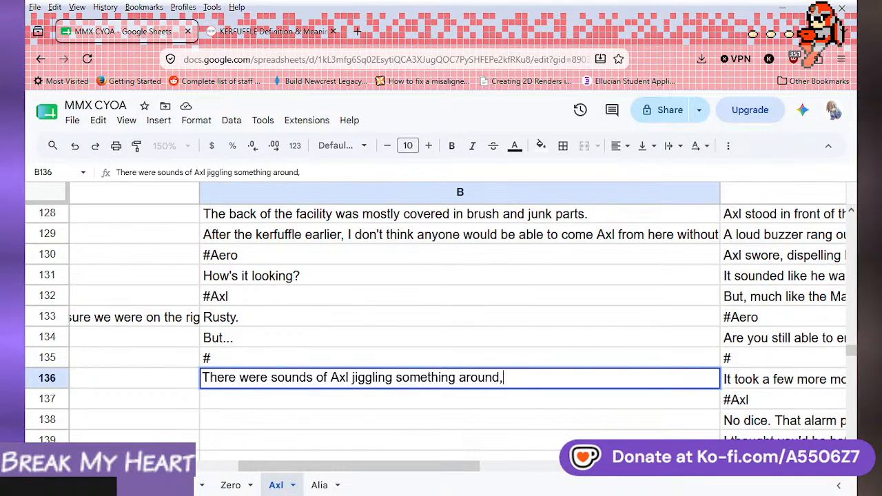
text( then a lo)
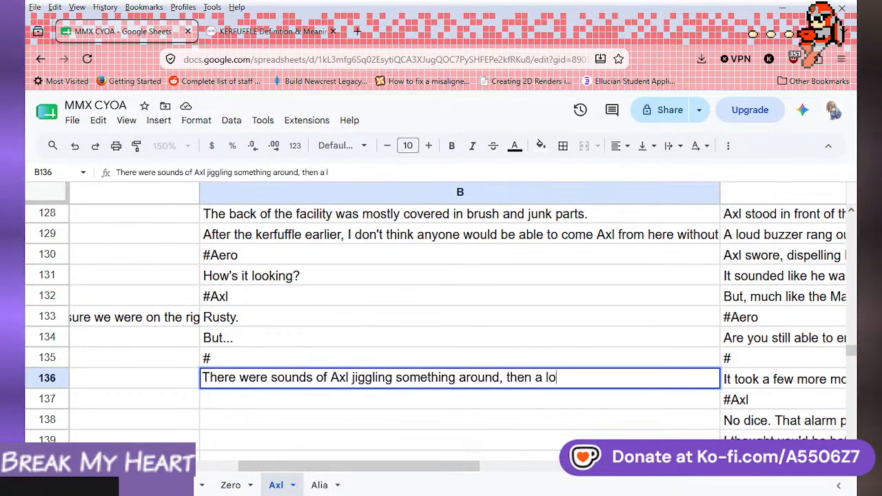
text(ud clunk )
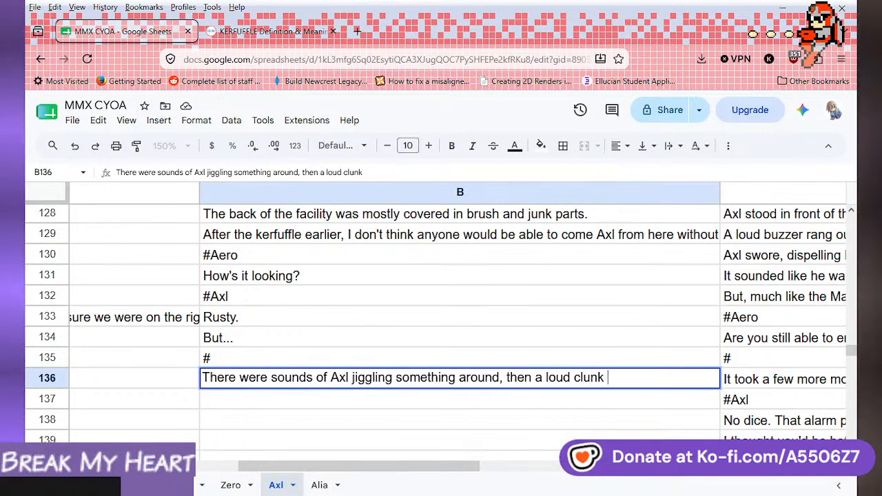
text(as something fell of)
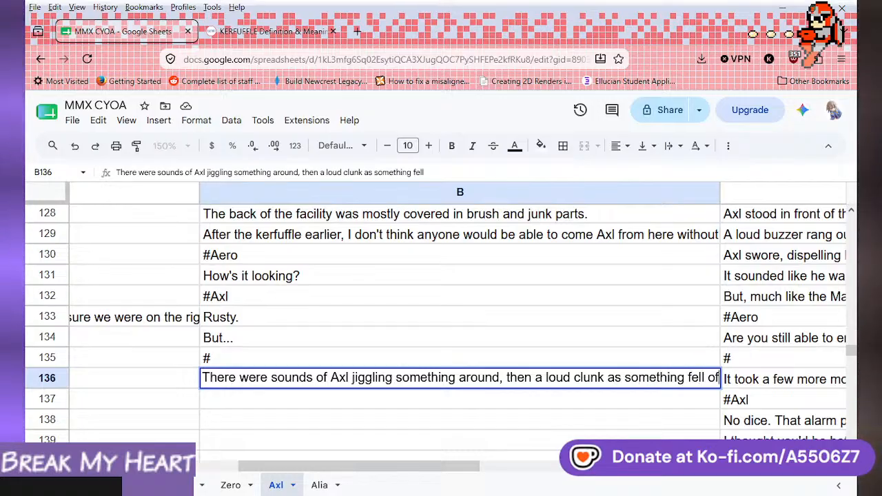
text(f the door.)
key(Return)
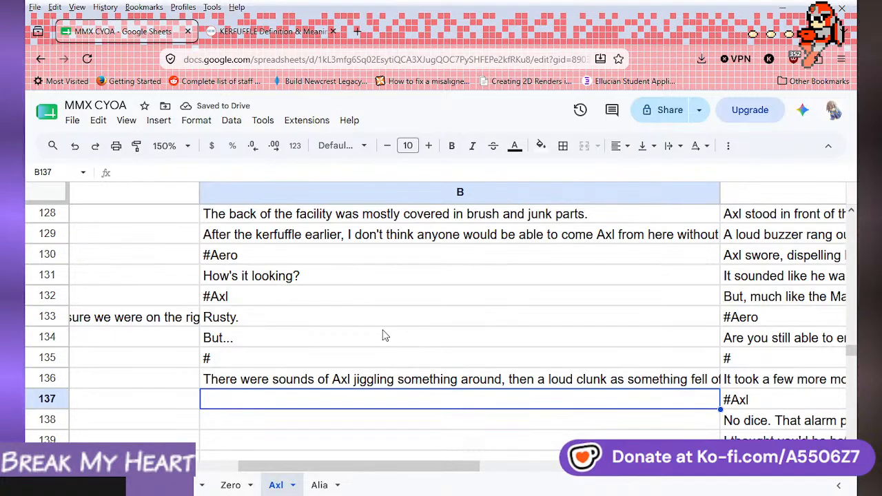
- Add Axl's next line below the narration, with the speaker tag "#Axl" in B137 and "I'm in." in B138
scroll(384, 333, down, 2)
scroll(384, 333, up, 2)
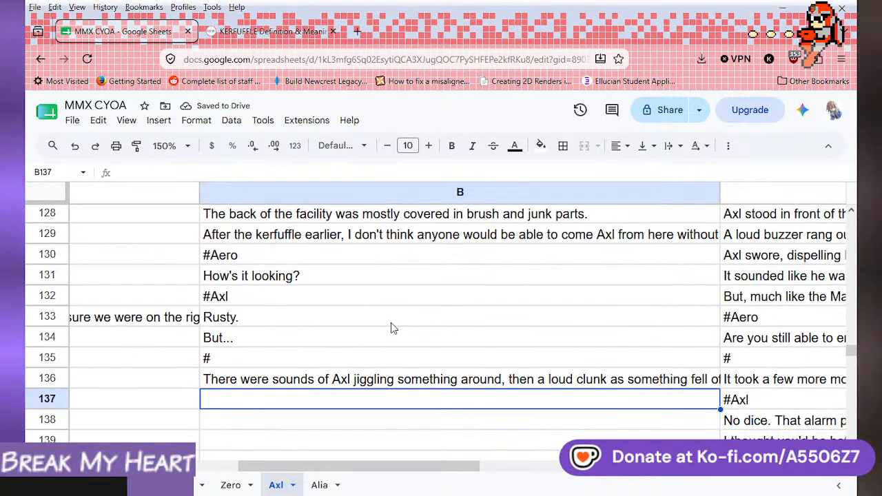
scroll(391, 323, down, 2)
scroll(341, 315, up, 2)
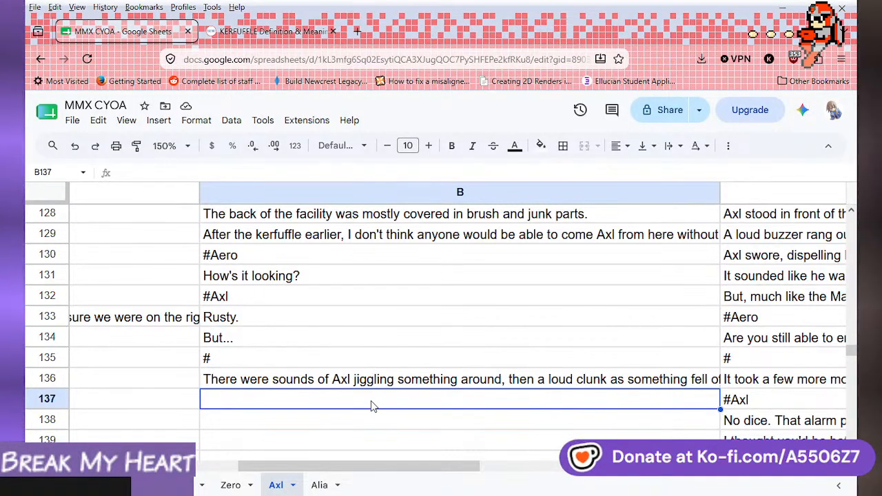
text(#Ax)
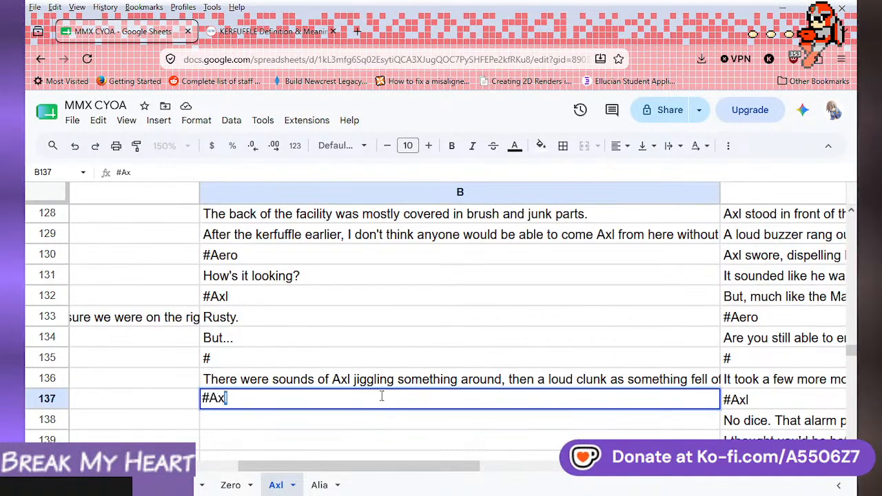
text(l)
key(Return)
text(I')
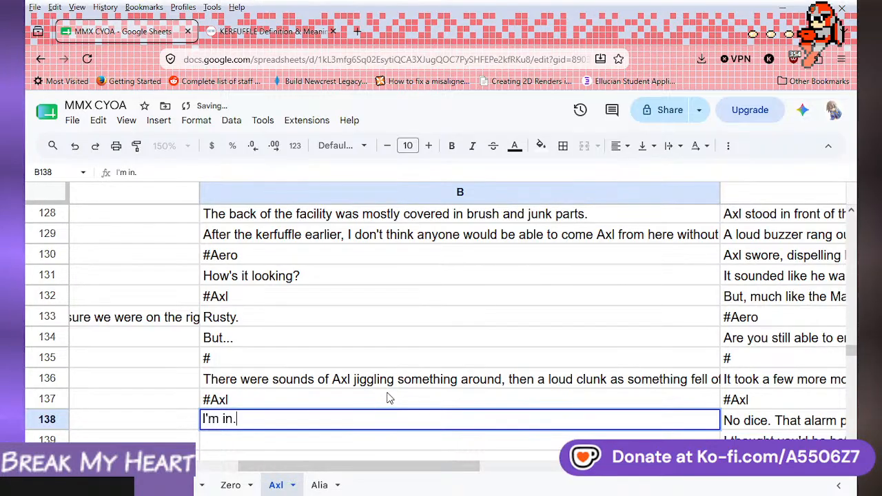
text(m in.)
key(Return)
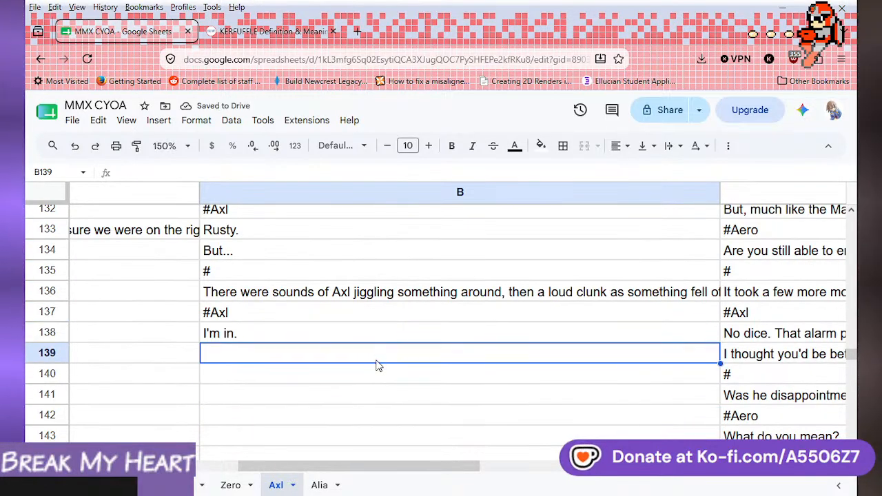
text(#A)
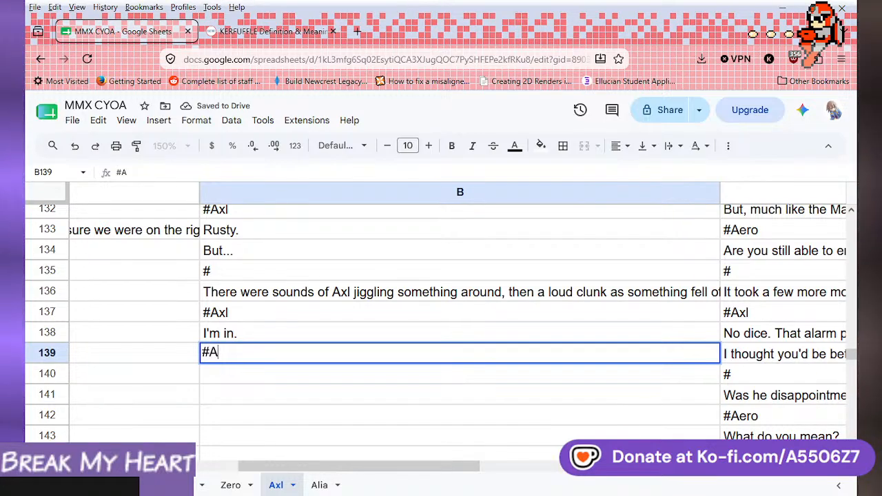
text(er)
key(BackSpace)
key(BackSpace)
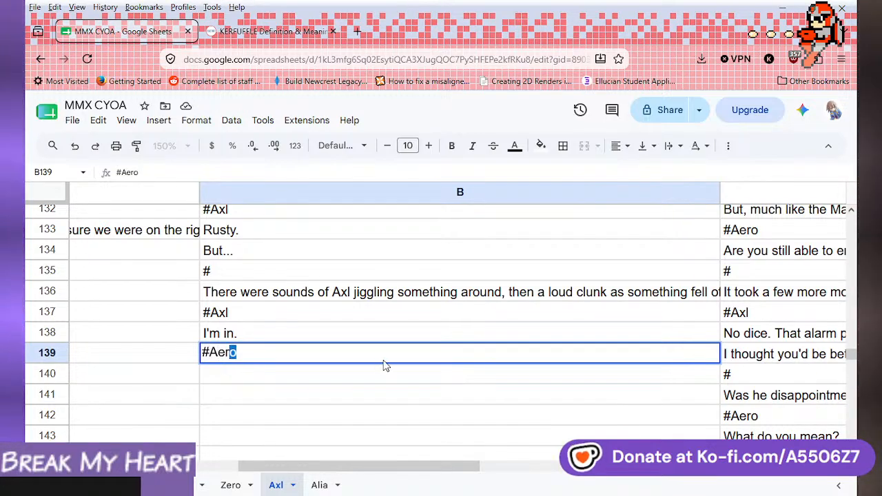
key(Escape)
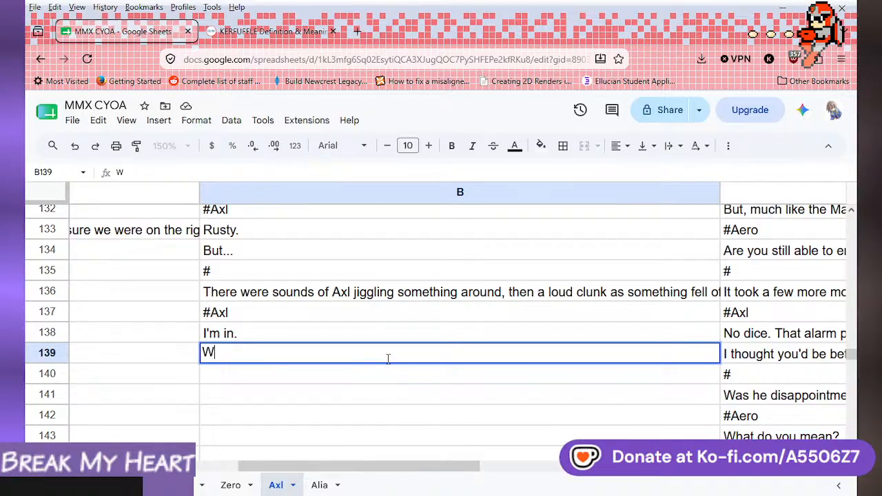
- Copy the line "I think I can take it from here. Wish me luck!" from A131 into B139
drag(404, 467, 205, 457)
click(146, 360)
scroll(156, 363, up, 3)
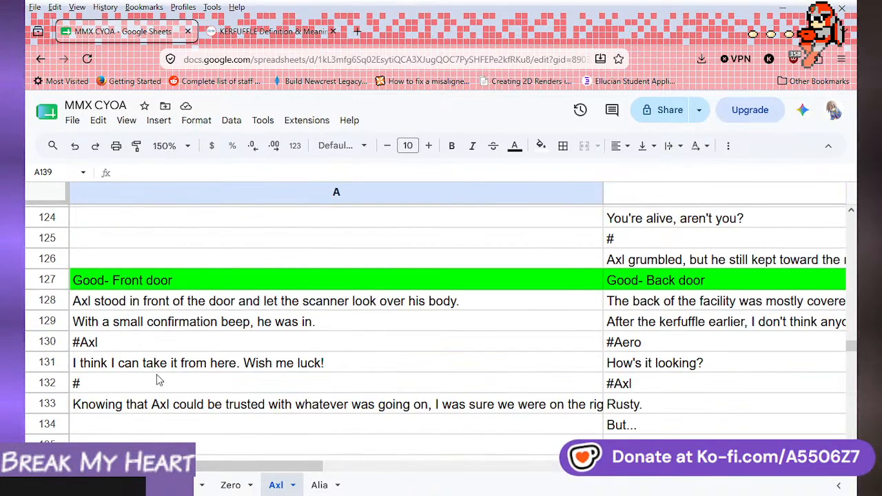
click(192, 370)
scroll(191, 368, down, 2)
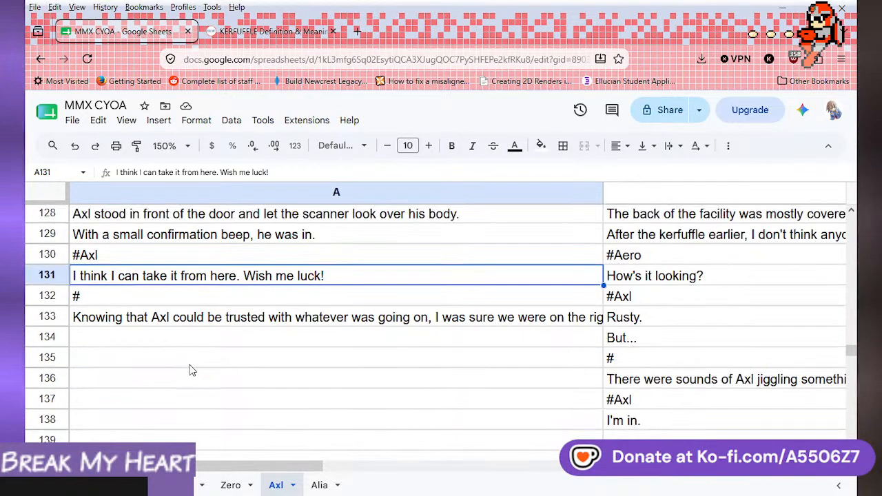
scroll(191, 368, up, 2)
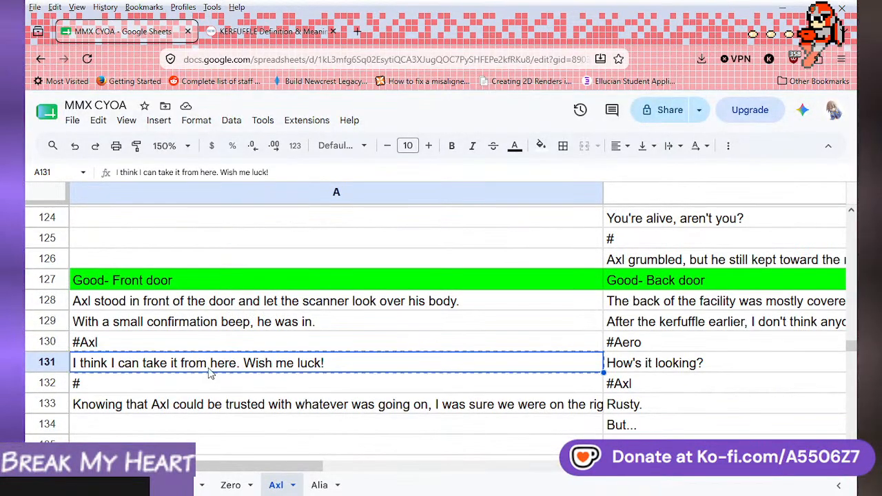
drag(305, 466, 481, 463)
scroll(324, 403, down, 3)
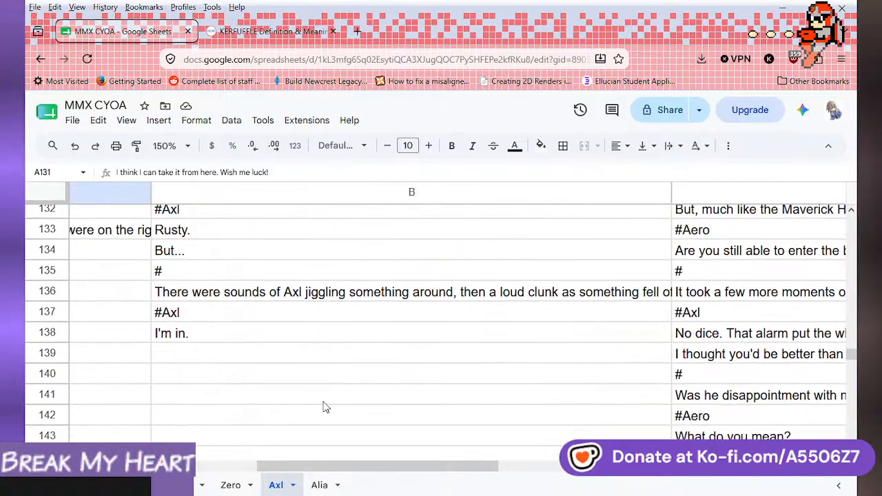
click(249, 360)
text(I think I can take it from here. Wish me luck!)
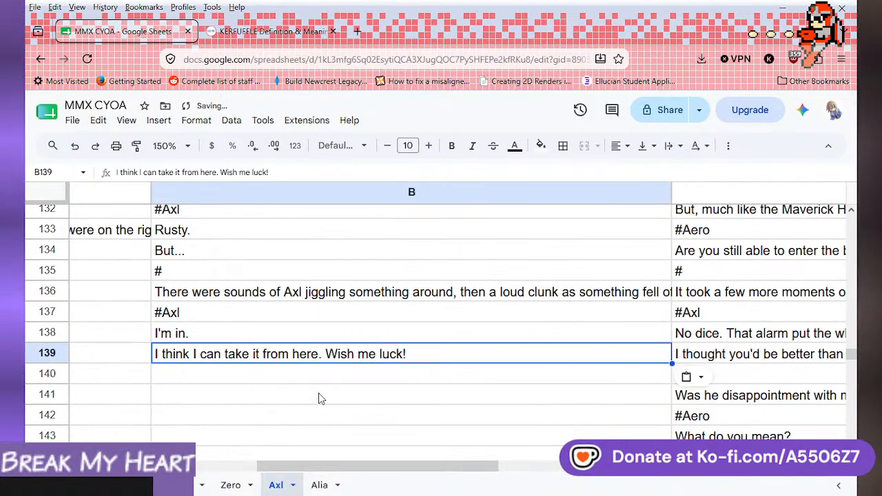
- Compare the good front-door ending in column A with the last good back-door lines in column B
click(299, 374)
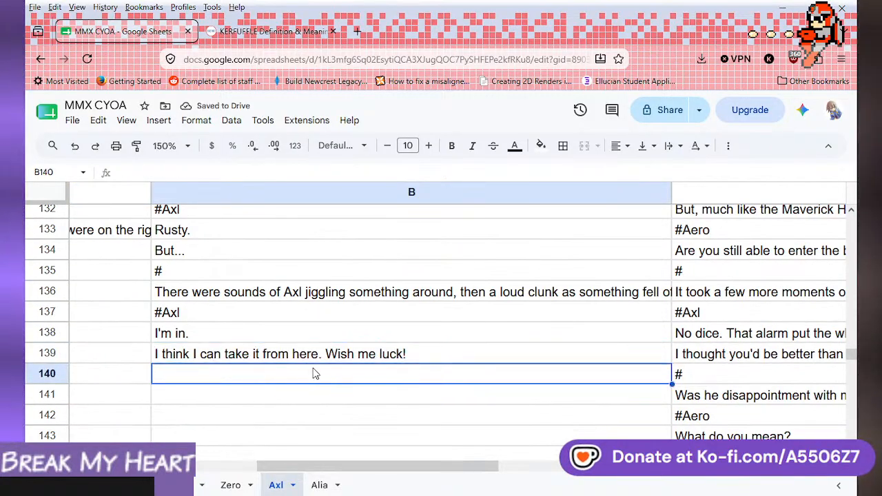
click(252, 338)
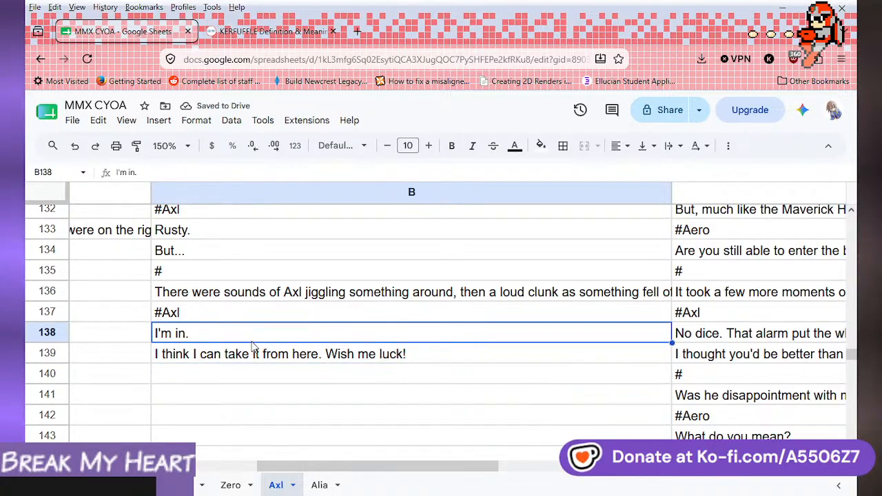
click(254, 354)
drag(313, 466, 141, 468)
scroll(174, 403, up, 3)
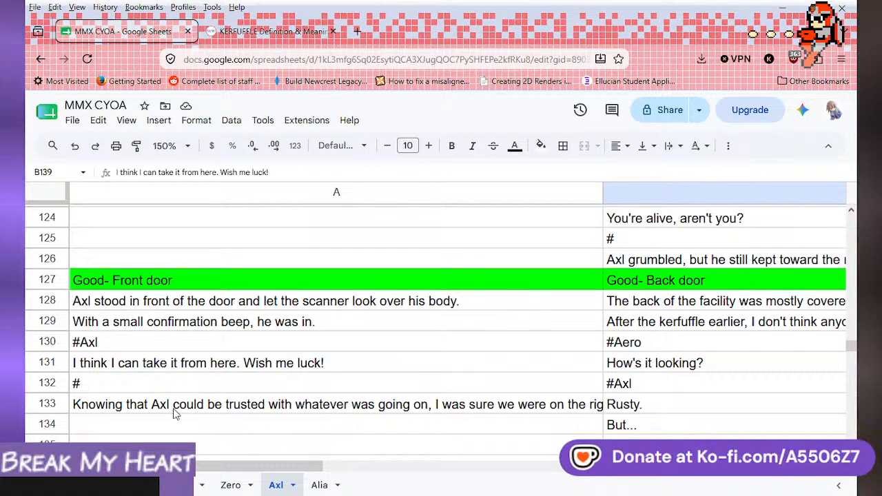
scroll(173, 413, down, 2)
drag(200, 468, 346, 491)
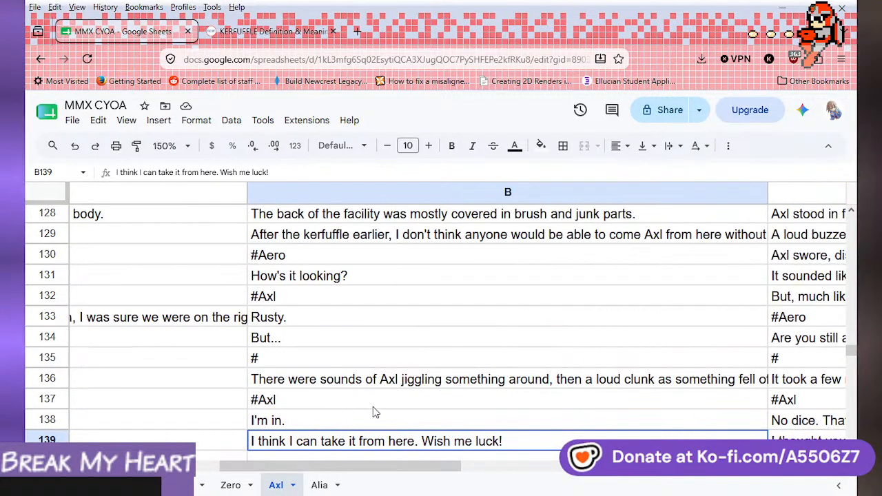
- Change the line in B138 to "I'm in!" and add a "#" marker in B140
scroll(388, 332, down, 2)
double_click(334, 333)
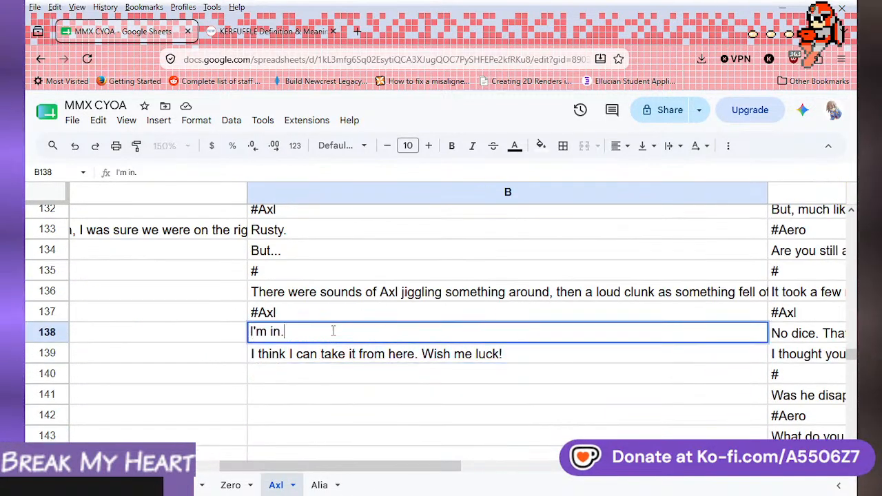
text(!)
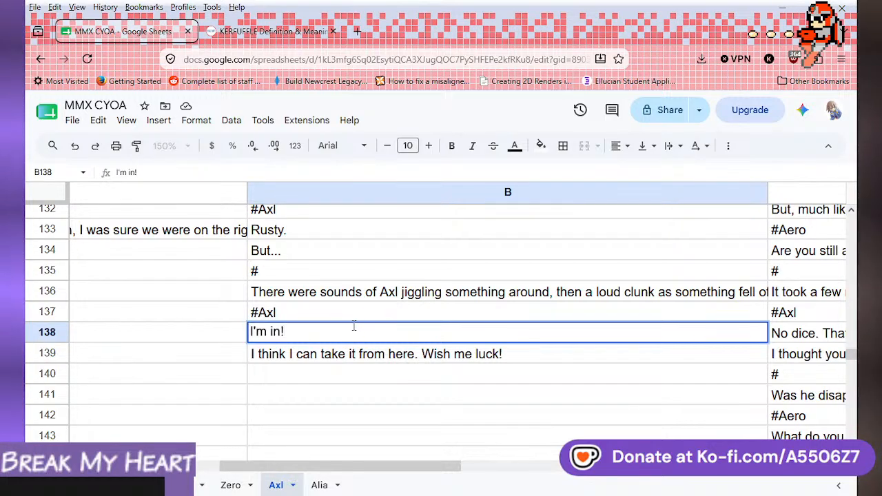
click(337, 381)
text(#)
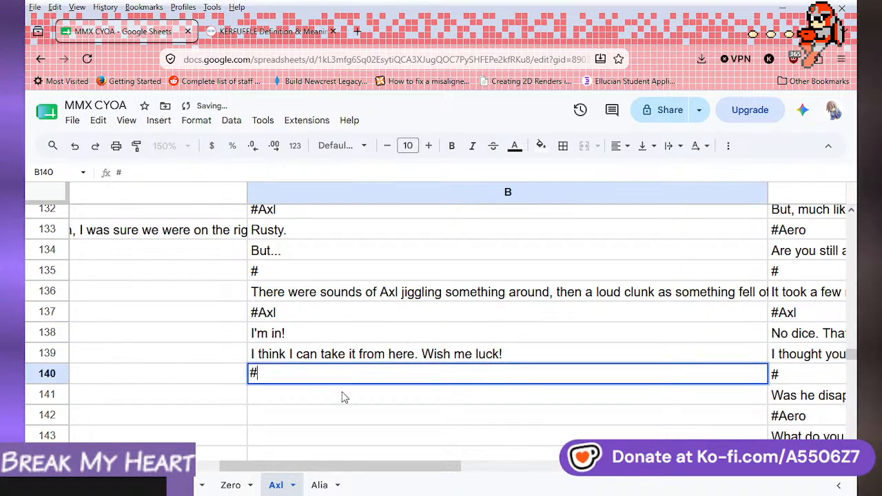
key(Return)
- Copy the closing line "Knowing that Axl could be trusted..." from A133 into B141
scroll(398, 474, left, 5)
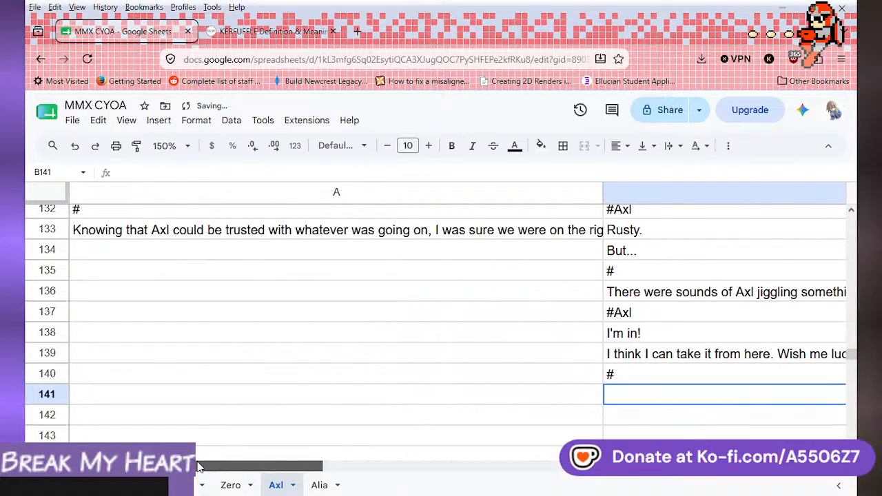
scroll(261, 445, up, 2)
click(257, 317)
key(ctrl+c)
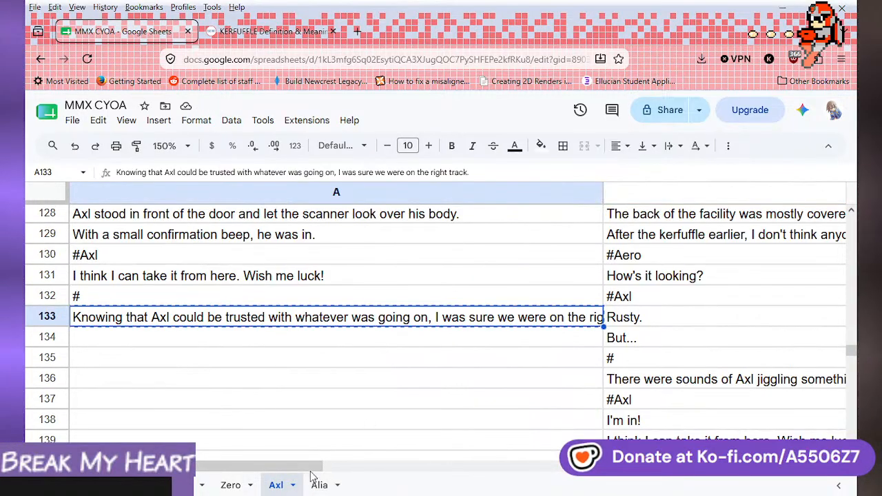
drag(313, 465, 412, 466)
scroll(412, 465, down, 2)
click(385, 402)
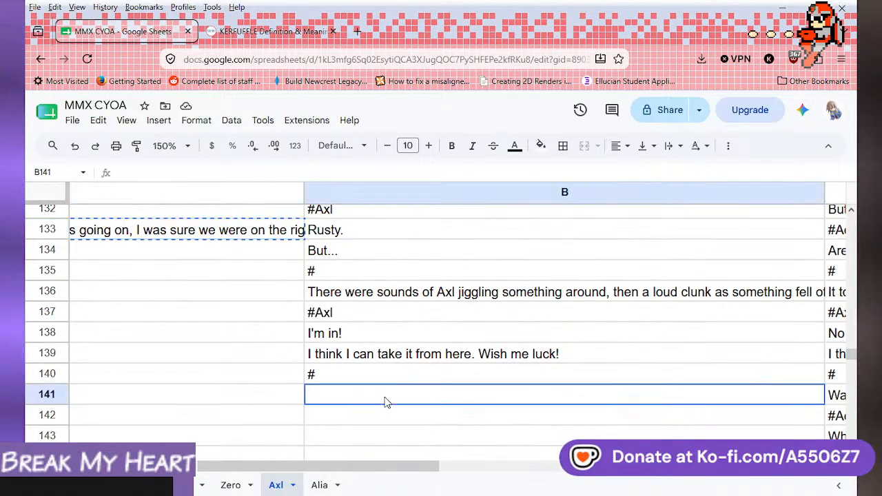
key(ctrl+v)
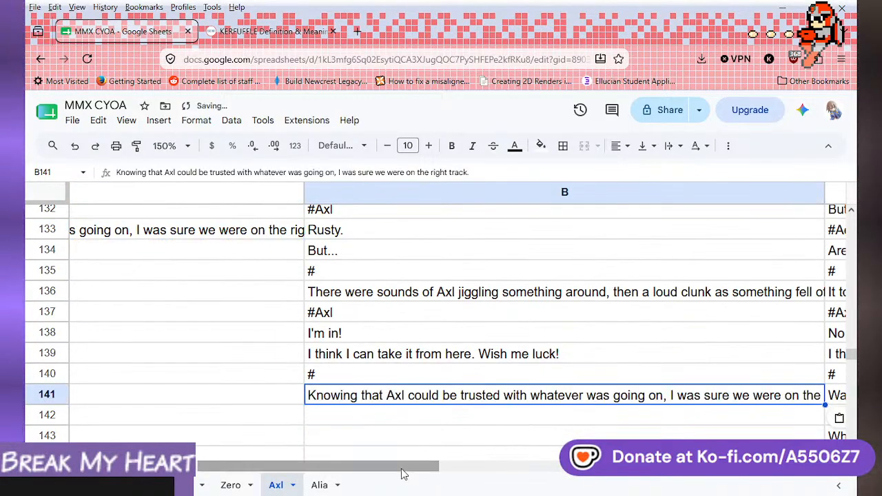
- Review the dialogue under the "Good- Front door" and "Good- Back door" headings from row 127 down
drag(404, 469, 348, 431)
scroll(348, 432, up, 4)
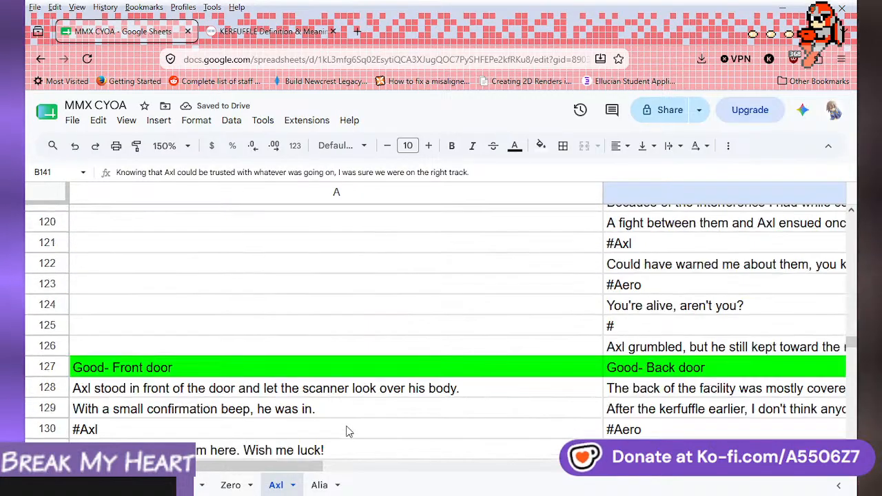
scroll(347, 431, down, 3)
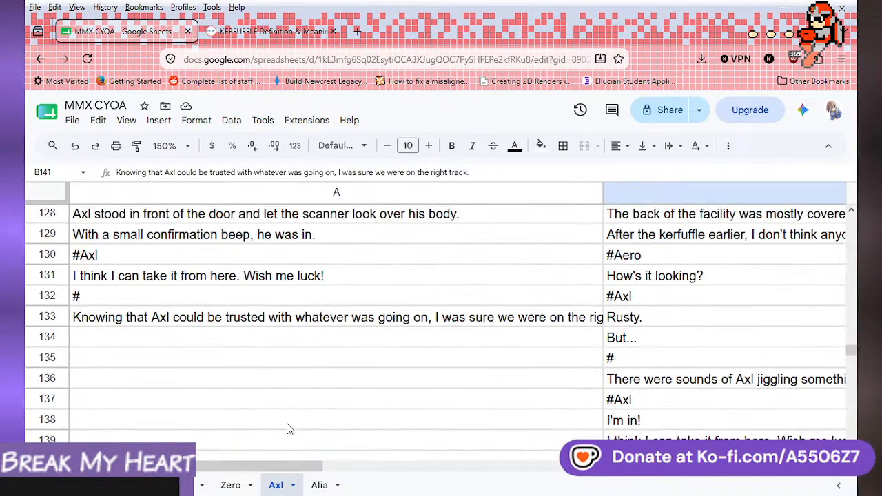
drag(303, 483, 481, 479)
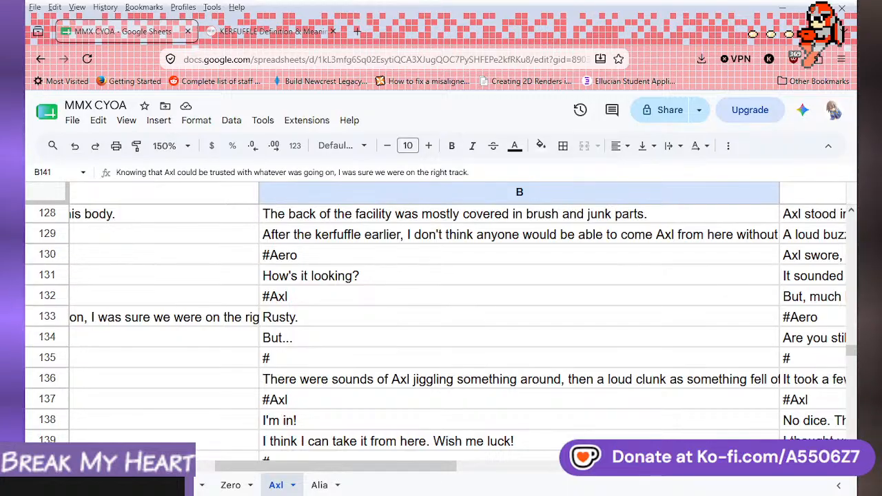
key(Up)
key(Up)
scroll(548, 377, down, 2)
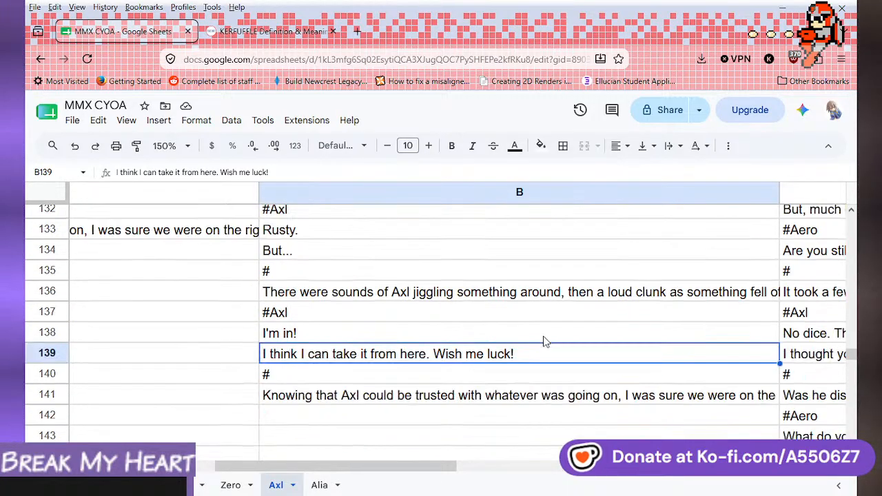
scroll(544, 341, down, 2)
click(512, 331)
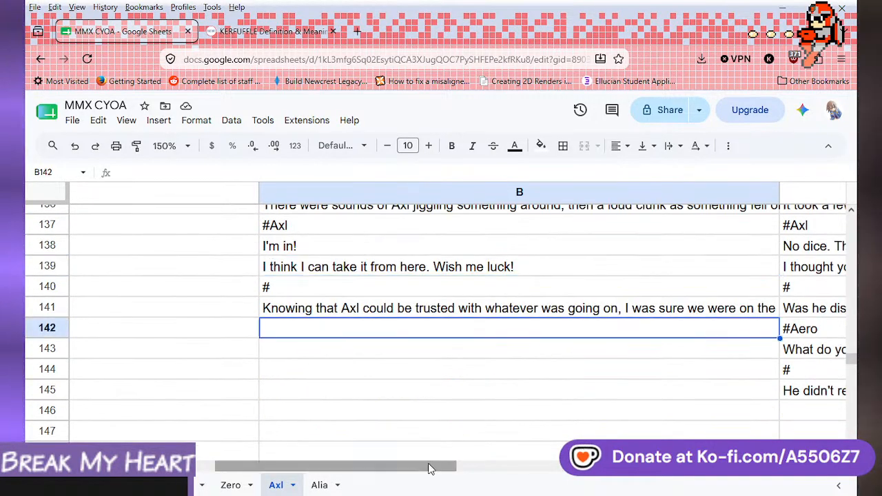
drag(430, 469, 469, 469)
scroll(448, 420, up, 2)
scroll(448, 420, up, 4)
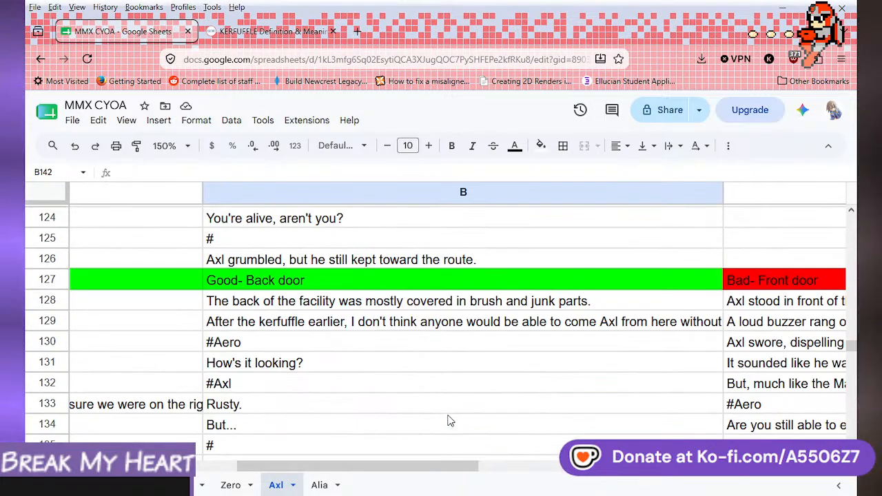
scroll(448, 421, down, 2)
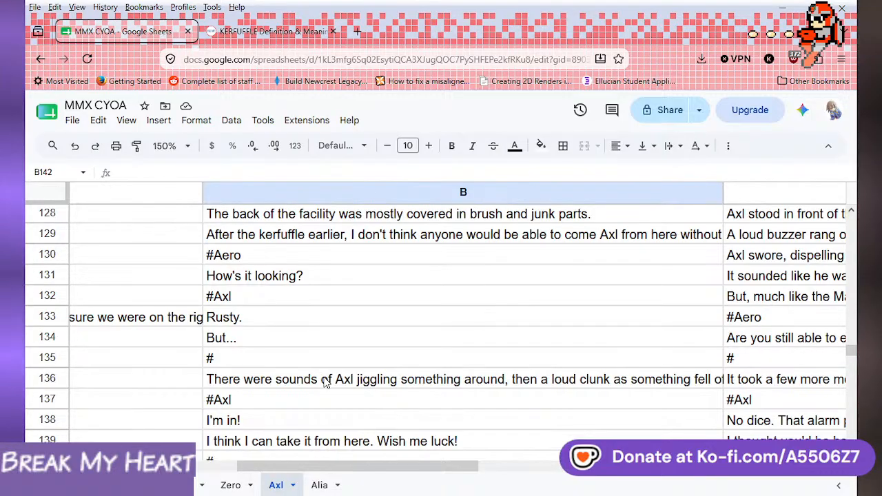
- Copy the opening back door dialogue from B128:B135 into the "Bad- Back door" column, starting at D128
click(304, 353)
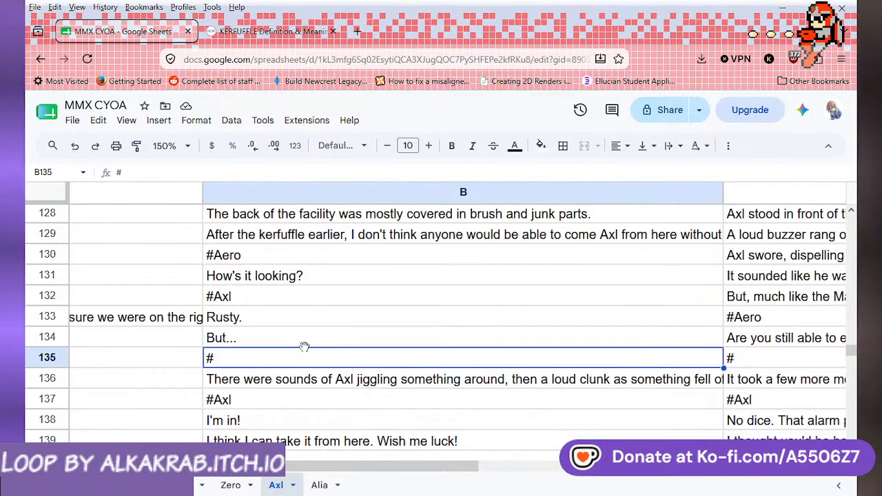
shift+click(357, 219)
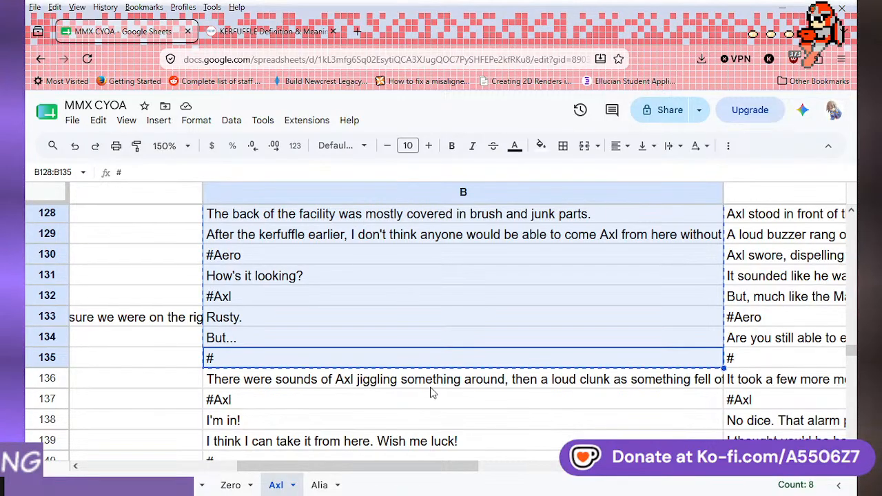
drag(433, 472, 586, 472)
click(503, 211)
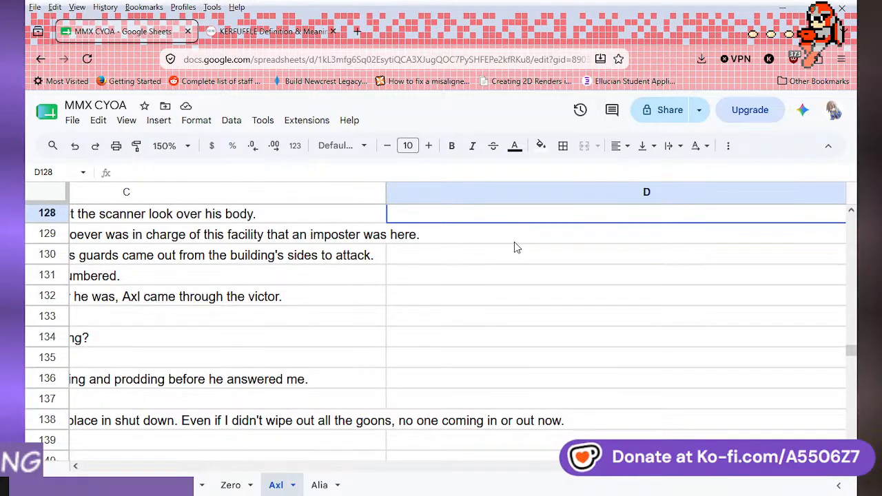
scroll(514, 247, up, 2)
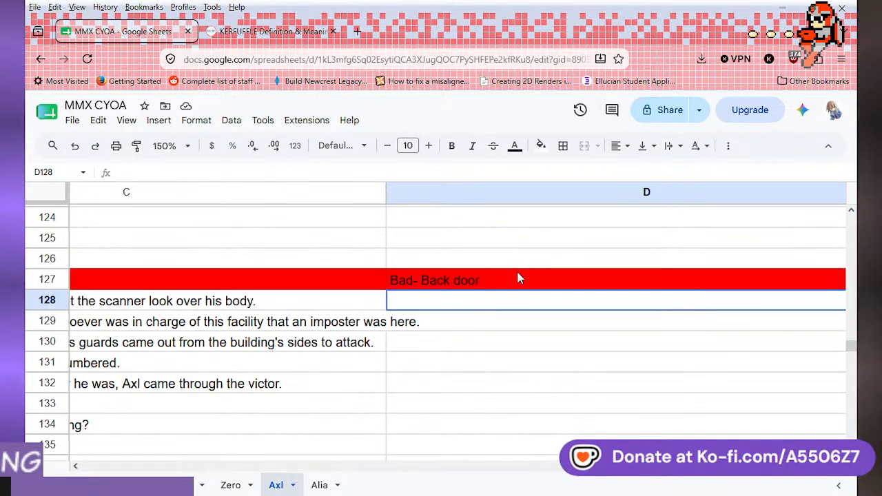
key(ctrl+v)
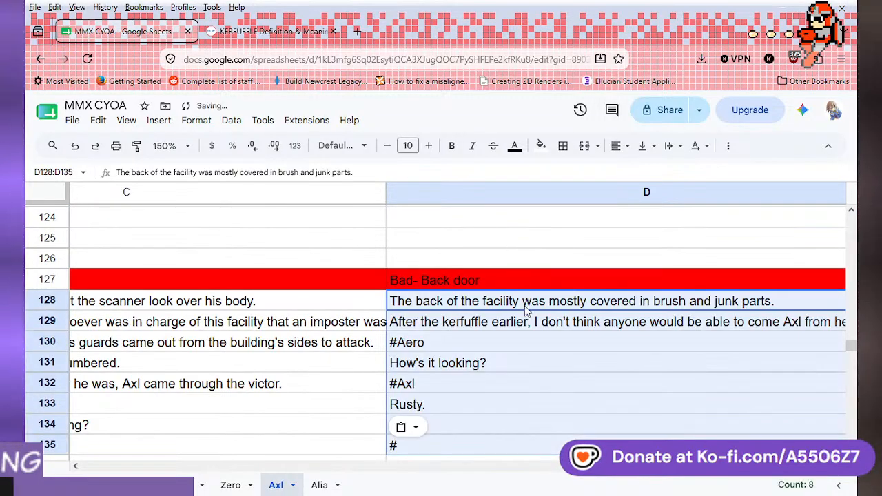
scroll(525, 310, down, 2)
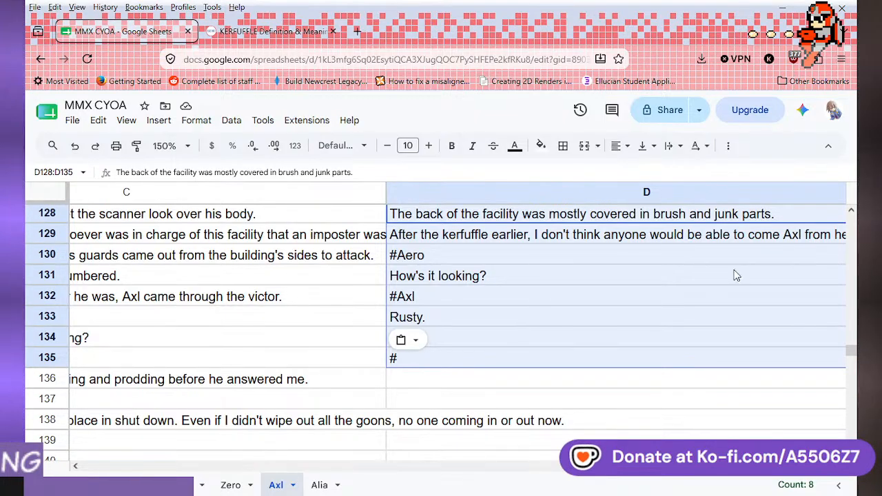
- Enter the partial line "Axl made sounds of" in D136 below the copied dialogue
click(590, 386)
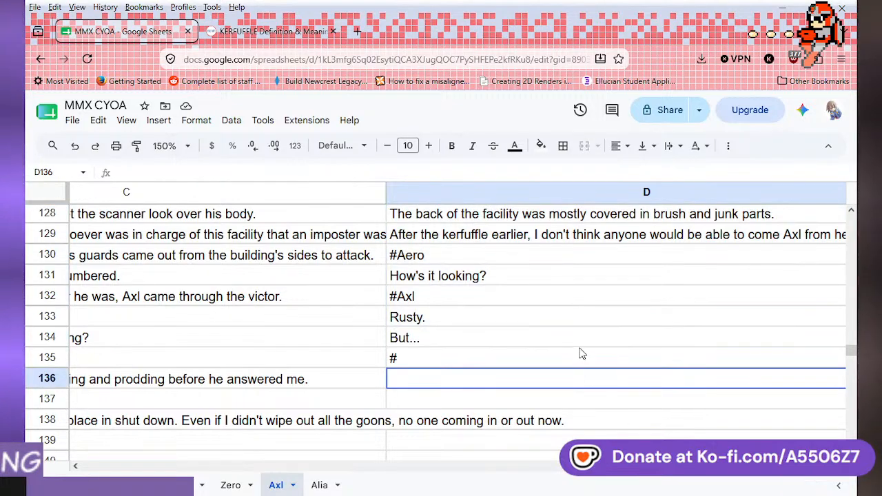
scroll(580, 353, up, 1)
scroll(580, 354, down, 1)
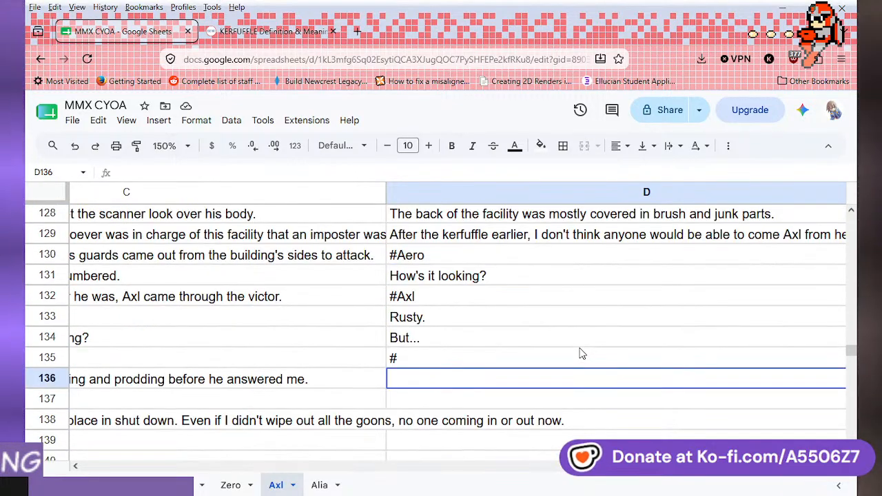
scroll(580, 353, up, 2)
scroll(581, 352, down, 2)
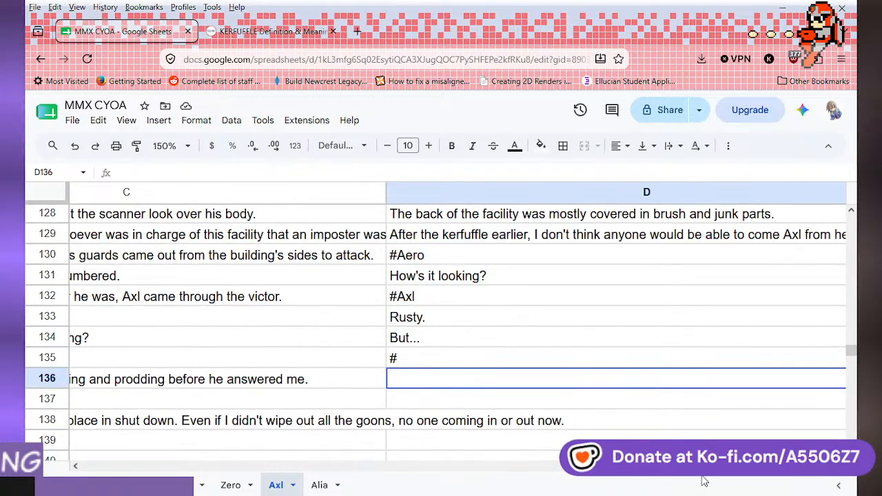
scroll(704, 481, right, 2)
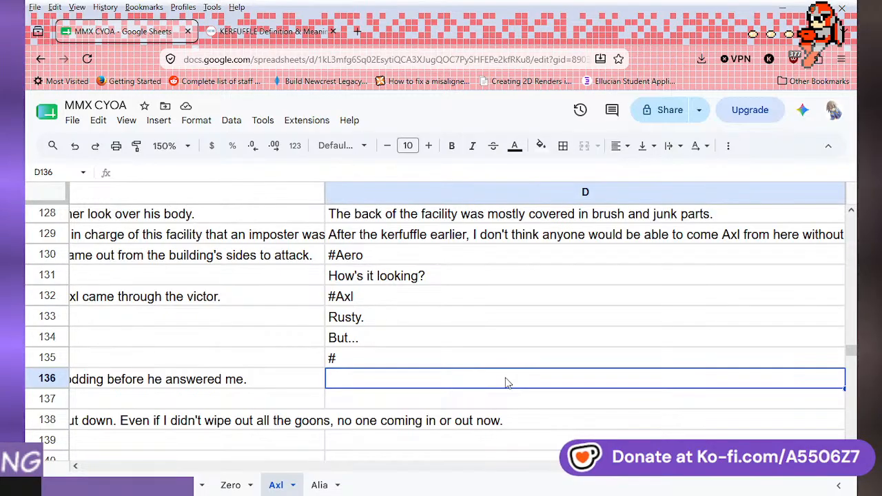
text(Axl )
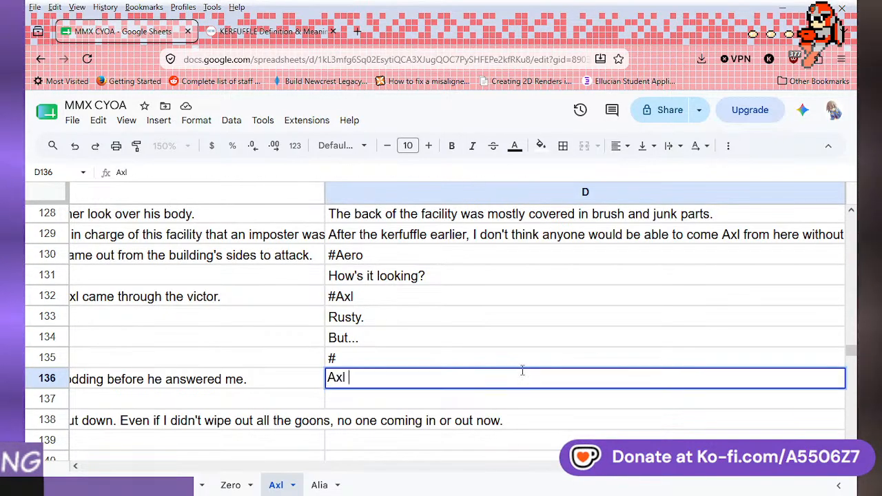
text(made sounds o)
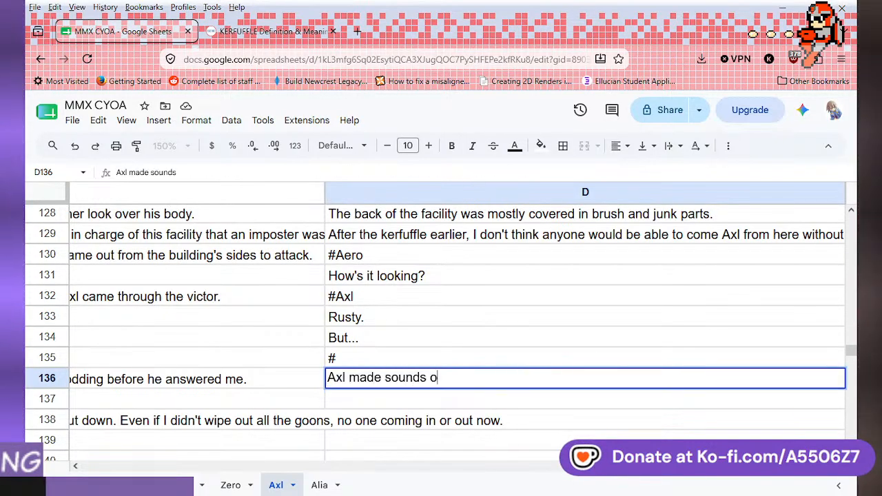
text(f)
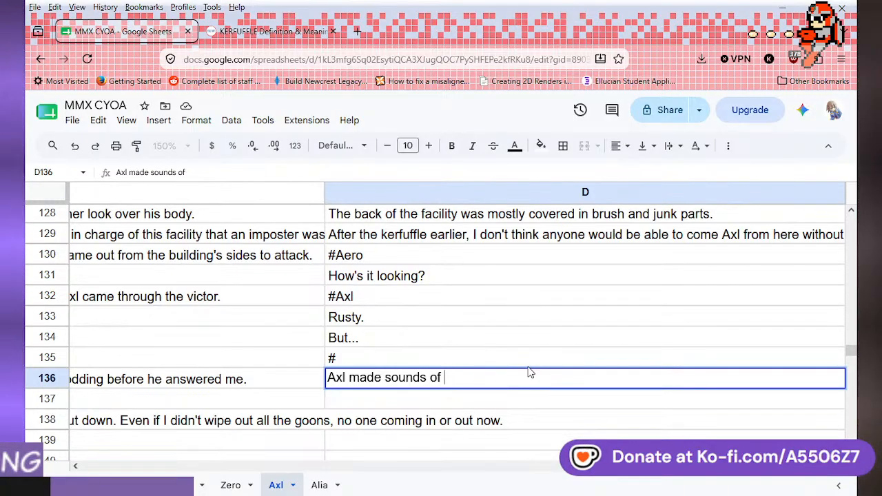
click(561, 406)
- Review the earlier dialogue under the "Stay armed" heading in column B, rows 34 to 56
drag(571, 466, 394, 465)
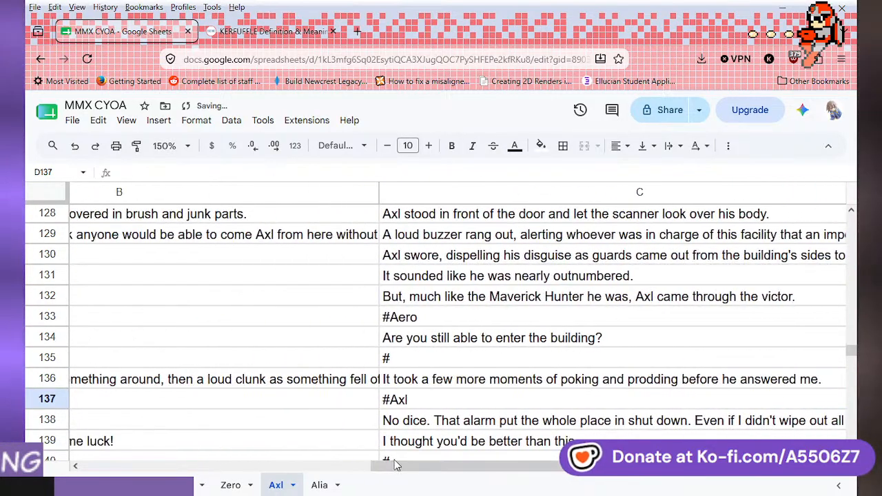
scroll(383, 426, up, 12)
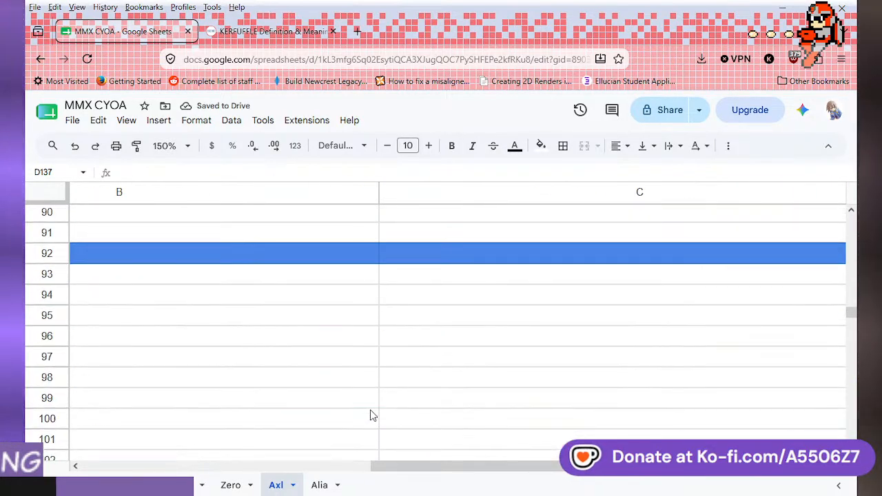
scroll(370, 415, up, 4)
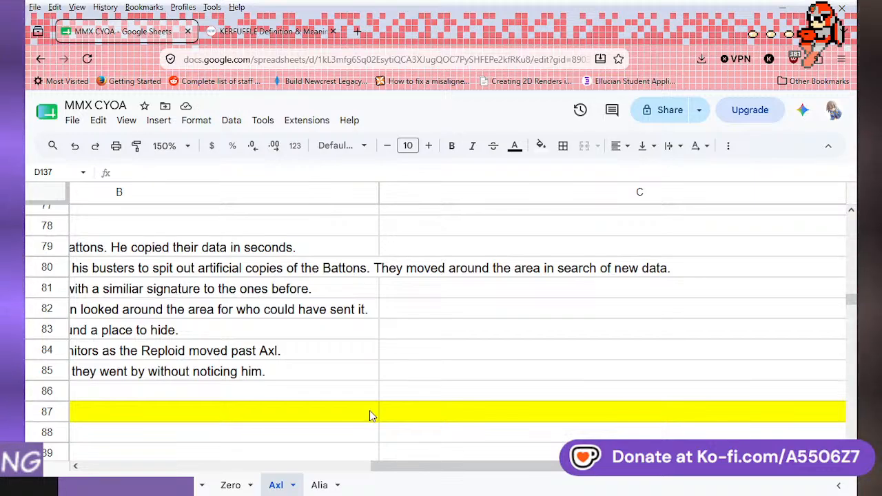
scroll(370, 413, up, 11)
scroll(370, 416, up, 7)
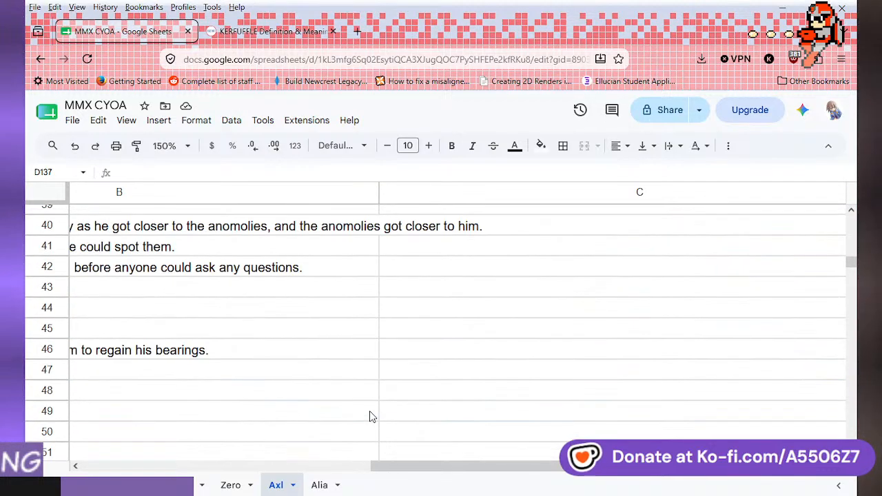
scroll(367, 416, up, 7)
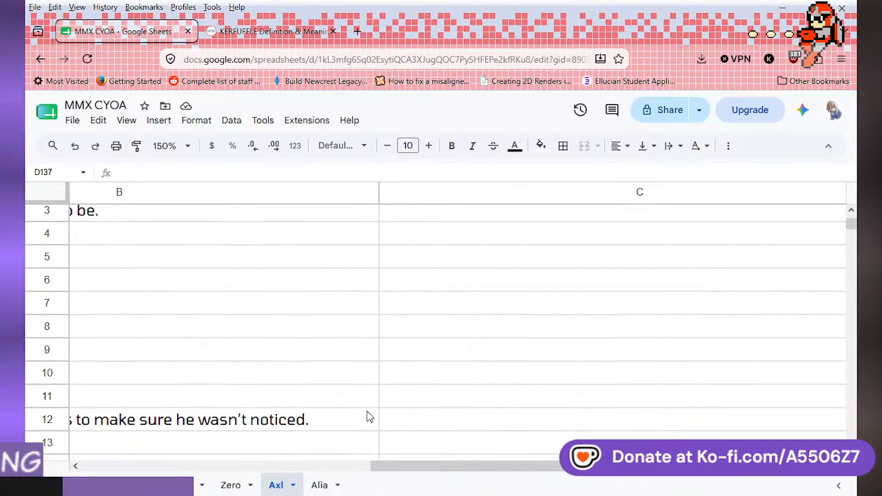
drag(431, 463, 246, 456)
scroll(351, 337, down, 16)
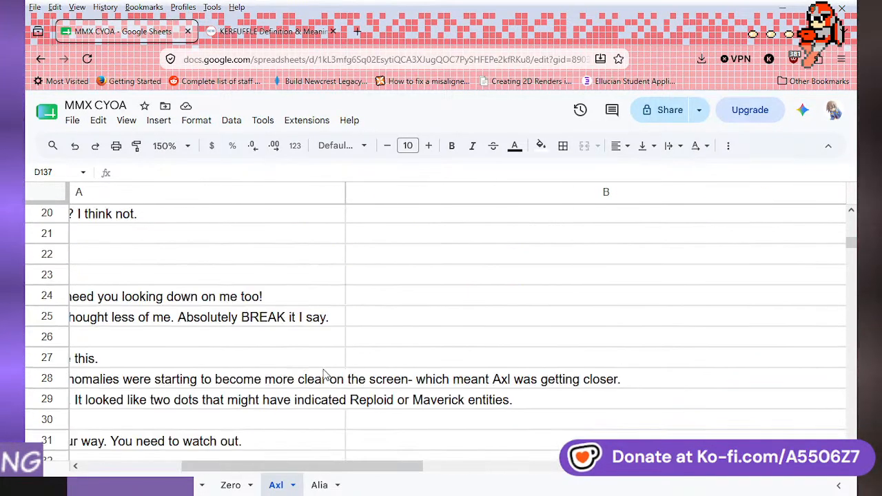
scroll(351, 337, up, 2)
scroll(352, 337, up, 6)
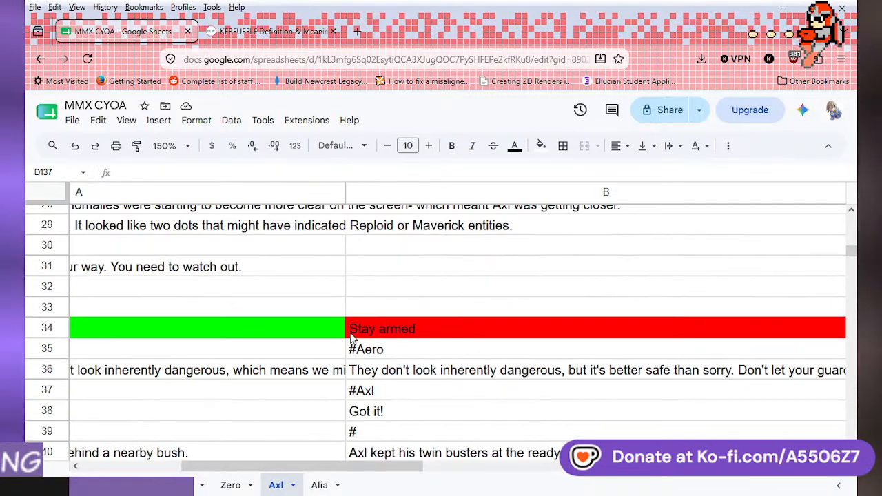
scroll(352, 337, down, 3)
scroll(352, 338, up, 2)
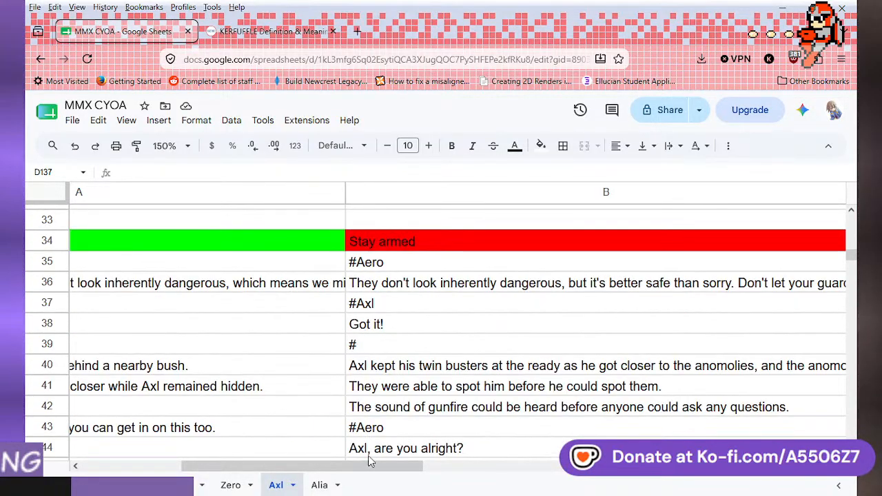
drag(370, 461, 455, 460)
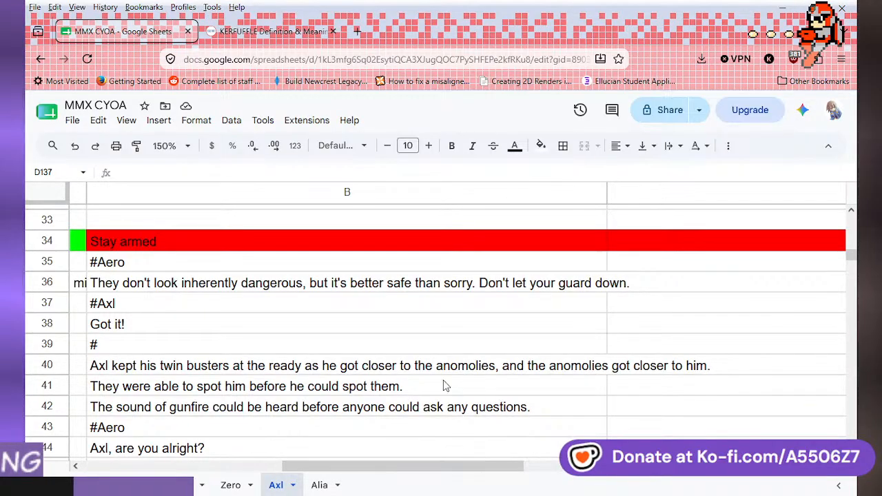
scroll(445, 386, down, 3)
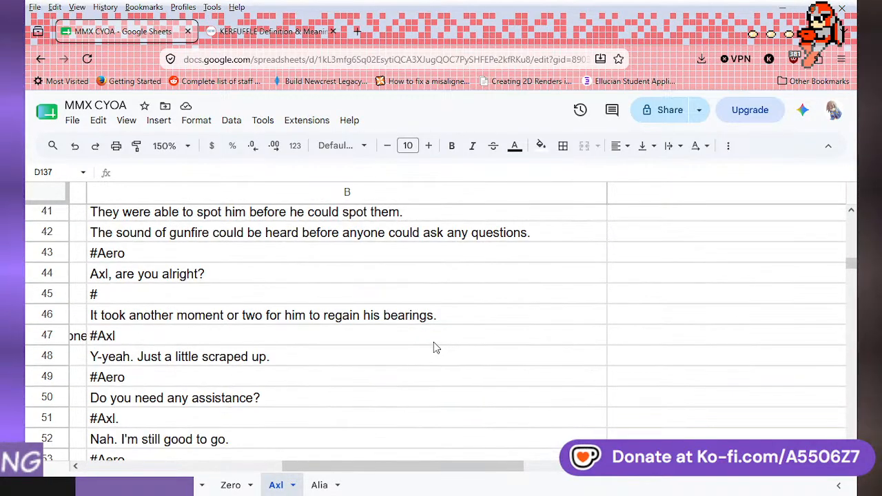
scroll(437, 358, down, 3)
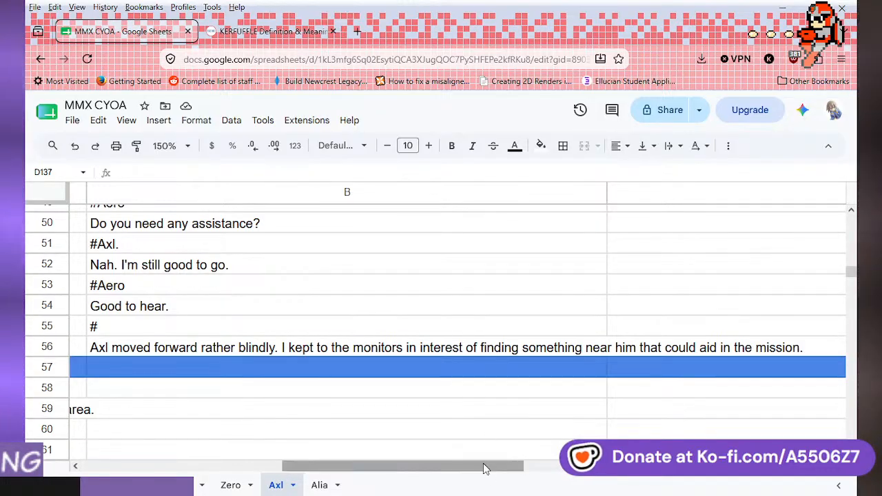
- Review the dialogue under the "Don't Camo" heading at row 107 and the back door headings at row 127
drag(485, 468, 284, 468)
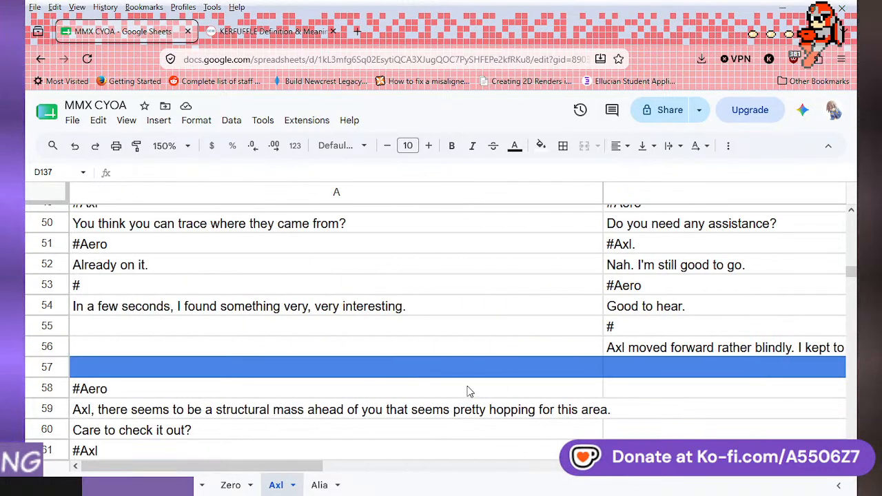
scroll(467, 392, down, 5)
drag(318, 469, 486, 468)
scroll(410, 372, down, 20)
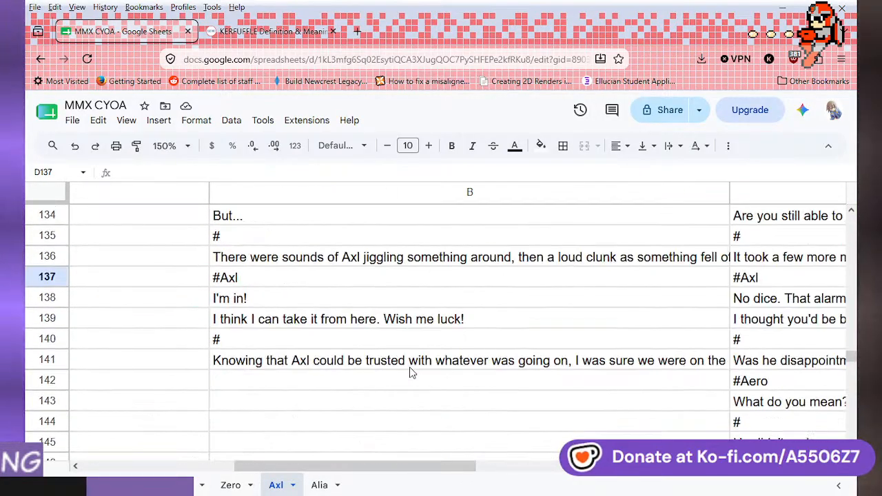
scroll(410, 372, up, 4)
scroll(405, 368, up, 4)
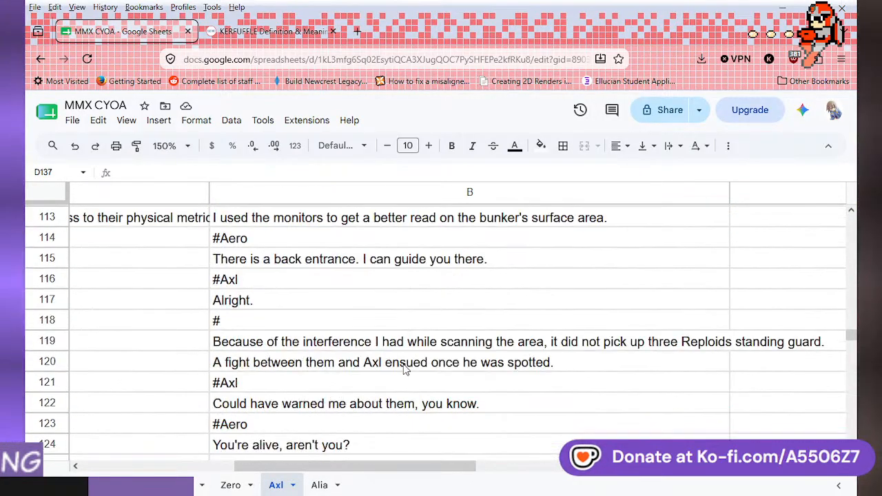
scroll(404, 367, down, 4)
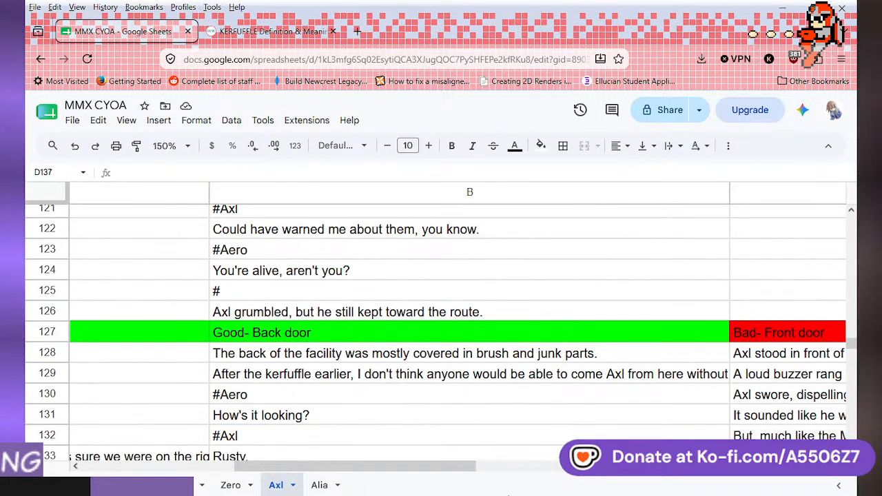
drag(463, 466, 850, 488)
scroll(563, 420, down, 2)
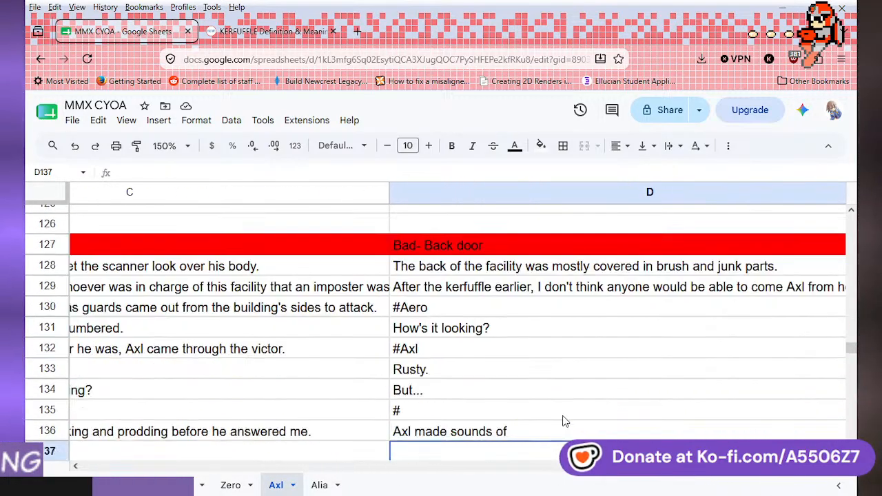
scroll(563, 421, down, 2)
scroll(563, 420, up, 2)
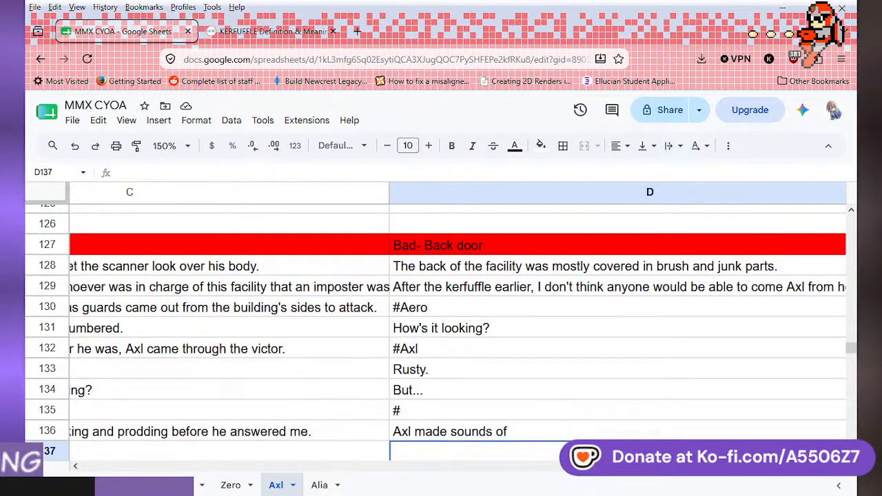
drag(679, 466, 303, 466)
scroll(324, 440, up, 7)
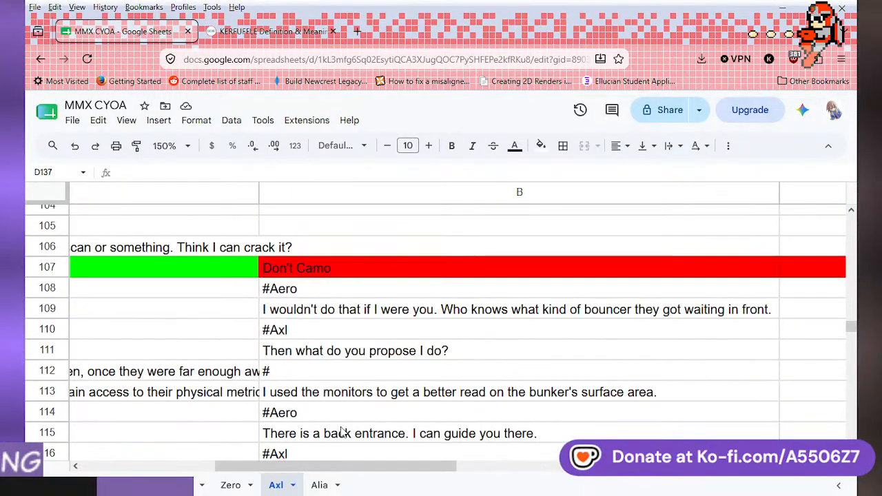
scroll(343, 432, up, 6)
scroll(345, 430, down, 6)
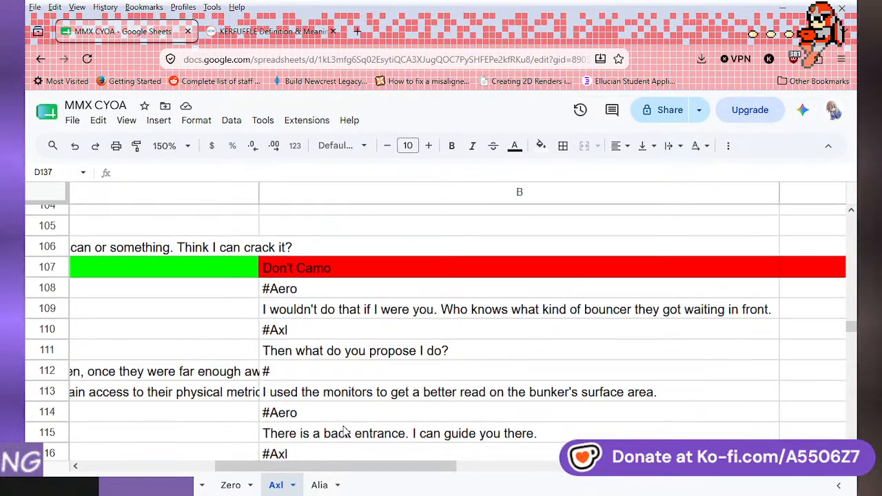
scroll(422, 365, down, 2)
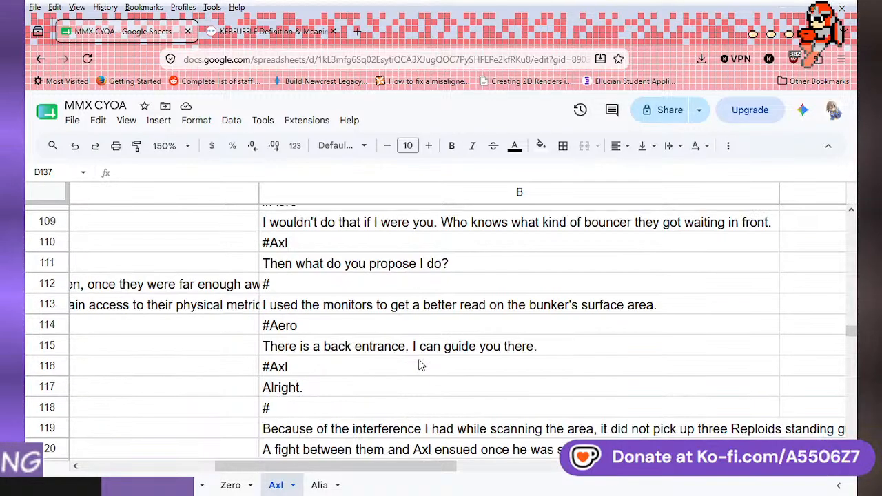
scroll(422, 360, up, 2)
scroll(442, 455, right, 2)
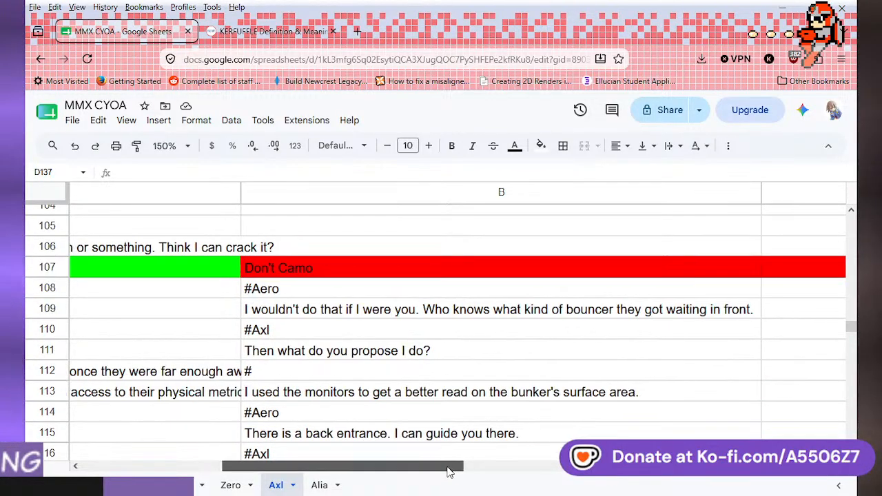
- Check the "Copy Battons" dialogue from row 67 and reread the "Stay armed" dialogue in column B
scroll(441, 397, up, 10)
scroll(442, 398, up, 3)
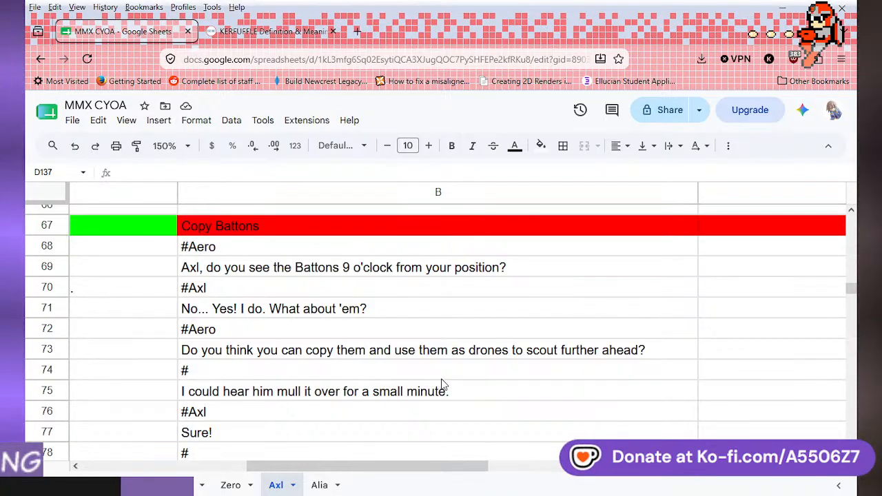
scroll(443, 385, up, 7)
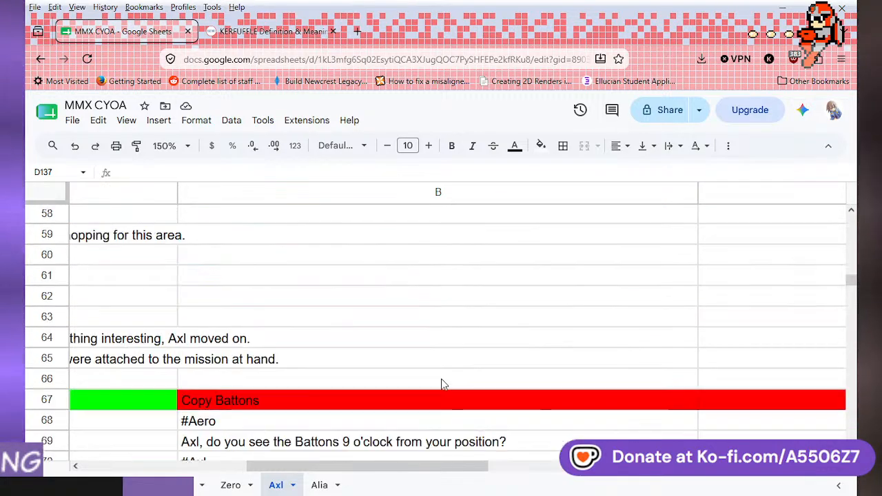
scroll(443, 385, down, 1)
scroll(443, 384, up, 1)
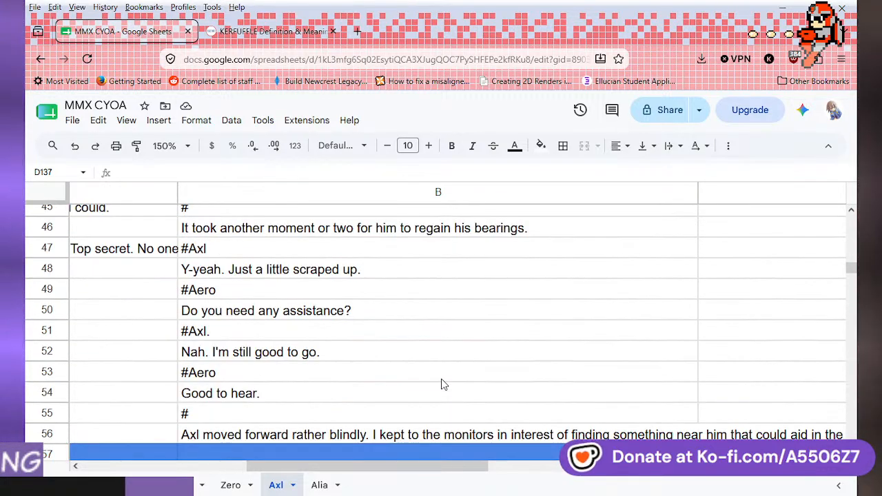
scroll(443, 384, up, 3)
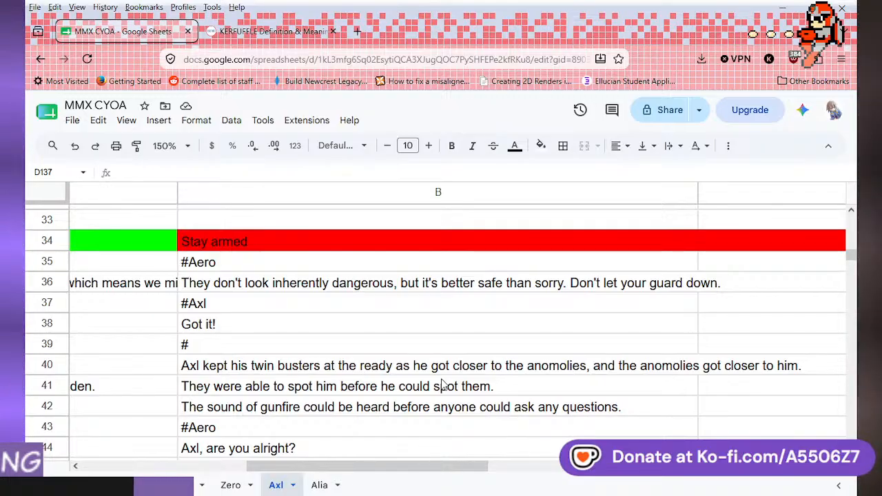
scroll(443, 385, down, 1)
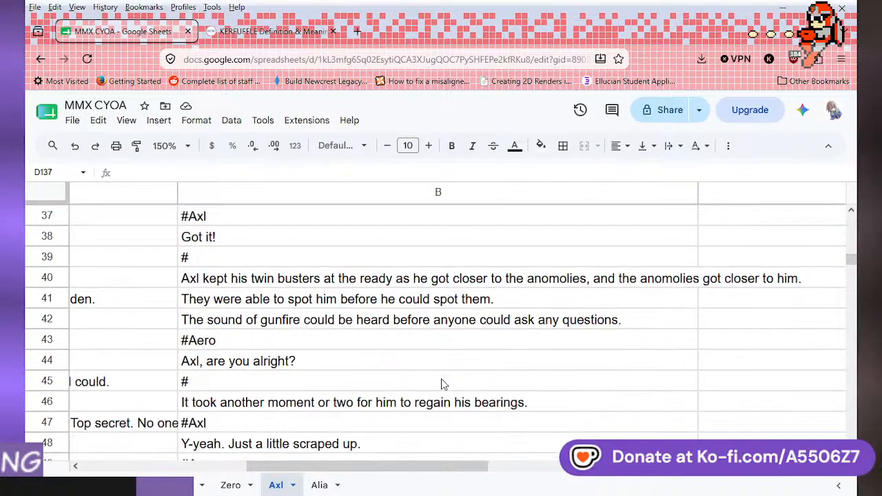
scroll(443, 385, up, 3)
scroll(443, 385, up, 2)
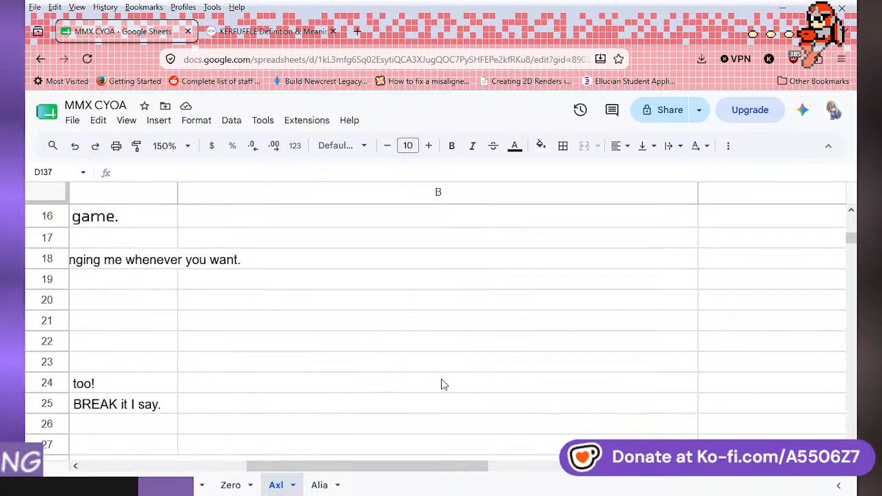
scroll(443, 384, up, 4)
scroll(443, 385, down, 10)
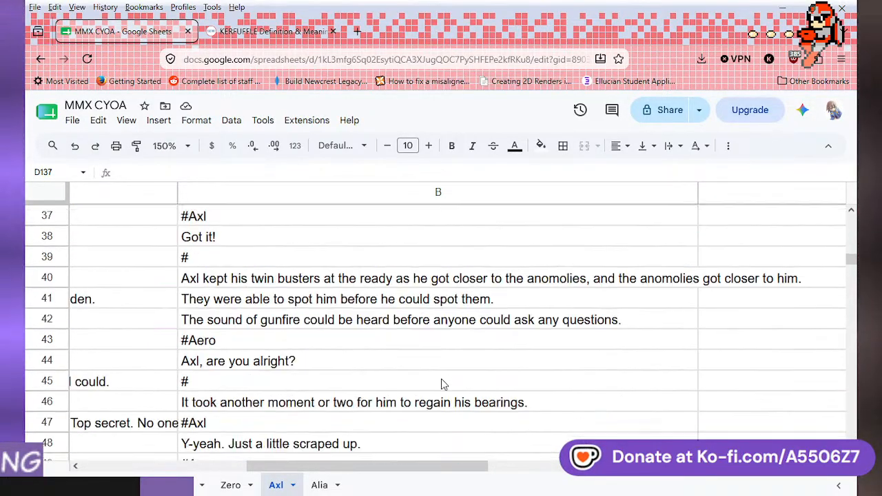
scroll(443, 385, up, 1)
scroll(443, 384, down, 20)
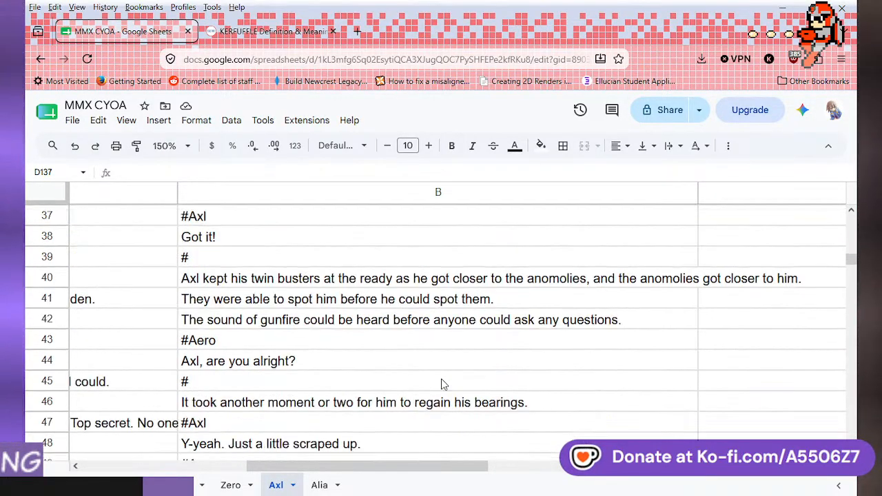
scroll(443, 385, up, 16)
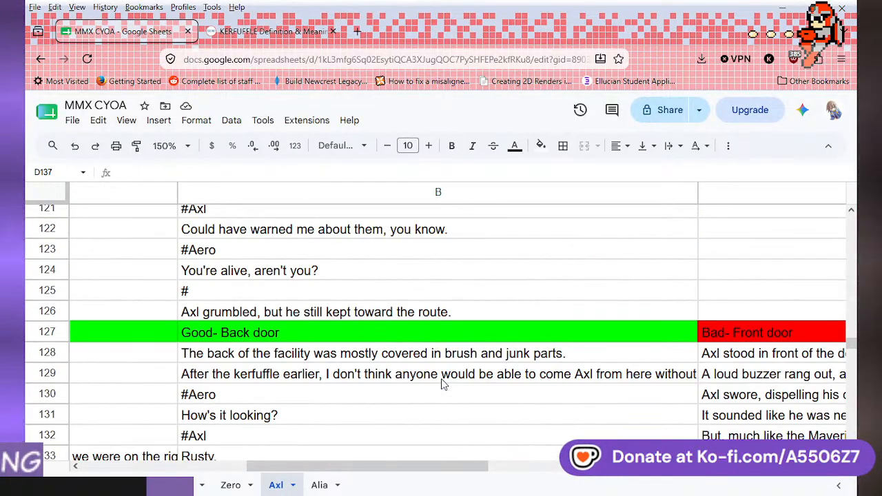
- Correct the second "disappointment" in C141 of the "Bad- Front door" column to "disappointed"
scroll(443, 385, down, 1)
drag(459, 458, 689, 478)
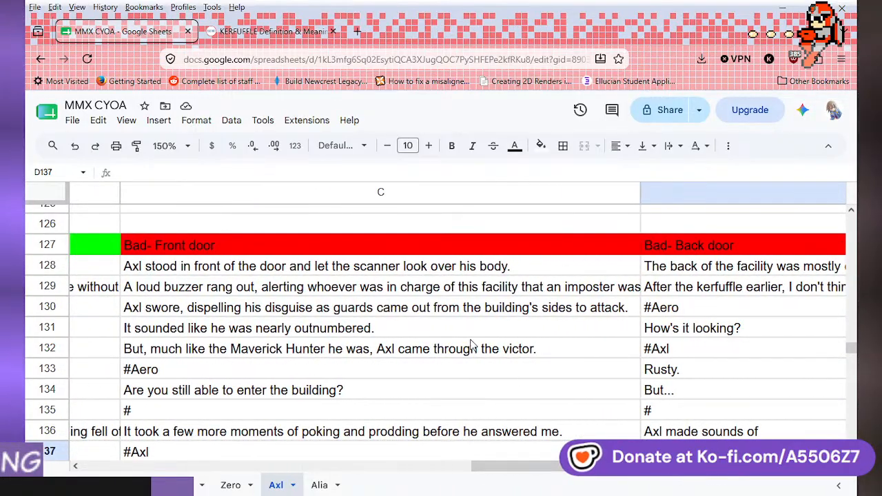
scroll(472, 344, down, 2)
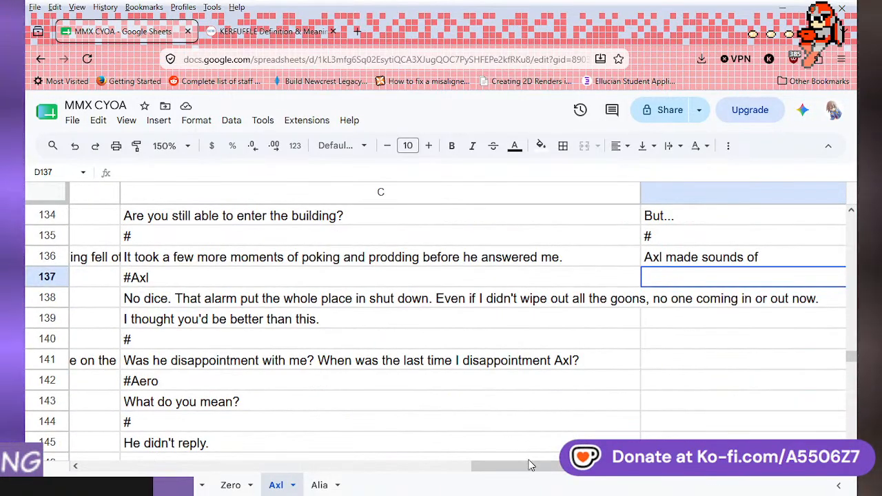
double_click(524, 360)
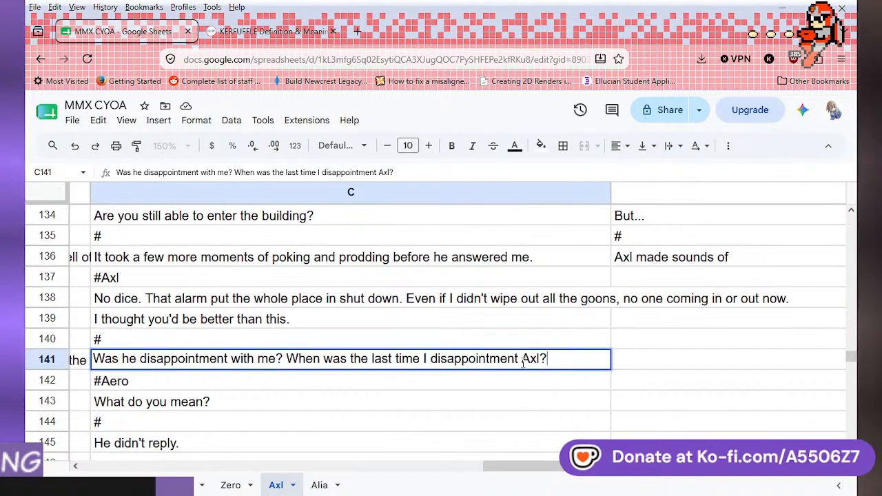
click(519, 359)
key(BackSpace)
key(BackSpace)
key(BackSpace)
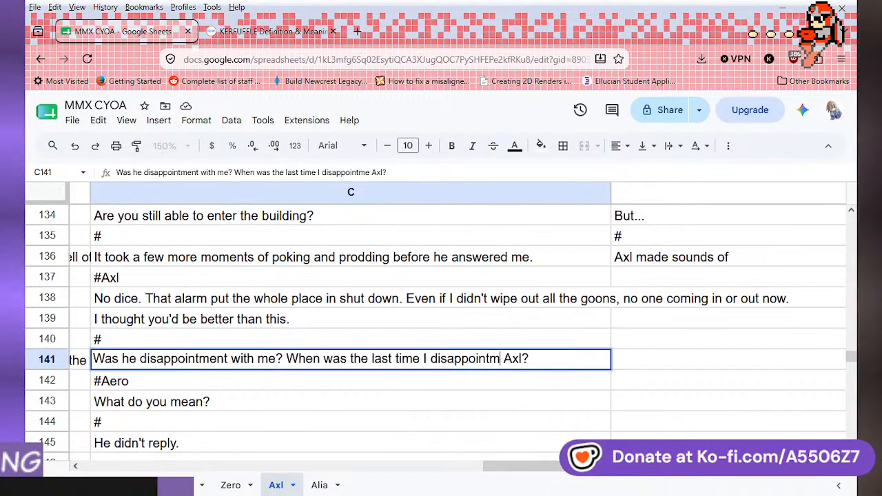
key(BackSpace)
key(BackSpace)
text(ted)
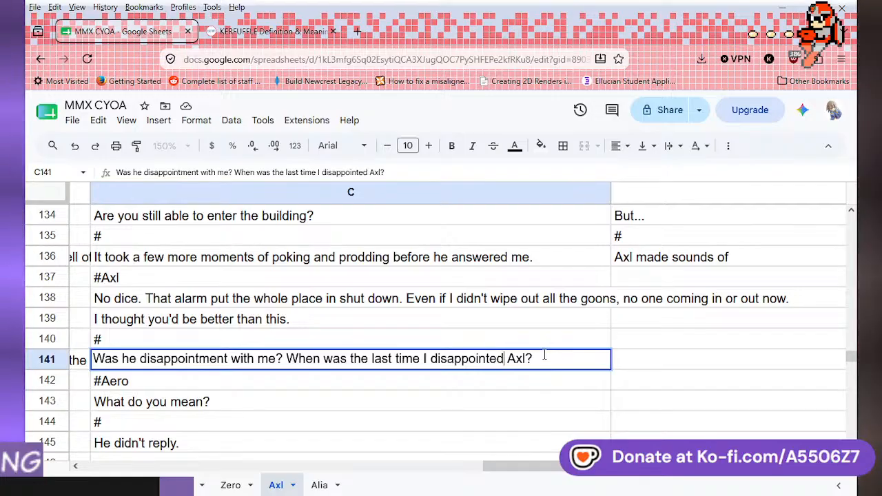
- Replace the unfinished line in D136 with "The sound of multiple buster rounds could be heard as Axl tried to break the door down."
key(Return)
scroll(545, 352, right, 5)
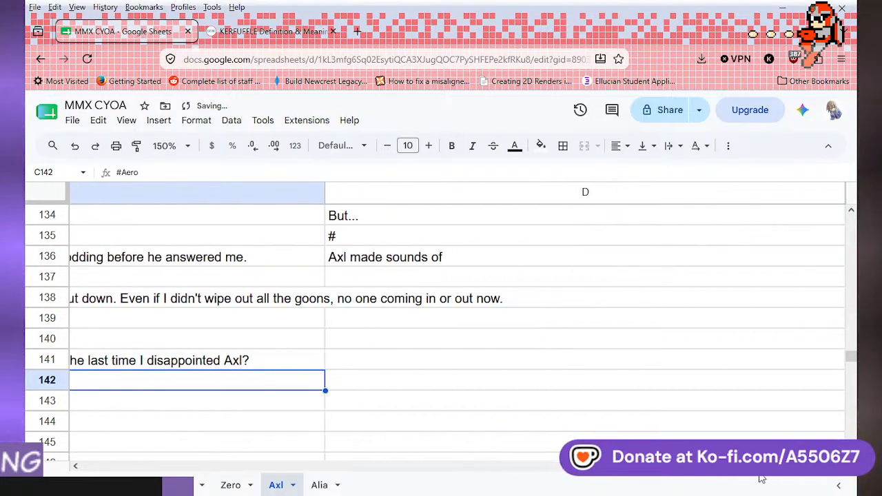
click(506, 256)
scroll(540, 356, up, 2)
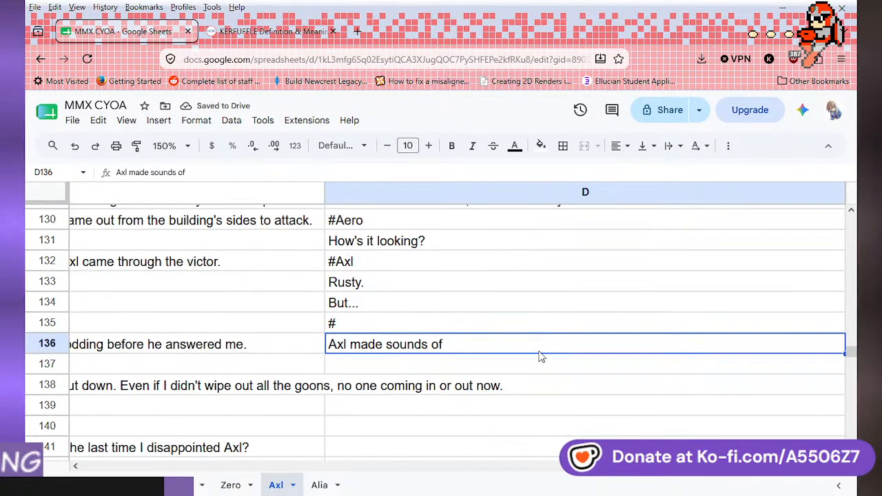
double_click(530, 347)
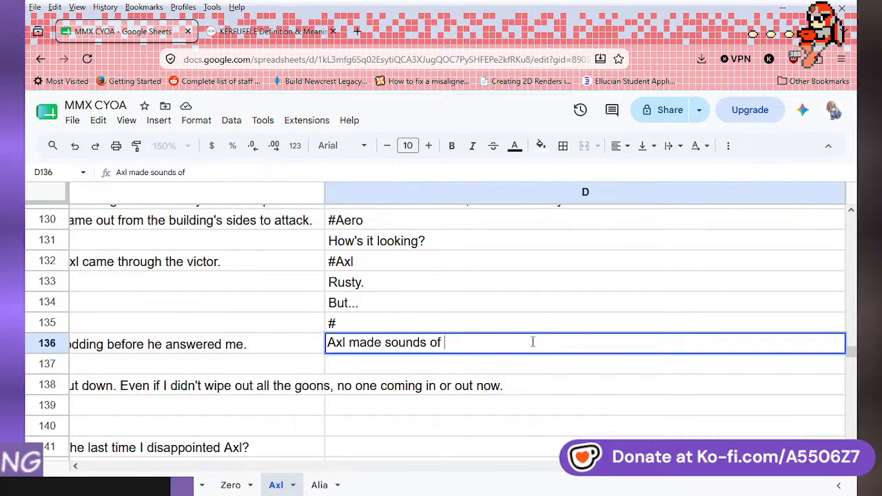
key(BackSpace)
key(BackSpace)
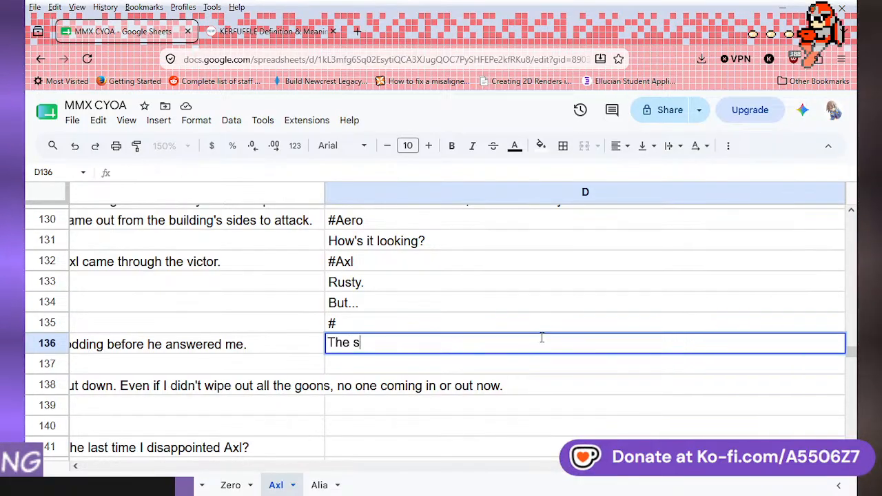
text(ound of bul)
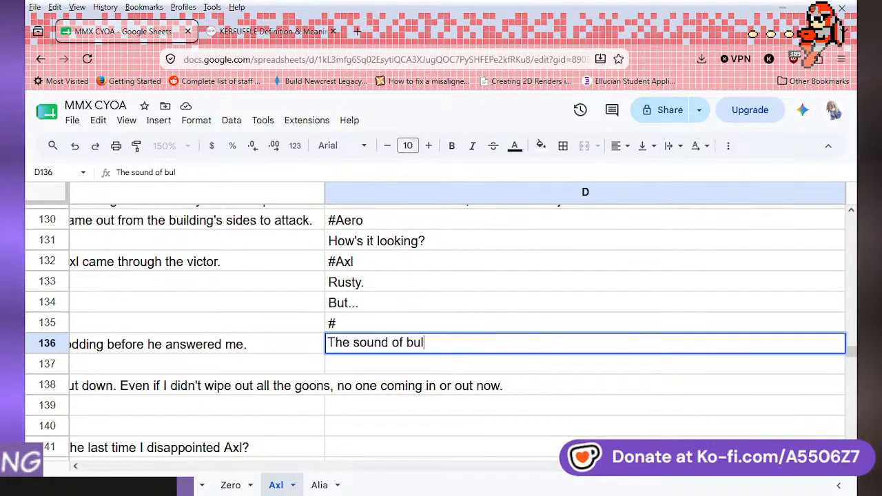
key(BackSpace)
key(BackSpace)
key(BackSpace)
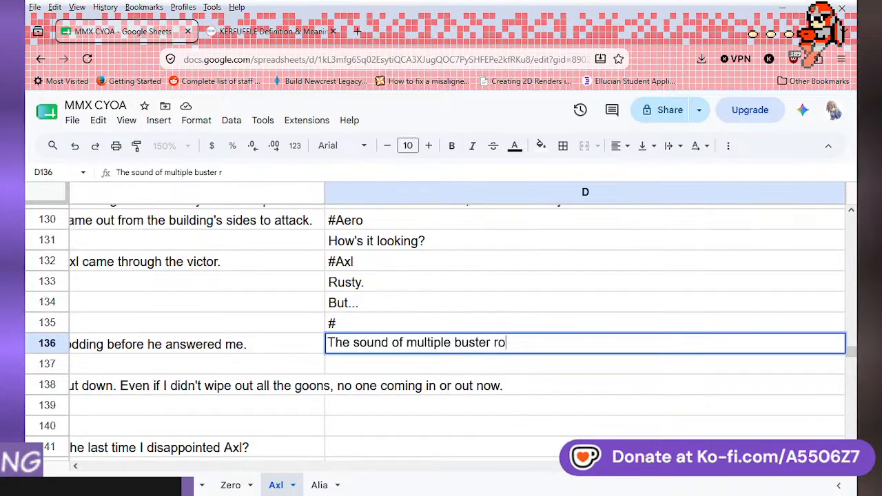
text(ds could be)
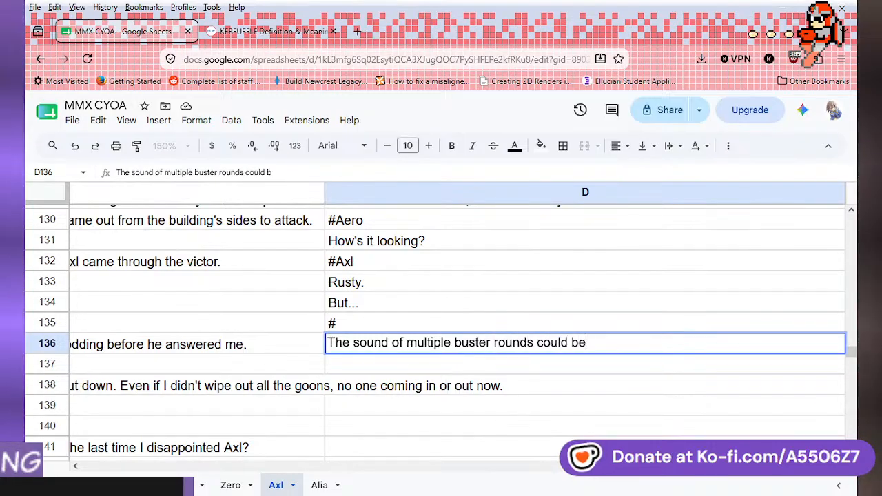
text( heard)
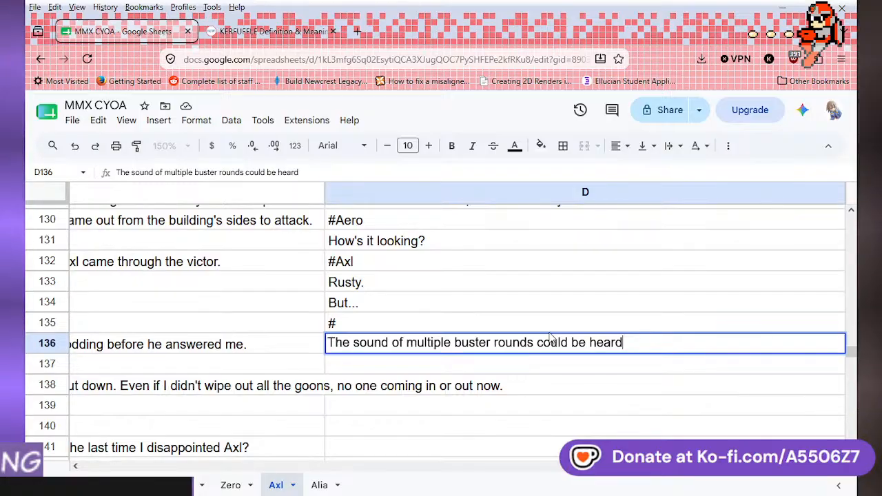
text(as Ax)
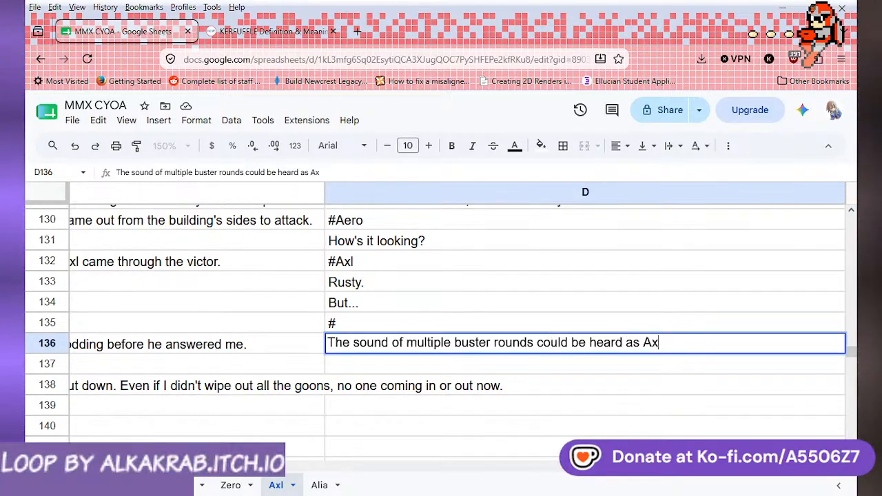
text(l tried to break )
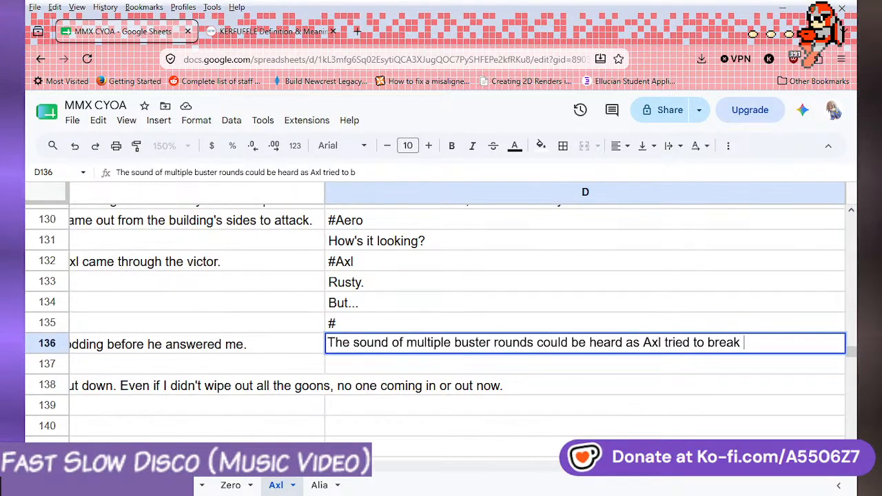
text(the door down.)
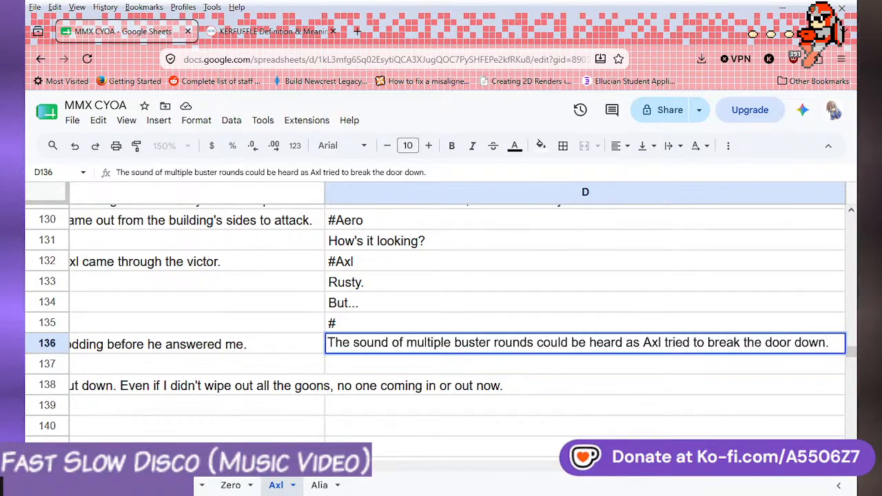
click(543, 373)
- Reread the dialogue under the "Bad- Back door" heading in column D, rows 127 to 136
scroll(550, 373, up, 2)
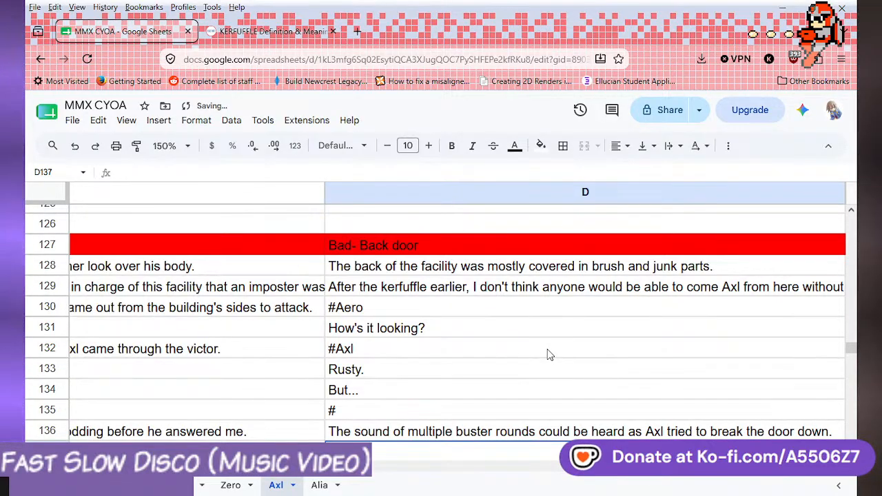
scroll(549, 355, down, 2)
scroll(549, 355, up, 2)
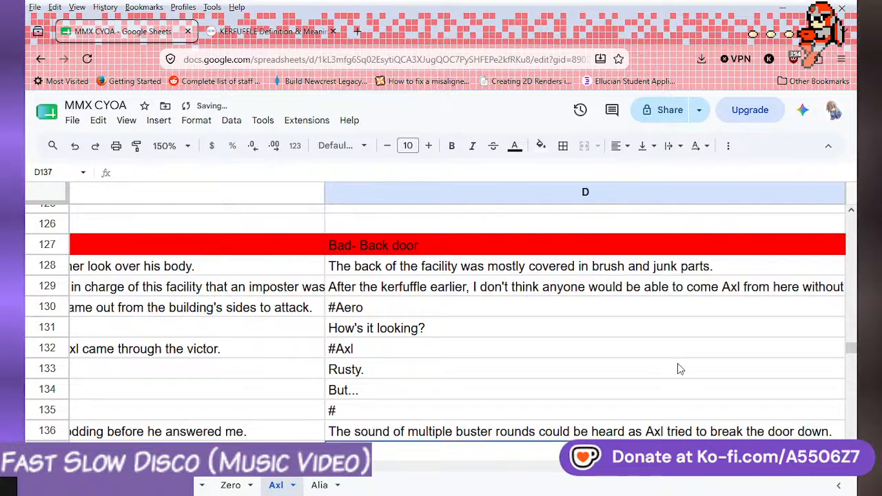
scroll(671, 361, down, 2)
scroll(662, 352, up, 2)
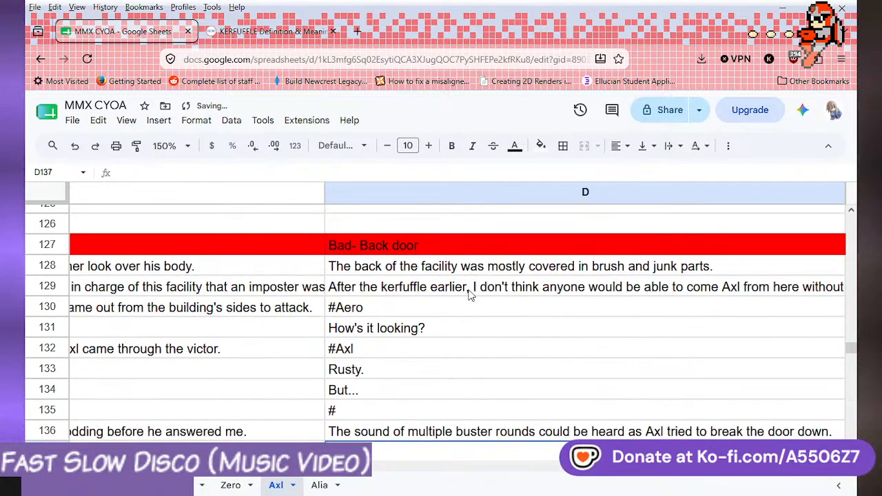
scroll(463, 308, down, 4)
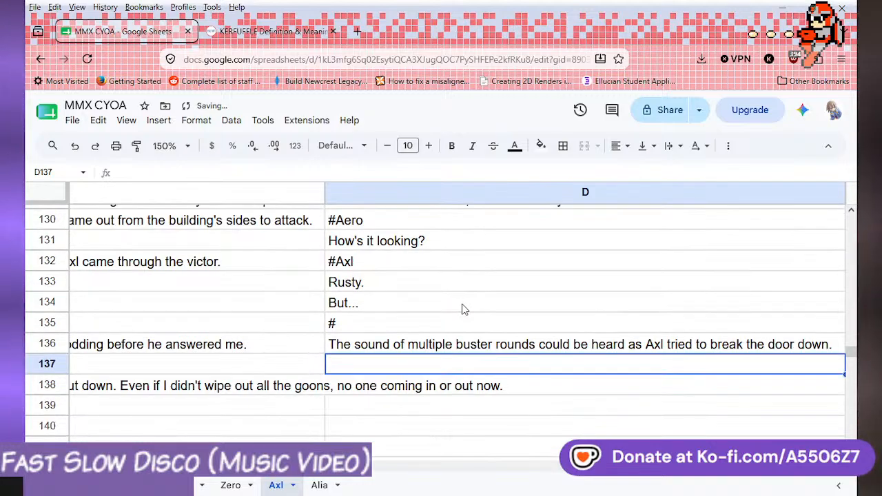
scroll(463, 308, up, 2)
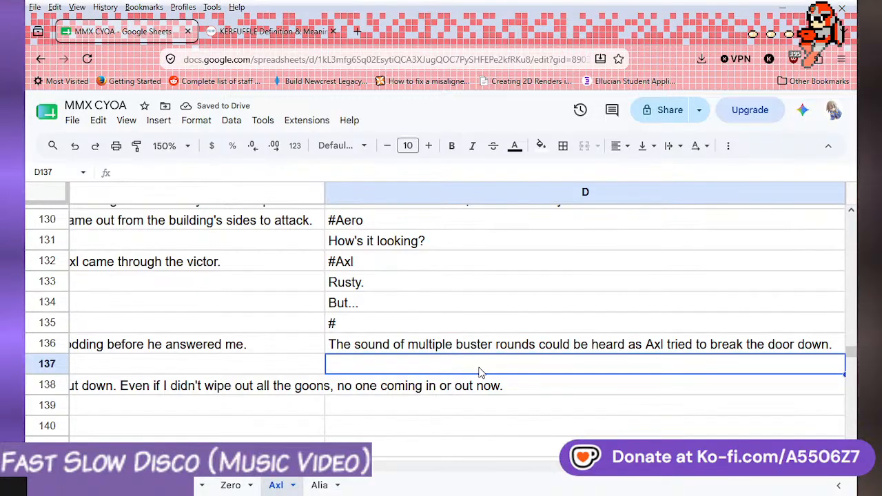
- Write "His impatient bursts caught the attention of someone." in D137 of the "Bad- Back door" column
text(His)
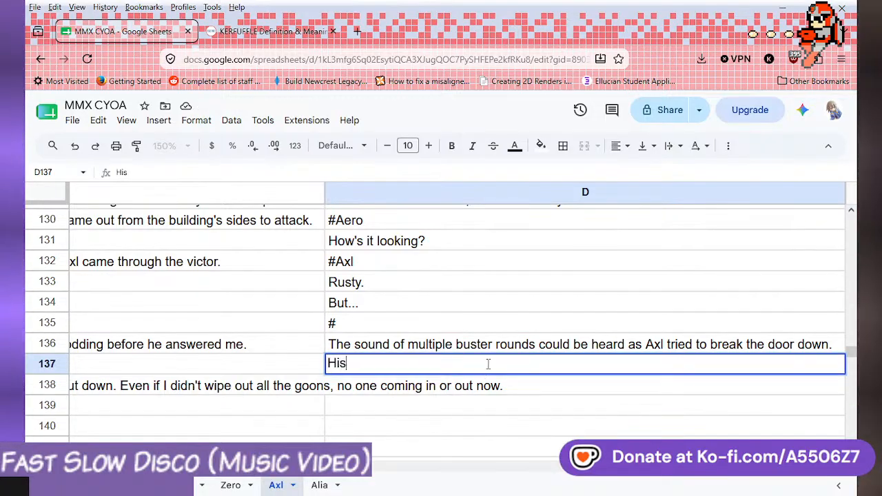
text( impatient)
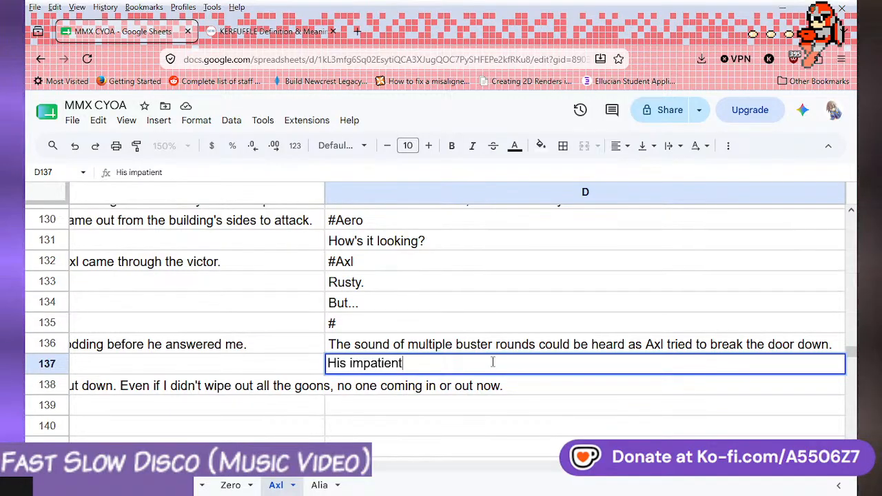
text( bur)
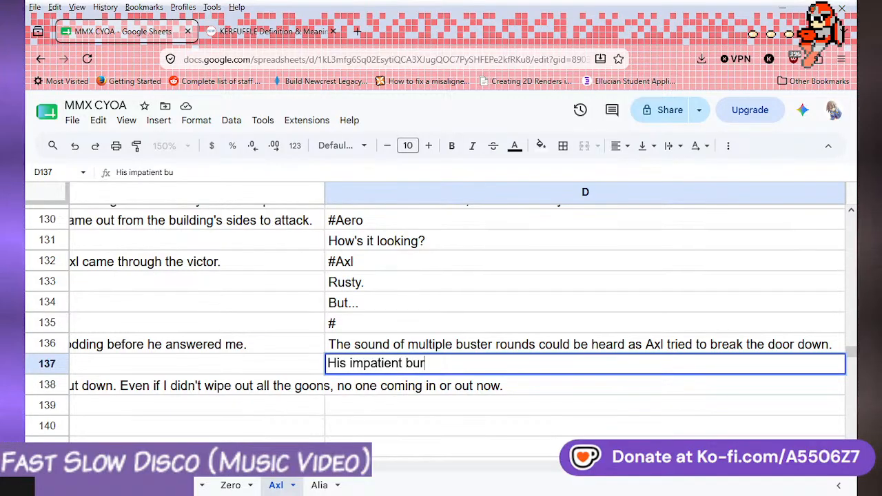
text(sts )
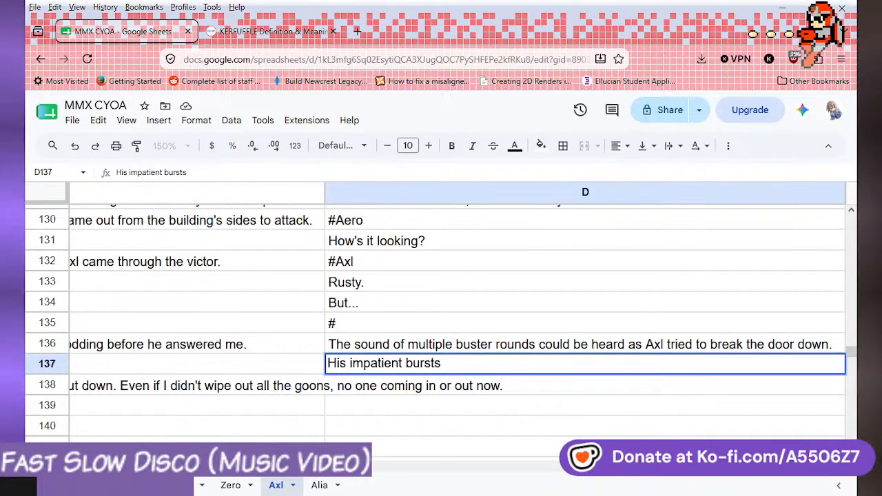
text(c)
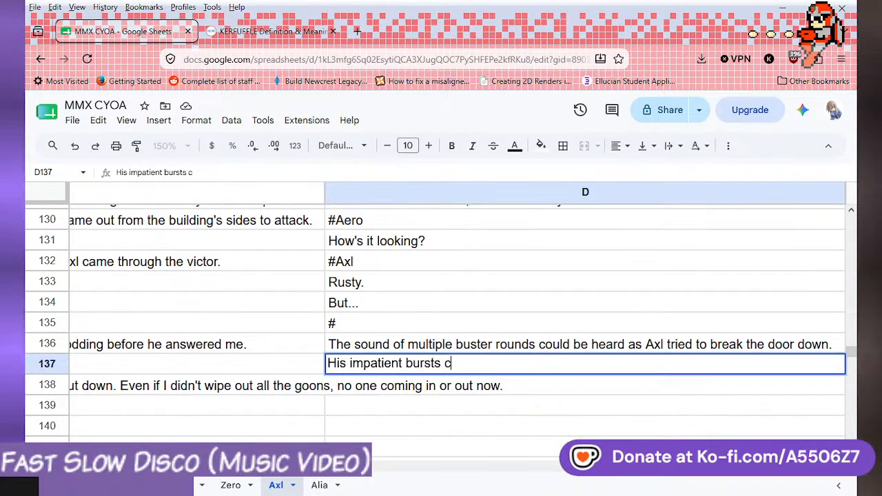
text(aught the attnet)
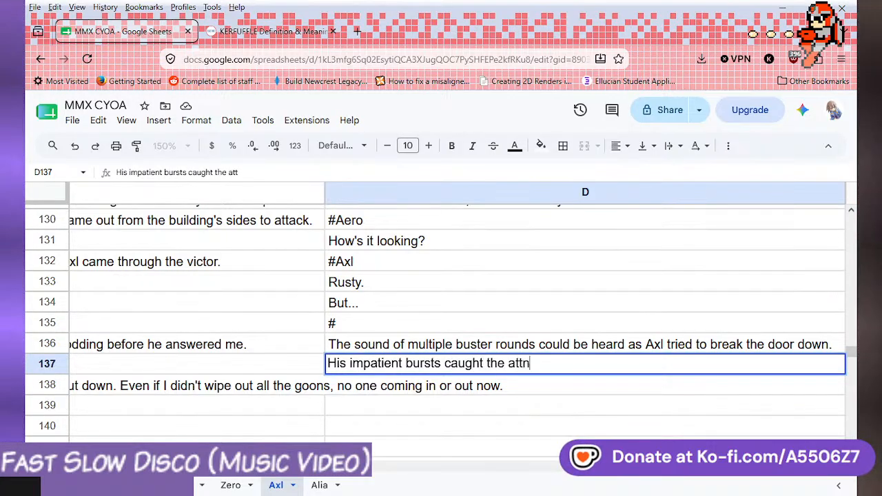
key(BackSpace)
key(BackSpace)
key(BackSpace)
key(BackSpace)
text(tention of someon)
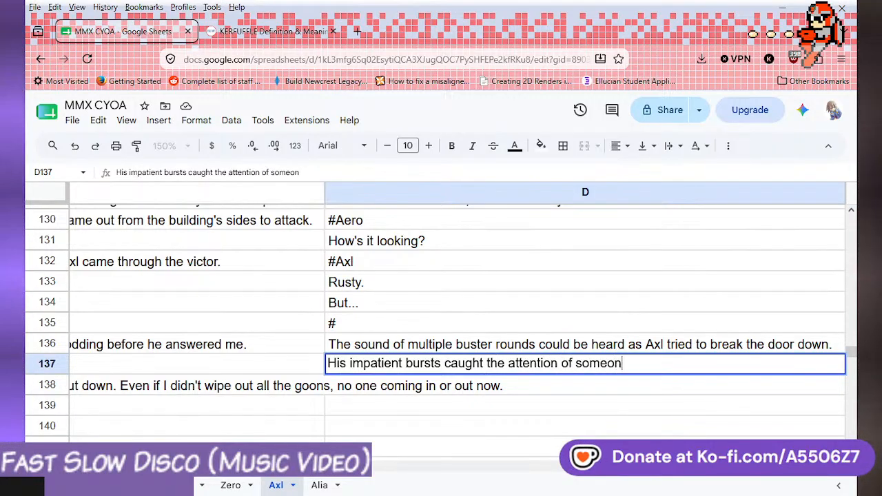
text(e. )
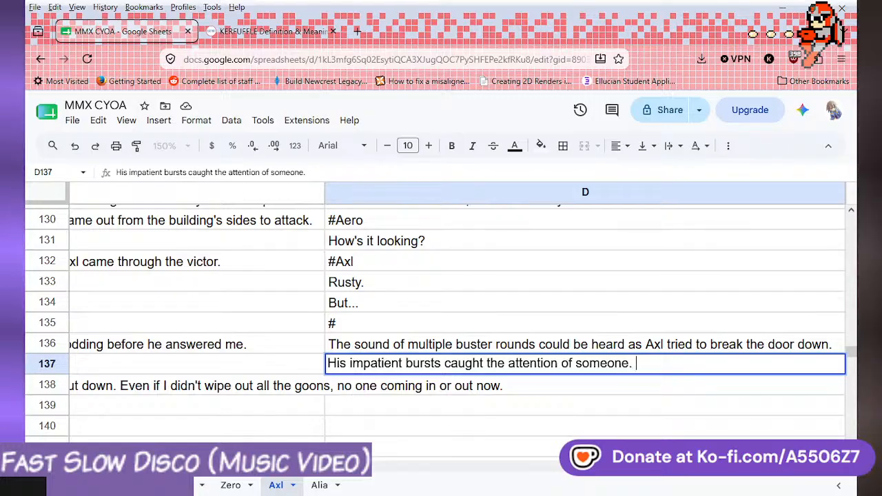
- Extend the D137 narration with "There were blips on the screen indicating they were coming fast and furious."
text(There wer)
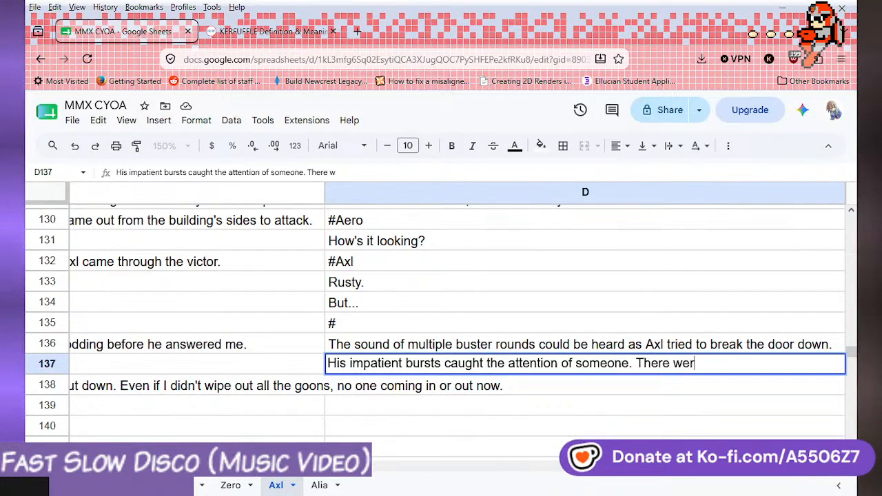
text(e blips on the screen)
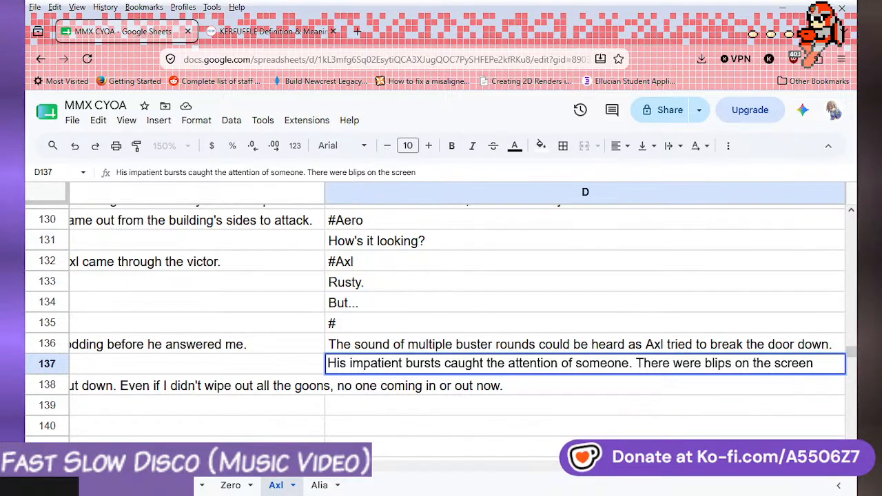
text(dicati)
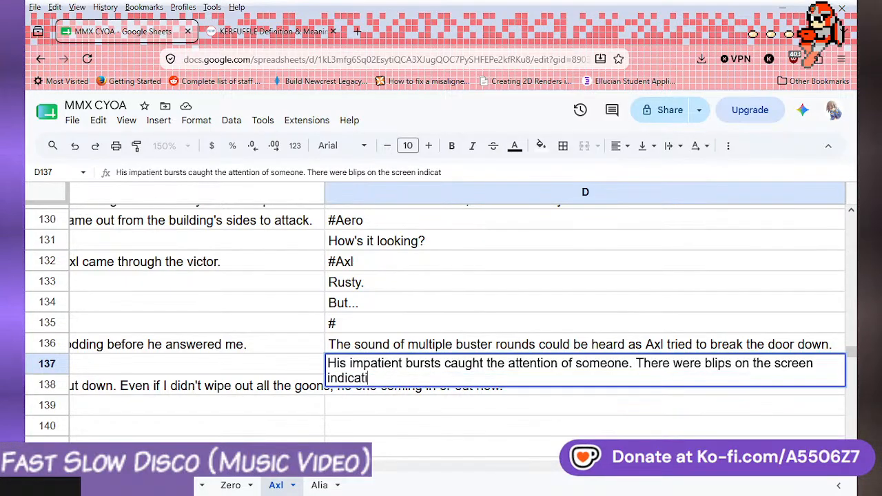
text(ng they were c)
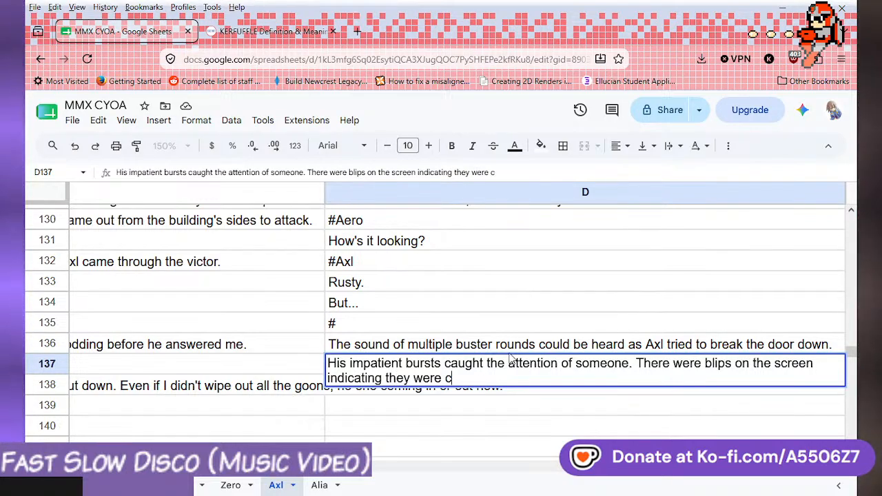
text(oming fast and f)
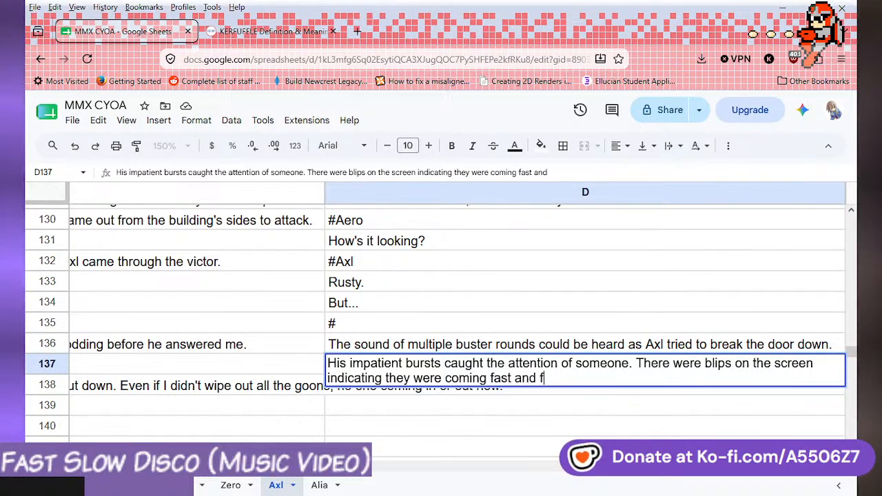
text(urious.)
key(Return)
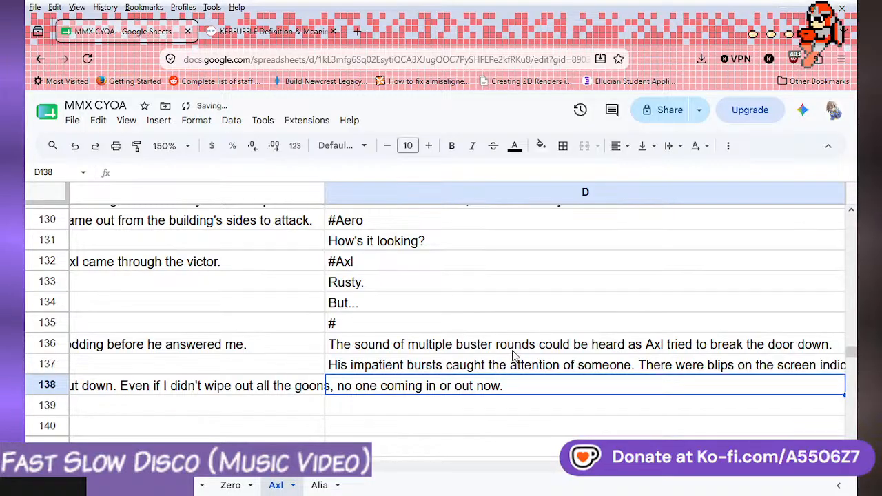
- Add an "#Aero" speaker tag in D138 and the line "Axl, there's enemies coming your way. Closing in fast." in D139
text(#Aero)
key(Return)
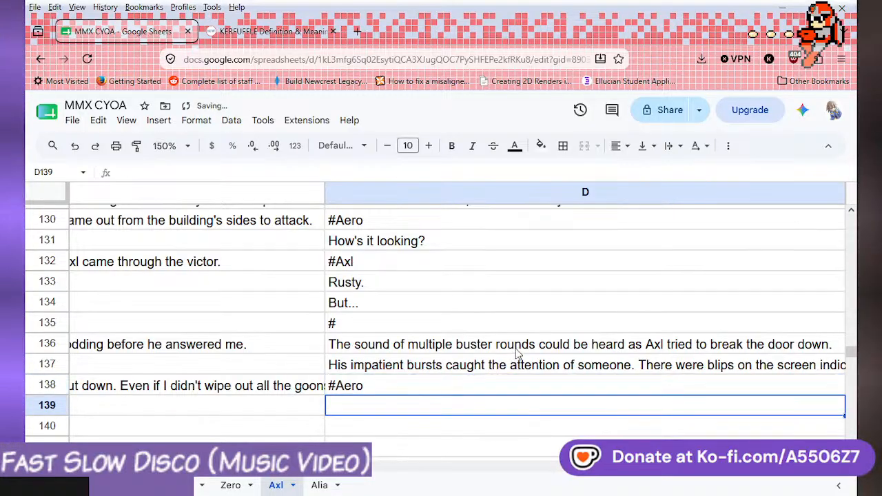
text(Axl, there's e)
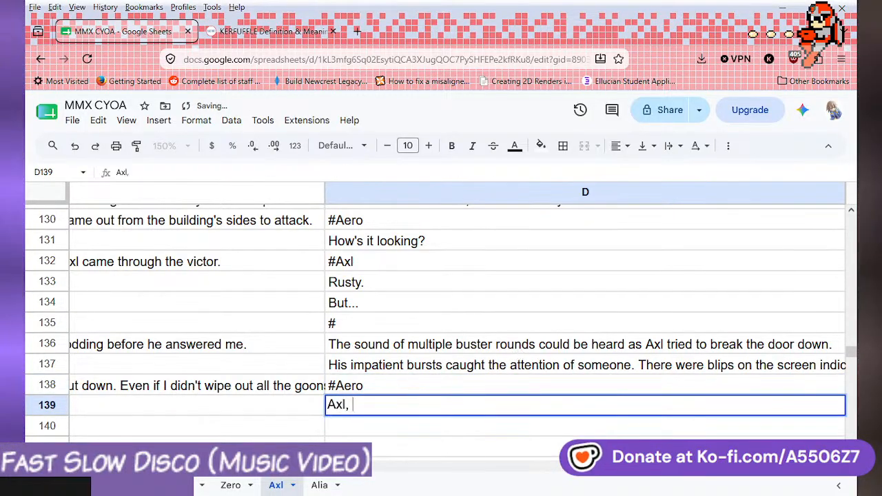
text(nemies c)
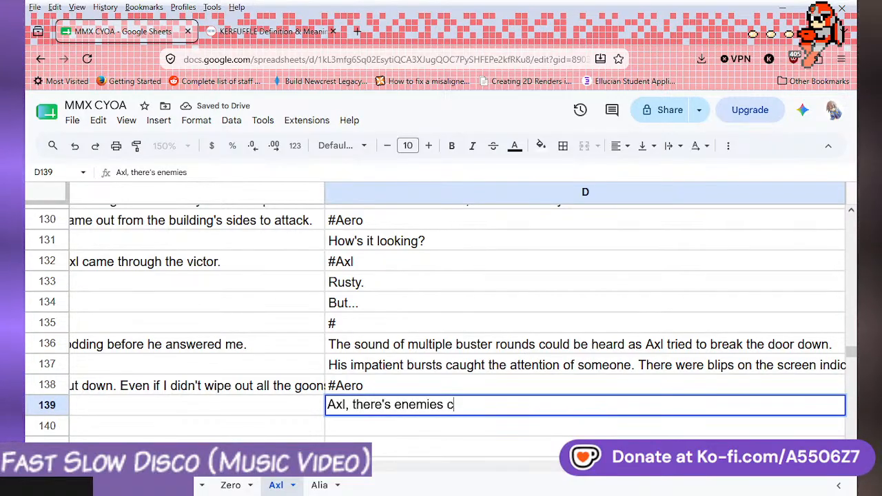
text(oming your way.)
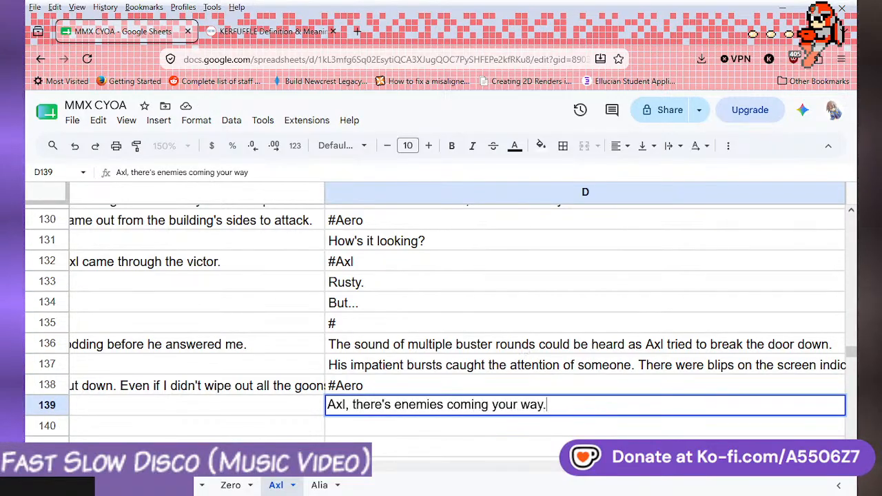
text( Closing in f)
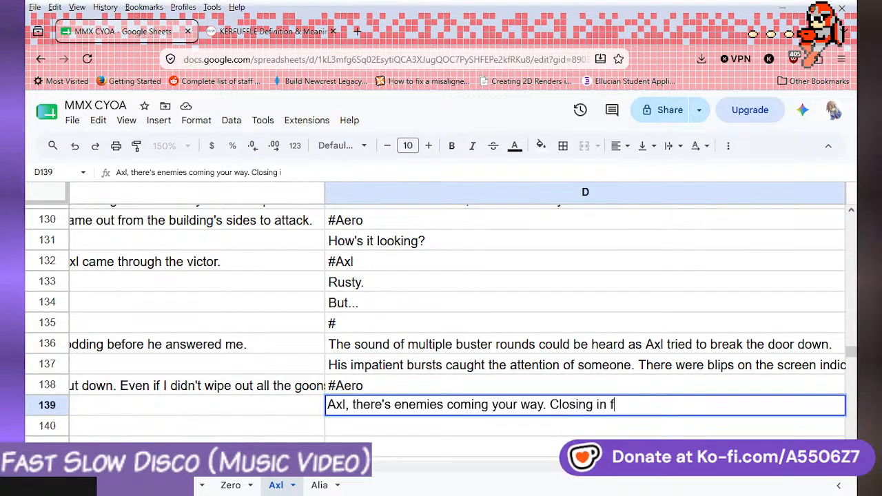
text(ast.)
key(Return)
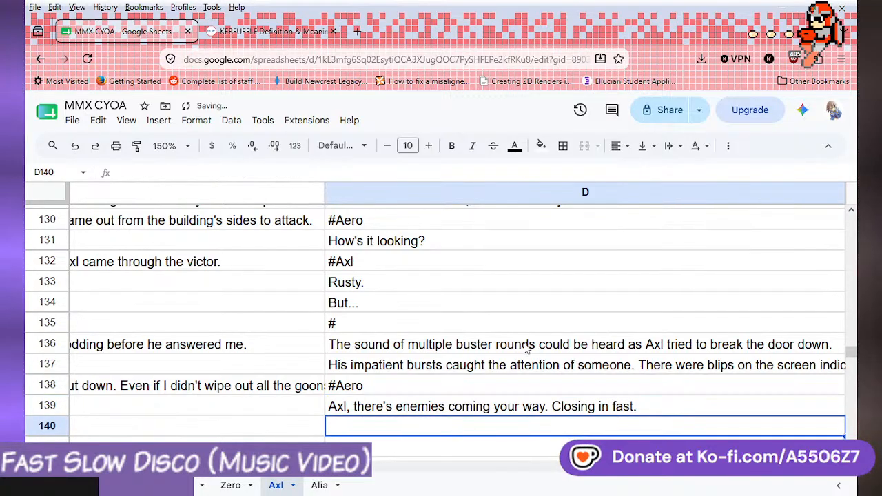
- Add a "#" narration tag in D140 and write "Axl let out a swear." in D141
text(#)
key(Return)
text(A)
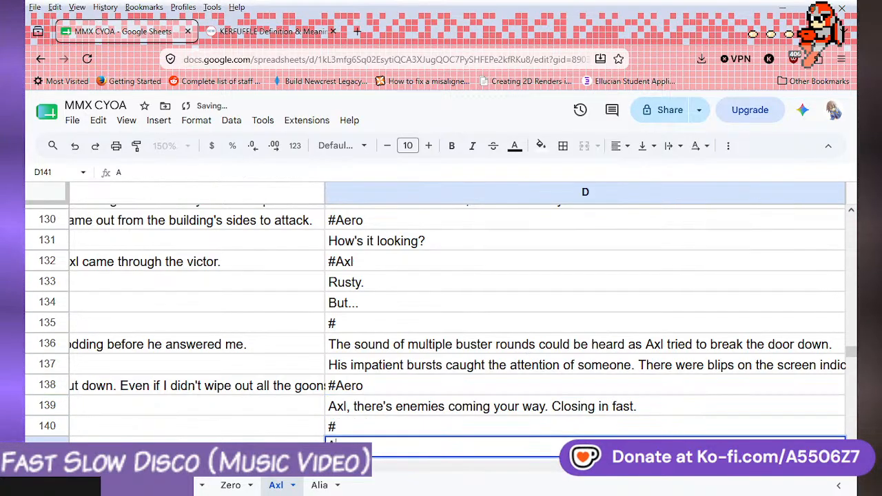
text(xl let out a swear.)
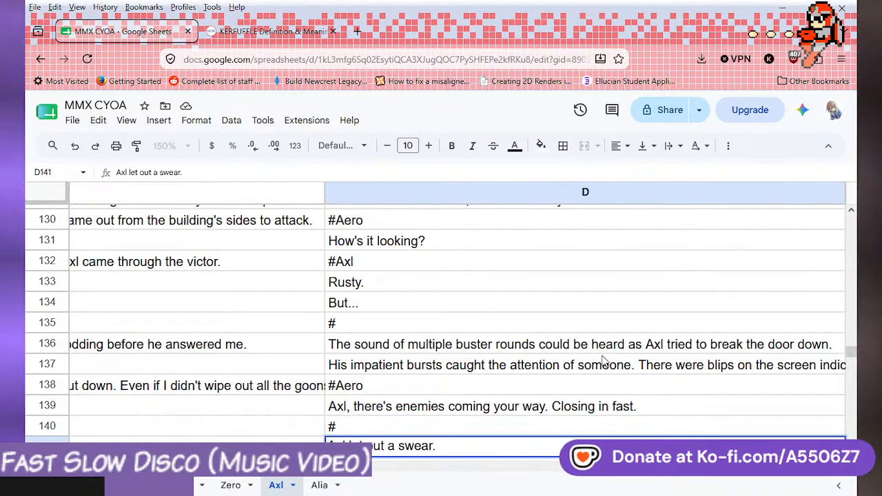
click(575, 426)
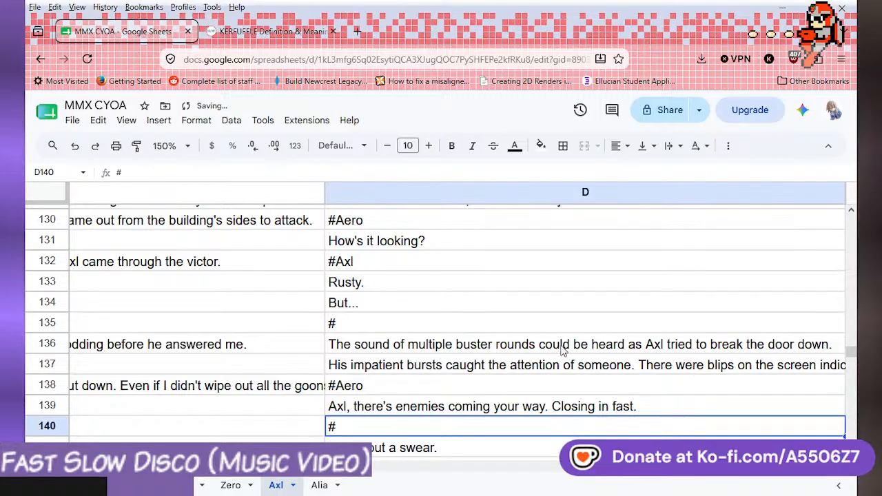
scroll(563, 354, down, 2)
click(545, 367)
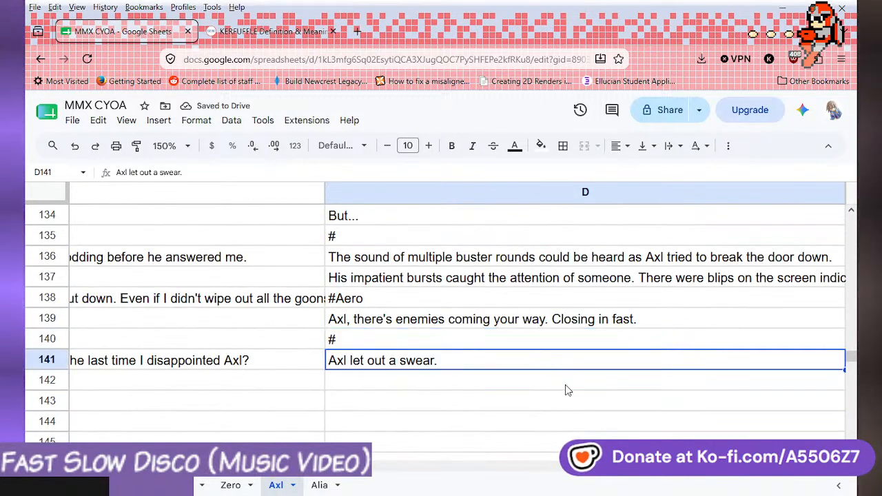
- Correct "disappointment" to "disappointed" in the C141 line of the "Bad- Front door" column
scroll(514, 449, left, 3)
drag(514, 449, 448, 452)
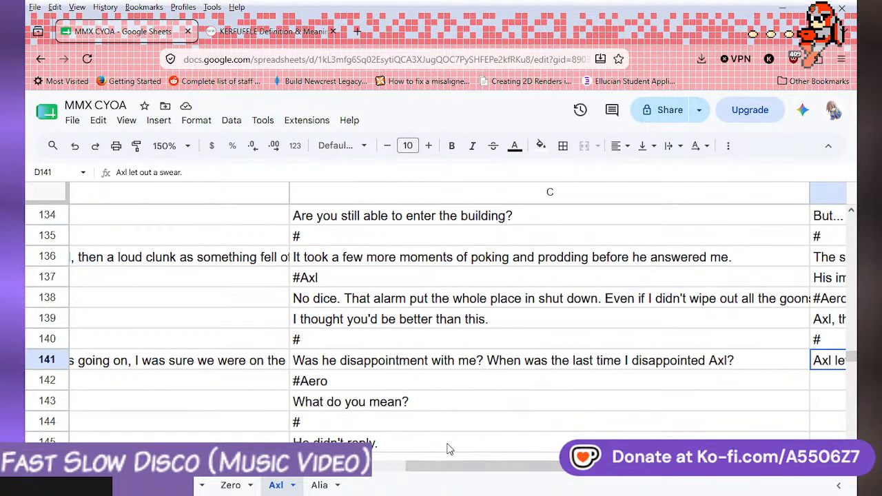
double_click(430, 359)
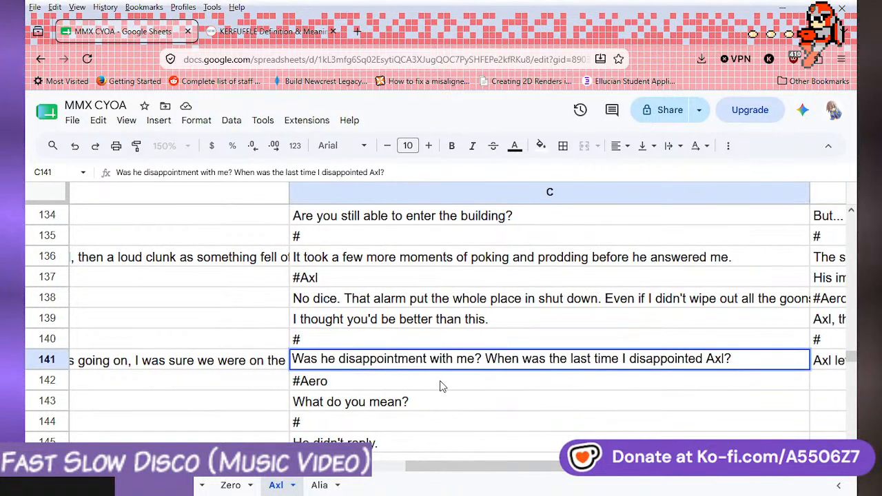
key(BackSpace)
key(BackSpace)
key(BackSpace)
key(BackSpace)
text(ed)
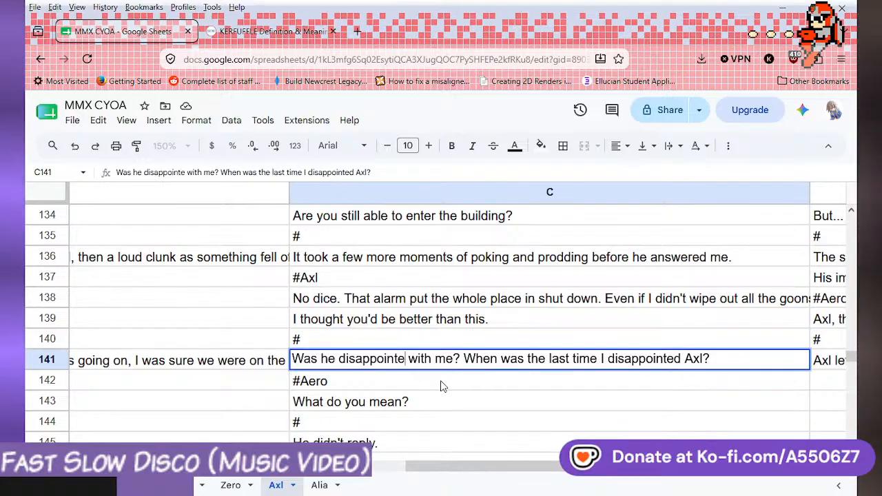
click(438, 381)
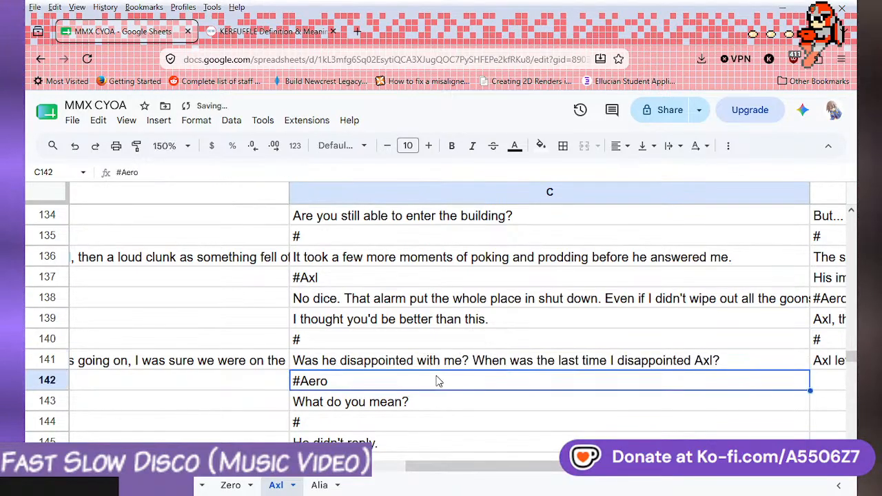
- Compare how the good and bad front door and back door branches play out in rows 127 to 145
drag(522, 468, 366, 468)
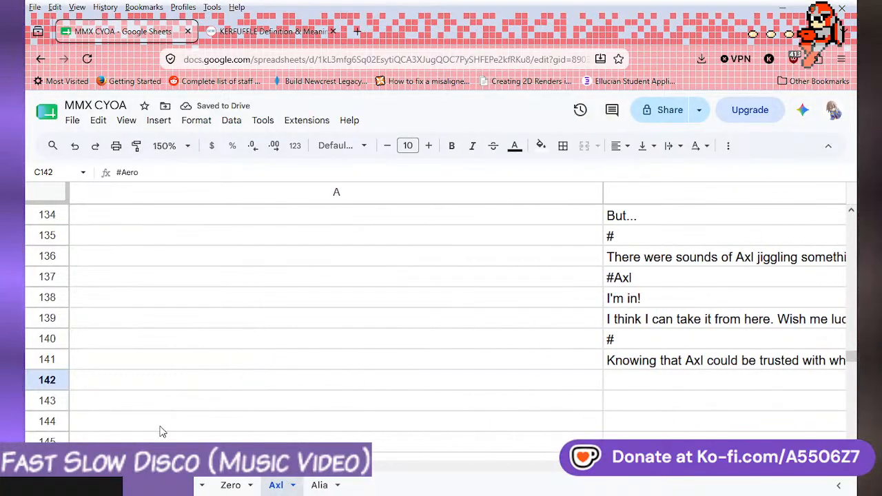
scroll(162, 430, up, 3)
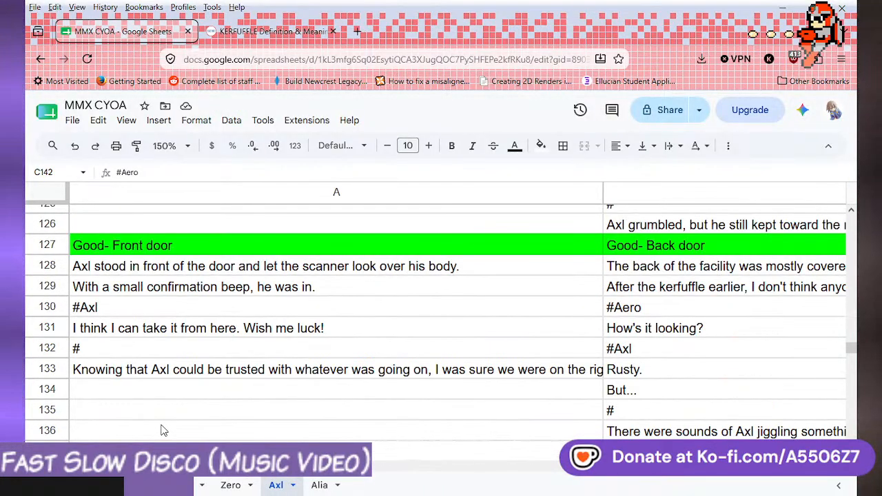
scroll(163, 430, down, 2)
drag(324, 474, 707, 479)
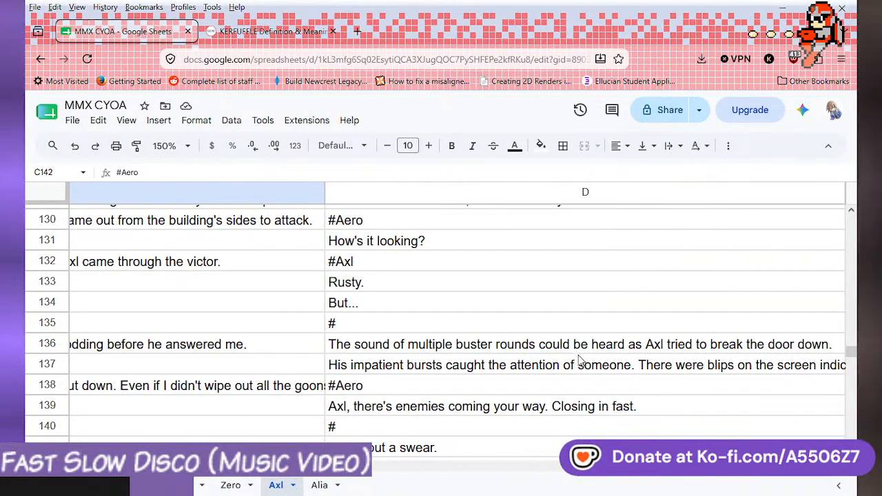
scroll(579, 361, down, 2)
click(578, 298)
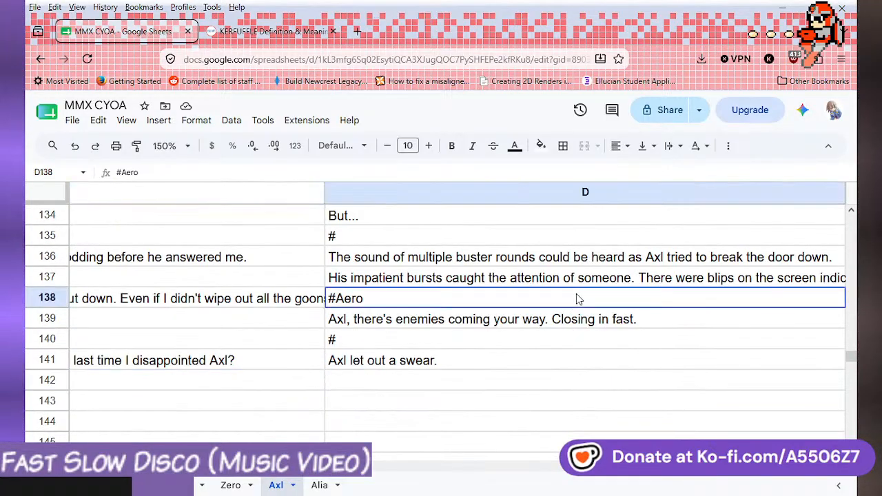
click(583, 320)
click(552, 345)
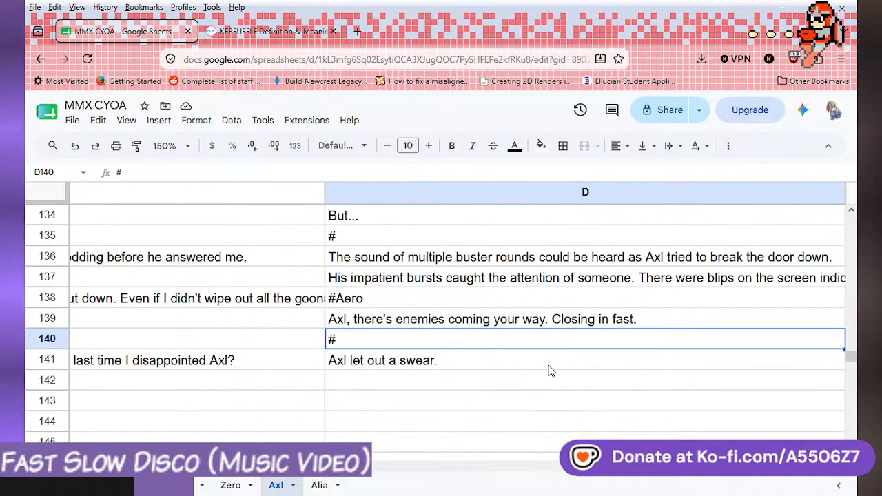
click(547, 365)
scroll(476, 437, left, 5)
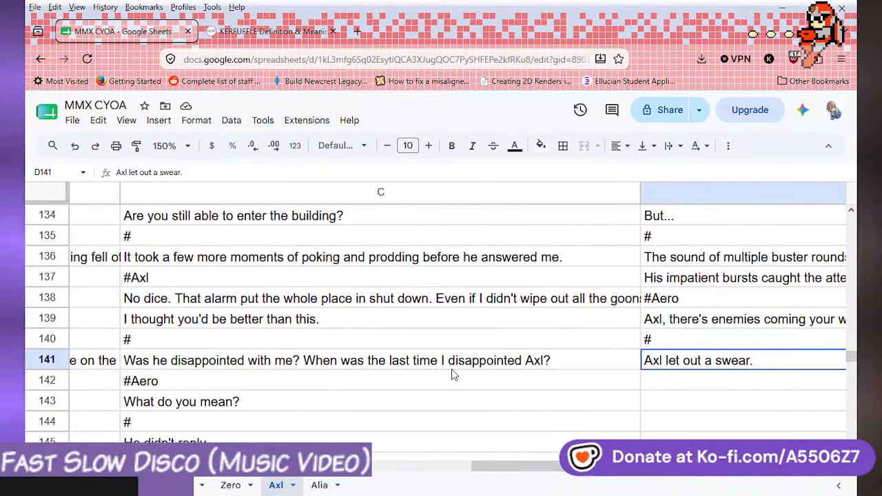
scroll(456, 375, up, 3)
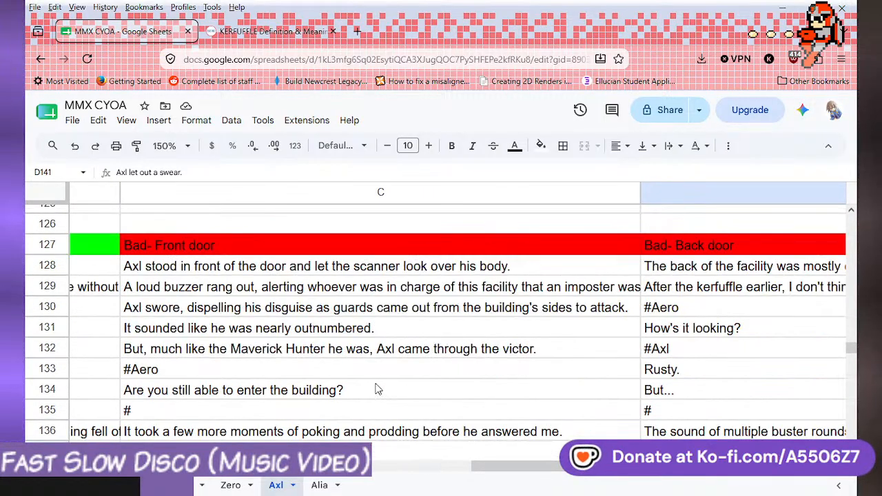
scroll(514, 410, down, 3)
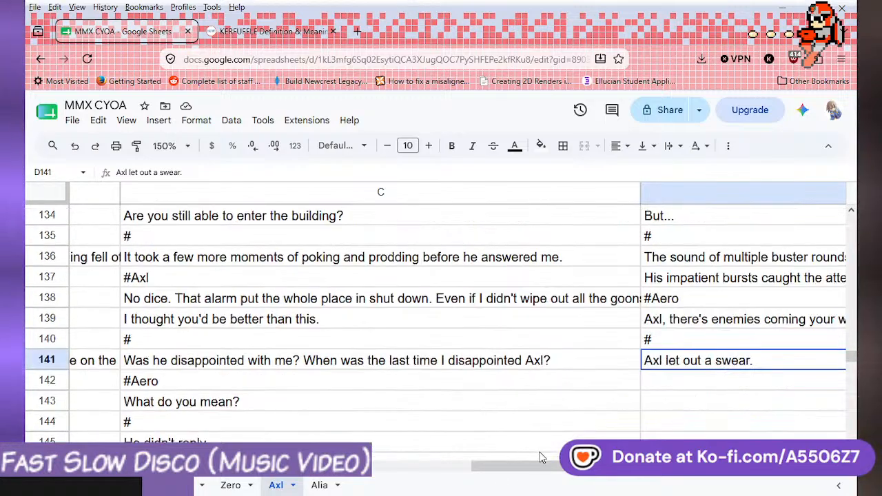
drag(547, 467, 678, 481)
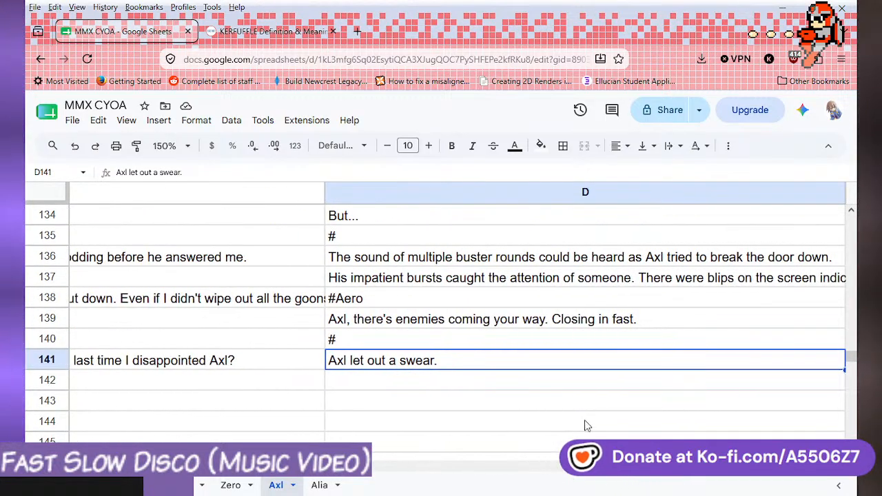
double_click(511, 360)
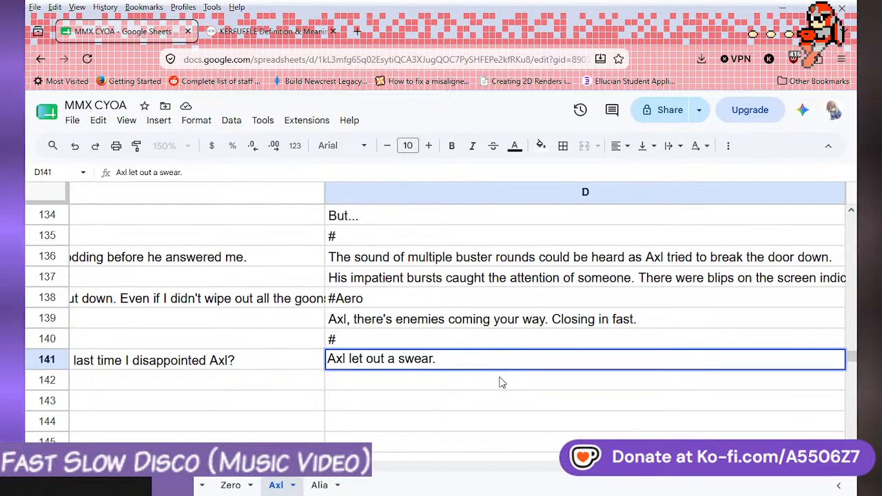
- Write "I watched on the monitor as he booked it out of the area, guns blasting as he encountered opposition." in D142
click(502, 383)
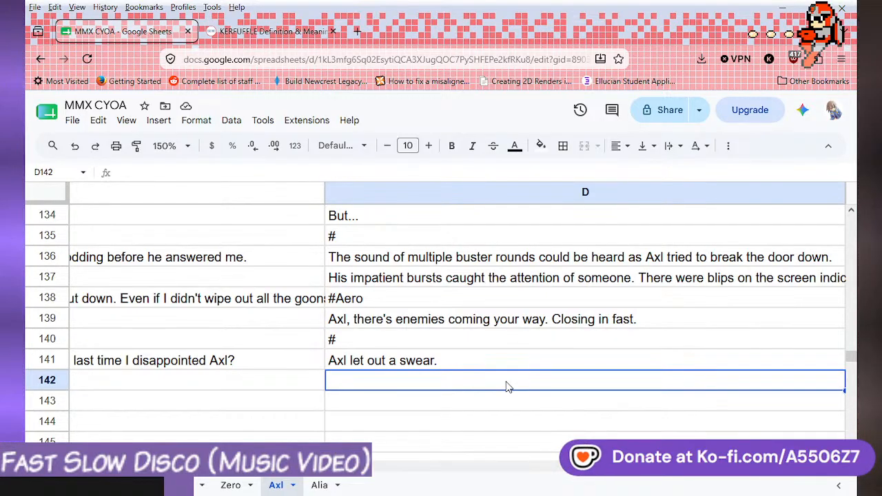
text(I watched on )
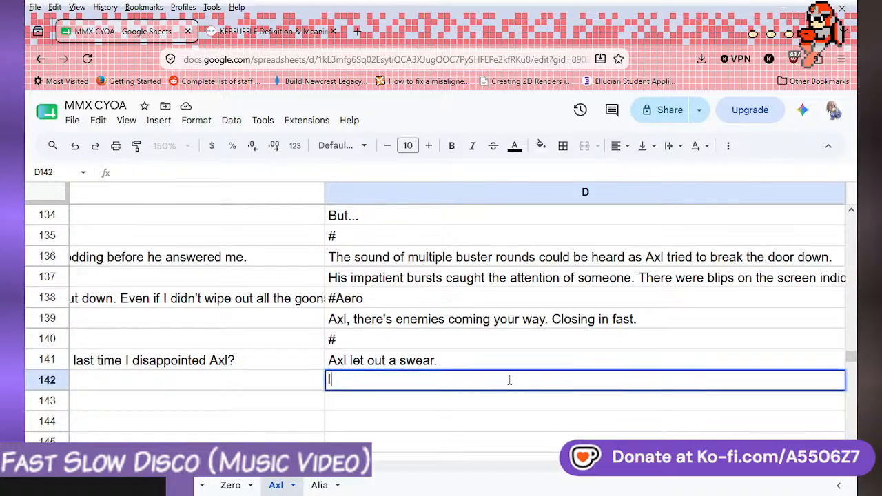
text(the mon)
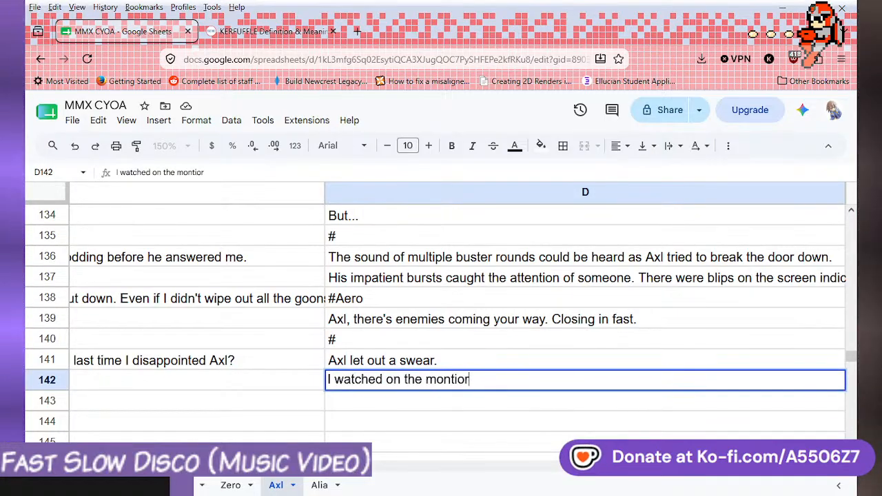
text(itor as )
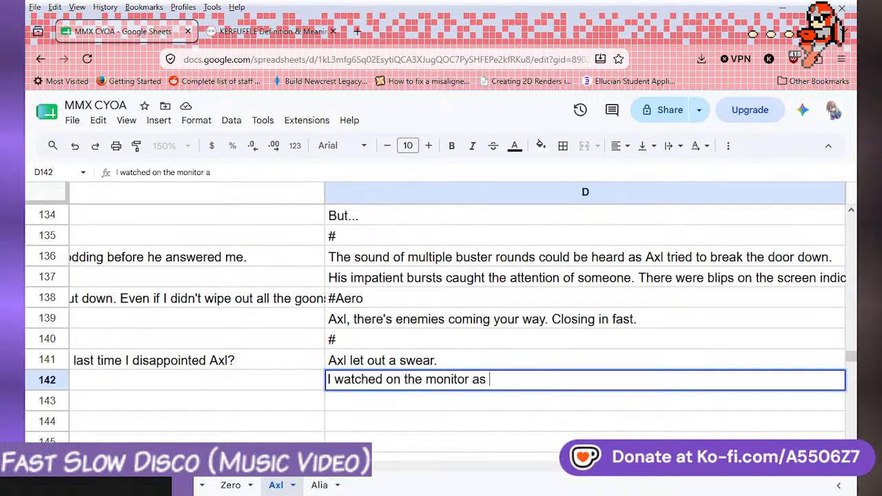
text(he booked it ou)
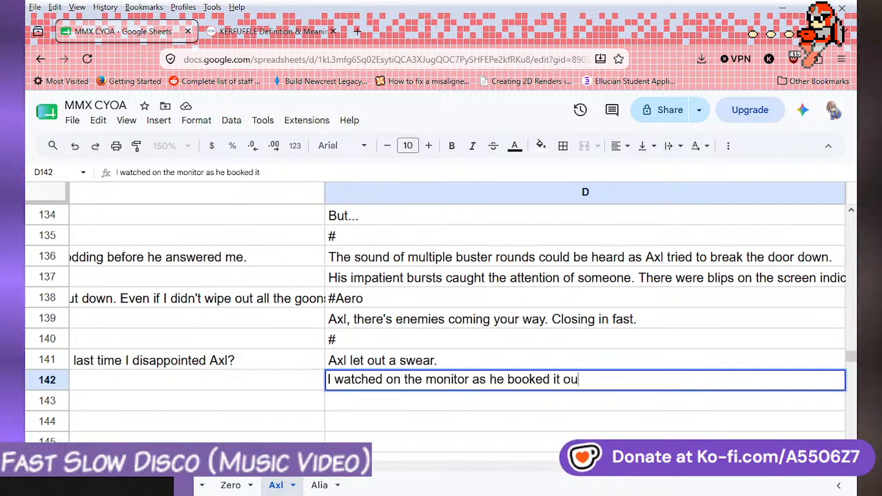
text(t of the area)
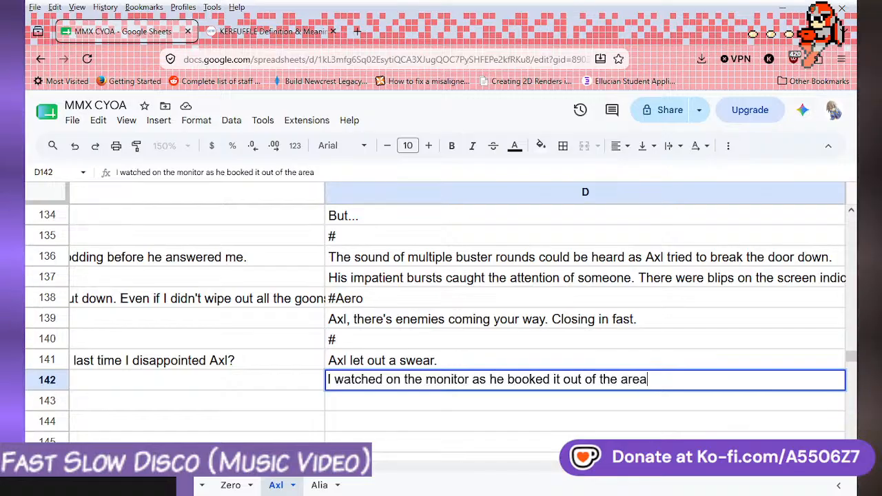
text(, gu)
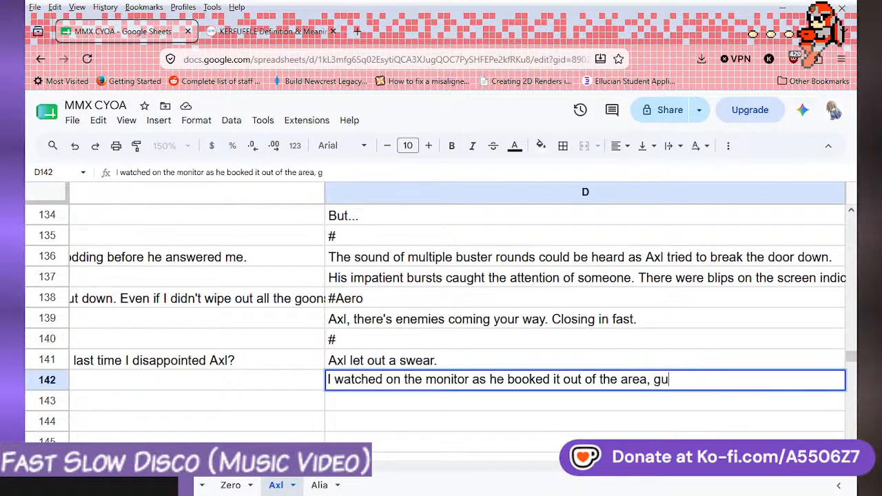
text(ns blastin)
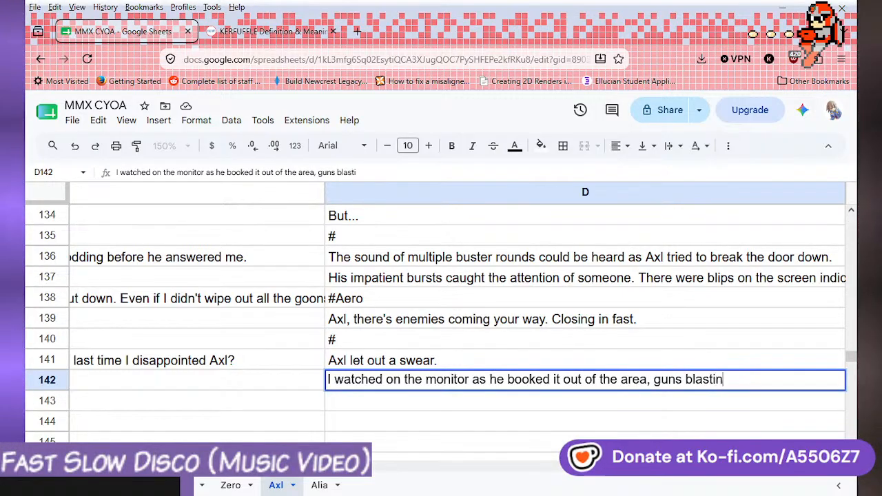
text(g as he enc)
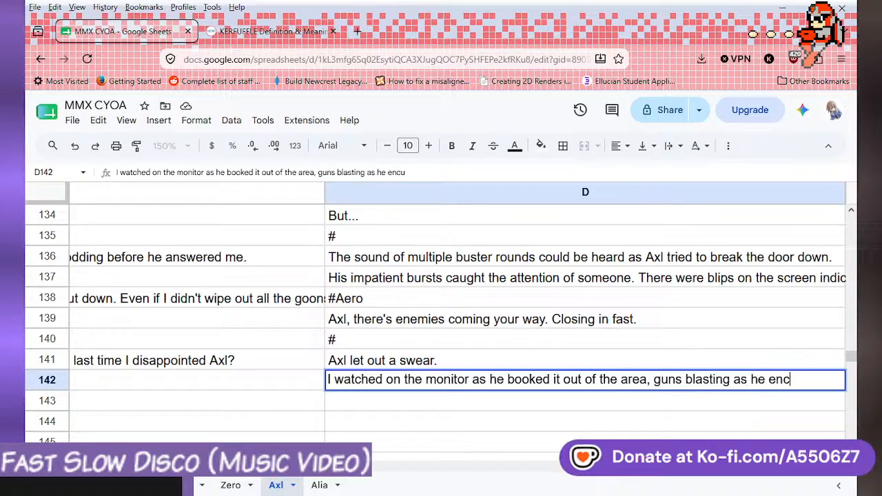
text(ountered opposition.)
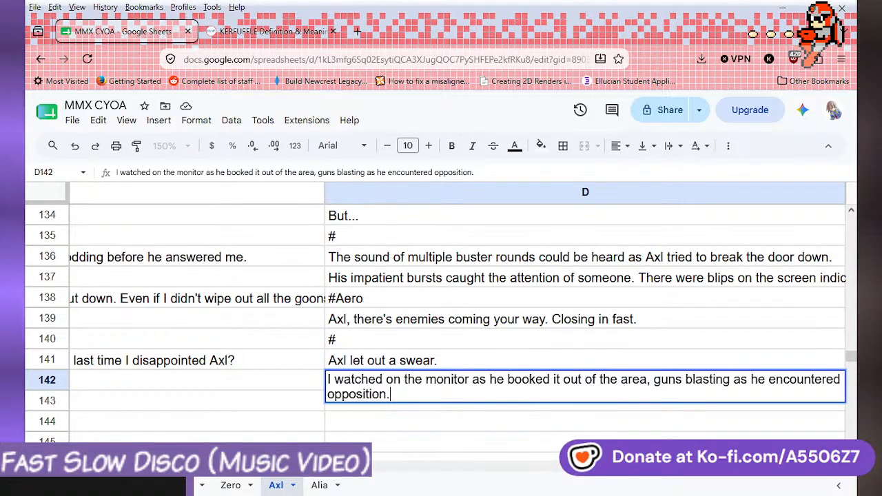
key(Return)
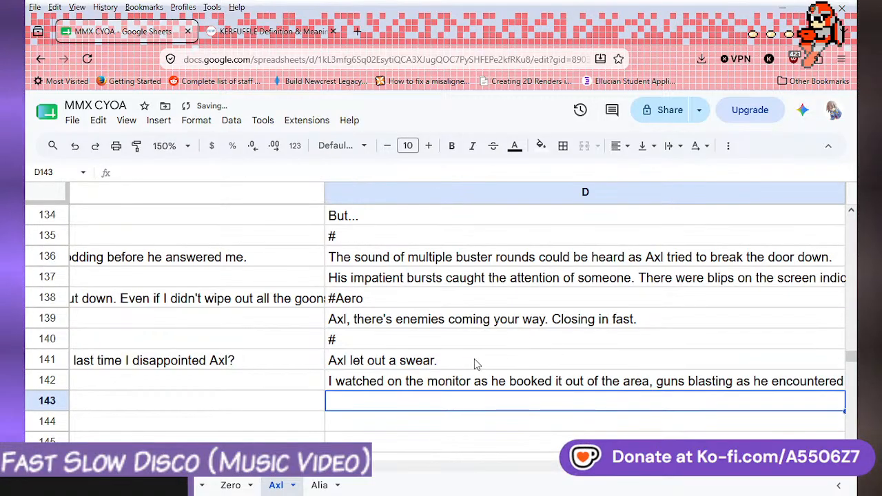
- Write "He made it through fine, but he did not communicate with me after that." in D143
scroll(485, 348, down, 3)
scroll(485, 348, up, 3)
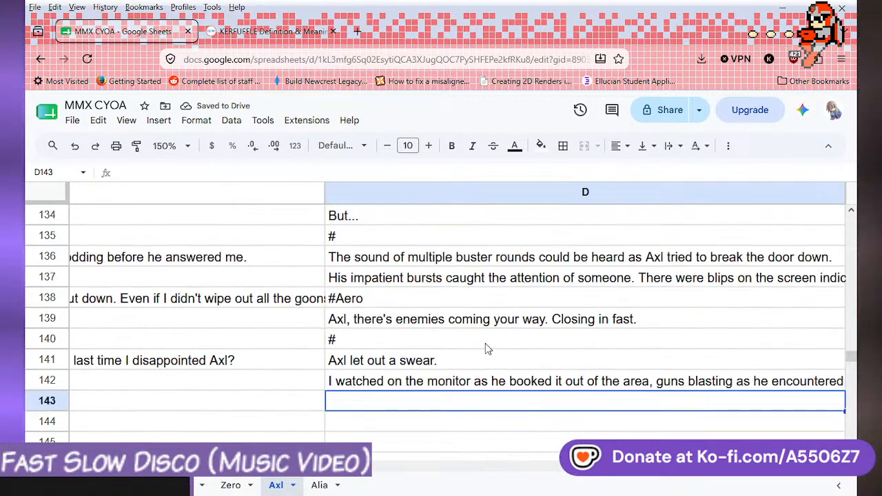
scroll(485, 343, down, 2)
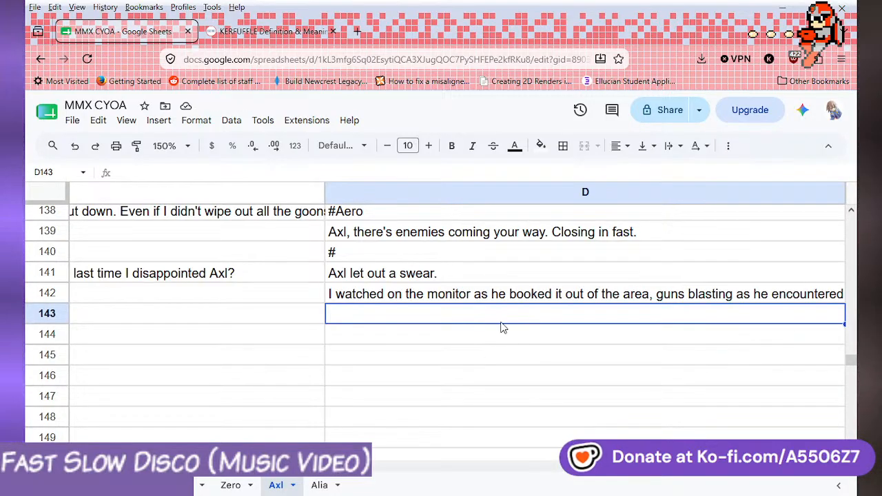
text(He made it)
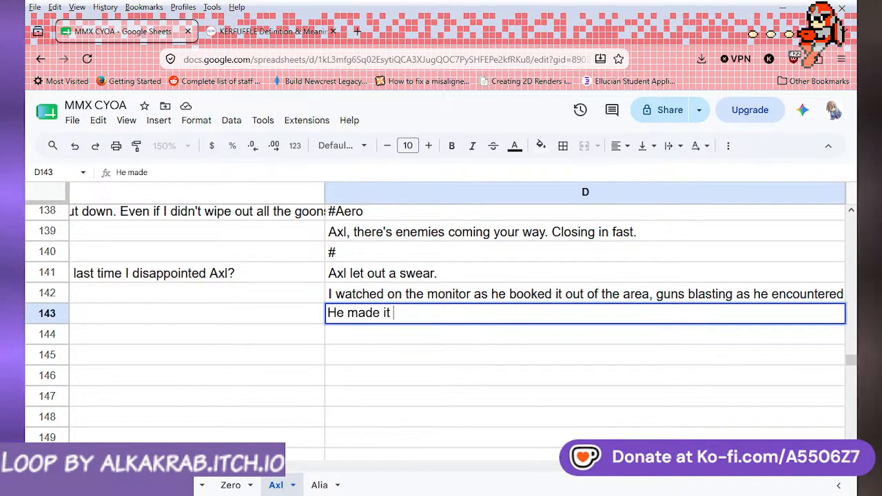
text( through fine,)
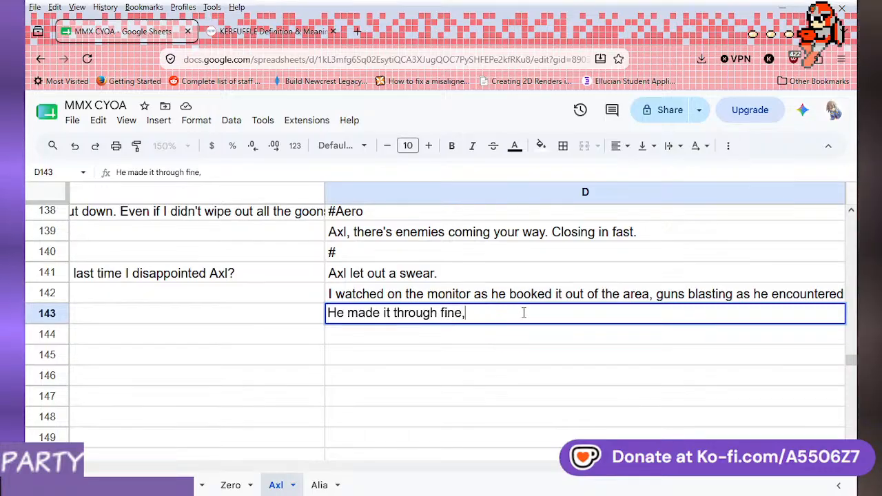
text( but he )
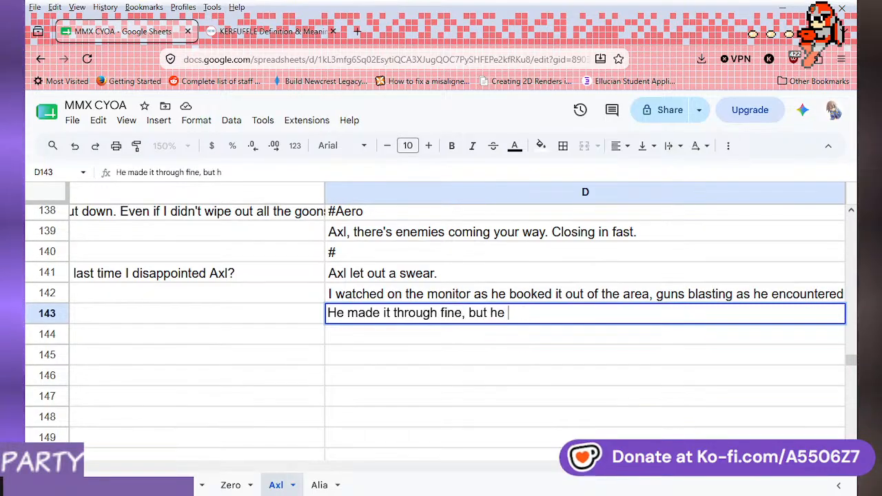
text(did not communic)
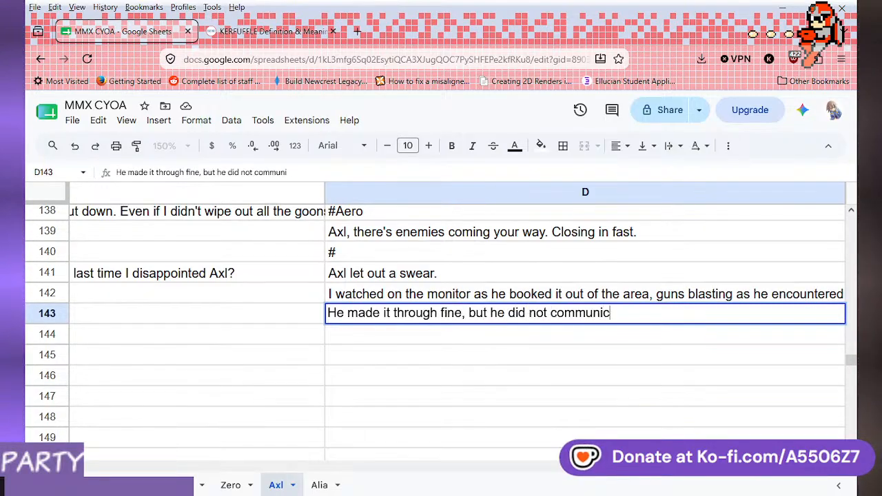
text(ate with me after t)
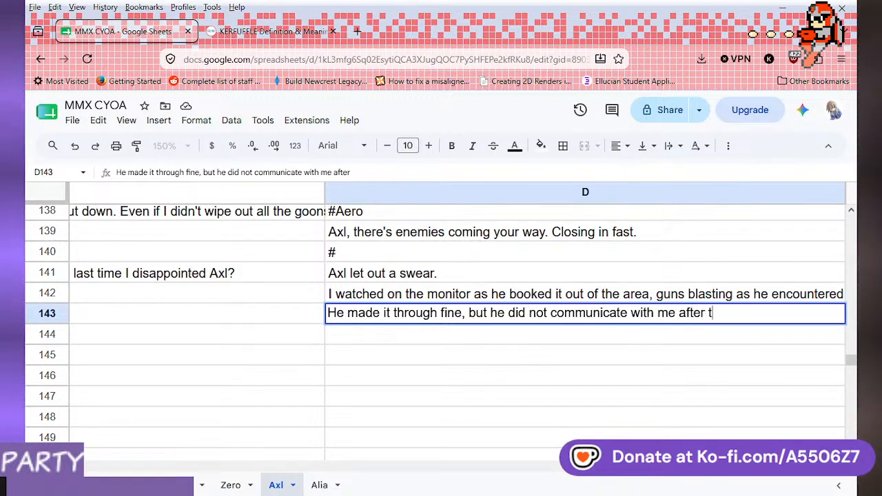
text(hat.)
click(504, 340)
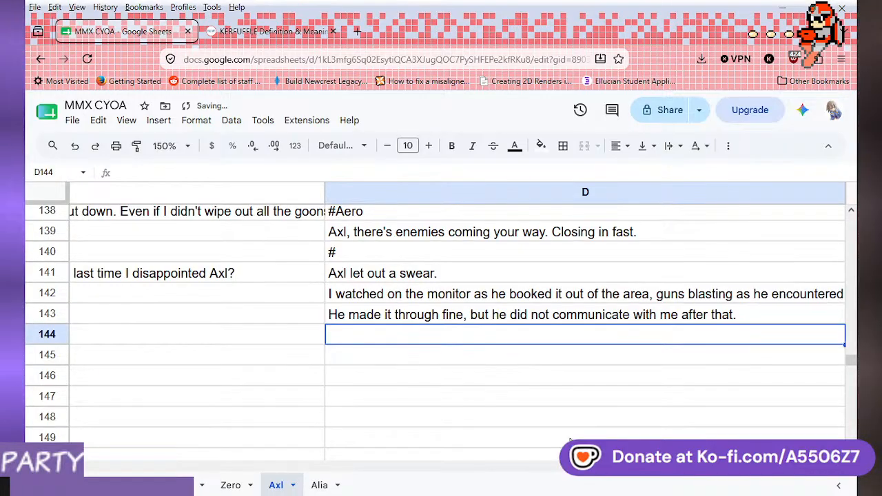
- Copy the C141 line "Was he disappointed with me? When was the last time I disappointed Axl?" into D144
drag(544, 469, 477, 472)
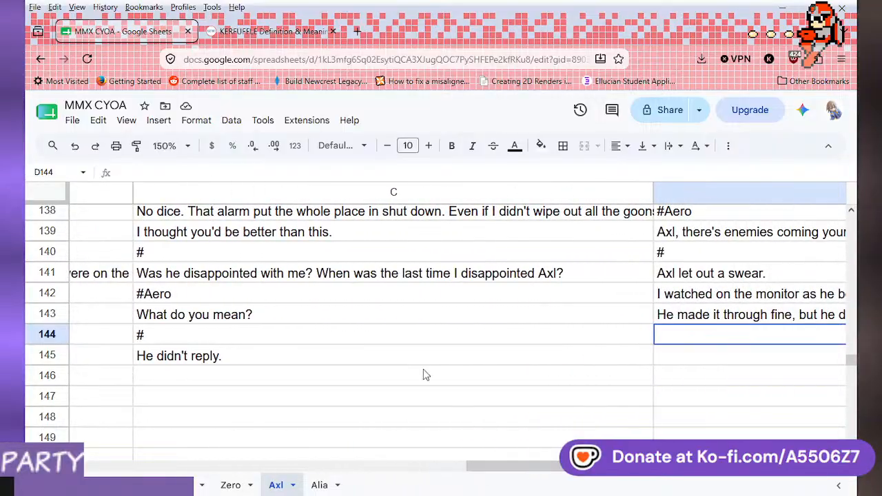
click(370, 274)
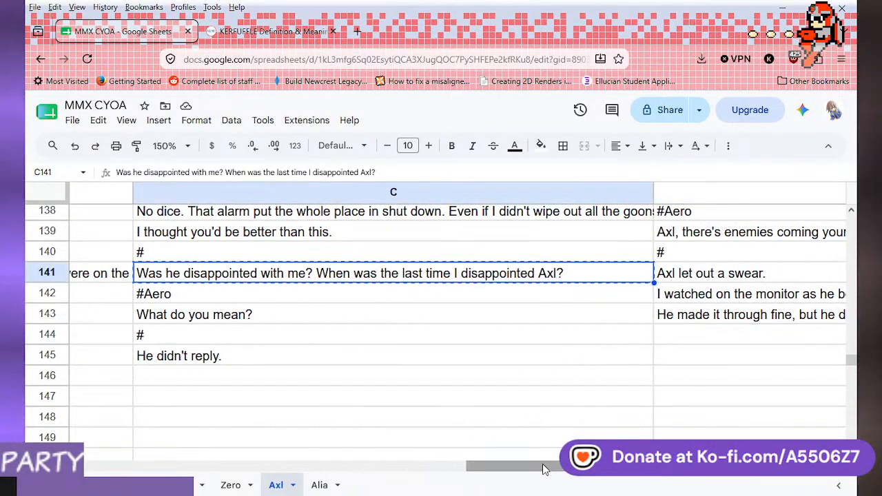
drag(544, 466, 585, 466)
click(448, 315)
click(449, 334)
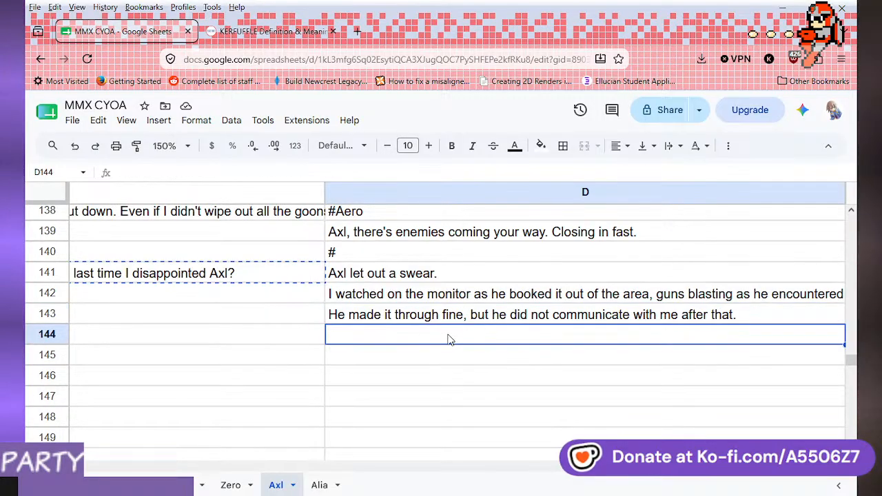
key(ctrl+v)
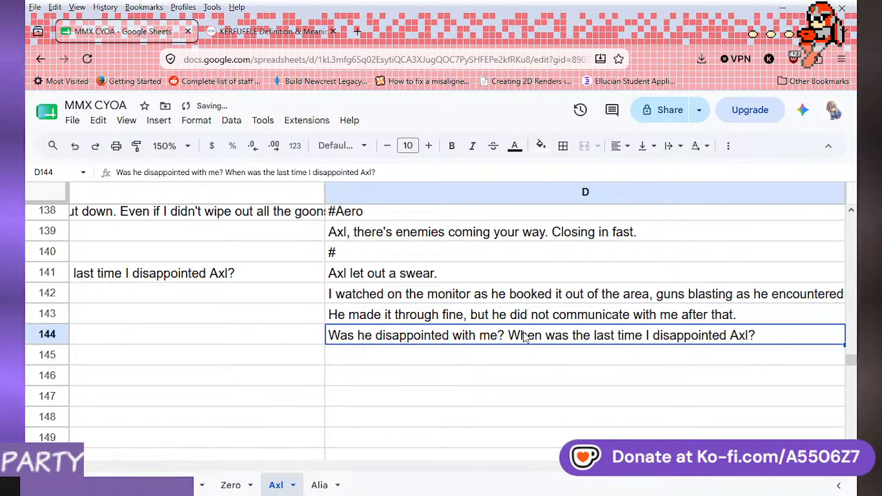
click(526, 361)
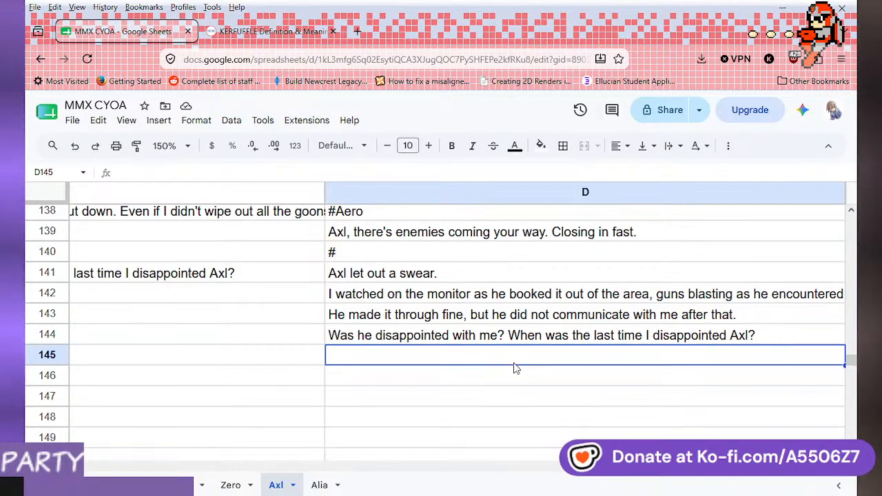
- Look back from the branch endings around row 145 to the opening lines of Axl's script in column A
scroll(674, 476, left, 3)
scroll(667, 475, right, 2)
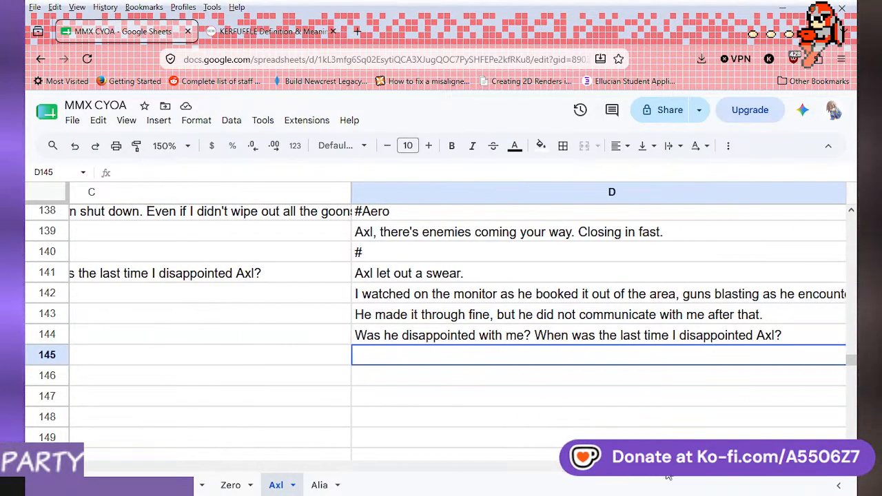
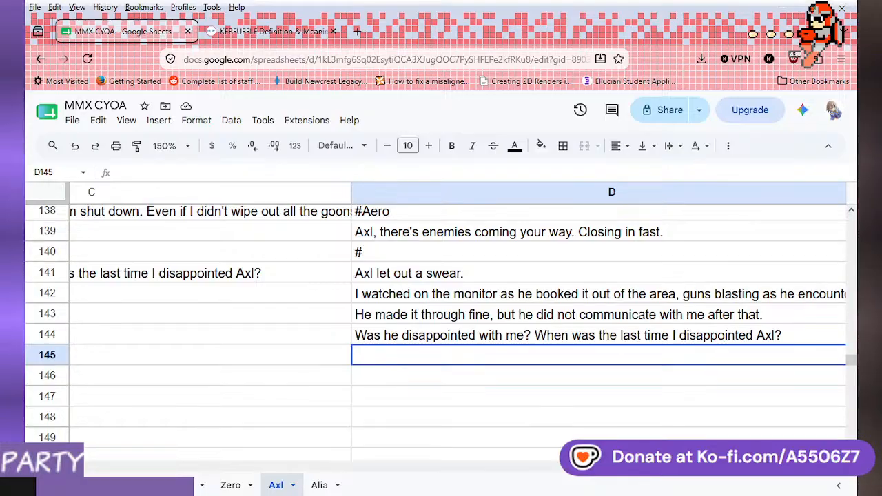
scroll(441, 321, left, 1)
scroll(441, 321, right, 2)
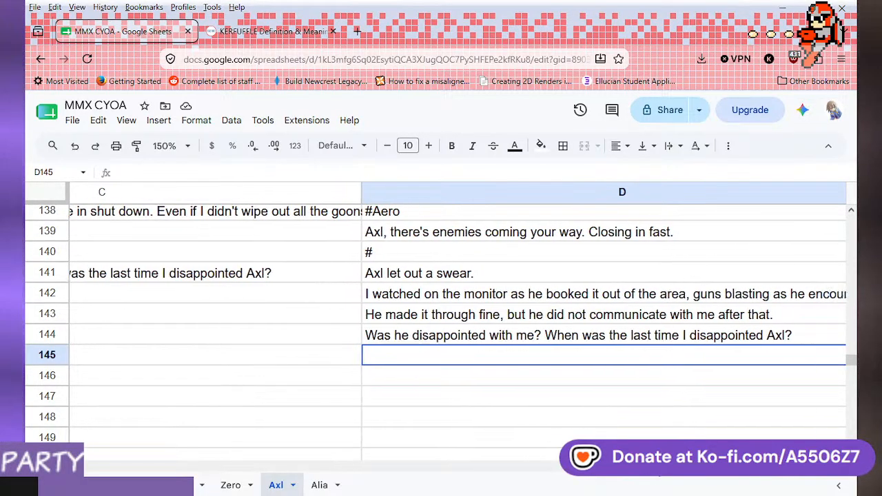
scroll(160, 458, left, 10)
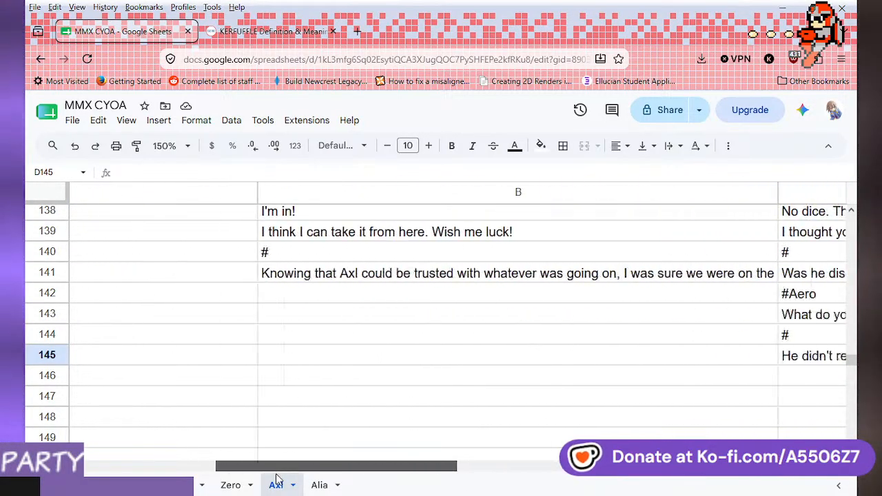
scroll(268, 416, up, 20)
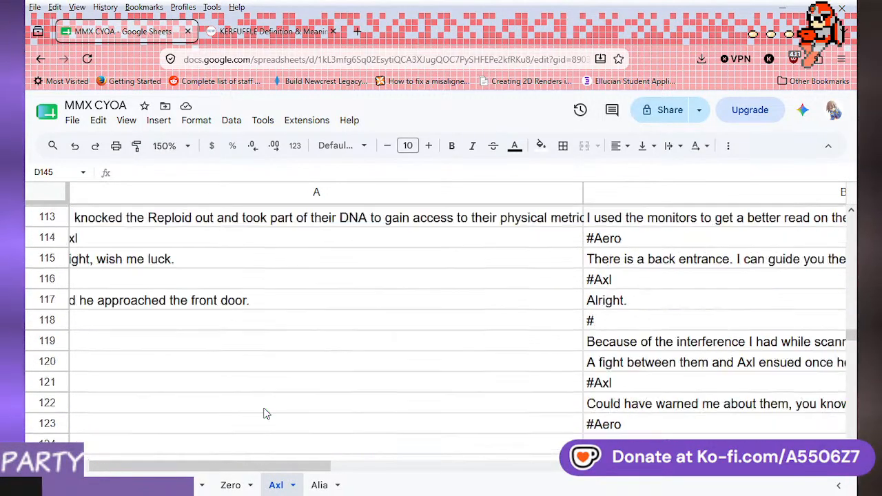
scroll(266, 414, up, 20)
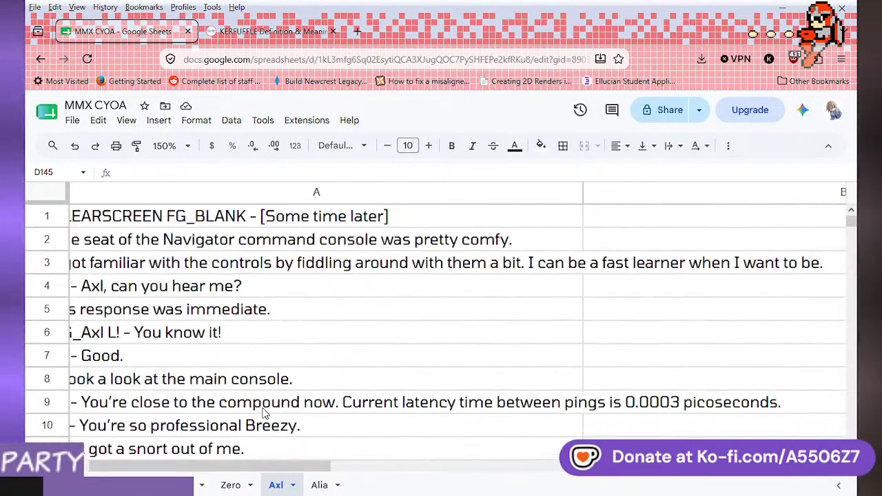
scroll(247, 467, left, 1)
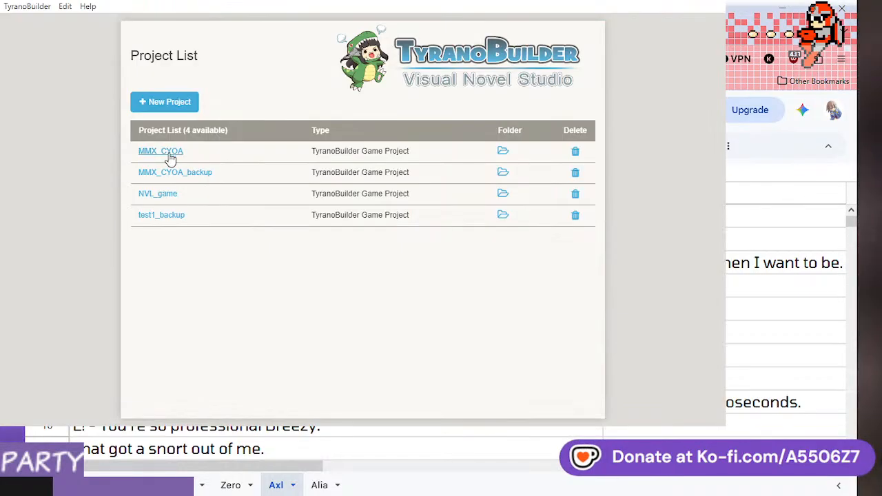
- Switch to TyranoBuilder, open the MMX_CYOA project and load its Axl_full scene
click(167, 153)
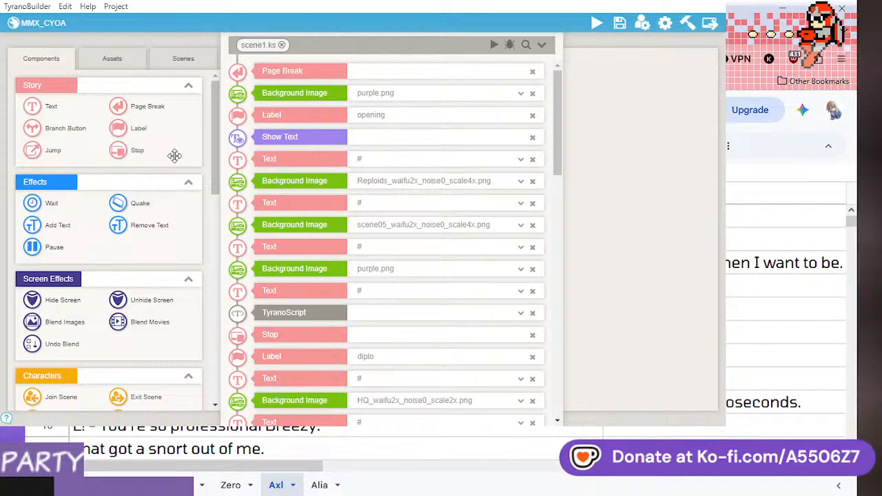
click(183, 58)
click(92, 150)
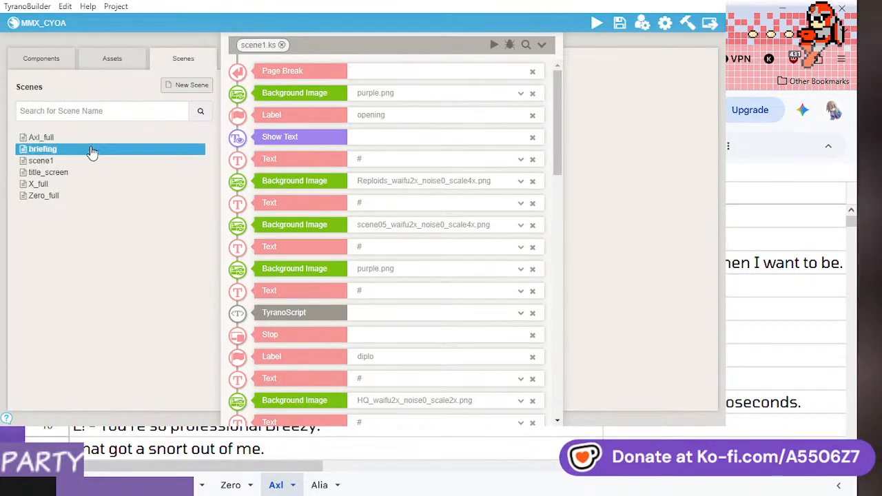
click(81, 139)
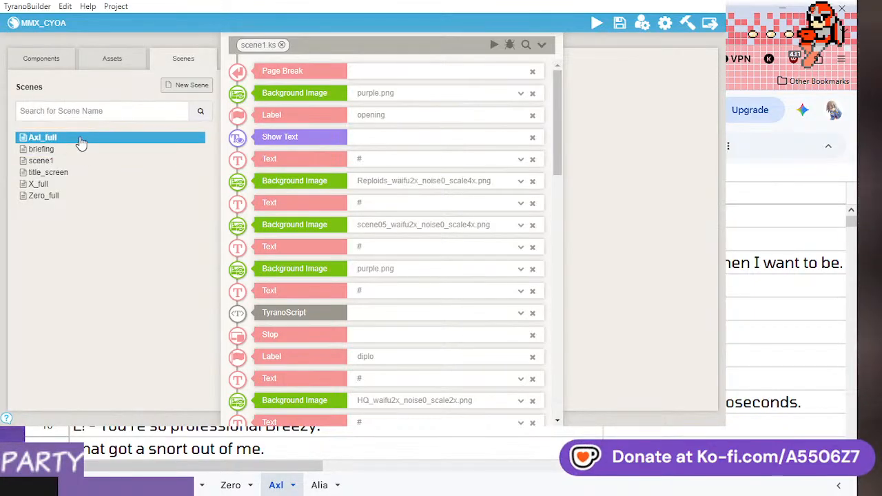
double_click(81, 140)
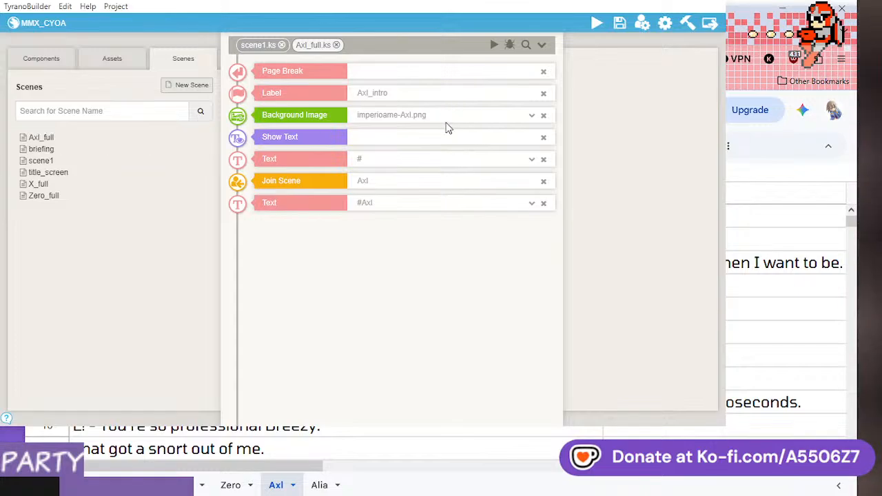
- Replace the final "#" in the last "#Axl" text component with the next spreadsheet dialogue through "Alright Navigator, how should I do that?", plus a new "#" line
click(424, 204)
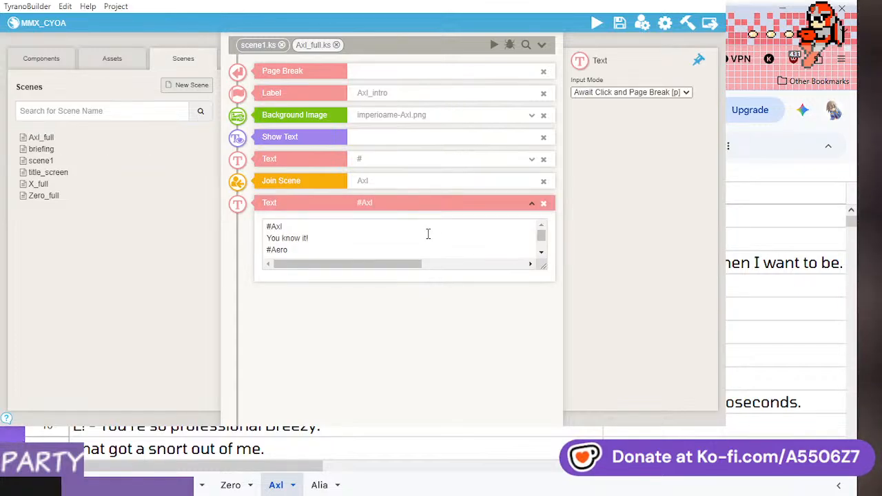
scroll(428, 235, down, 10)
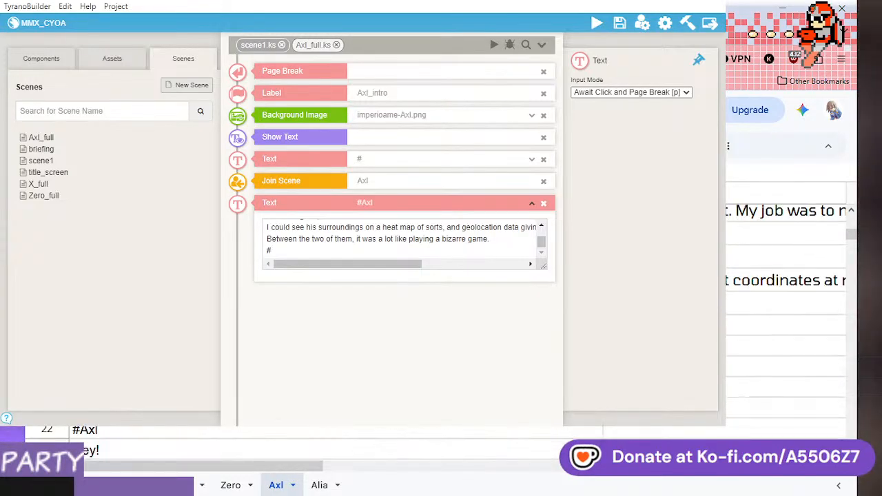
shift+click(336, 450)
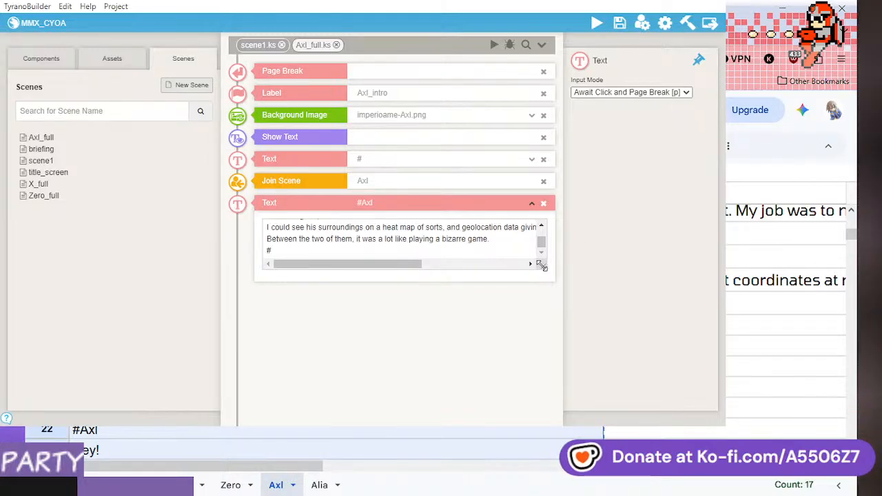
drag(540, 265, 550, 367)
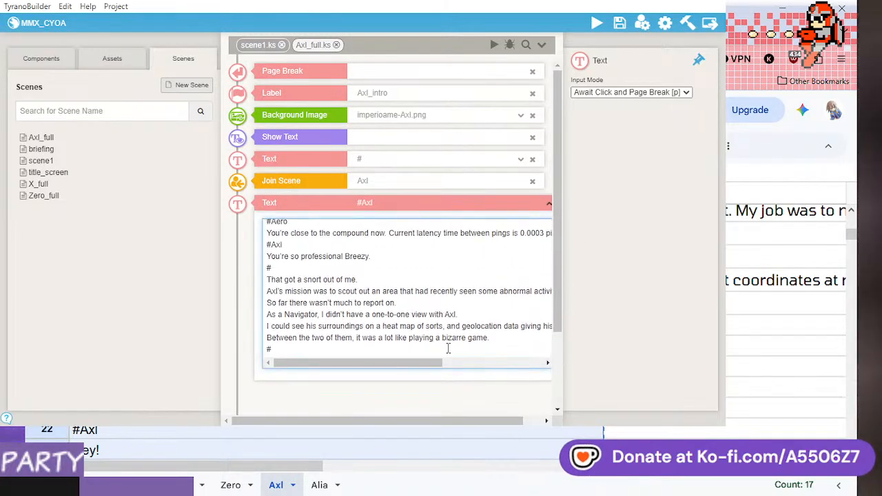
scroll(452, 348, down, 1)
scroll(454, 348, up, 1)
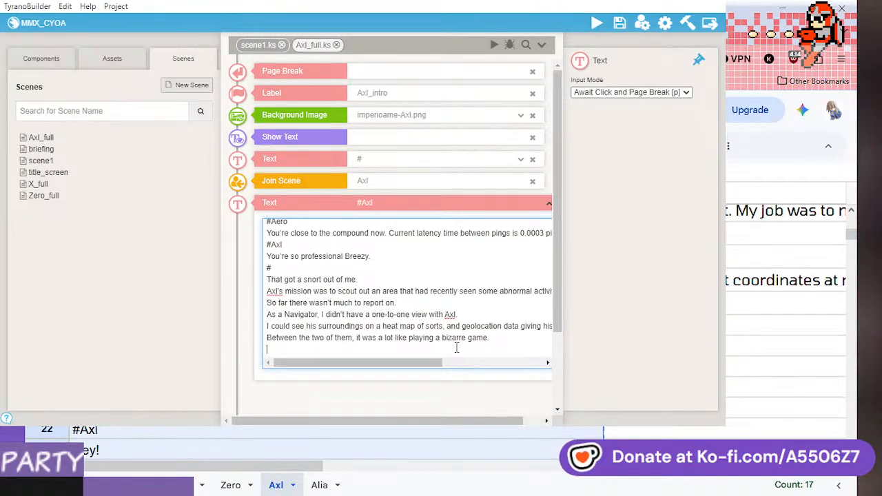
scroll(461, 344, down, 3)
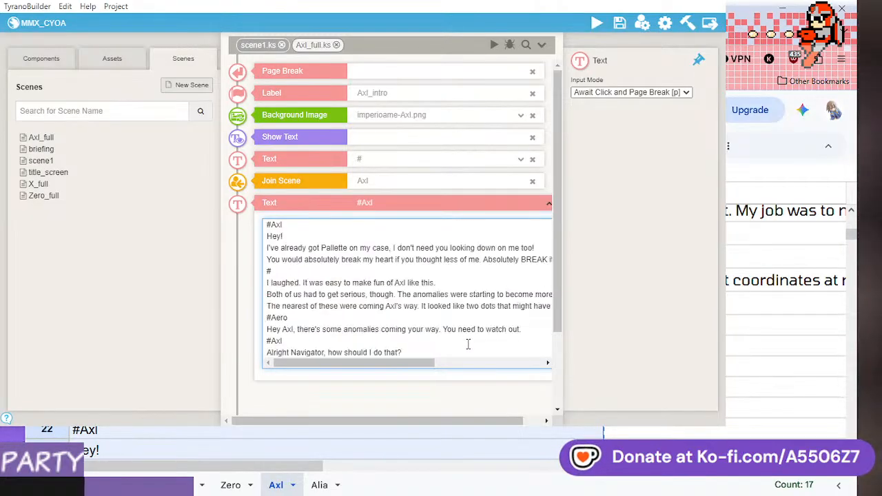
key(Return)
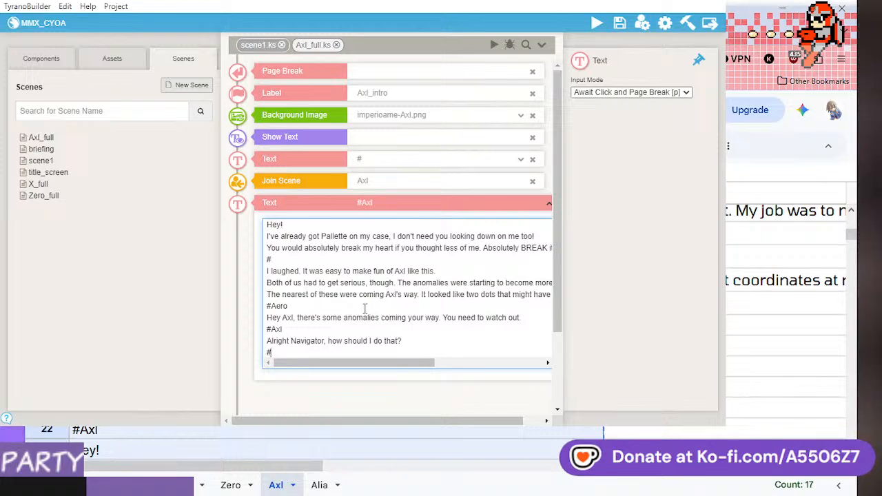
- Review the dialogue in the expanded "#Axl" text component from its beginning and save the project
scroll(363, 316, up, 3)
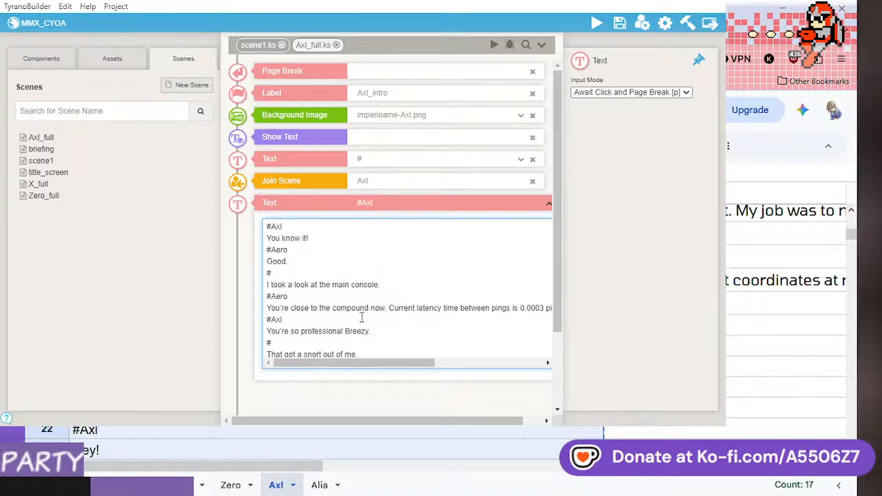
scroll(372, 288, down, 2)
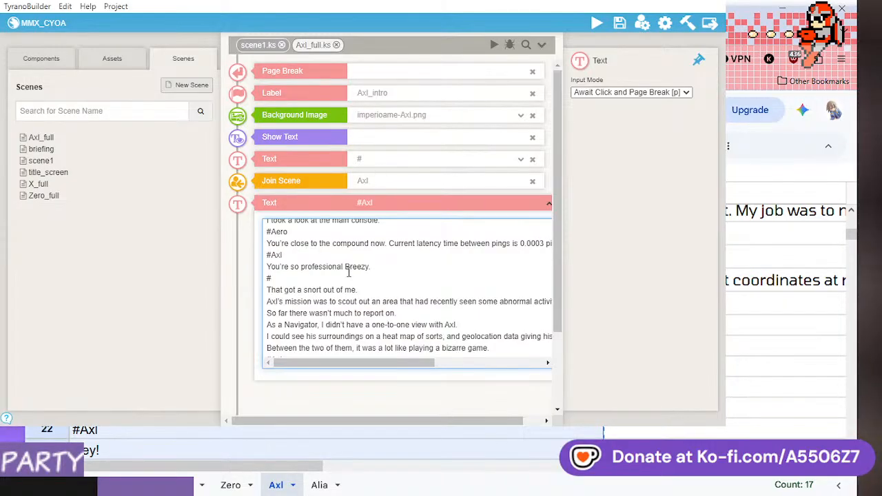
scroll(348, 272, down, 2)
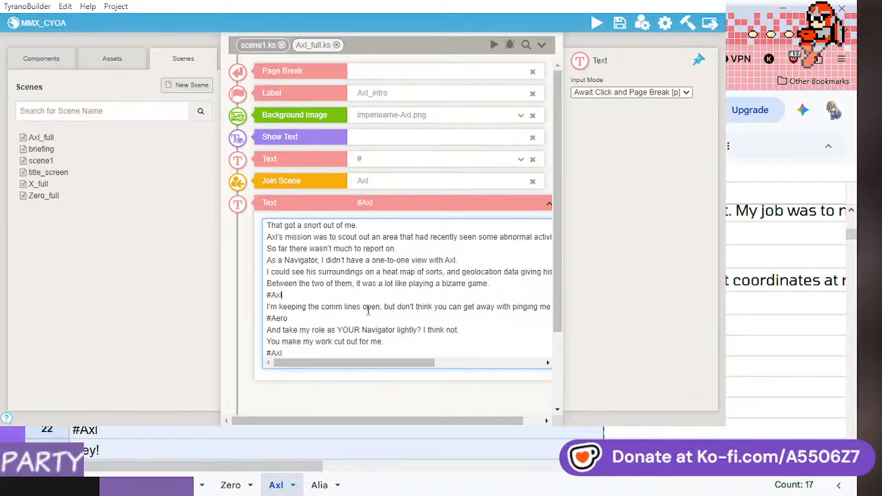
click(618, 25)
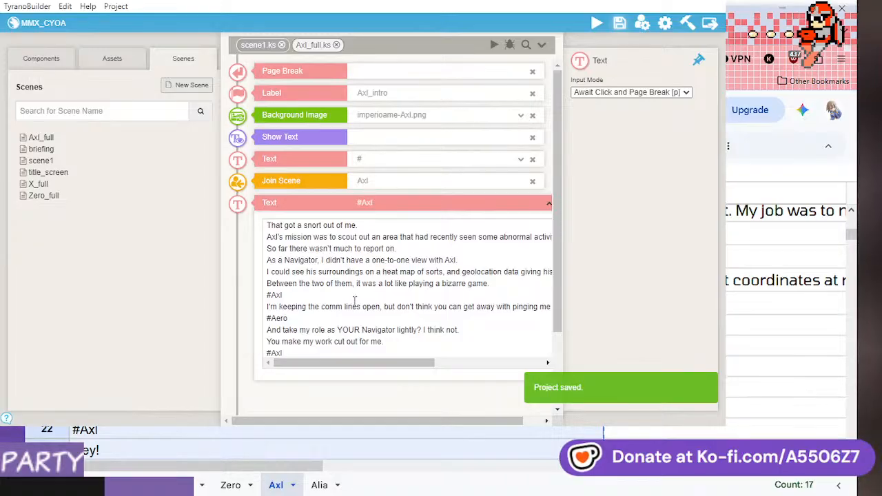
- Reread the "#Axl" text component's dialogue from Axl's opening lines through the closing "#" line
scroll(354, 299, down, 4)
scroll(354, 300, up, 4)
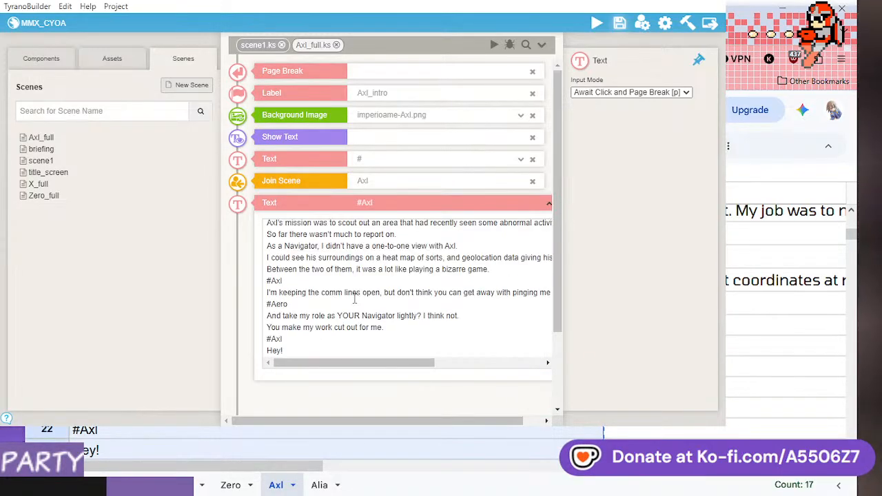
scroll(354, 298, down, 2)
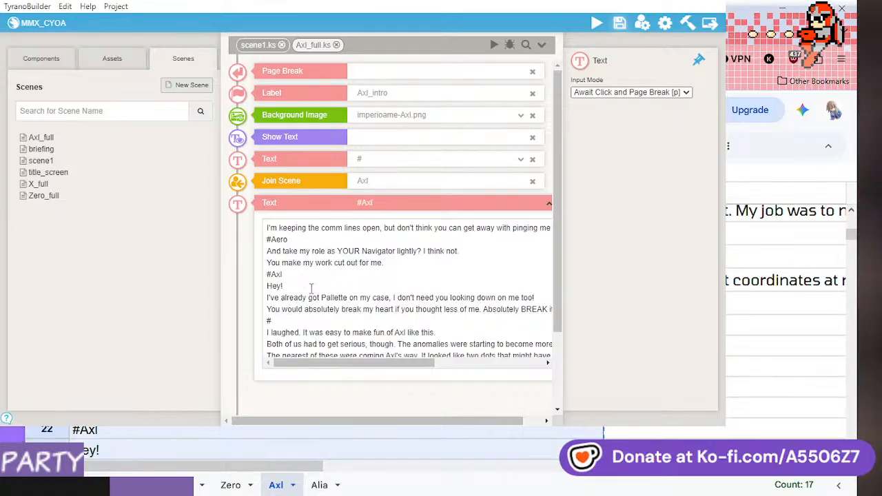
scroll(311, 290, down, 2)
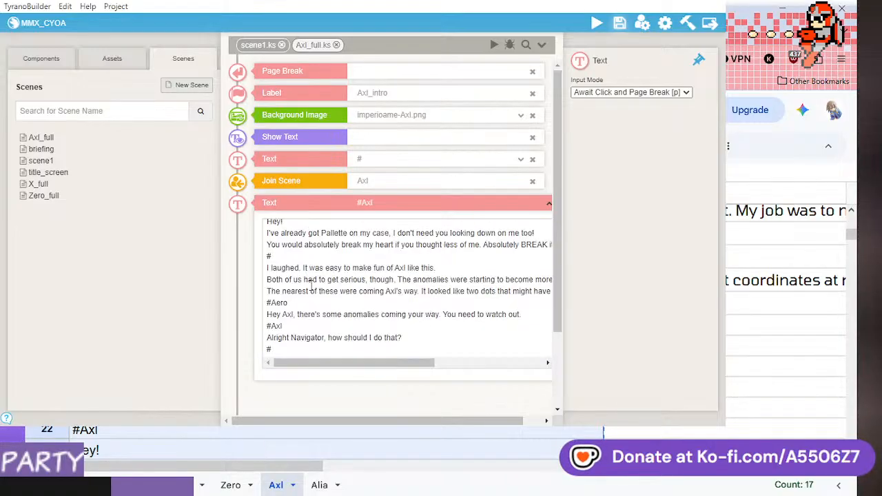
scroll(311, 286, up, 4)
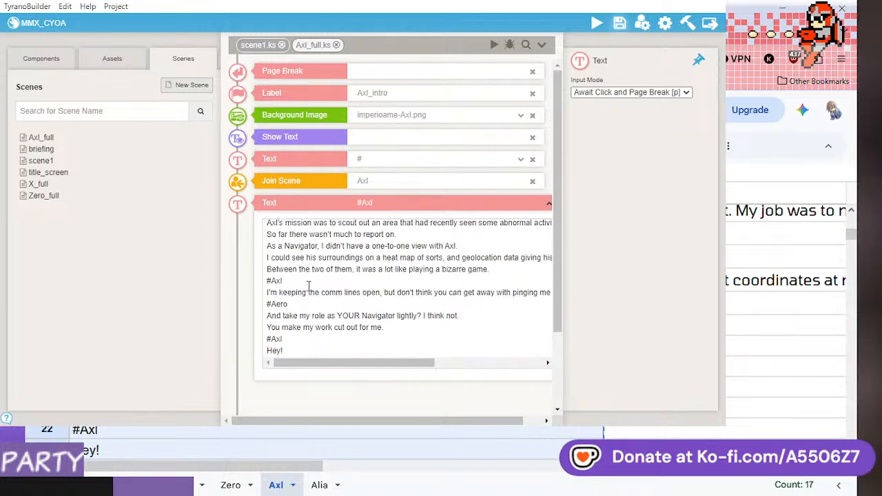
scroll(309, 289, down, 4)
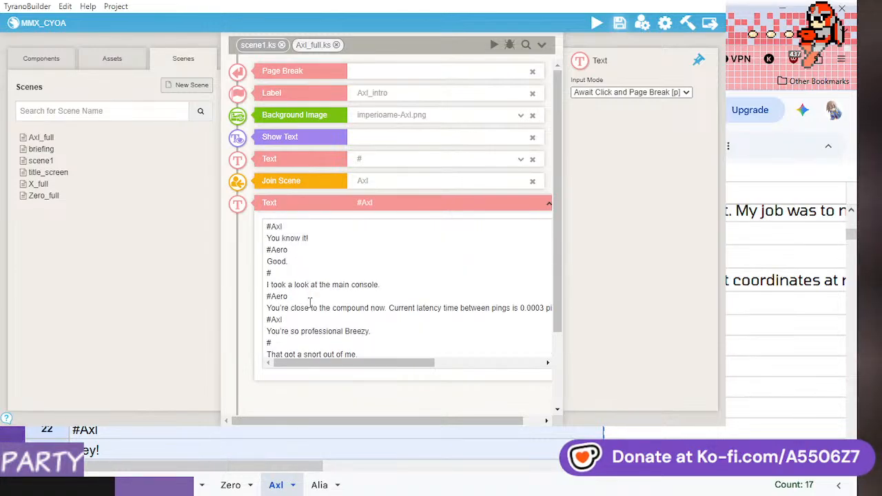
scroll(318, 312, down, 4)
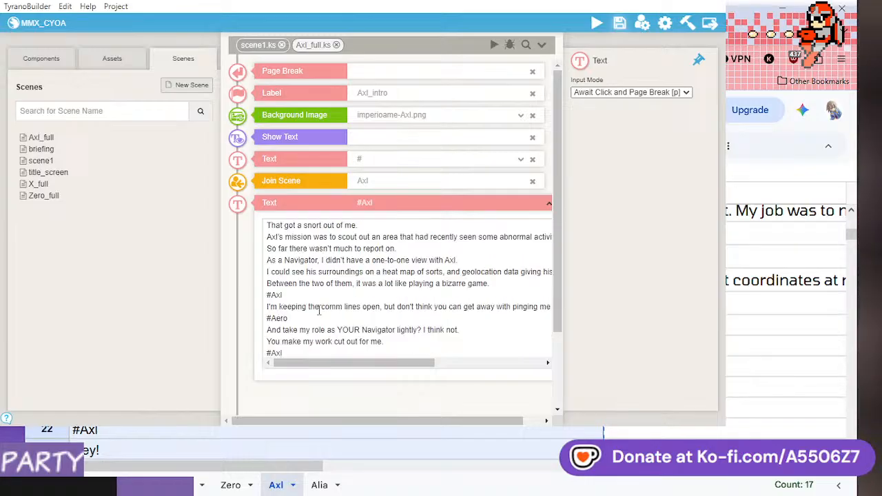
click(314, 284)
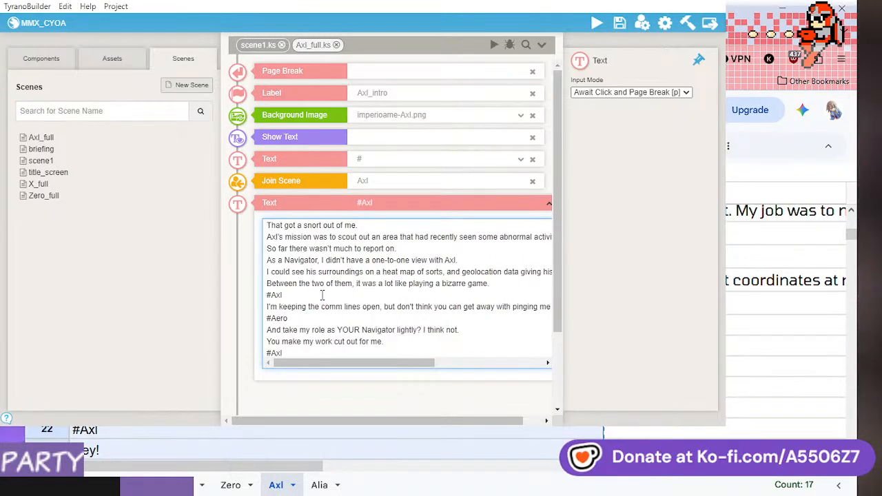
scroll(322, 295, down, 2)
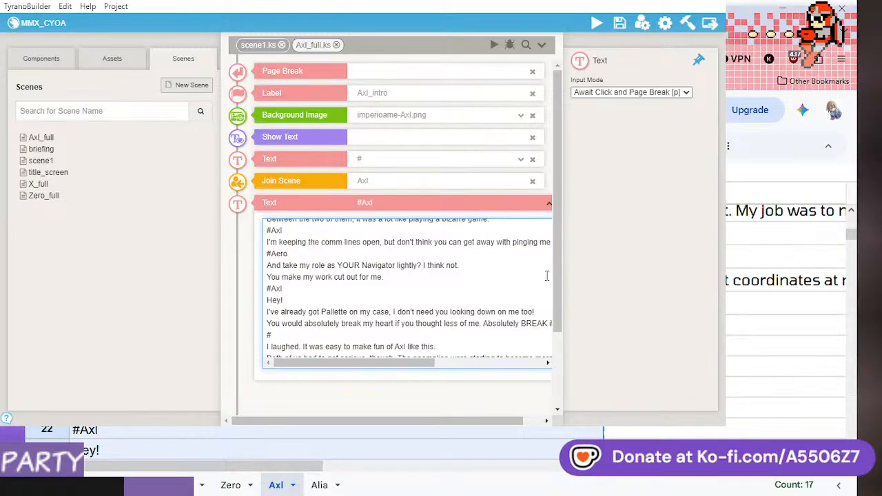
mouse_move(555, 273)
mouse_down()
mouse_move(556, 286)
mouse_move(553, 277)
mouse_up()
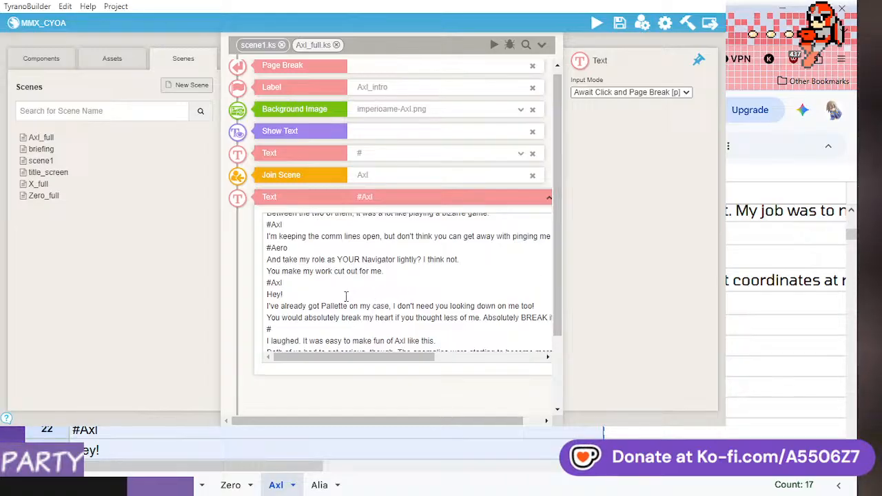
scroll(346, 296, down, 2)
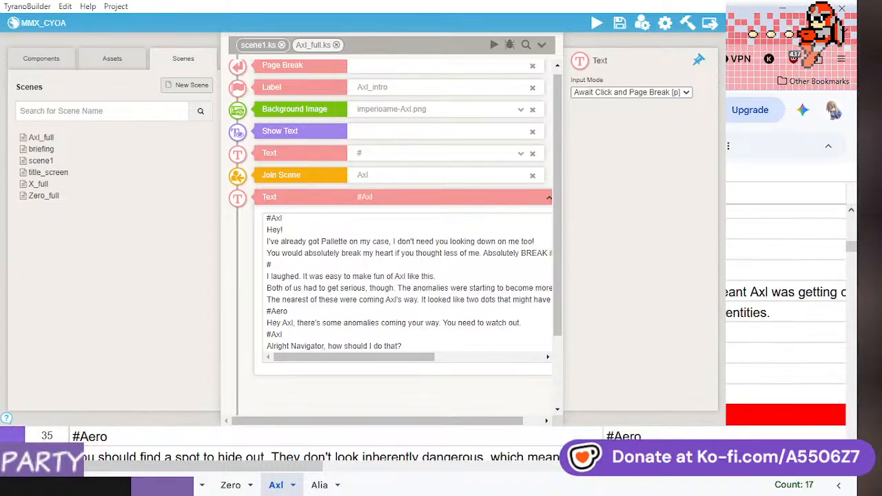
scroll(291, 290, down, 2)
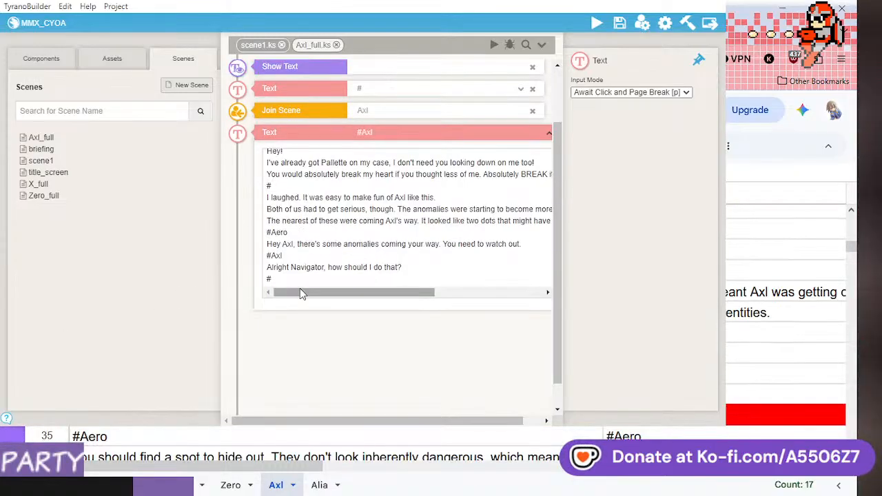
scroll(299, 288, up, 4)
scroll(553, 211, up, 2)
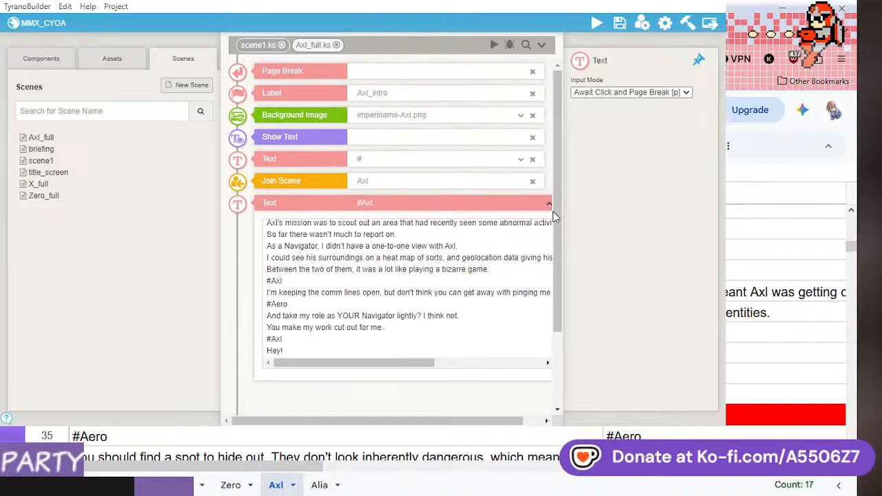
- Copy the choice-button TyranoScript component from the Zero_full scene and paste it after the "#Axl" text in Axl_full
double_click(81, 198)
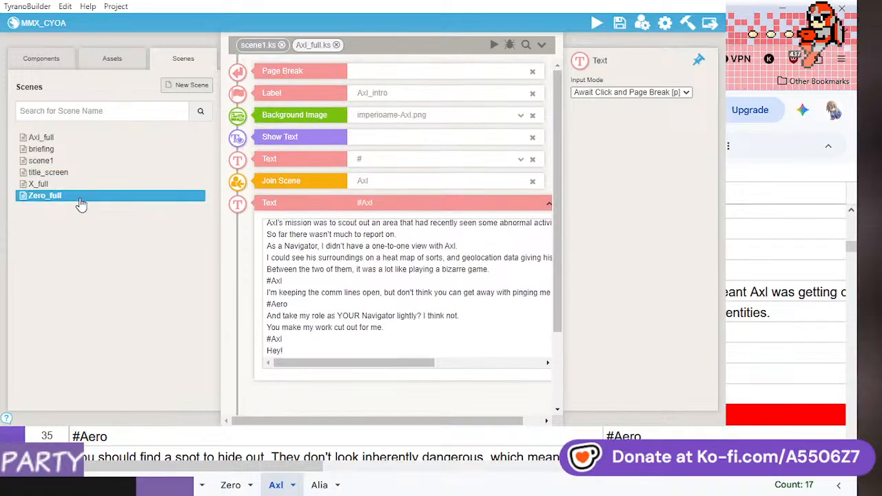
click(403, 273)
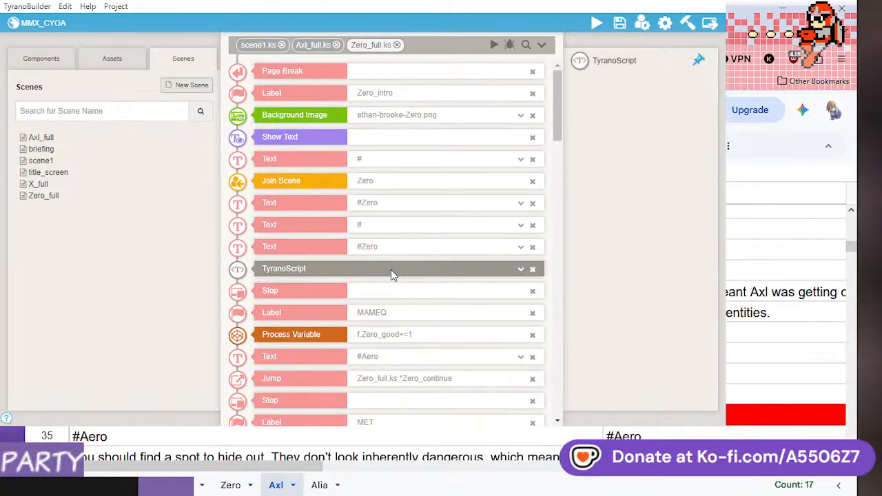
right_click(391, 269)
click(418, 286)
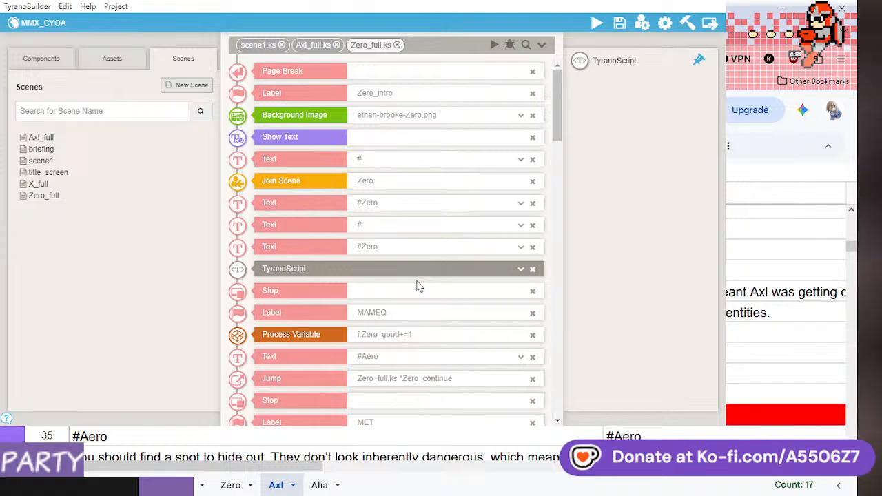
click(315, 47)
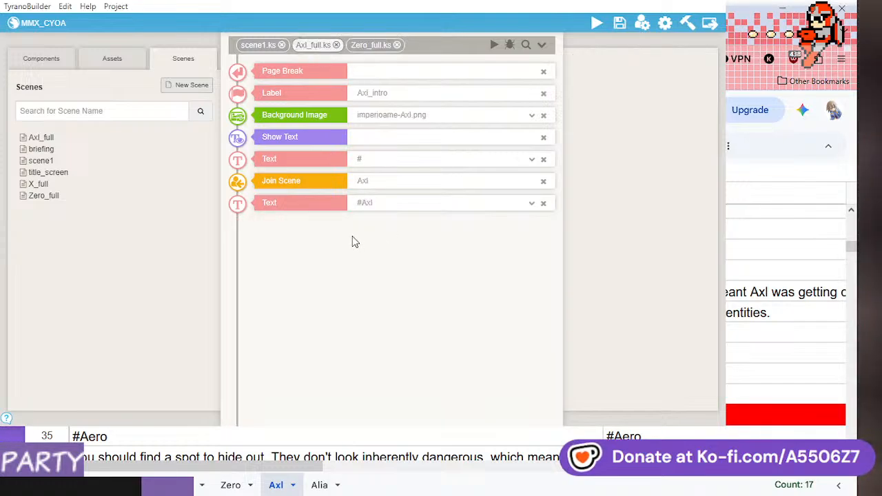
click(371, 205)
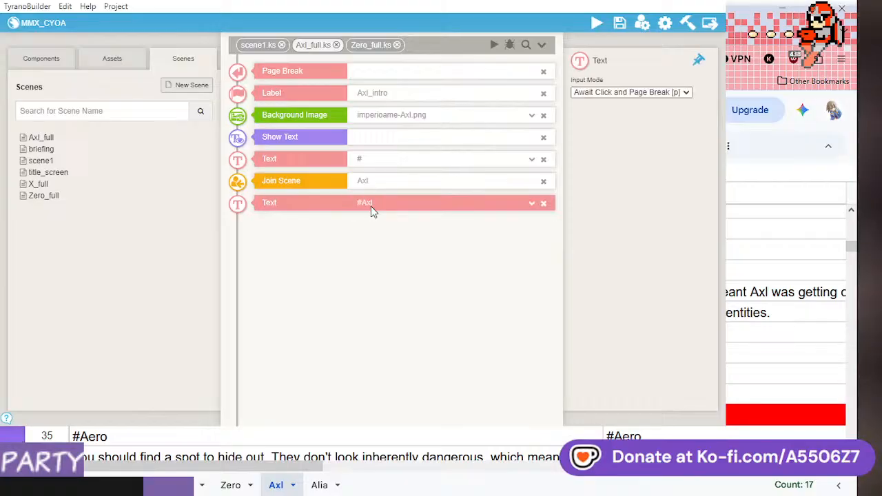
right_click(371, 206)
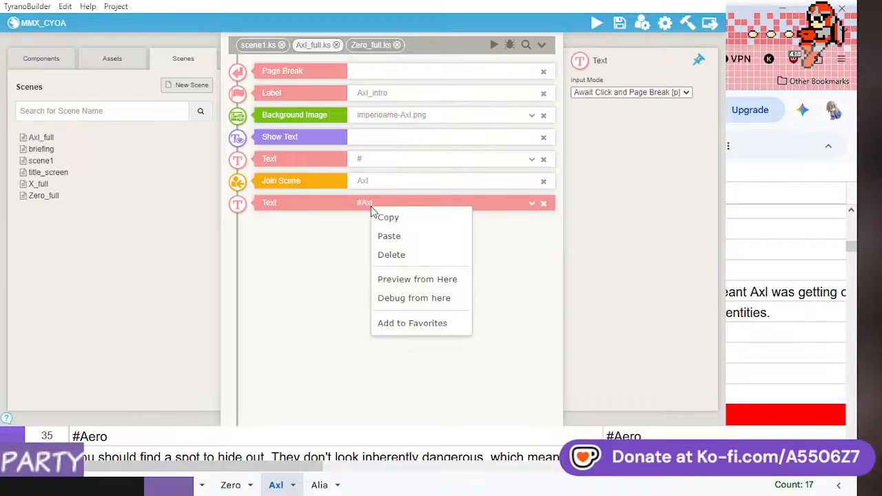
click(390, 236)
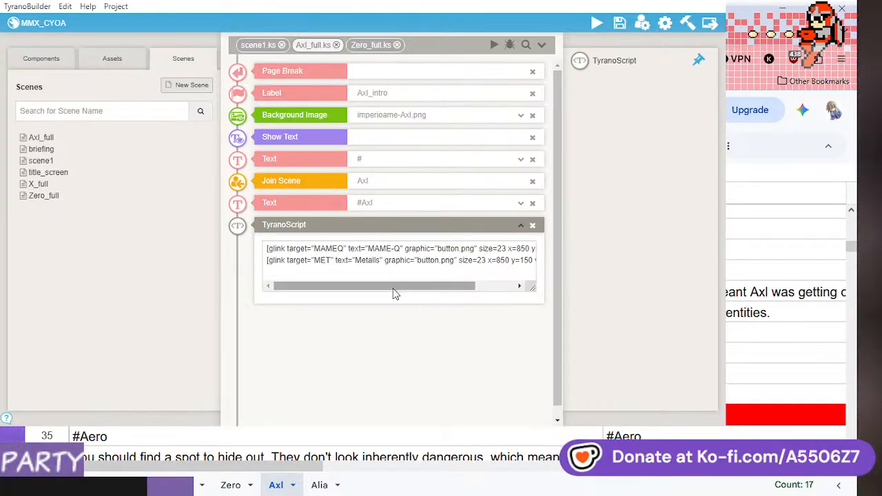
- Add a Stop, a Label and an empty Text component below the pasted TyranoScript to hold the first choice branch
click(48, 60)
click(112, 59)
click(51, 63)
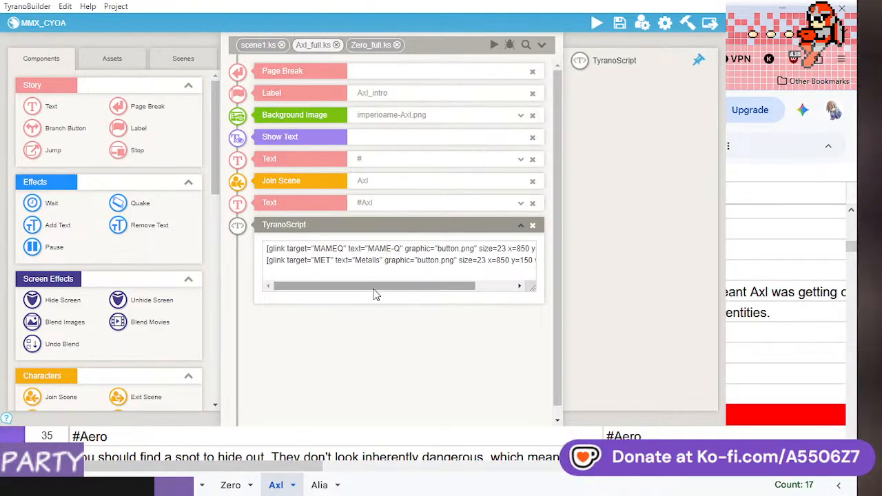
drag(377, 288, 328, 296)
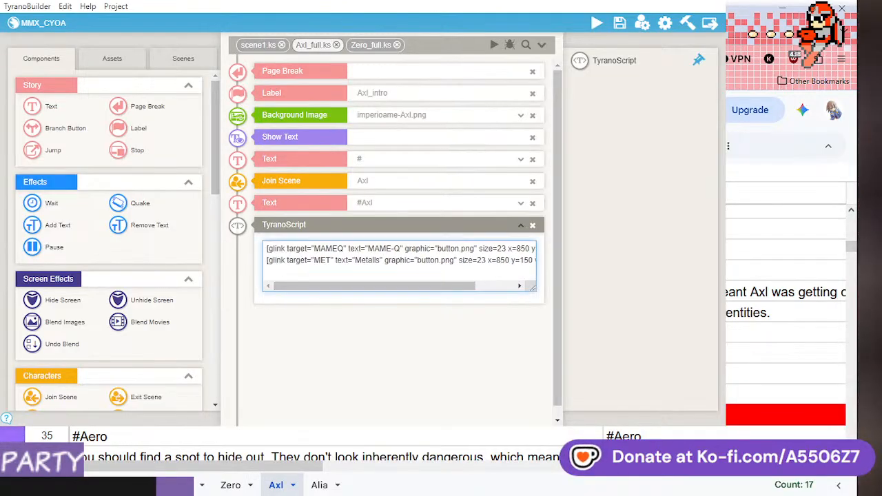
scroll(786, 310, down, 1)
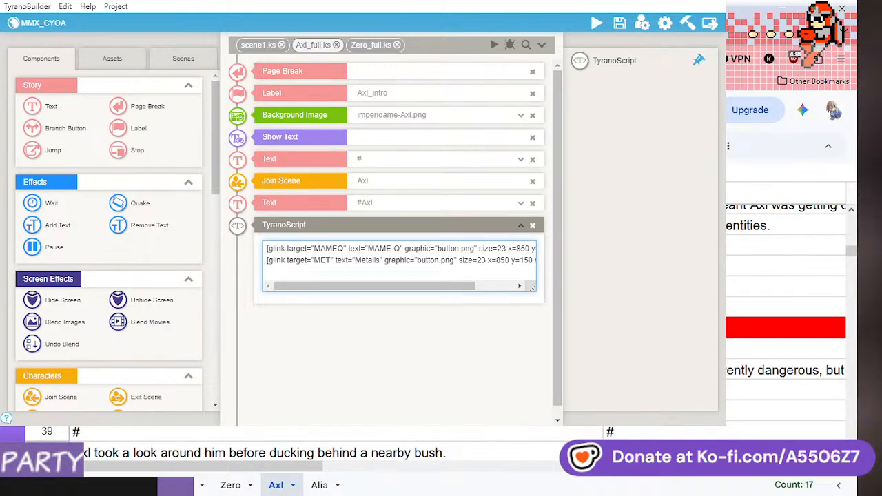
click(472, 265)
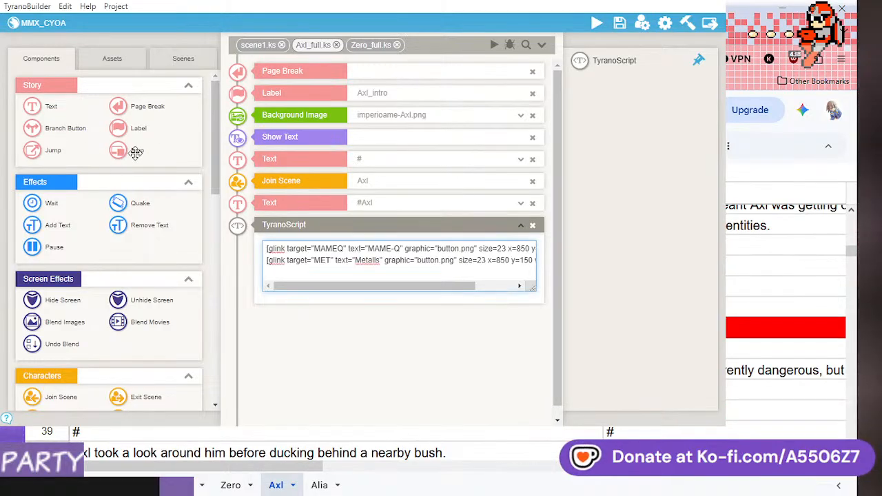
drag(131, 153, 346, 315)
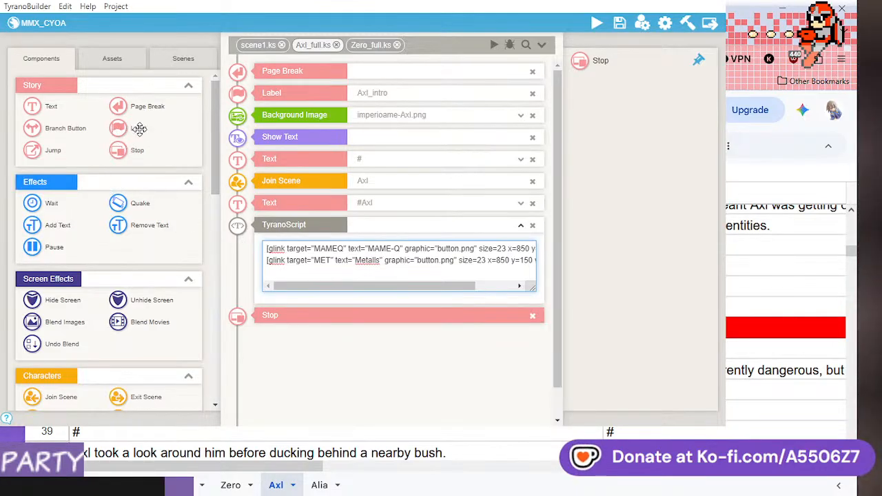
drag(139, 129, 342, 358)
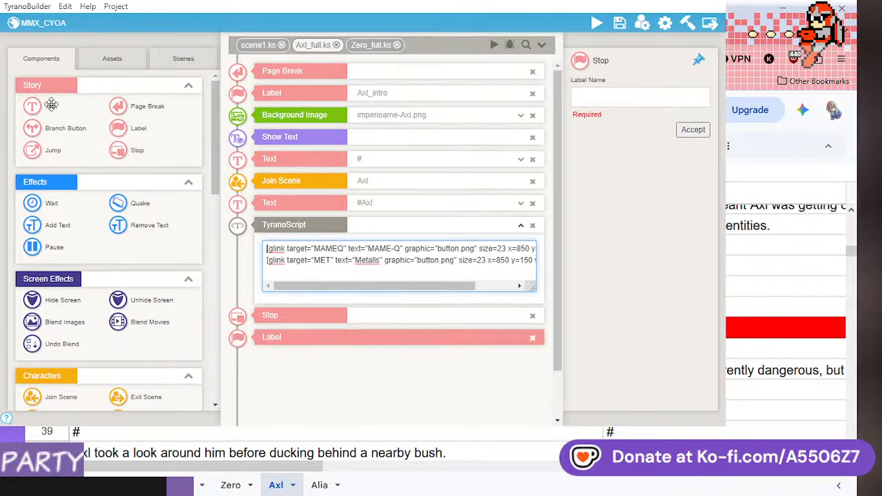
drag(51, 104, 348, 379)
scroll(179, 189, down, 3)
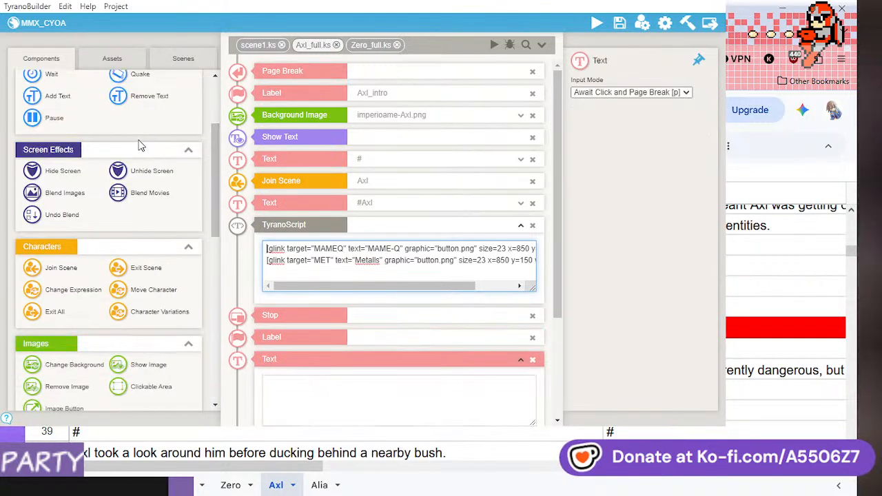
scroll(152, 167, up, 3)
- Add a Stop after the first branch's text, followed by a second Label, an empty Text and a closing Stop
drag(393, 421, 391, 389)
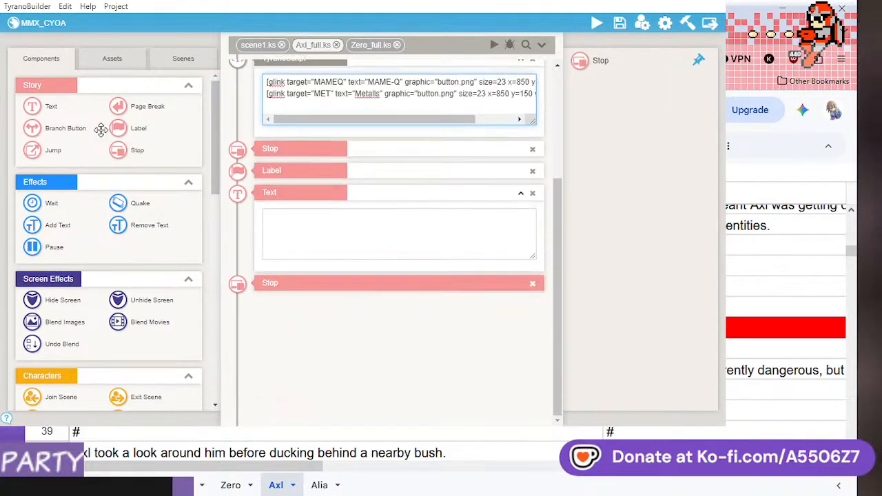
drag(128, 129, 317, 311)
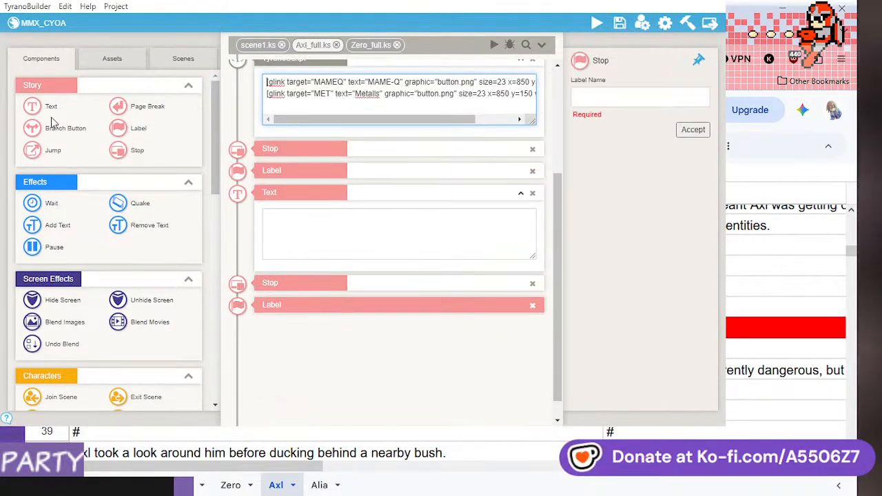
drag(50, 107, 437, 371)
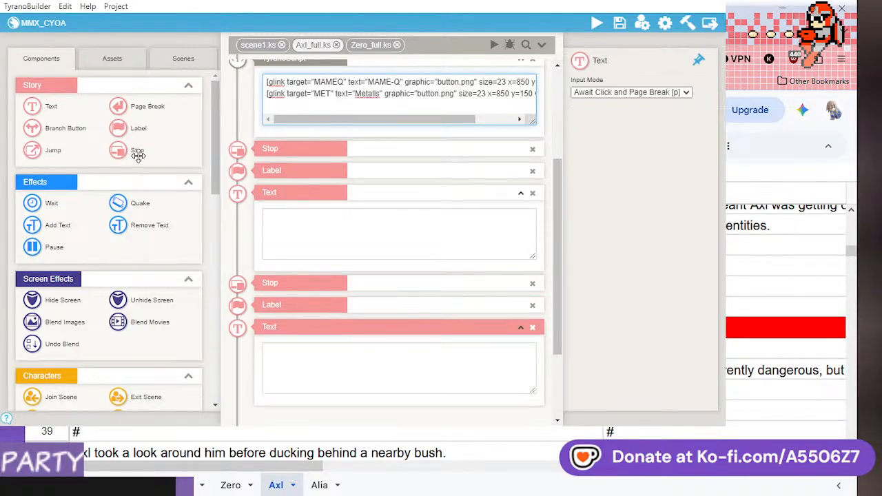
drag(138, 155, 350, 389)
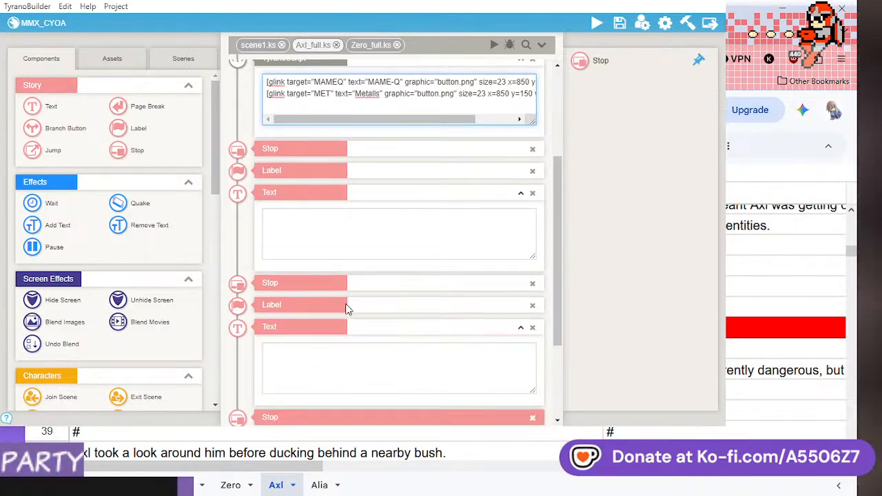
- Name the first branch's label "hiding"
scroll(348, 310, up, 2)
click(378, 310)
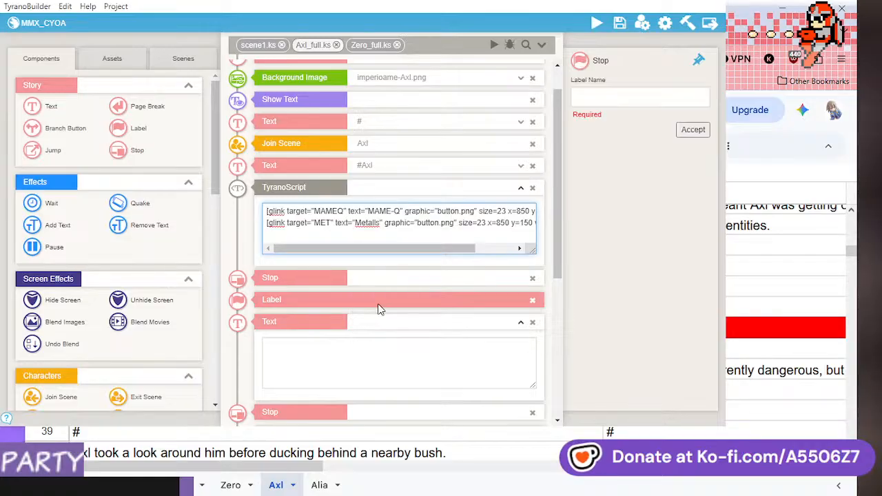
click(603, 96)
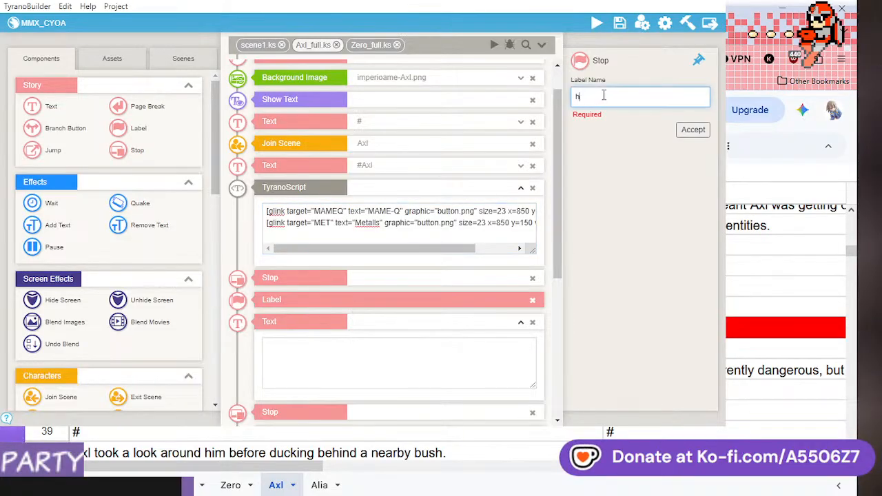
click(698, 136)
- Name the second branch's label "armed"
scroll(371, 295, down, 2)
click(380, 310)
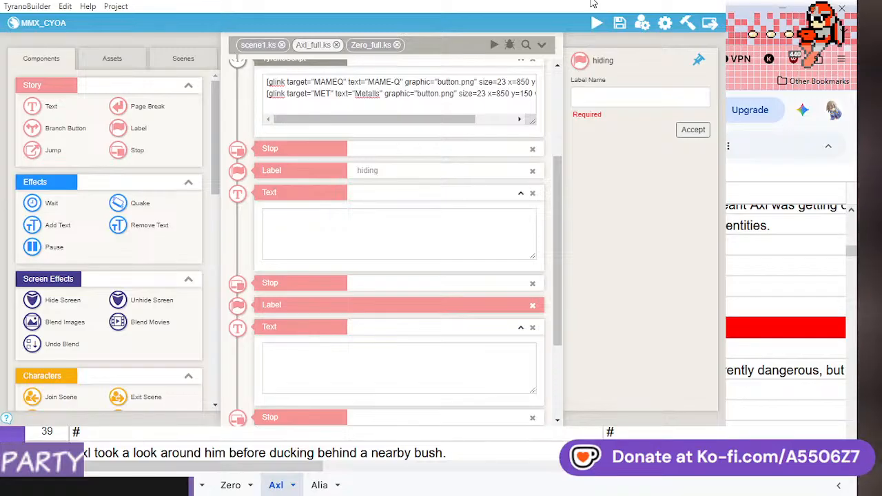
click(612, 96)
text(a)
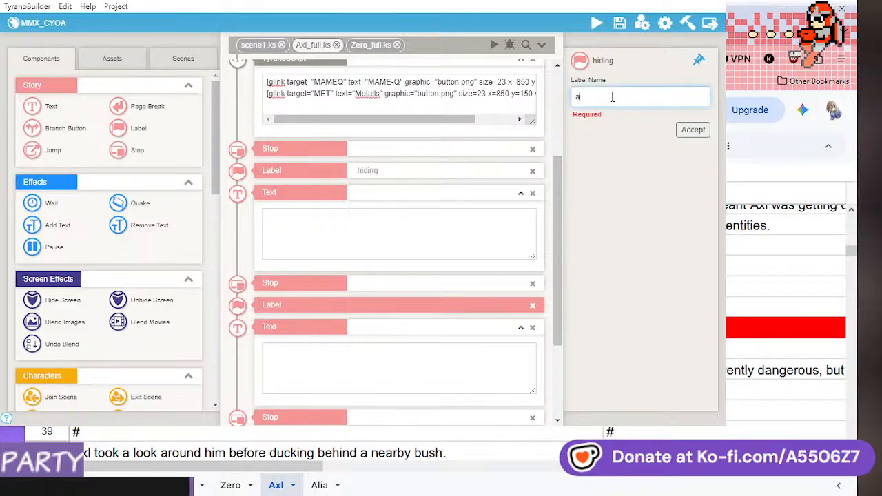
text(rme)
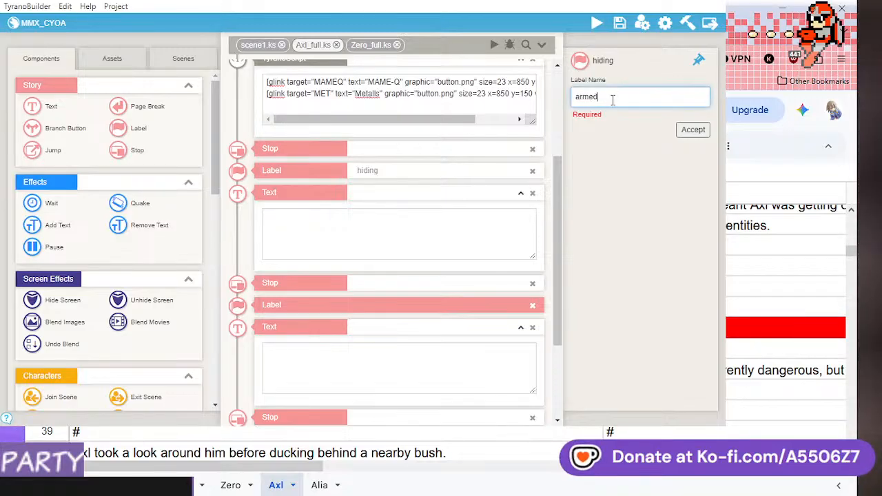
text(d)
click(693, 131)
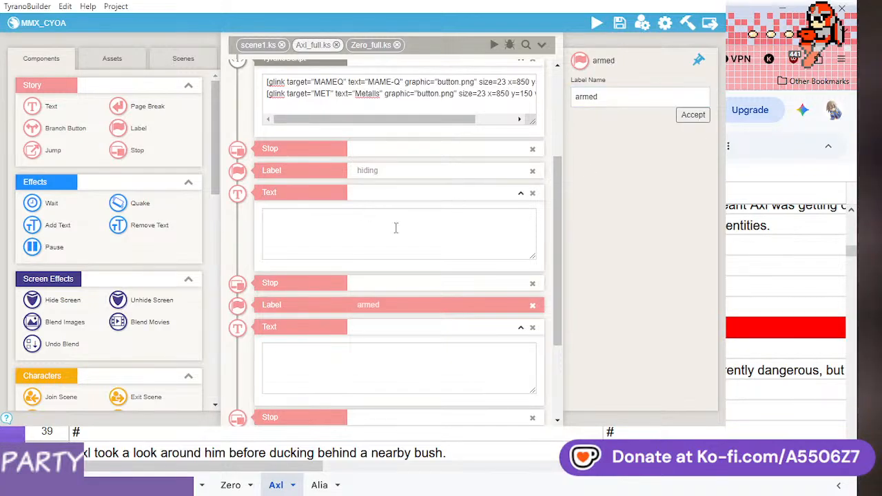
- Set the first choice button's target to "hiding" and the second's to "armed" in the pasted TyranoScript
scroll(417, 223, up, 3)
scroll(417, 227, down, 2)
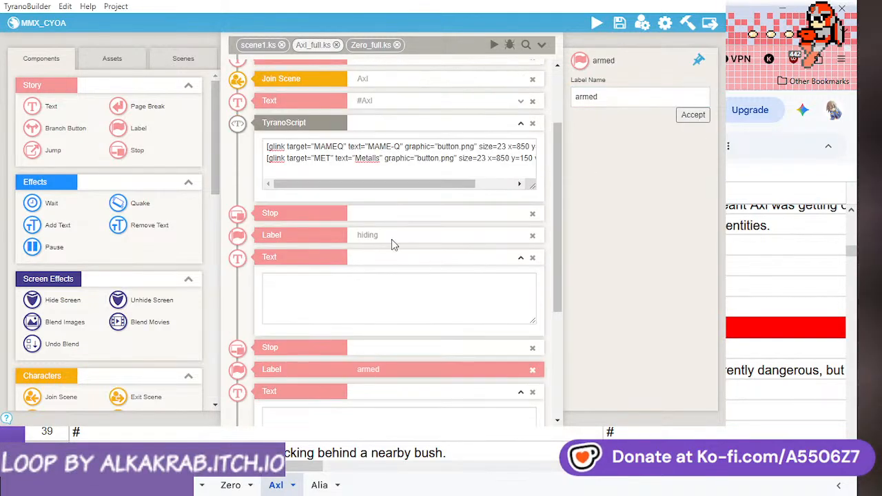
click(344, 147)
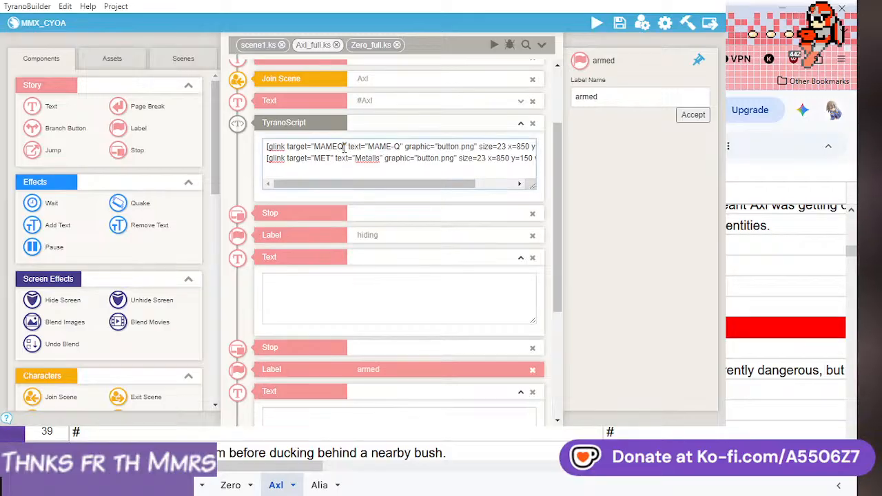
key(BackSpace)
key(BackSpace)
key(BackSpace)
key(BackSpace)
key(BackSpace)
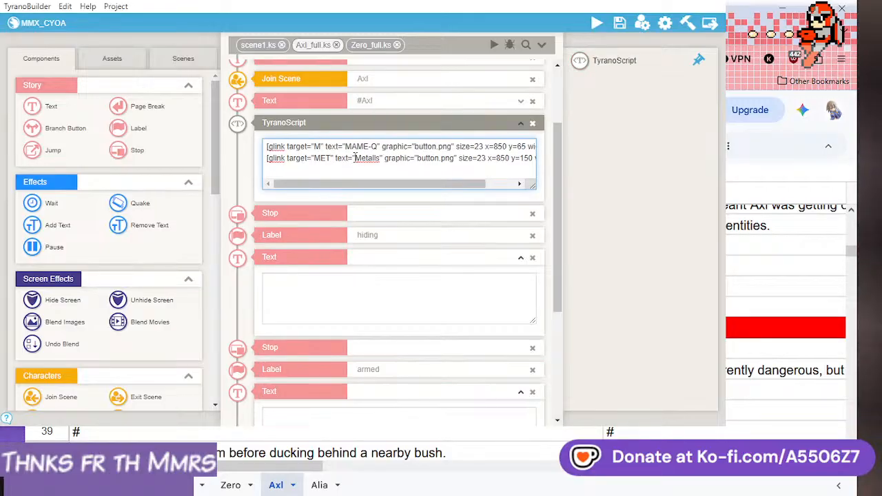
text(hiding)
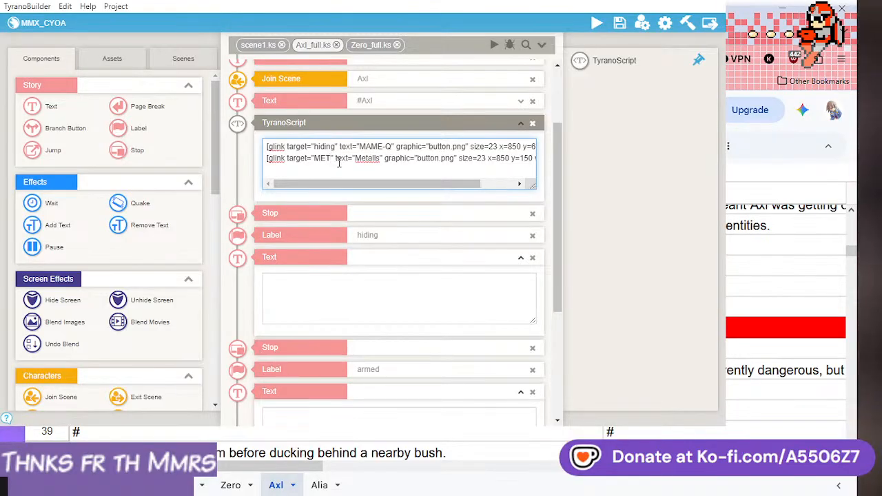
key(BackSpace)
key(BackSpace)
key(BackSpace)
text(armed)
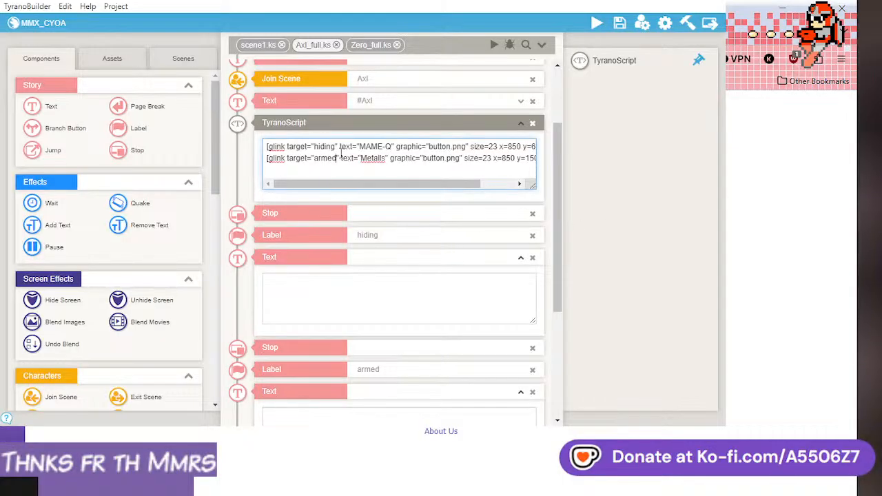
- Swap the choice buttons' targets in the TyranoScript, giving the first "armed" and the second "hiding"
click(334, 147)
key(BackSpace)
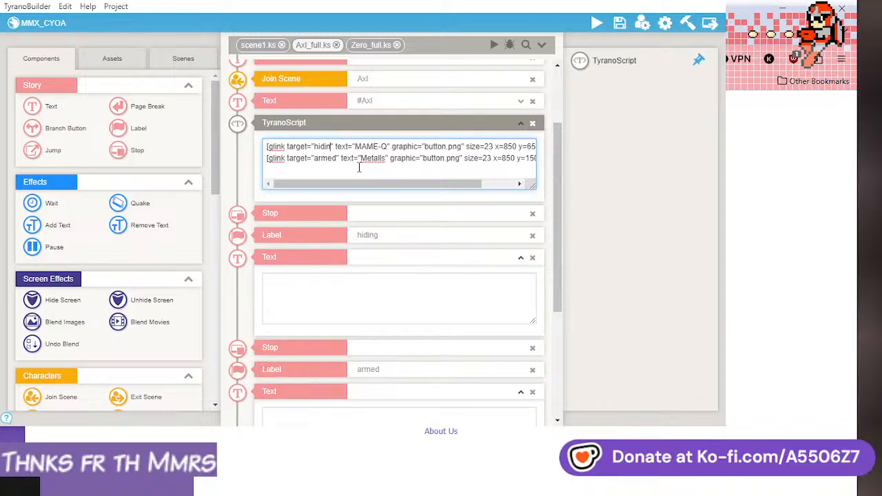
key(BackSpace)
key(BackSpace)
key(BackSpace)
key(BackSpace)
key(BackSpace)
text(ar)
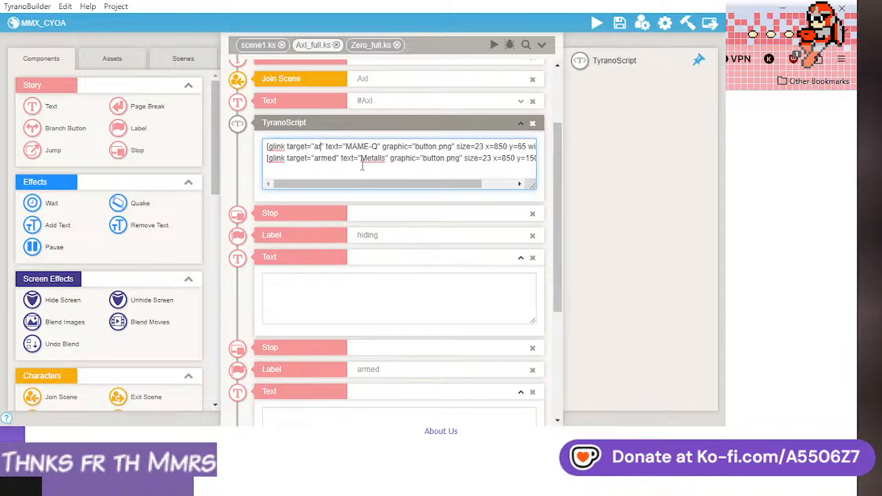
text(med)
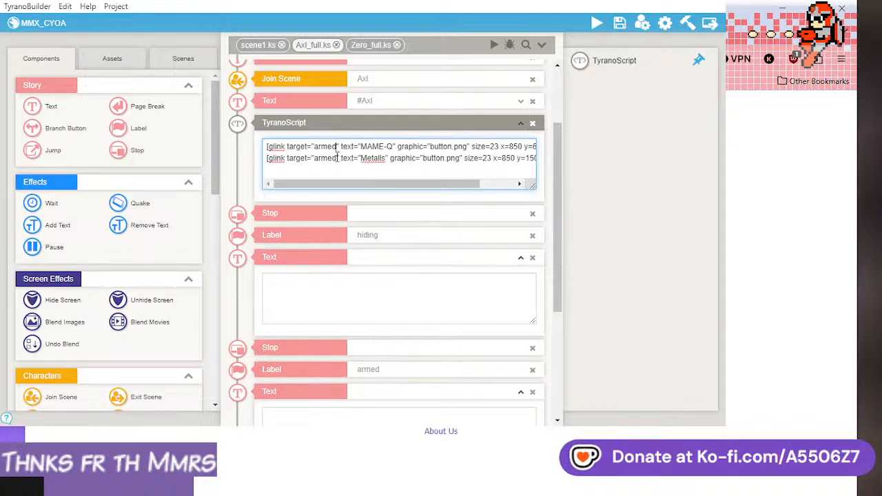
click(337, 158)
key(BackSpace)
key(BackSpace)
key(BackSpace)
key(BackSpace)
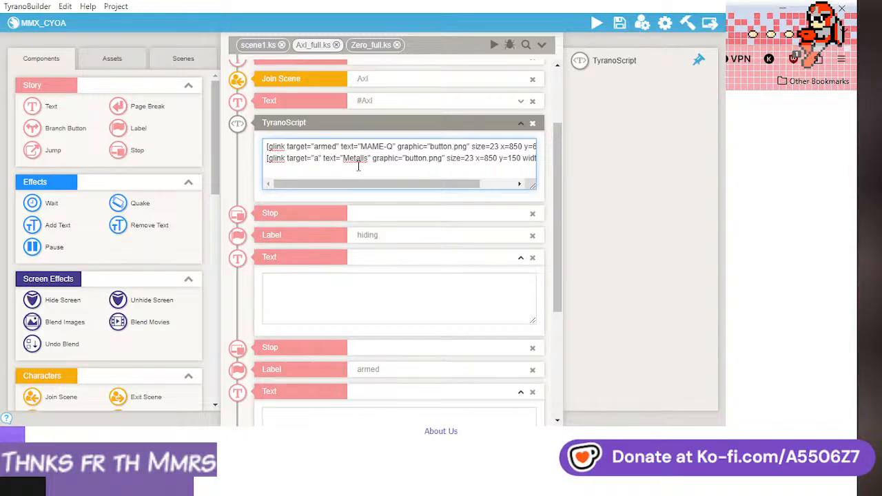
key(BackSpace)
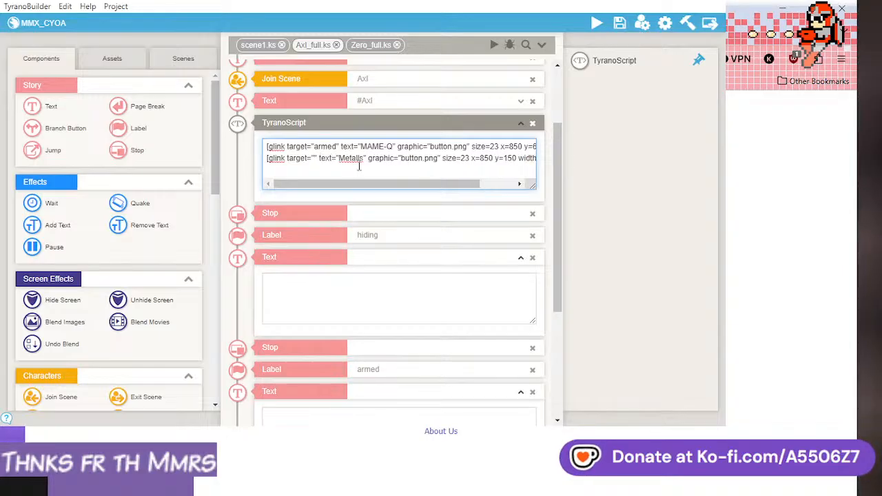
text(hiding)
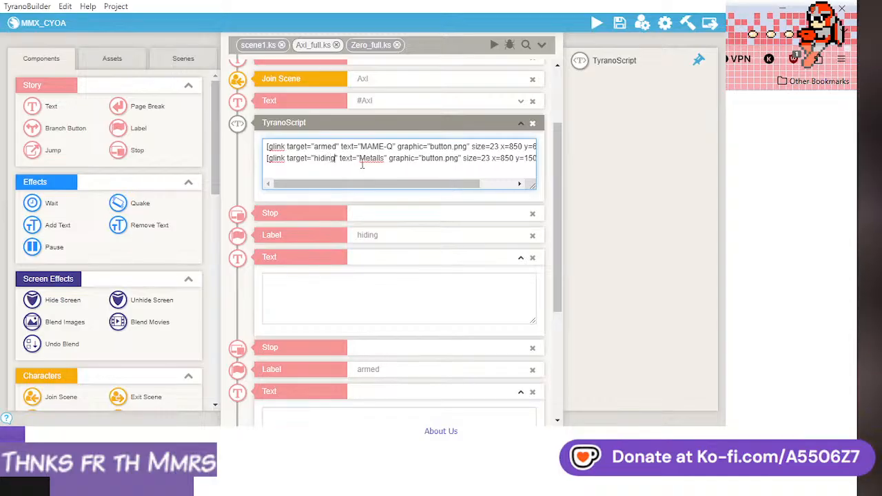
- Replace the first choice button's "MAME-Q" caption with "Hide"
click(391, 146)
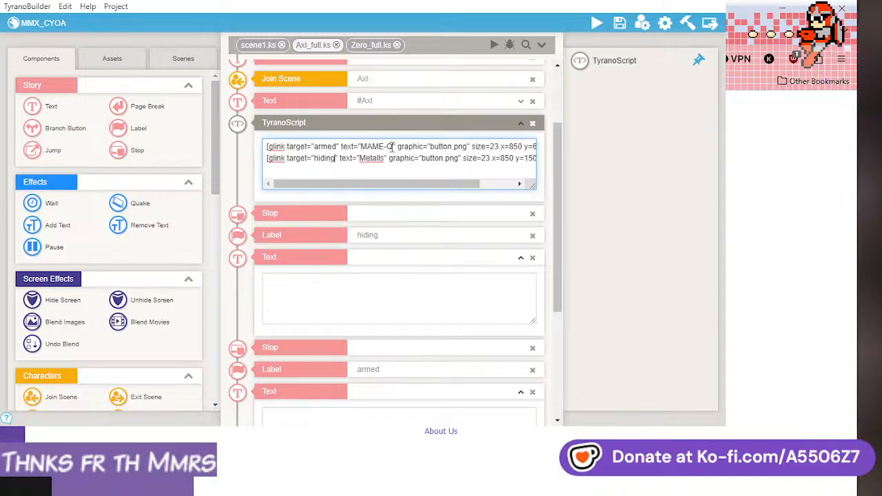
key(BackSpace)
key(BackSpace)
key(BackSpace)
key(BackSpace)
key(BackSpace)
key(BackSpace)
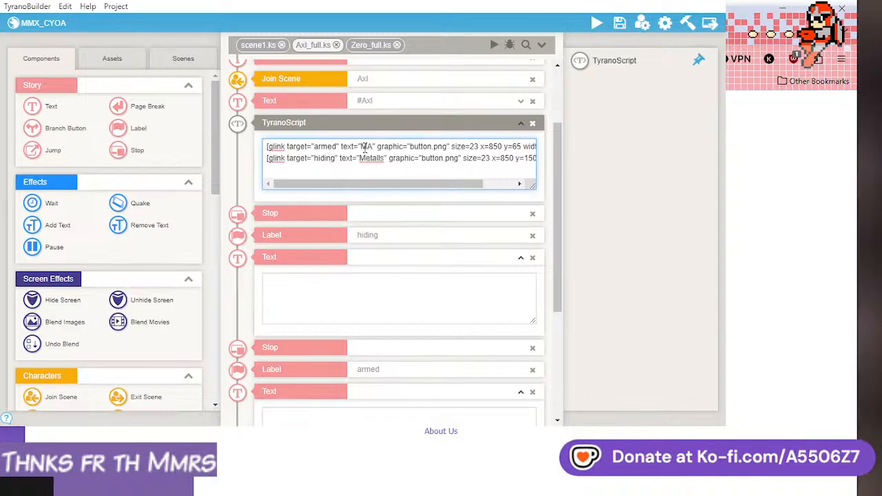
text(Hide)
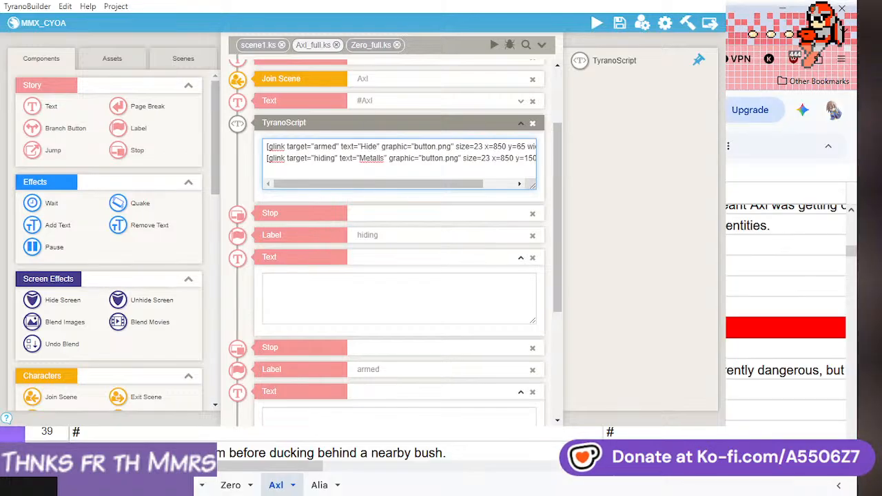
- Examine the branch columns below the red row in the spreadsheet's Axl sheet for the second choice's wording
scroll(786, 310, down, 1)
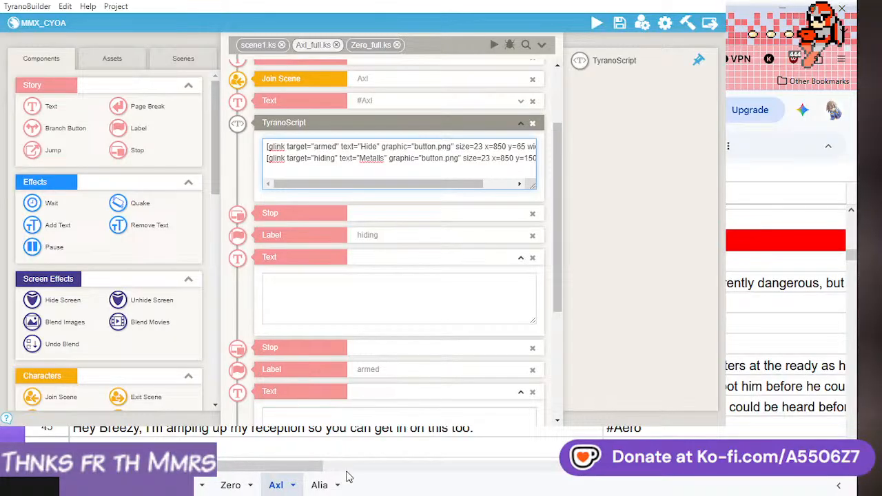
drag(310, 468, 485, 469)
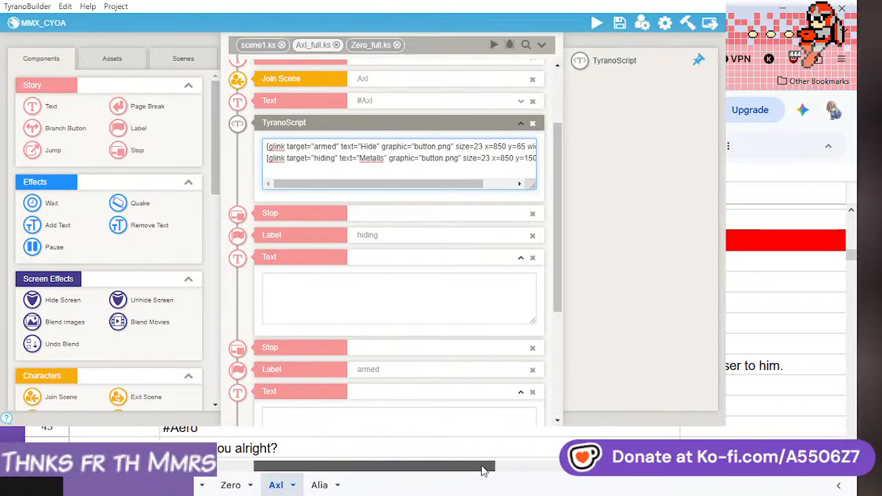
scroll(482, 448, down, 3)
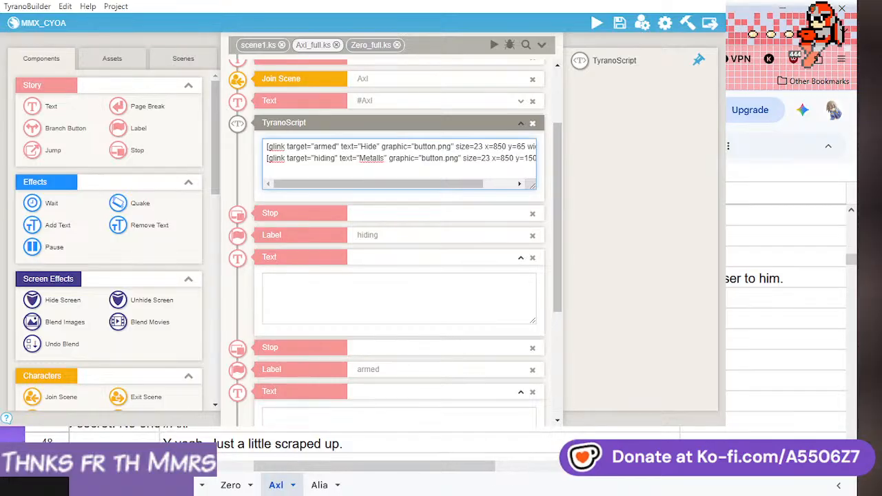
scroll(483, 444, down, 2)
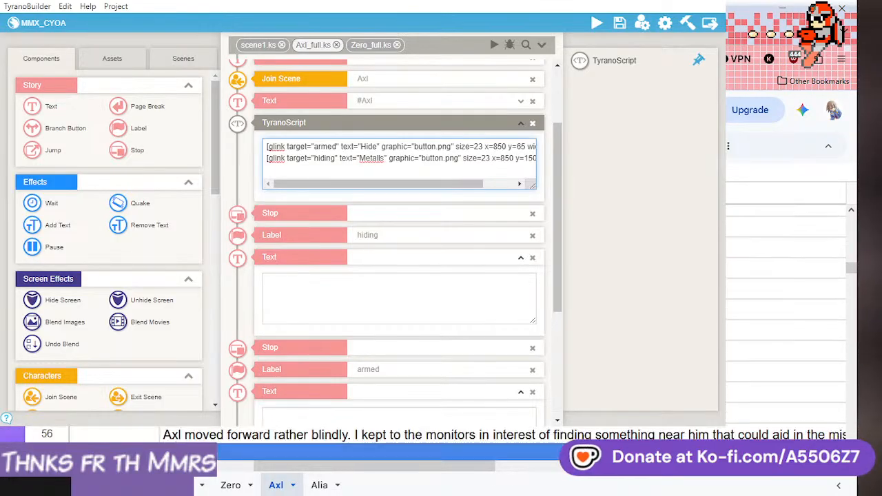
scroll(482, 439, up, 3)
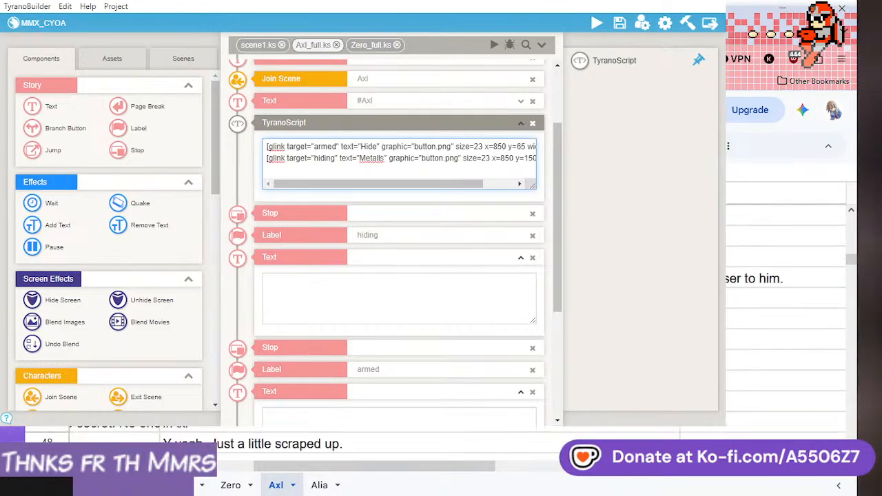
scroll(482, 438, down, 2)
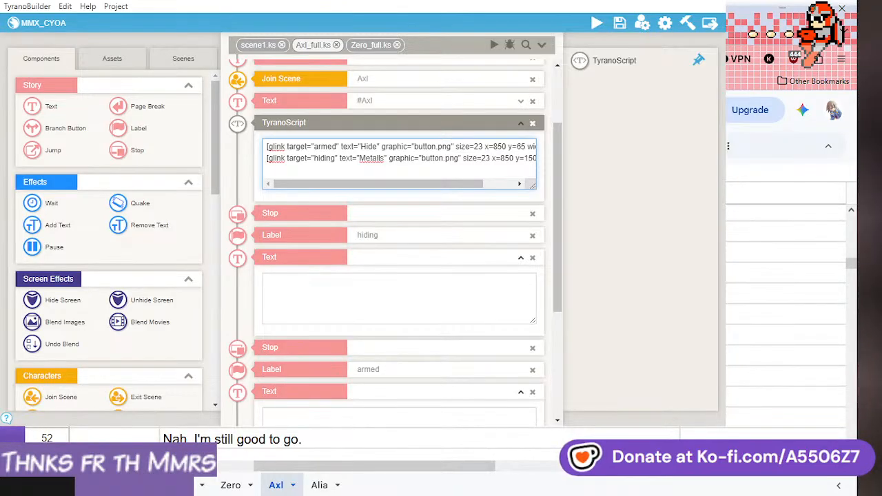
scroll(483, 441, up, 2)
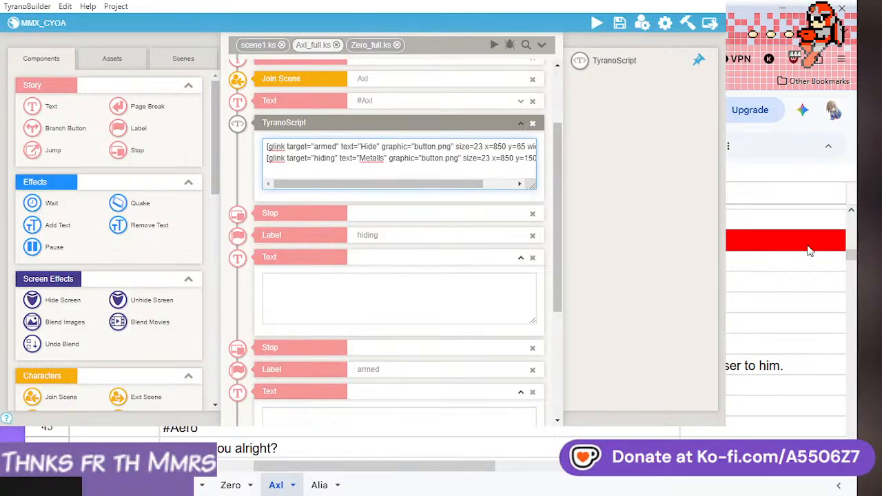
scroll(590, 434, left, 5)
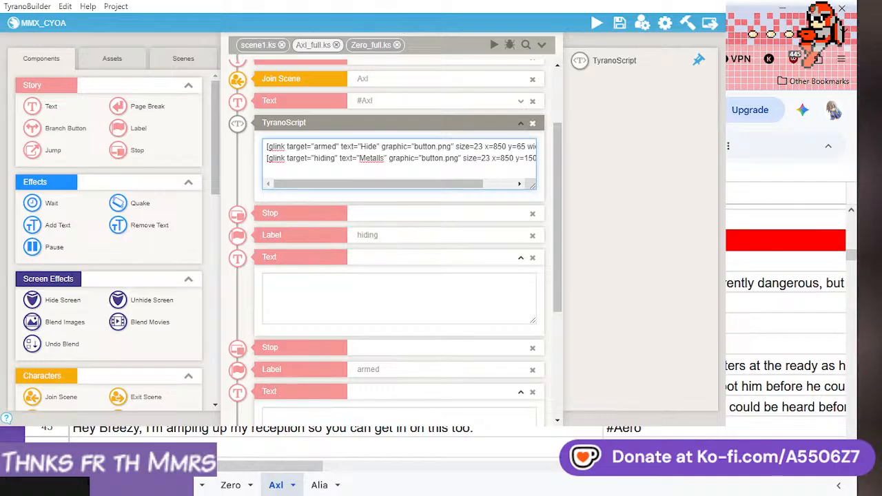
click(786, 282)
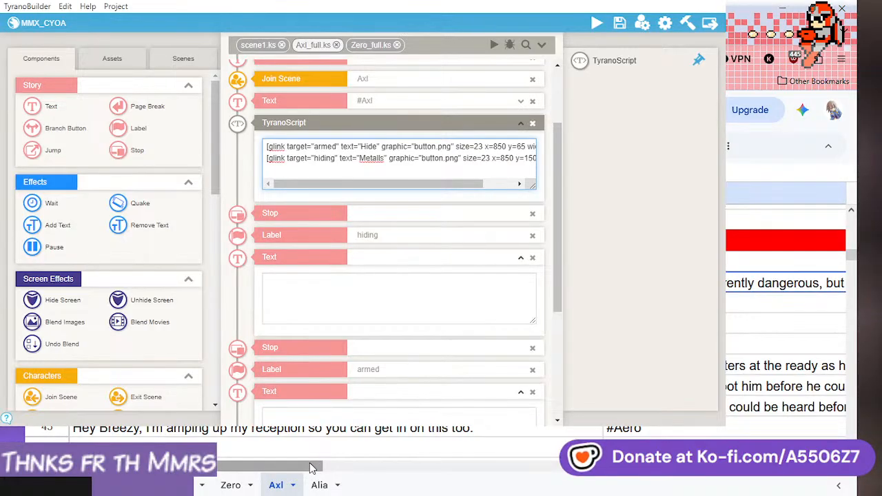
drag(310, 467, 291, 470)
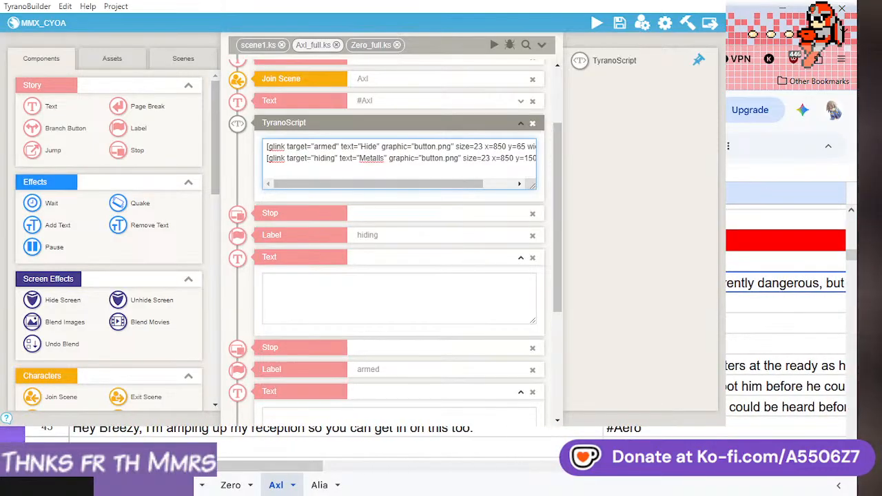
key(Left)
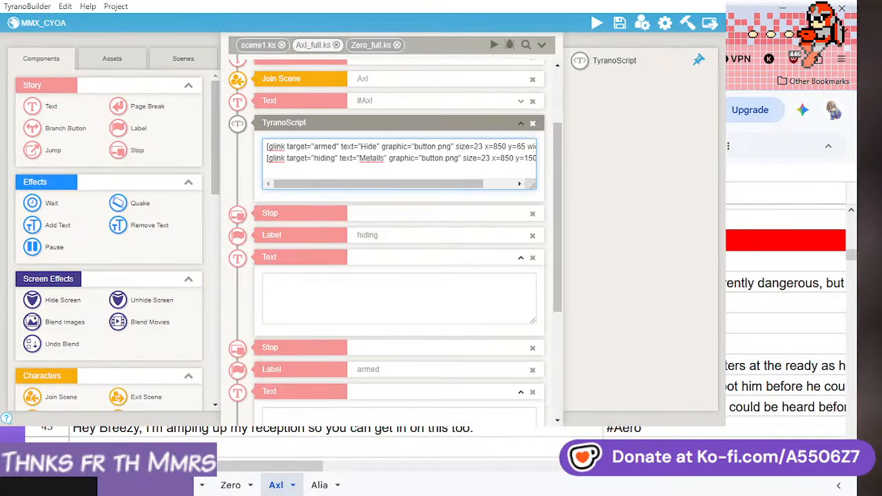
drag(313, 463, 451, 465)
click(743, 282)
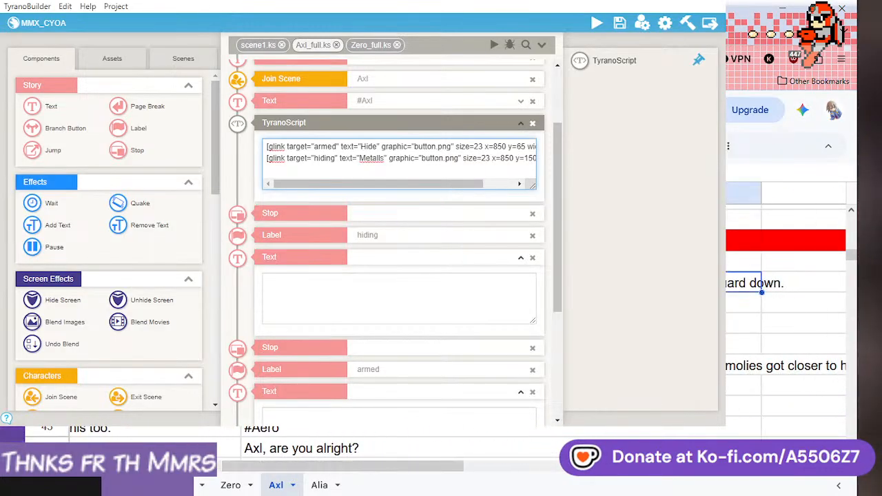
- Replace the second choice button's "Metalls" caption with "Stayed armed" and save the project
click(401, 195)
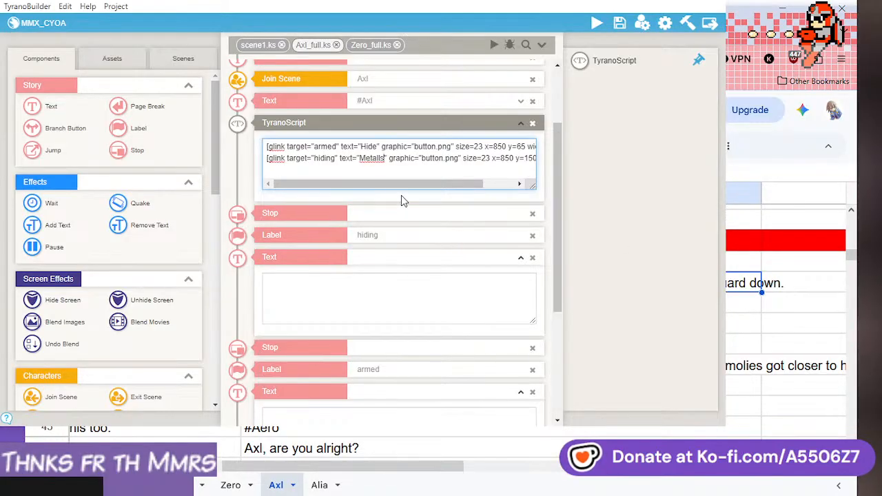
key(BackSpace)
key(BackSpace)
key(BackSpace)
key(BackSpace)
key(BackSpace)
key(BackSpace)
key(BackSpace)
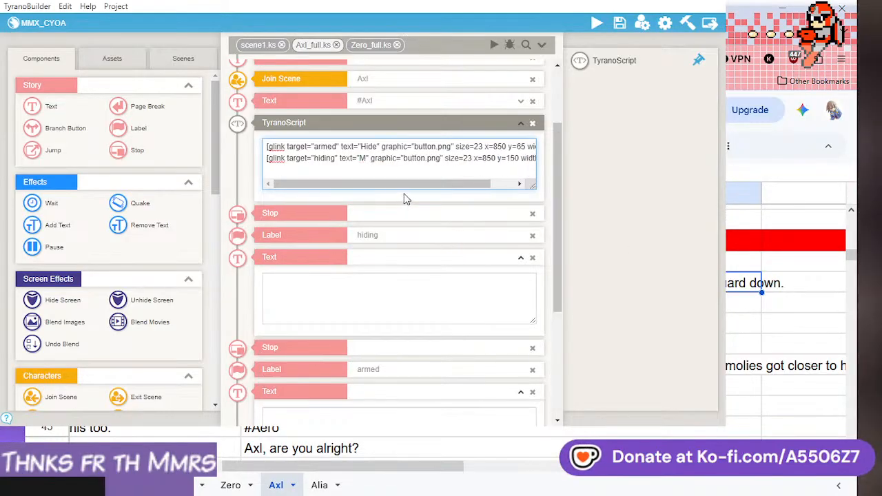
text(Stayed armed)
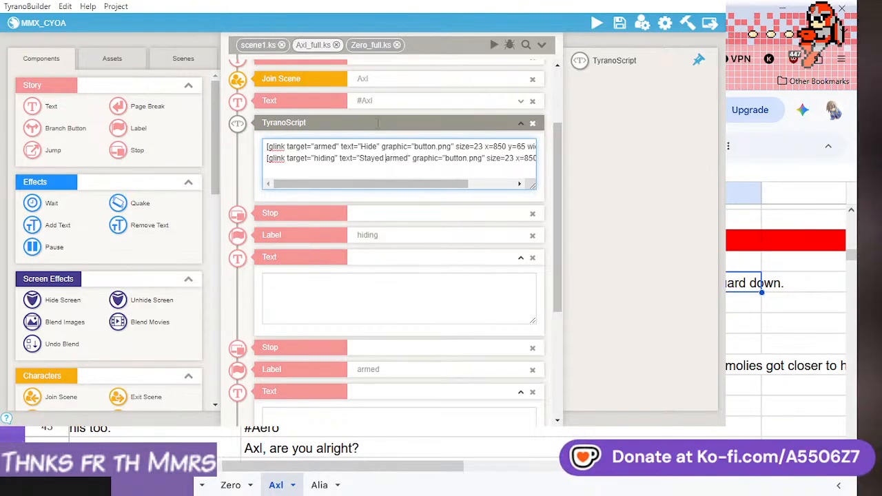
click(618, 23)
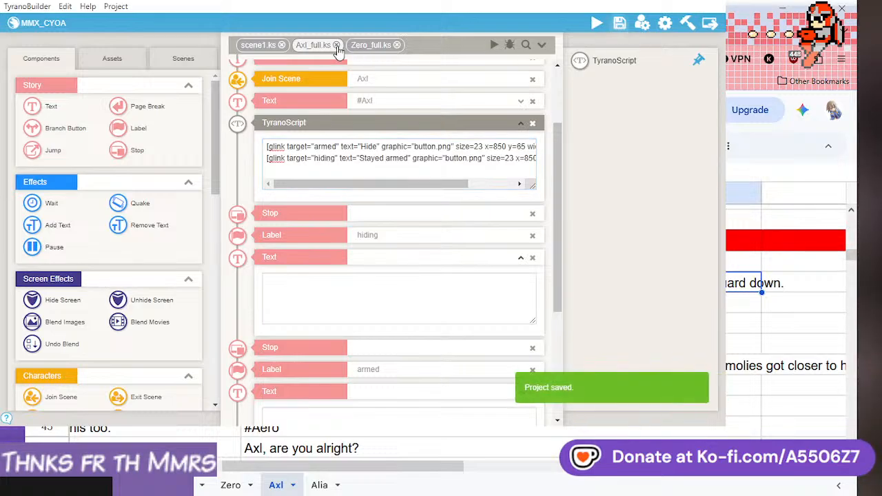
- Preview the Zero_full scene from the choice script under the "almost" label to examine its button captions
scroll(391, 221, down, 15)
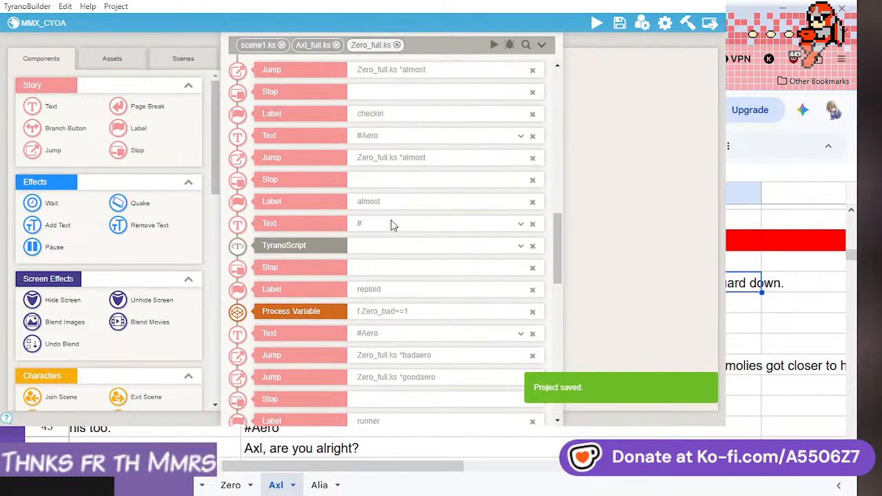
scroll(411, 219, up, 10)
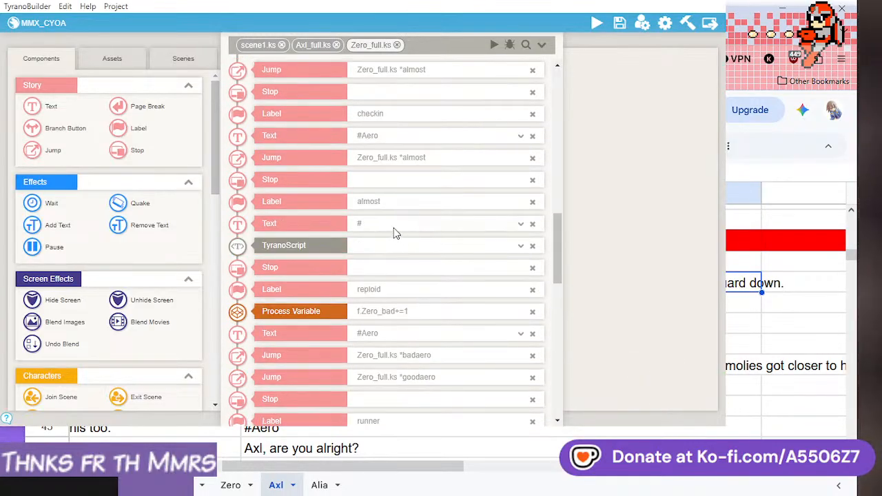
click(394, 226)
right_click(399, 248)
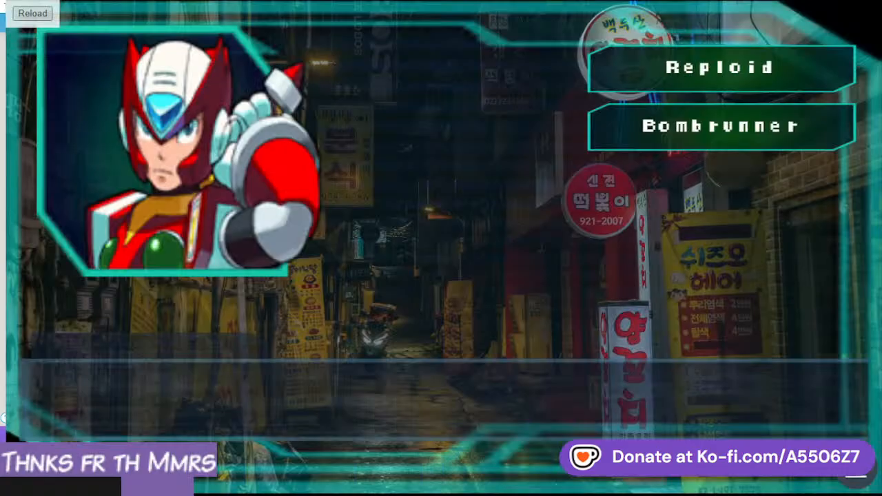
key(alt+Tab)
scroll(456, 209, down, 10)
scroll(434, 220, up, 13)
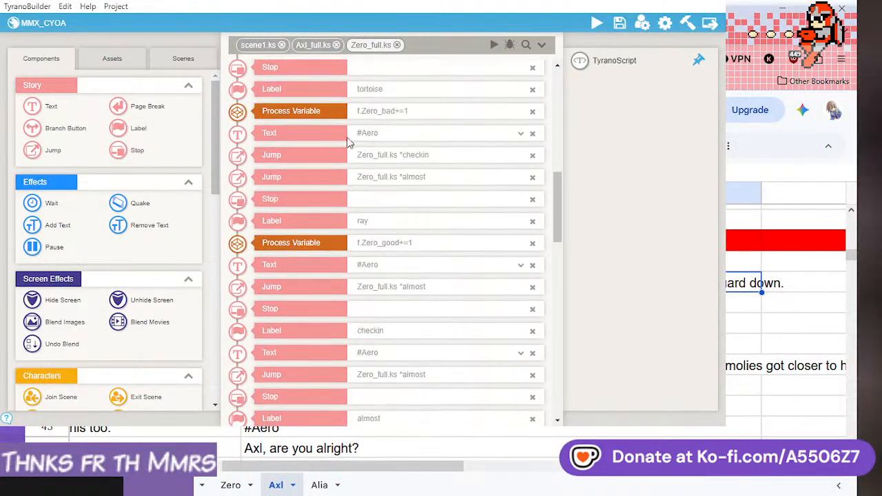
- Open the X_full scene and preview it from the choice script under the "ranting" label
click(172, 62)
click(100, 186)
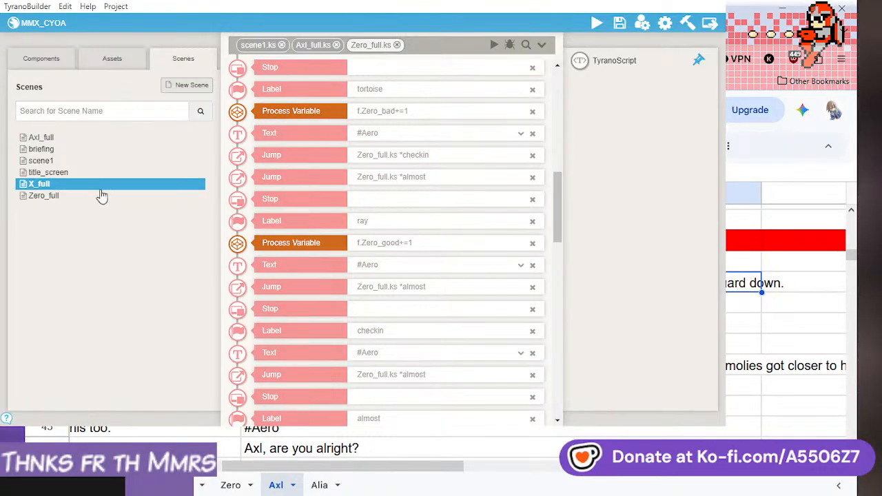
double_click(100, 186)
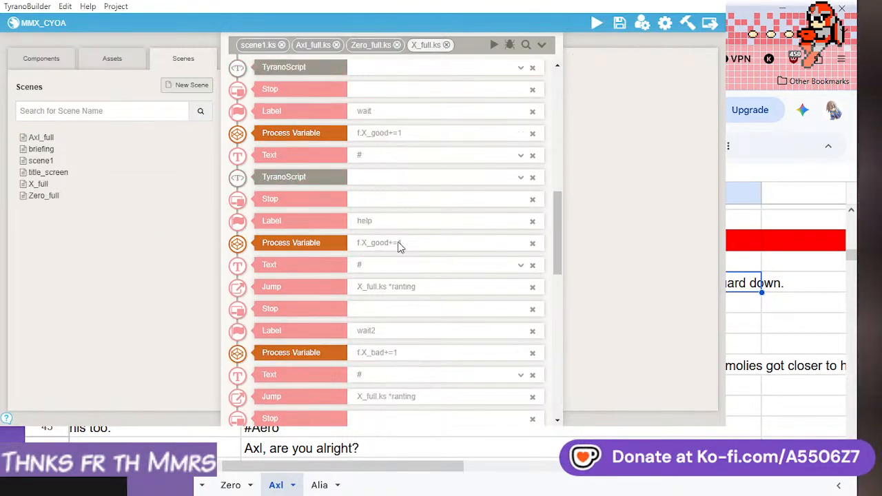
scroll(405, 202, down, 10)
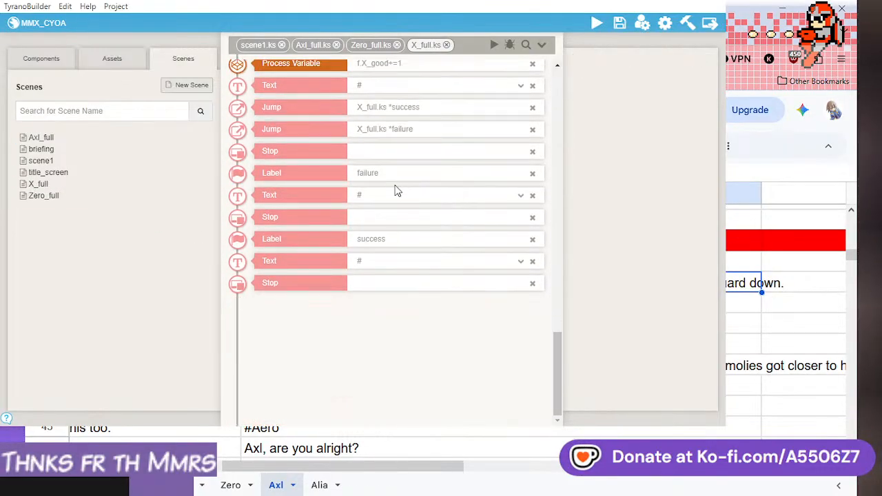
right_click(382, 124)
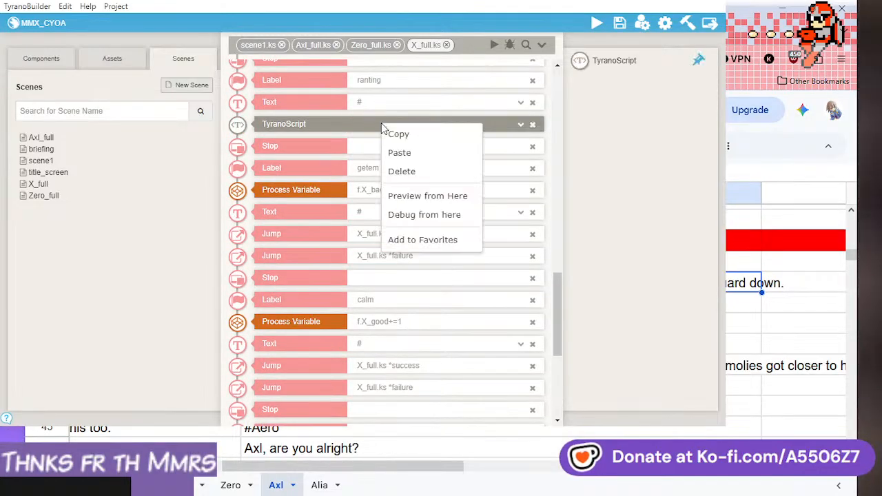
click(454, 195)
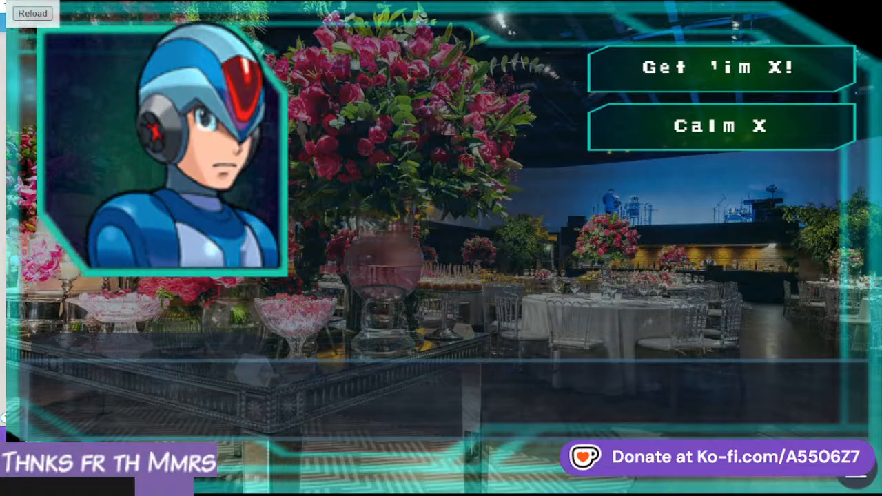
key(alt+F4)
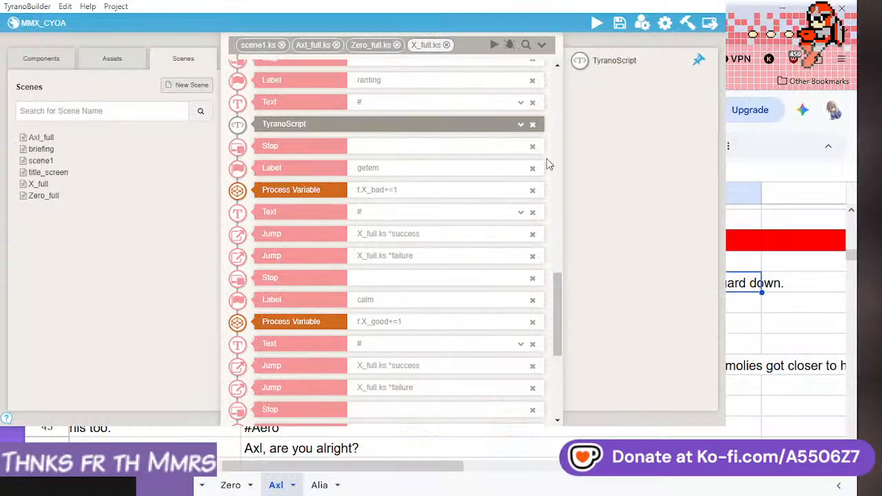
- Return to the Zero_full scene and preview the choice buttons under the "almost" label again
click(370, 46)
scroll(443, 241, down, 10)
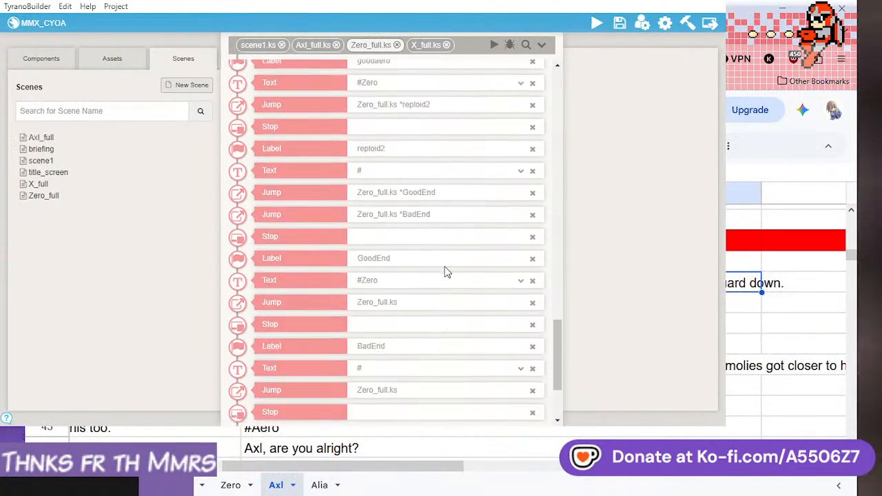
scroll(445, 271, up, 8)
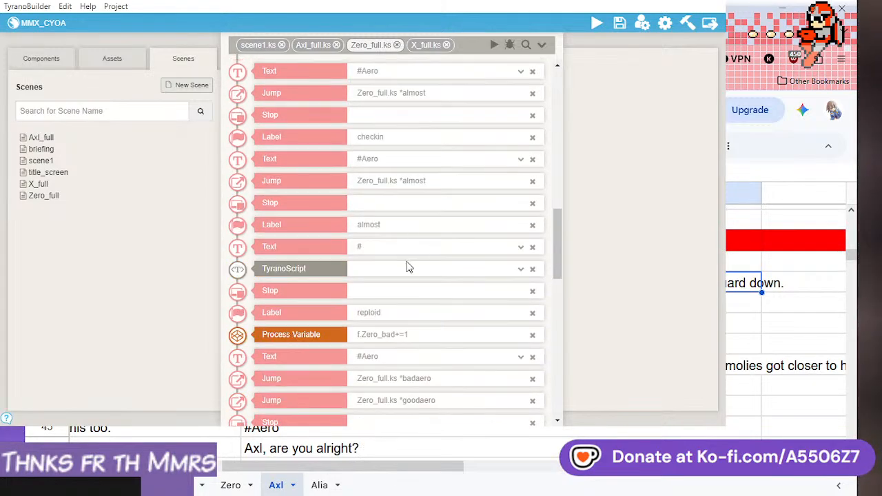
right_click(406, 267)
click(438, 346)
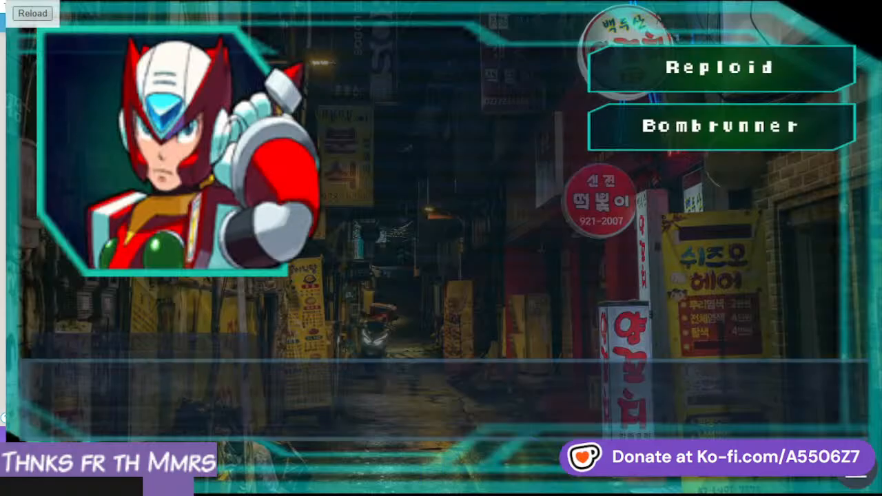
key(alt+F4)
- Preview the Zero_full scene from the choice script under the "Zero_continue" label
scroll(419, 287, up, 6)
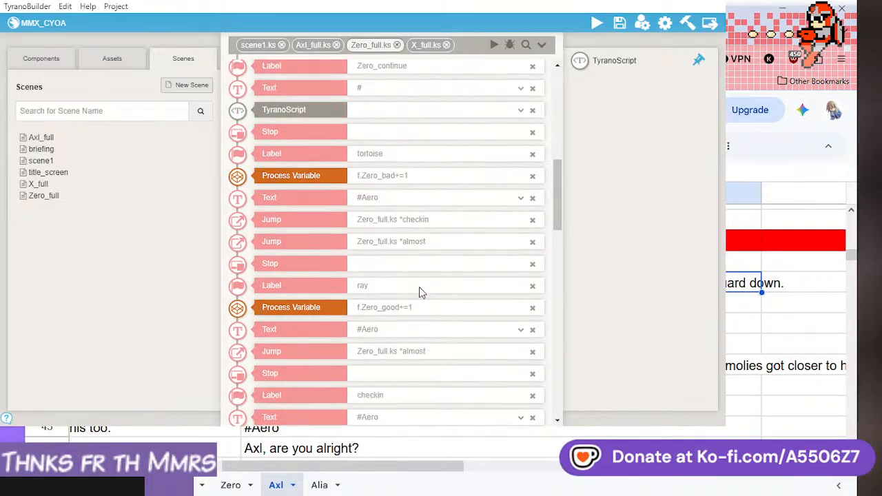
right_click(399, 244)
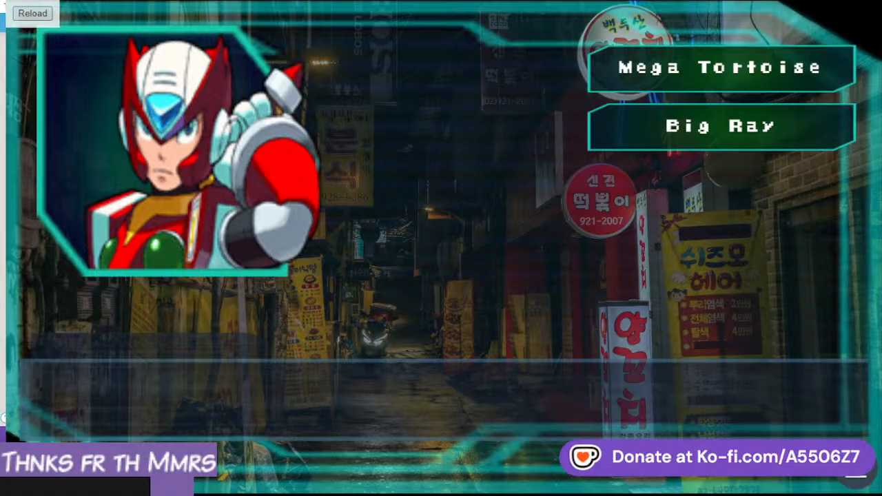
key(alt+F4)
- In the Axl_full scene, capitalise the second choice button's caption as "Stayed Armed" and save the project
click(312, 49)
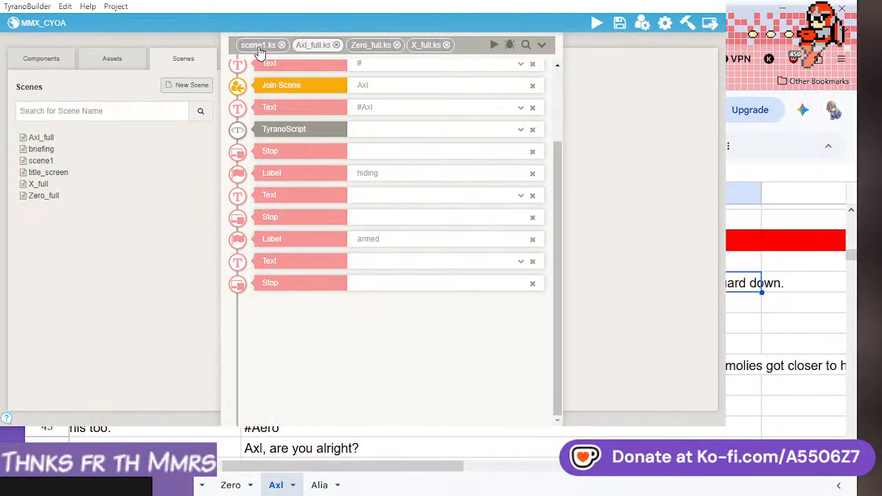
click(259, 48)
click(314, 44)
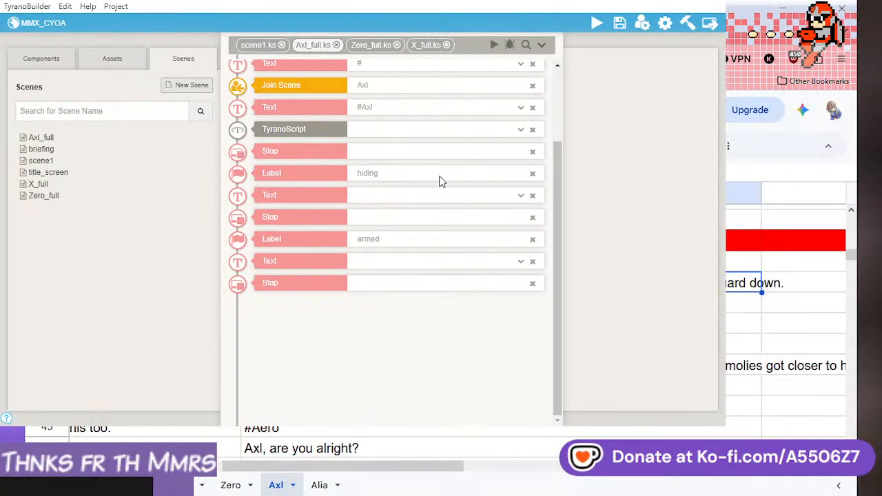
click(396, 134)
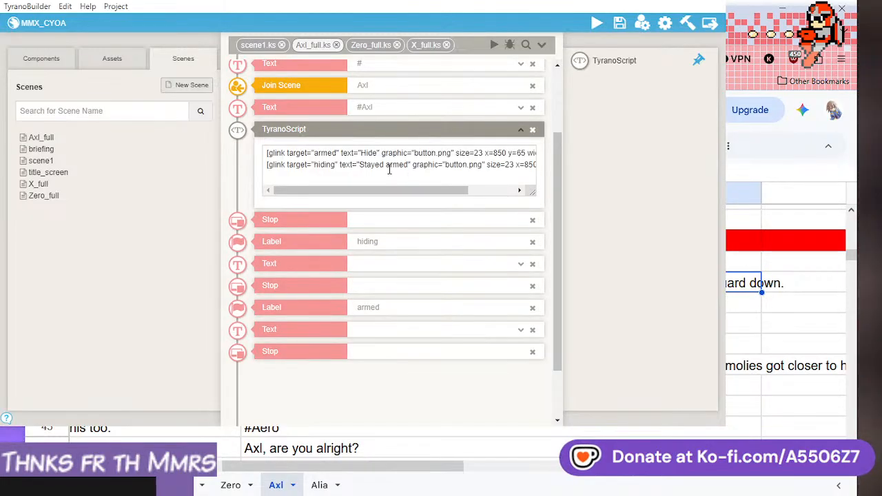
click(389, 168)
key(BackSpace)
text(a)
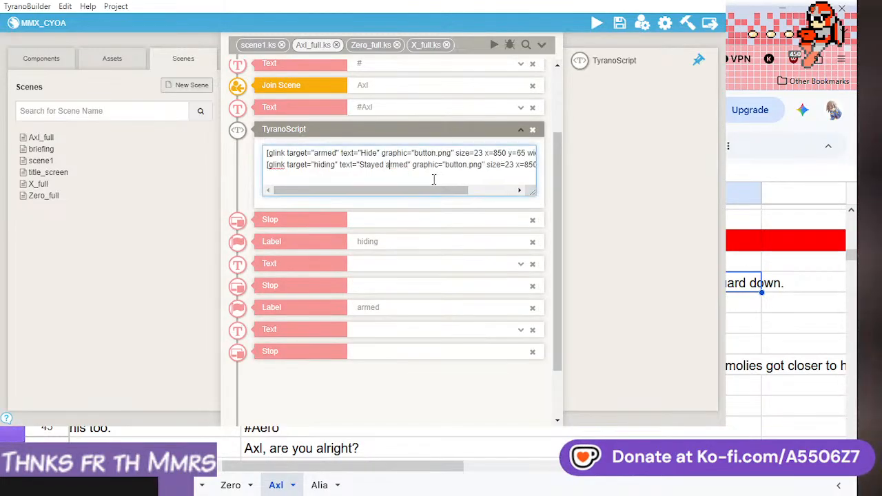
key(BackSpace)
text(a)
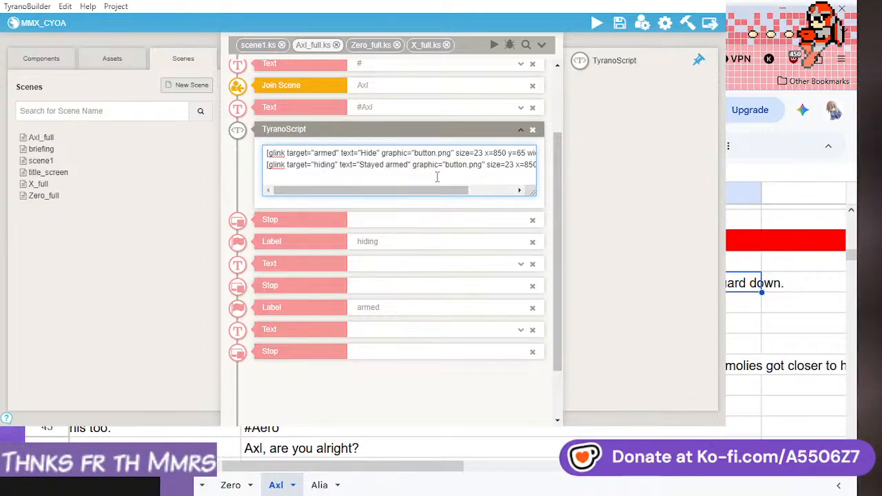
key(BackSpace)
text(A)
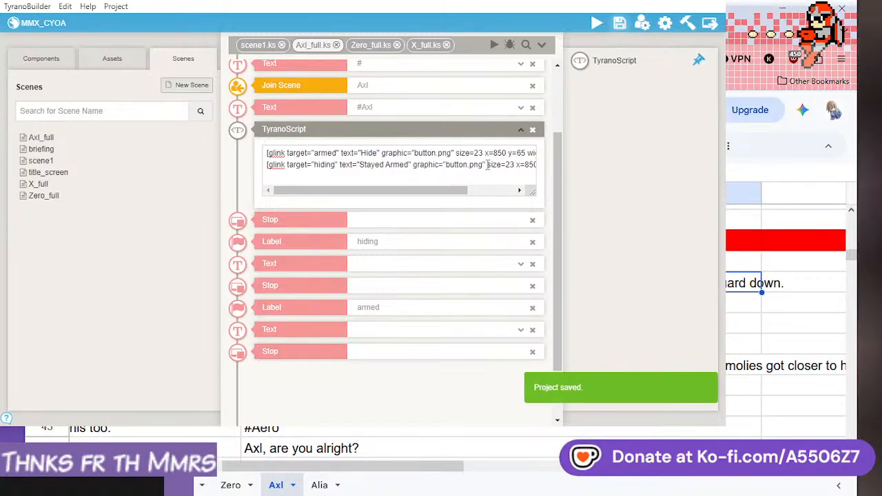
drag(462, 191, 437, 190)
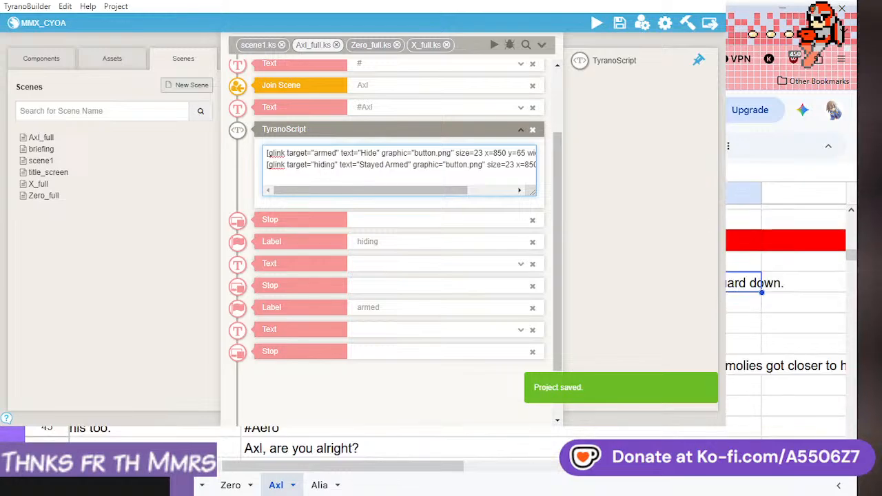
- Copy the hide-out branch dialogue from the spreadsheet's Axl sheet into the empty Text block under the "hiding" label
drag(393, 460, 253, 476)
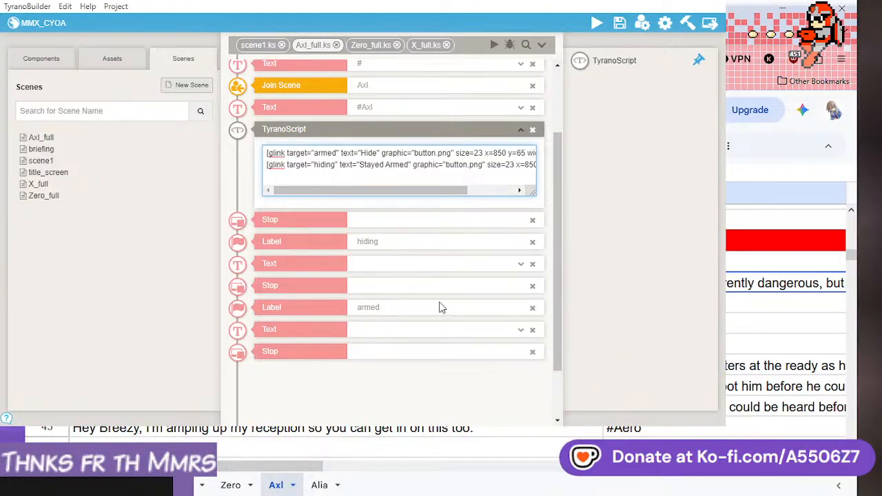
click(412, 267)
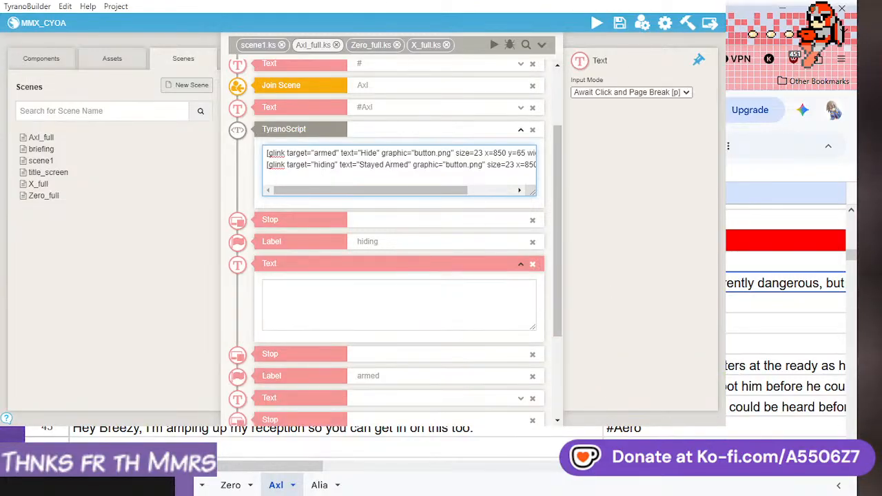
scroll(348, 472, down, 5)
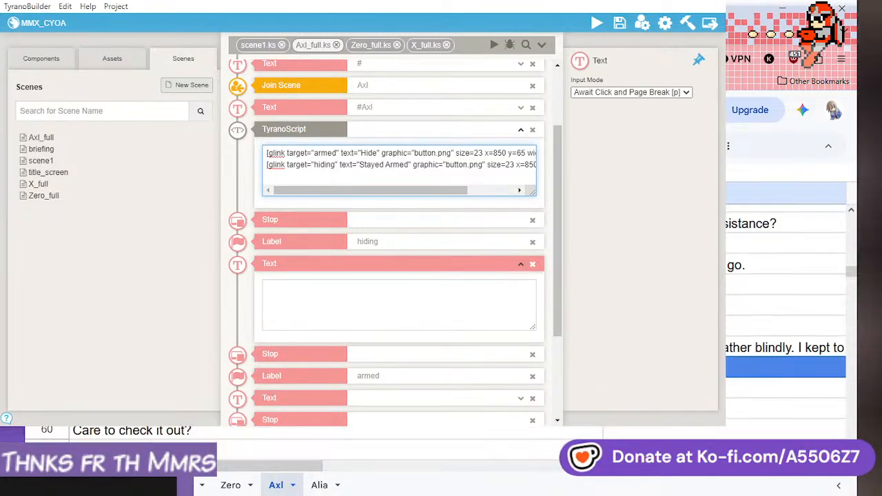
scroll(348, 472, down, 2)
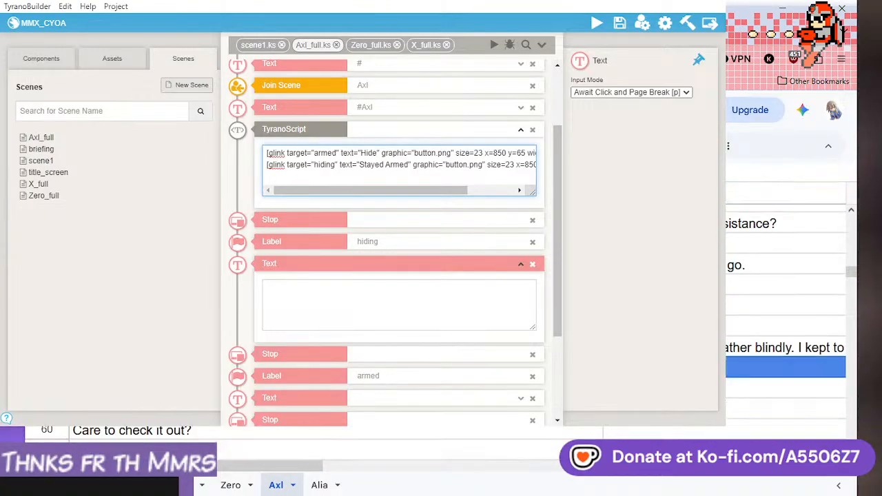
scroll(348, 471, up, 7)
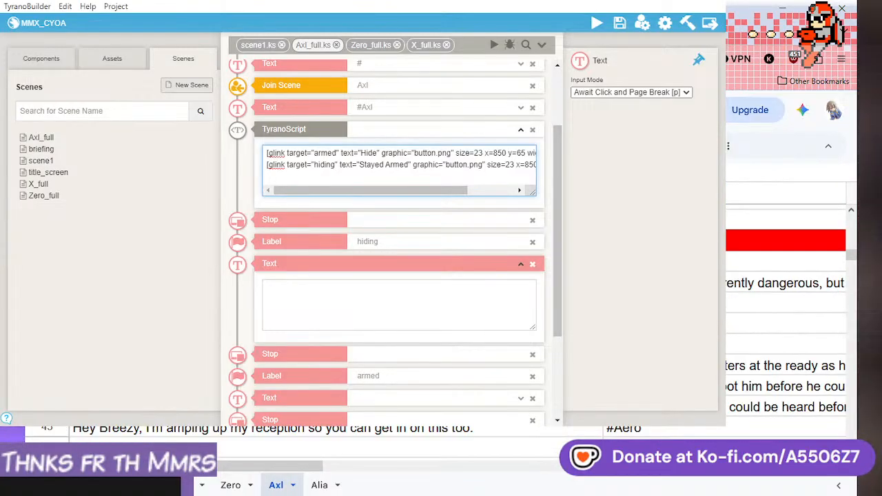
click(604, 428)
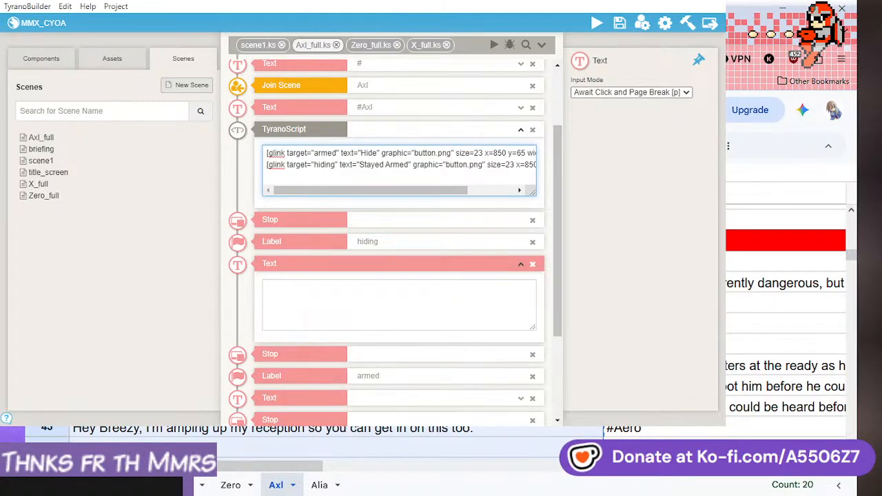
click(377, 305)
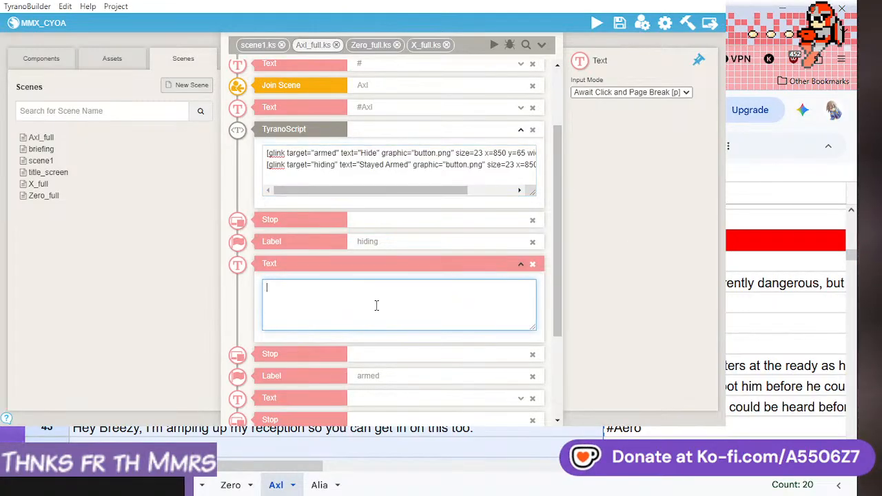
key(ctrl+v)
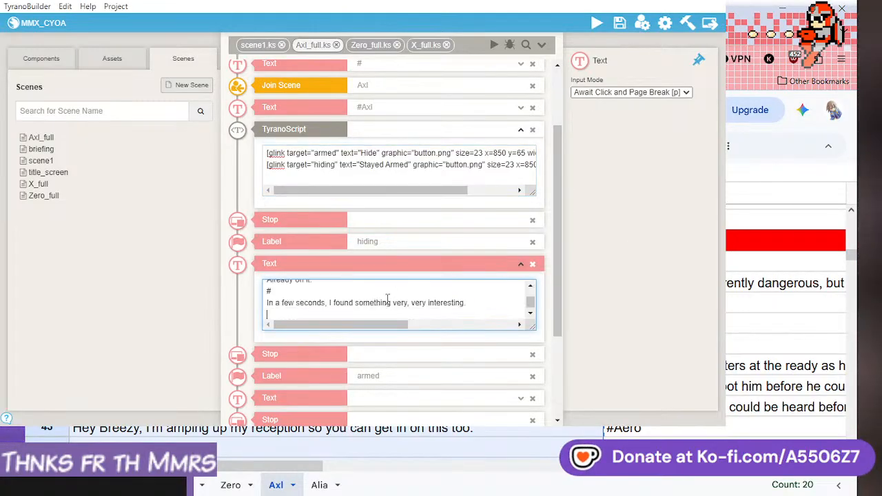
scroll(381, 302, up, 3)
scroll(379, 303, down, 3)
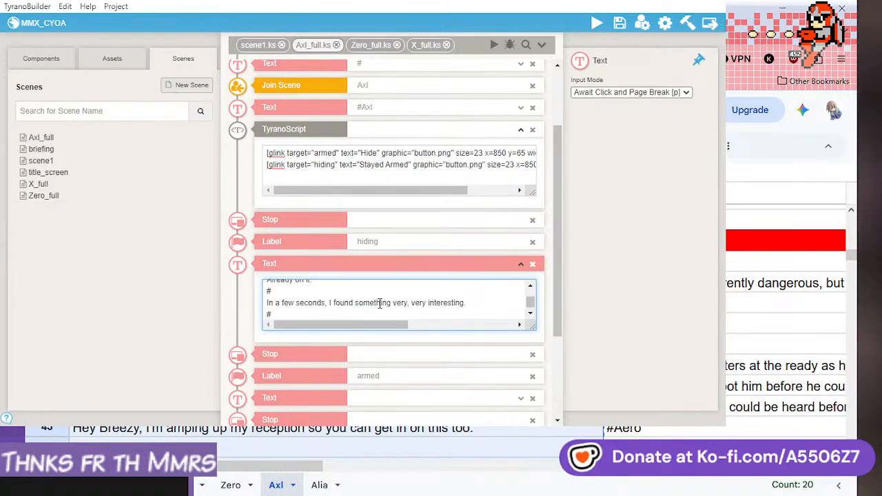
scroll(379, 305, up, 5)
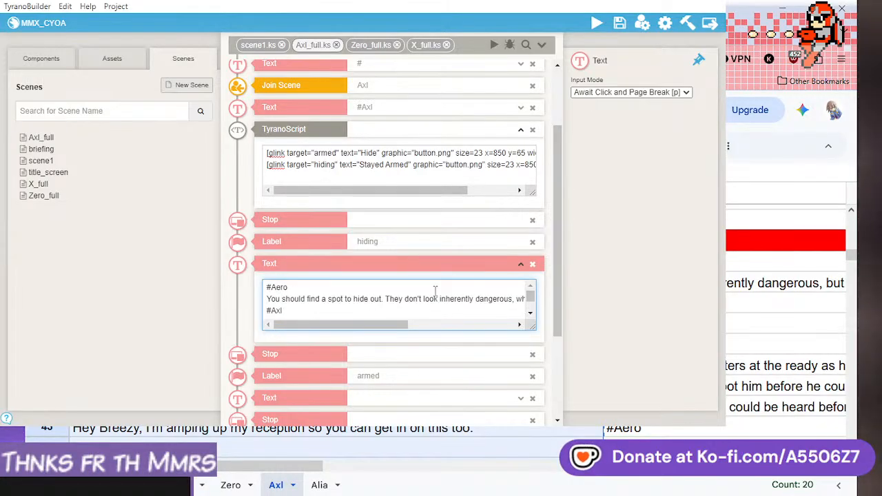
scroll(441, 303, down, 2)
- Paste the copied armed-branch dialogue from the Axl sheet into the Text block under the "armed" label, ending with a new line
click(439, 398)
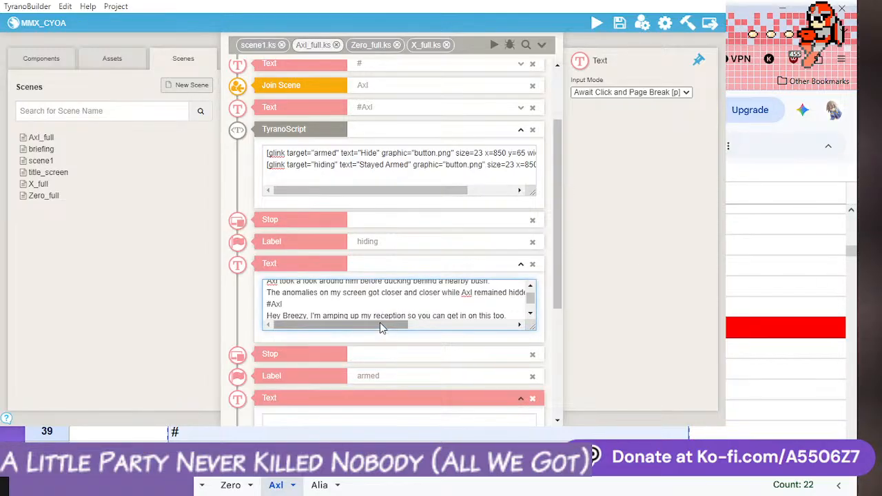
scroll(380, 322, down, 3)
scroll(376, 347, down, 3)
click(370, 244)
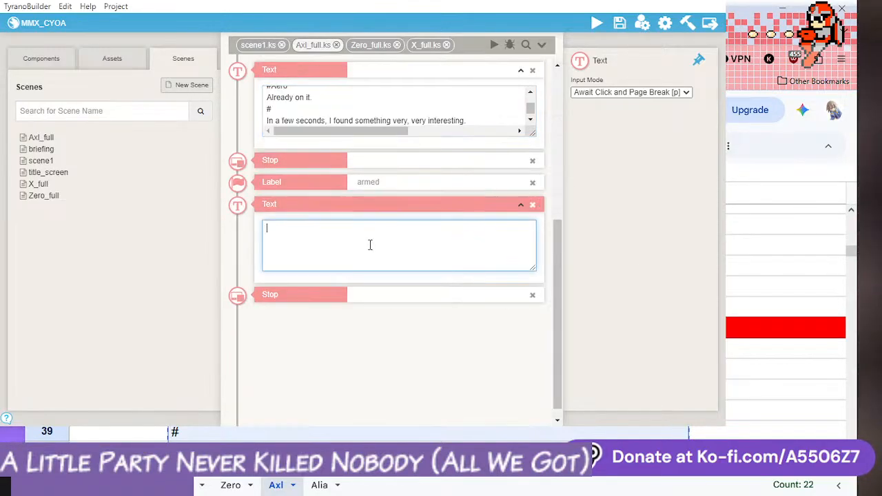
key(ctrl+v)
key(Return)
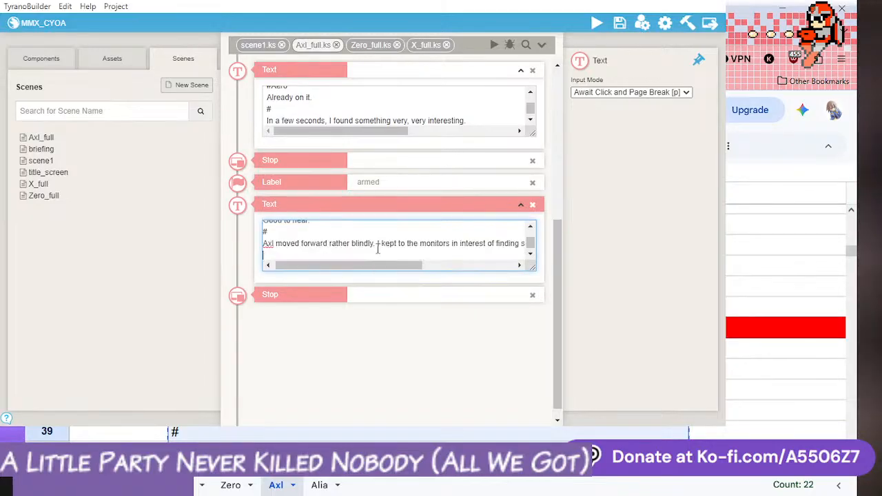
- Save the project and preview the Axl_full scene from its start, advancing the dialogue to the "Hide" / "Stayed Armed" choice
click(620, 23)
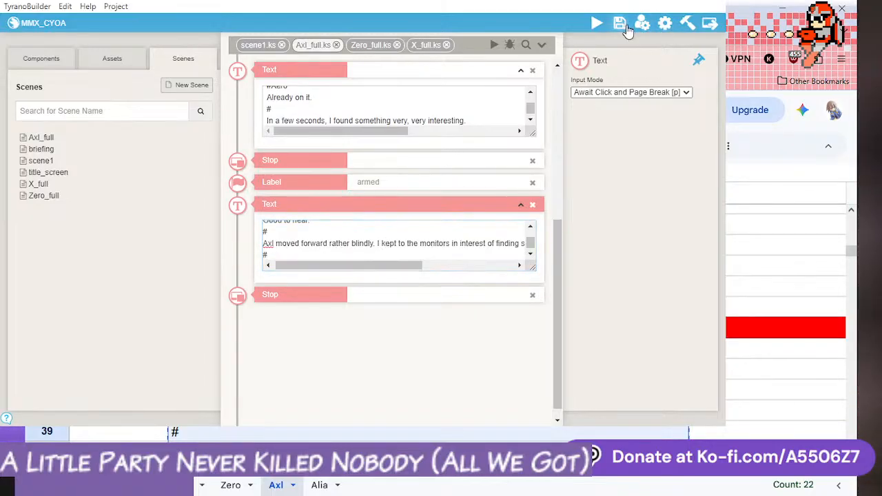
click(620, 23)
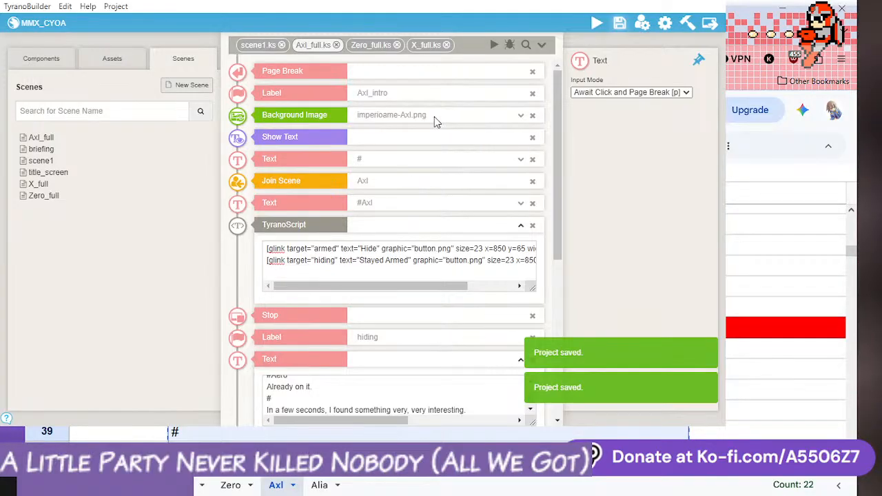
click(493, 45)
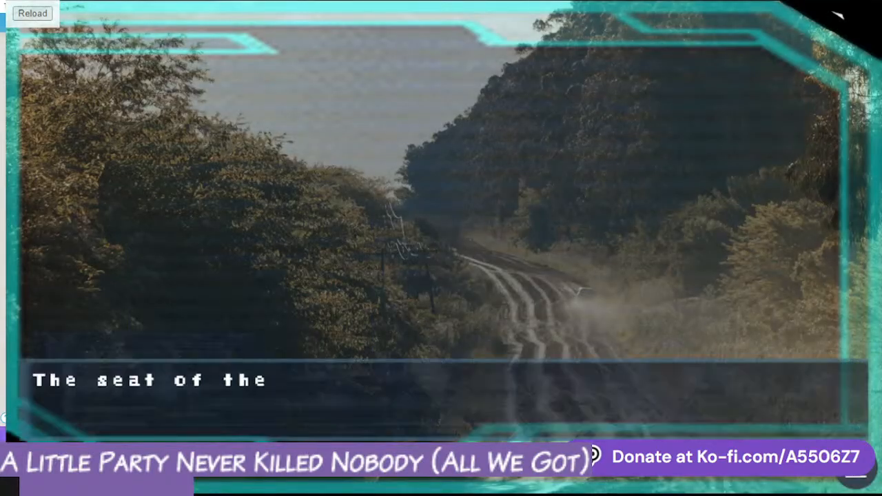
click(836, 14)
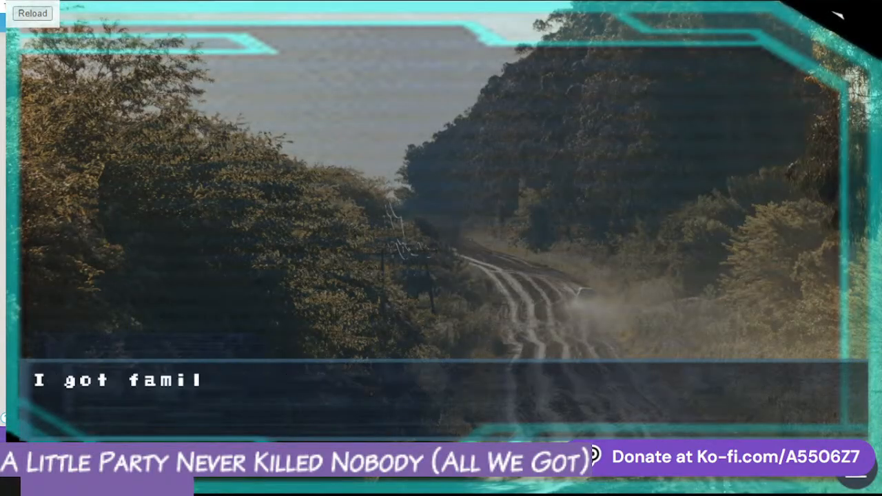
click(836, 13)
click(836, 13)
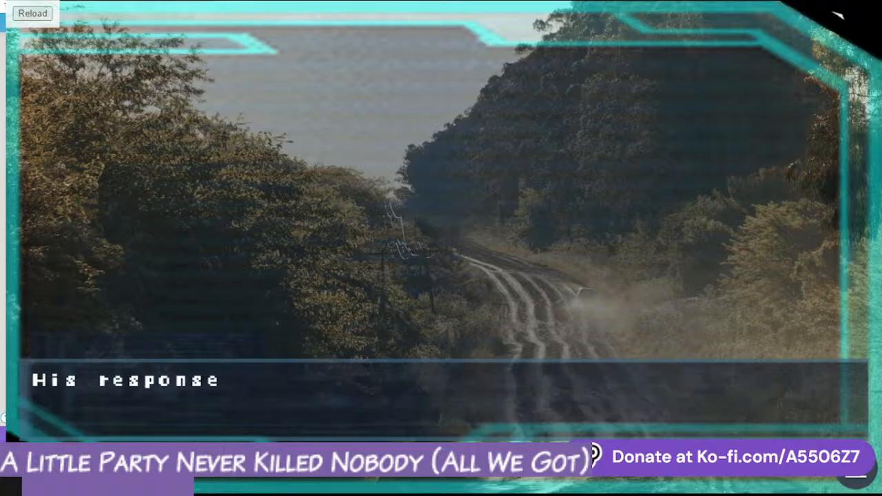
click(836, 14)
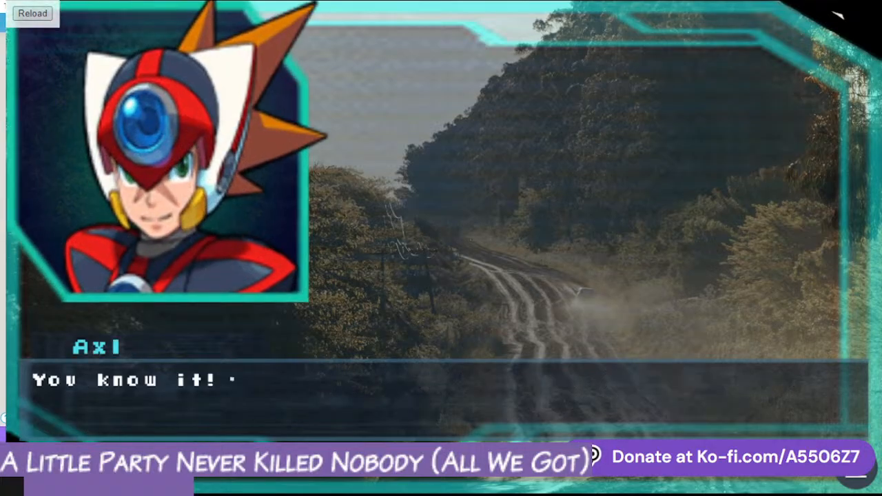
click(836, 14)
click(836, 13)
click(836, 14)
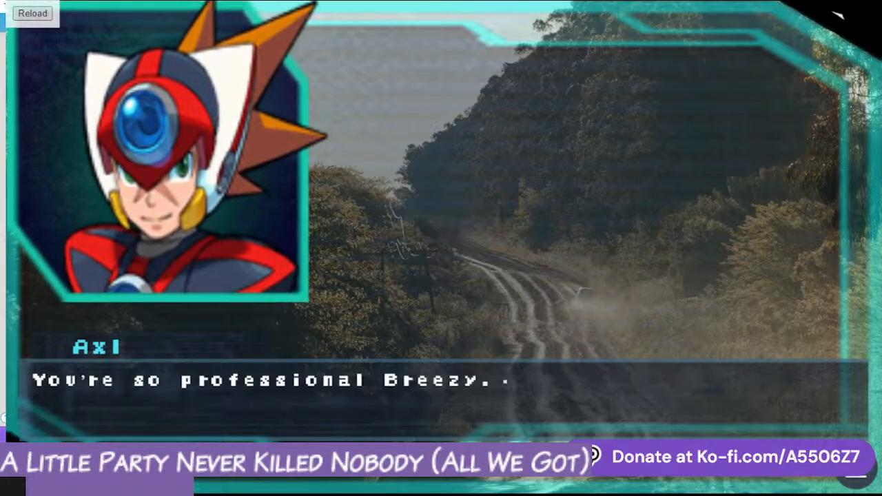
click(836, 14)
click(836, 14)
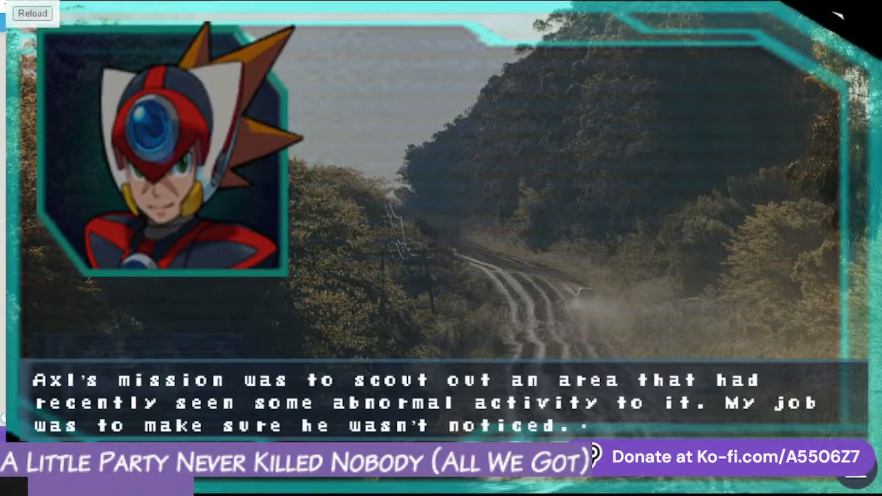
click(836, 14)
click(837, 14)
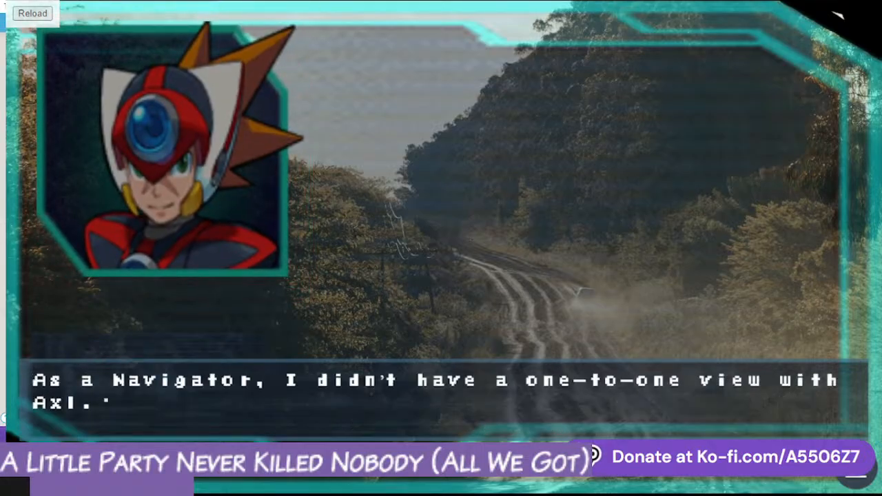
click(837, 14)
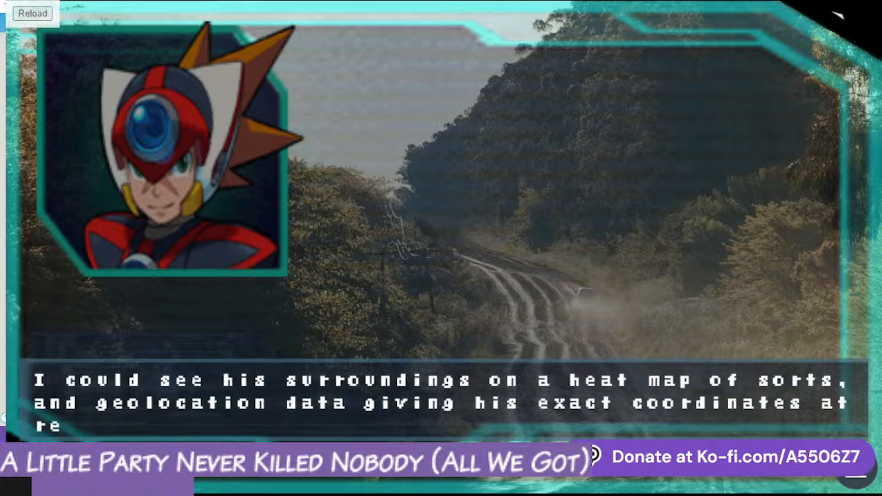
click(837, 13)
click(837, 14)
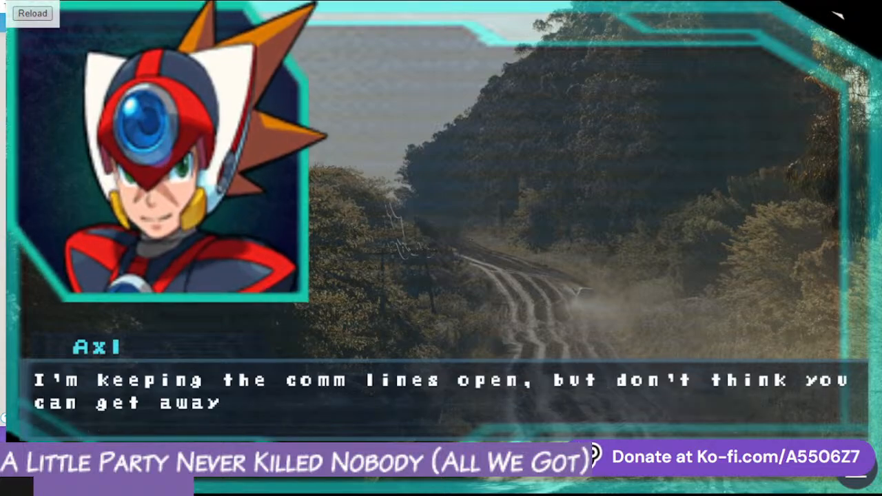
click(837, 13)
click(837, 13)
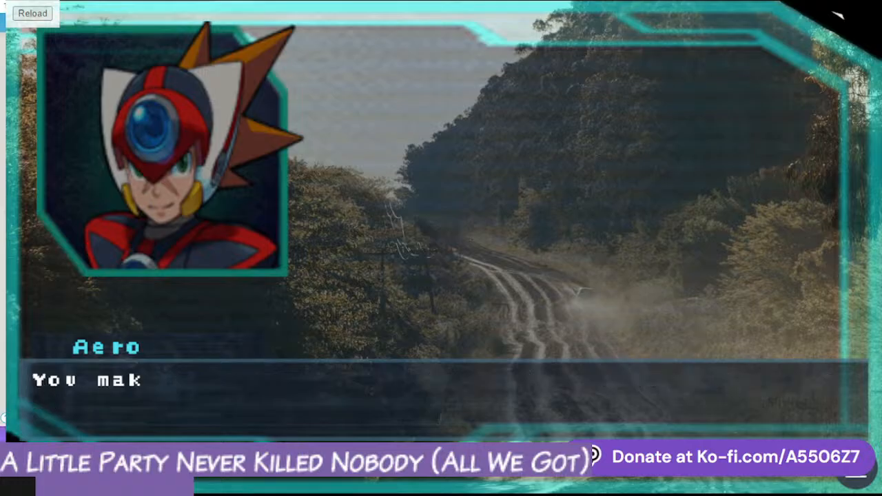
click(837, 14)
click(838, 14)
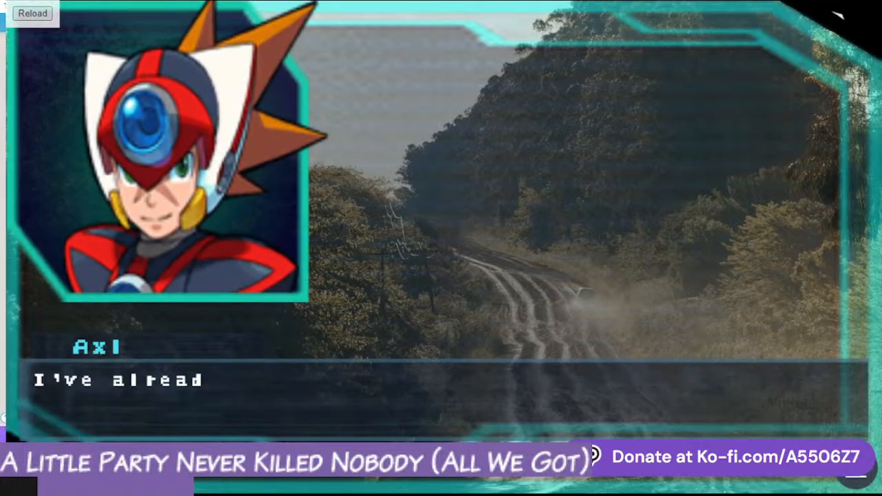
click(837, 14)
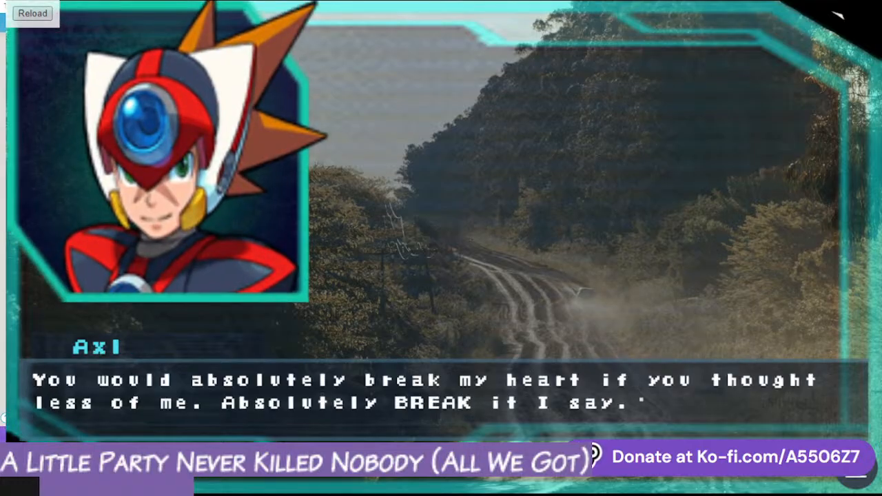
click(837, 14)
click(838, 14)
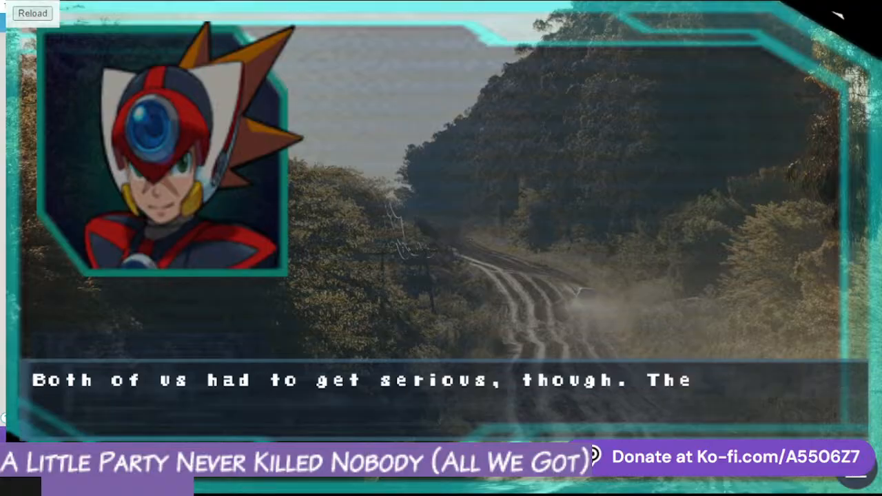
click(837, 14)
click(837, 14)
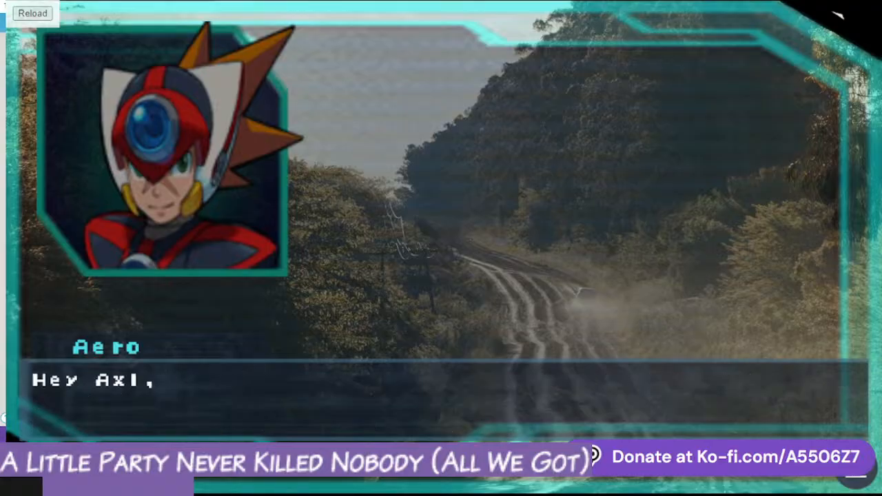
click(837, 14)
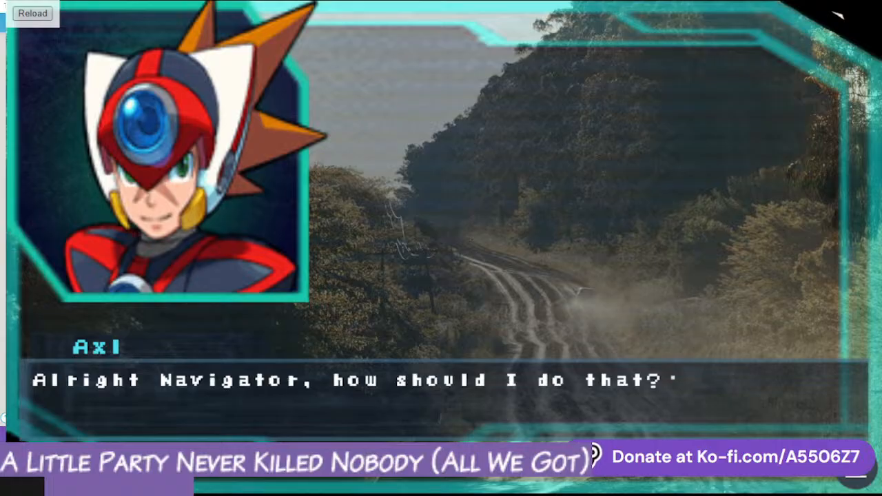
click(837, 14)
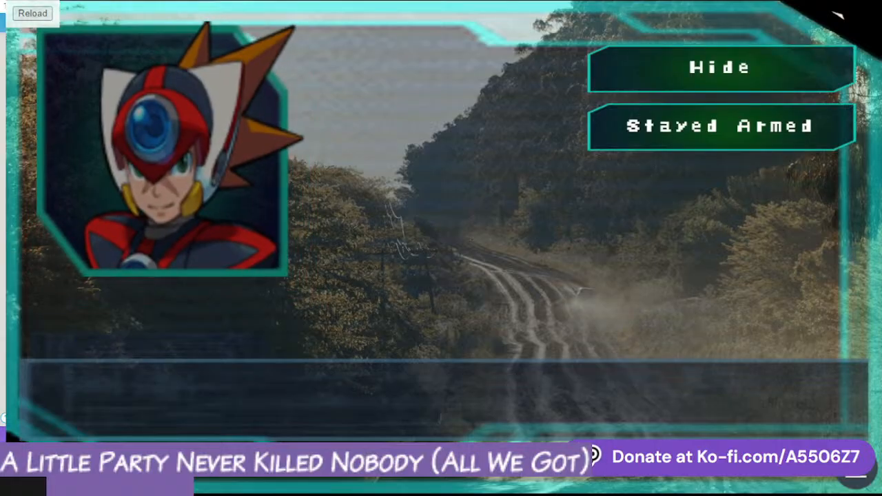
- Pick a choice in the running preview, play its branch dialogue and close the preview
click(837, 14)
click(838, 14)
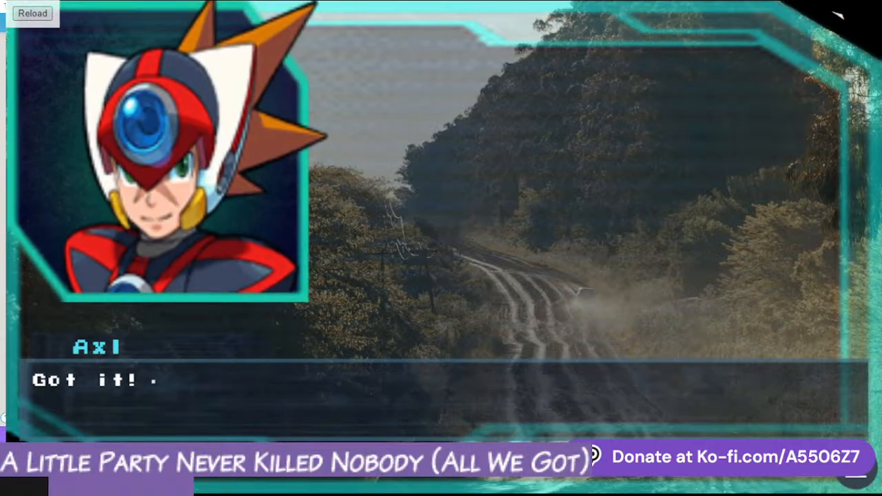
click(837, 14)
click(837, 14)
click(837, 14)
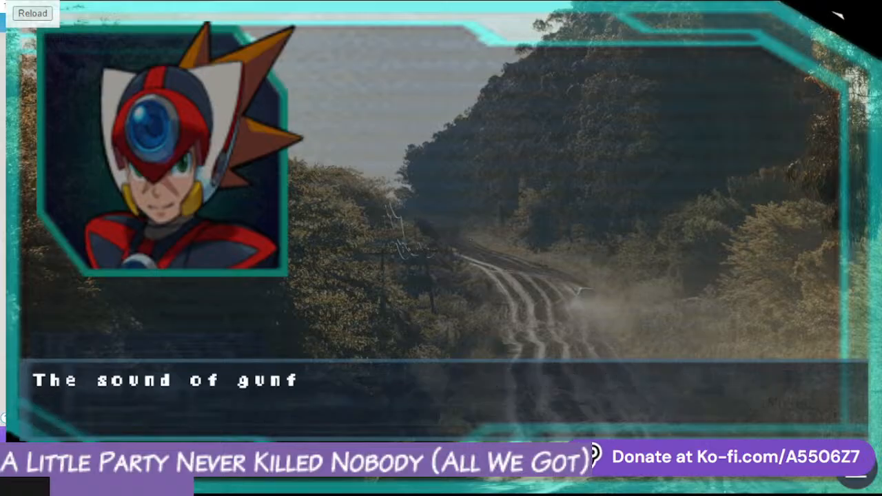
click(837, 14)
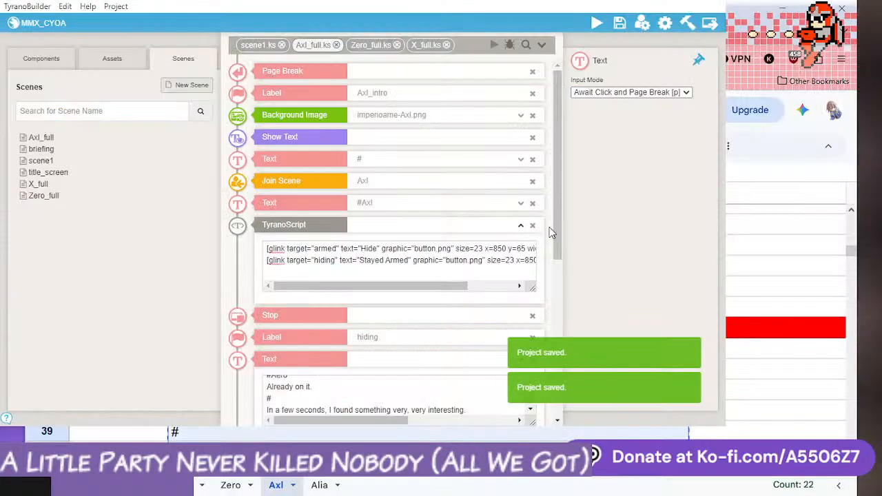
- Preview the Axl_full scene from the choice script, play the start of the hide-out branch and close the preview
right_click(377, 227)
click(419, 292)
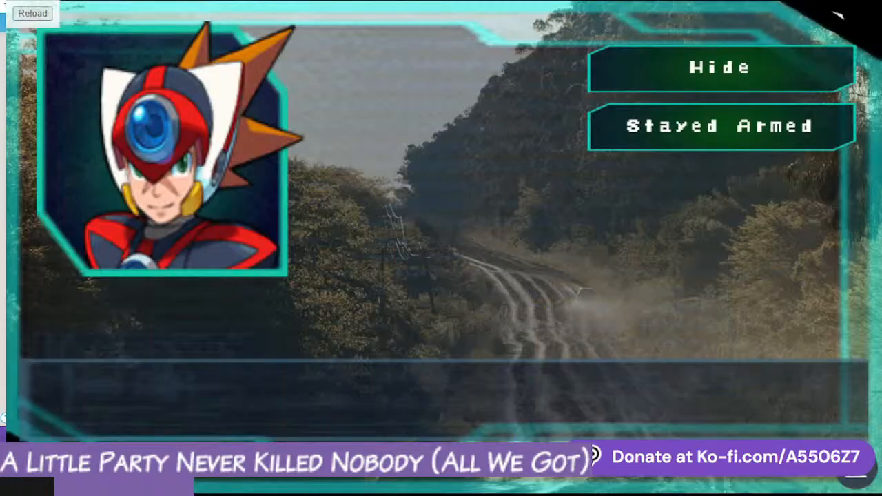
click(720, 67)
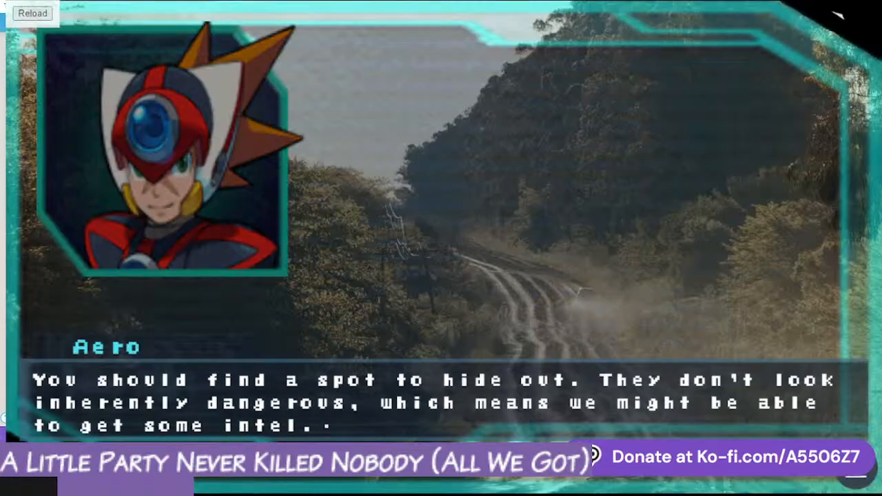
key(Return)
key(Return)
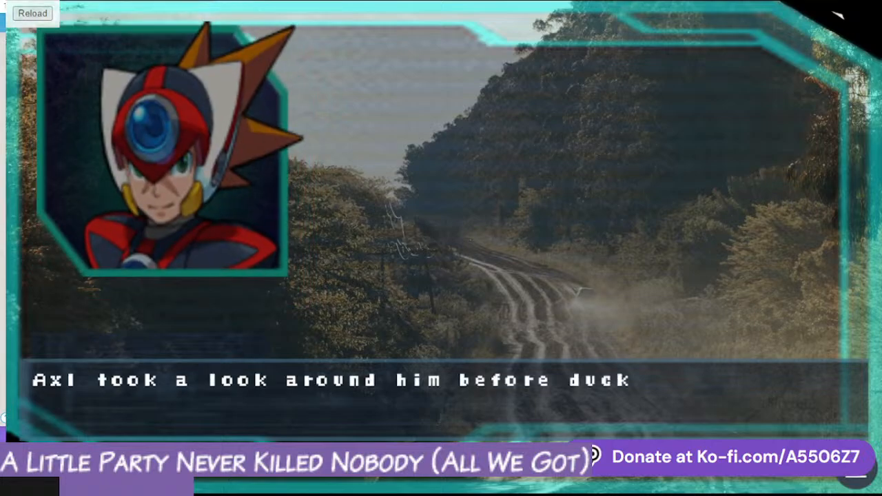
click(838, 14)
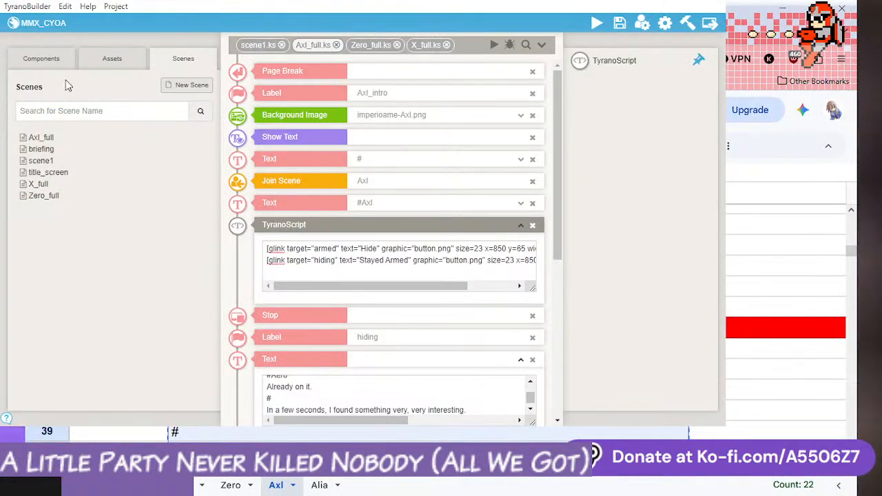
- Add a Process Variable component directly under the "hiding" label in the Axl_full scene
click(42, 58)
scroll(207, 194, down, 10)
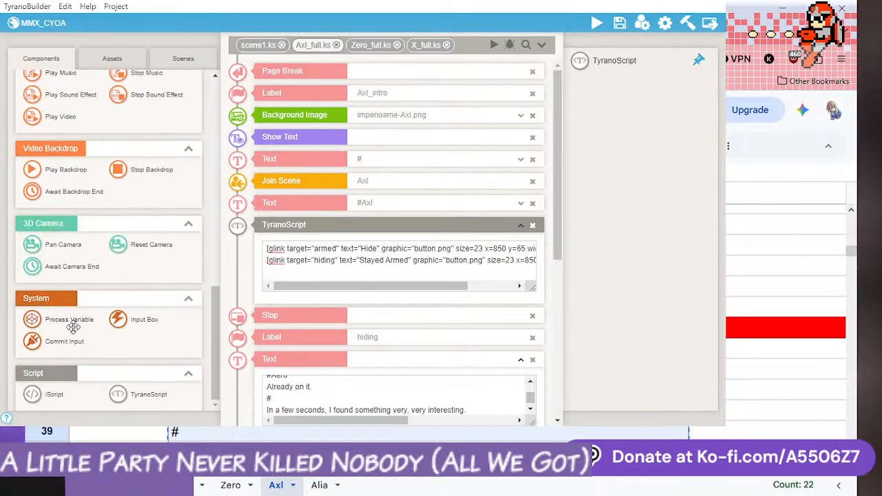
drag(68, 323, 368, 360)
scroll(383, 286, down, 5)
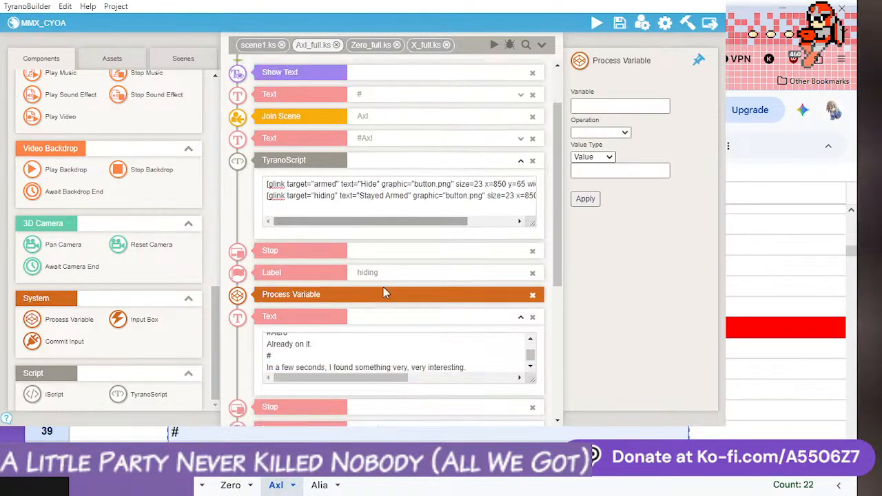
- Assign the variable Axl_bad to the Process Variable component under the "hiding" label
click(605, 105)
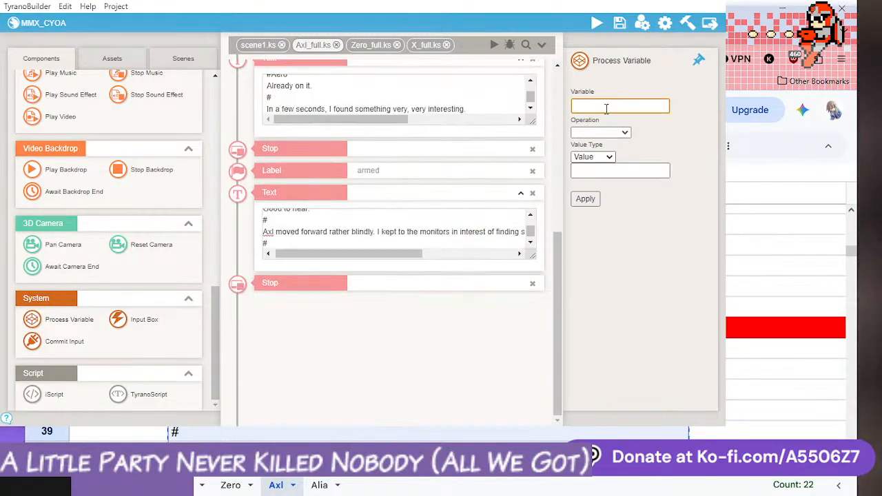
text(axl)
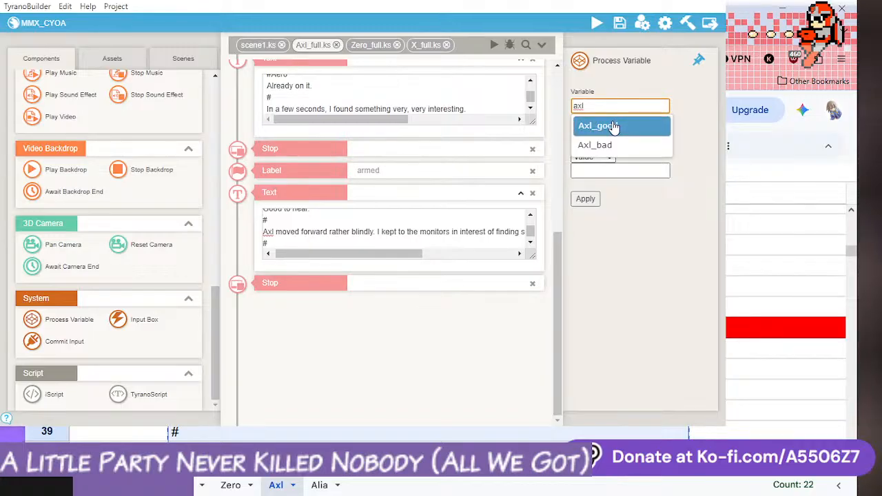
click(613, 144)
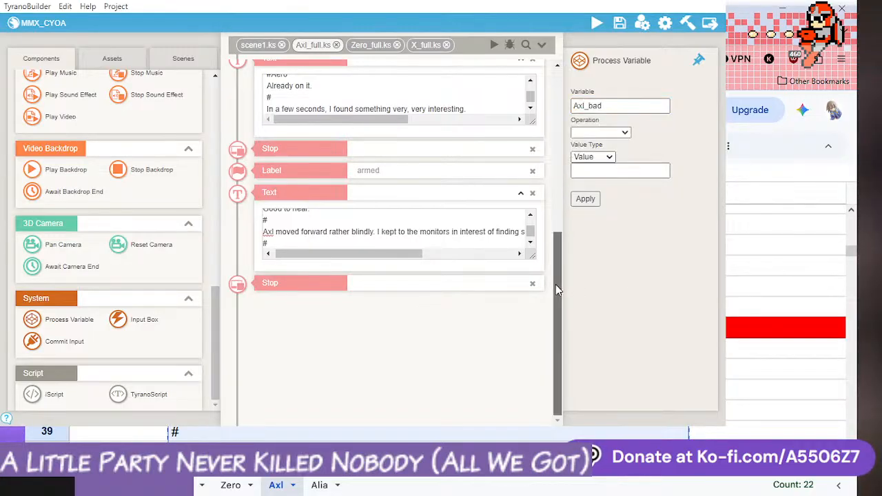
- Change the Process Variable under the "hiding" label to use Axl_good with the Add operation and a value of 1
drag(559, 293, 561, 212)
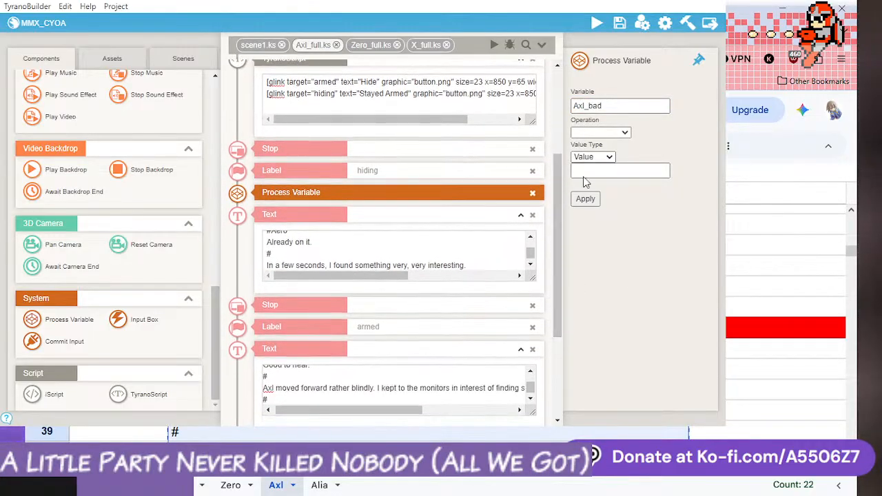
click(609, 106)
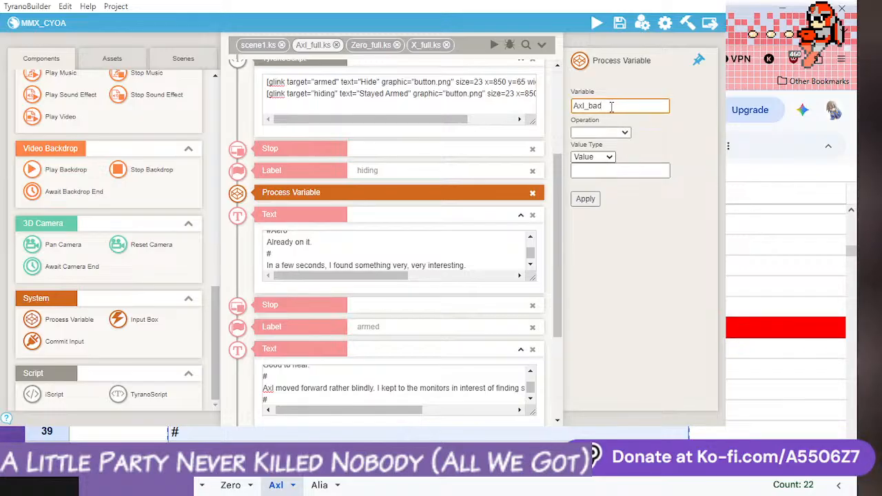
key(BackSpace)
key(BackSpace)
key(BackSpace)
text(go)
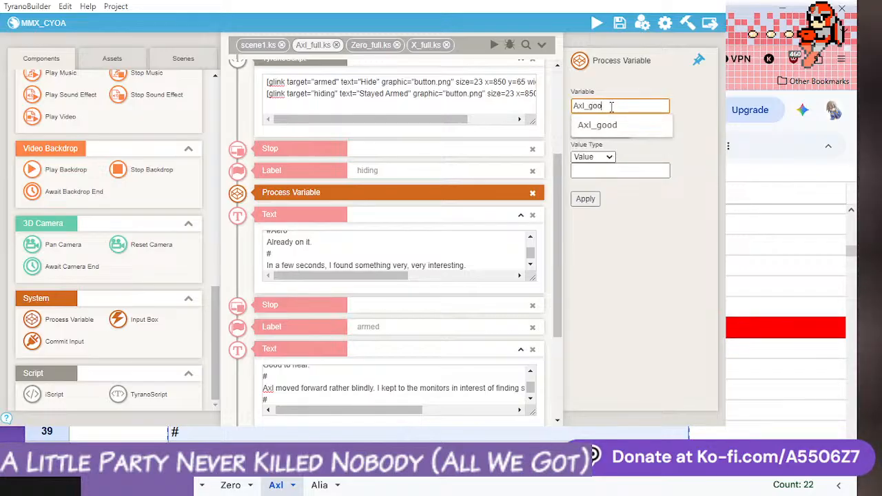
text(o)
click(596, 124)
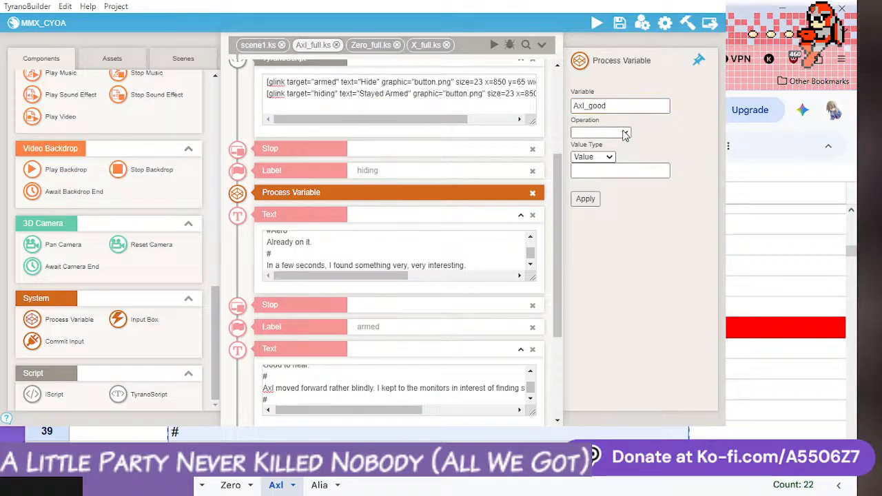
click(623, 170)
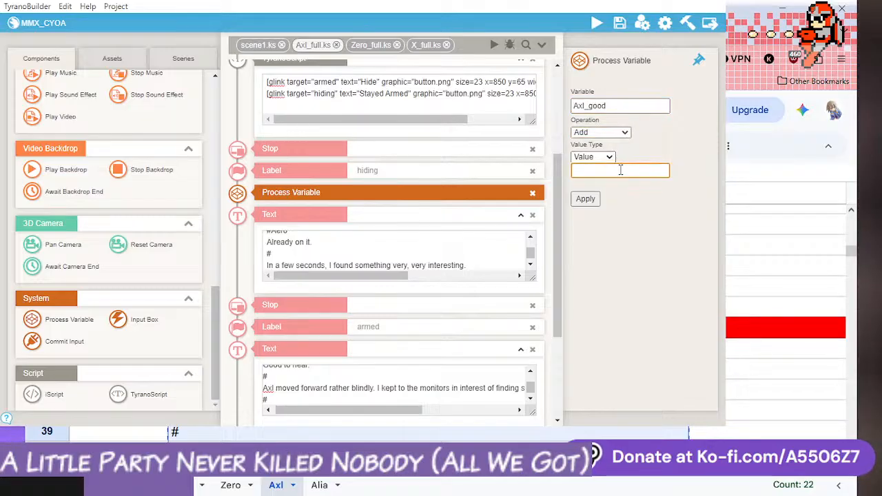
text(1)
click(585, 198)
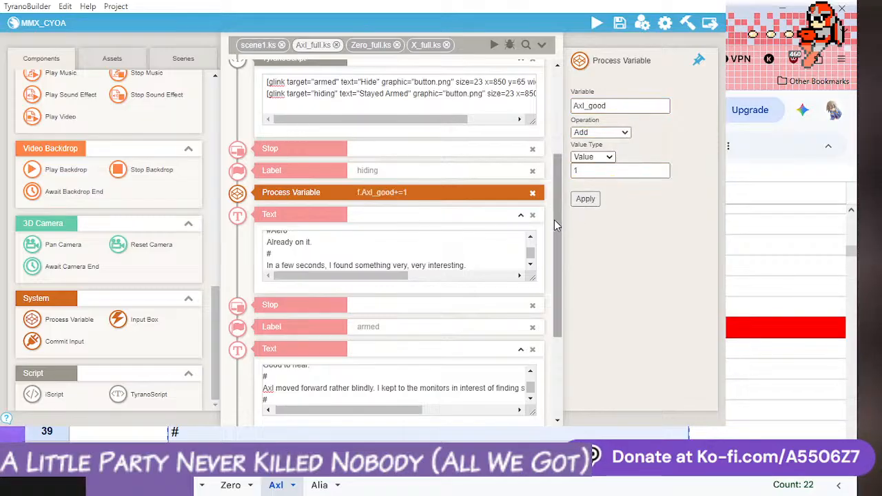
- Add a Process Variable component under the "armed" label that adds 1 to Axl_bad
scroll(554, 220, down, 1)
drag(54, 326, 357, 290)
click(597, 106)
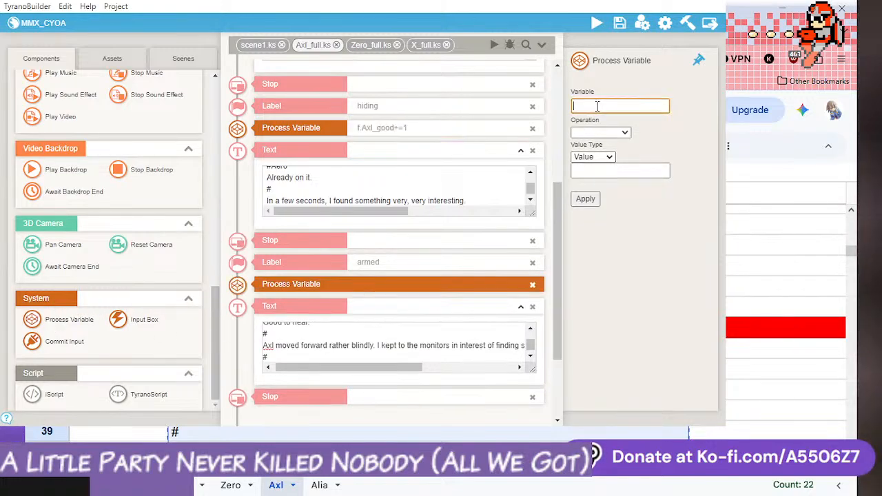
text(Axl)
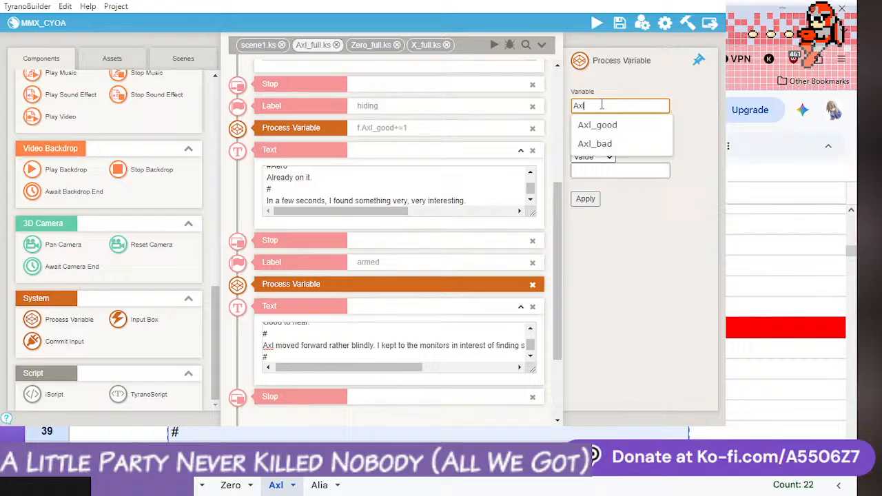
click(614, 145)
click(597, 134)
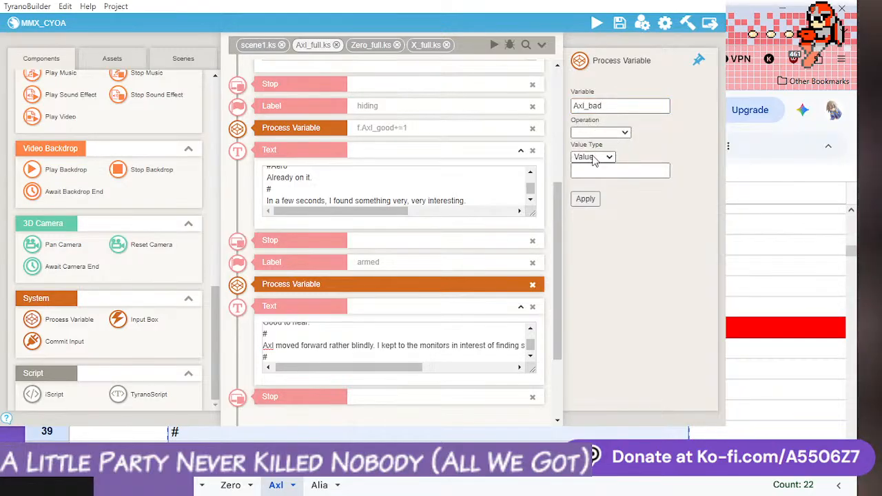
click(591, 156)
click(592, 171)
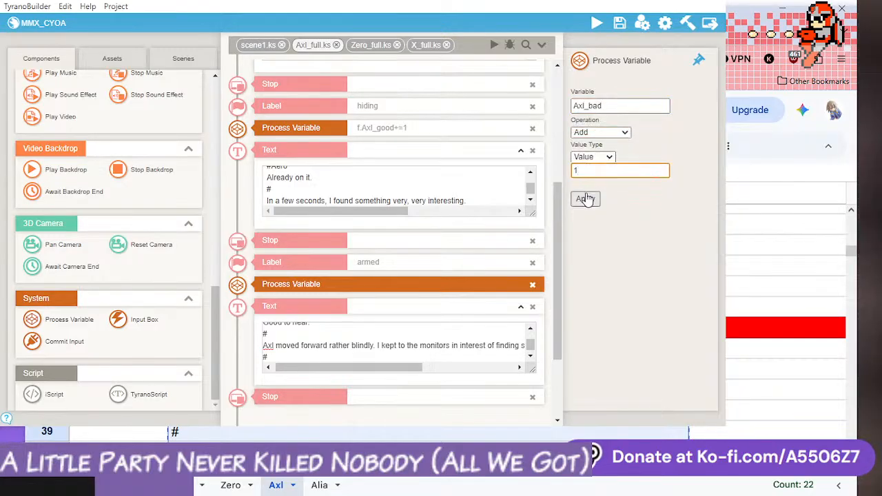
click(585, 198)
- Add a Label component below the last Stop in the Axl_full scene
drag(557, 306, 576, 316)
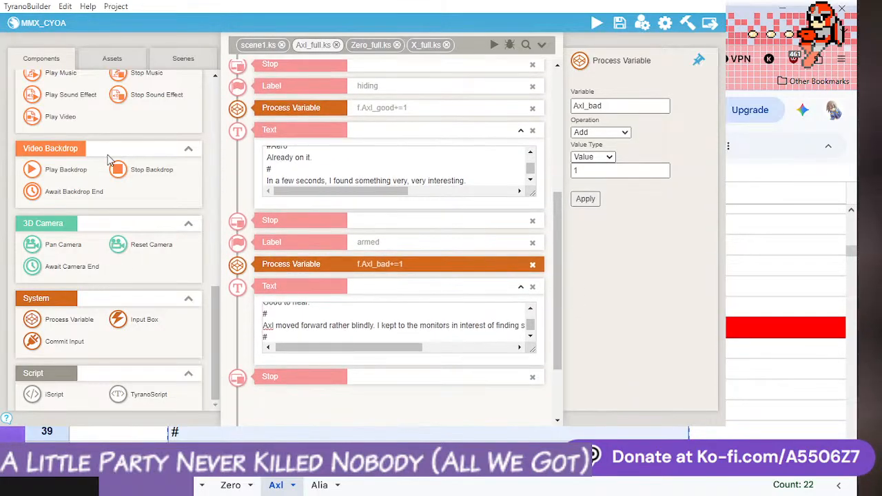
scroll(108, 160, up, 10)
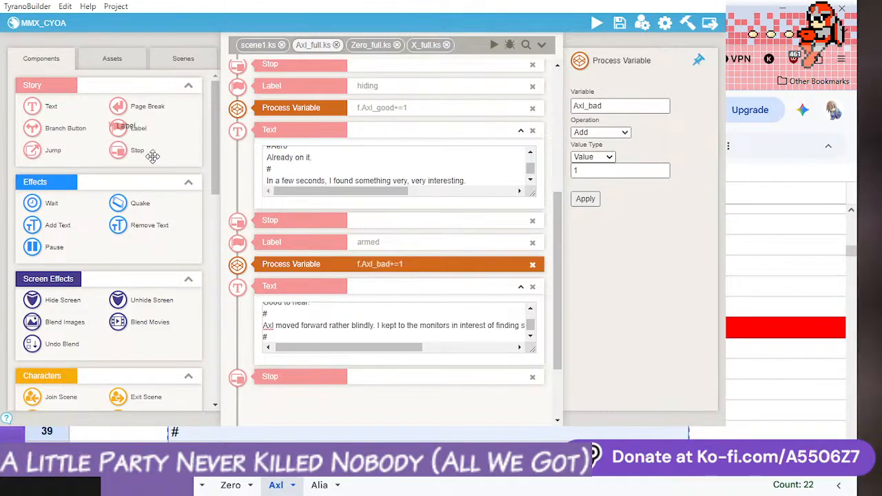
drag(135, 131, 296, 400)
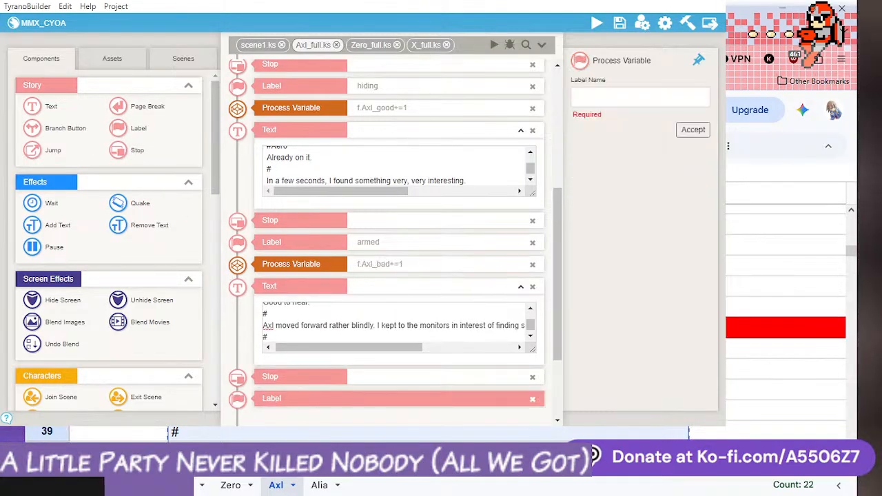
- Copy the next dialogue passage, ending with "No one was sending them, at least.", from the Axl sheet
scroll(786, 310, down, 10)
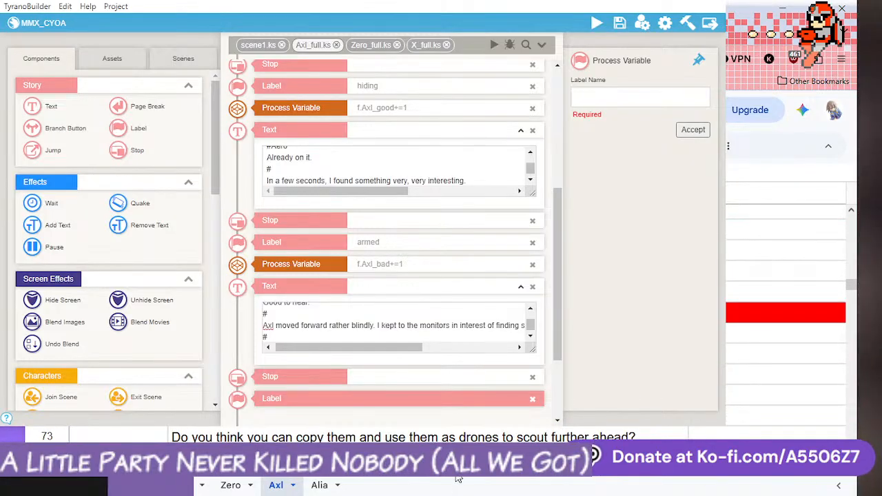
scroll(242, 432, up, 5)
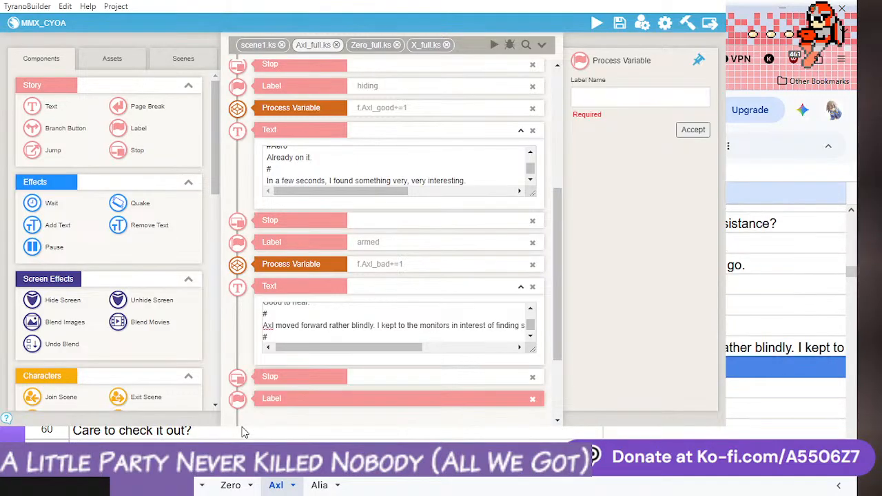
scroll(243, 432, down, 3)
scroll(242, 432, down, 5)
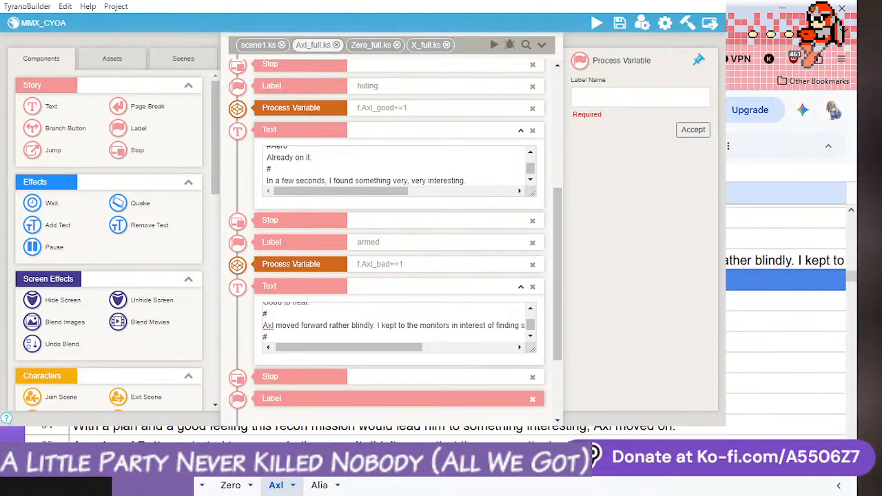
scroll(853, 278, down, 1)
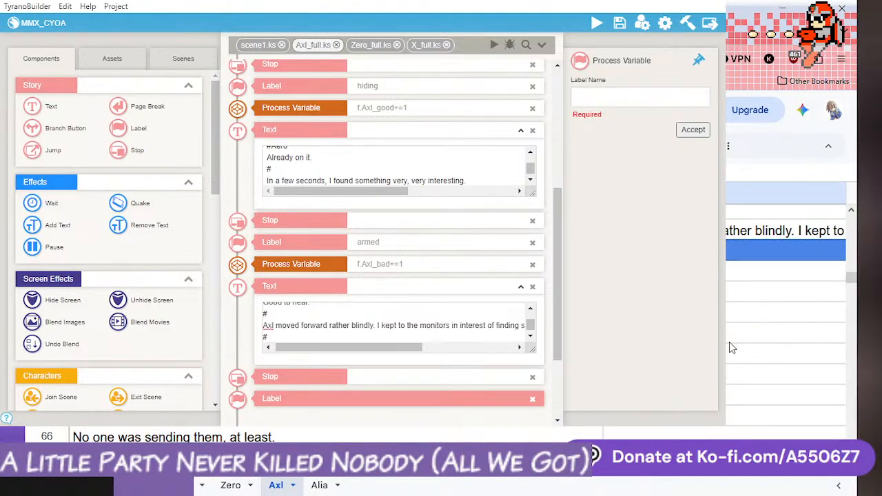
click(345, 433)
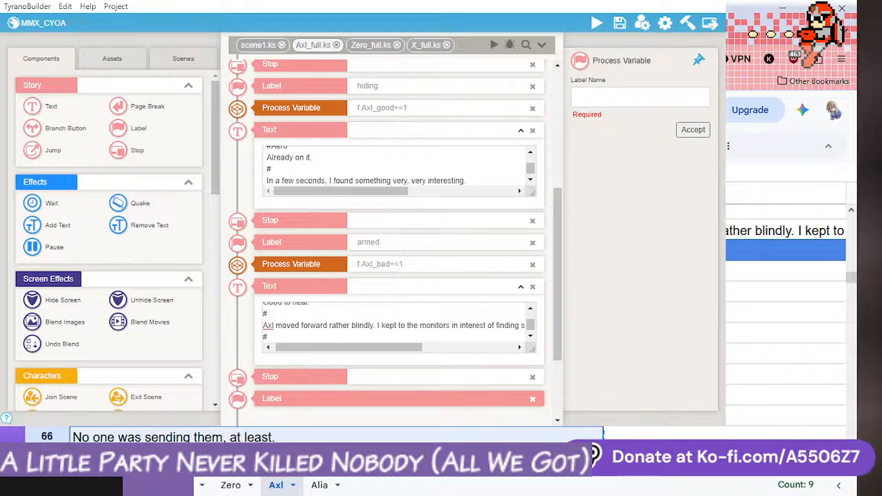
scroll(440, 350, down, 1)
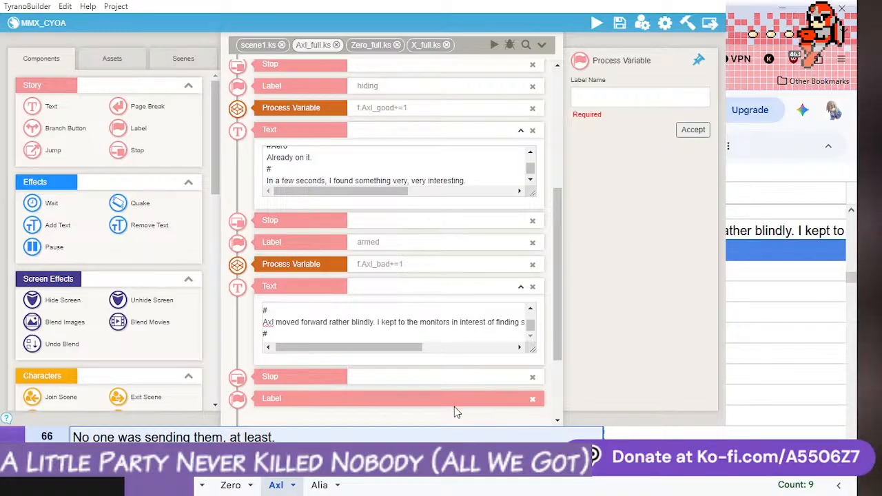
- Name the new label at the end of the scene bunker1
click(643, 95)
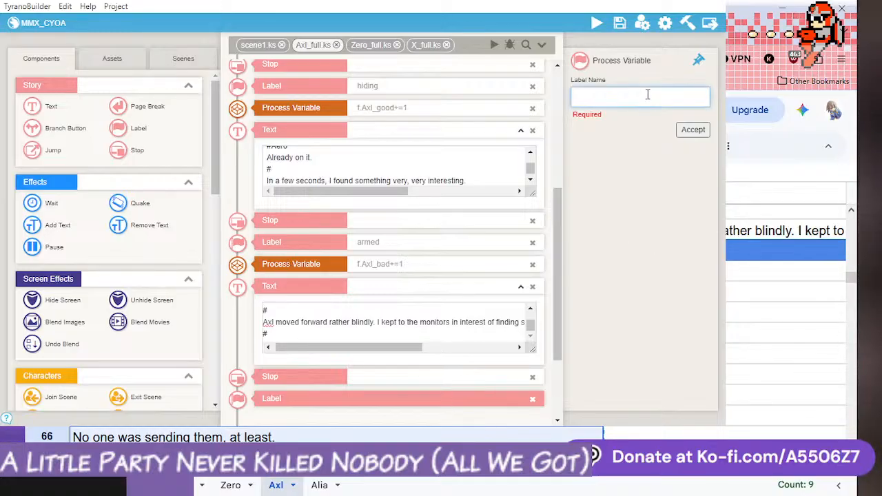
text(bunker1)
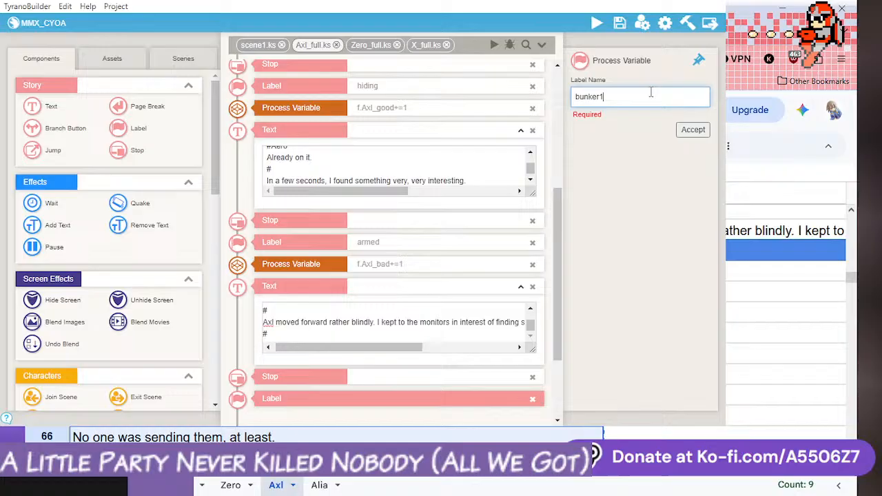
click(705, 135)
- Add a Text component under the bunker1 label and paste the copied dialogue passage into it
scroll(558, 302, down, 3)
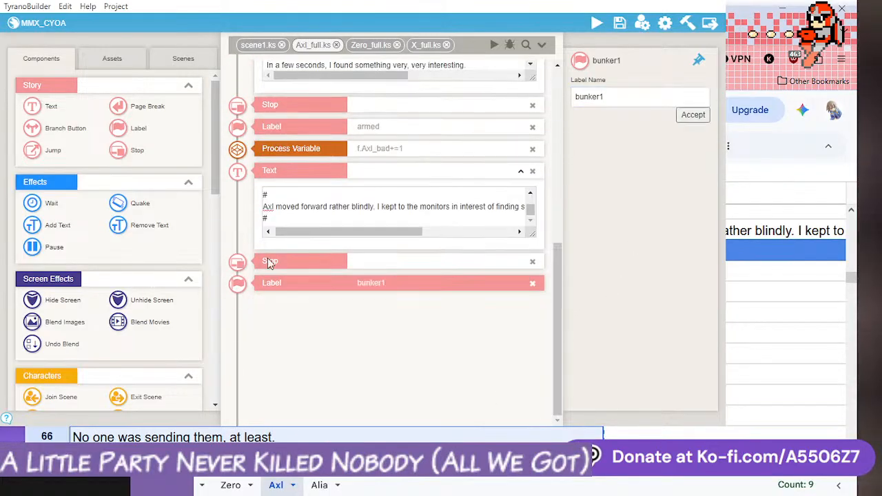
drag(163, 159, 348, 321)
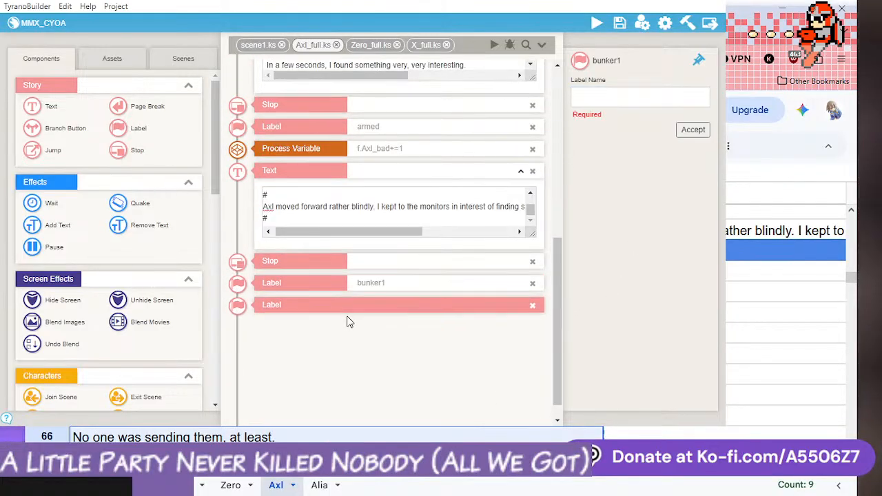
click(532, 306)
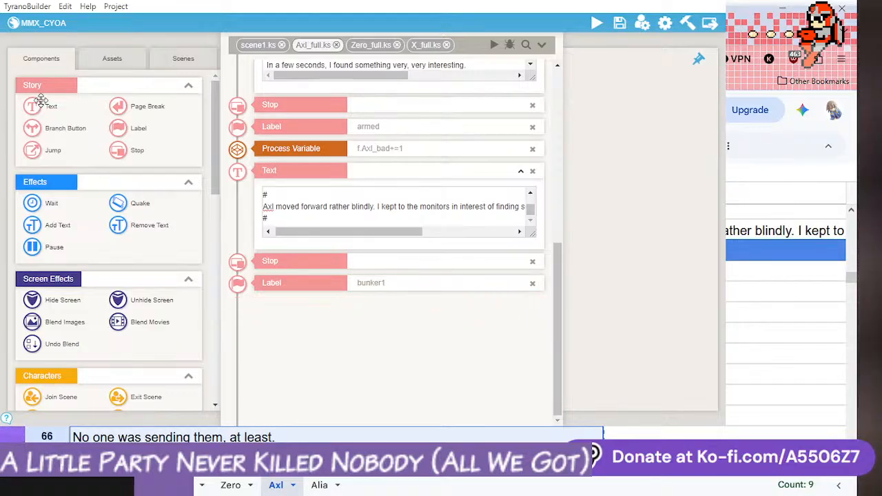
drag(53, 109, 360, 335)
click(356, 335)
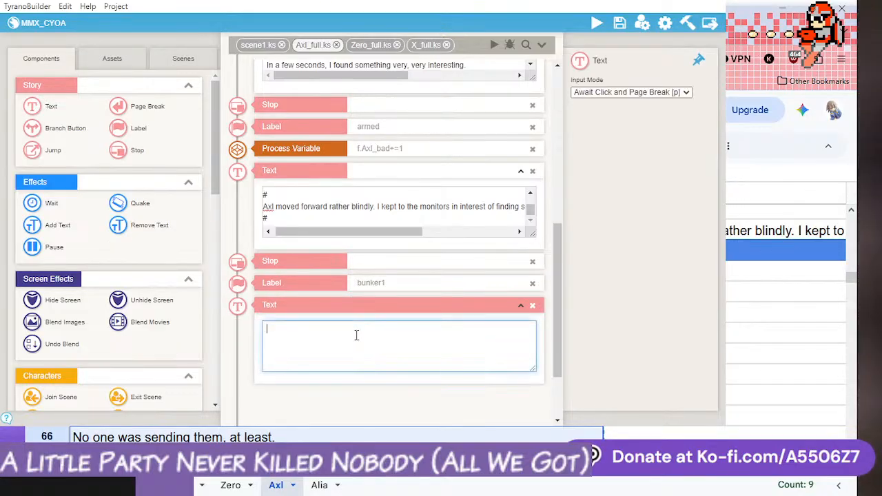
key(ctrl+v)
key(Return)
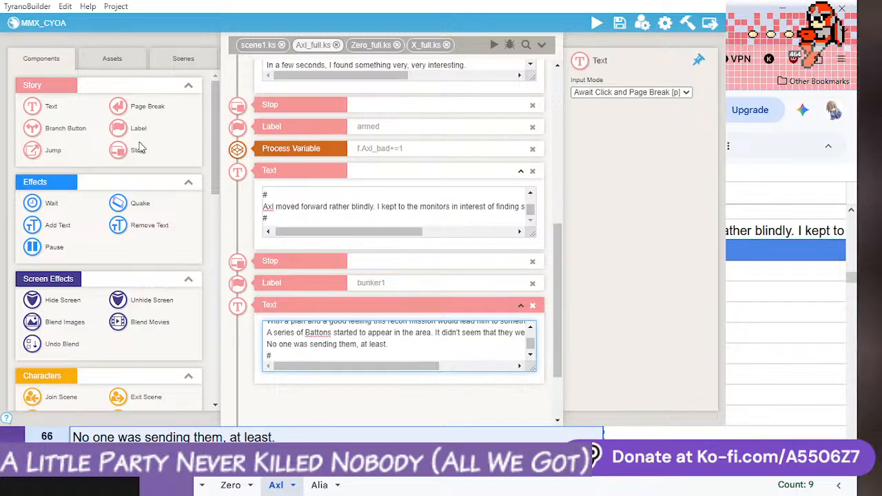
- Paste the TyranoScript component with the MAME-Q and Metalls choices below the bunker1 text and add a Stop after it
scroll(286, 233, up, 3)
scroll(334, 310, down, 5)
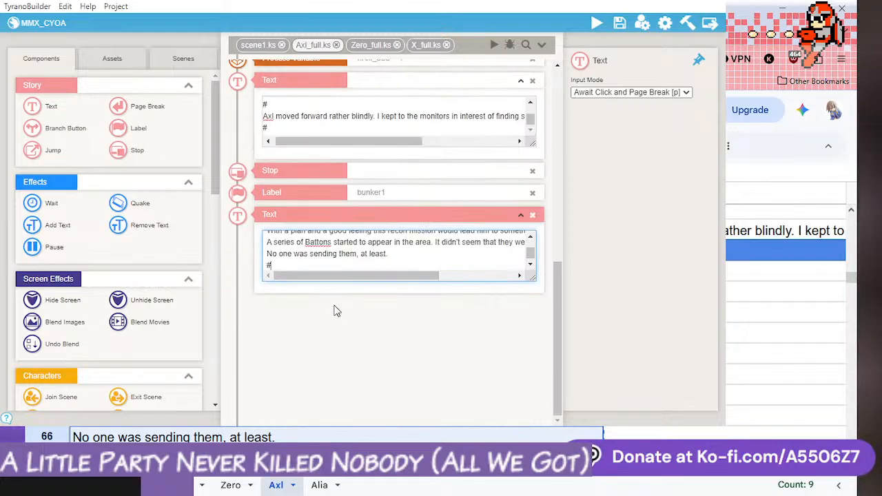
right_click(389, 216)
click(424, 243)
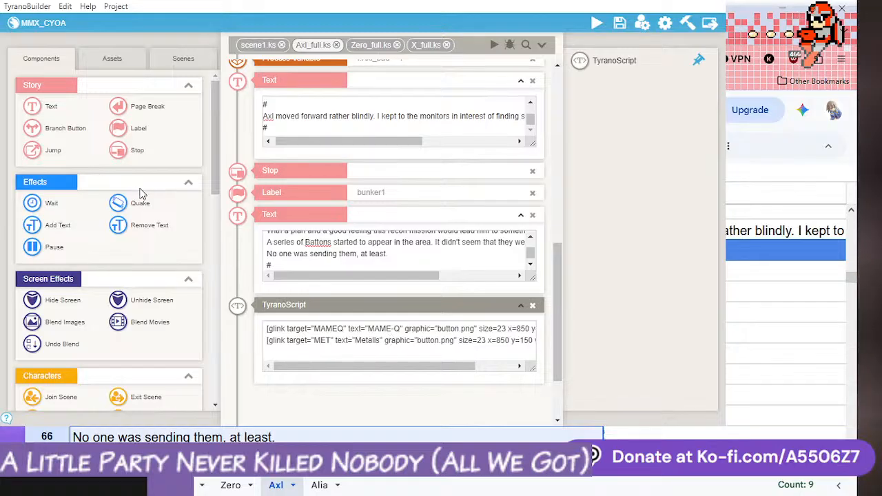
drag(204, 227, 377, 383)
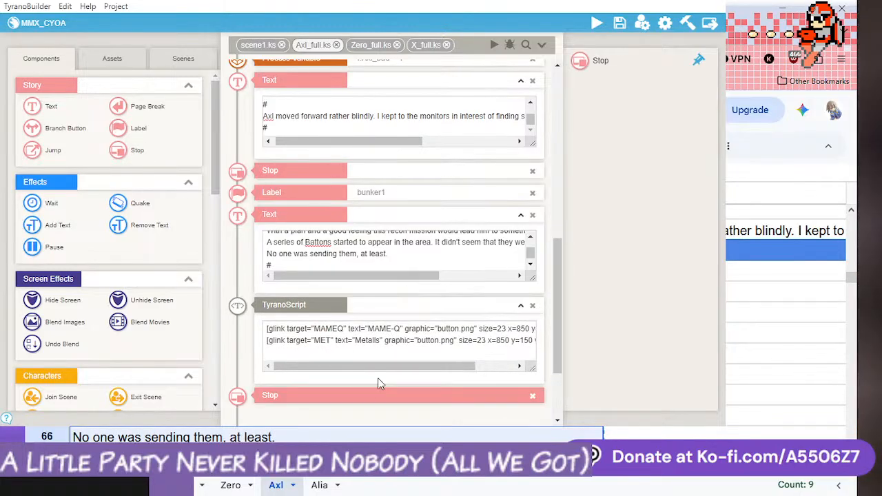
drag(555, 286, 561, 309)
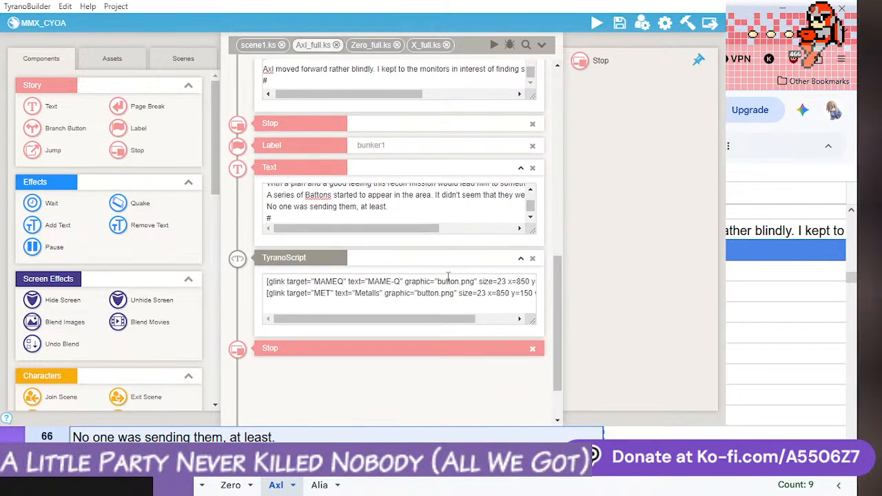
click(354, 317)
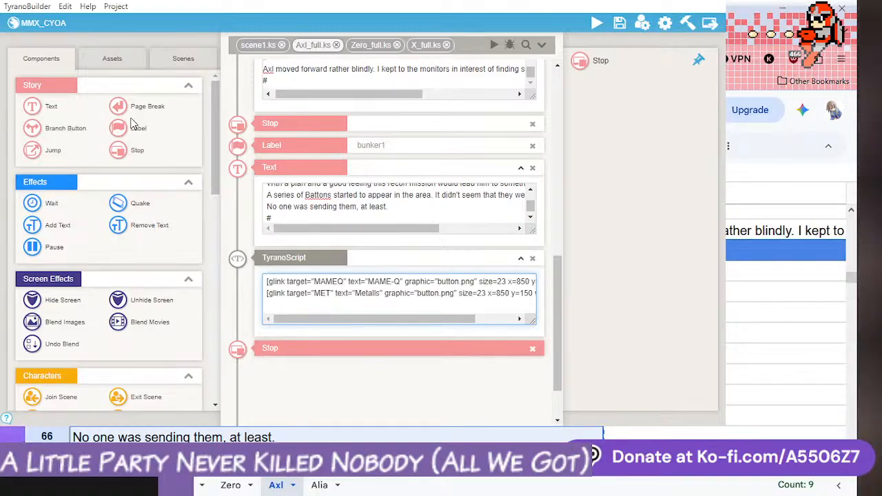
- Add a label named batton after the new Stop and place a Text component under it
drag(133, 128, 333, 378)
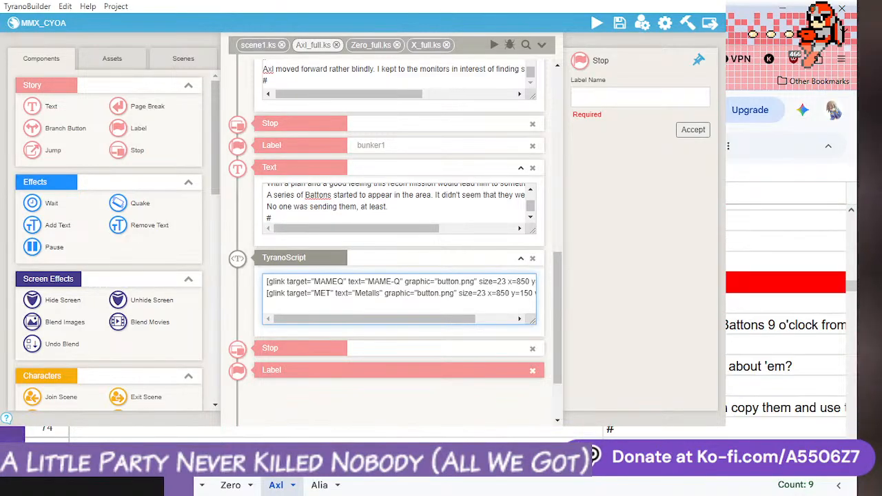
click(598, 98)
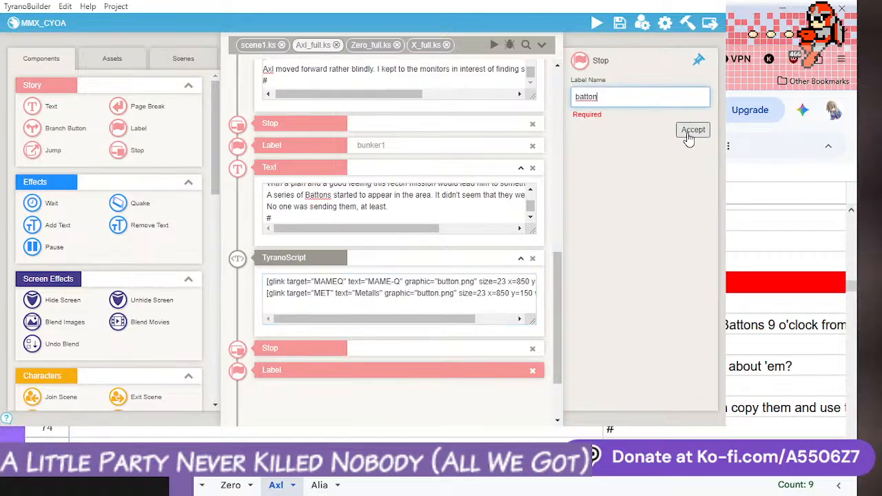
click(689, 135)
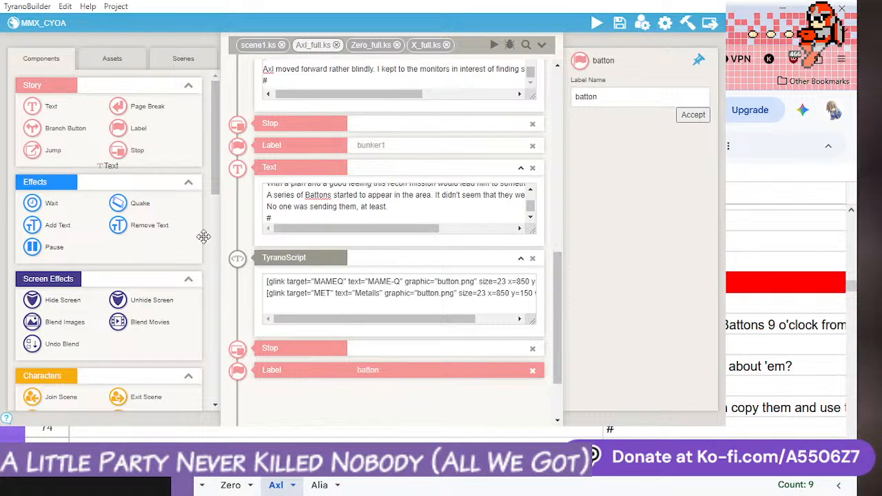
drag(203, 237, 337, 401)
scroll(279, 249, down, 3)
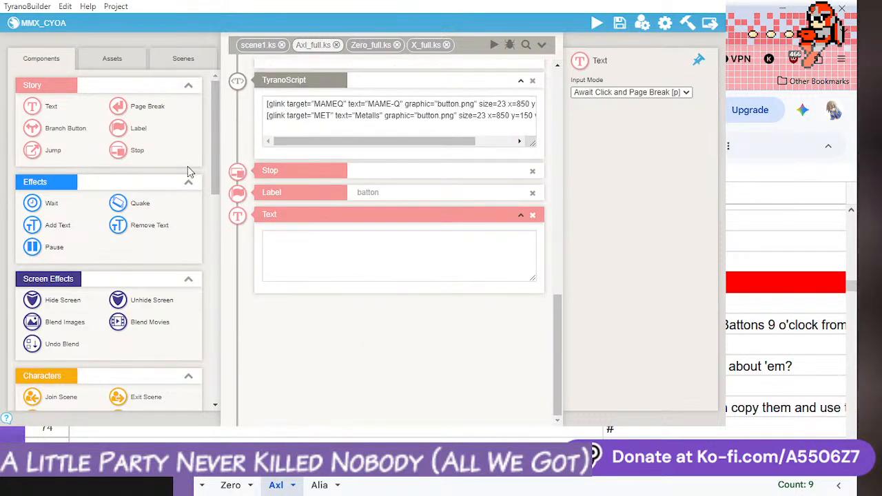
- Add a Stop after the batton text and a Process Variable under the batton label that adds 1 to Axl_good
drag(136, 150, 345, 315)
scroll(85, 285, down, 5)
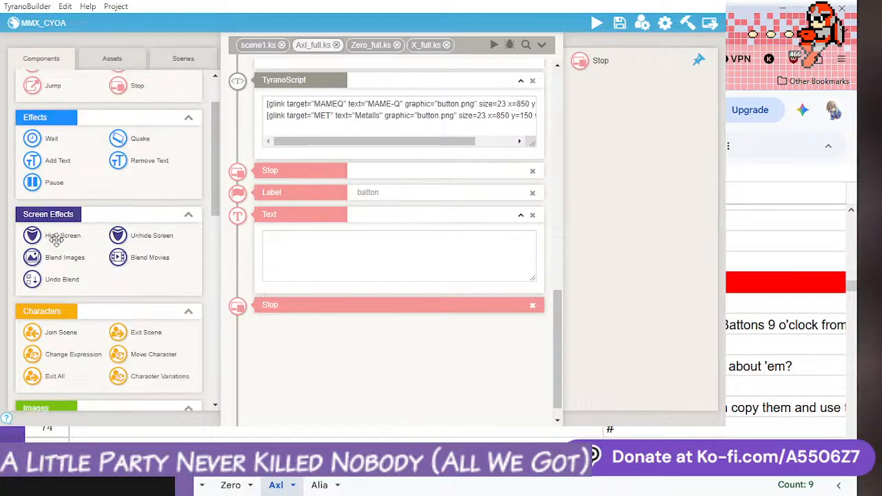
scroll(81, 329, down, 4)
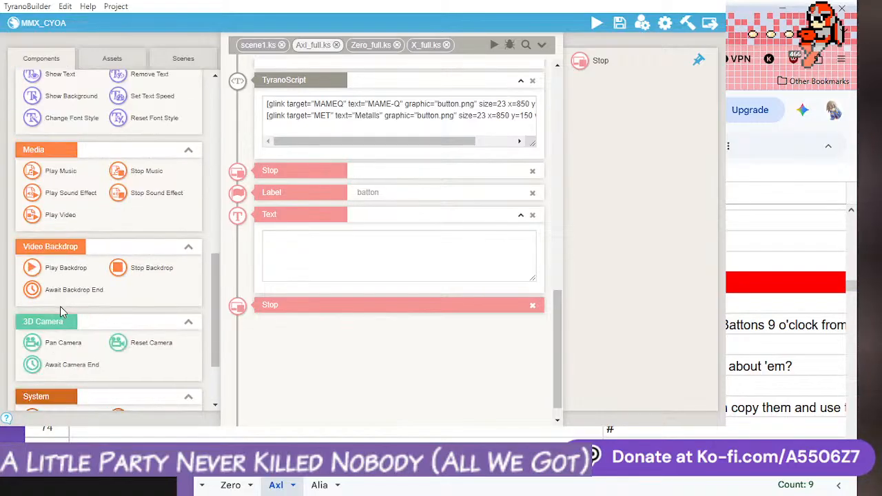
drag(72, 317, 370, 222)
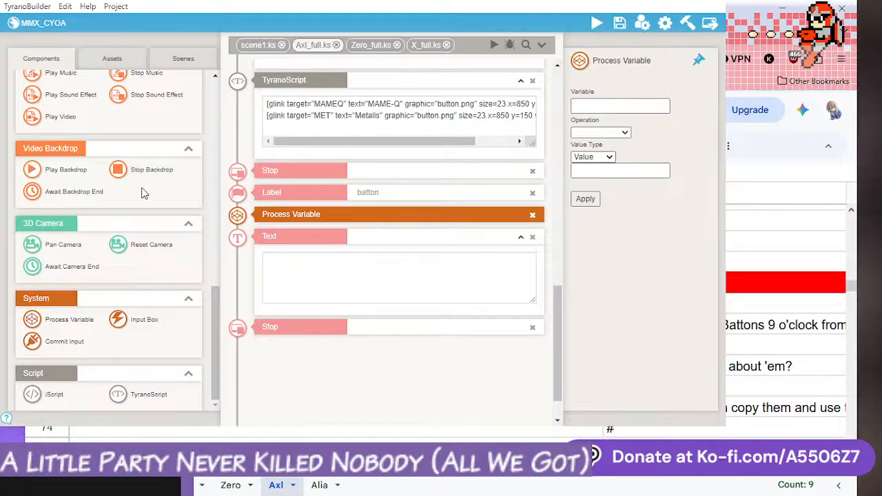
click(607, 107)
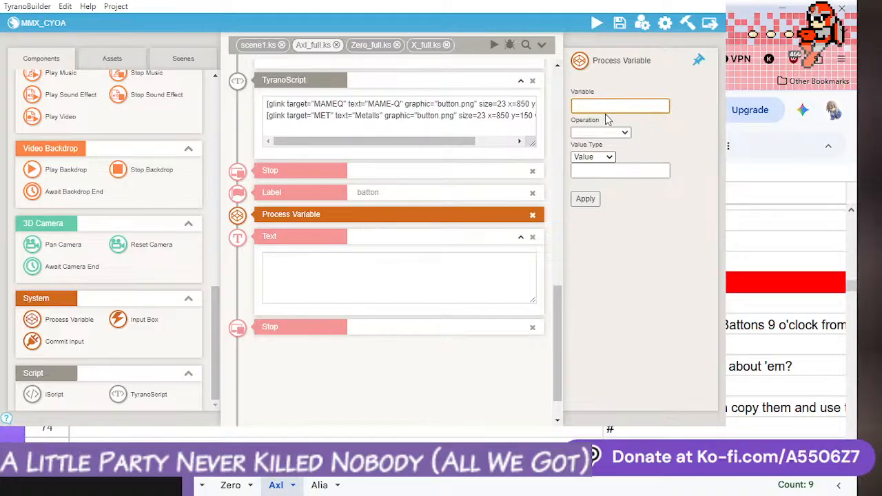
text(ax)
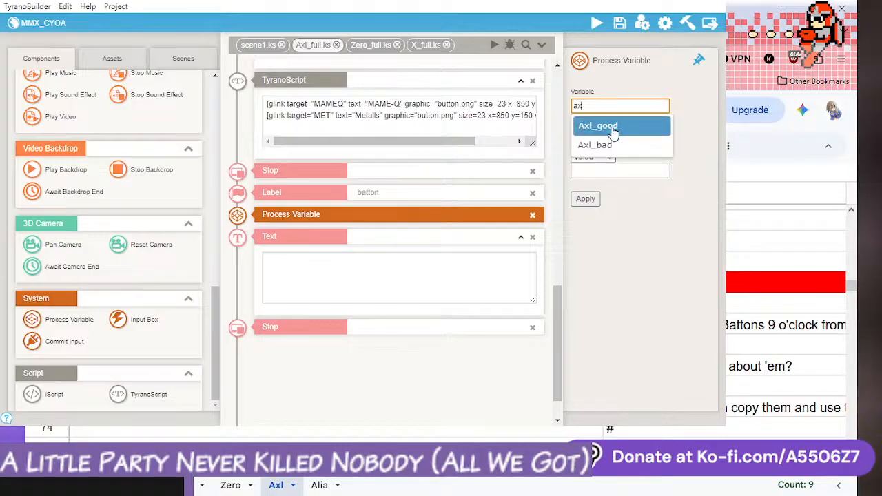
click(612, 126)
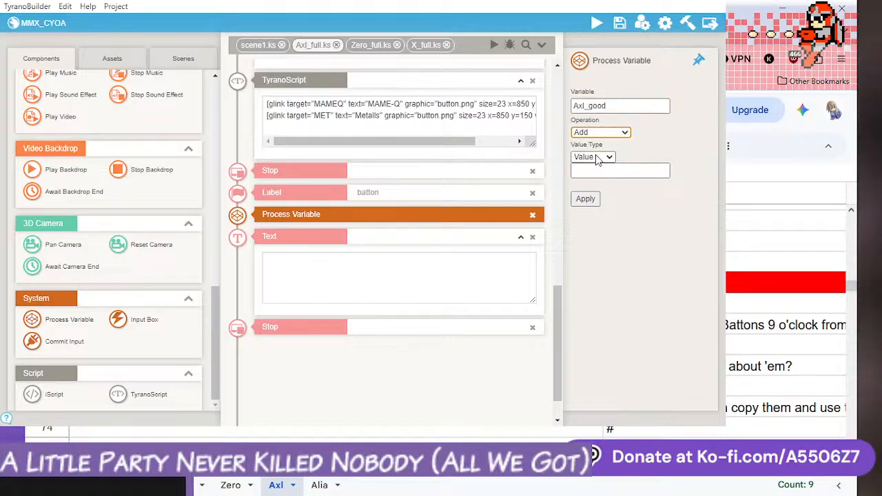
click(605, 171)
click(586, 199)
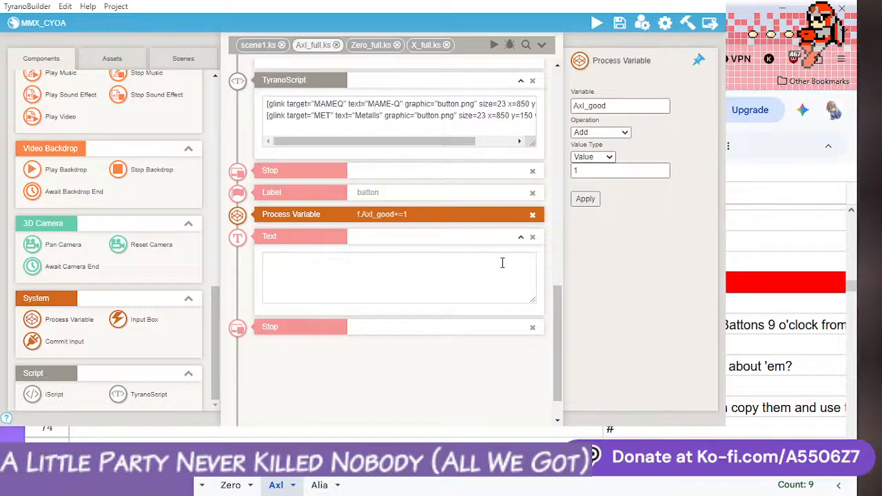
- Add a label named noBatton after the Stop that closes the batton section
scroll(502, 263, up, 5)
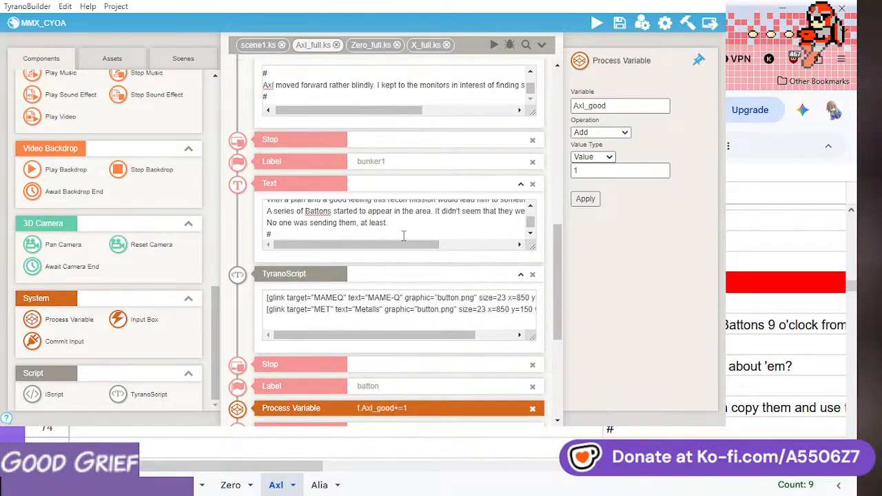
scroll(413, 255, down, 5)
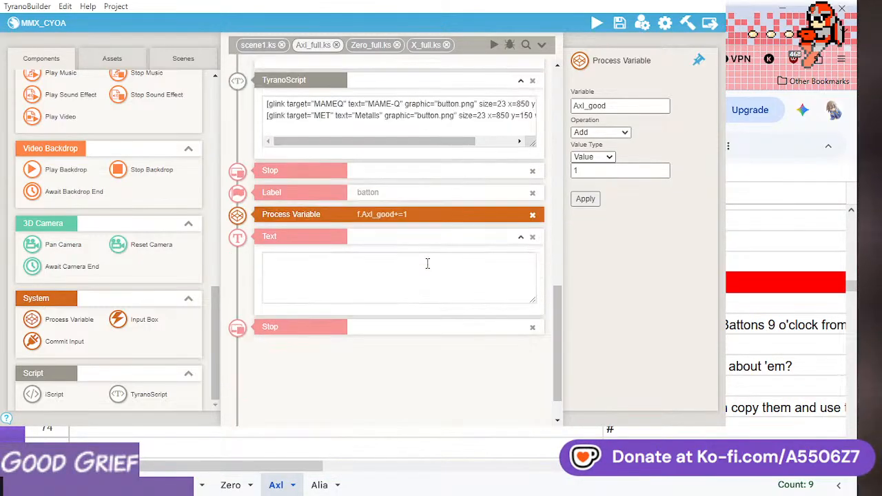
scroll(124, 173, up, 3)
scroll(138, 186, up, 5)
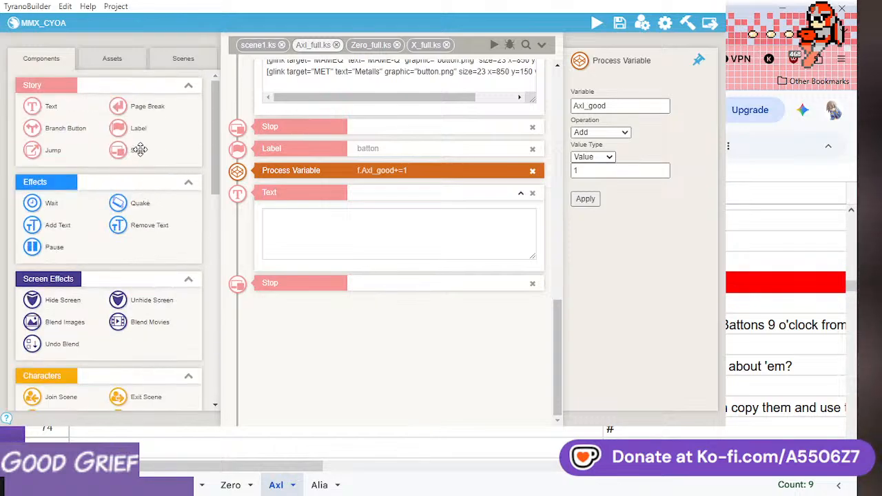
drag(138, 128, 395, 310)
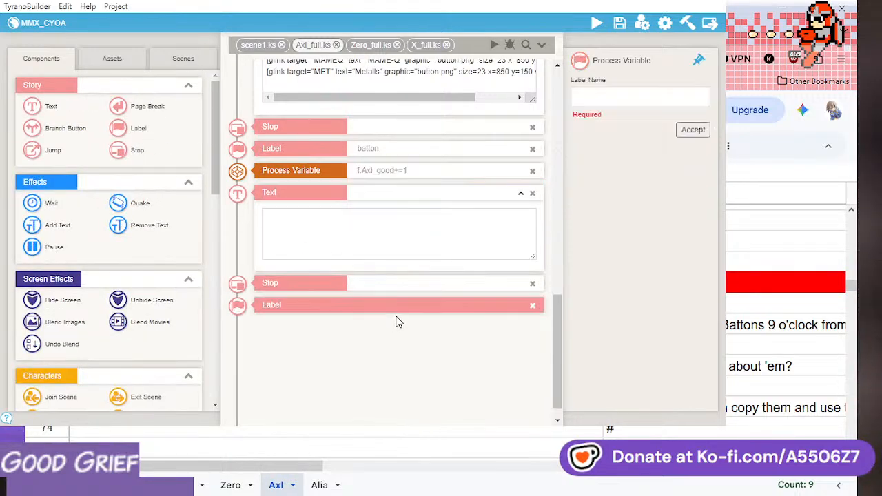
click(584, 107)
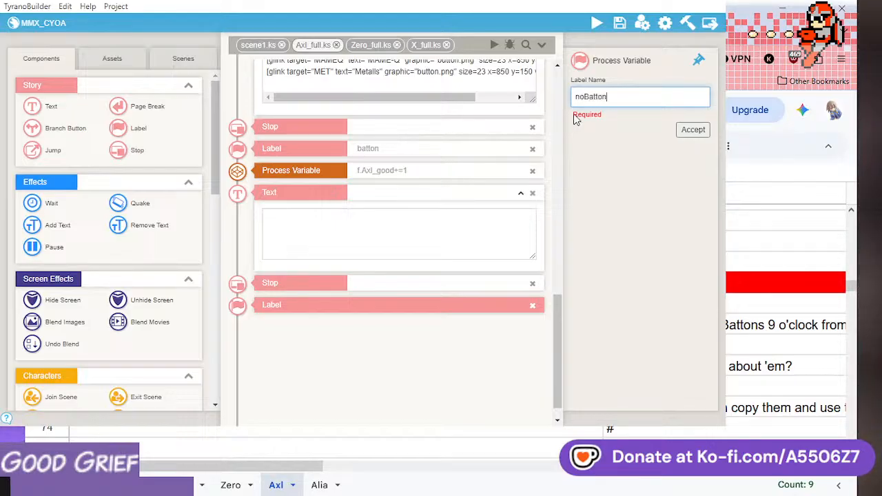
click(693, 129)
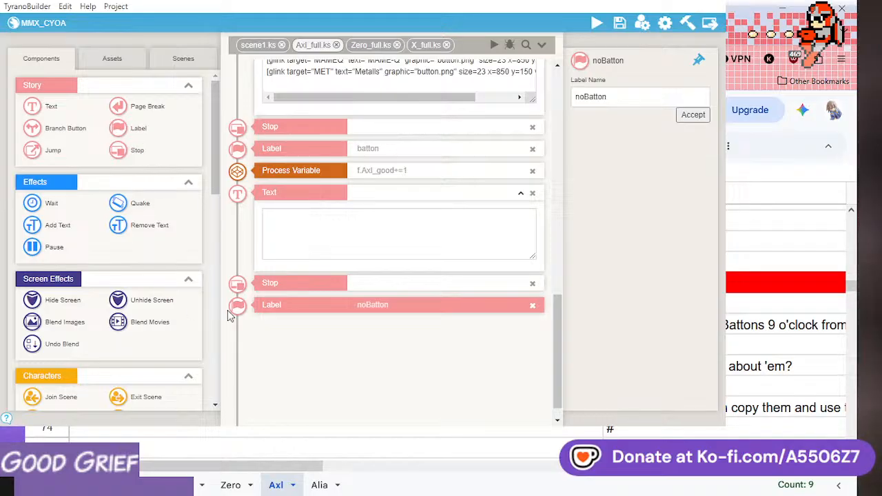
- Place a Process Variable under the noBatton label, choosing the variable Axl_bad and the Add operation
scroll(142, 331, down, 10)
drag(64, 324, 324, 359)
click(593, 106)
text(axl)
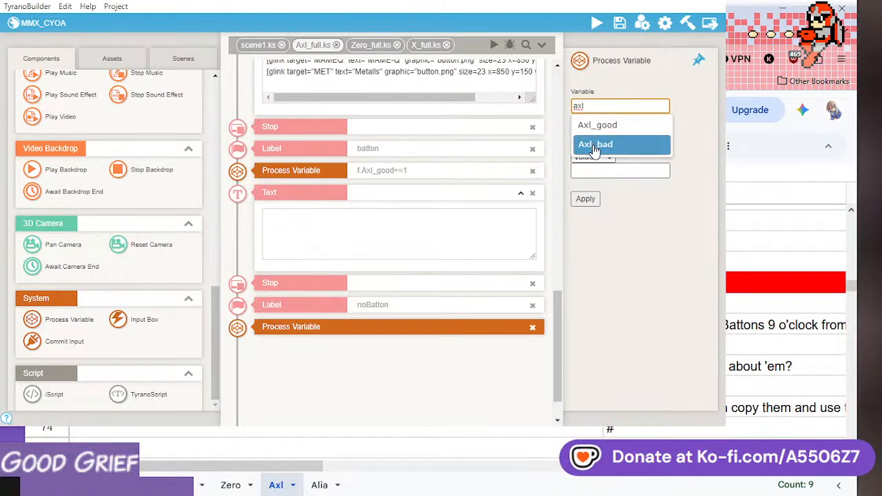
click(594, 144)
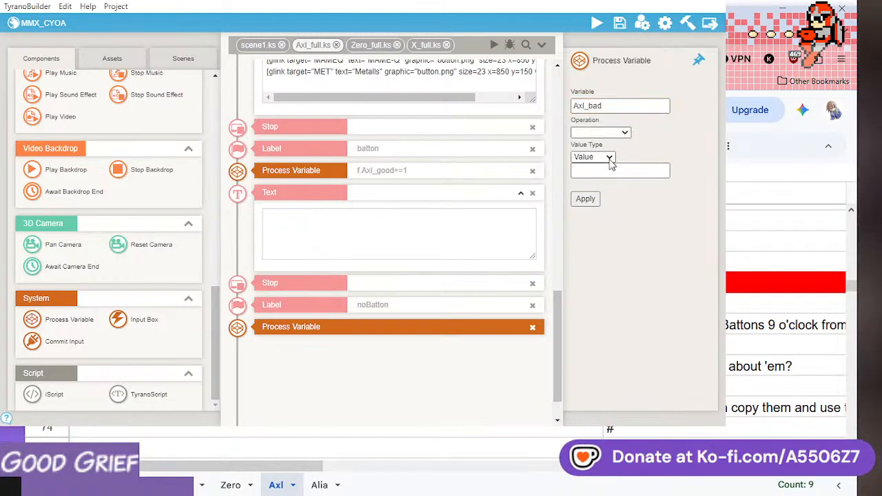
click(610, 157)
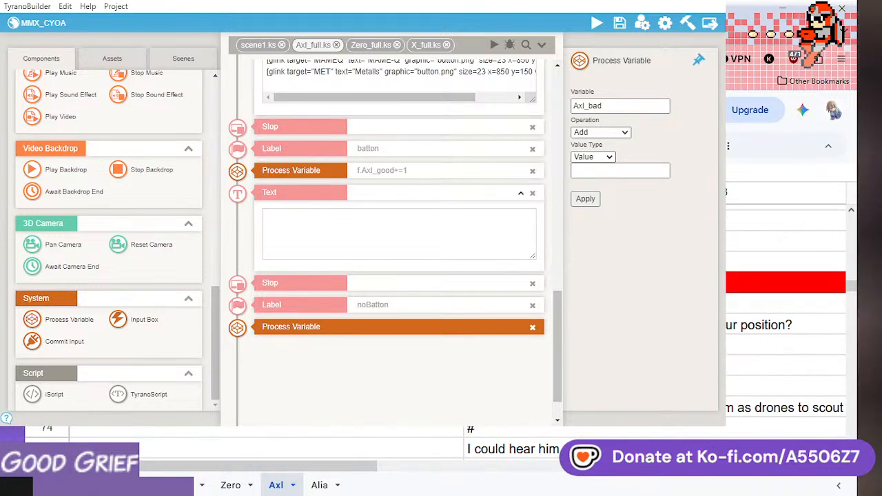
click(600, 132)
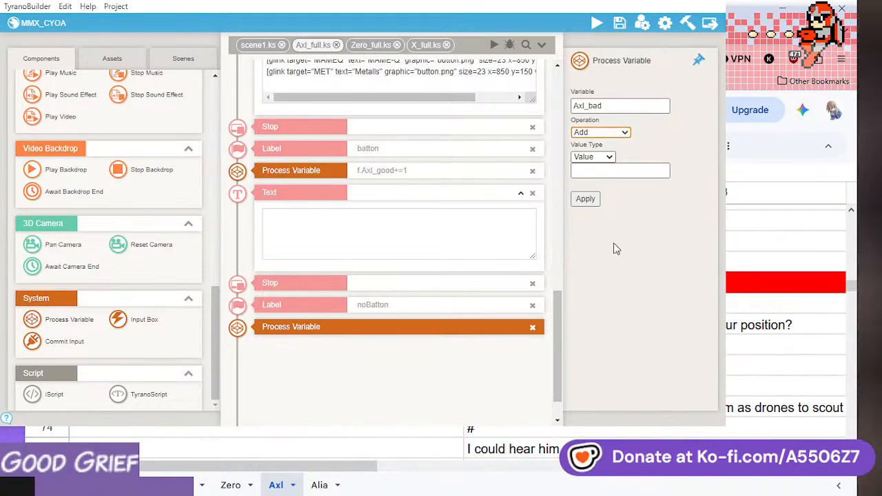
- Copy the sheet's dialogue passage from Aero's question about using them as drones through the Reploid passing Axl unnoticed
scroll(786, 331, down, 4)
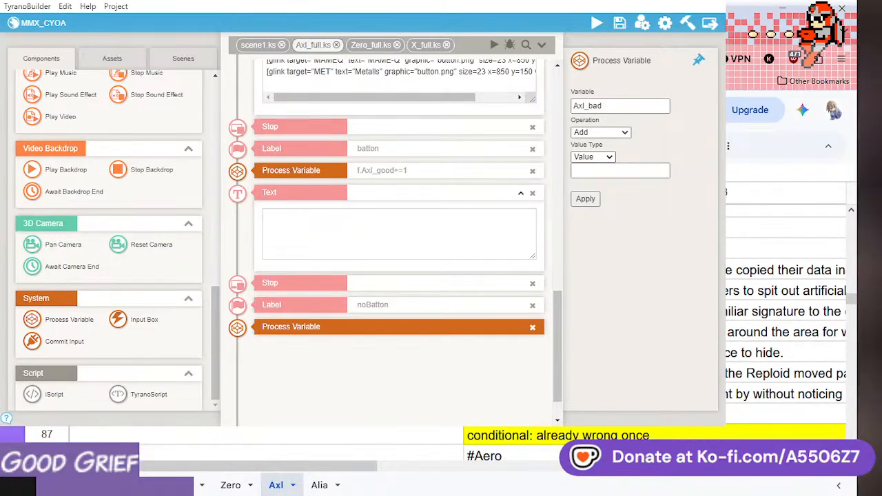
click(785, 373)
scroll(785, 331, up, 1)
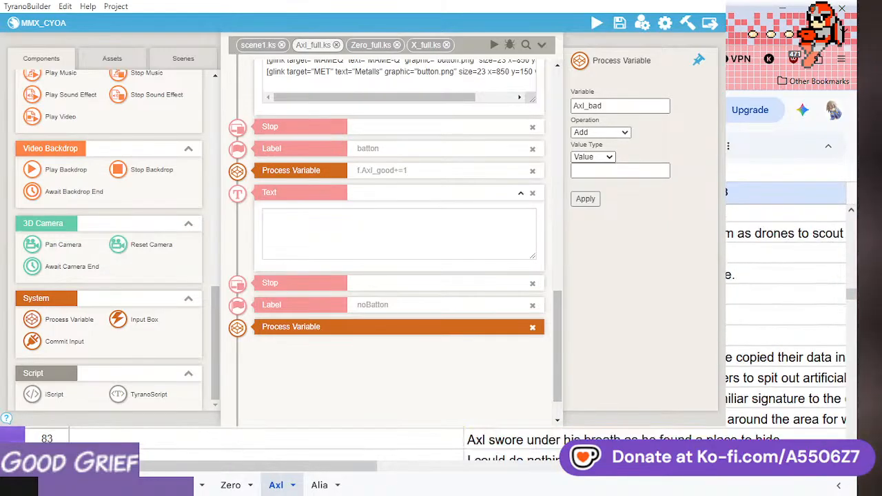
shift+click(647, 214)
key(ctrl+c)
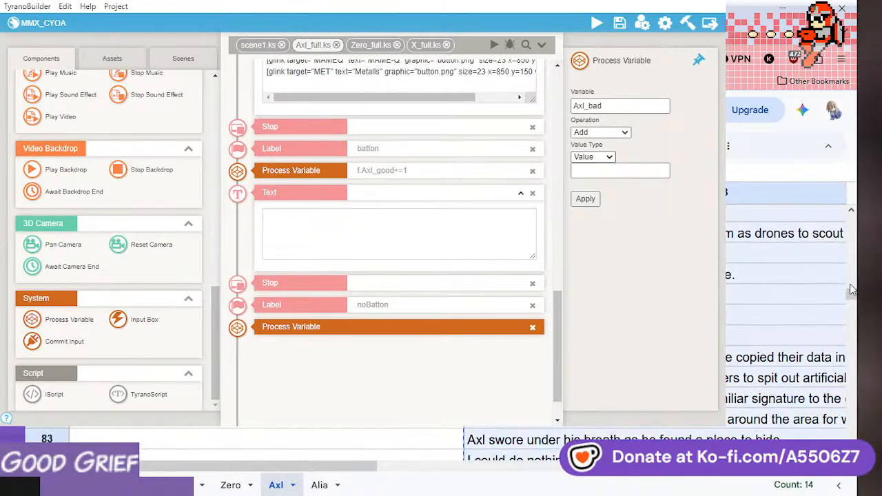
click(335, 223)
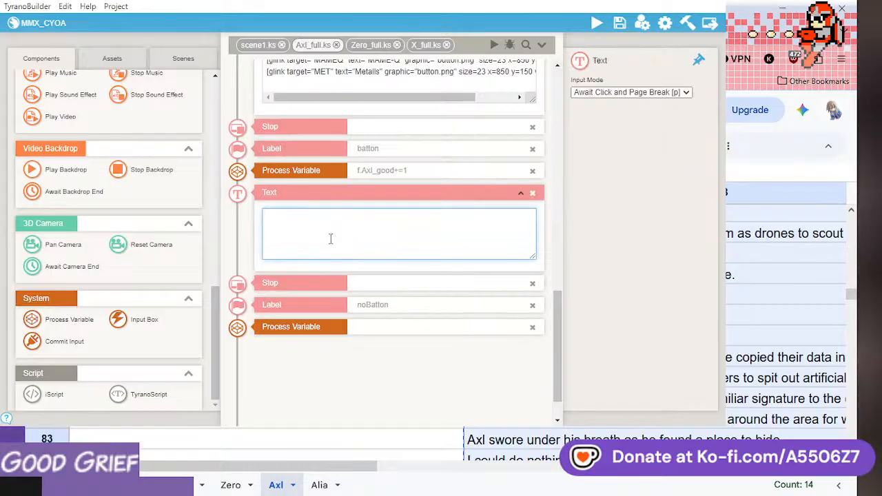
key(ctrl+v)
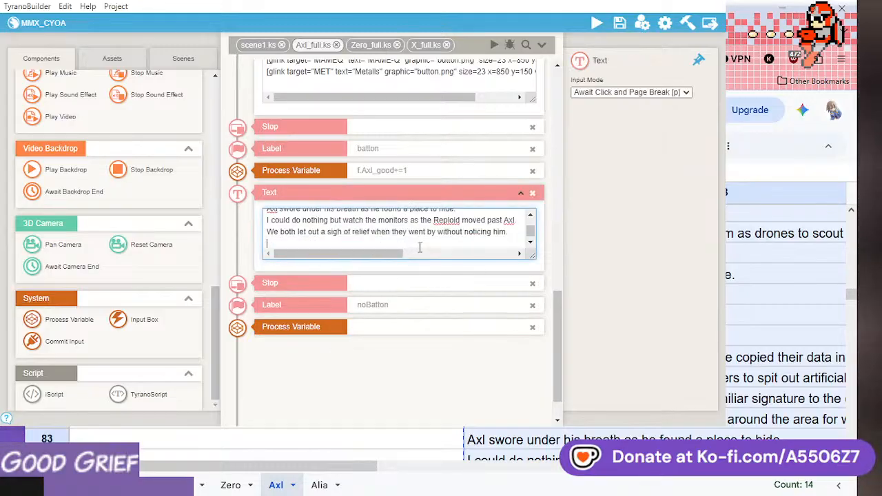
text(#)
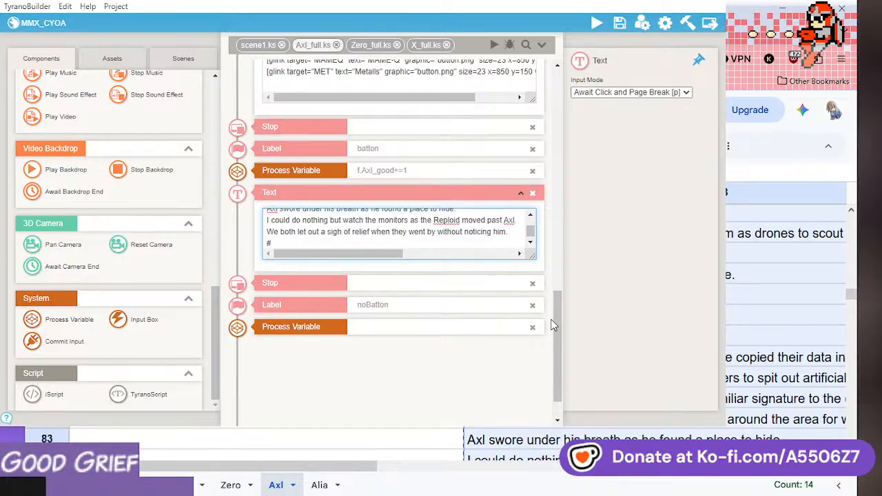
scroll(558, 303, up, 1)
scroll(558, 310, down, 1)
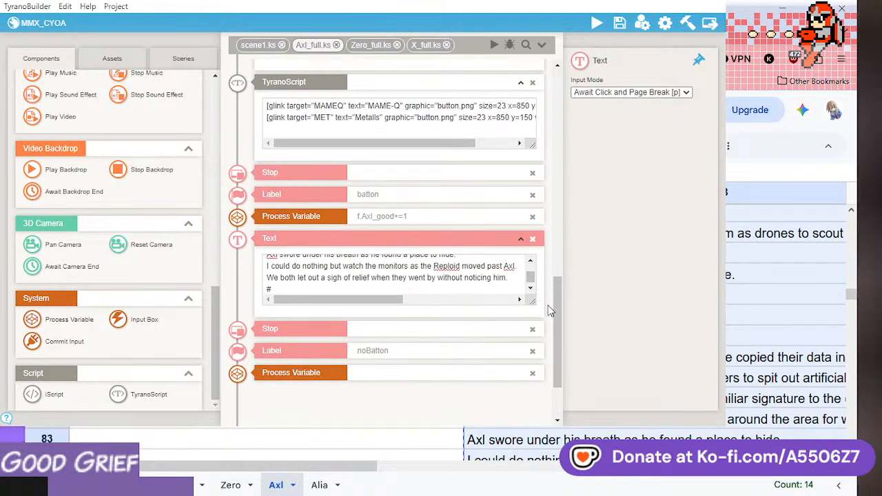
drag(432, 286, 193, 240)
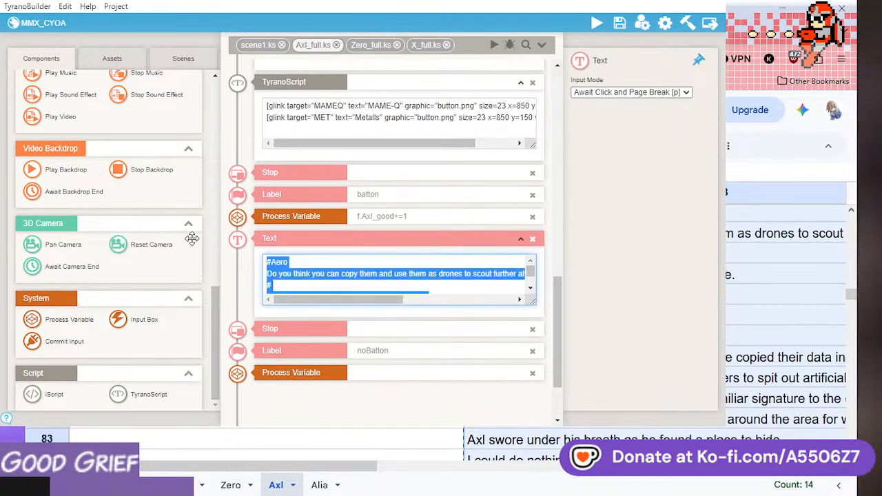
key(BackSpace)
- Add a Text component below noBatton's Process Variable and paste the copied drone-scouting passage, ending it with a # line
scroll(101, 173, up, 10)
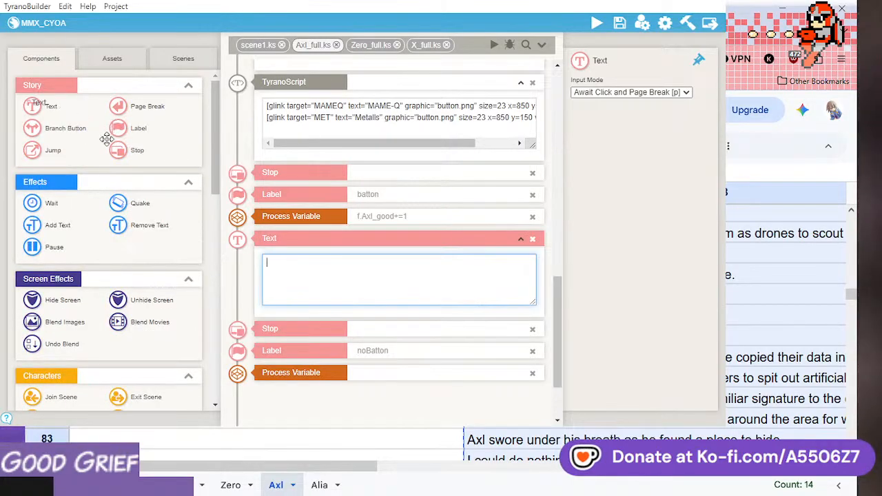
drag(107, 139, 378, 310)
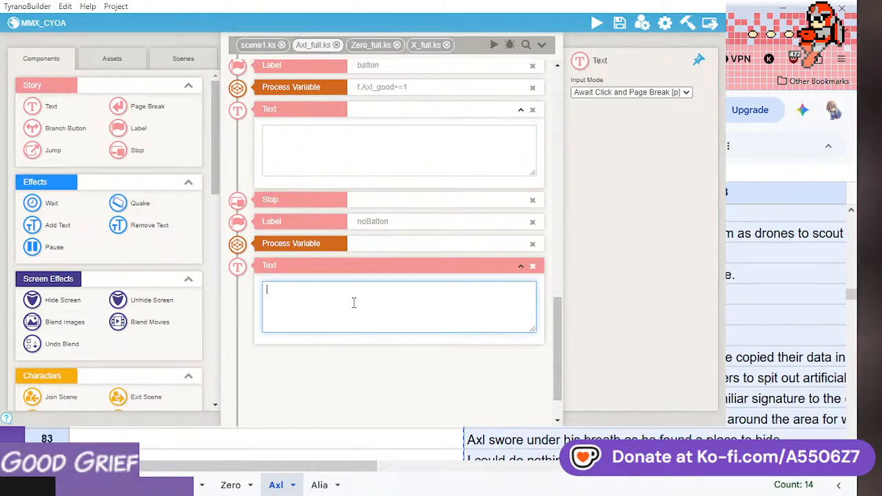
key(ctrl+v)
key(Return)
text(#)
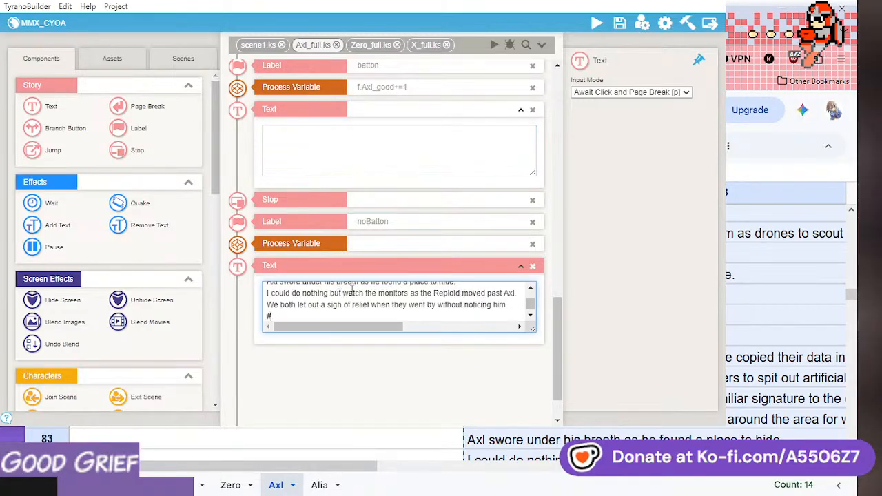
- Fill the batton section's Text with the sheet's passage about Axl not noticing the Battons, end it with #, and save the project
scroll(558, 362, up, 3)
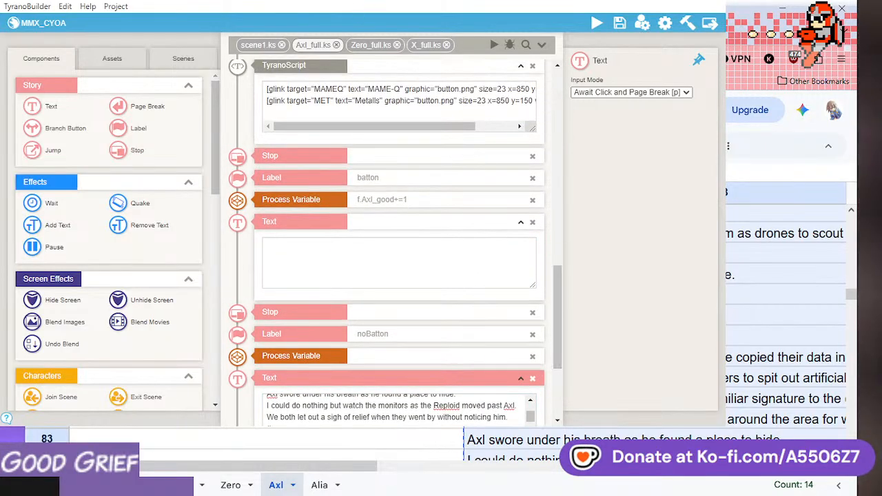
drag(317, 466, 260, 466)
scroll(786, 310, up, 4)
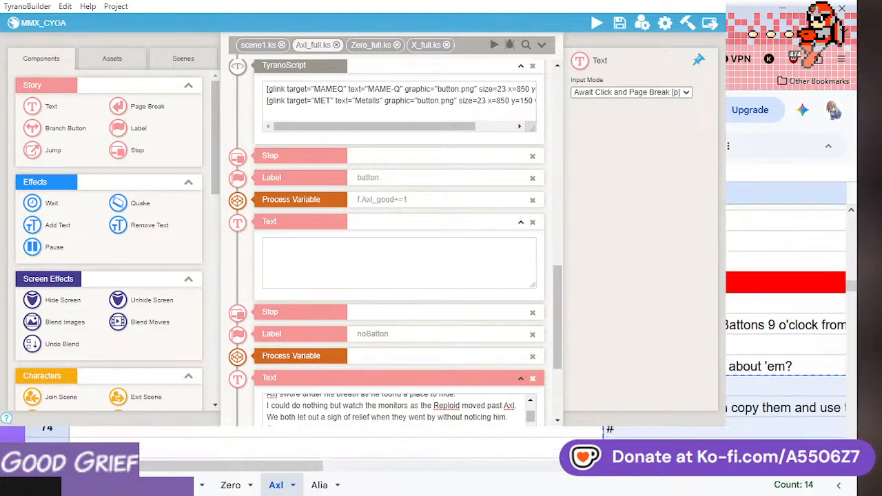
scroll(785, 310, down, 1)
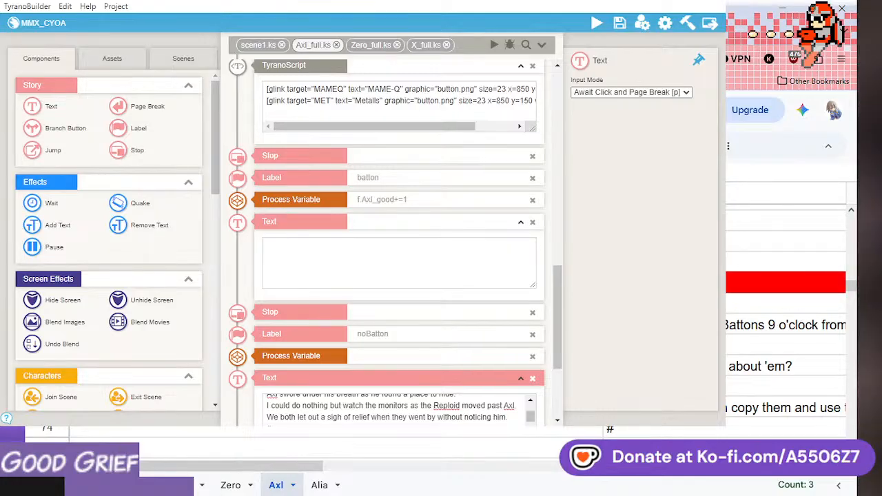
click(366, 265)
text(# Axl didn't notice the Battons, so I kept them out of mind for the mission. He kept moving pretty well despite not having little drones to scout for him. #)
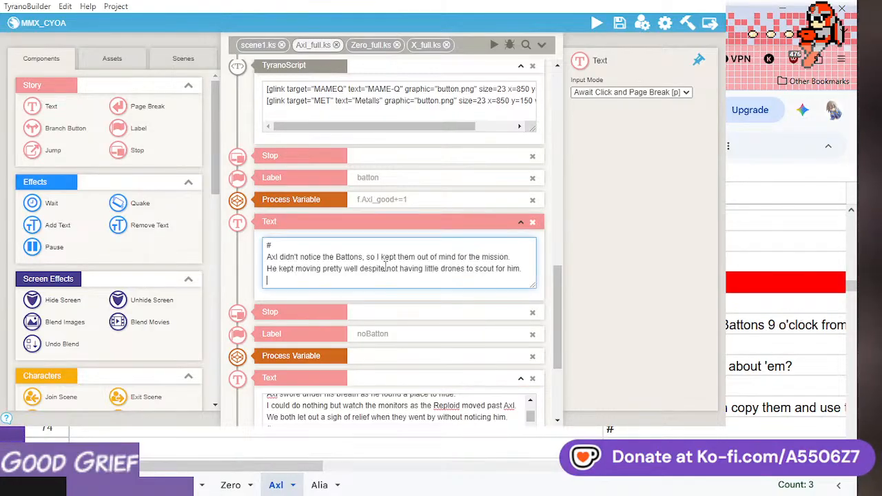
click(620, 23)
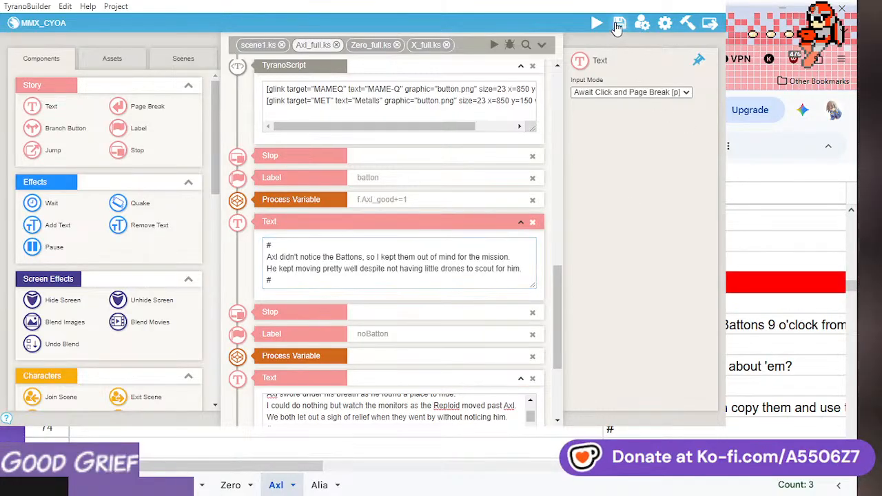
- Add a Stop after the noBatton text at the end of the scene
drag(556, 288, 563, 333)
drag(143, 153, 403, 334)
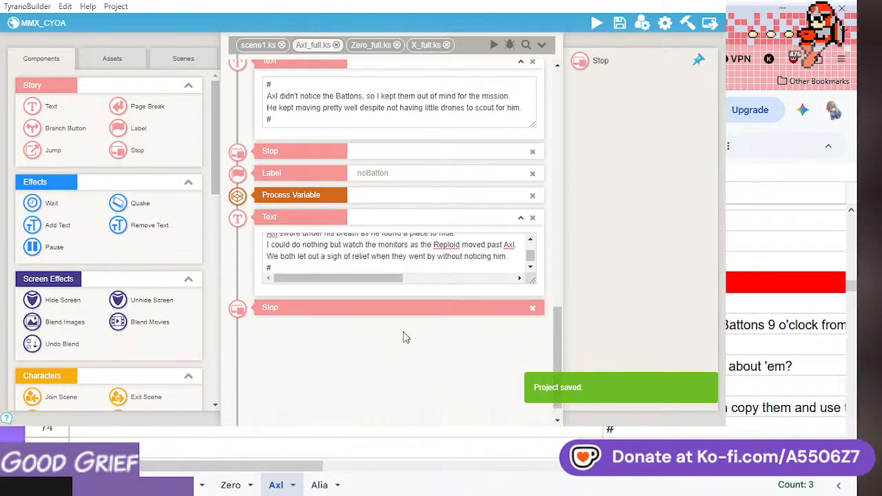
drag(556, 343, 562, 265)
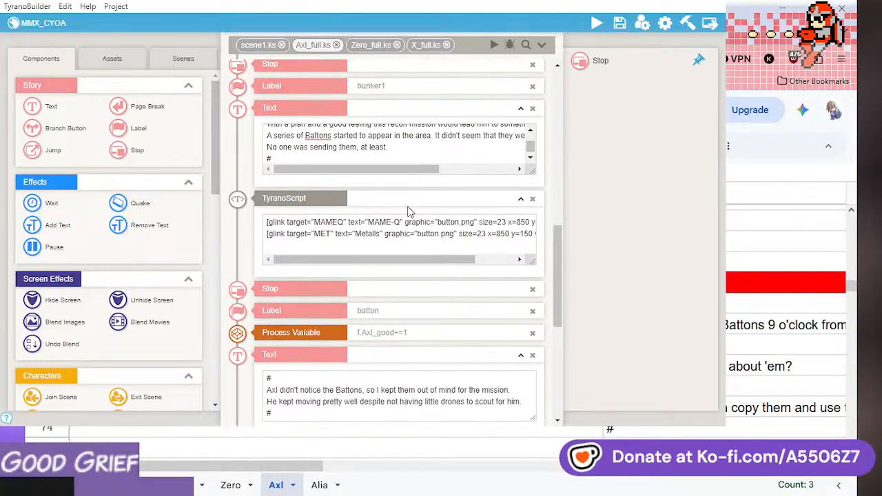
- Set the target of the first glink, MAME-Q, in the bunker1 section's TyranoScript to batton
click(382, 200)
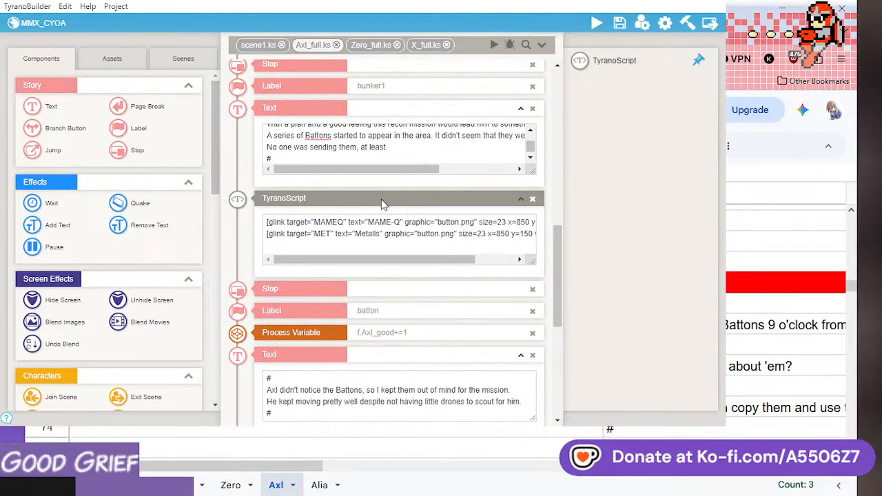
click(344, 222)
key(BackSpace)
key(BackSpace)
key(BackSpace)
key(BackSpace)
key(BackSpace)
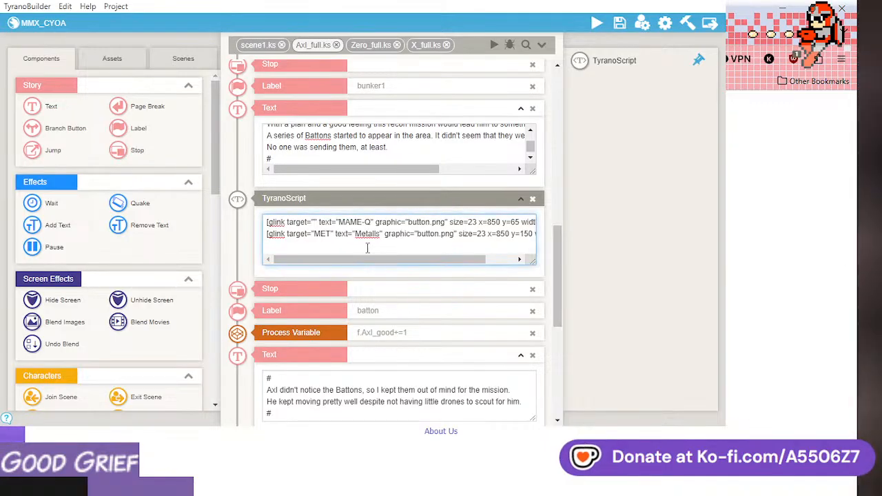
text(batton)
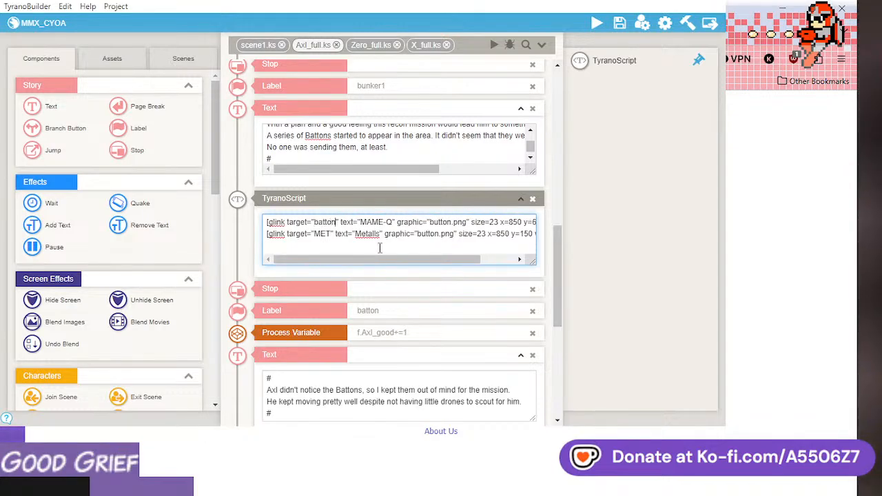
- Set the target of the second glink, Metalls, in the bunker1 section's TyranoScript to noBatton
click(332, 234)
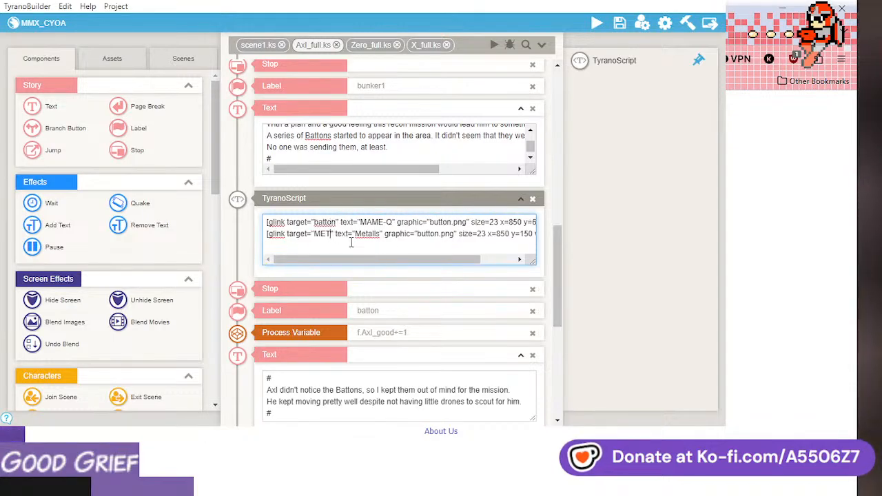
key(BackSpace)
key(BackSpace)
key(BackSpace)
text(Nobatto)
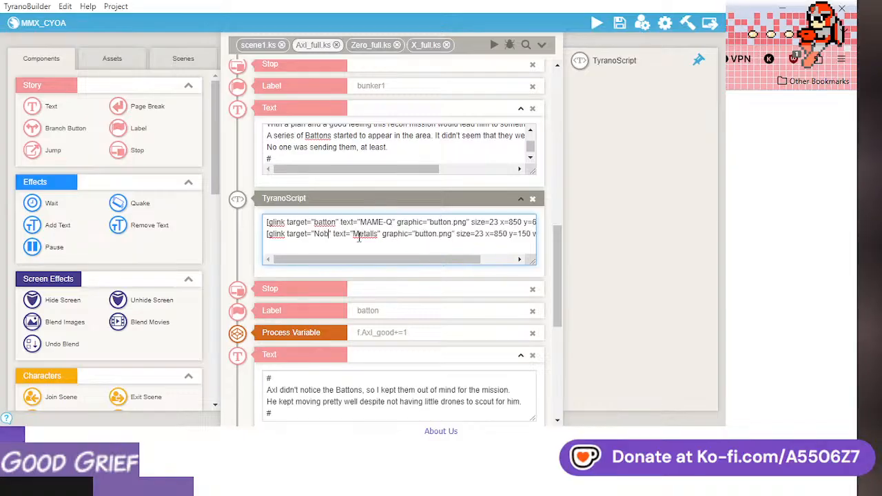
text(n)
key(BackSpace)
key(BackSpace)
key(BackSpace)
key(BackSpace)
key(BackSpace)
key(BackSpace)
key(BackSpace)
key(BackSpace)
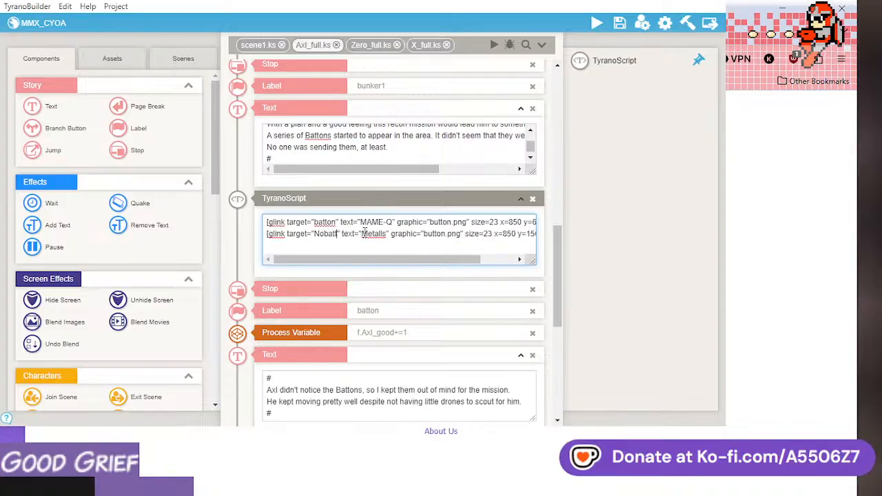
text(noBatton)
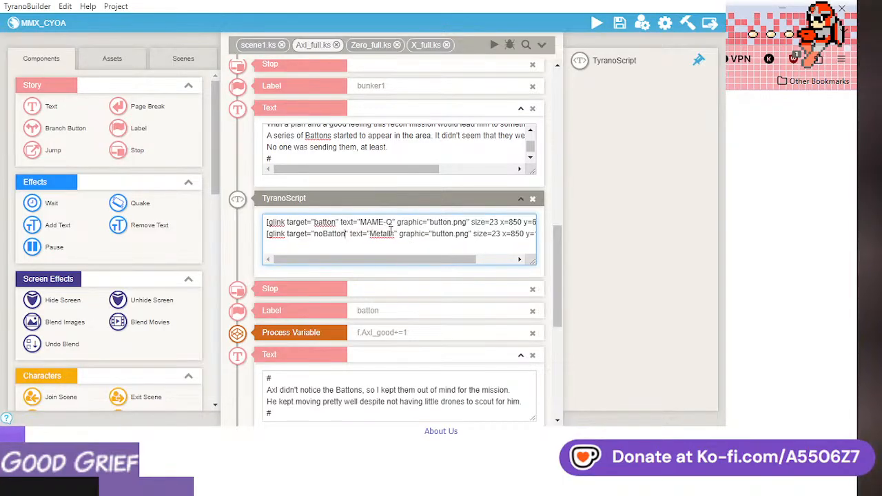
- Clear the MAME-Q button text from the glink that targets batton
key(BackSpace)
key(BackSpace)
key(BackSpace)
key(BackSpace)
key(BackSpace)
key(BackSpace)
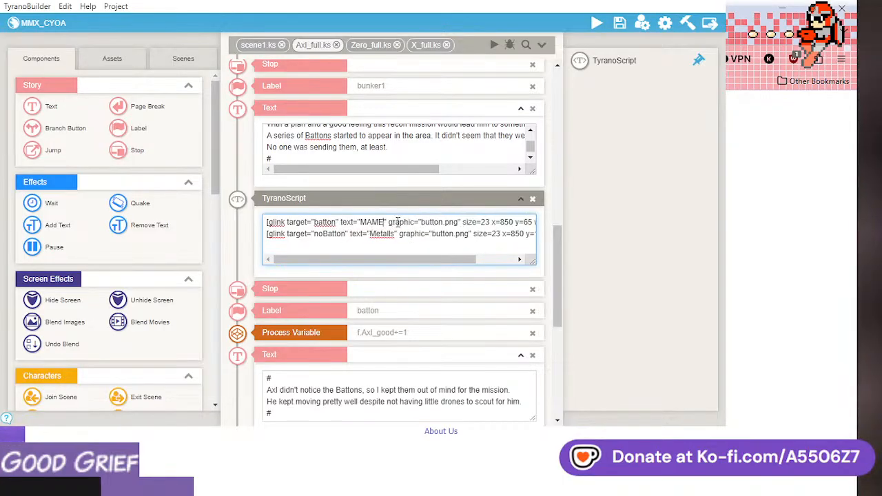
- Set the glink texts to "Ignore Battons" for the batton target and "Copy Battons" for noBatton, and save the project
text(Use B)
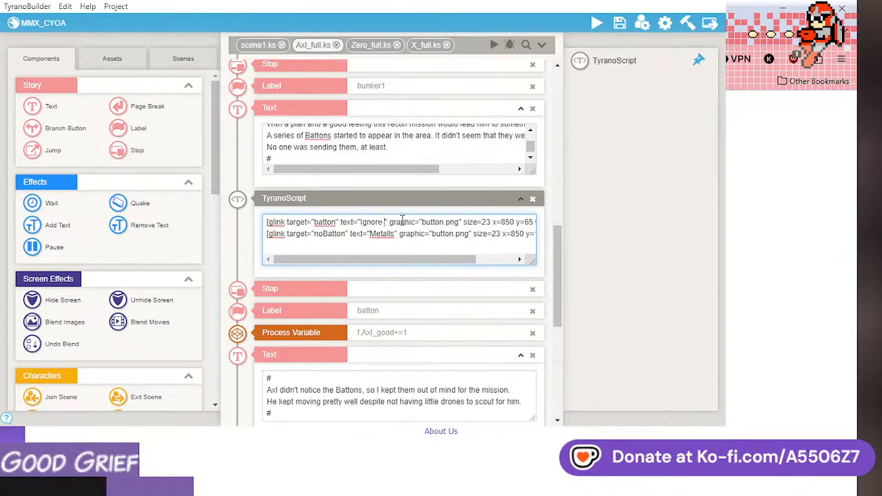
text(Battons)
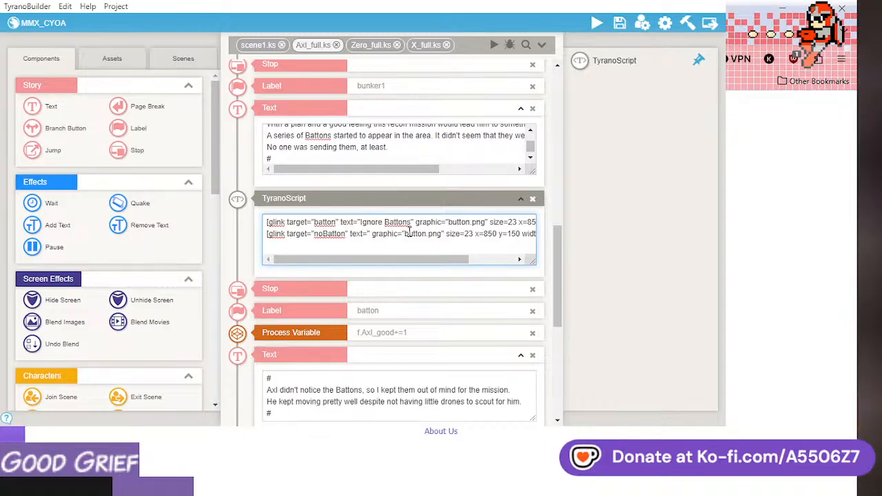
text(Coppy)
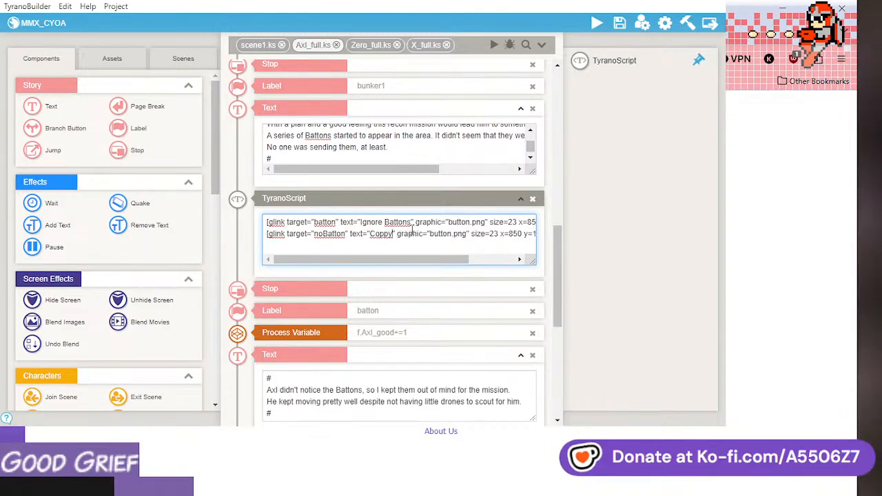
key(BackSpace)
key(BackSpace)
text(y Battons)
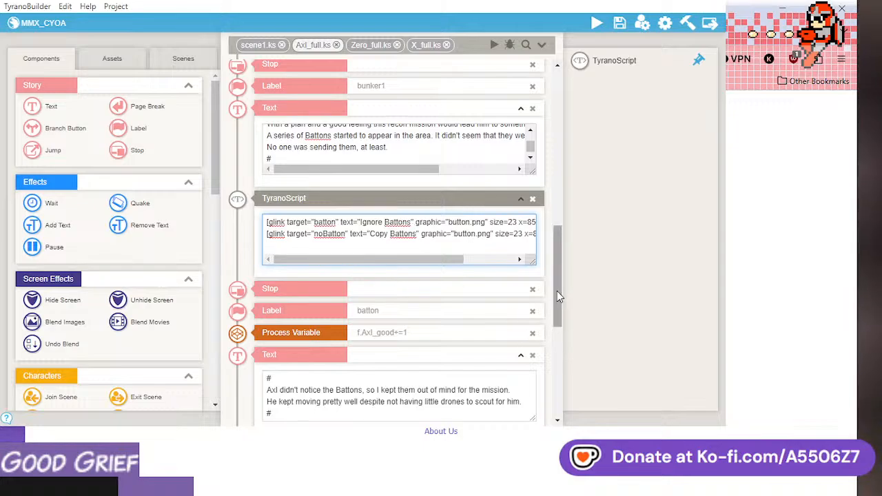
drag(557, 291, 557, 387)
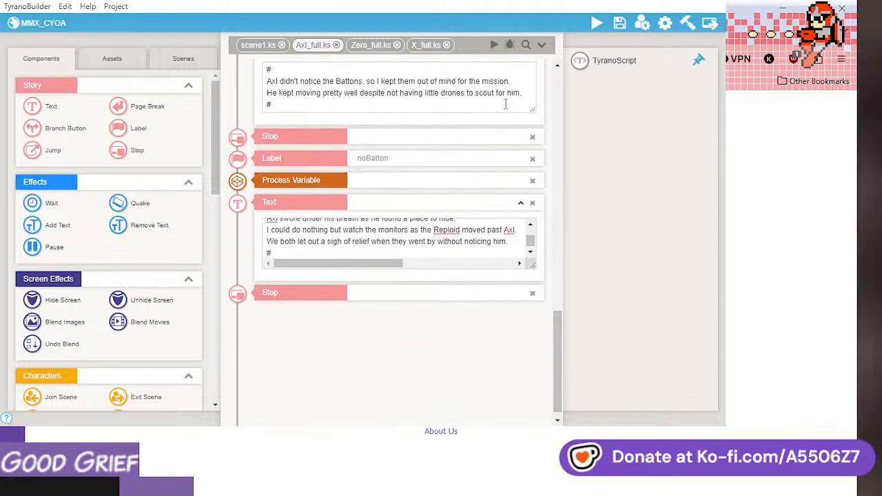
click(619, 23)
- Preview the scene from the Battons choice script, play through the "Ignore Battons" branch, and close the preview
drag(552, 330, 558, 309)
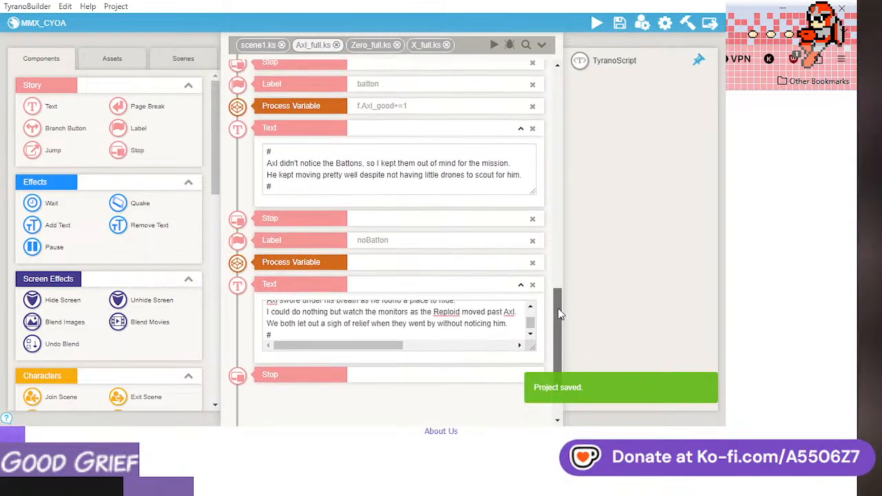
scroll(560, 315, up, 1)
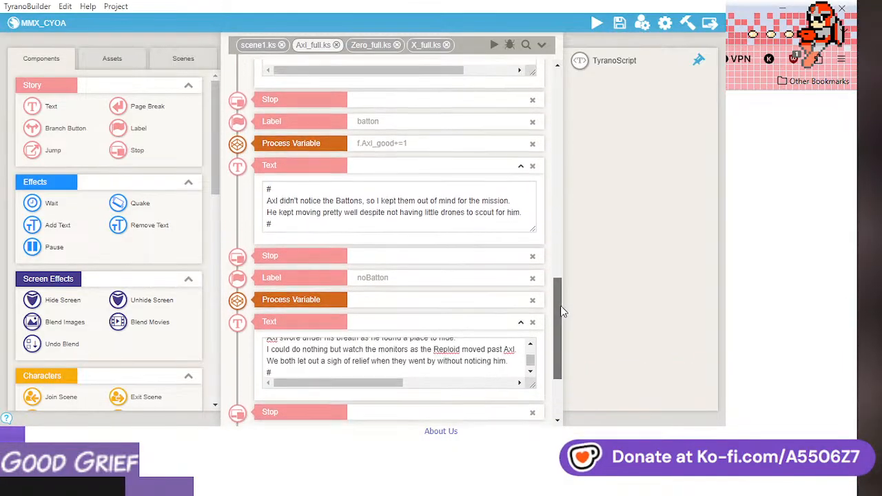
scroll(562, 312, down, 1)
scroll(425, 178, up, 5)
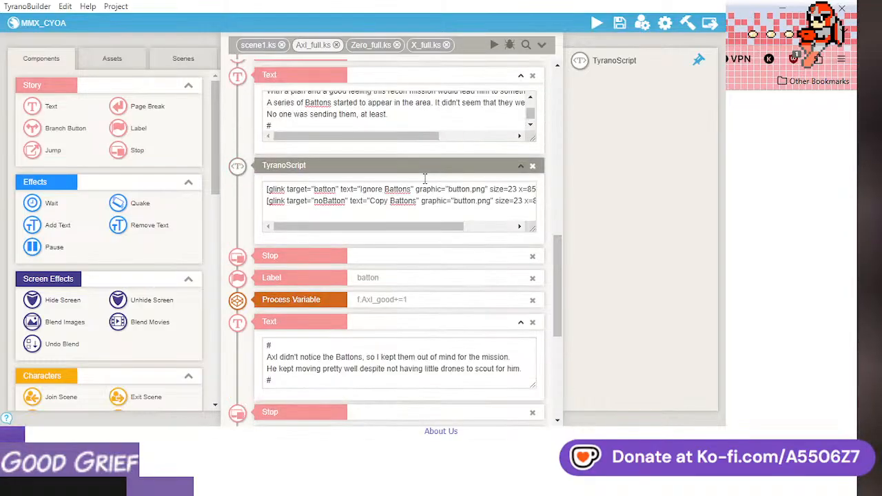
right_click(419, 170)
click(445, 233)
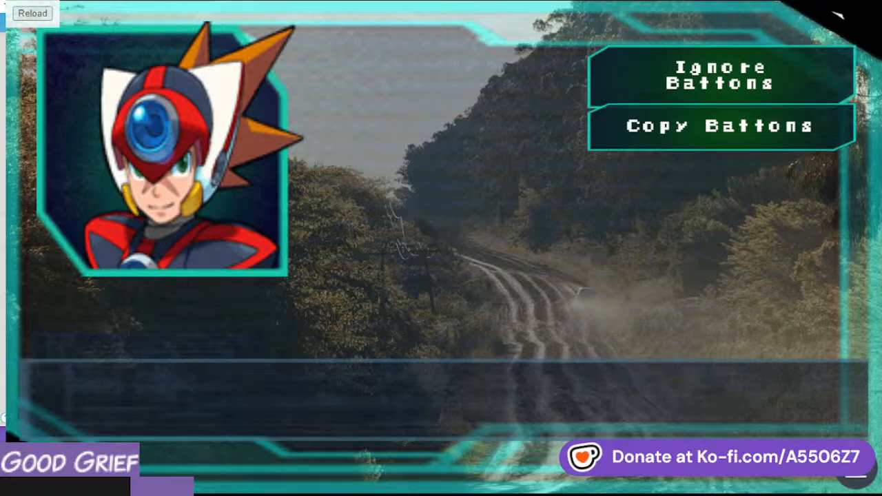
click(720, 73)
key(Return)
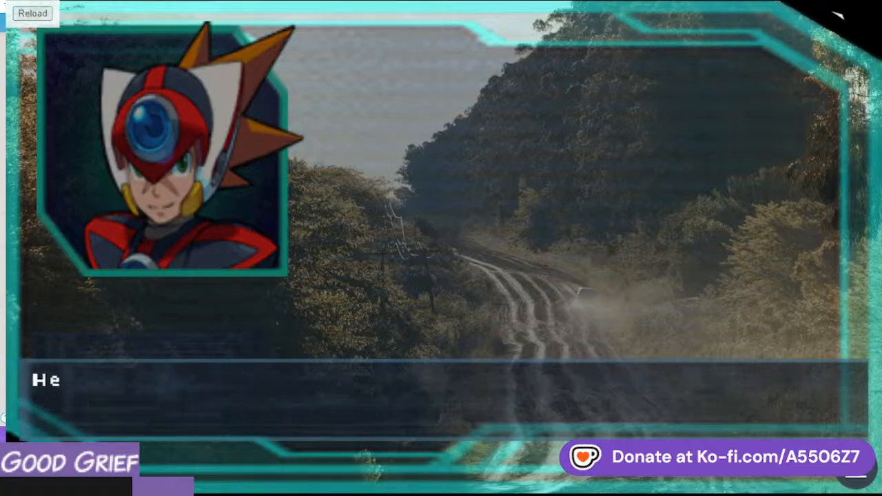
key(Return)
click(837, 14)
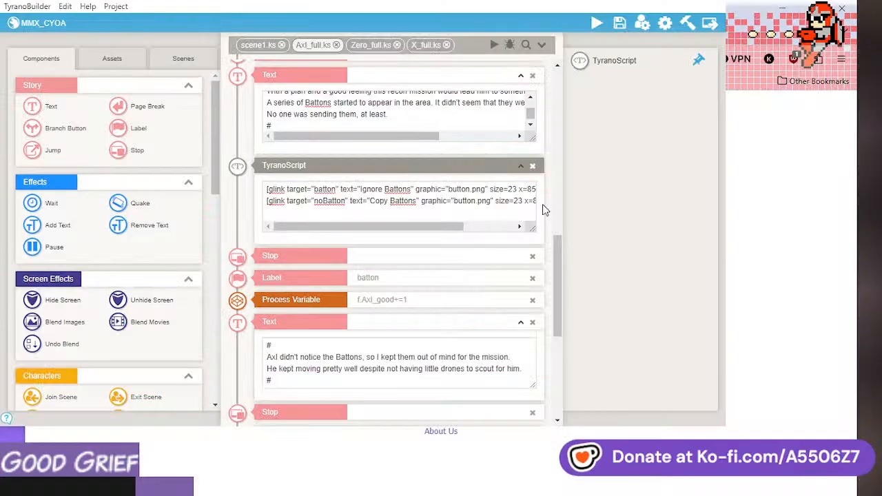
- Preview from the Battons choice script again, play the "Copy Battons" branch to its end, and close the preview
right_click(406, 174)
click(422, 232)
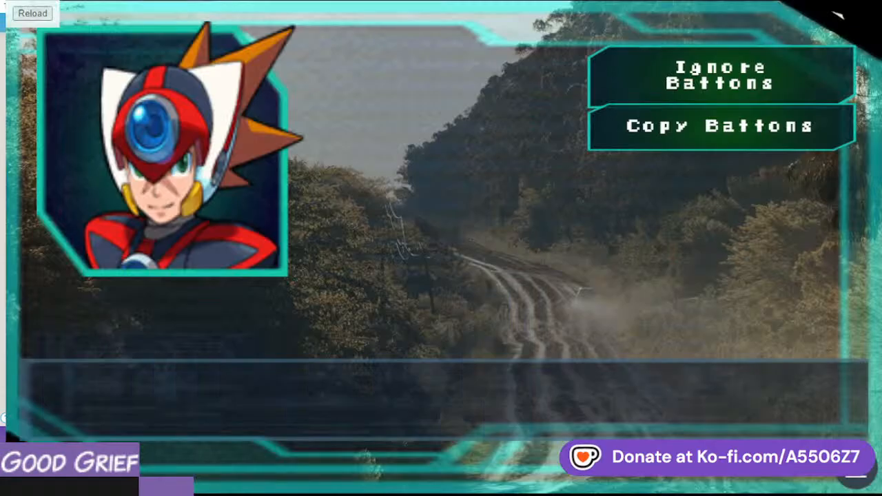
click(705, 124)
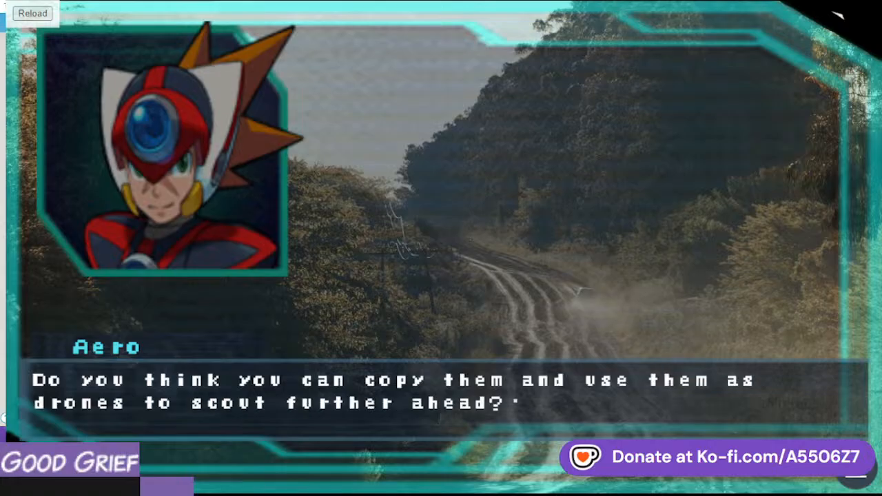
key(Return)
key(Return)
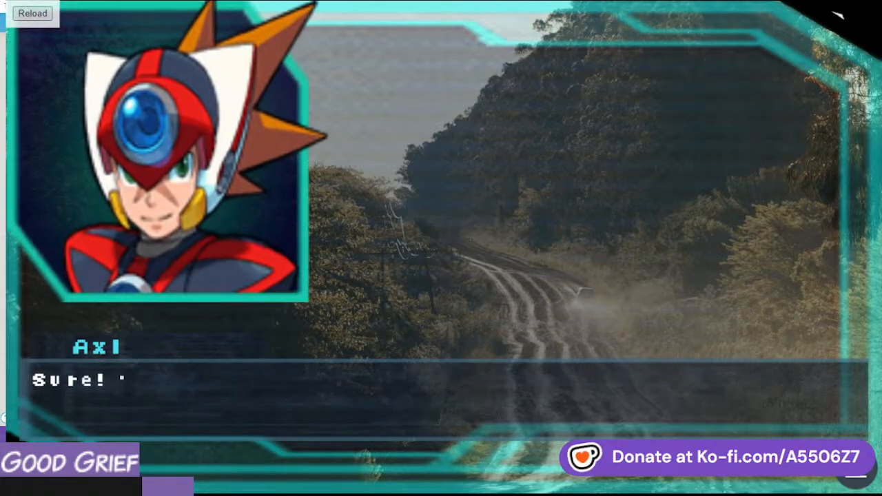
key(Return)
key(Return)
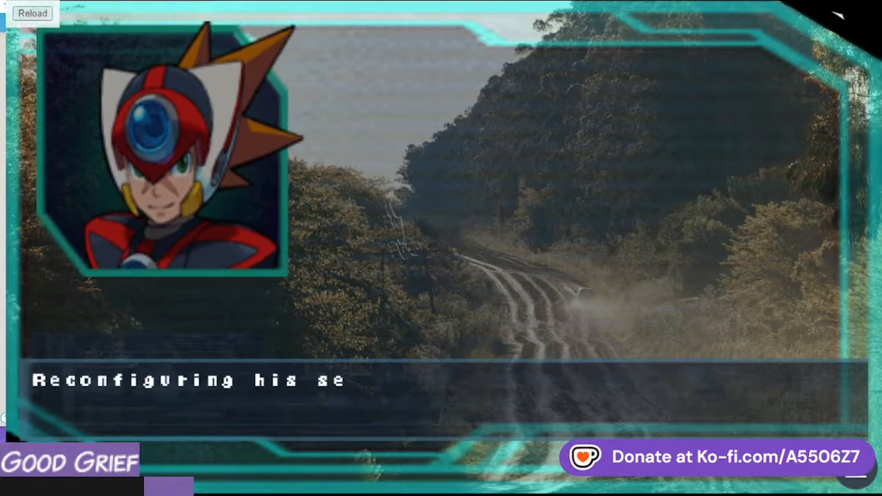
key(Return)
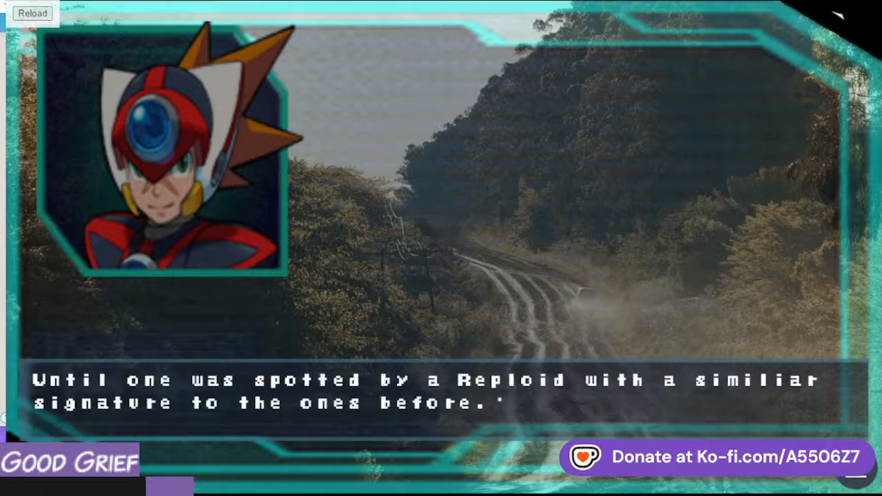
key(Return)
key(Return)
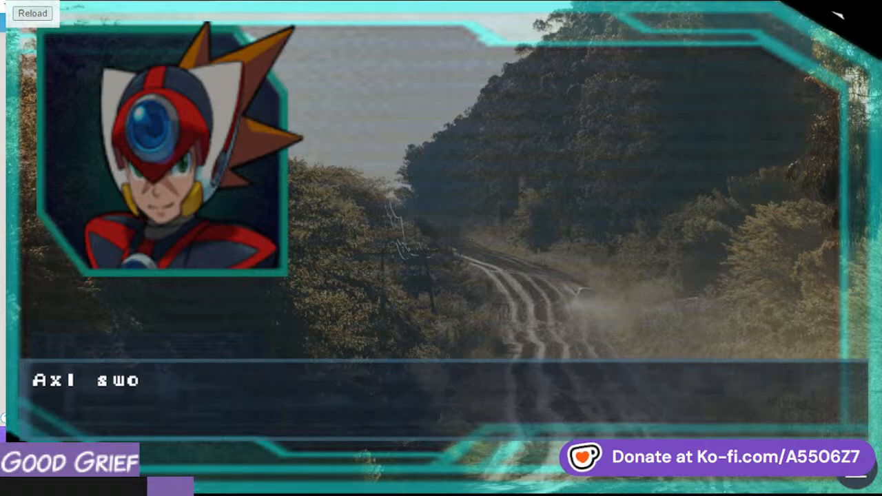
key(Return)
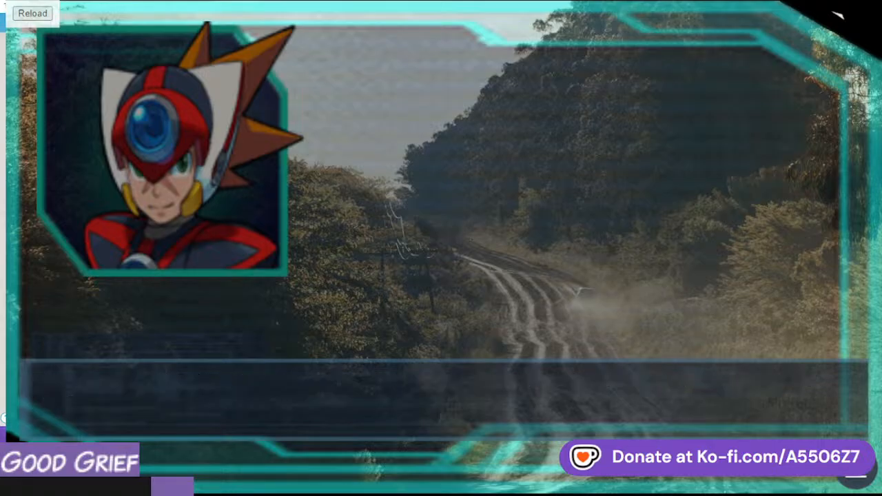
click(838, 15)
- Try a Branch Button after the noBatton text, delete it, and insert a Jump component there instead, before the Stop
scroll(485, 319, down, 5)
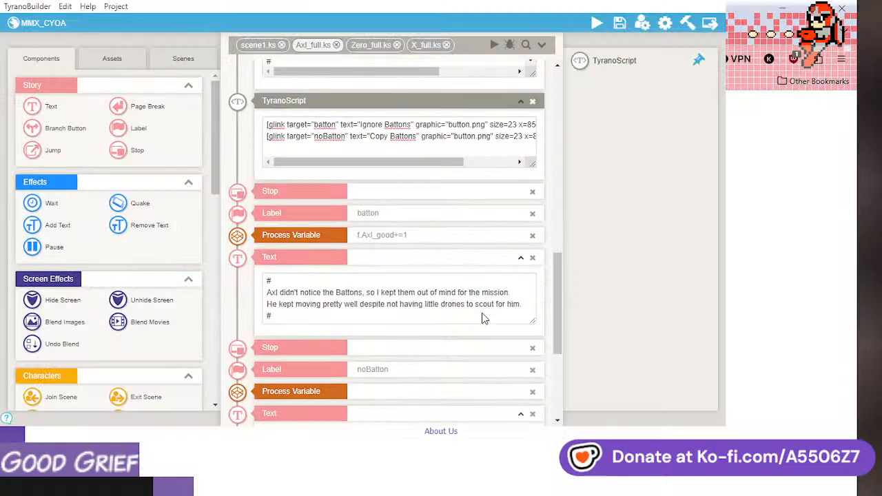
scroll(485, 319, down, 2)
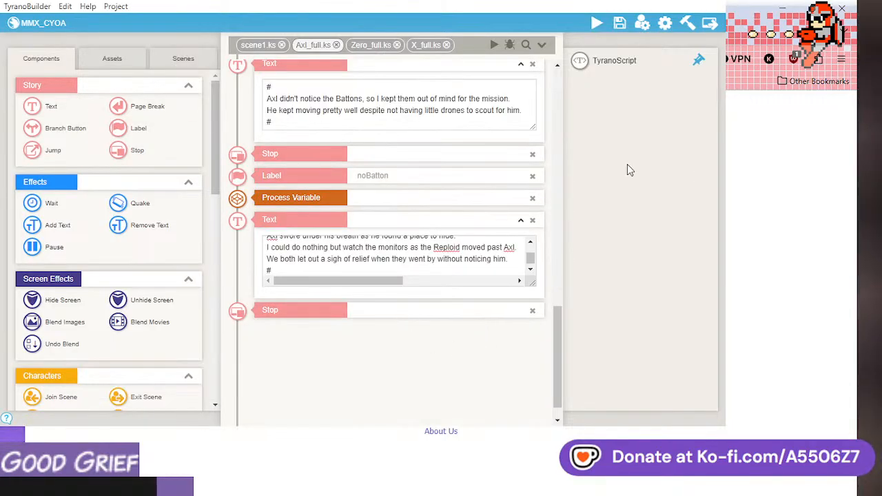
drag(61, 129, 355, 315)
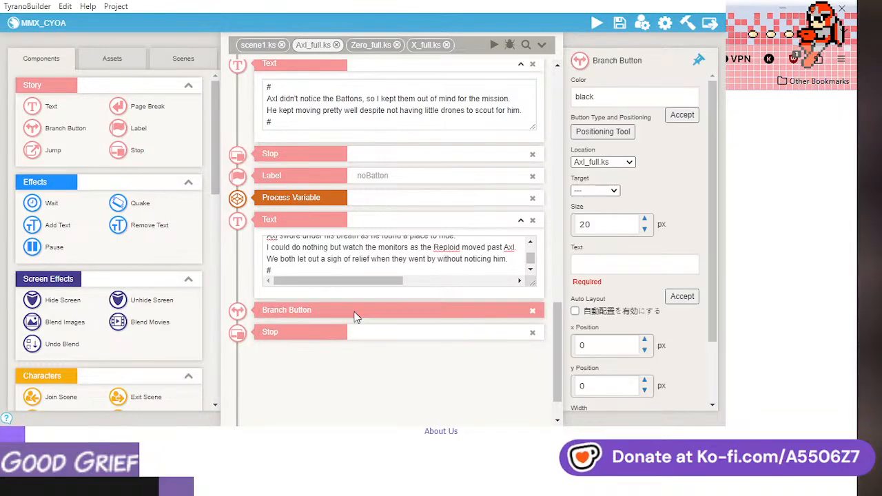
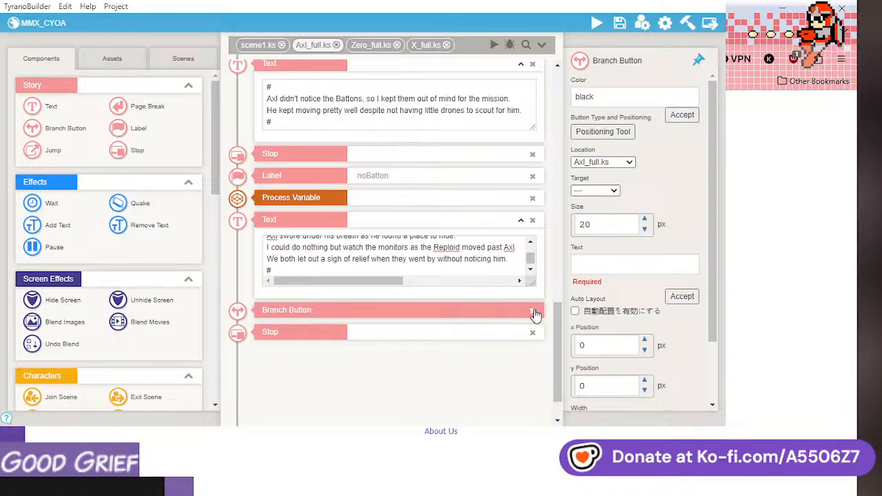
click(534, 311)
drag(58, 150, 359, 278)
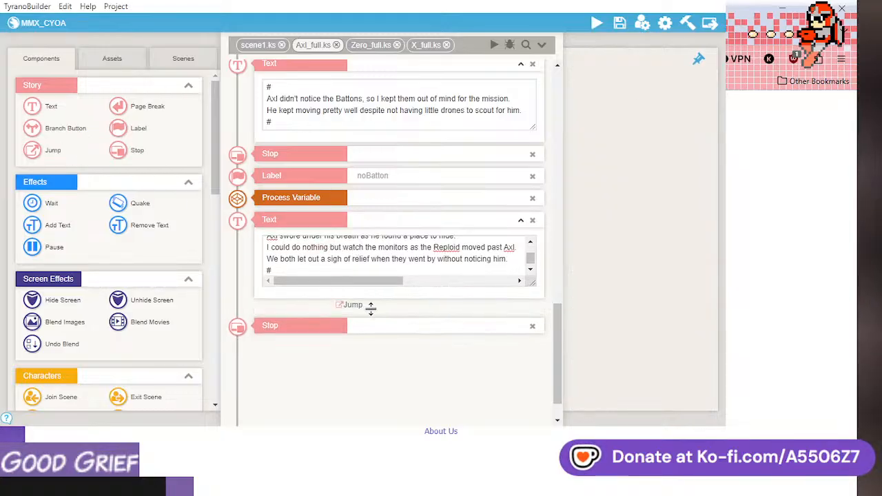
drag(370, 309, 379, 311)
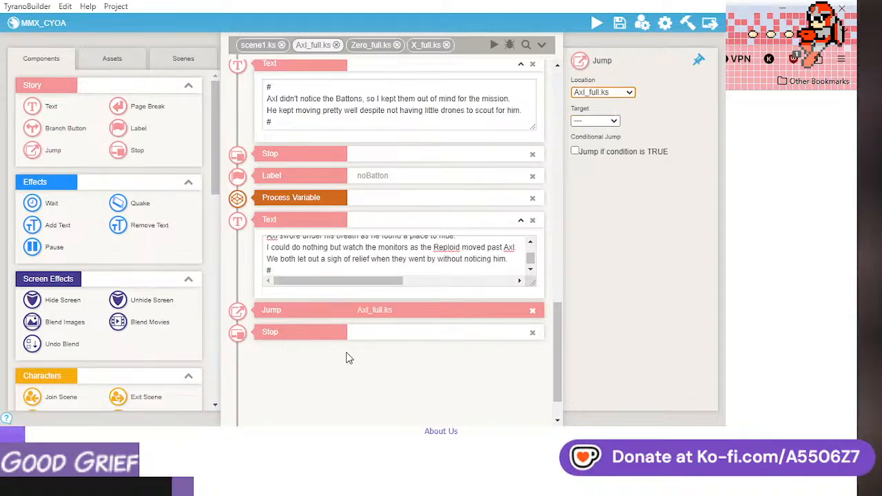
- Append a label named battCon after the scene's last Stop, followed by a Text component and a Stop
drag(134, 132, 346, 355)
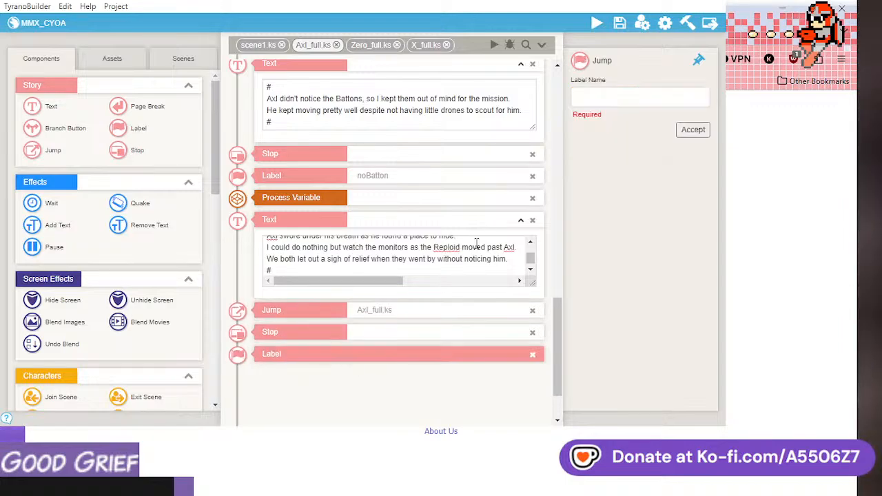
click(602, 100)
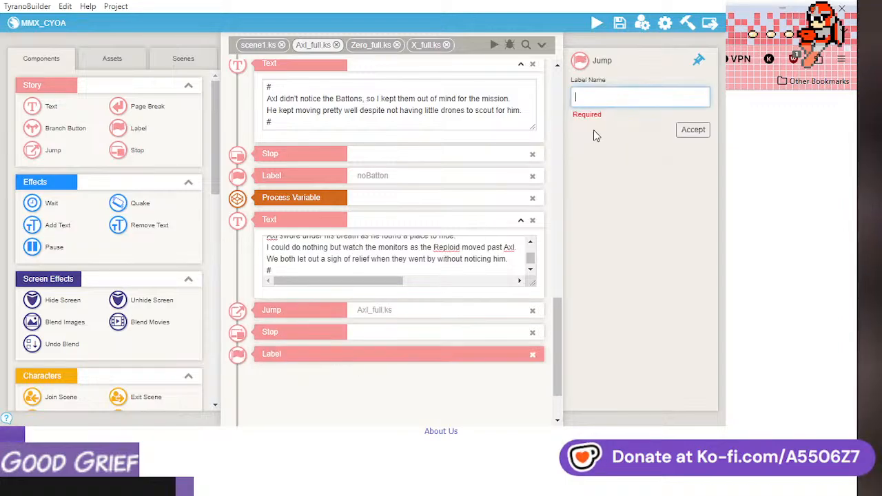
text(battCon)
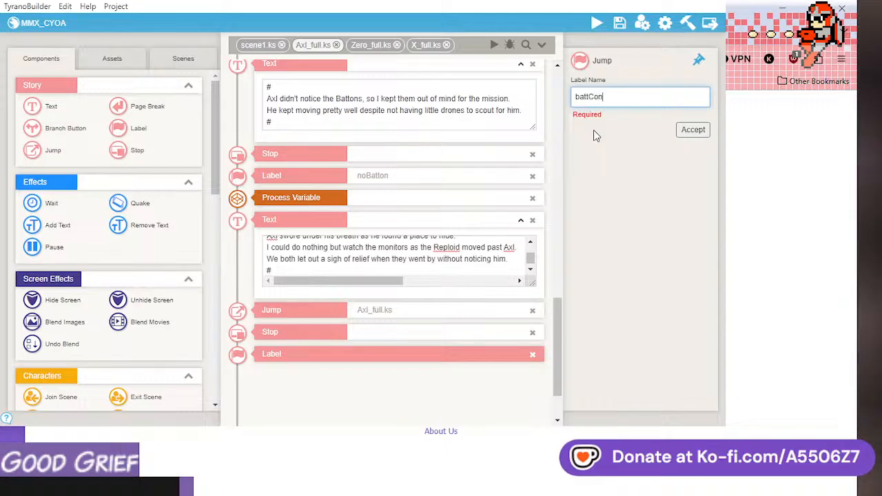
click(692, 130)
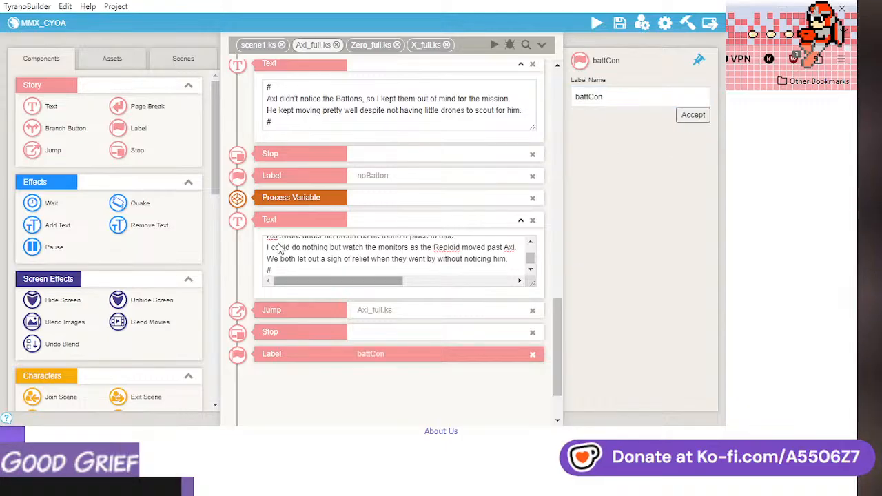
drag(242, 266, 318, 387)
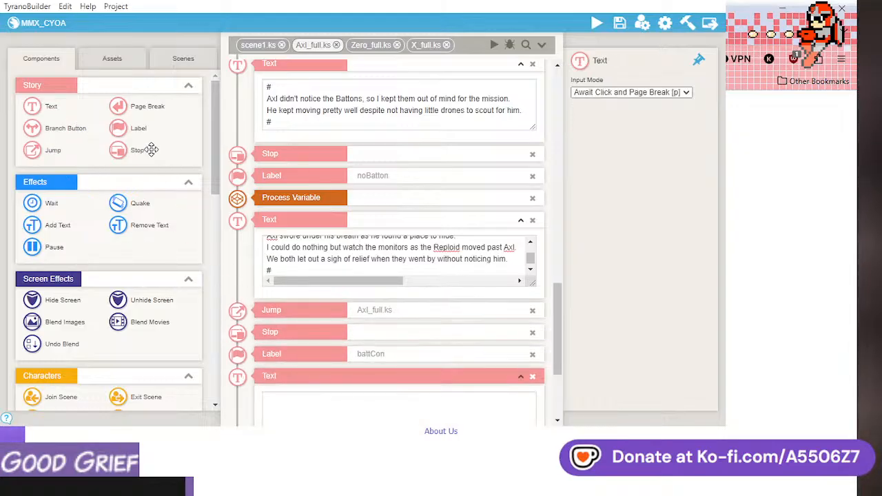
drag(150, 150, 383, 388)
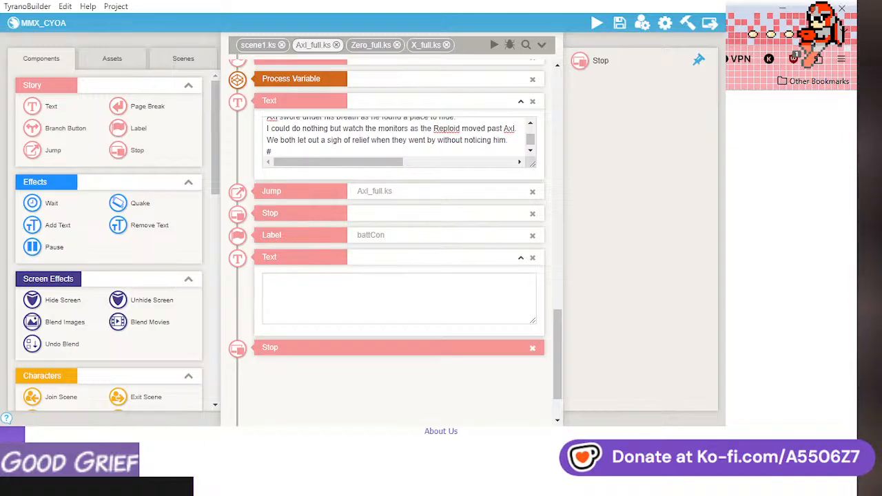
- Copy the four Zero and Axl dialogue lines from the spreadsheet's Axl sheet into the battCon Text component, ending with a "#" line
key(ctrl+Tab)
scroll(785, 310, down, 5)
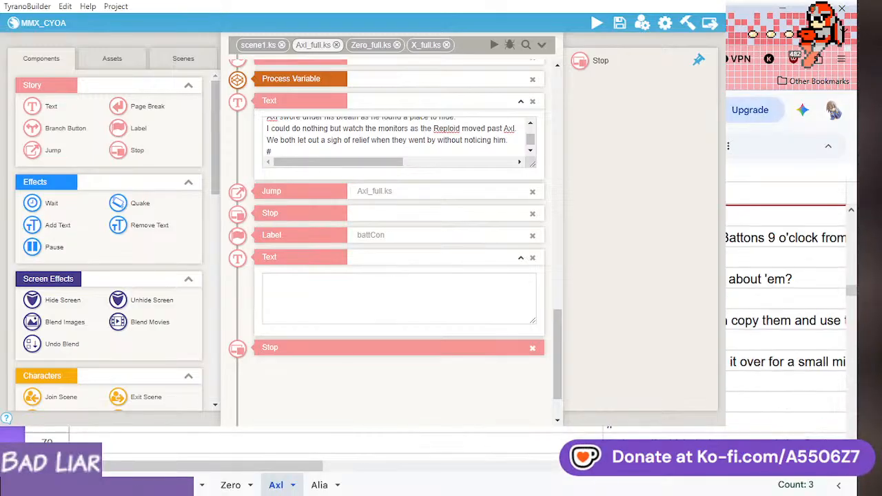
drag(230, 463, 323, 466)
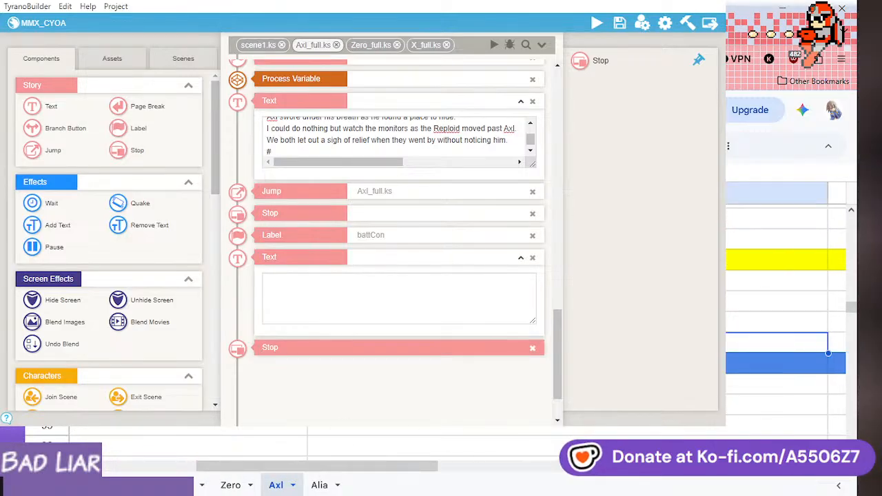
drag(777, 342, 777, 280)
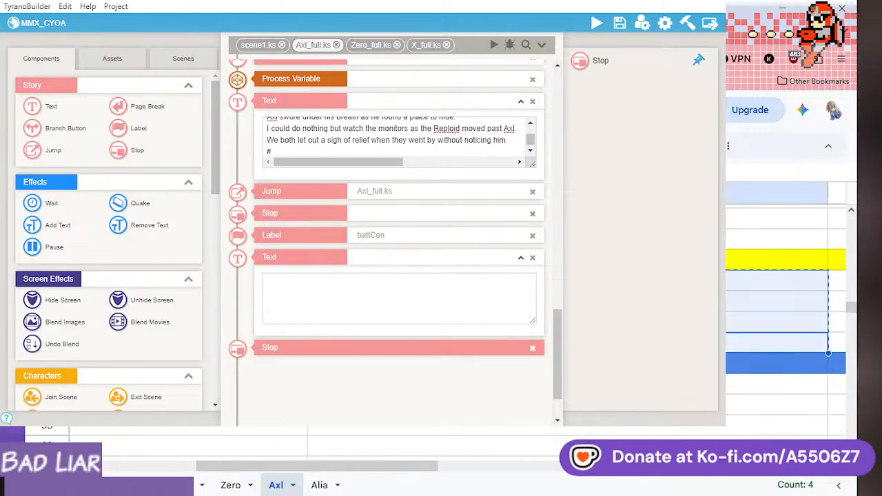
click(389, 278)
text(#Zero That was close. #Axl Yeah. Too close...)
key(Return)
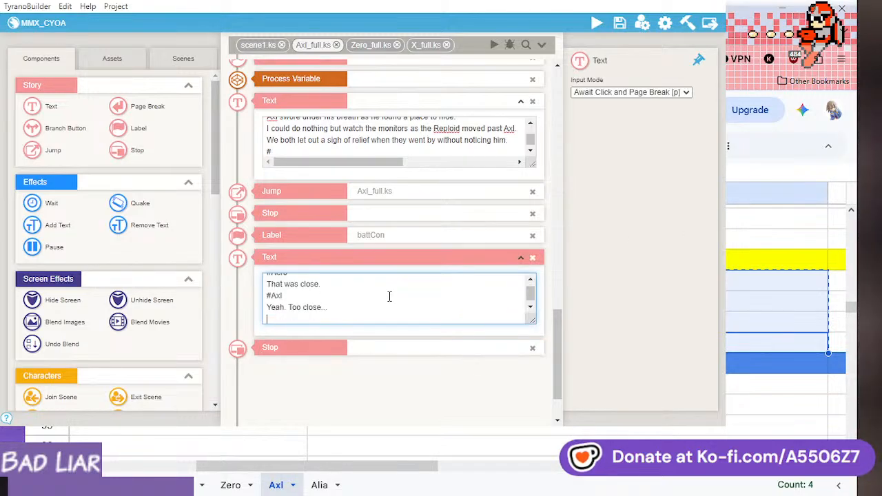
text(#)
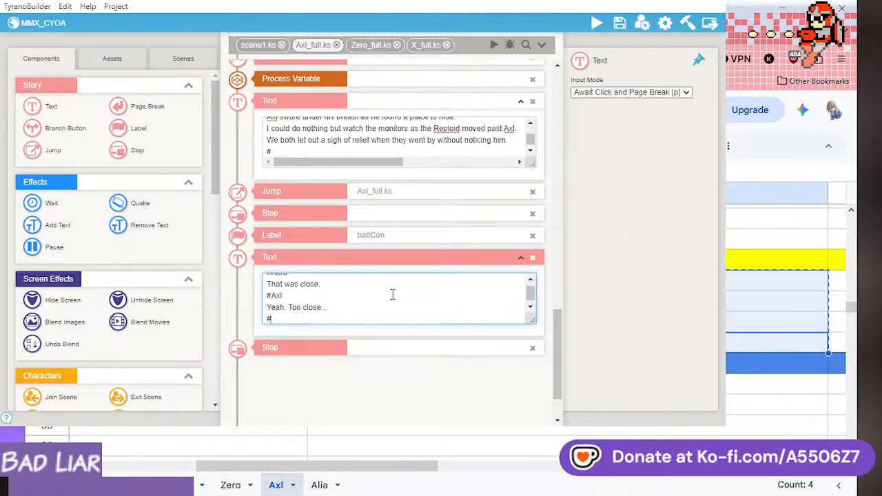
- Make the Jump after the noBatton text conditional on Axl_bad being equal to the value 1, and apply the condition
click(412, 198)
click(576, 152)
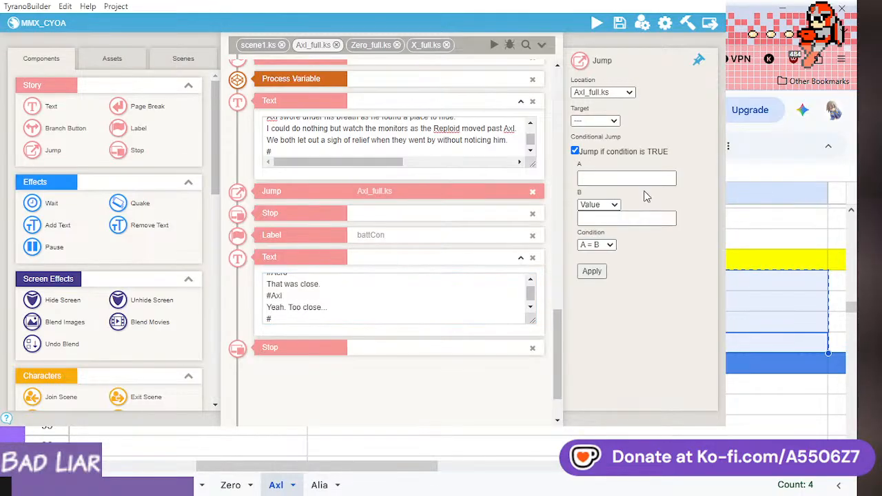
click(633, 180)
text(Axl)
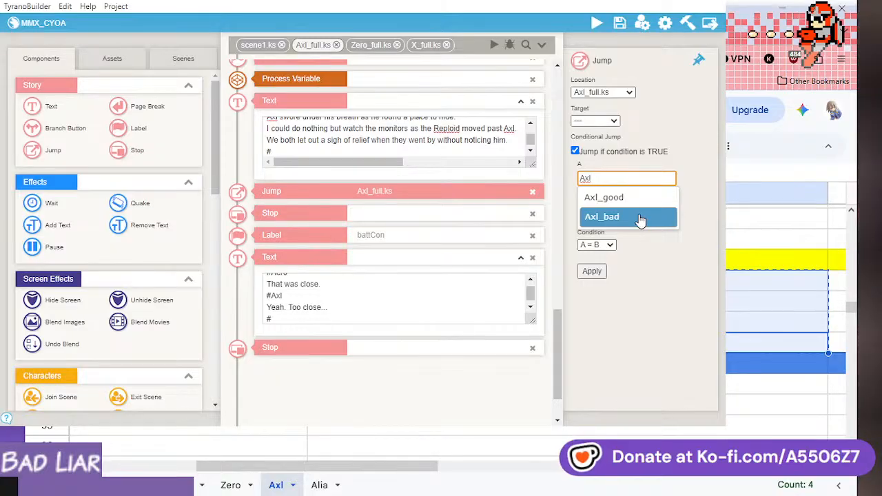
click(640, 219)
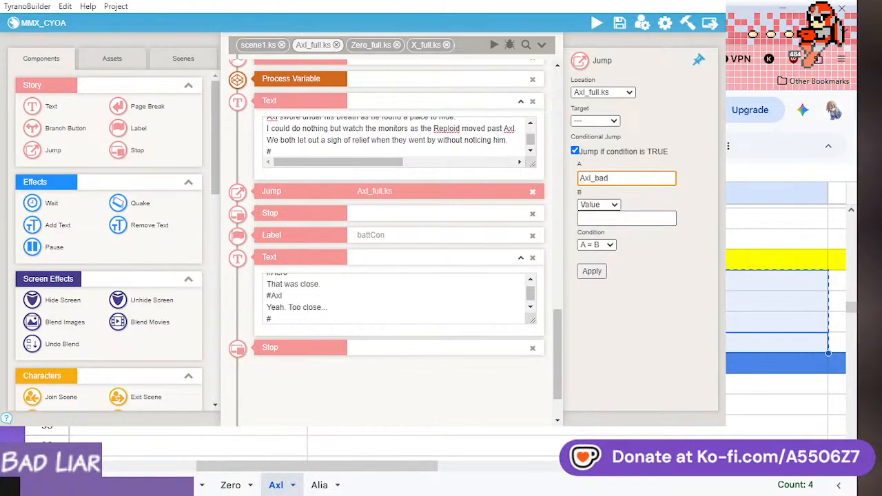
click(618, 178)
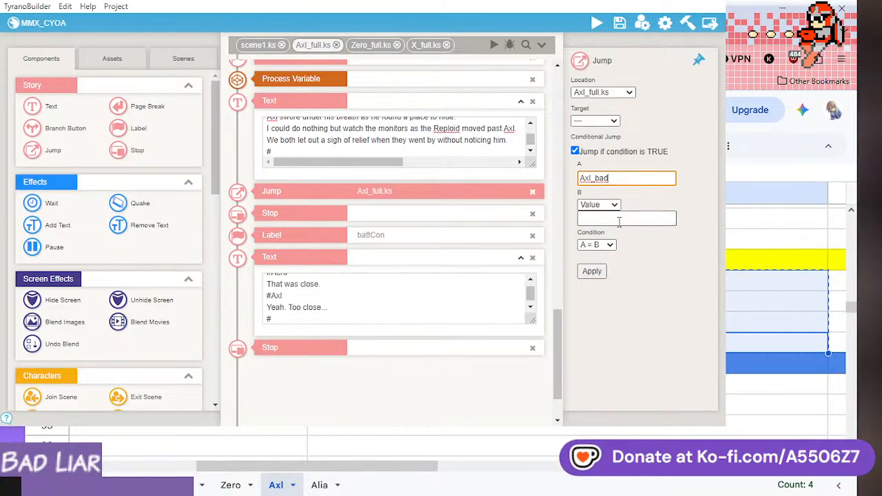
scroll(561, 334, up, 1)
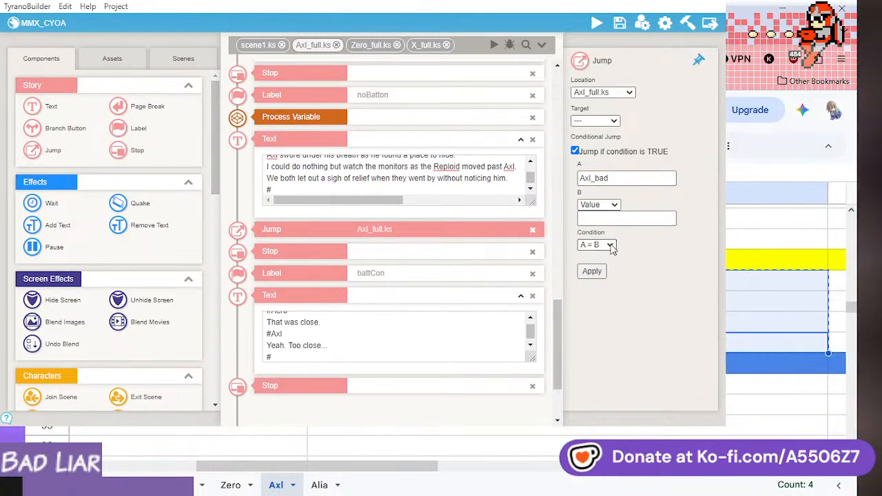
click(612, 219)
text(1)
click(592, 273)
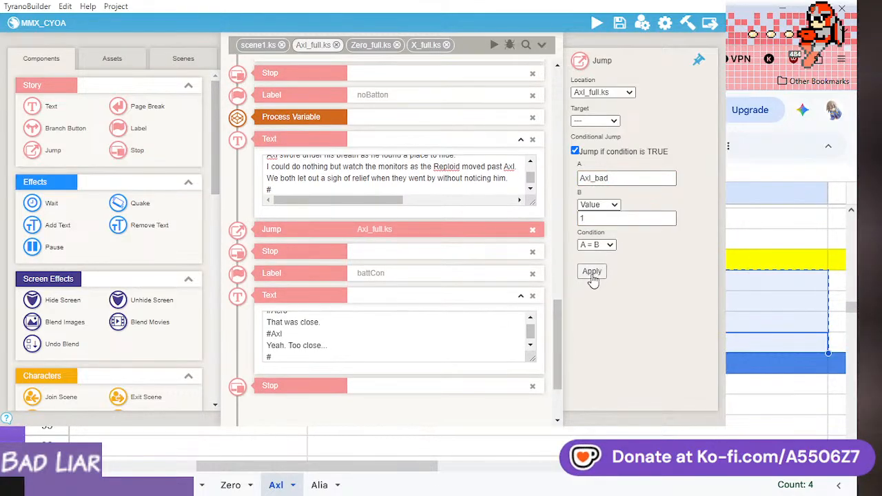
- Start a preview of the scene from the TyranoScript component holding the Battons choice buttons
drag(554, 322, 561, 291)
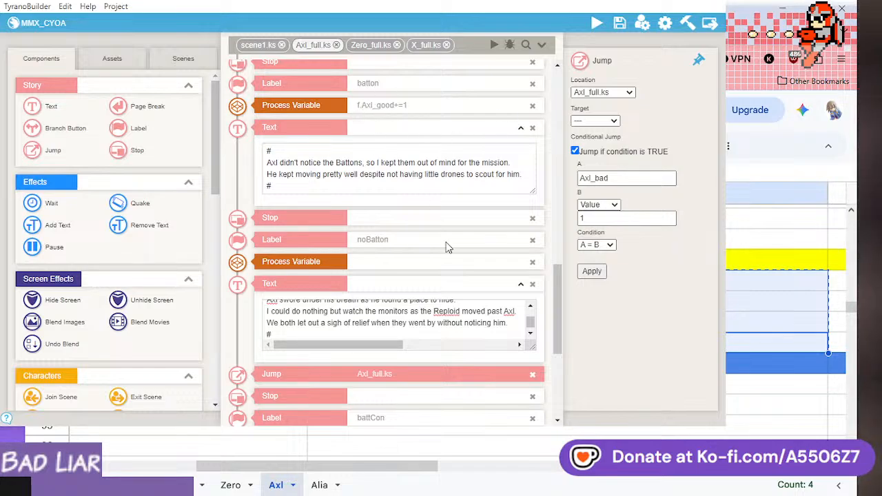
drag(559, 339, 581, 289)
click(434, 168)
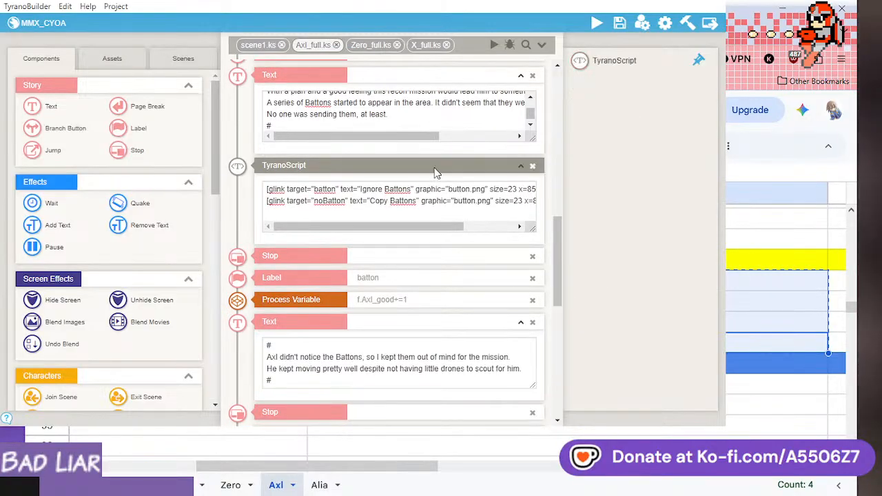
right_click(435, 167)
click(480, 240)
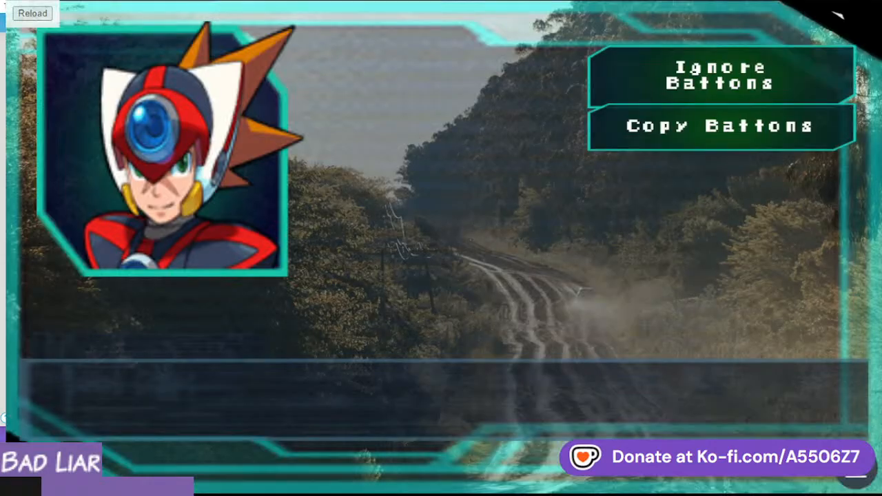
- Play the "Copy Battons" branch through to its end in the preview and close it
key(Return)
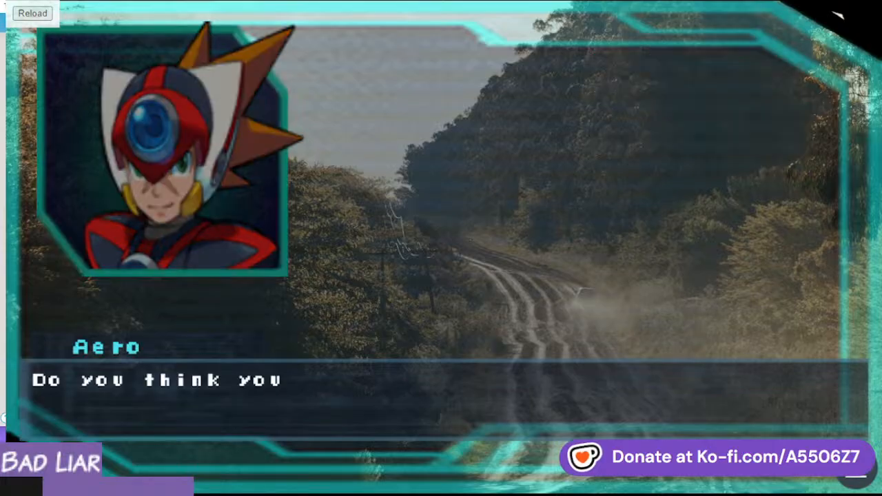
key(Return)
key(Return)
key(Return)
key(Return)
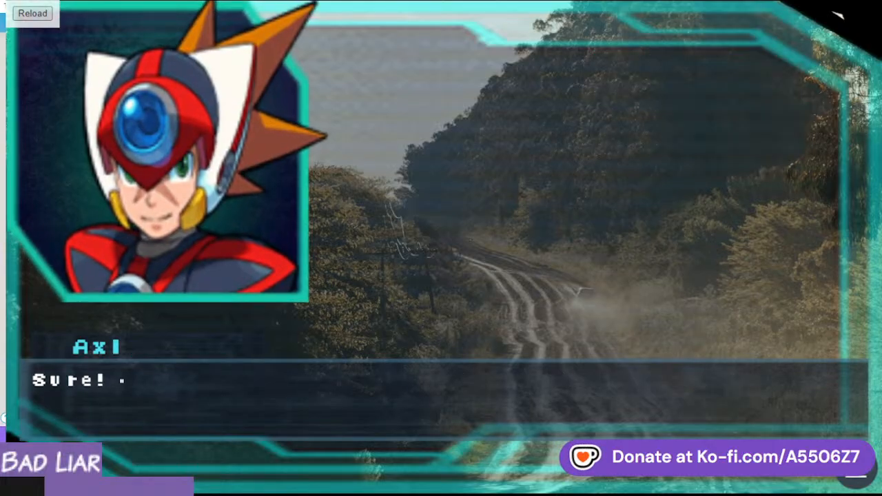
key(Return)
key(Return)
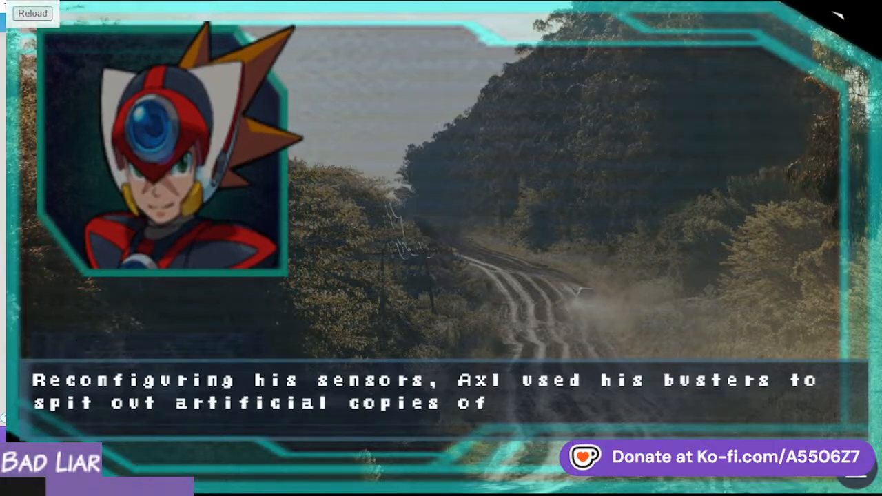
key(Return)
key(Return)
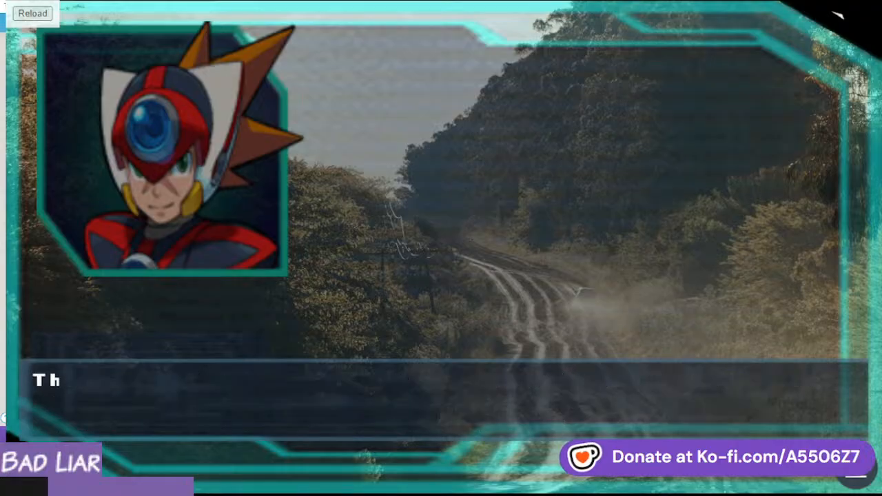
key(Return)
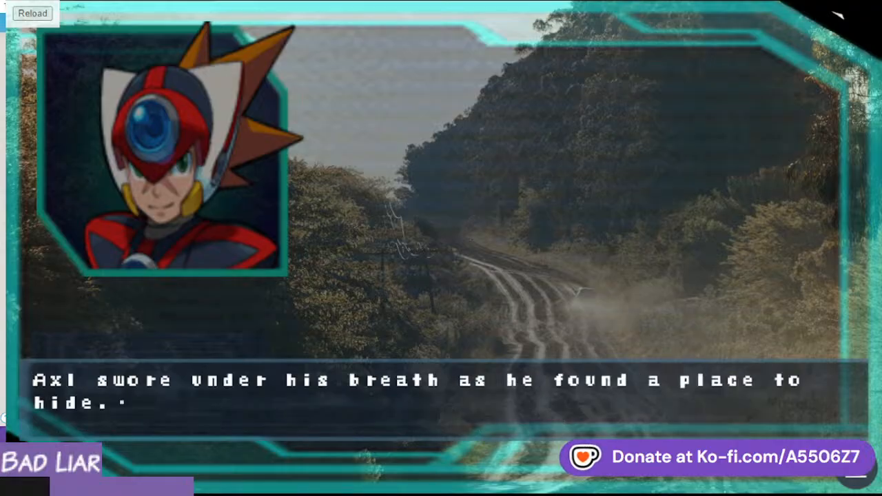
key(Return)
key(Return)
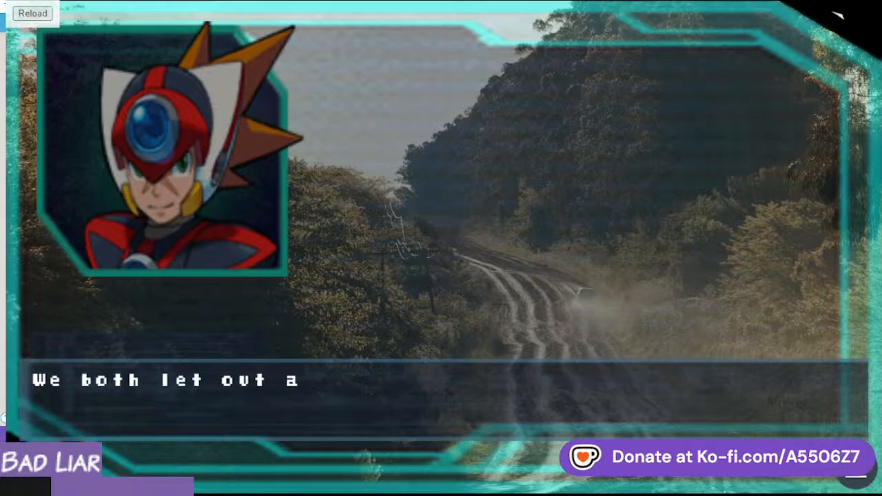
key(Return)
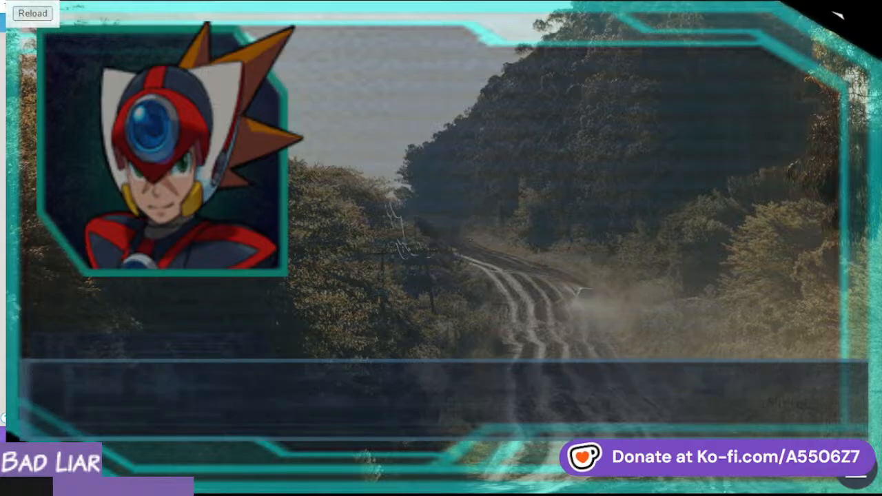
key(alt+F4)
- Set the target of the Jump after the noBatton text to *battCon with condition A = B, and save the project
scroll(435, 280, down, 1)
scroll(455, 296, down, 1)
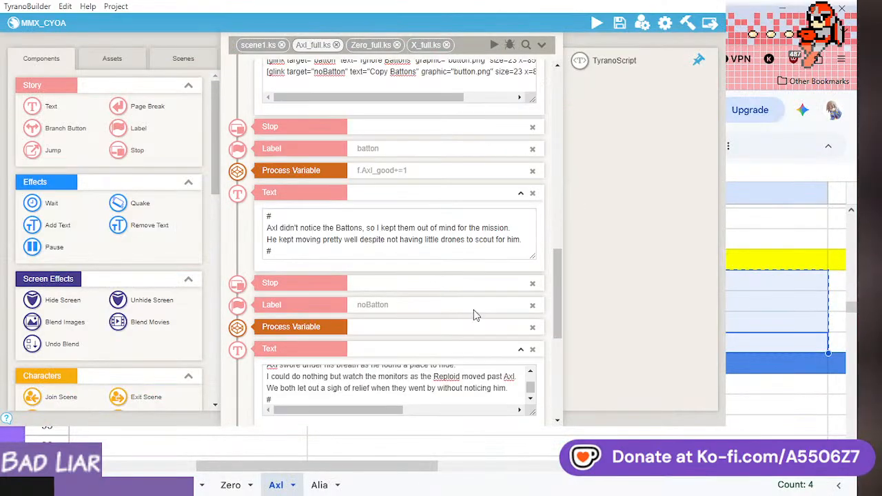
scroll(480, 324, down, 4)
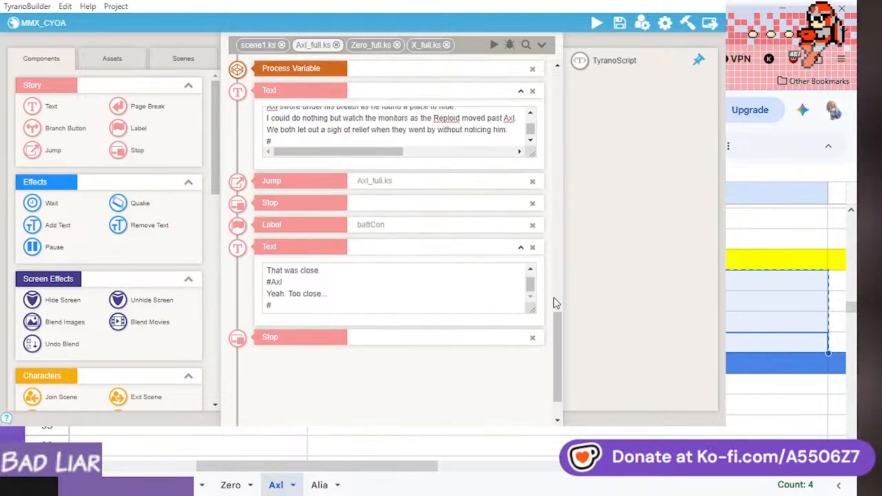
drag(556, 336, 553, 298)
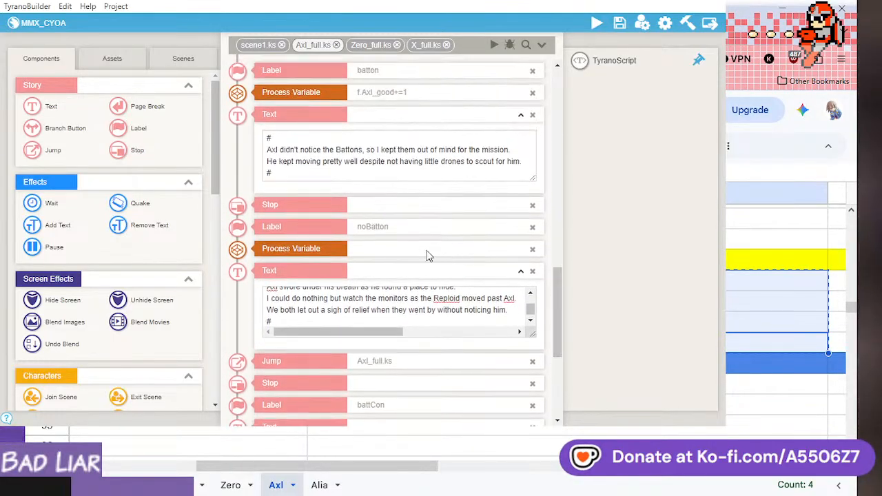
scroll(429, 316, down, 1)
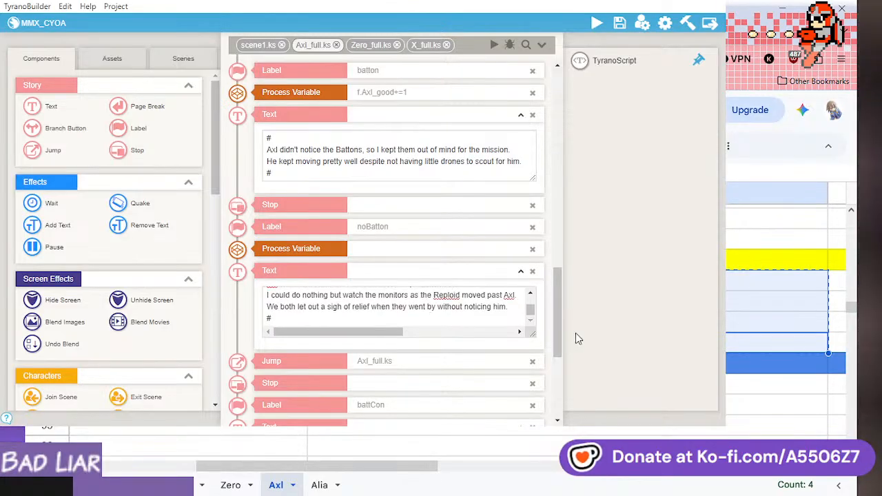
drag(555, 323, 554, 341)
click(395, 290)
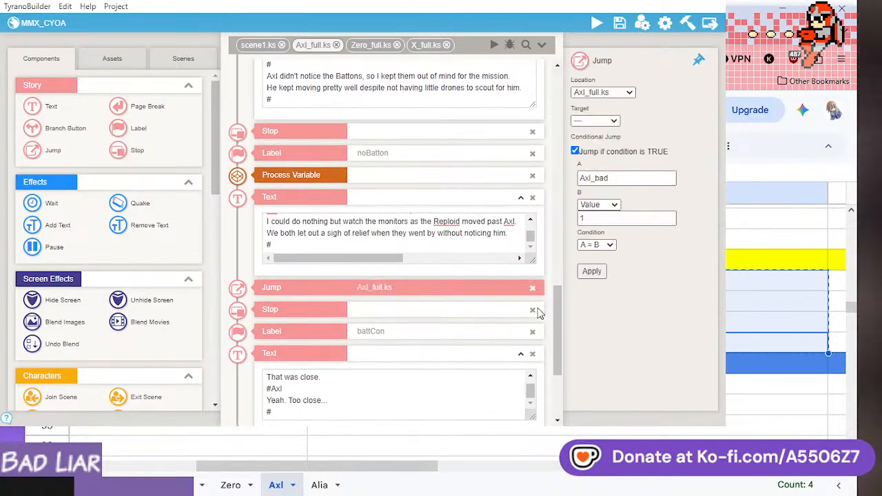
scroll(562, 316, down, 1)
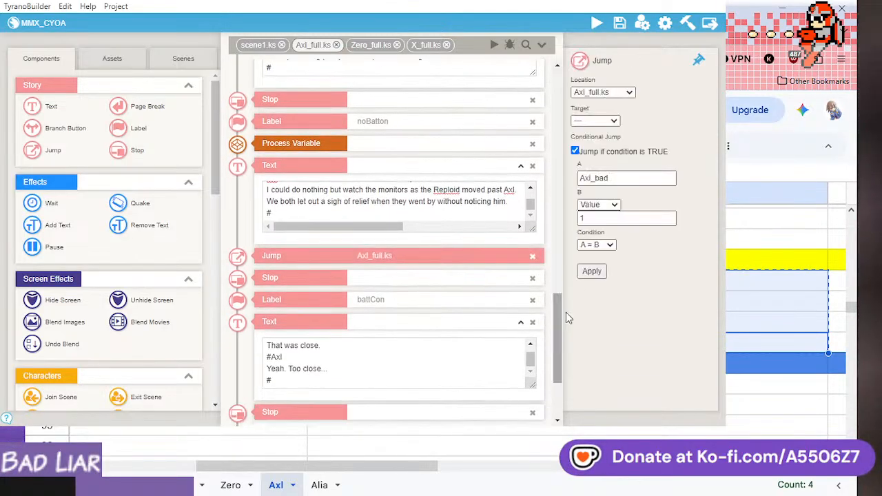
click(597, 245)
click(609, 255)
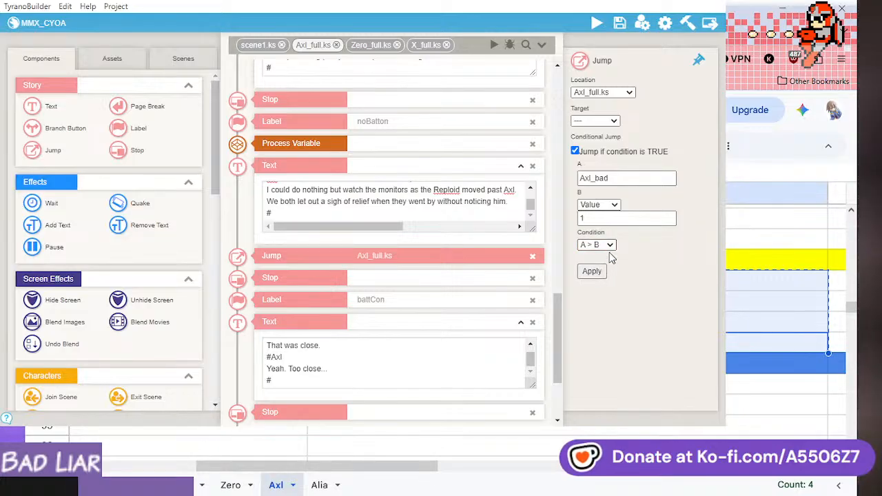
click(602, 256)
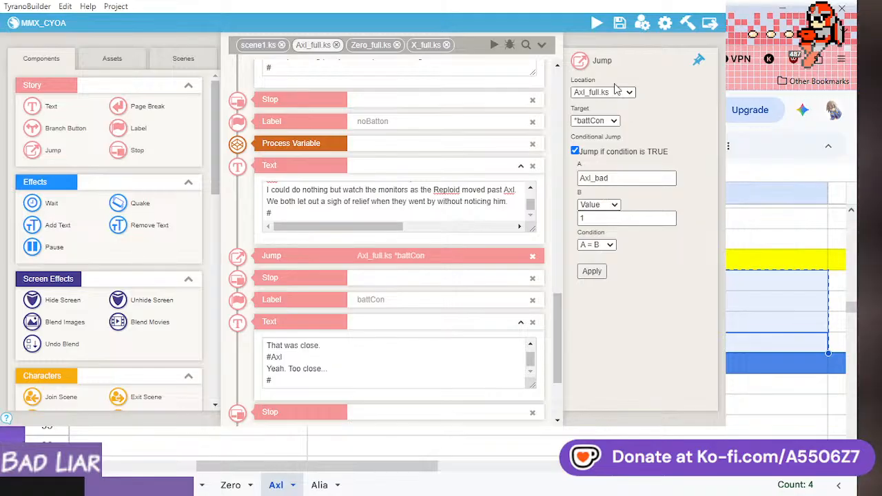
click(619, 24)
- Start another preview from the Battons choice script to test the jump to battCon
scroll(486, 153, up, 4)
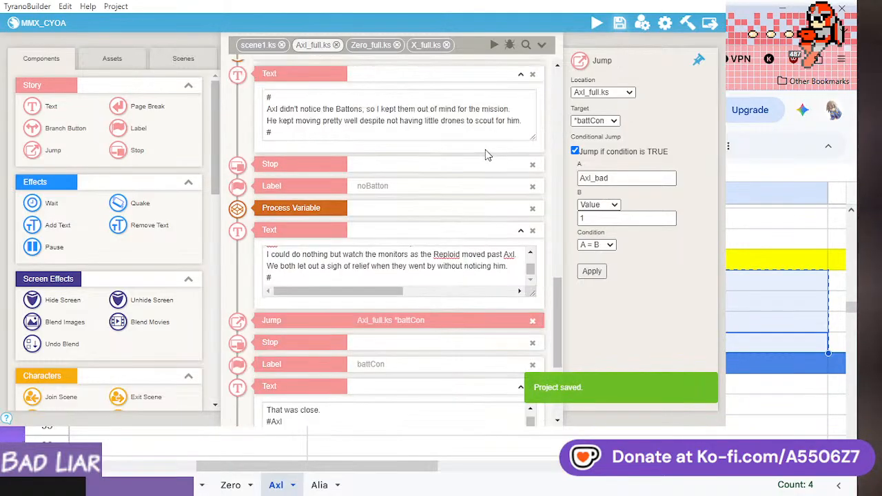
scroll(486, 153, up, 1)
right_click(403, 180)
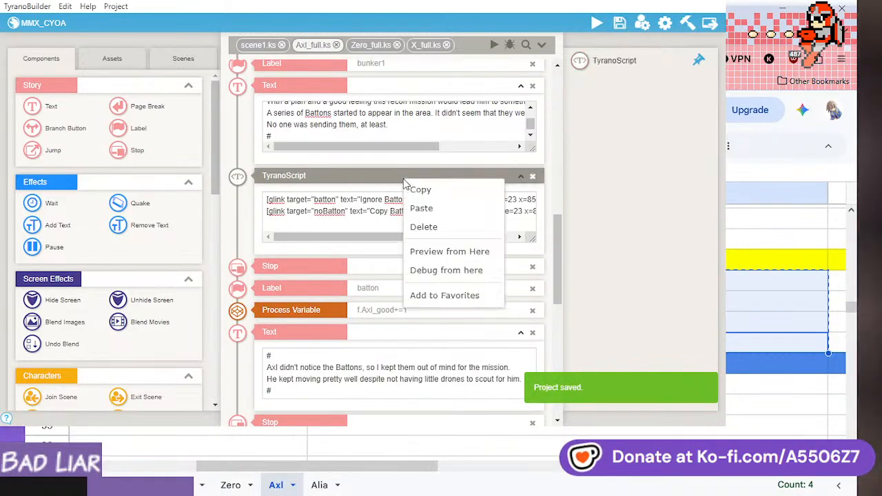
click(452, 255)
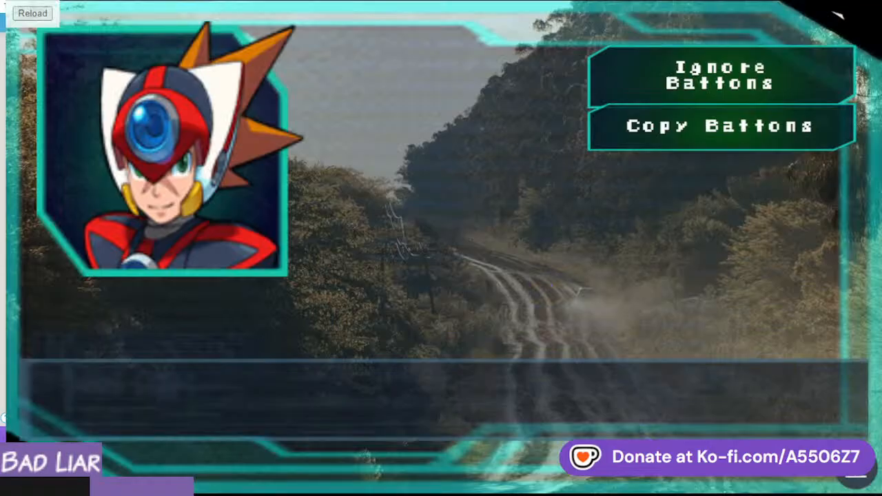
- Choose "Copy Battons", advance the dialogue to the branch's end, and close the preview
click(703, 124)
key(Return)
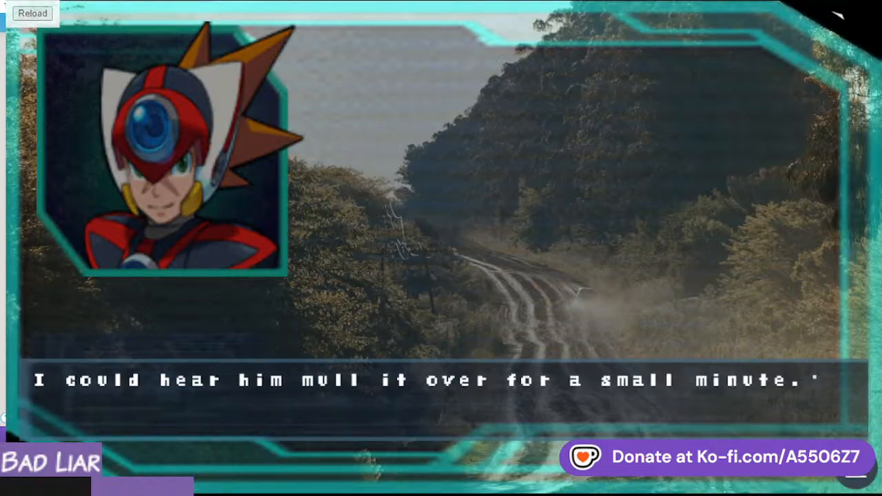
key(Return)
key(Return)
key(Return)
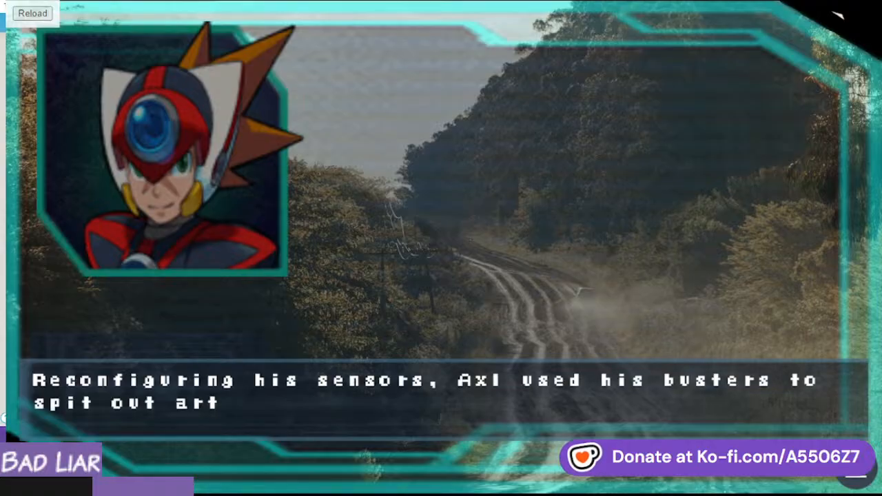
key(Return)
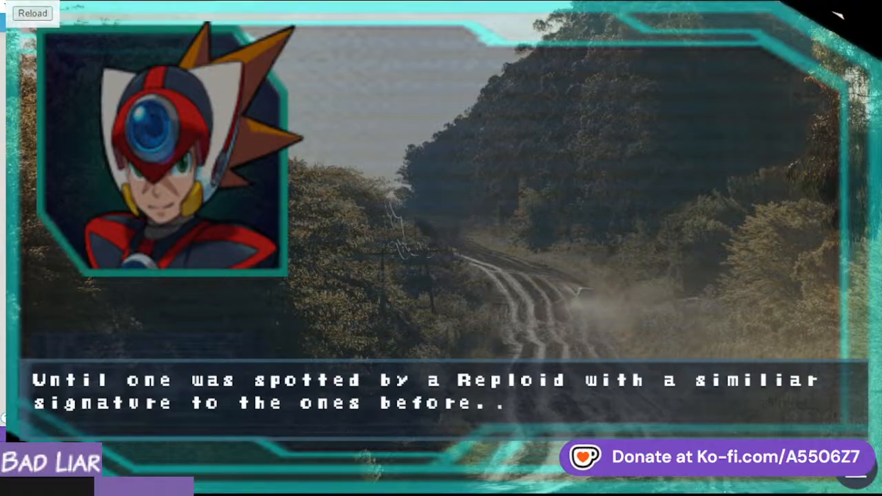
key(Return)
key(Return)
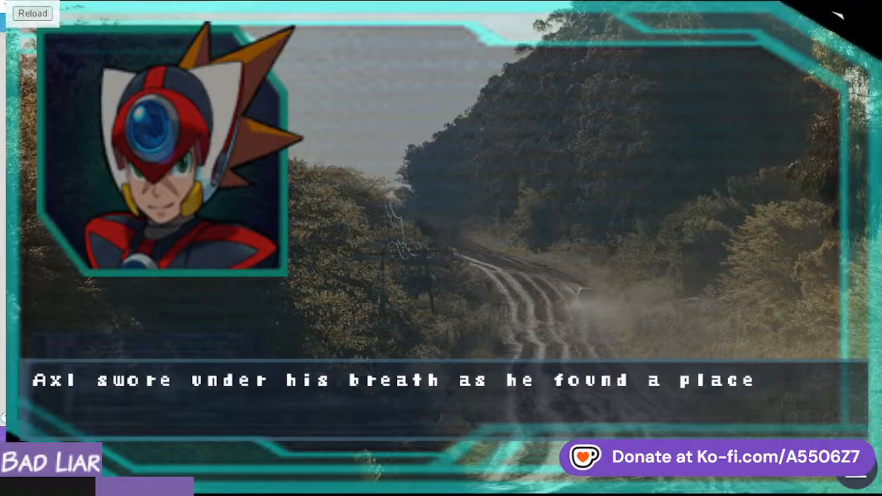
key(Return)
key(Return)
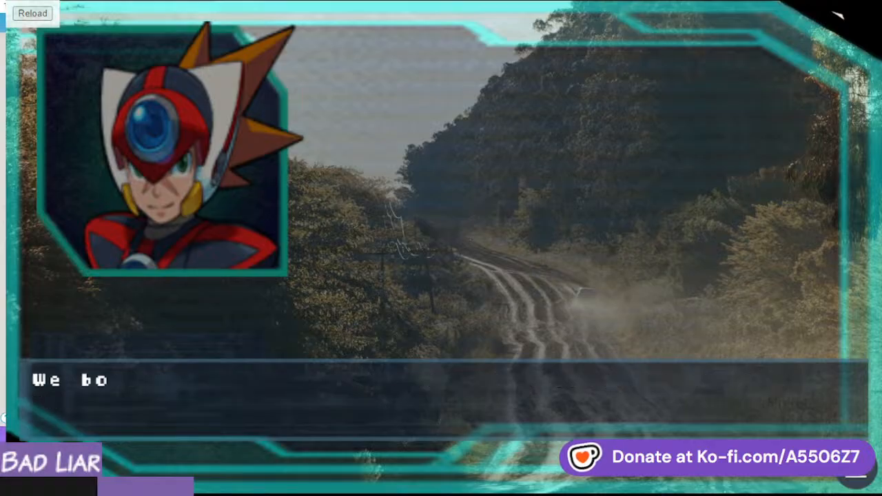
key(Return)
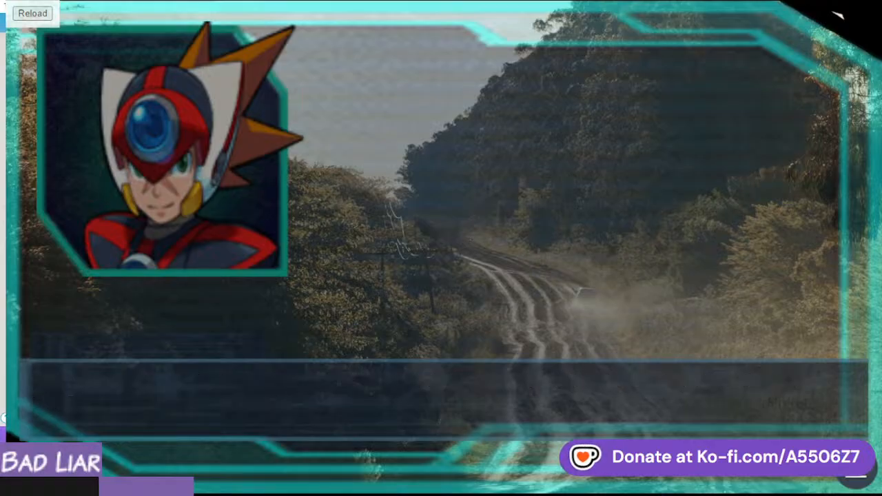
key(alt+F4)
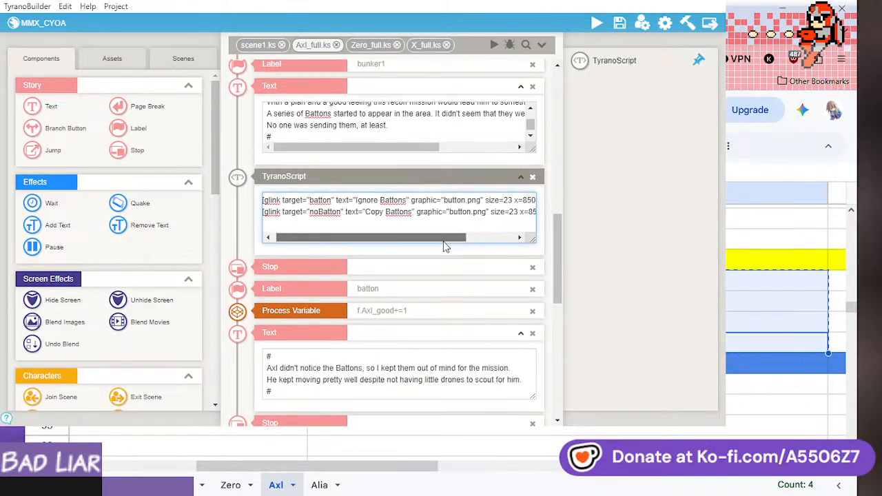
- Try a text size of 19 for the "Ignore Battons" button and preview the choice from that script
drag(445, 237, 490, 247)
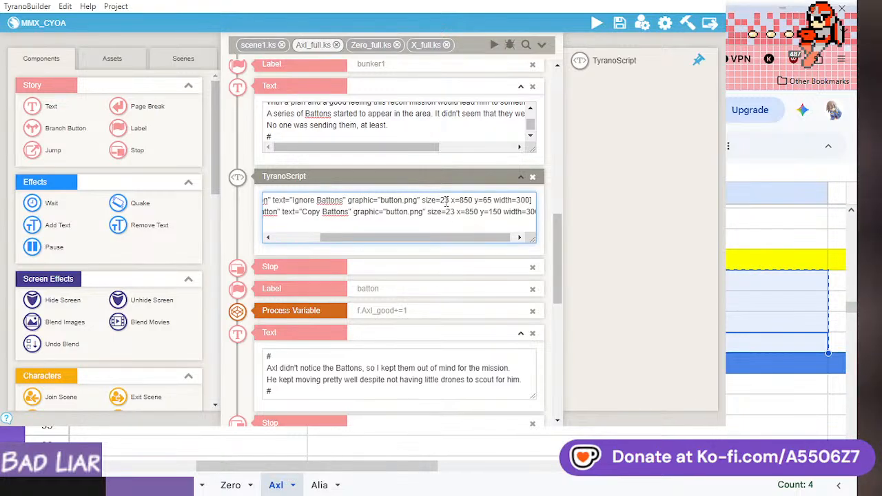
click(447, 200)
key(BackSpace)
key(BackSpace)
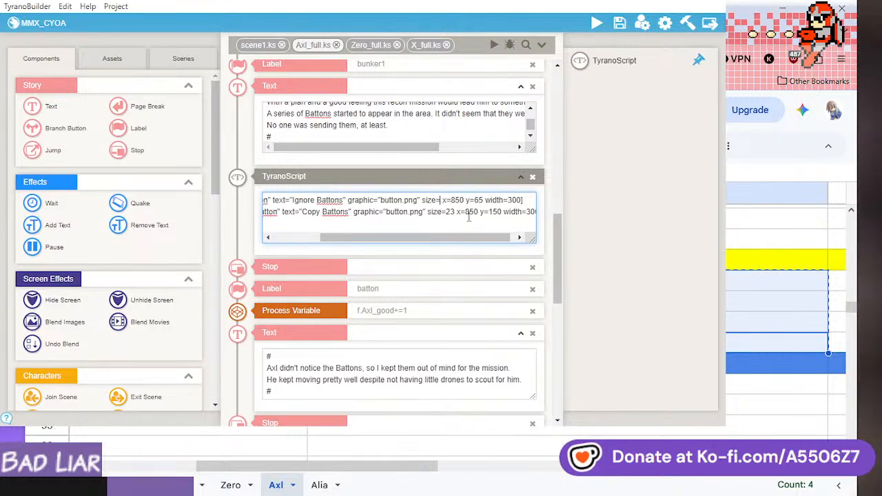
text(19)
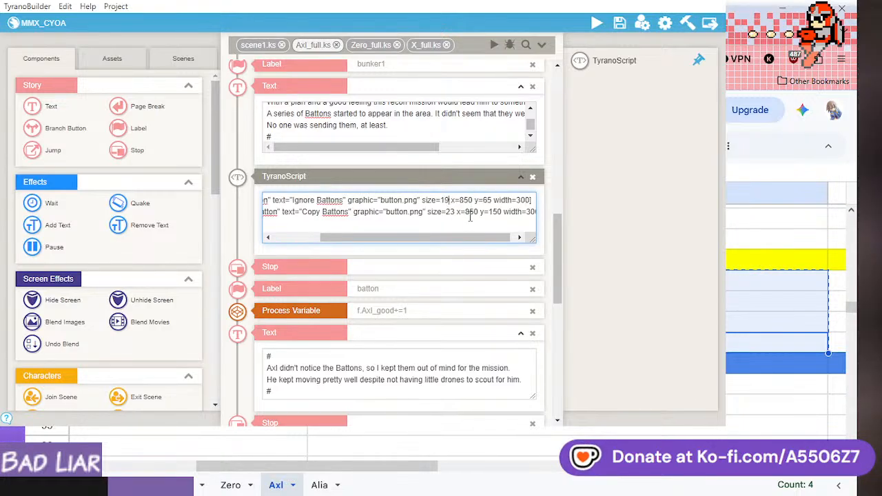
right_click(454, 180)
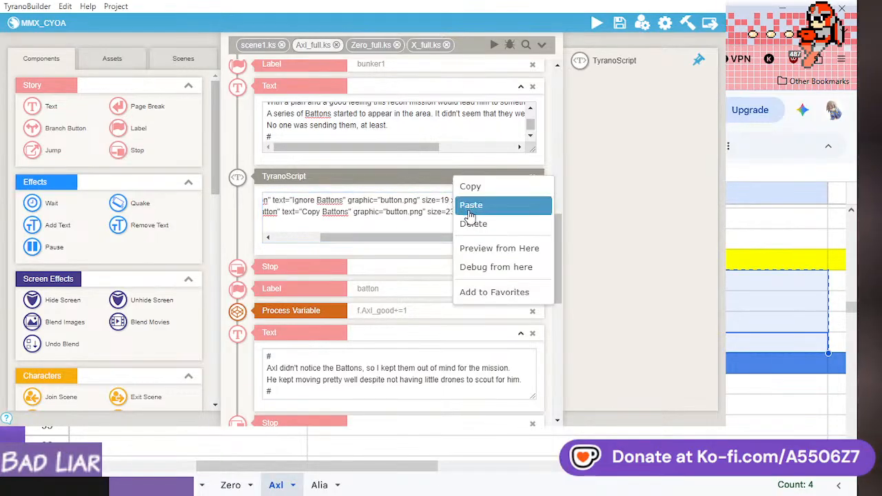
click(490, 252)
click(837, 15)
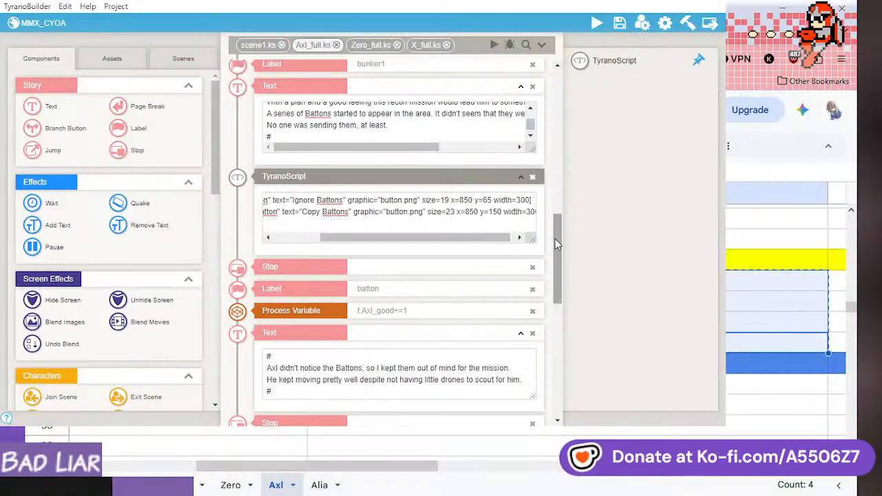
- Set the "Ignore Battons" button's text size to 20, preview the choice from that script, and close the preview
click(449, 200)
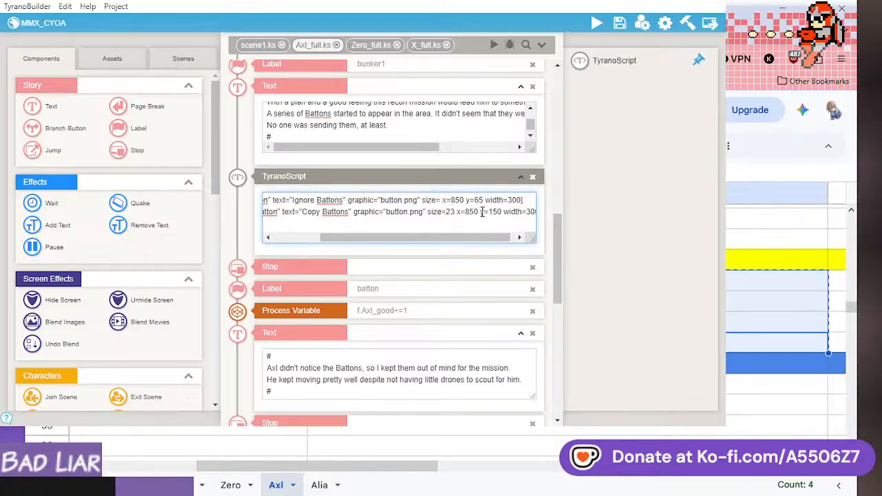
text(20)
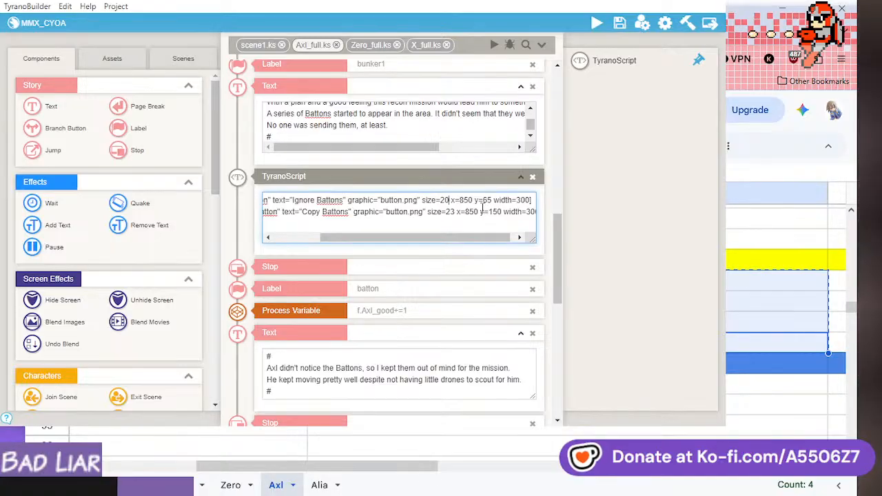
right_click(455, 181)
click(476, 251)
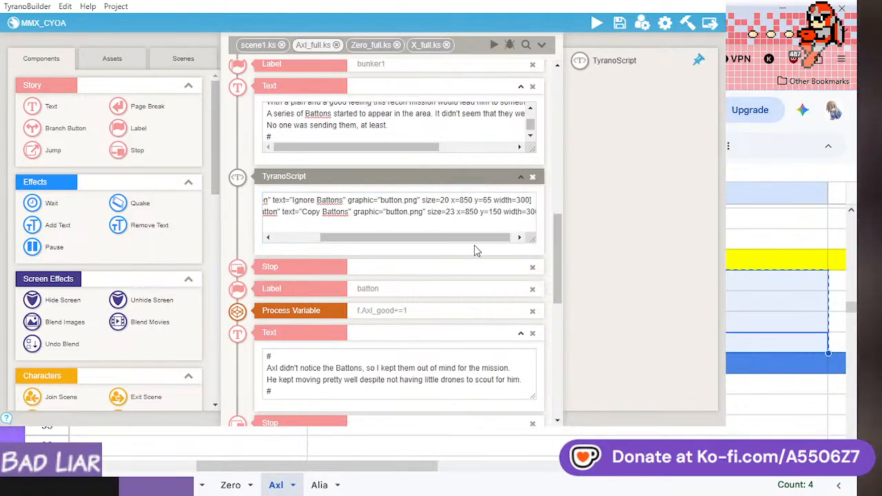
right_click(451, 184)
click(475, 252)
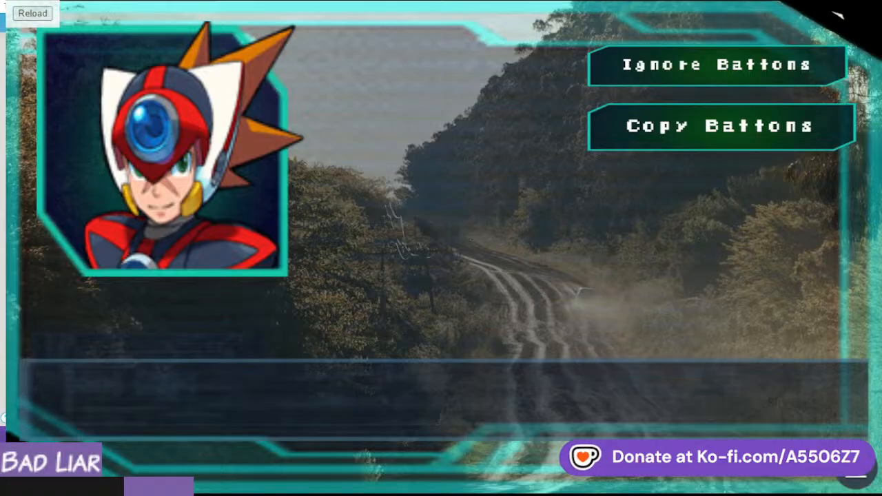
click(837, 13)
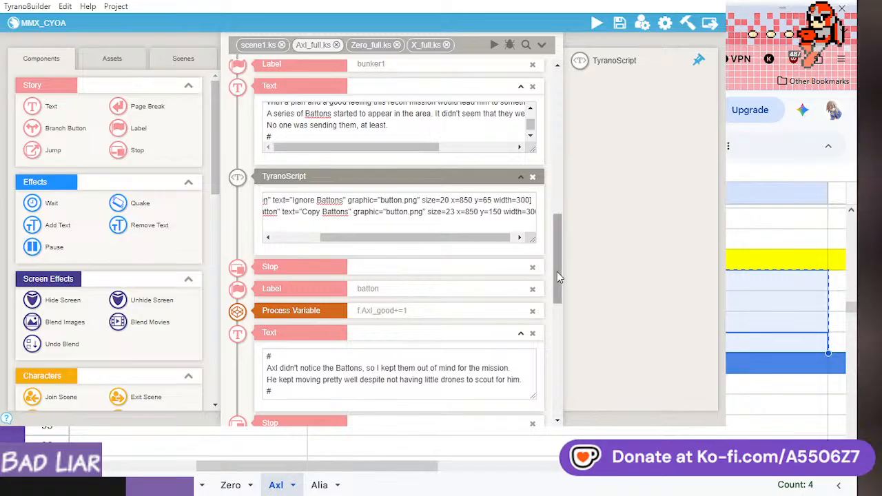
- Review the battCon label and the settings of the Jump leading to it, and preview the Axl_full.ks scene
drag(558, 276, 561, 376)
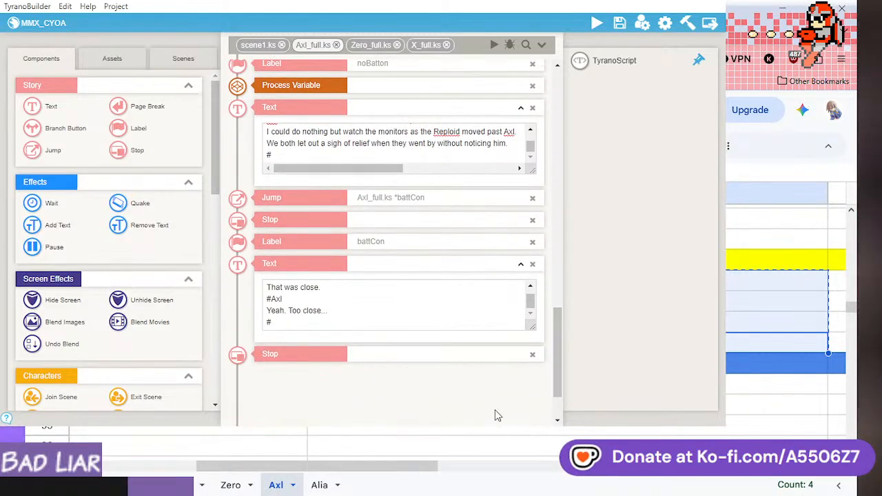
click(429, 245)
click(427, 203)
click(427, 244)
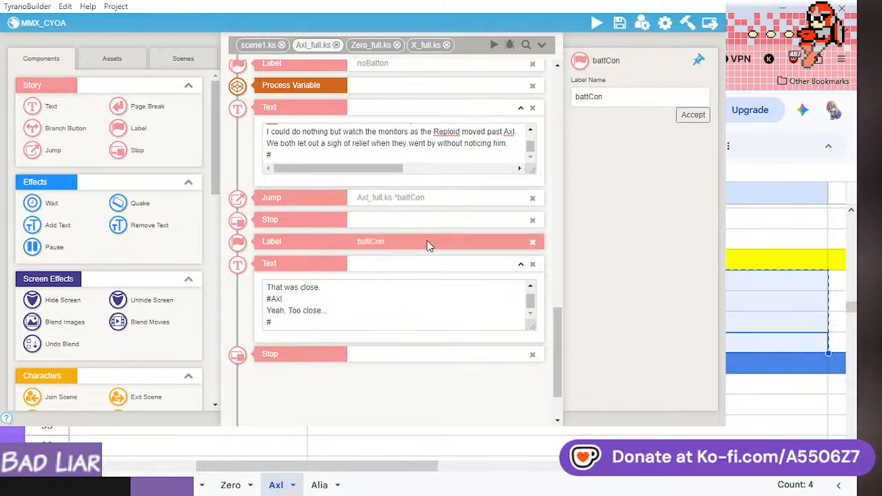
click(427, 202)
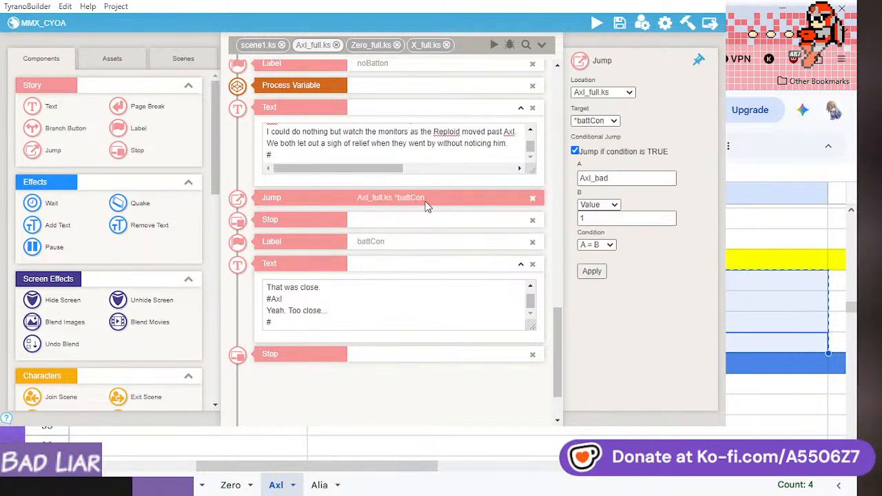
click(494, 44)
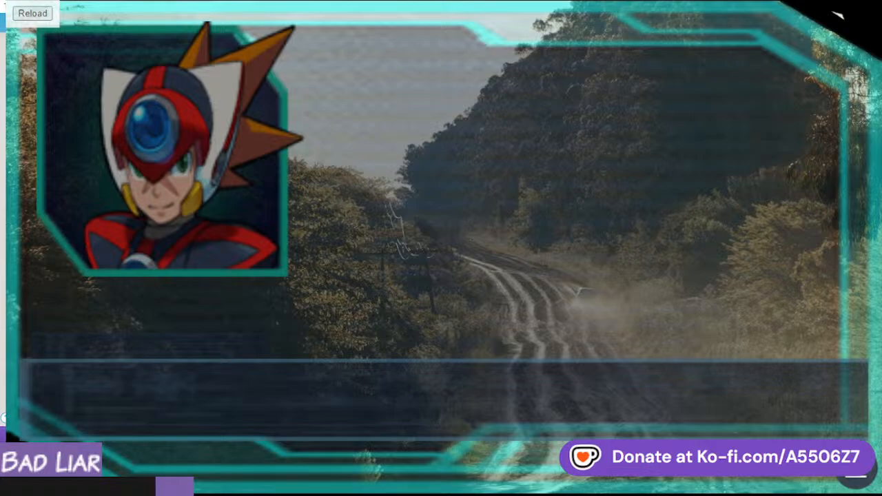
key(alt+Tab)
- Add a Jump between the hiding branch's text and its Stop, targeting *bunker1 in Axl_full.ks
drag(561, 316, 552, 111)
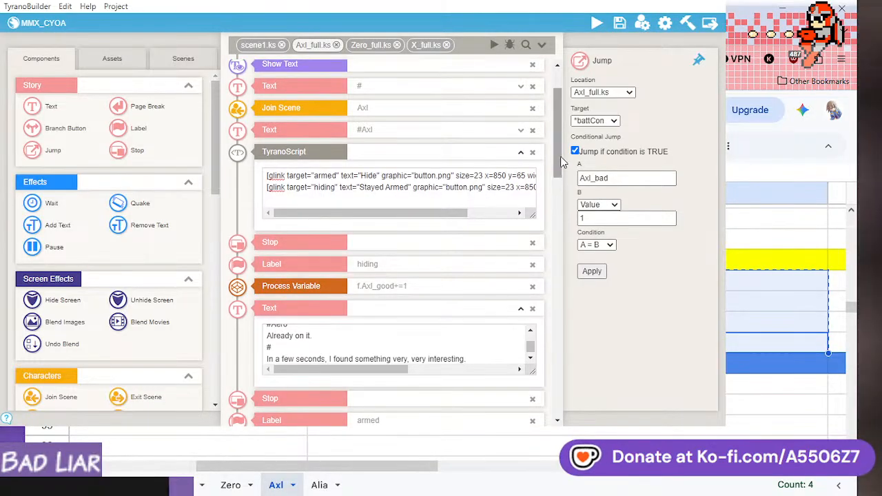
drag(562, 161, 568, 211)
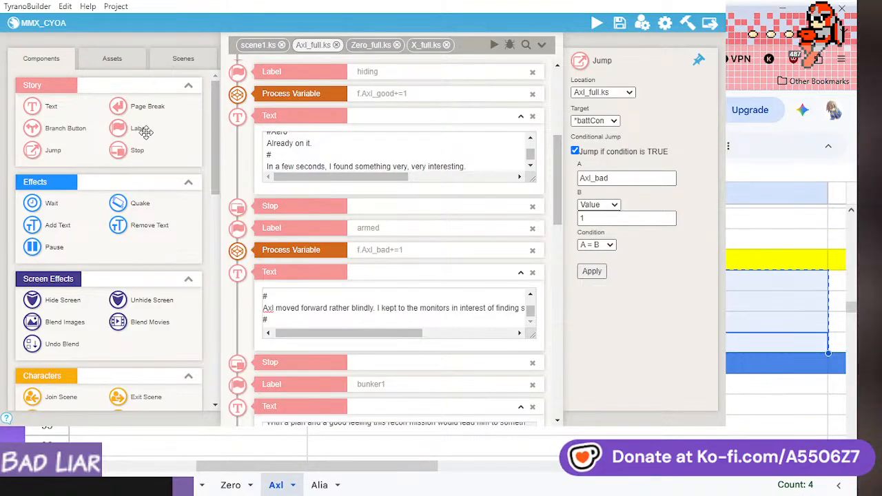
drag(183, 166, 346, 205)
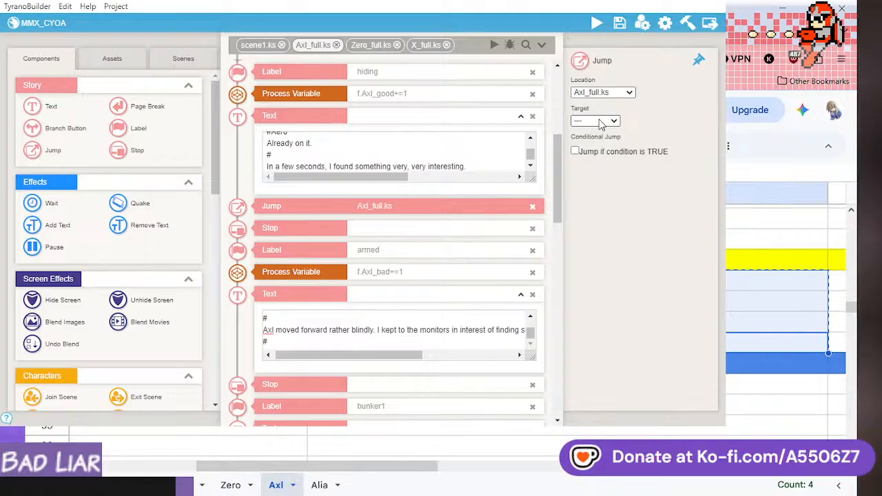
click(608, 175)
- Add a Jump to *bunker1 between the armed branch's text and its Stop, and save the project
drag(556, 207, 574, 248)
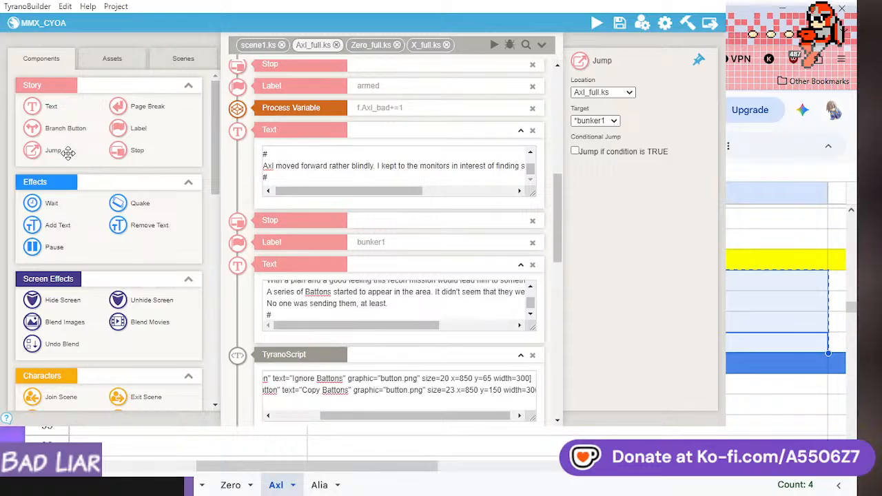
drag(257, 198, 414, 206)
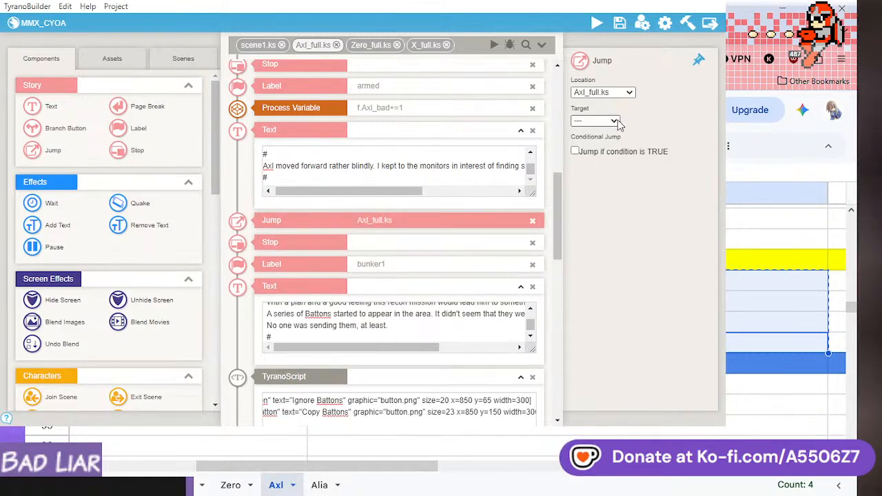
click(610, 173)
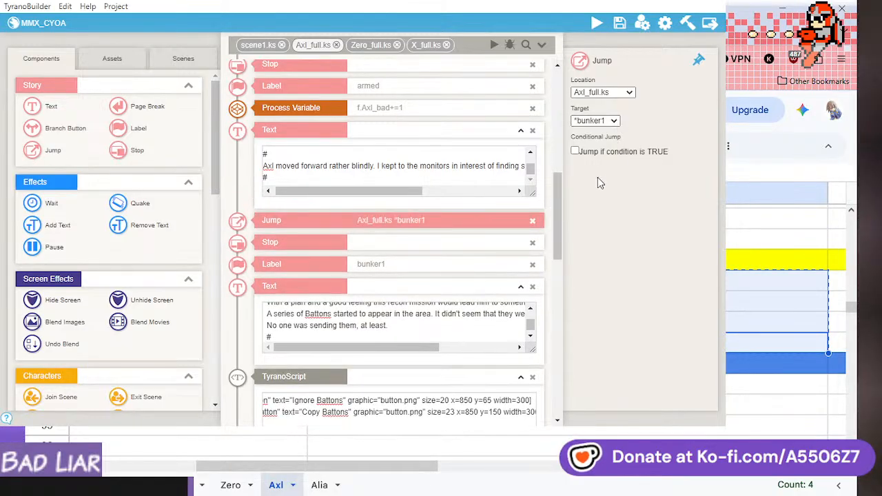
drag(558, 215, 563, 286)
click(620, 24)
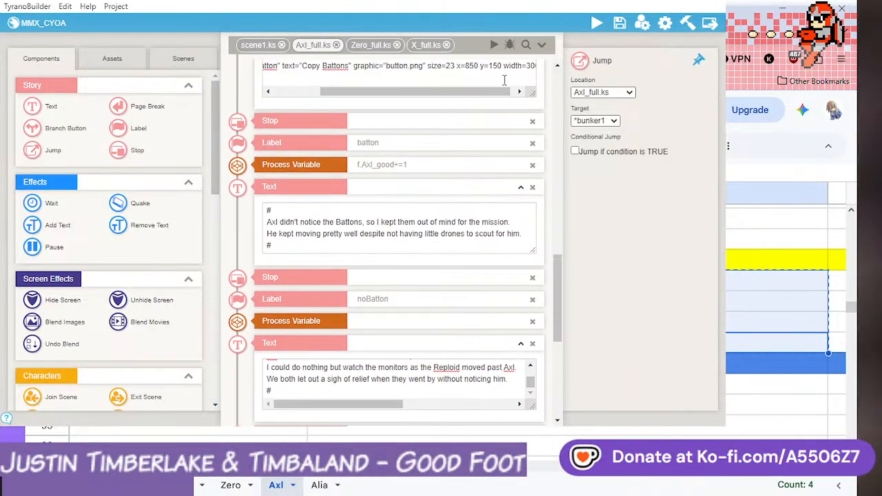
- Preview the Axl_full.ks scene, play the "Copy Battons" branch through to its end, and close the preview
click(495, 45)
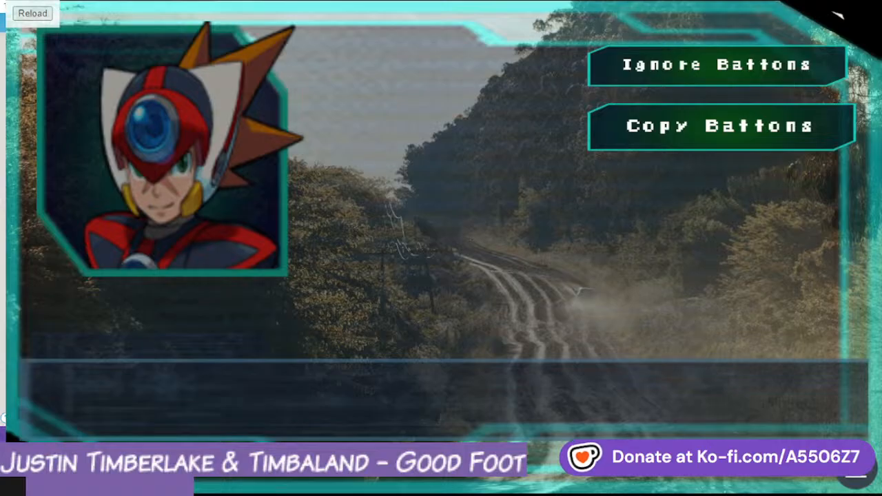
key(Return)
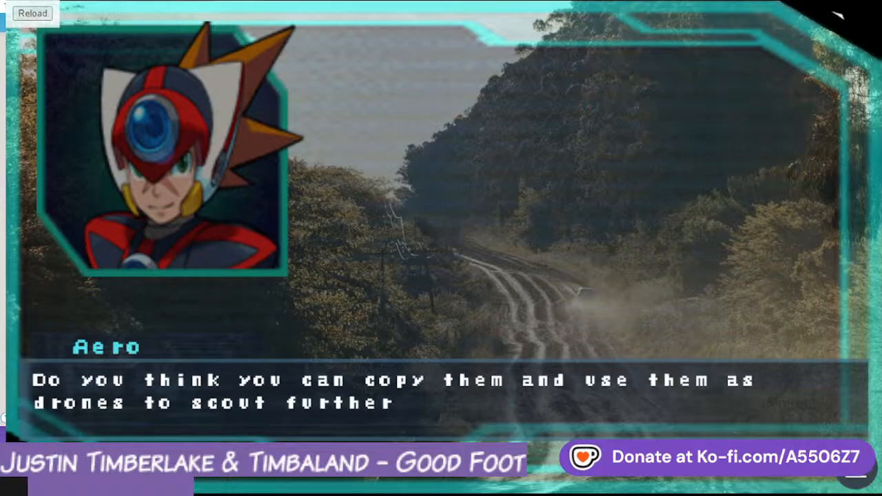
key(Return)
key(Return)
key(Return)
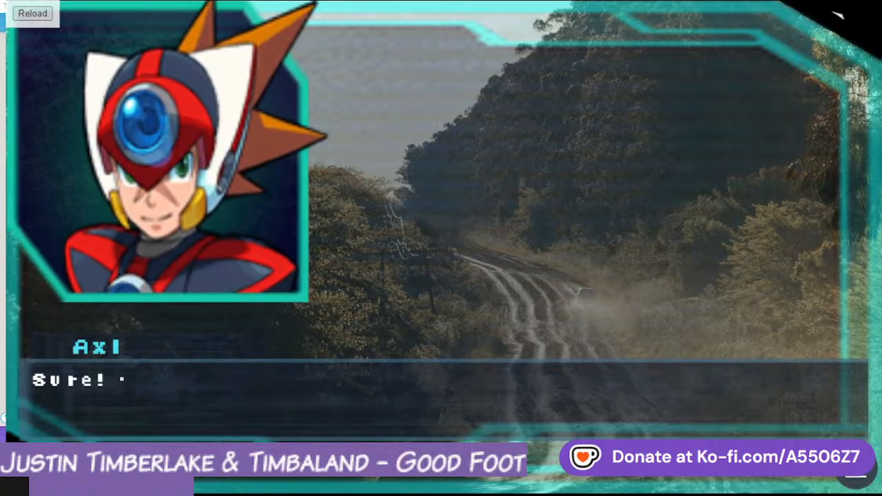
key(Return)
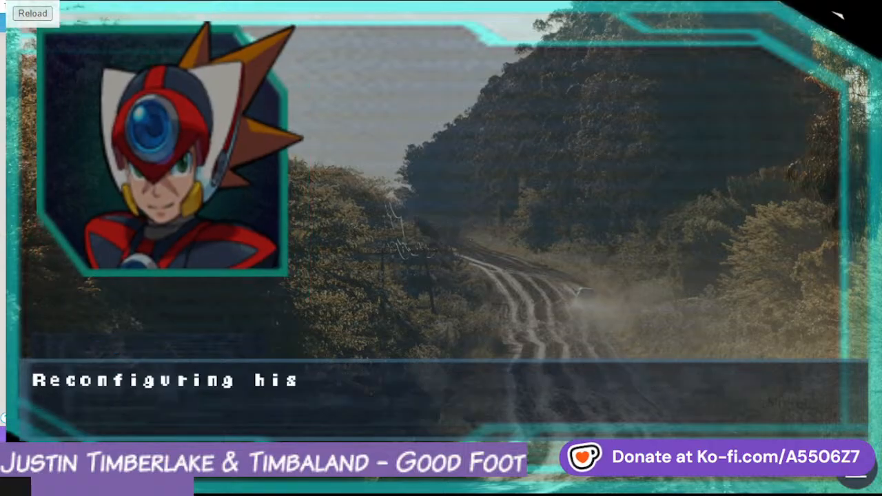
key(Return)
key(Return)
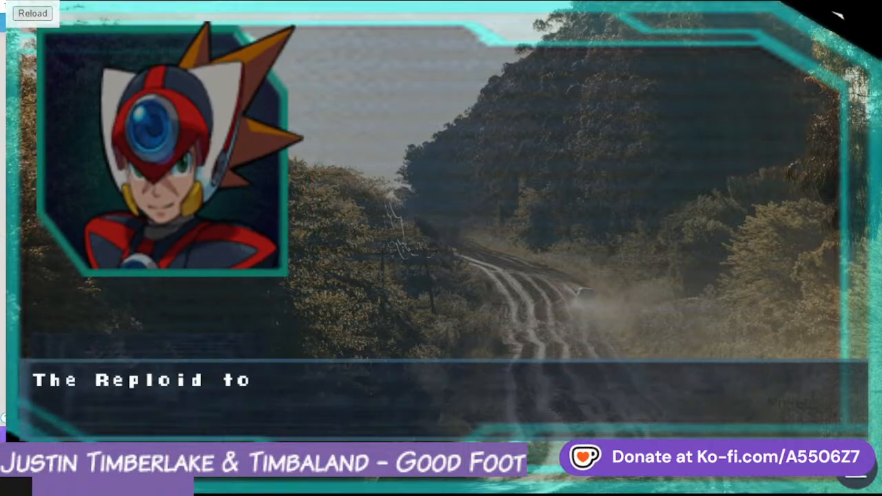
key(Return)
key(Return)
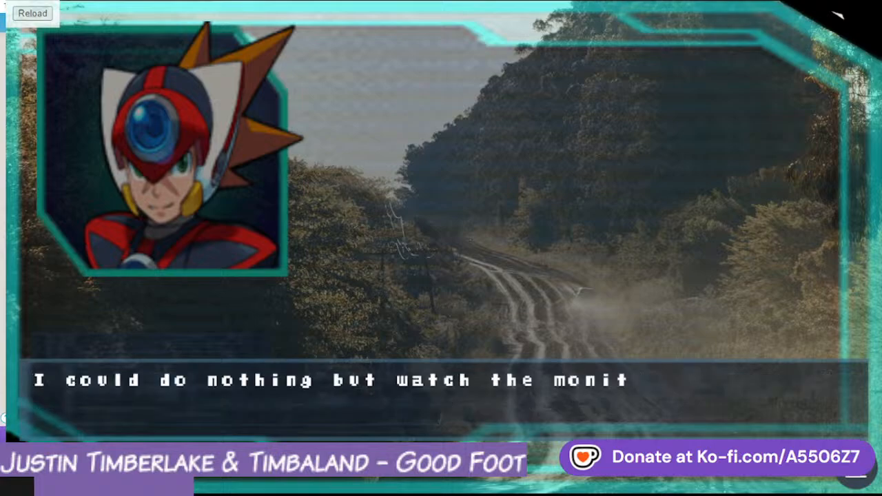
key(Return)
key(Return)
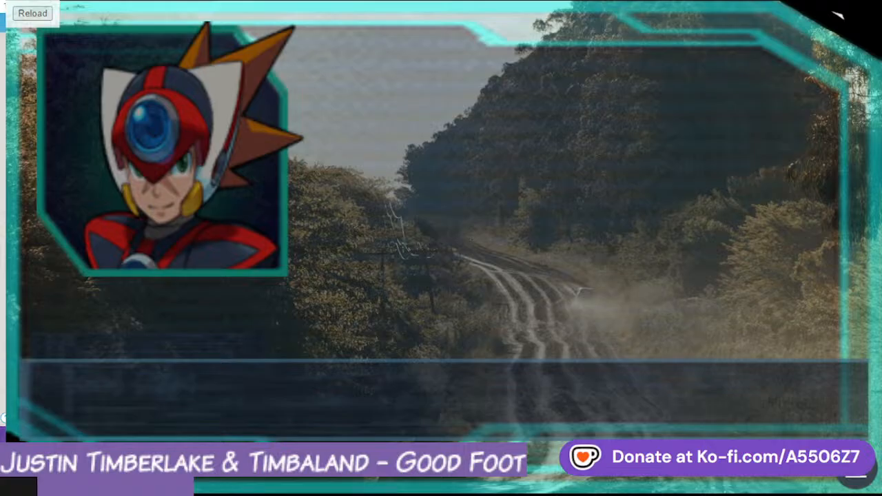
key(alt+F4)
- Check the components of the battCon section and add a Jump between its text and the final Stop
drag(554, 281, 565, 340)
click(476, 310)
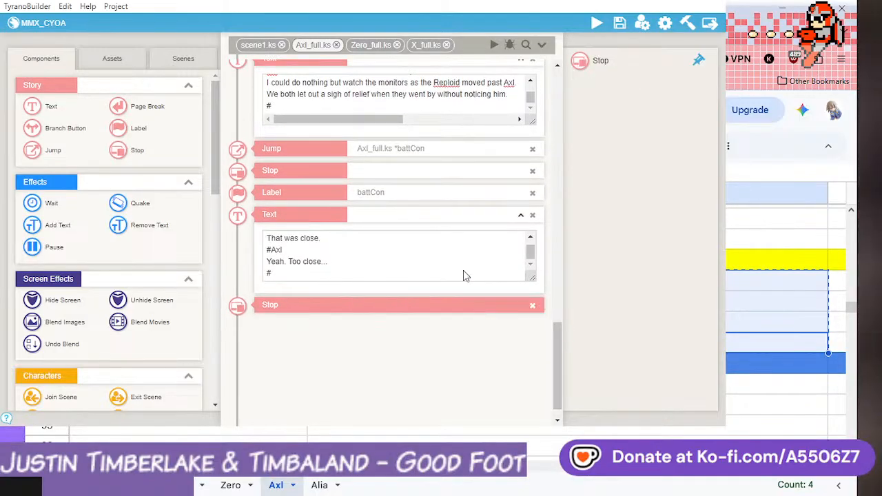
click(418, 212)
click(422, 194)
click(436, 312)
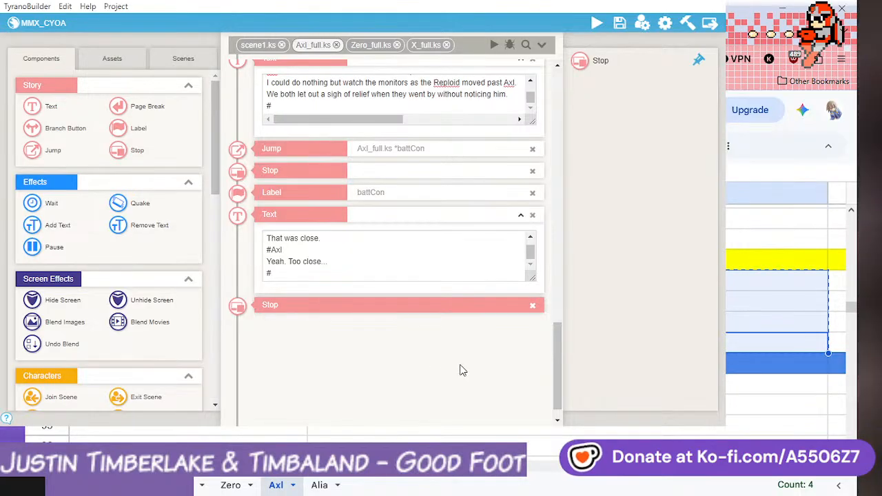
drag(557, 381, 558, 388)
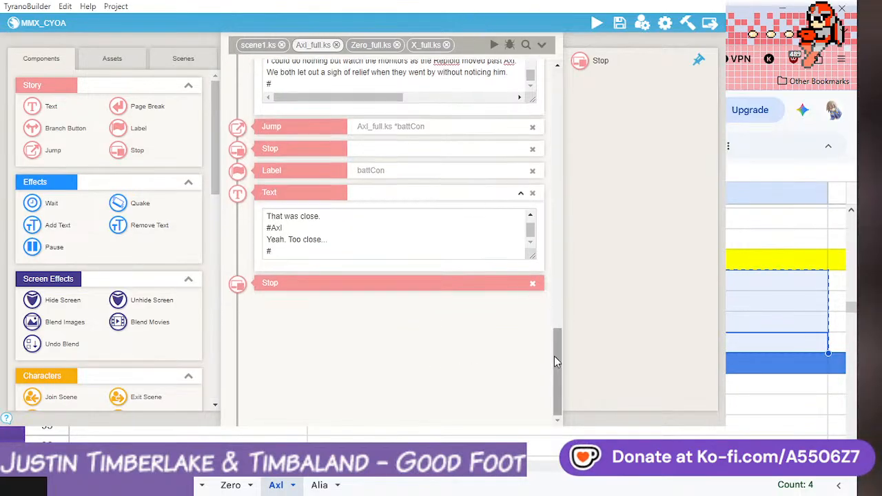
drag(555, 356, 558, 363)
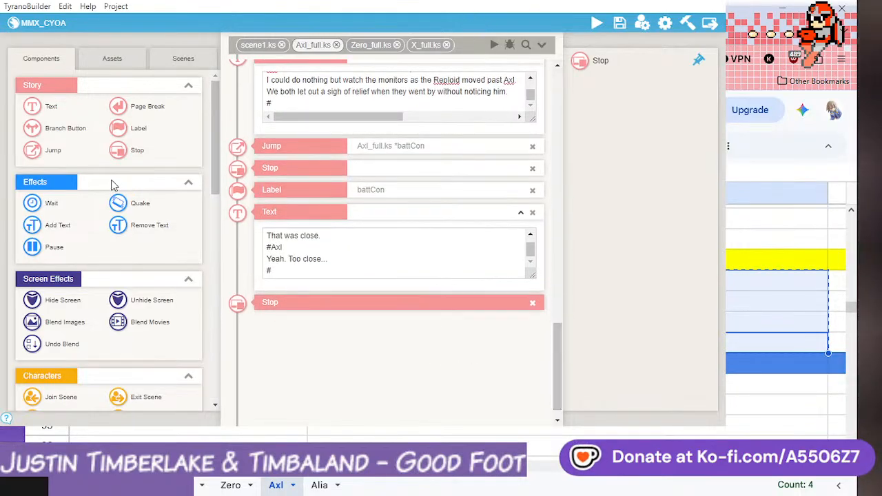
drag(53, 150, 331, 308)
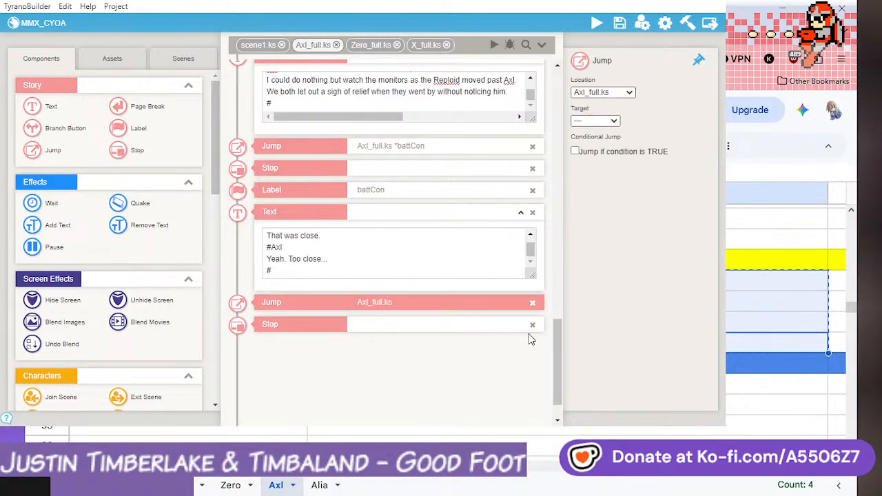
- Add a second Jump after the noBatton branch's *battCon Jump, conditional on Axl_bad being less than the value 1
drag(563, 361, 560, 345)
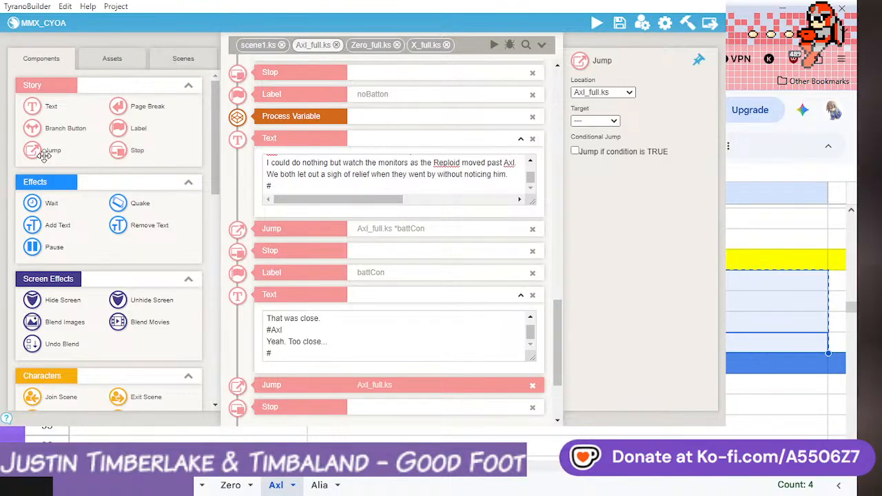
drag(43, 152, 283, 224)
drag(350, 246, 353, 248)
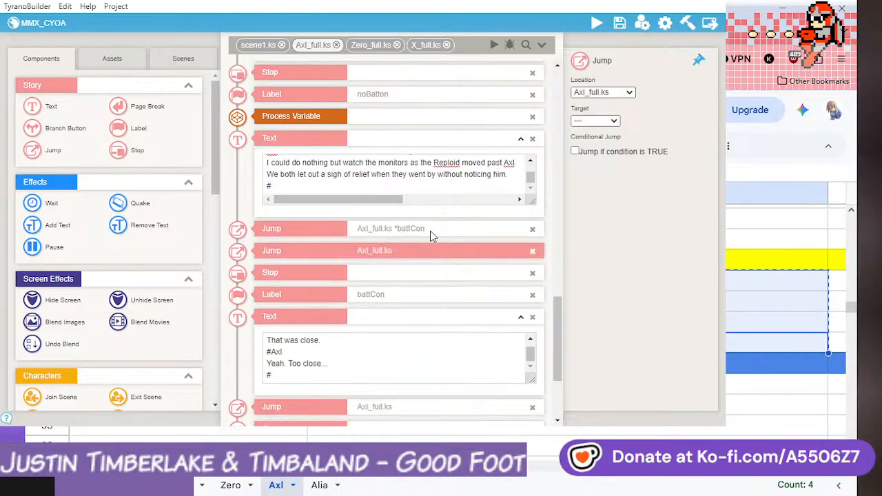
click(576, 152)
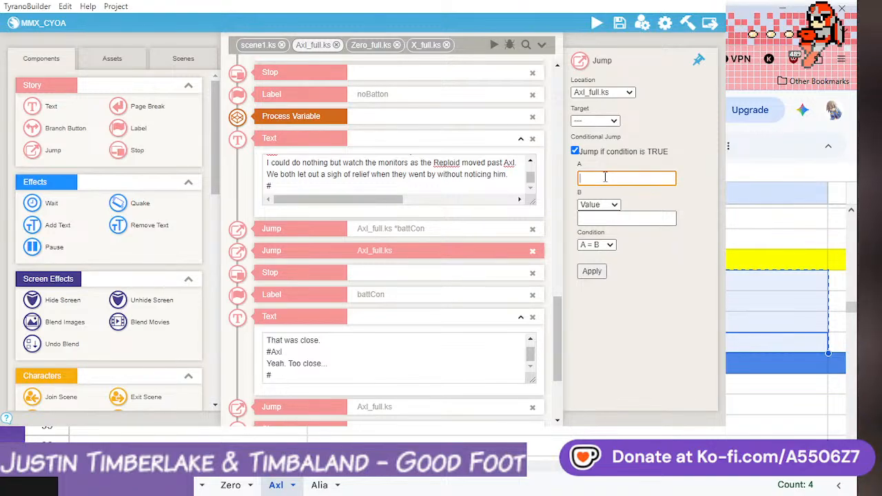
text(Axl)
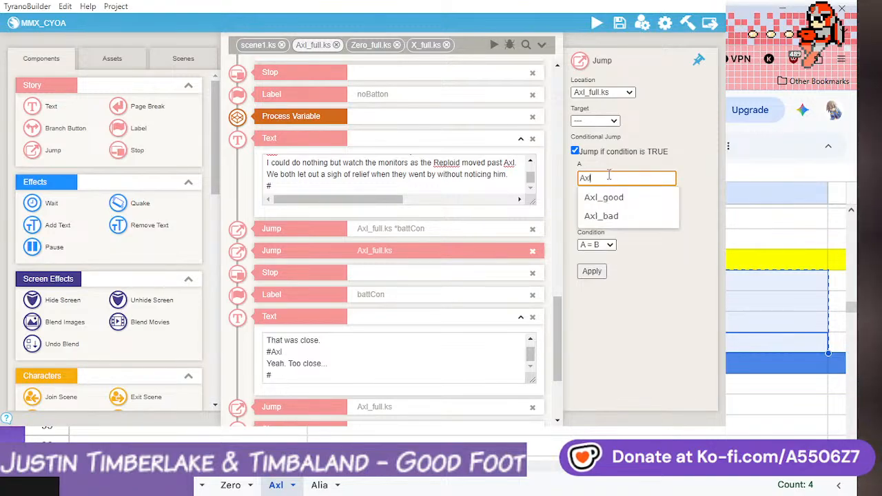
click(613, 215)
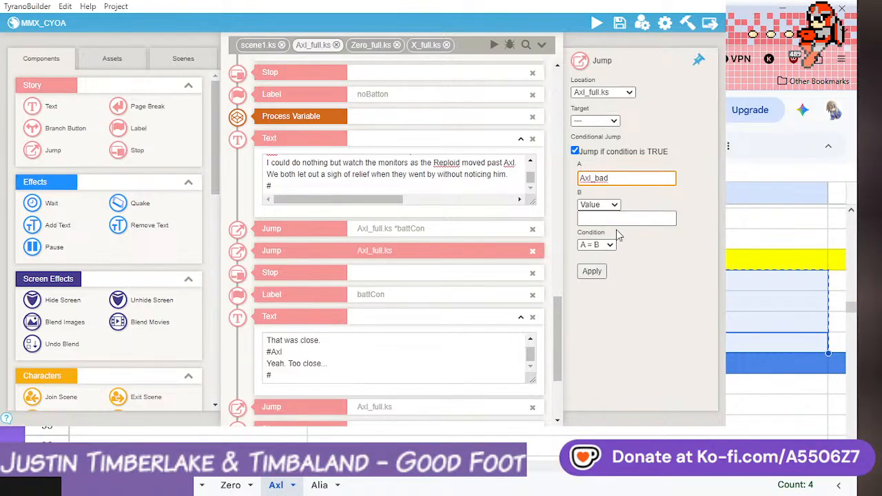
click(618, 220)
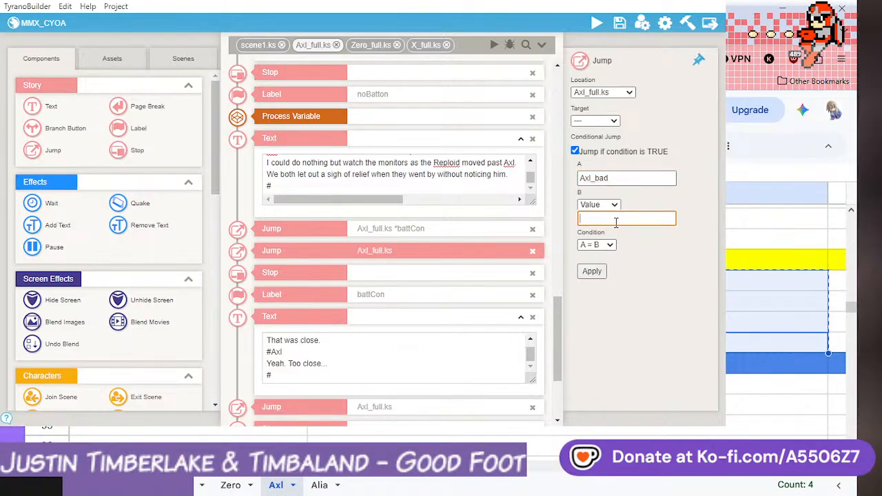
text(1)
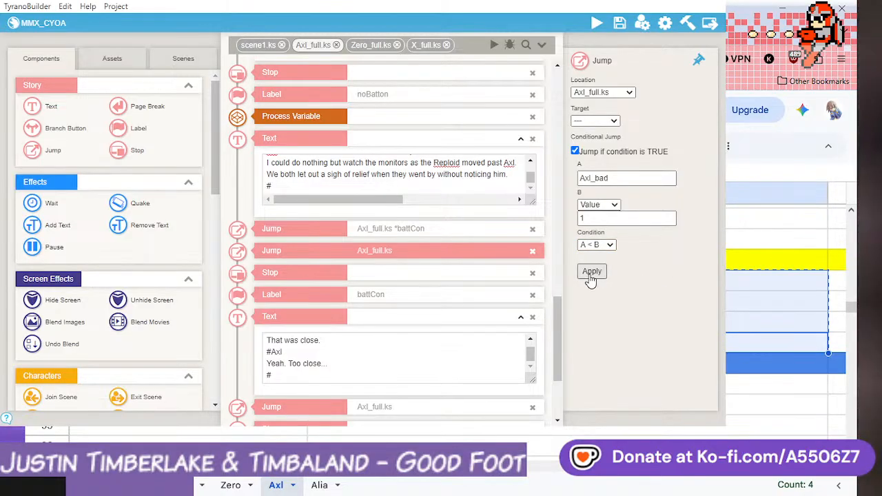
- Add a label named bunker2 after the final Stop of the scene, followed by an empty Text and a Stop
scroll(450, 278, down, 2)
scroll(451, 277, up, 2)
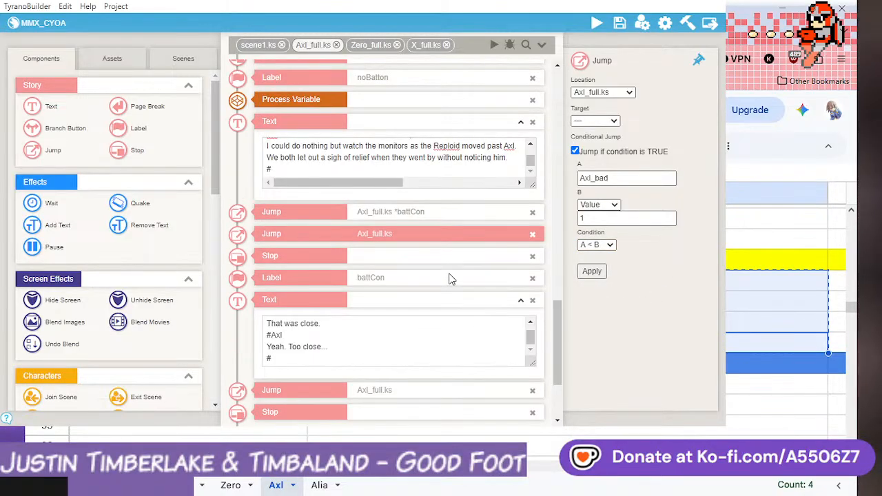
scroll(451, 278, down, 2)
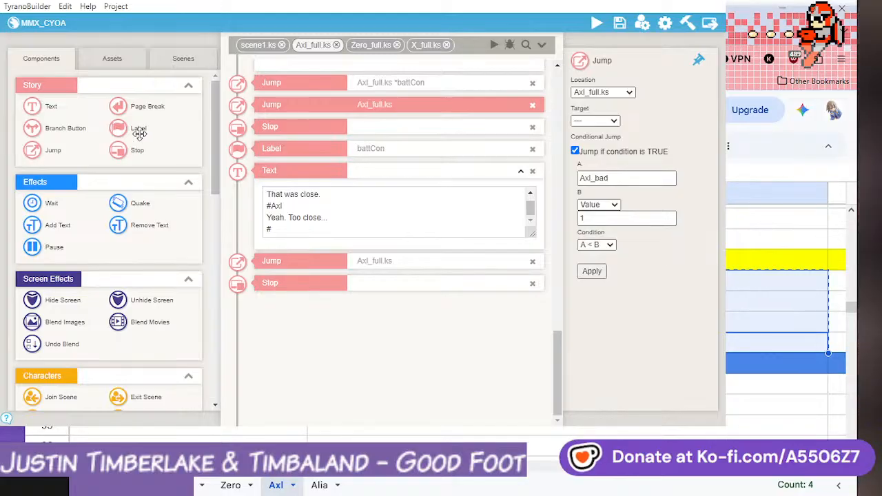
drag(138, 133, 388, 336)
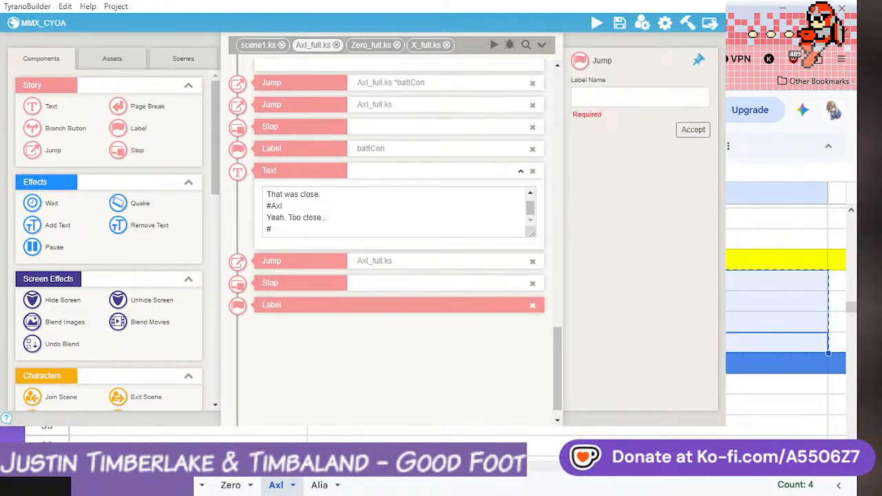
scroll(785, 310, down, 3)
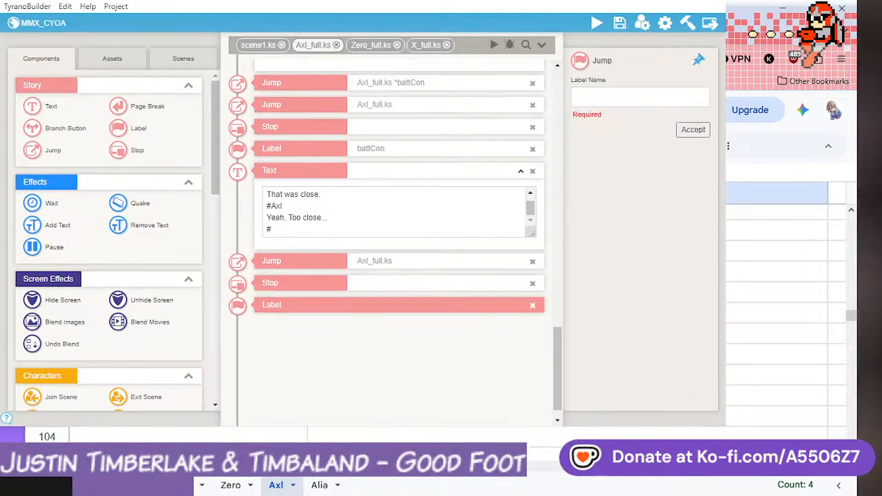
scroll(307, 430, up, 2)
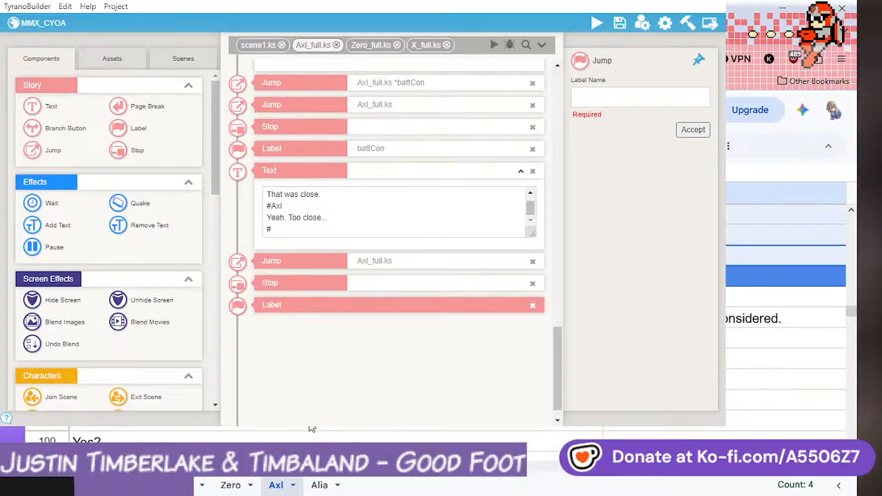
scroll(786, 310, down, 3)
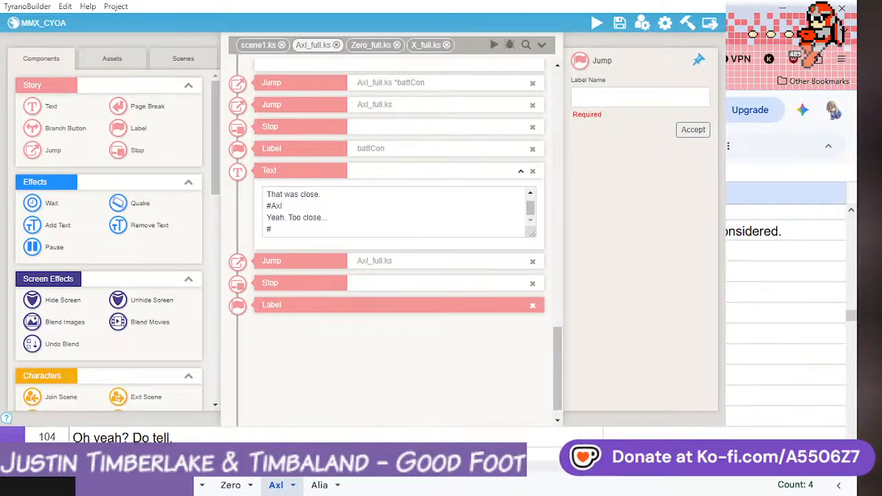
scroll(786, 310, up, 1)
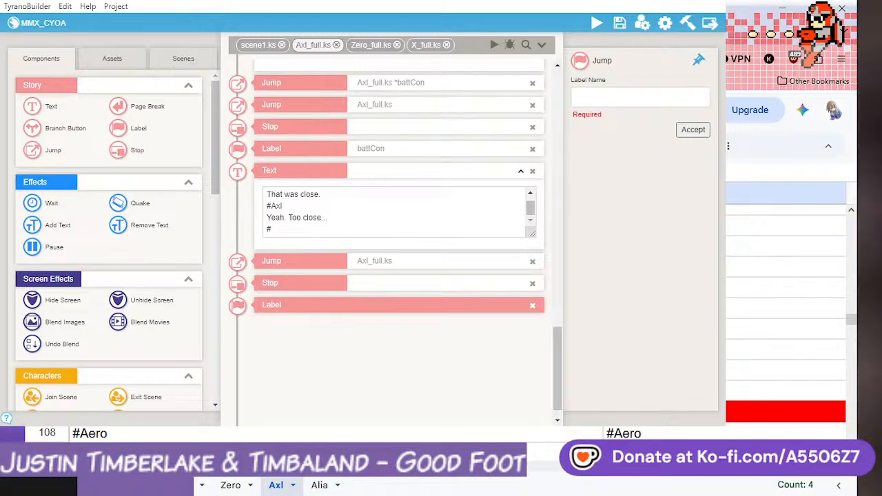
click(586, 96)
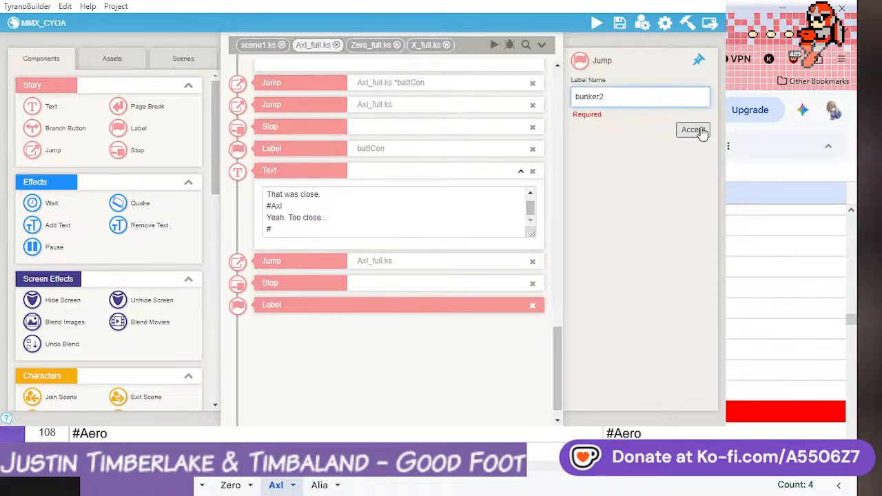
click(697, 130)
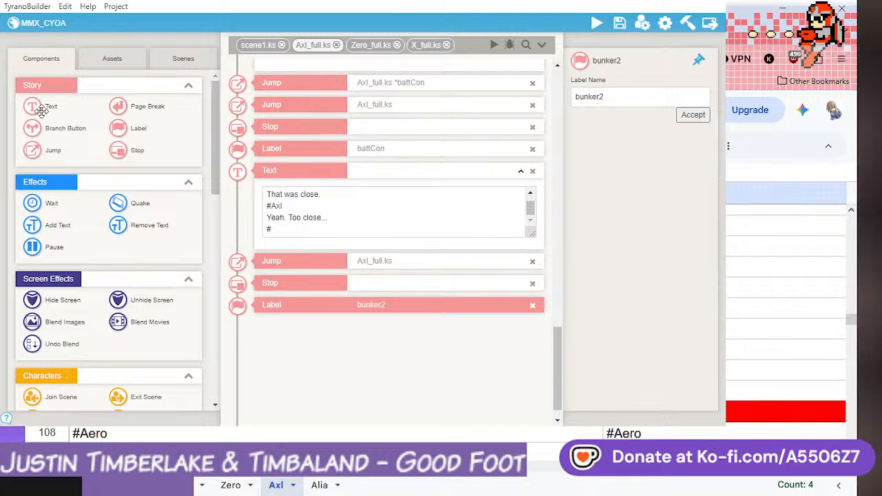
drag(42, 110, 350, 345)
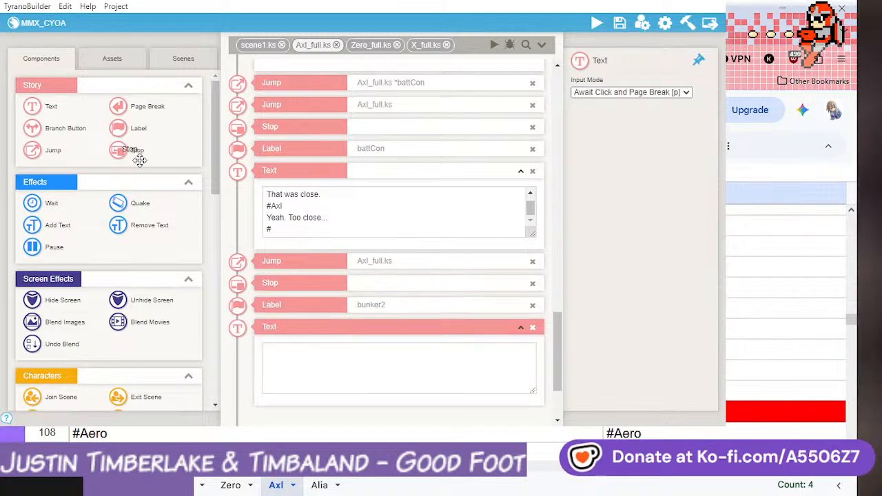
drag(139, 160, 359, 403)
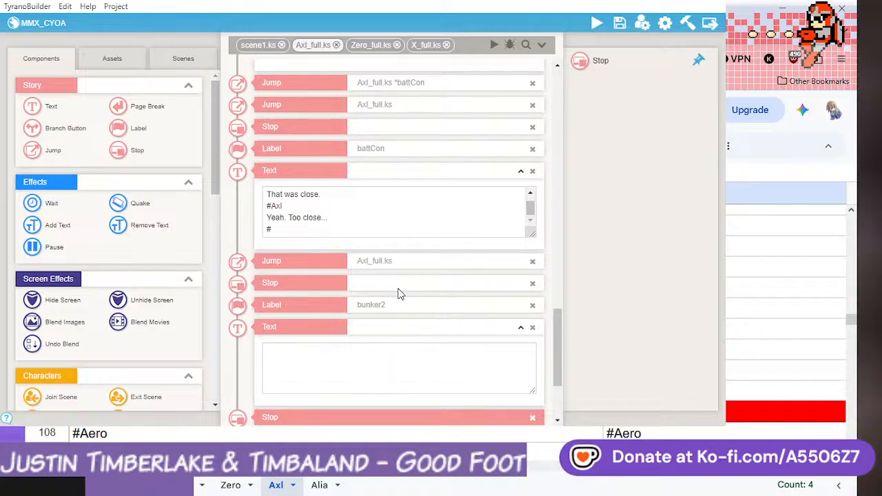
- Set *bunker2 as the target of both the battCon section's Jump and the conditional Axl_bad Jump, and save the project
click(391, 266)
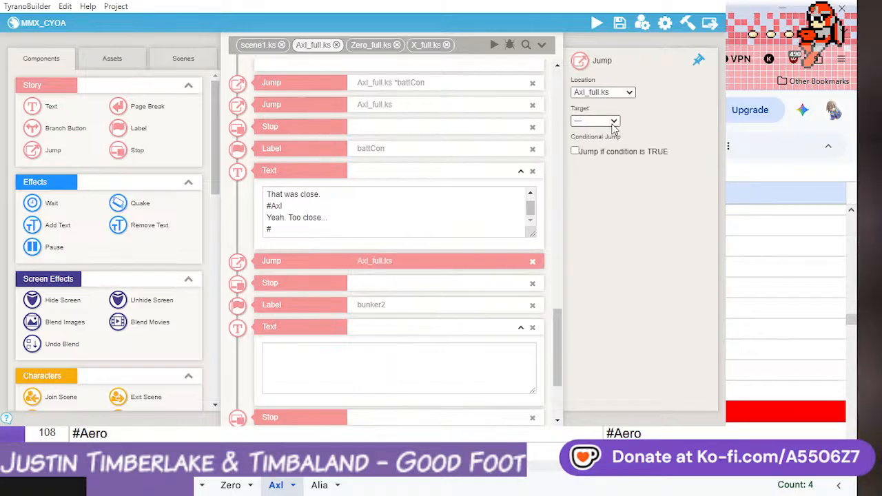
click(617, 216)
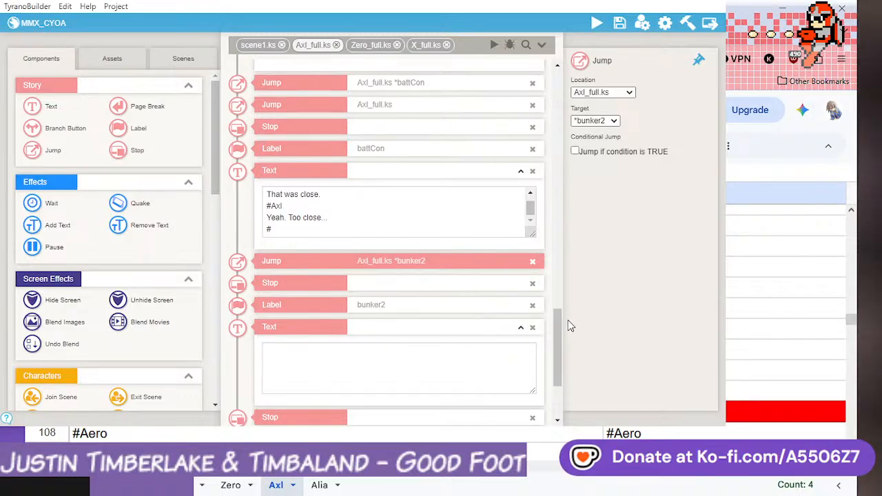
scroll(421, 206, up, 2)
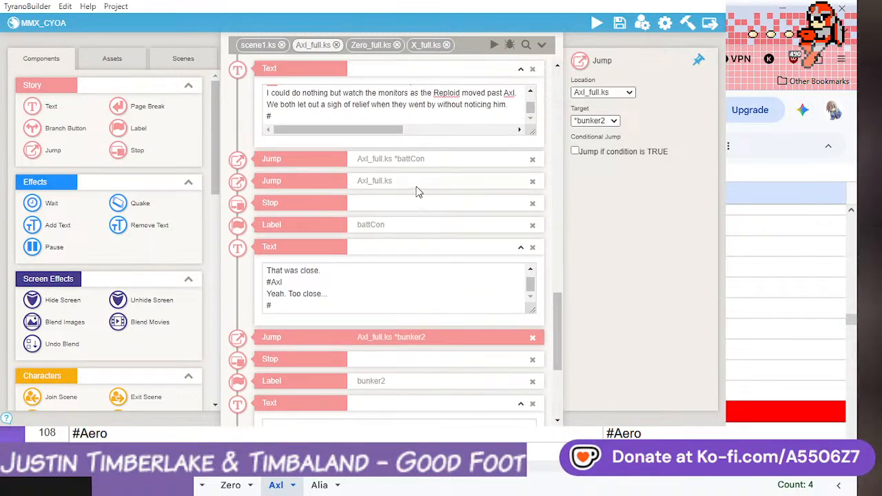
click(416, 183)
click(594, 120)
click(595, 148)
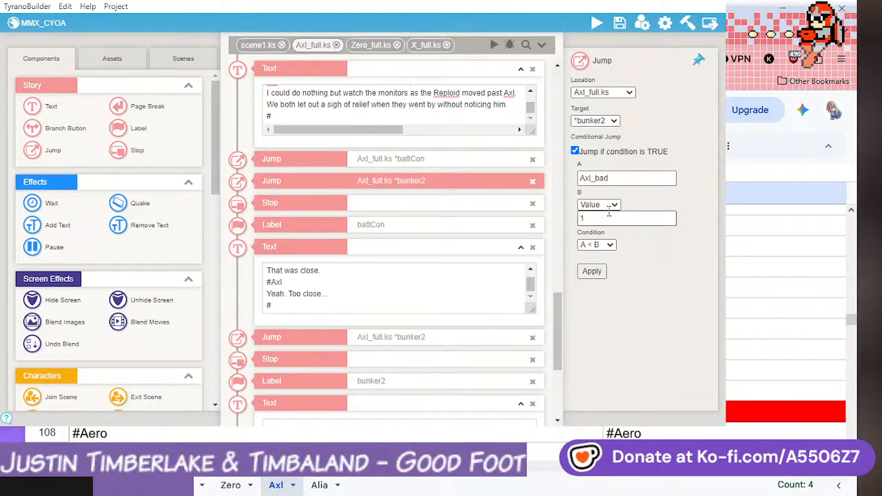
click(619, 25)
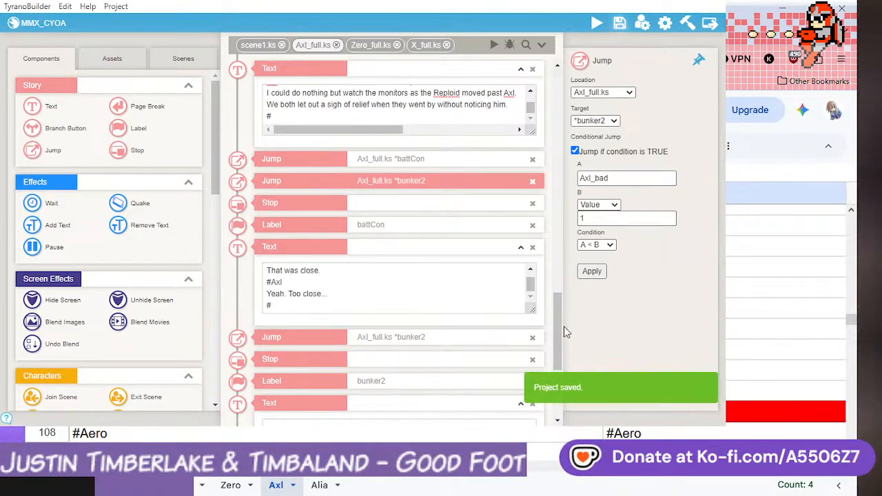
- Paste the bunker dialogue from the script spreadsheet into the bunker2 Text, end it with a # line, and save the project
drag(554, 326, 559, 368)
click(389, 273)
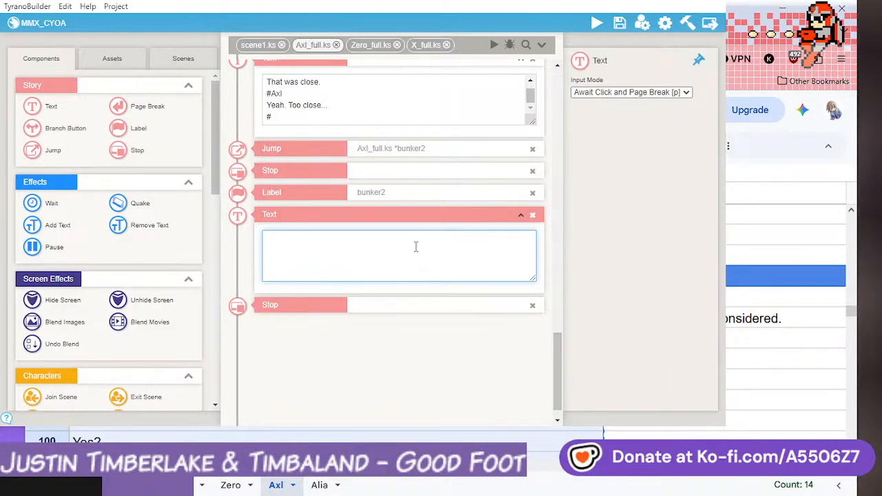
key(ctrl+v)
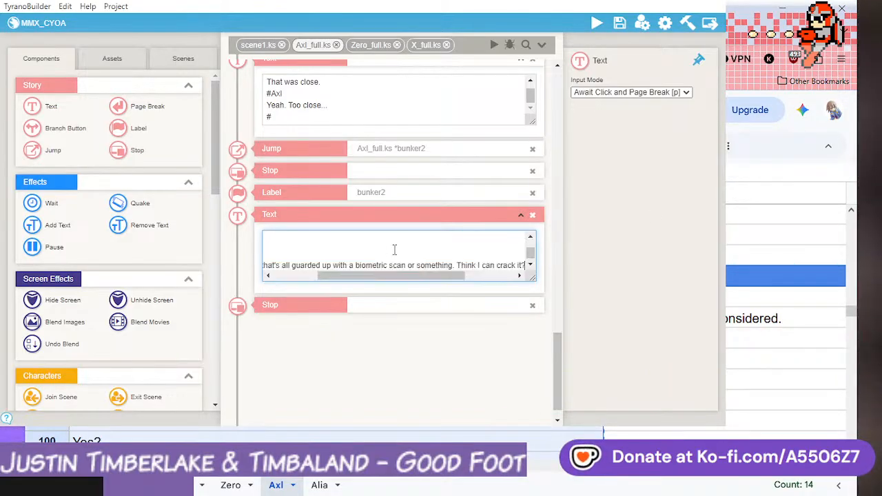
key(Return)
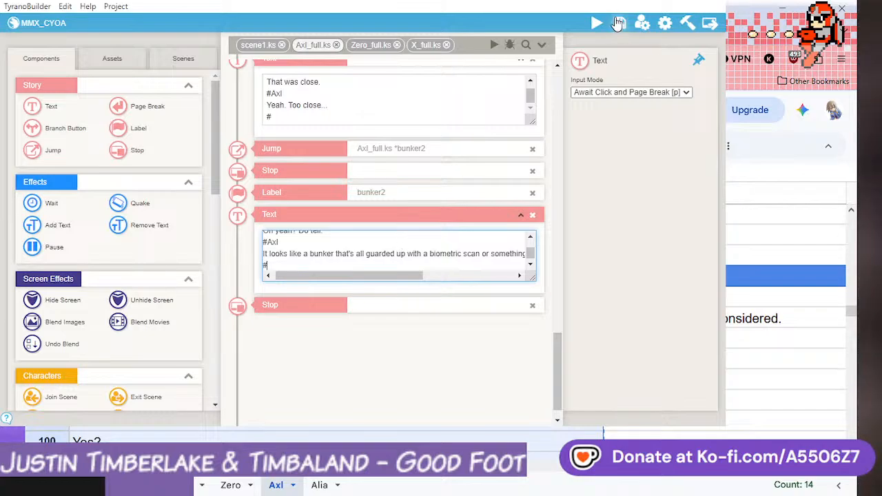
click(618, 23)
- Add a Jump to *bunker1 between the batton branch's text and its Stop, and save the project
drag(557, 350, 561, 272)
click(412, 174)
drag(50, 151, 481, 231)
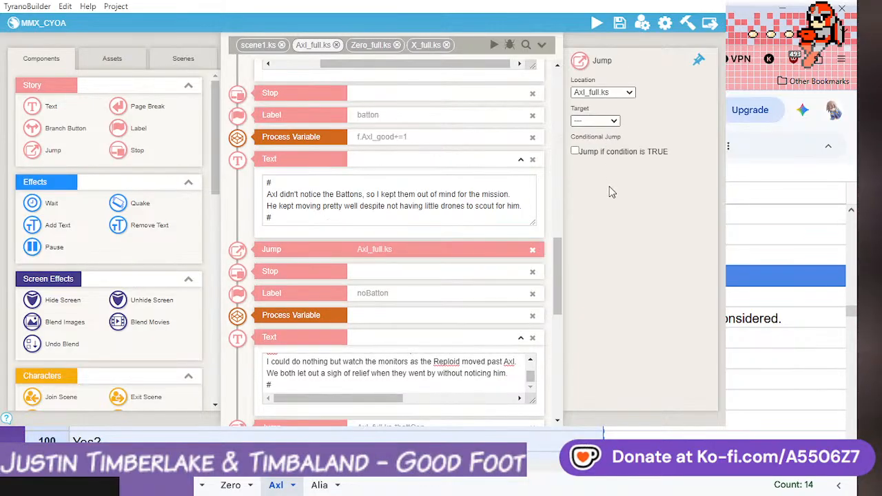
click(595, 121)
click(607, 166)
mouse_move(557, 269)
mouse_down()
mouse_move(570, 322)
mouse_move(567, 261)
mouse_up()
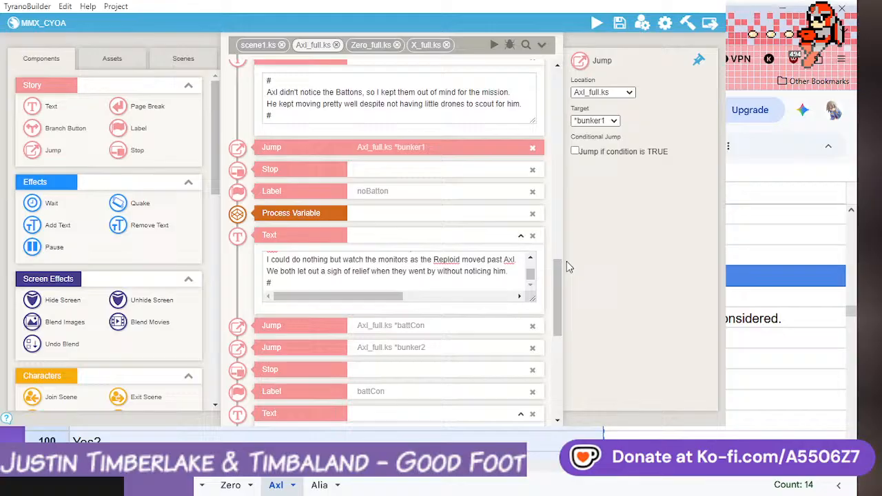
click(619, 23)
- Change the target of the batton branch's Jump to *bunker2
drag(558, 301, 558, 274)
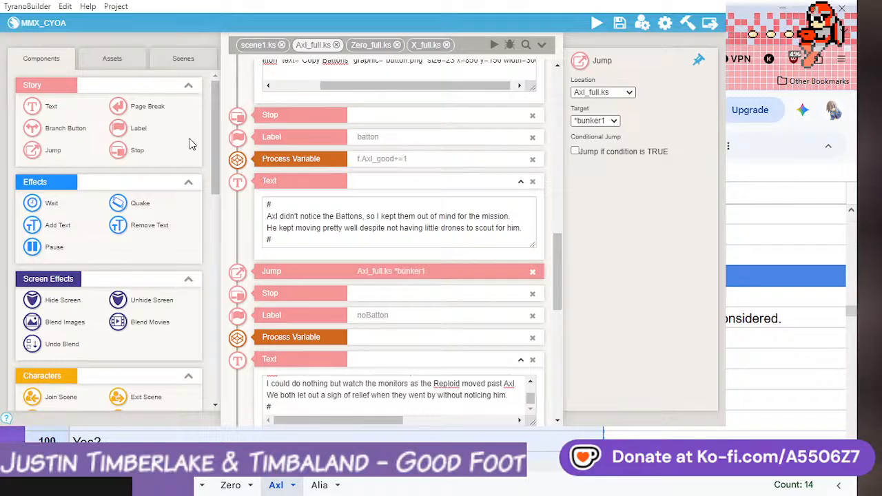
mouse_move(556, 264)
mouse_down()
mouse_move(563, 290)
mouse_move(567, 276)
mouse_up()
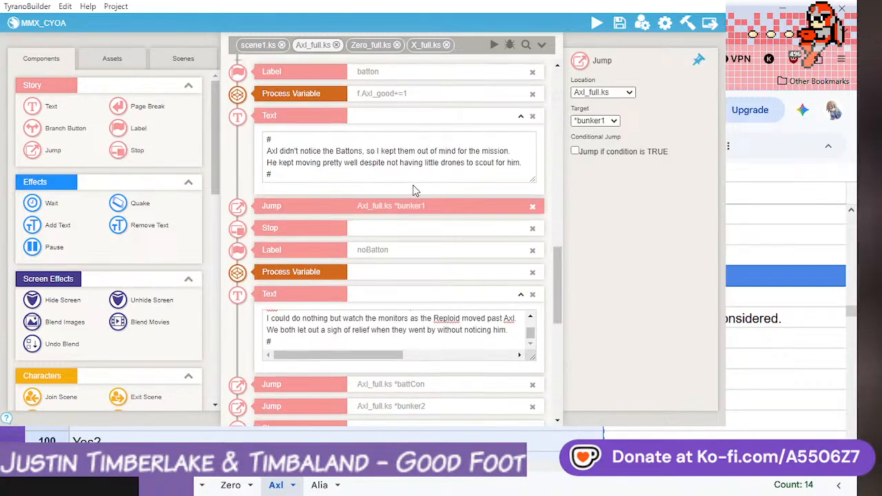
mouse_move(558, 273)
mouse_down()
mouse_move(560, 300)
mouse_move(559, 280)
mouse_up()
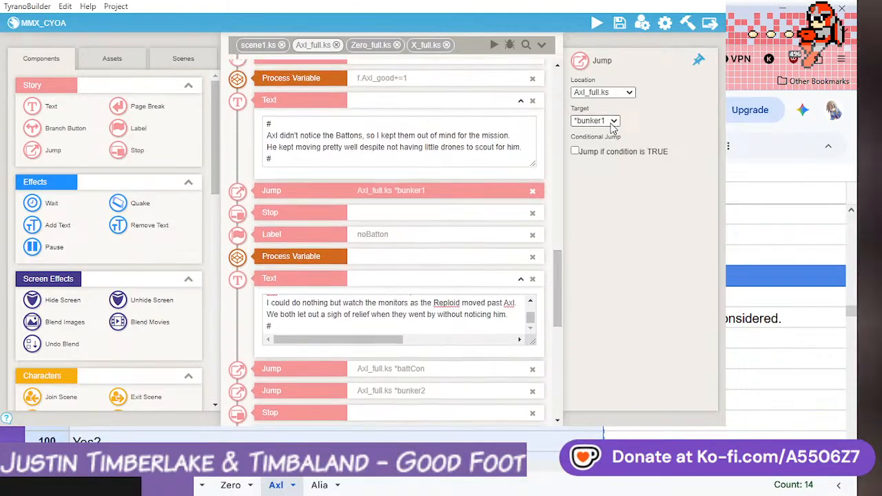
mouse_move(559, 281)
mouse_down()
mouse_move(562, 351)
mouse_move(565, 287)
mouse_up()
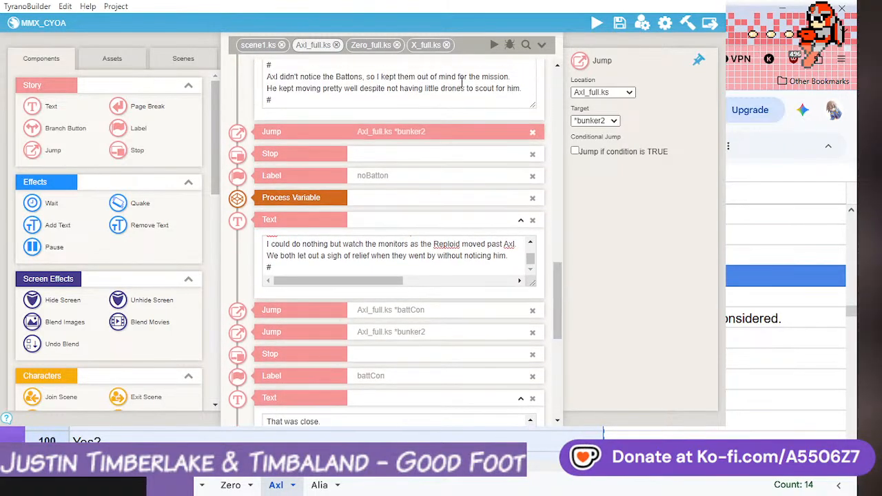
- Preview the scene from the TyranoScript holding the Battons choice buttons, close the preview, and return to the batton branch
scroll(430, 156, up, 2)
scroll(429, 156, up, 2)
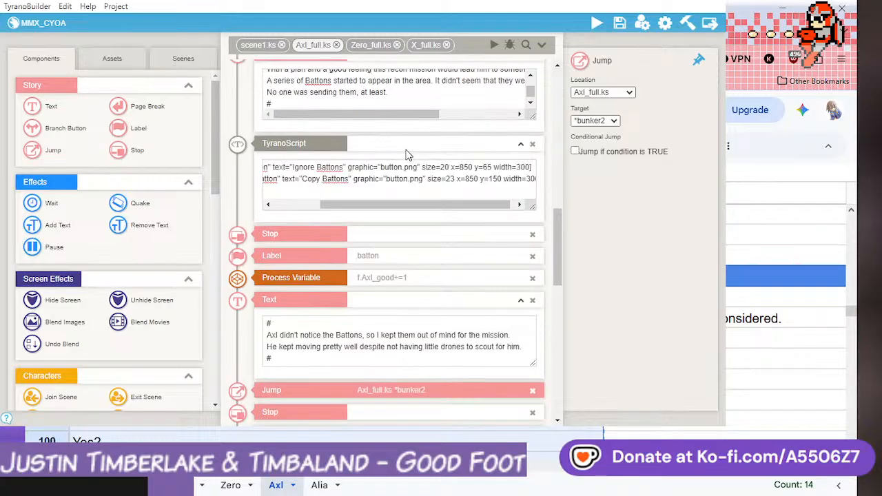
right_click(408, 144)
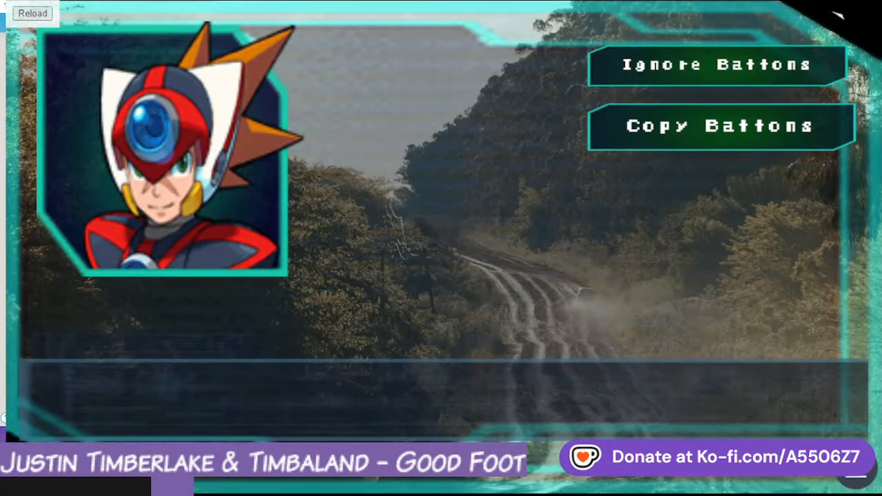
click(837, 14)
scroll(405, 290, down, 2)
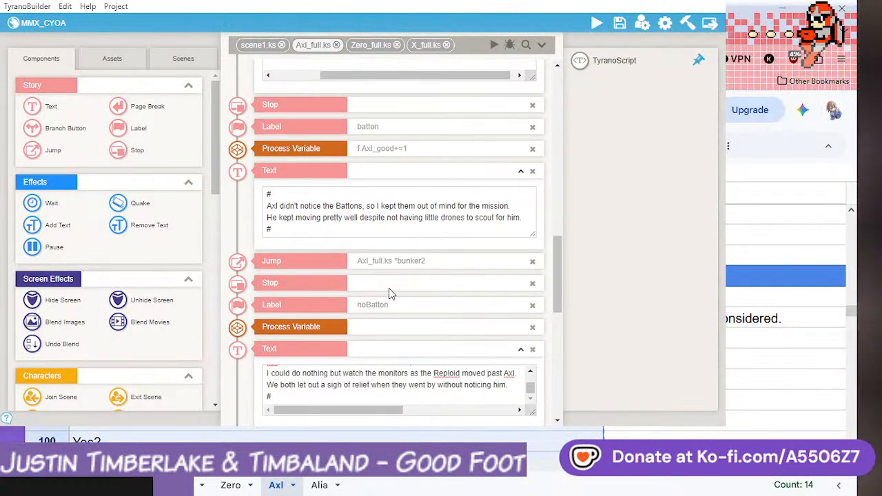
- Set the empty Process Variable under the noBatton label to add 1 to Axl_bad
click(412, 327)
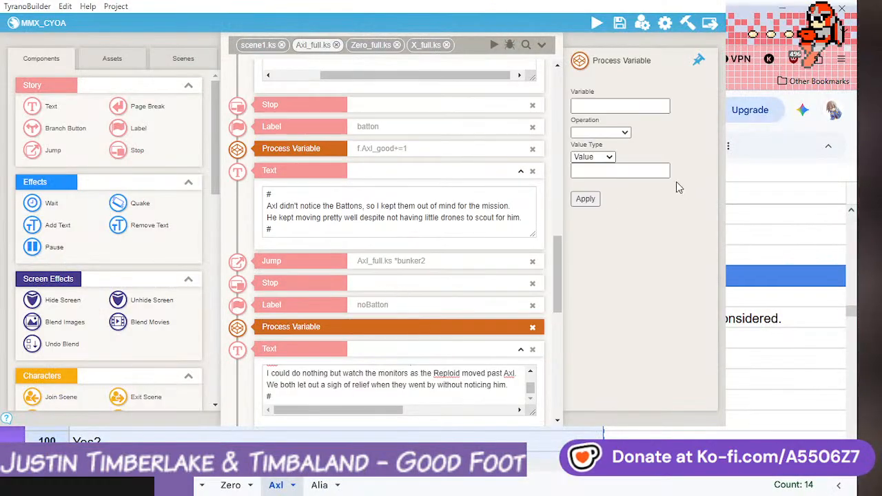
click(624, 108)
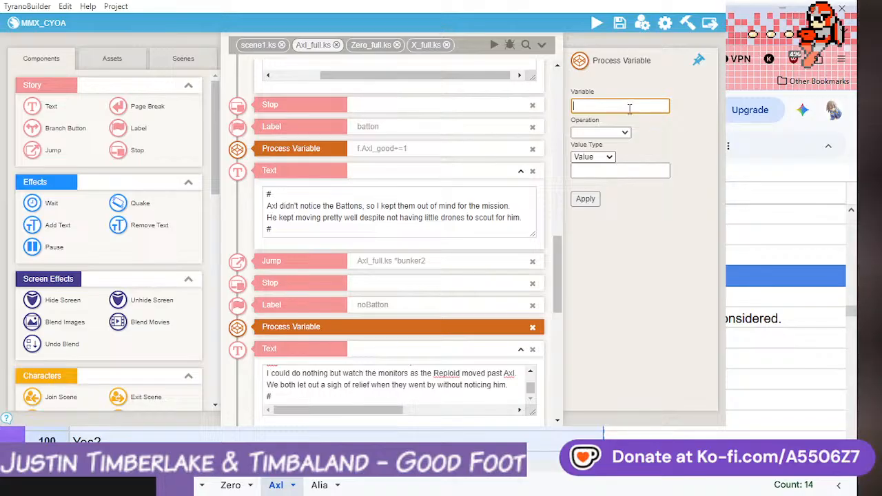
text(X)
key(BackSpace)
text(Axl)
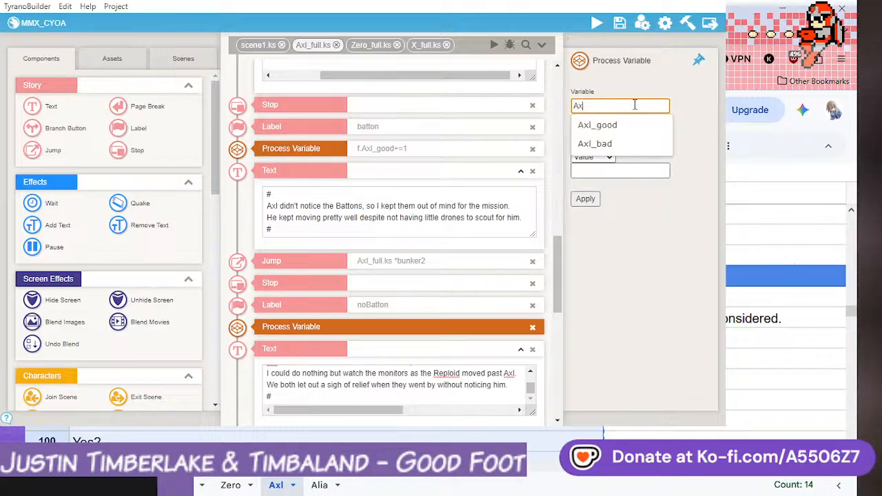
click(625, 144)
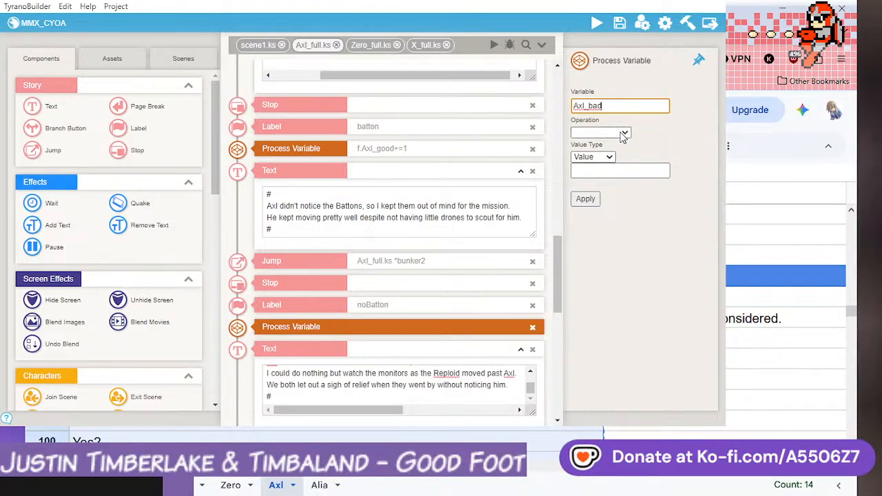
click(621, 132)
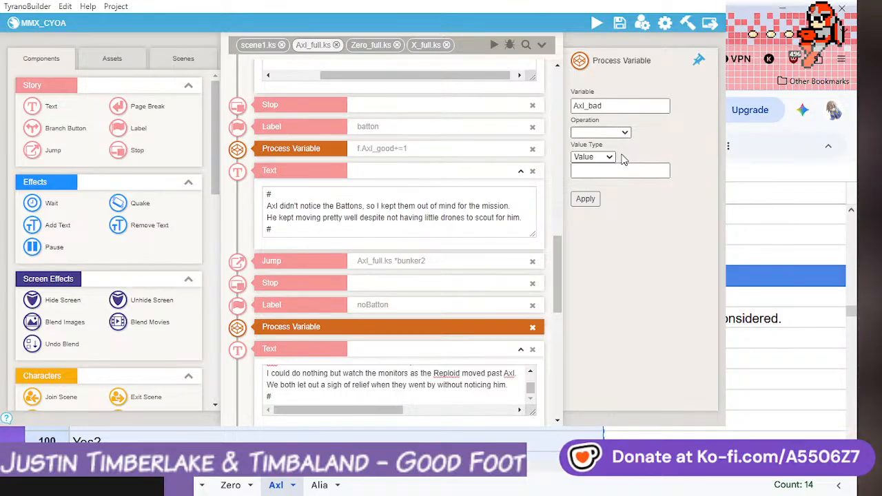
click(622, 158)
click(623, 168)
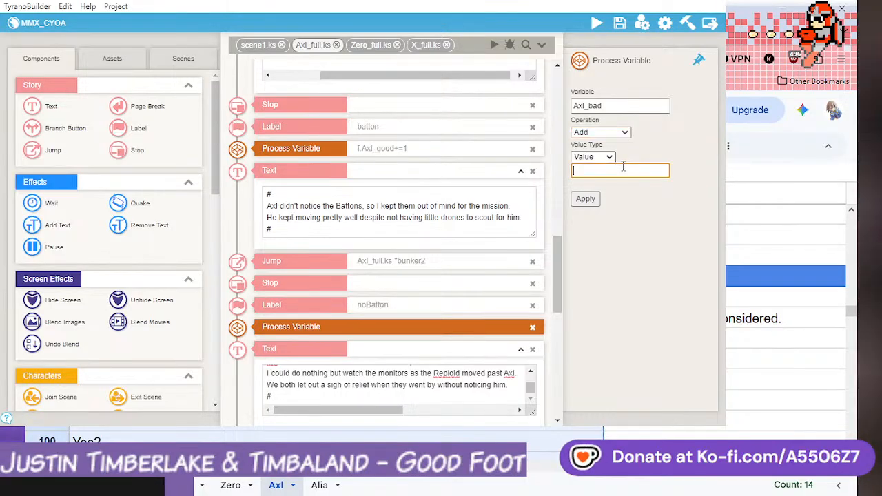
click(592, 199)
- Check the text of the noBatton branch and rename its label to the temporary name batt
click(433, 305)
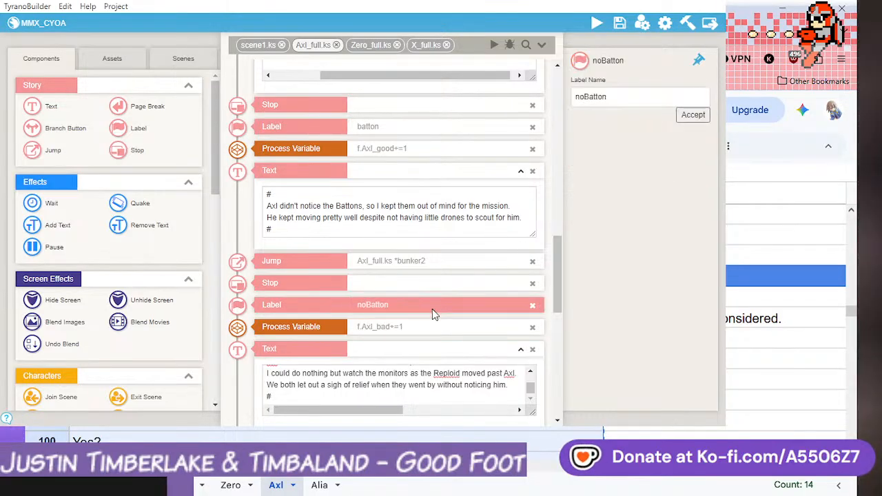
scroll(466, 381, up, 5)
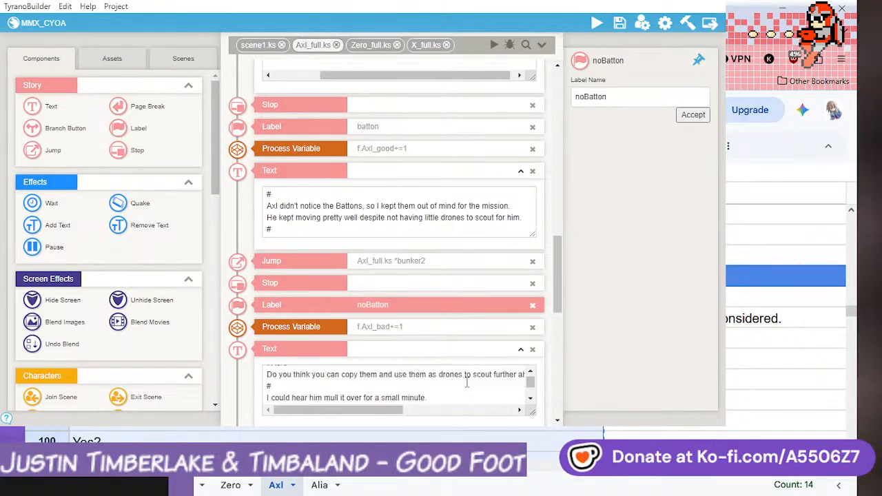
scroll(466, 381, down, 5)
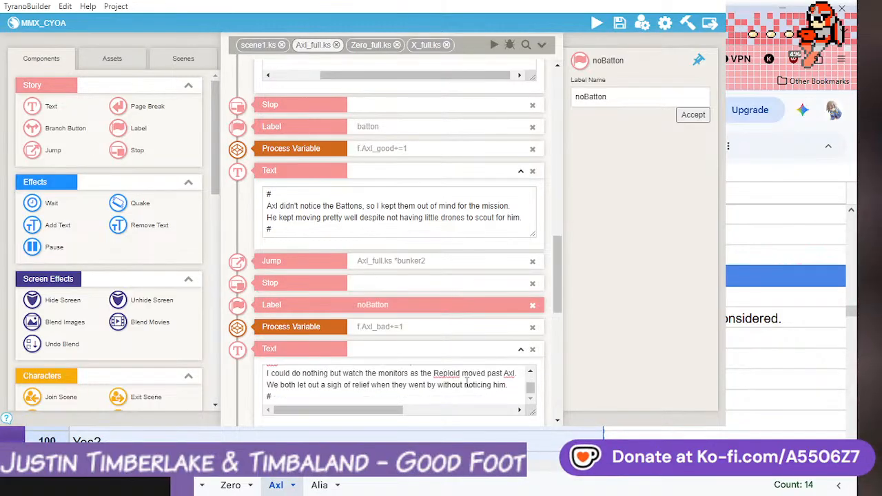
click(384, 128)
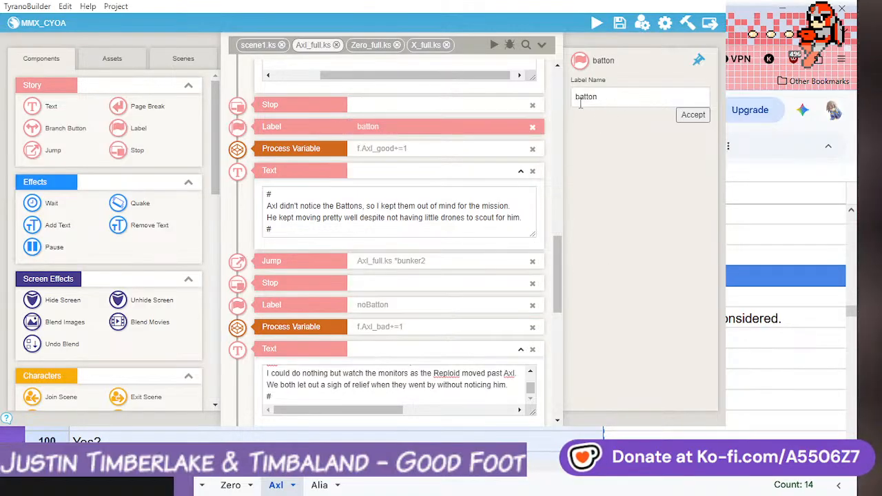
click(426, 311)
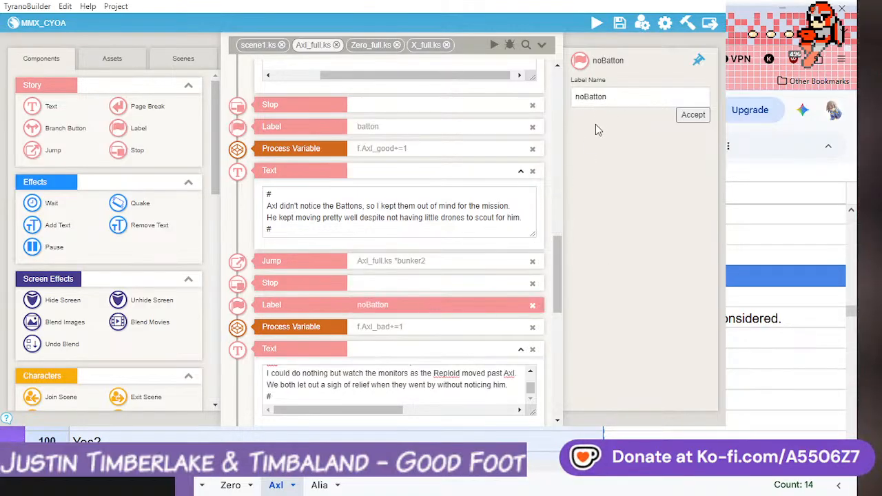
double_click(610, 97)
text(B)
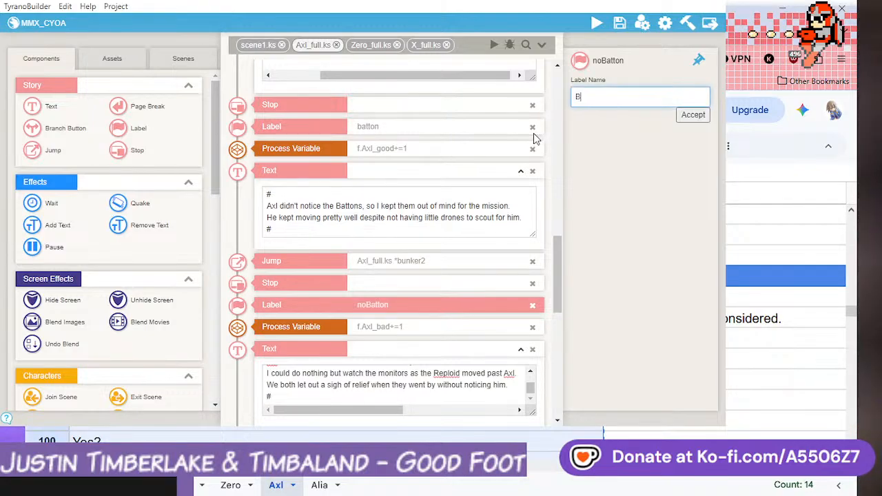
text(att)
key(BackSpace)
key(BackSpace)
key(BackSpace)
key(BackSpace)
text(batt)
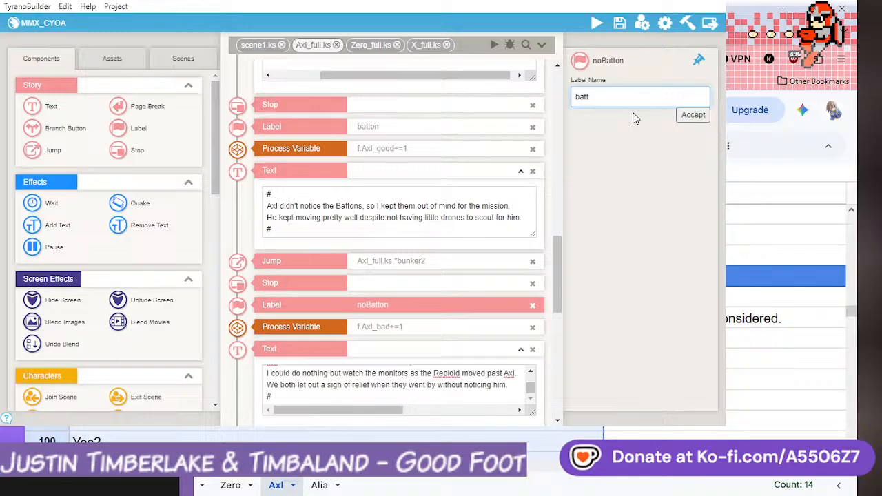
click(686, 119)
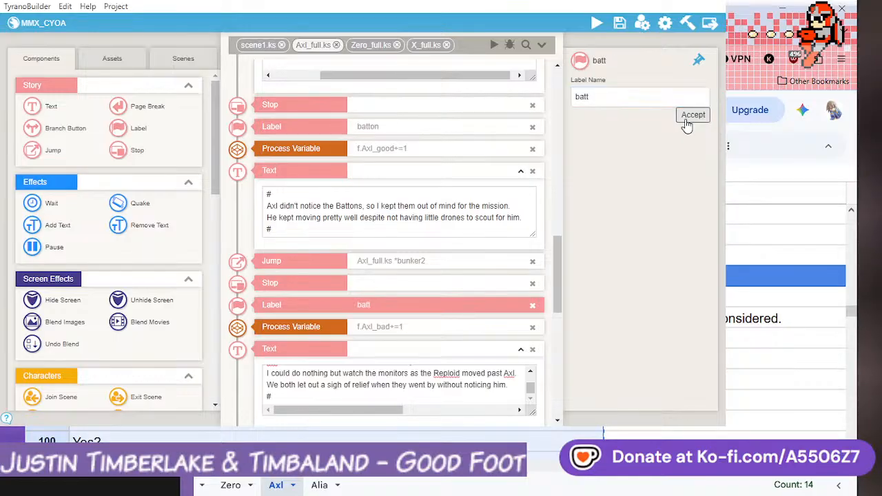
- Rename the batton label above the "Axl didn't notice the Battons" text to noBatton
click(413, 128)
click(576, 98)
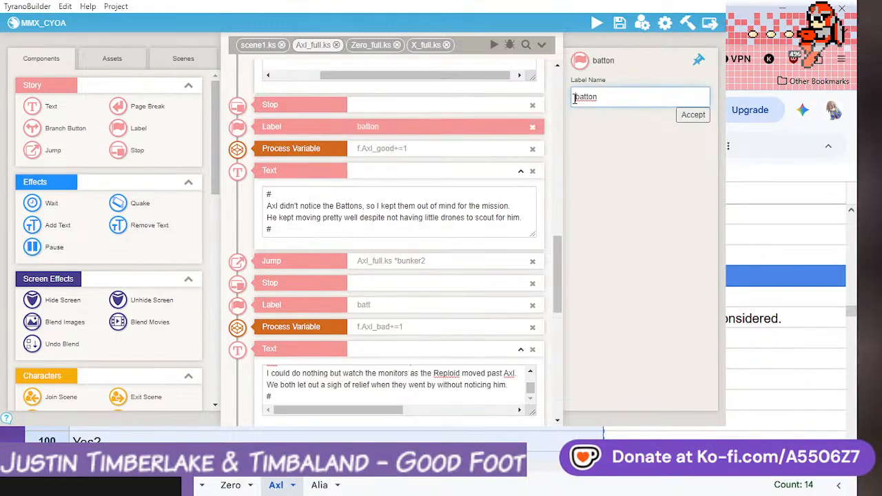
text(no)
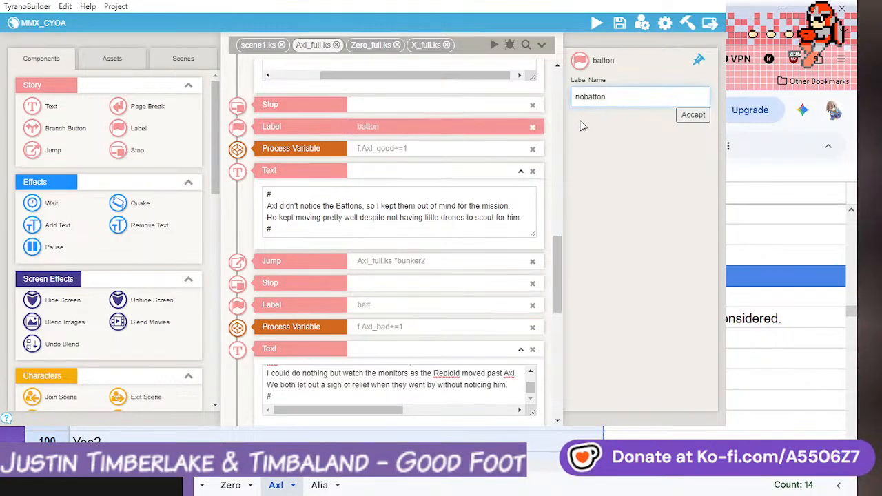
key(Delete)
text(B)
click(697, 116)
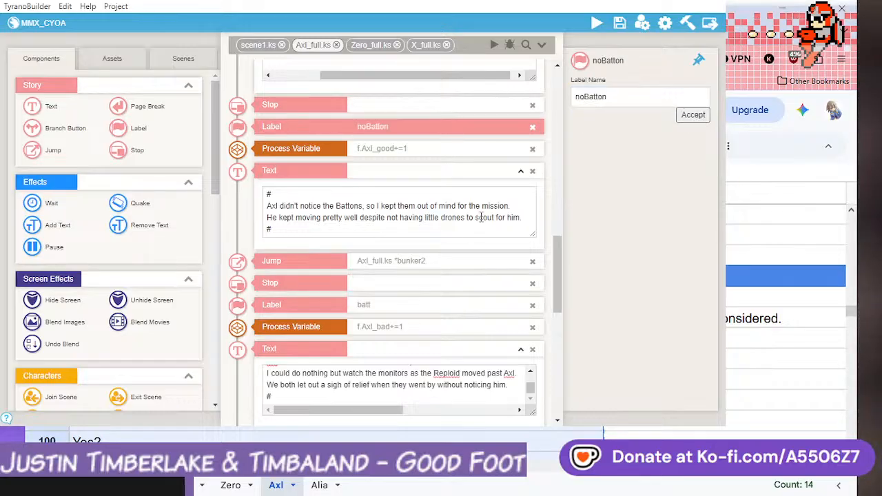
- Rename the batt label to batton
click(411, 310)
click(610, 102)
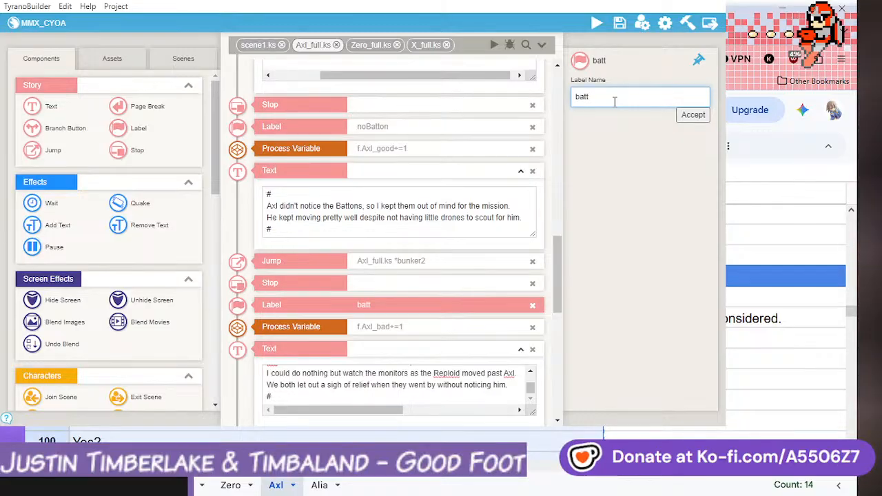
text(on)
click(691, 115)
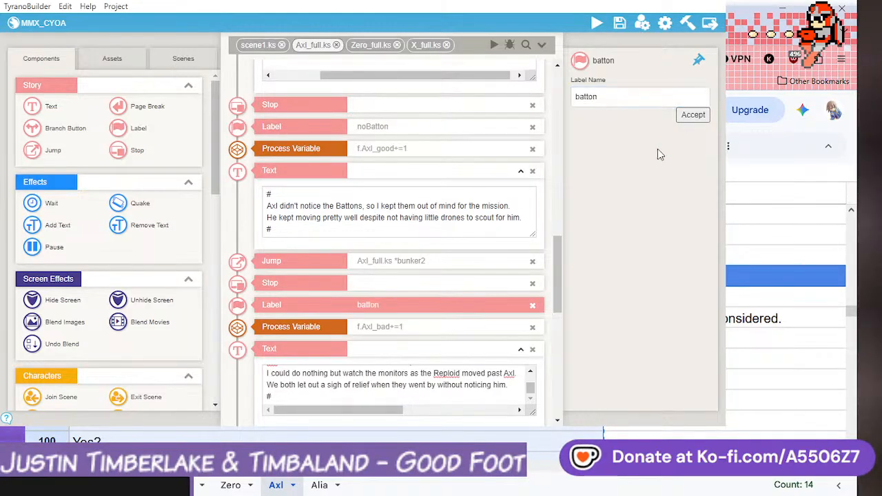
- Preview the scene from the Battons choice TyranoScript, play the dialogue through the bunker's biometric scan line, and close the preview
drag(558, 260, 568, 242)
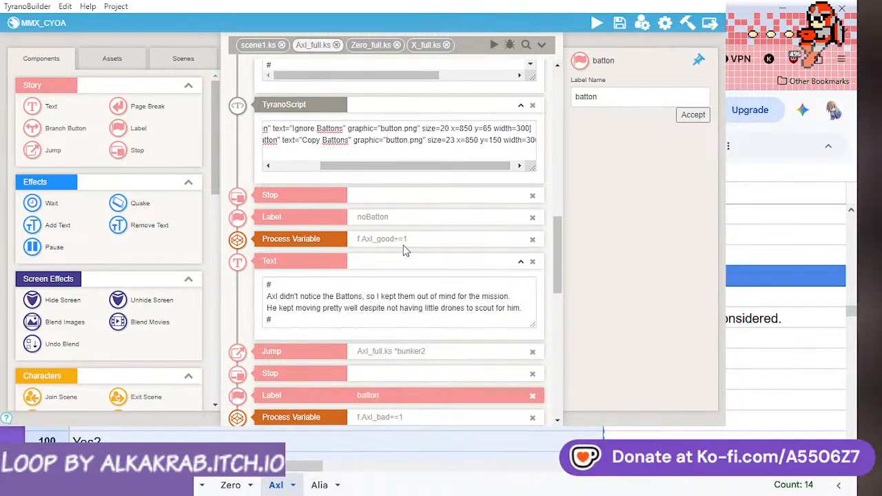
mouse_move(565, 244)
mouse_down()
mouse_move(555, 129)
mouse_move(562, 238)
mouse_up()
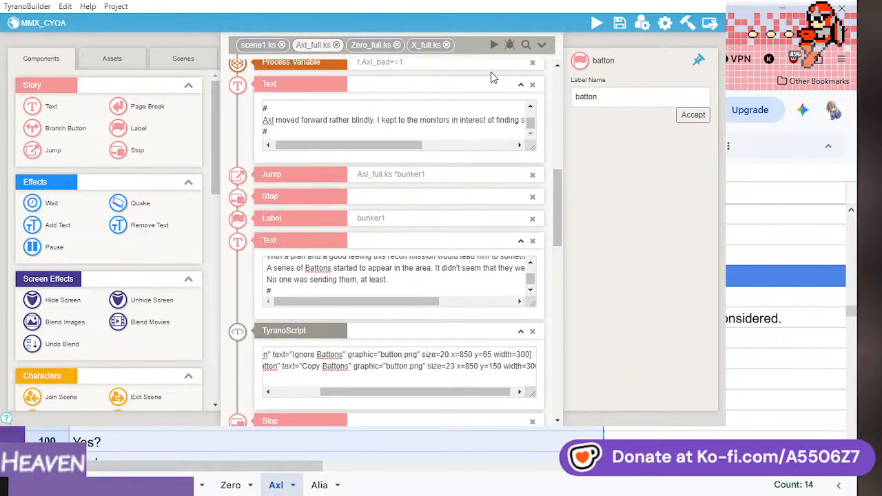
scroll(406, 256, down, 1)
click(407, 325)
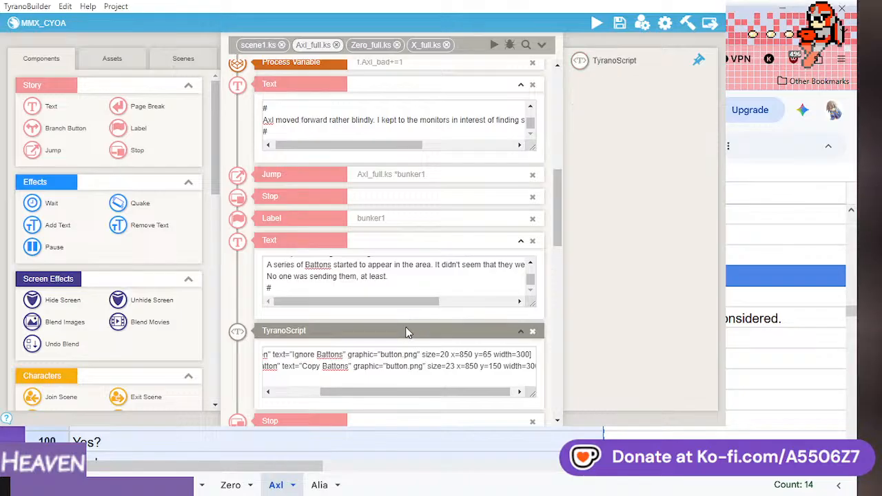
right_click(406, 328)
click(440, 401)
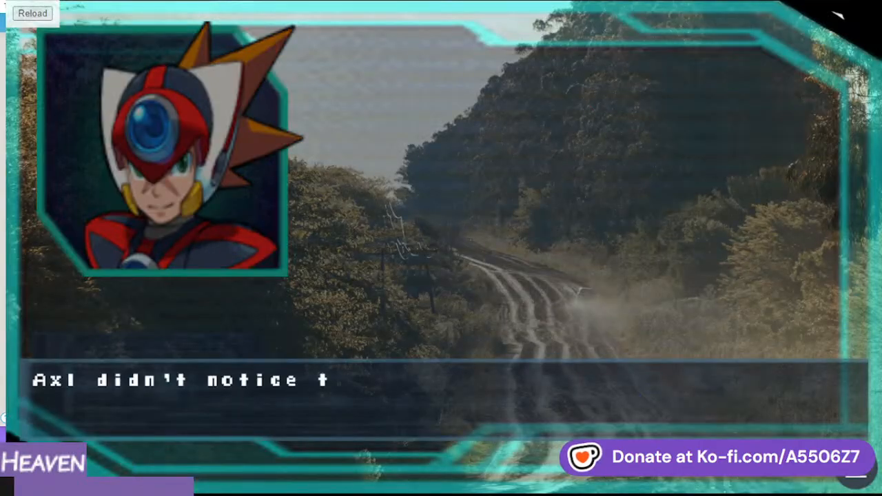
key(Return)
key(Return)
key(Return)
key(Return)
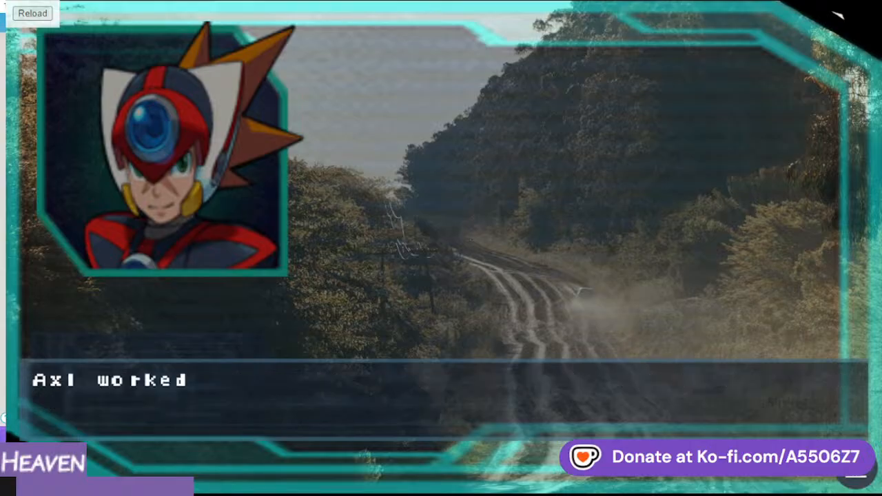
key(Return)
key(Return)
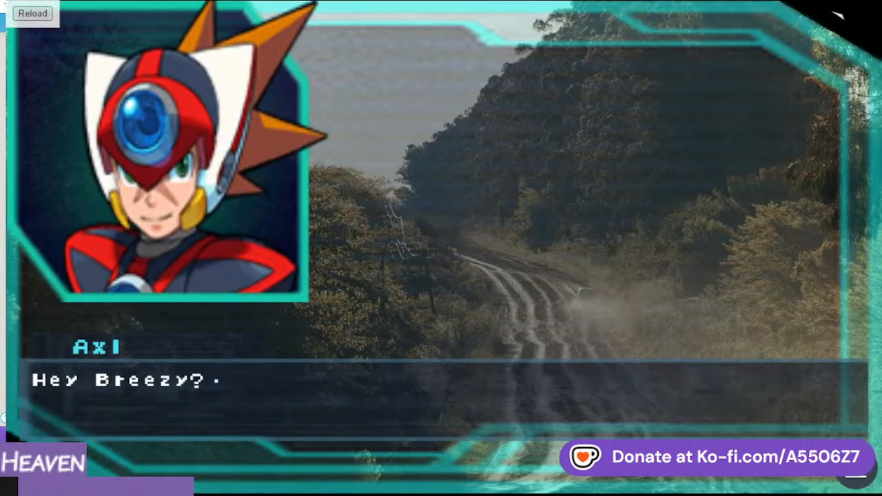
key(Return)
key(Return)
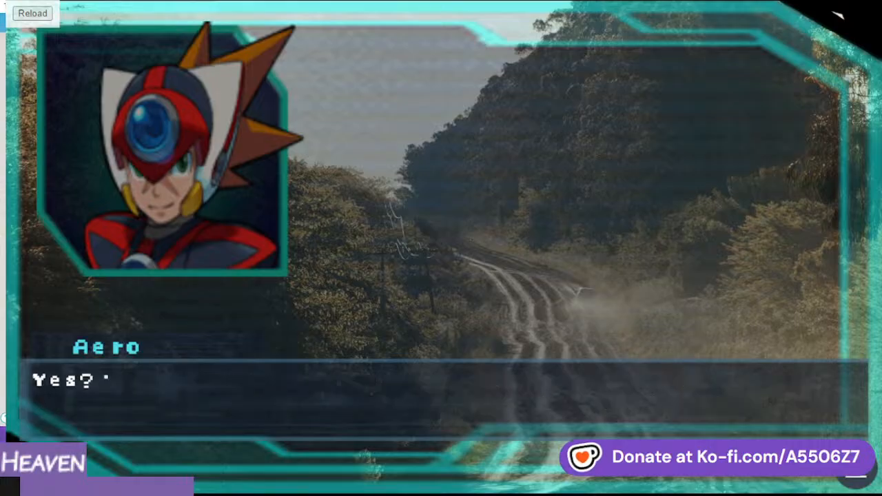
key(Return)
key(Return)
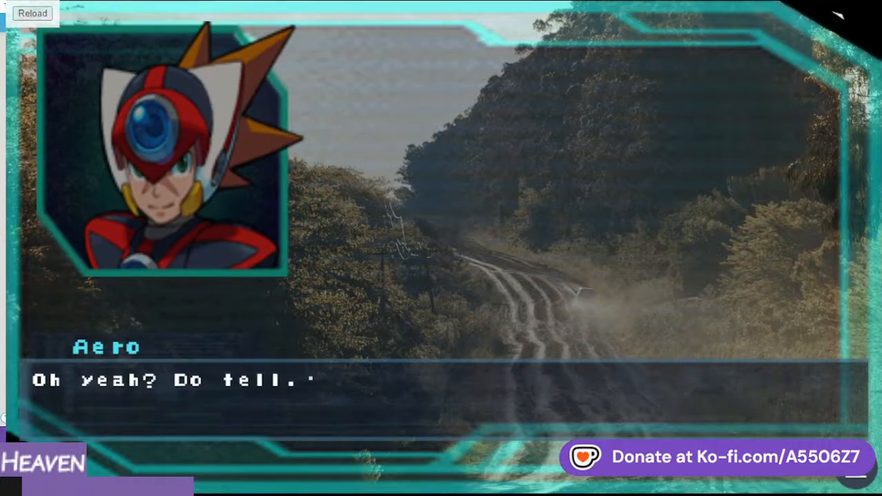
key(Return)
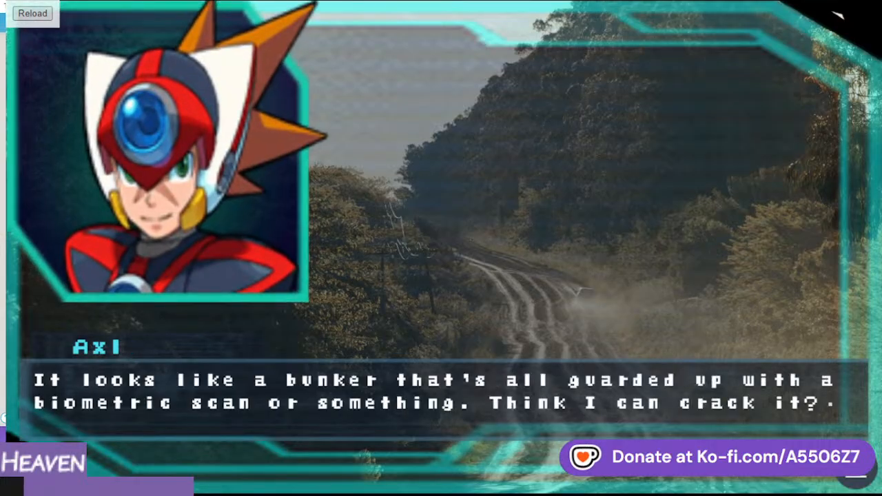
key(Return)
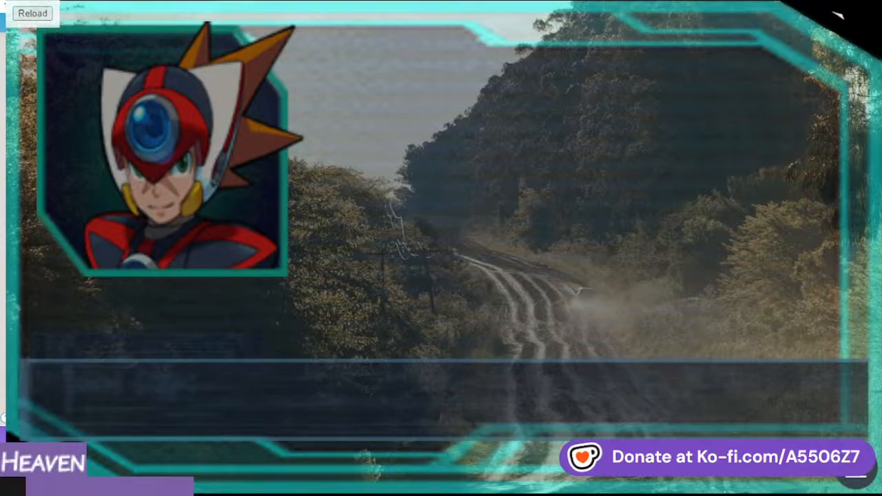
key(alt+F4)
- Preview the Battons choice buttons again and close the preview without picking an option
drag(558, 217, 564, 244)
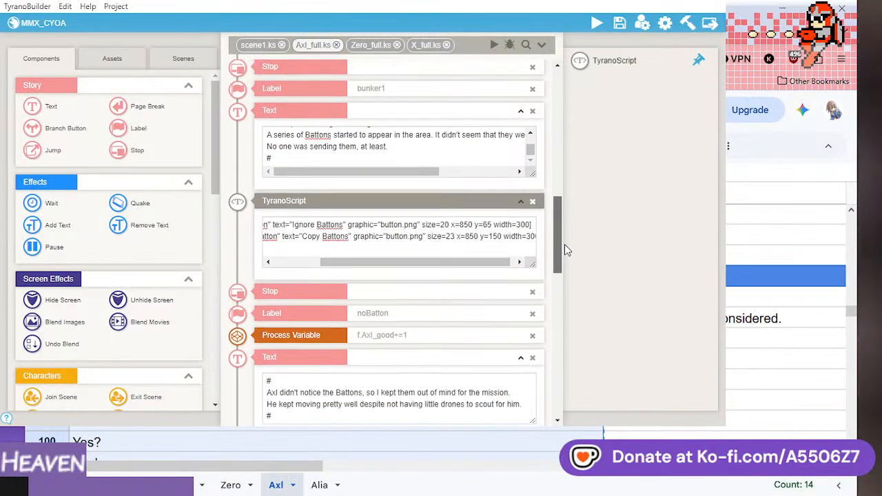
right_click(444, 200)
click(481, 275)
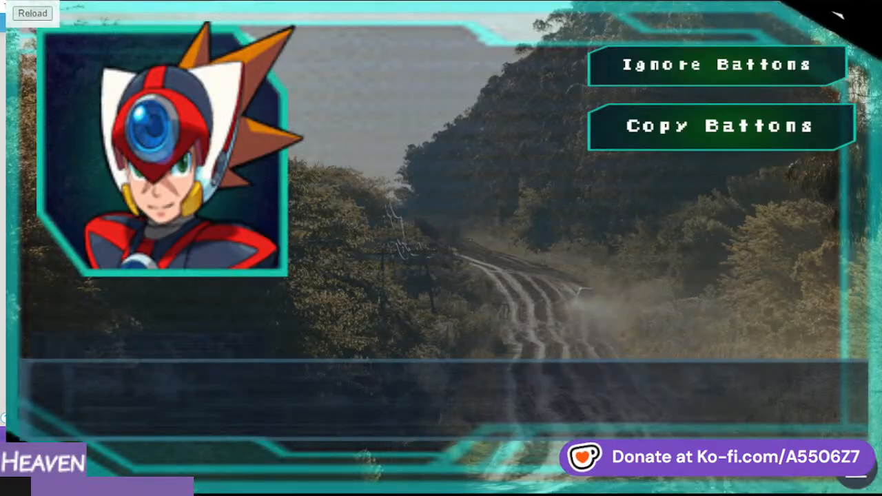
key(alt+F4)
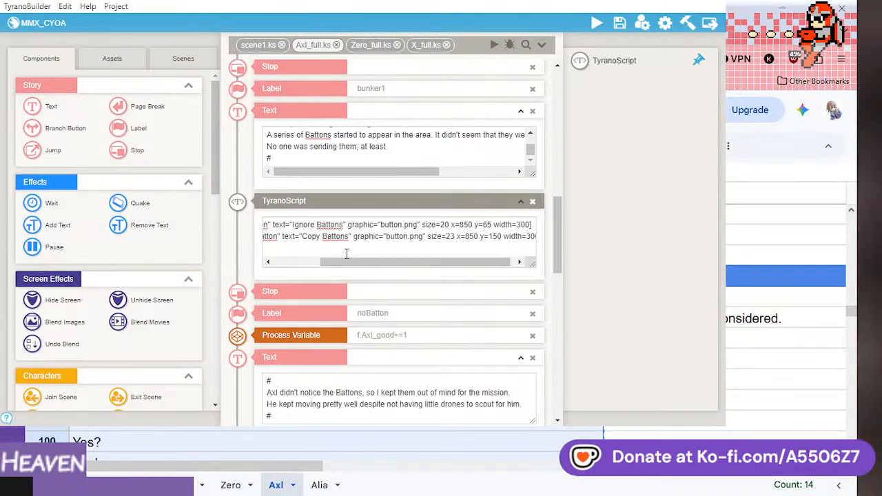
- Check the Battons button targets against the noBatton label, preview the choice by picking an option, and close the preview
click(331, 254)
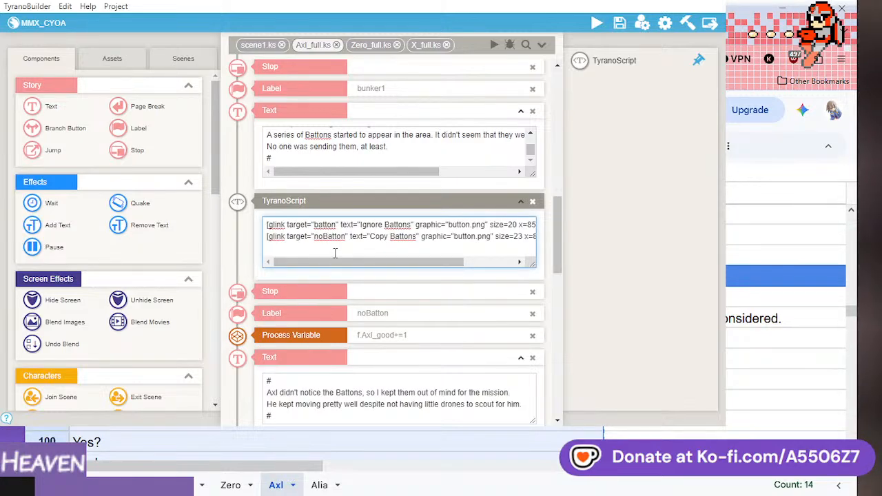
click(396, 314)
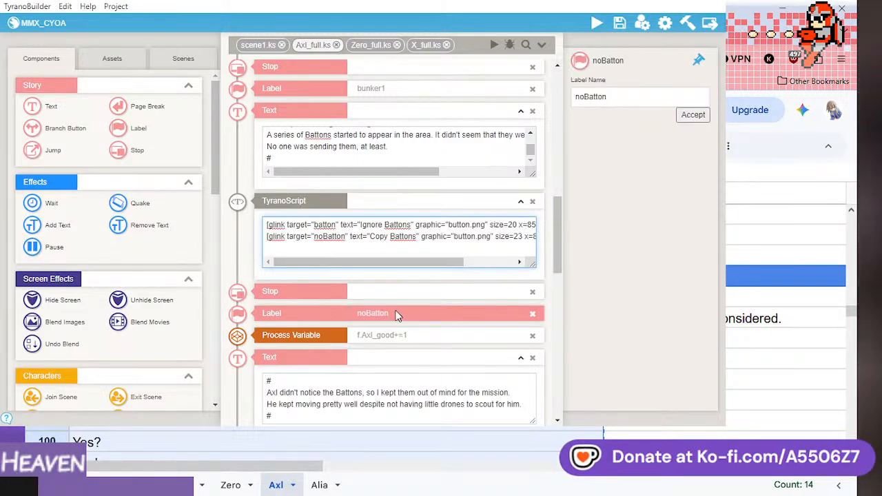
right_click(414, 203)
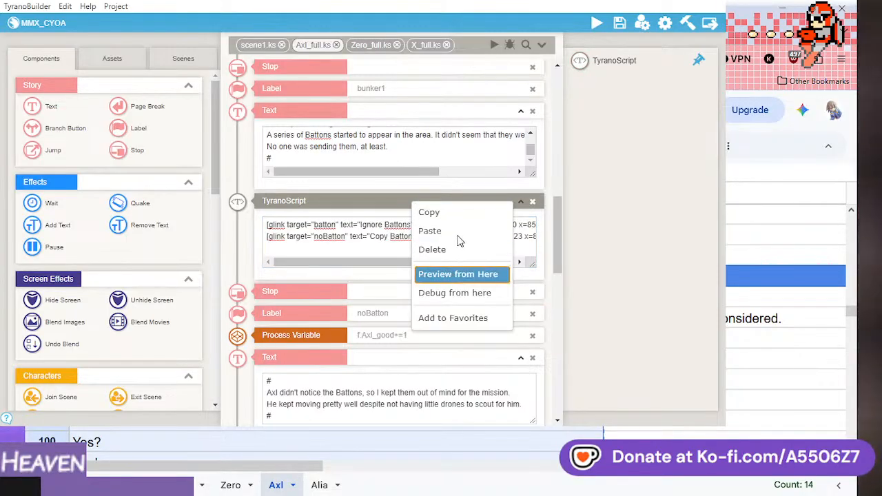
click(457, 275)
click(721, 126)
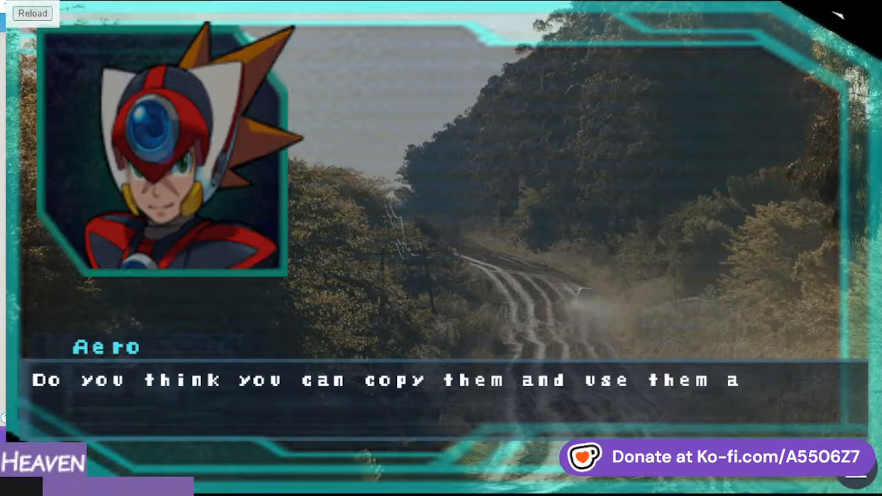
click(835, 11)
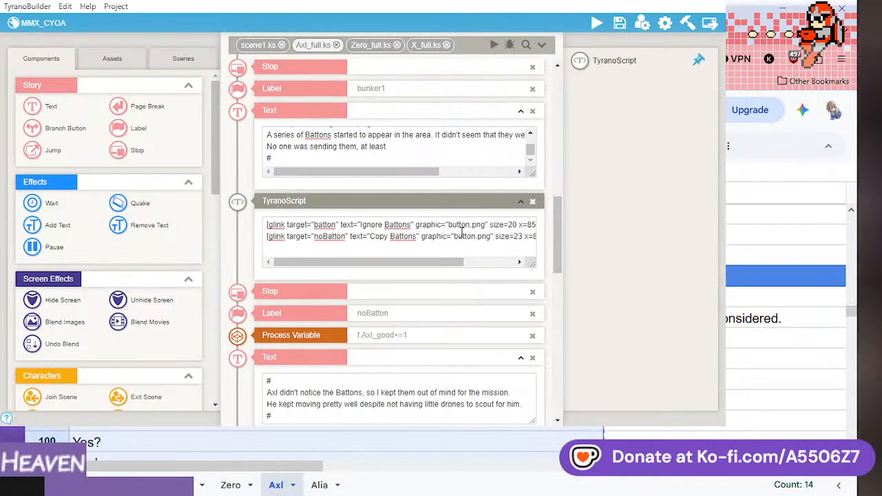
- Change the text of the button targeting batton to Copy Battons in the TyranoScript
click(405, 266)
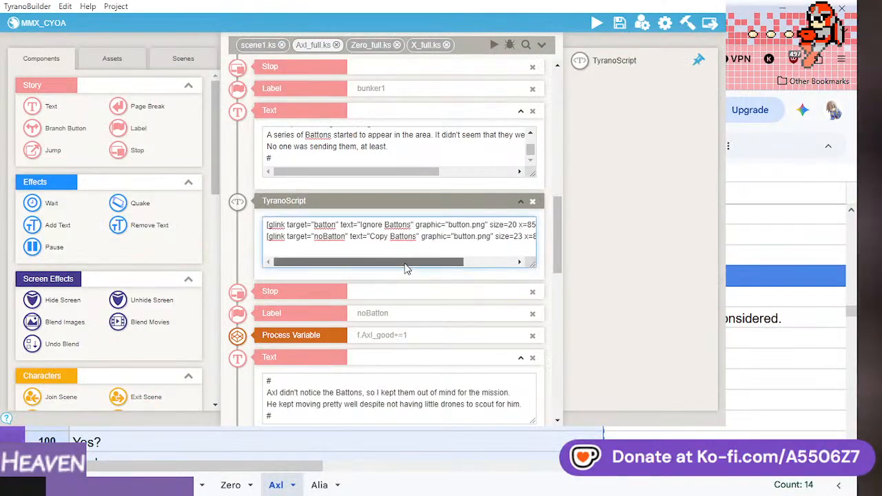
click(383, 224)
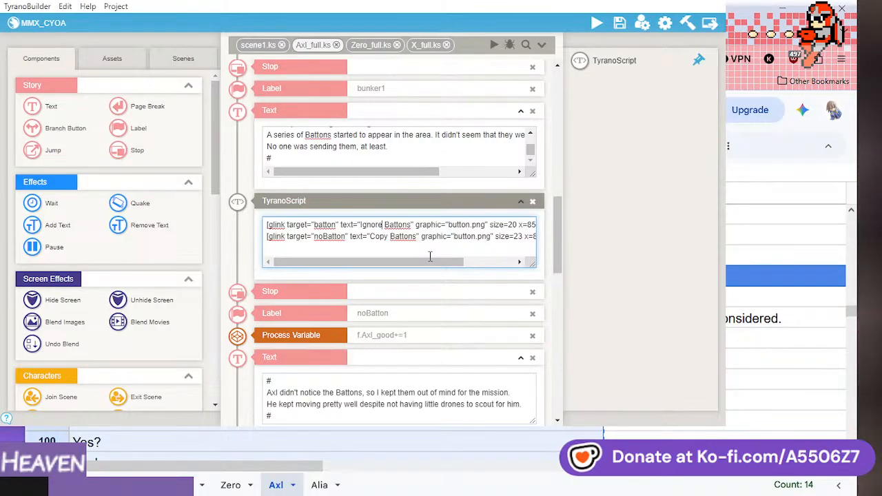
key(BackSpace)
key(BackSpace)
key(BackSpace)
key(BackSpace)
key(BackSpace)
key(BackSpace)
text(Cop)
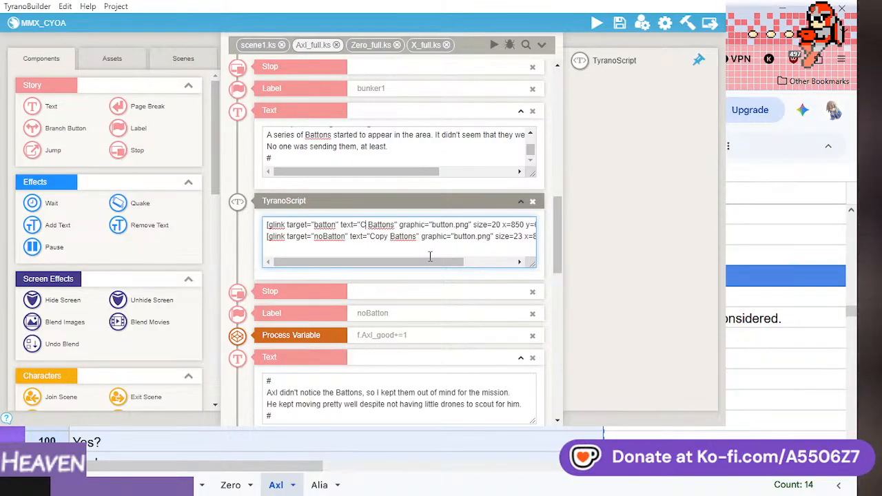
text(y)
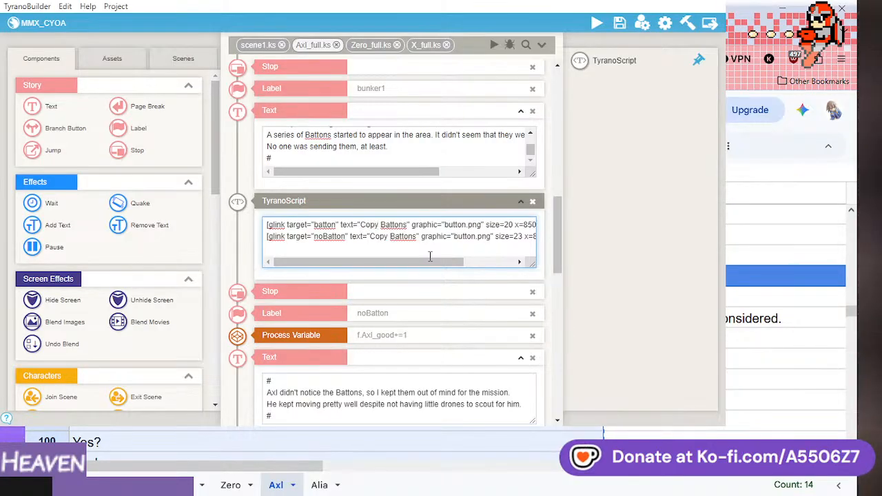
- Relabel the noBatton button as Ignore Battons with size 20, set the batton button's size to 23, and save the project
key(Down)
key(Right)
key(Right)
key(BackSpace)
key(BackSpace)
key(BackSpace)
key(BackSpace)
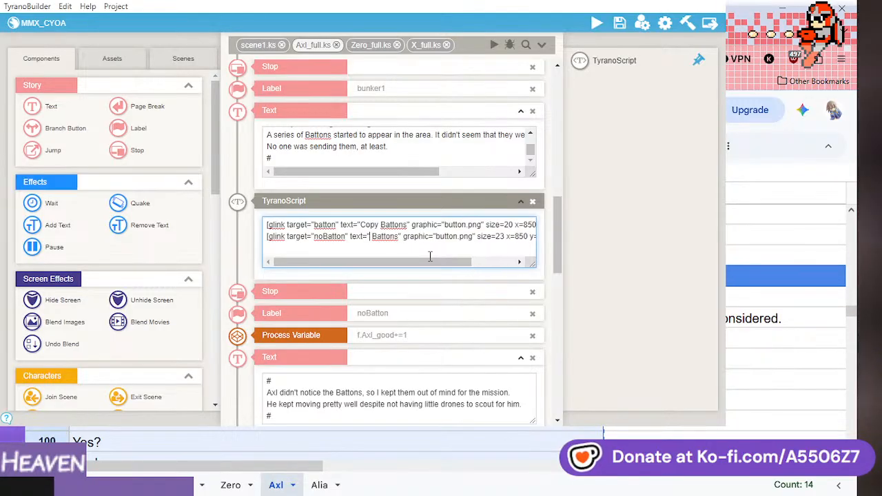
text(Ignore)
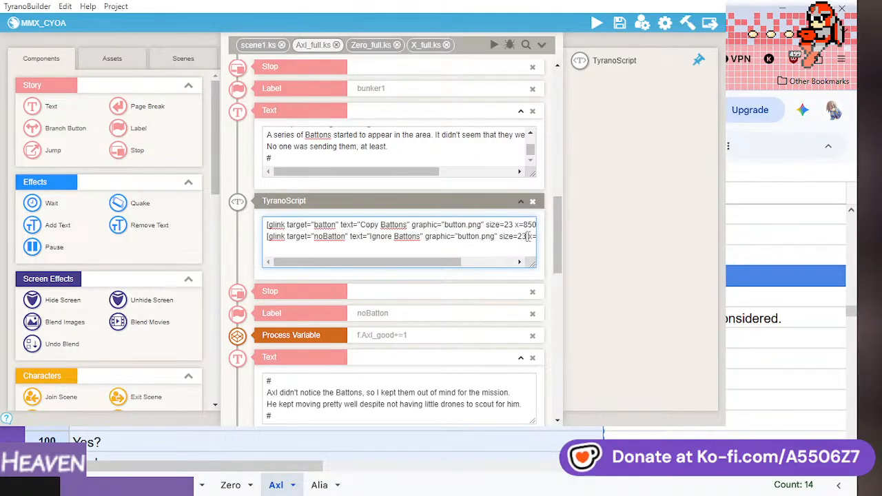
click(620, 23)
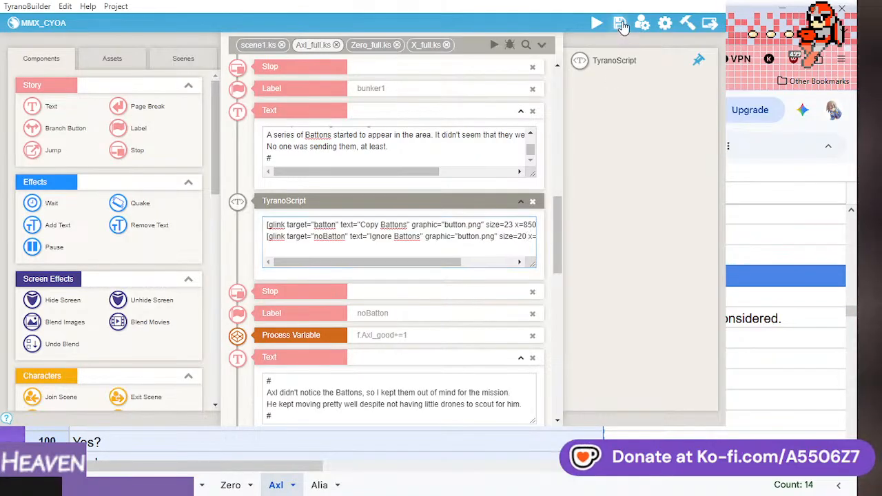
- Preview the scene from the Battons choice, play the batton branch through the bunker2 dialogue, and close the preview
right_click(406, 202)
click(451, 275)
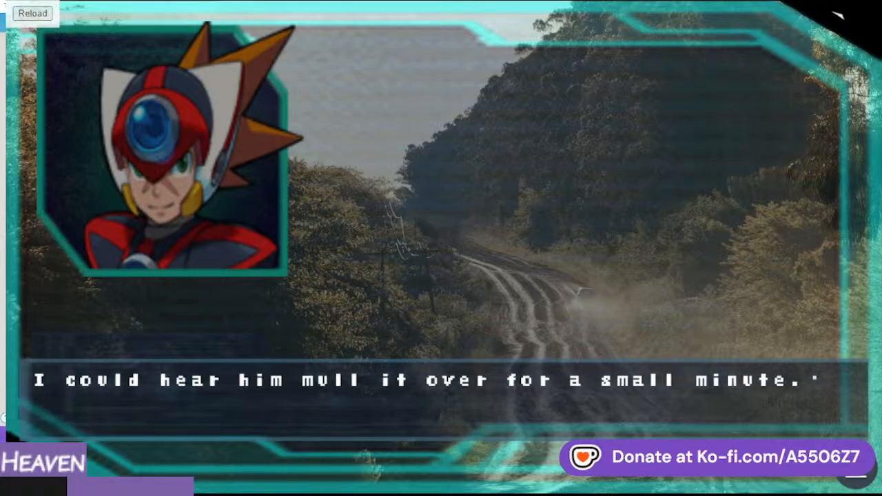
key(Return)
key(Return)
key(Return)
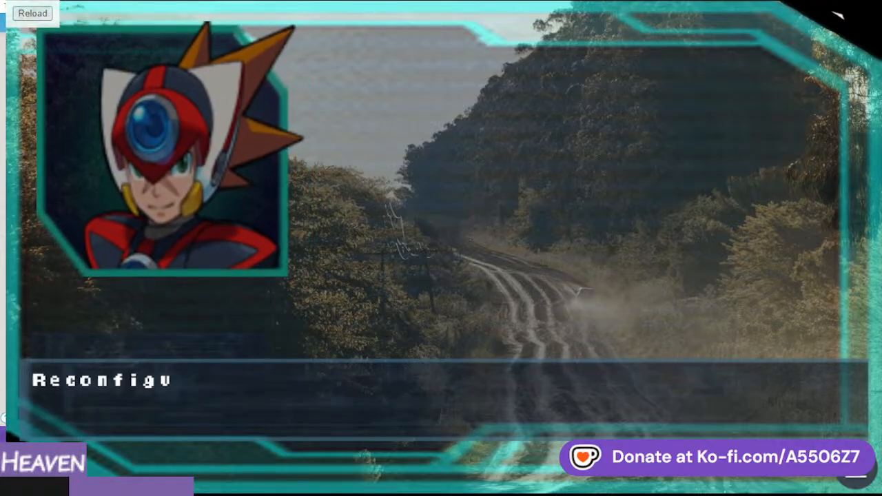
key(Return)
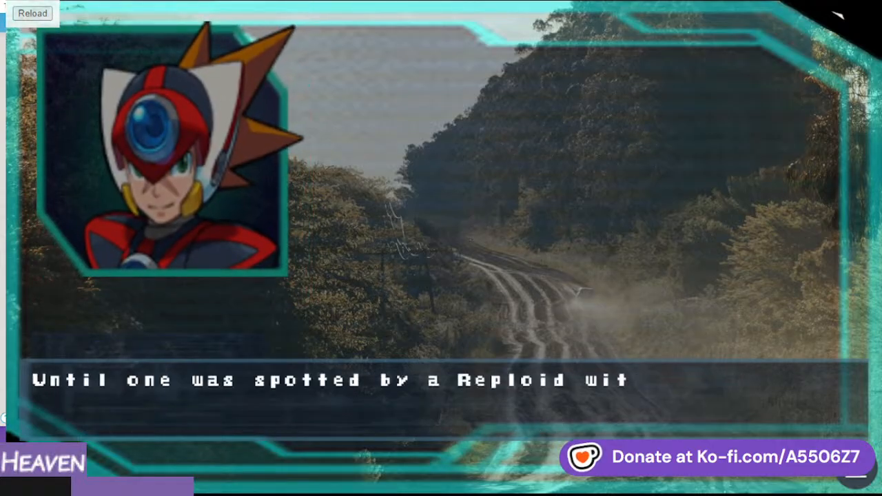
key(Return)
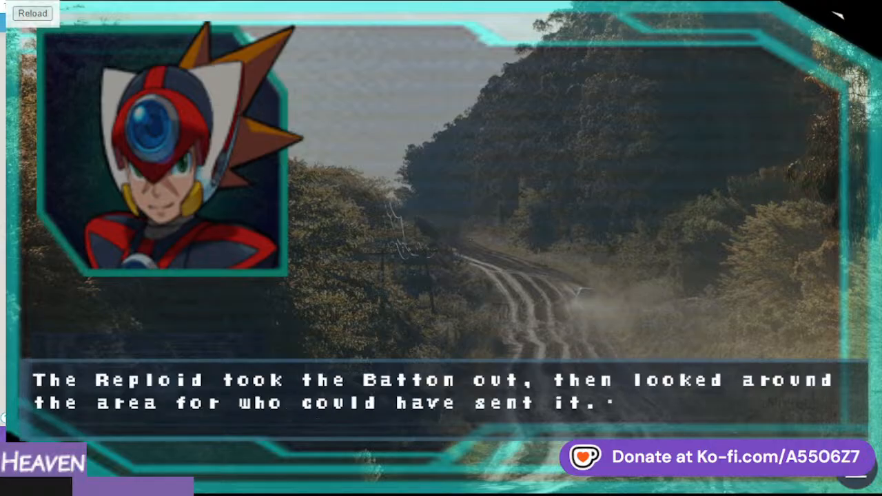
key(Return)
key(Return)
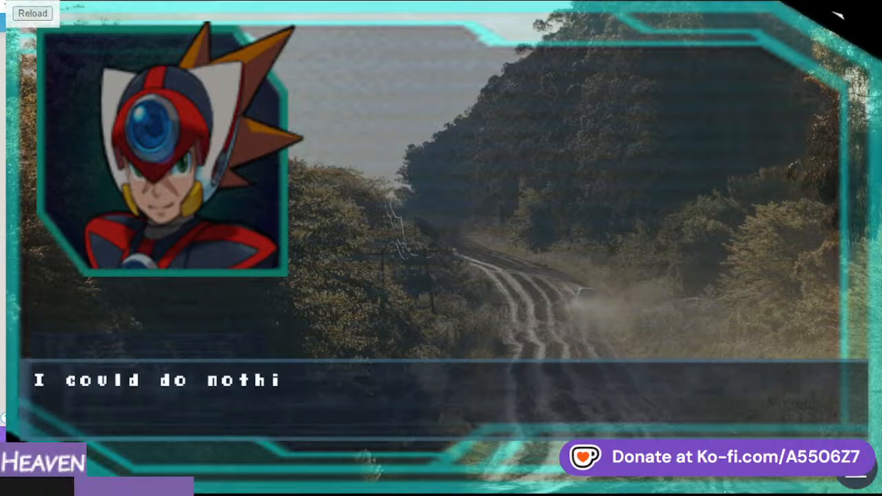
key(Return)
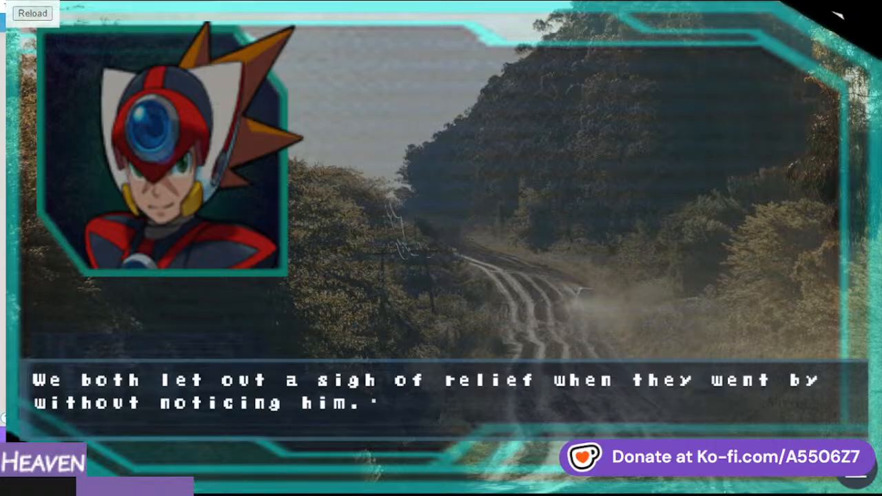
key(Return)
key(Return)
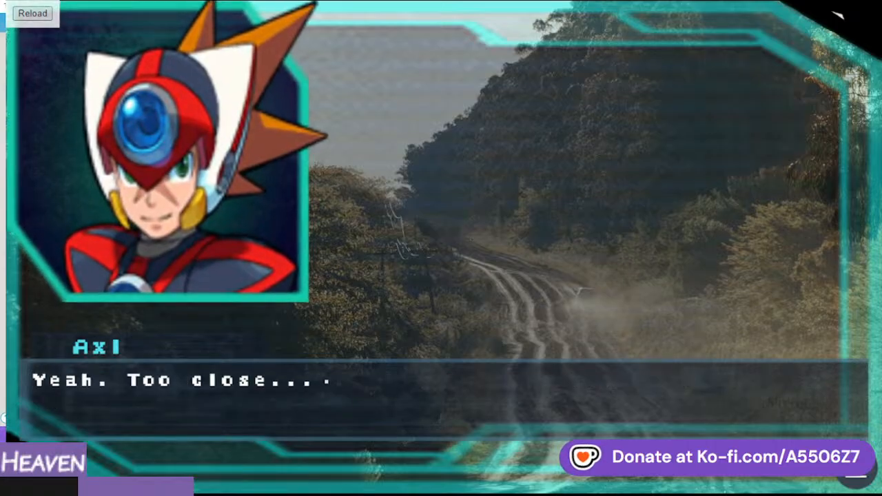
key(Return)
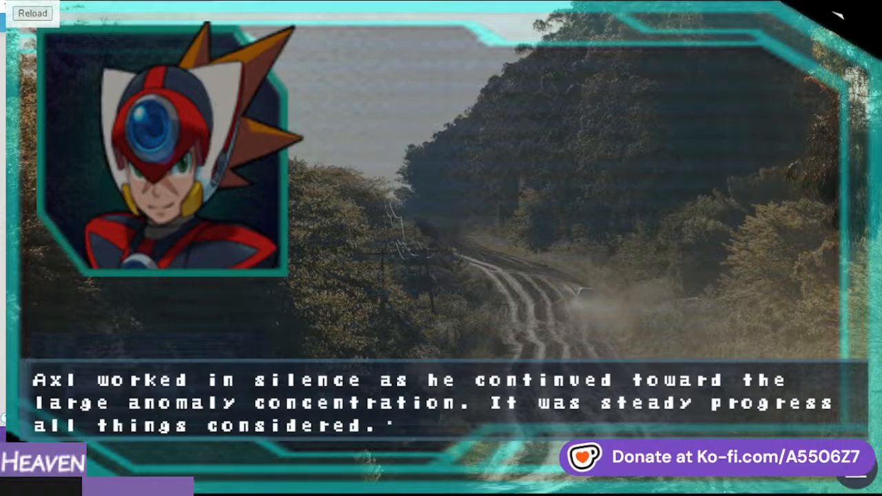
key(Return)
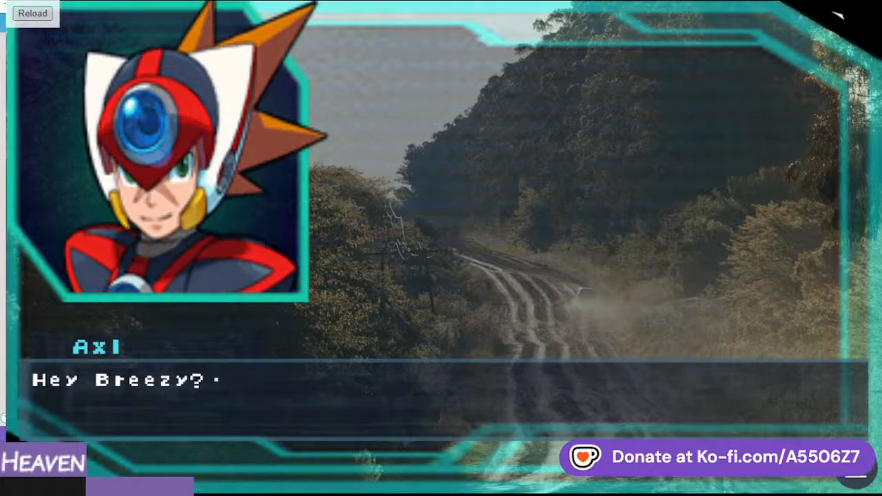
key(Return)
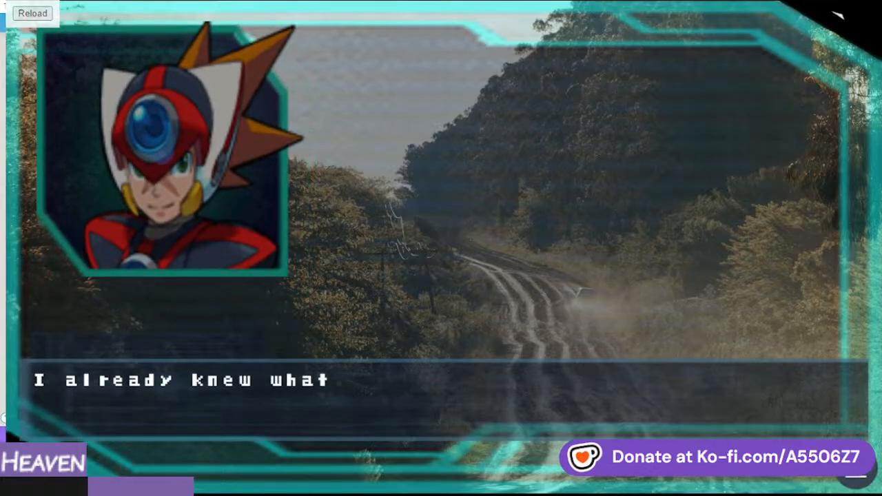
key(Return)
key(Return)
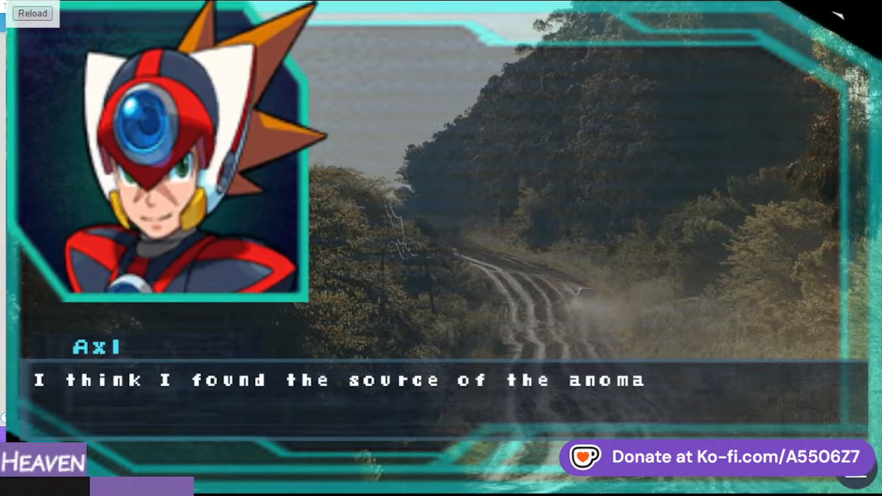
key(Return)
key(Return)
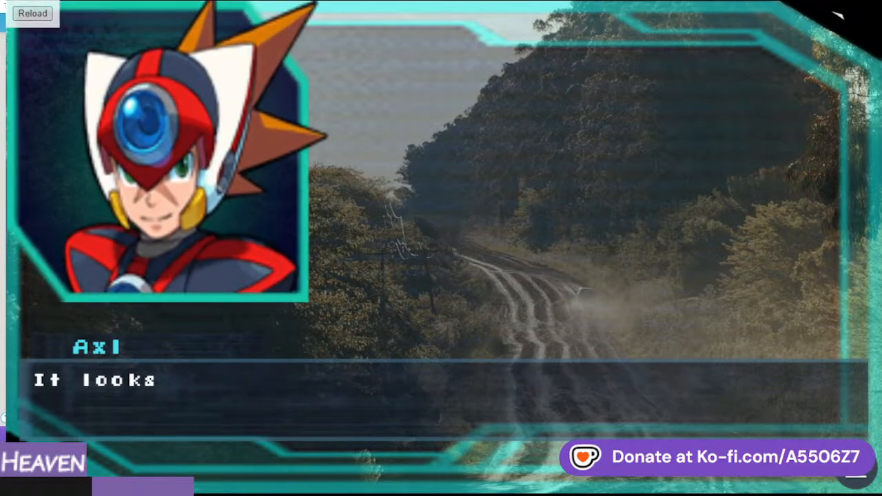
key(Return)
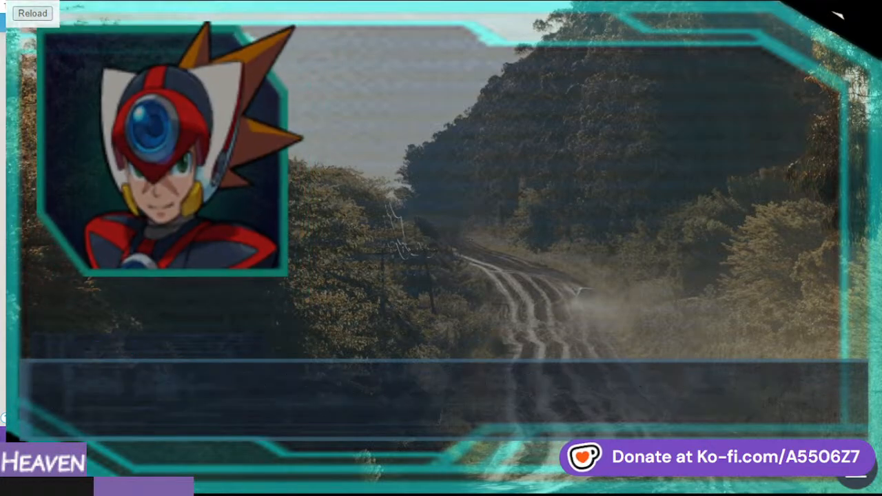
click(837, 14)
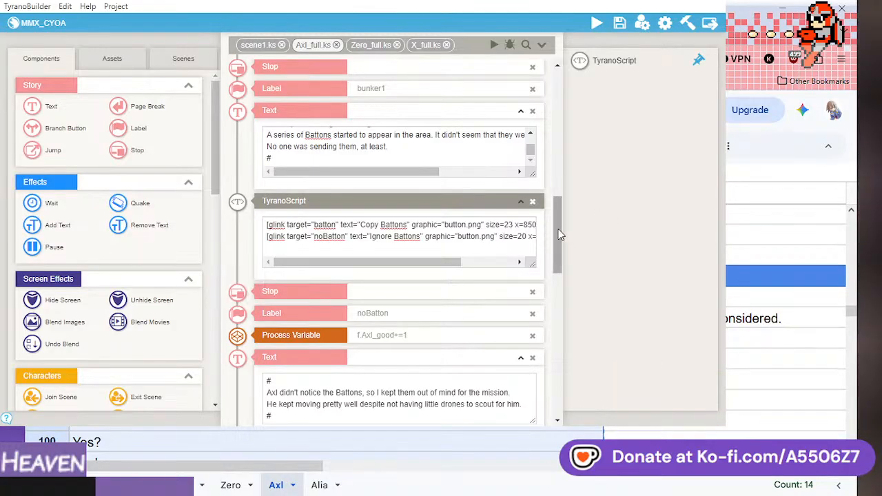
- Paste the copied TyranoScript with the MAME-Q and Metalls buttons below the bunker2 text
drag(558, 229, 559, 378)
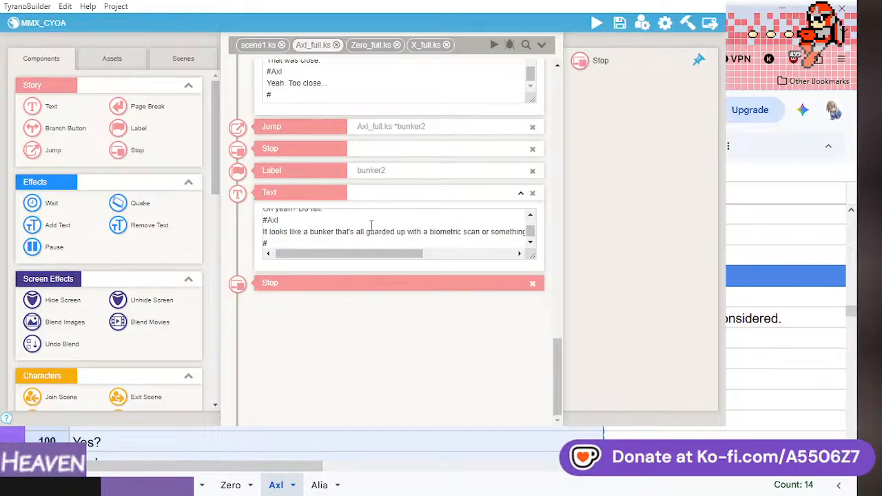
right_click(373, 196)
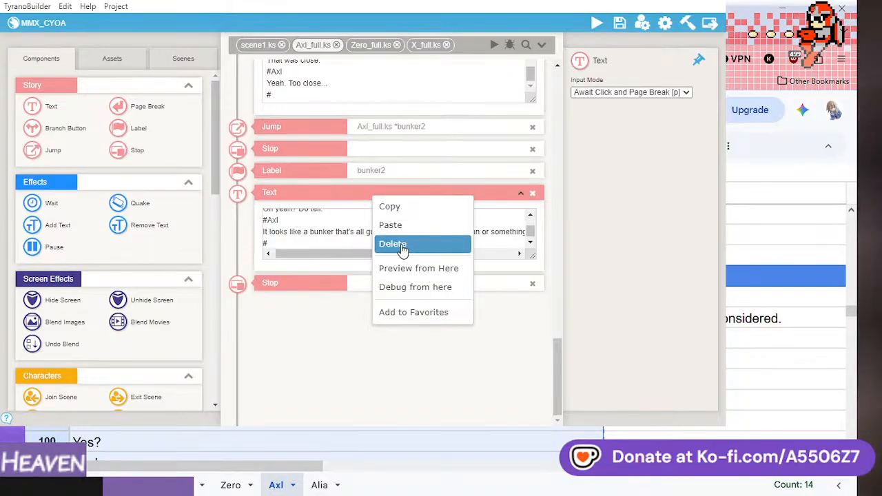
click(390, 225)
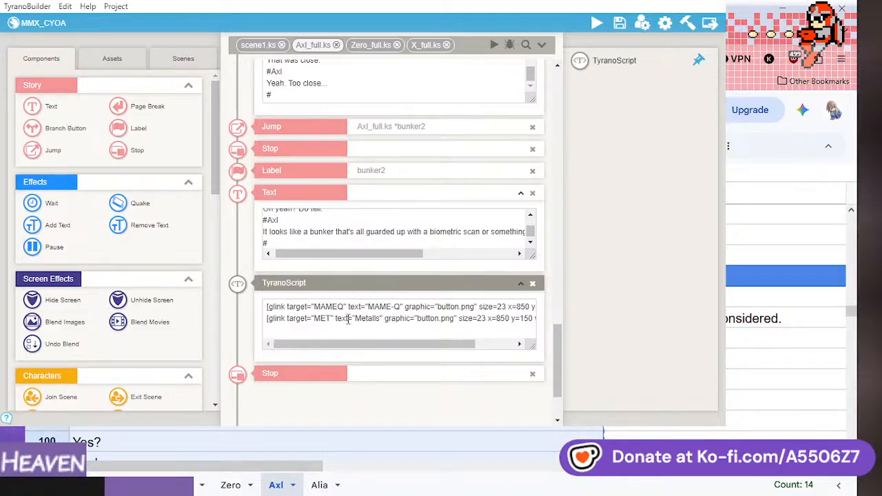
- Add a Label named camo after the final Stop component in Axl_full.ks
scroll(368, 381, down, 2)
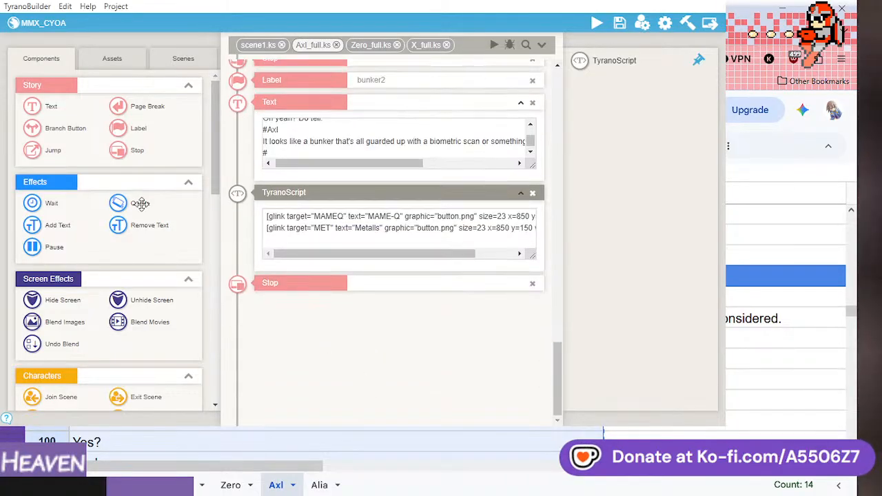
drag(131, 134, 306, 303)
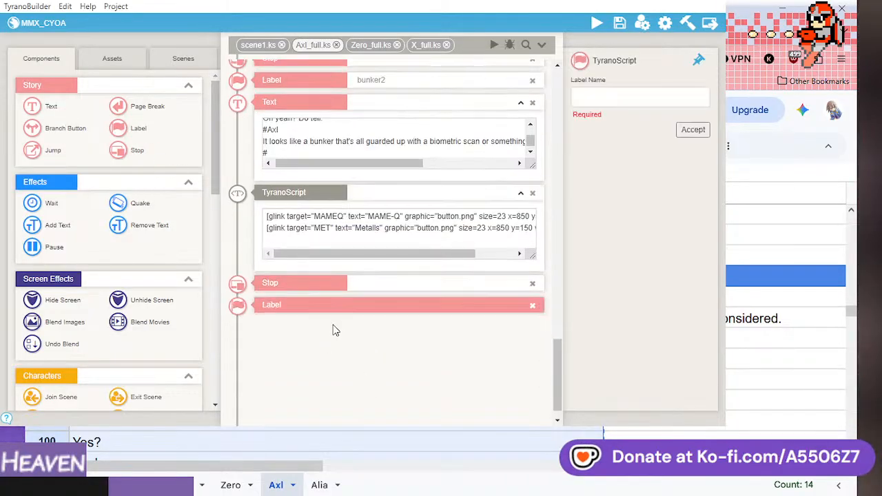
scroll(441, 445, down, 5)
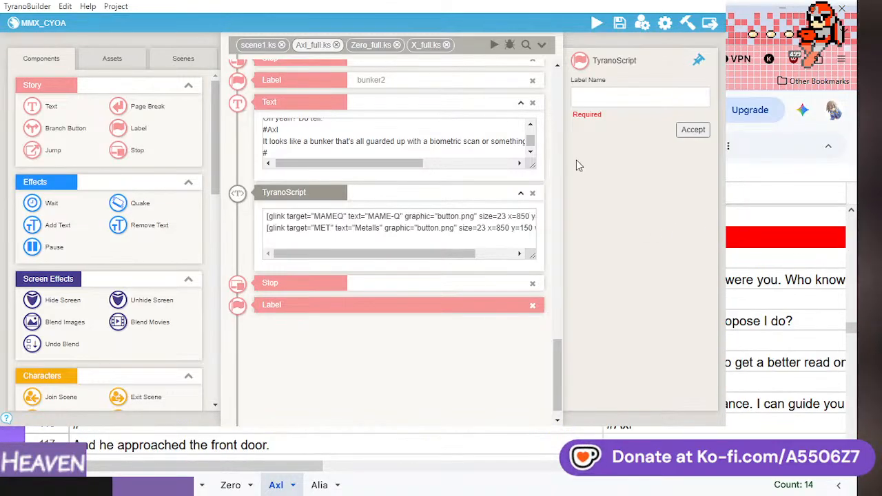
click(602, 97)
text(ca)
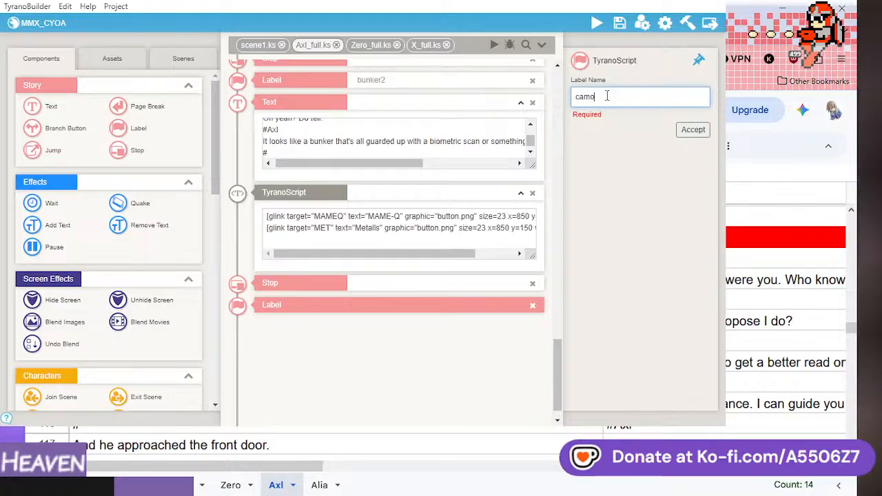
text(mo)
click(692, 129)
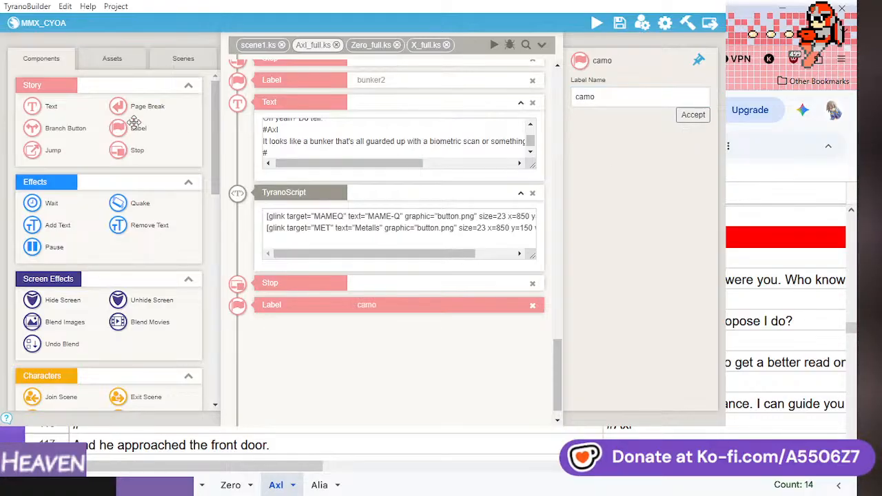
scroll(148, 272, down, 10)
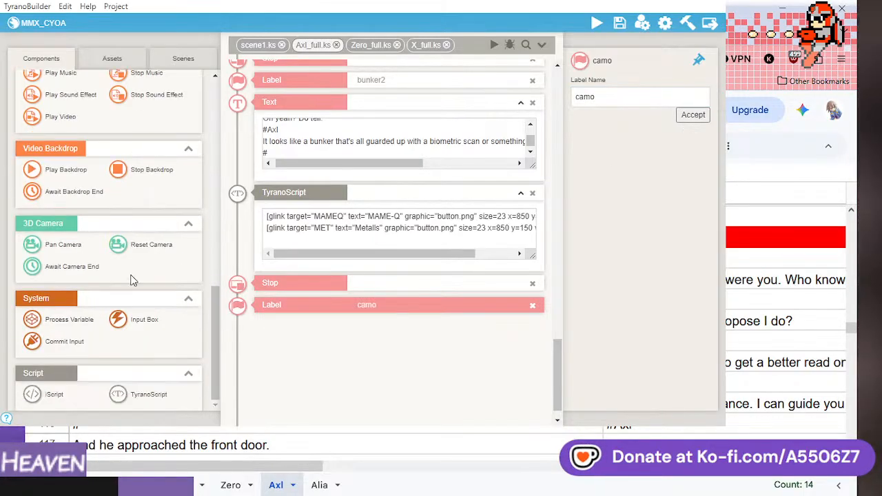
- Add Process Variable, Text, Jump and Stop components in that order below the camo label in Axl_full.ks
drag(111, 324, 390, 363)
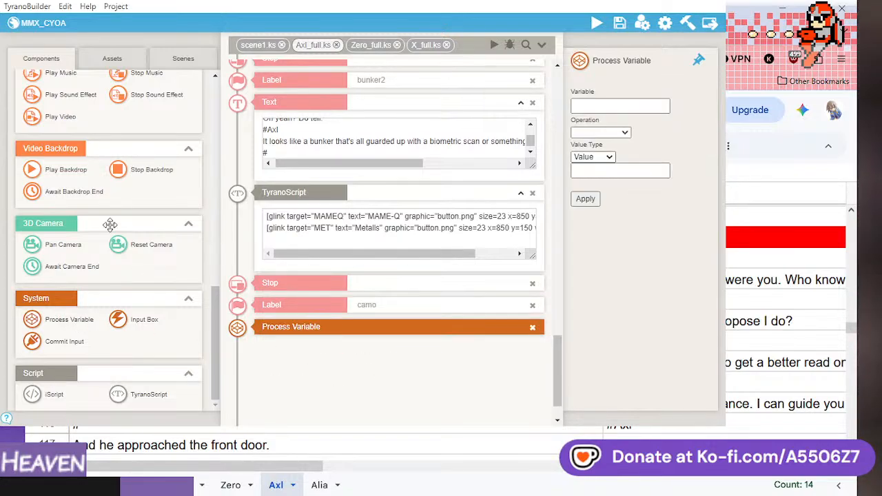
scroll(110, 224, up, 10)
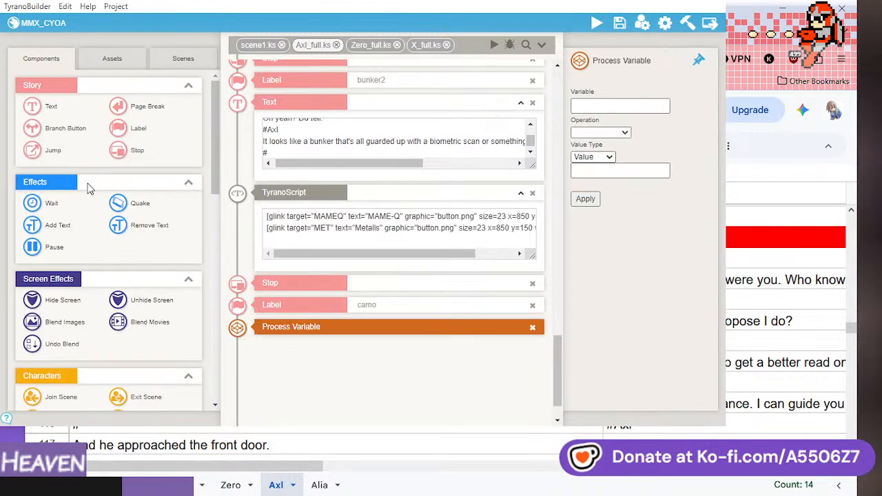
drag(78, 111, 371, 364)
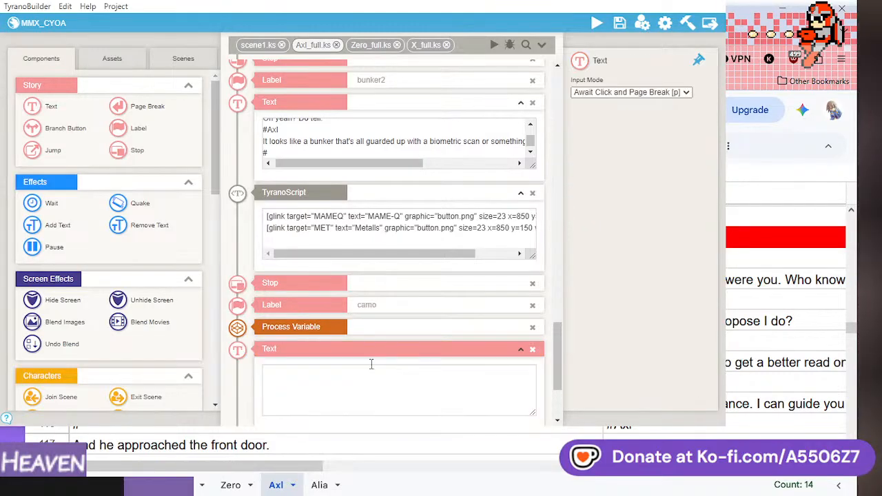
scroll(403, 342, down, 2)
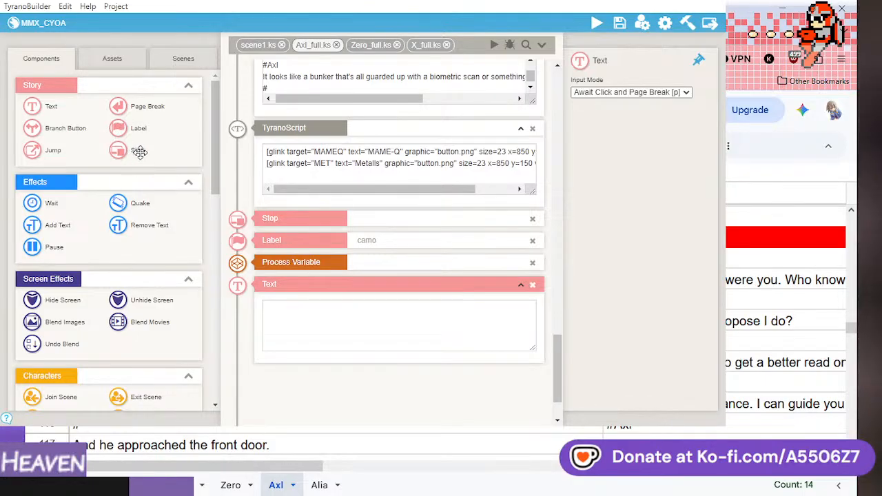
mouse_move(139, 114)
mouse_down()
mouse_move(345, 321)
mouse_move(222, 236)
mouse_move(149, 116)
mouse_move(142, 119)
mouse_up()
drag(80, 157, 392, 372)
- Add a Label named noCamo after the Stop component that ends the camo branch
drag(142, 142, 399, 319)
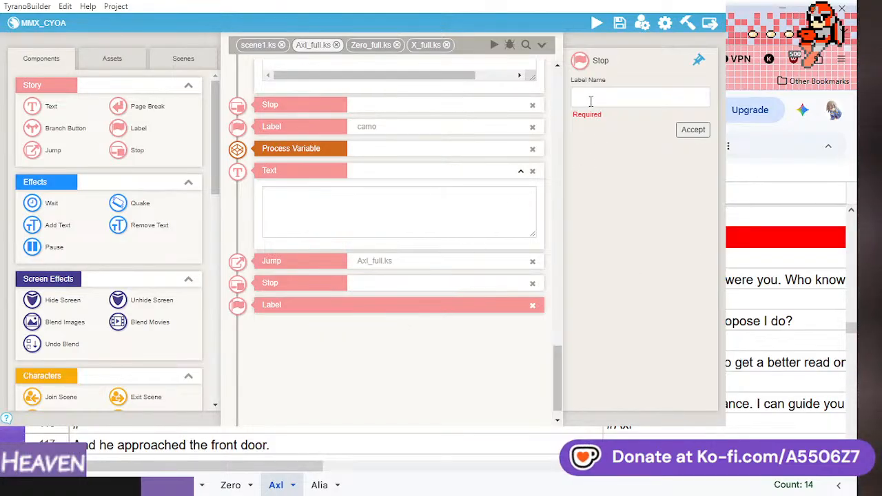
click(590, 101)
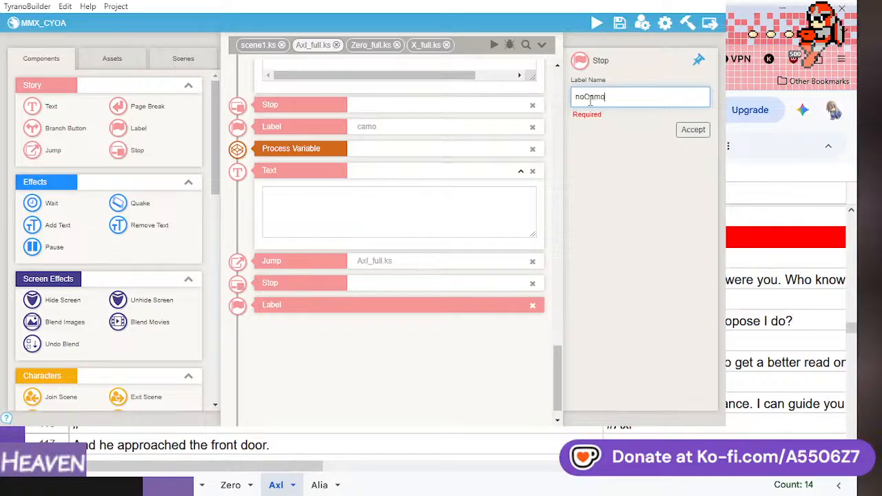
click(691, 129)
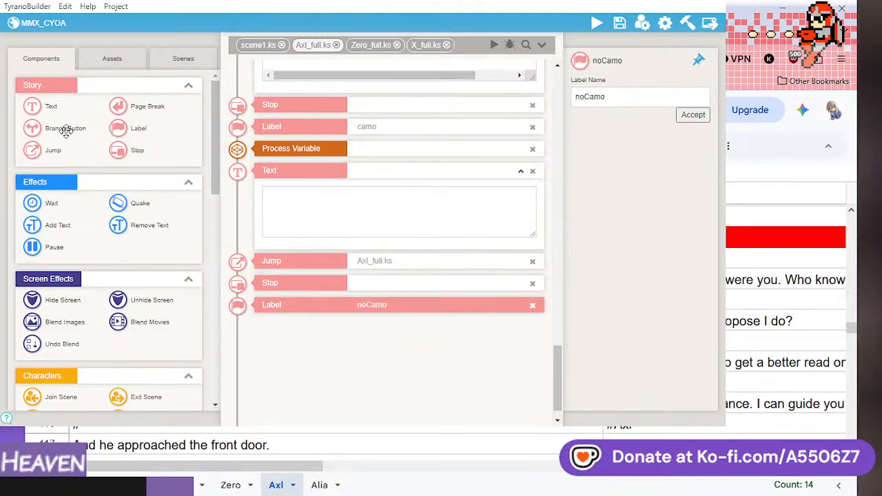
- Add Process Variable, Text, Jump and Stop components in that order below the noCamo label
scroll(65, 131, down, 10)
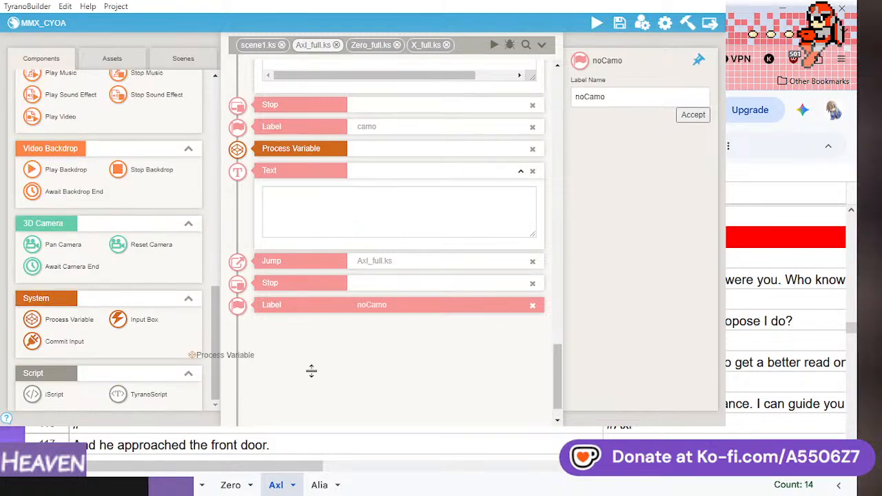
drag(312, 372, 312, 365)
scroll(69, 146, up, 10)
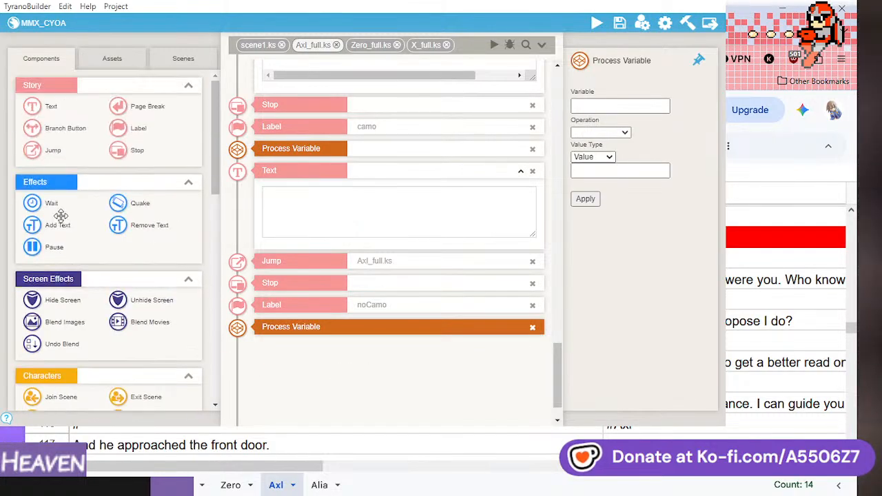
drag(52, 107, 427, 353)
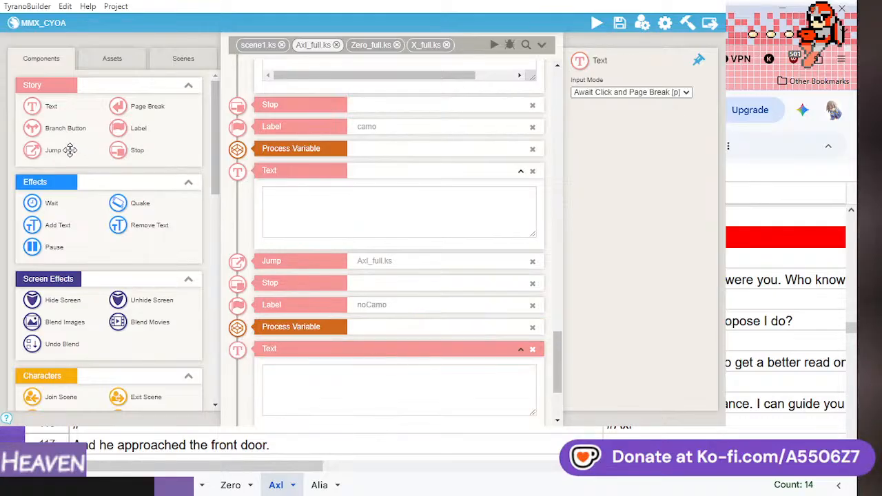
drag(70, 149, 421, 403)
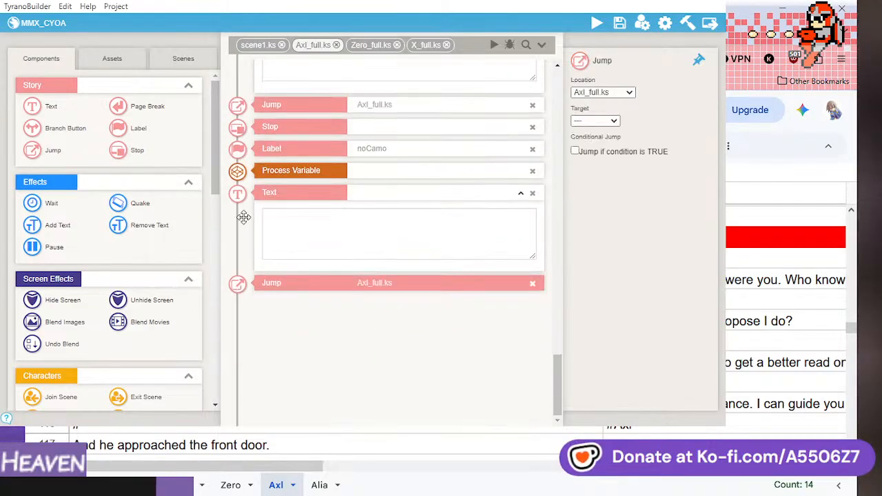
drag(368, 317, 377, 317)
- Retarget the two glink buttons in the bunker2 TyranoScript, the MAME-Q one to noCamo and the Metalls one to camo
scroll(397, 317, up, 8)
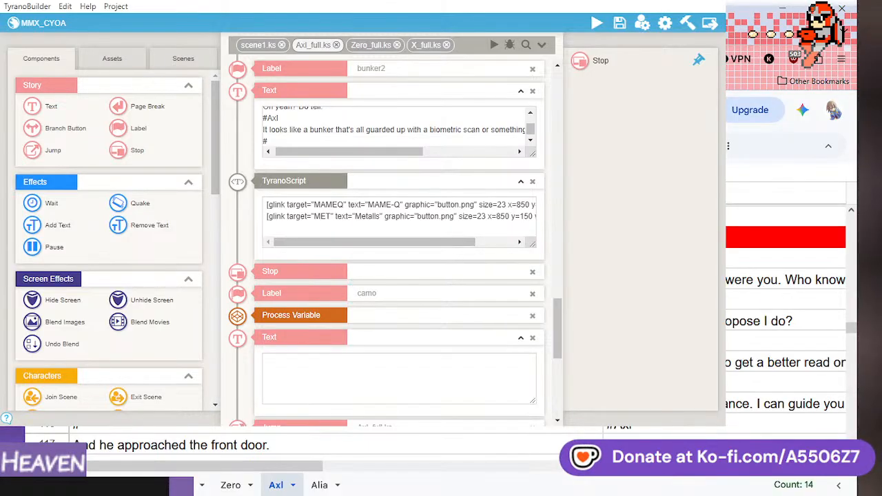
scroll(295, 286, up, 1)
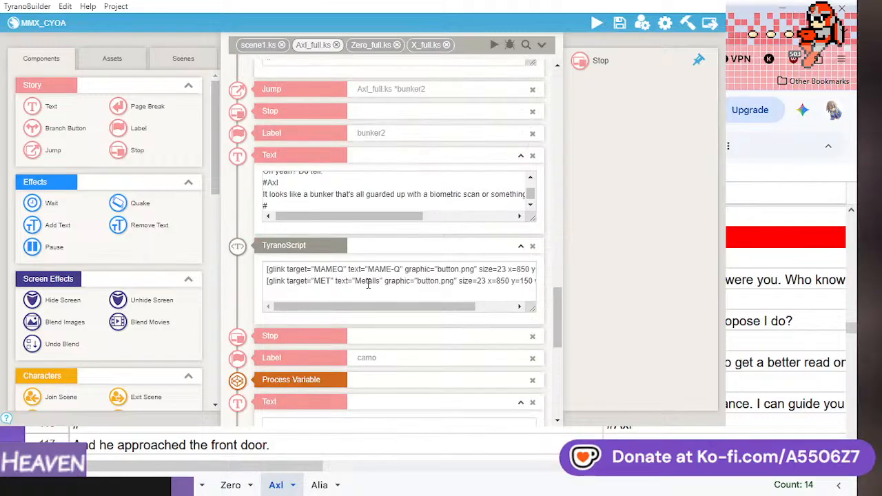
click(348, 273)
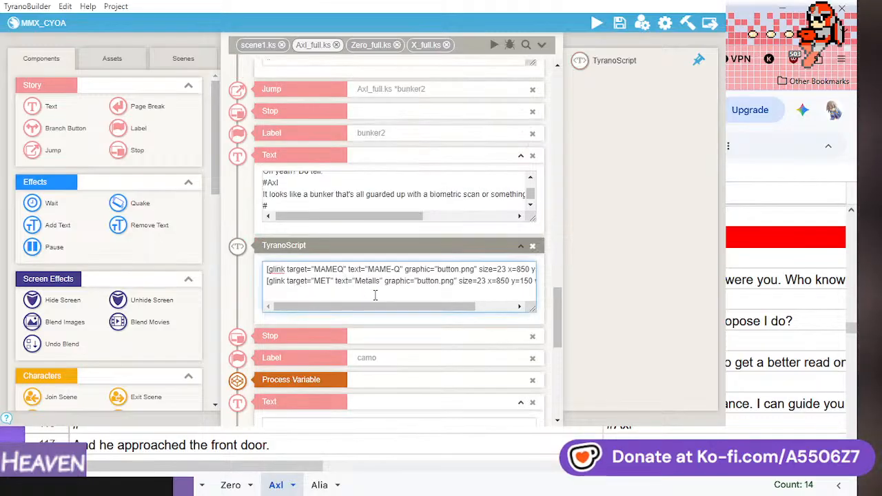
key(BackSpace)
key(BackSpace)
key(BackSpace)
key(BackSpace)
key(BackSpace)
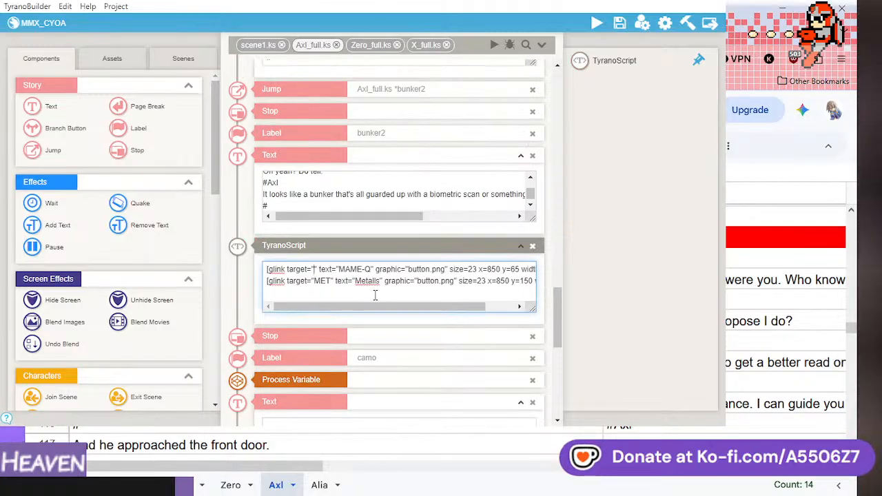
text(noCamo)
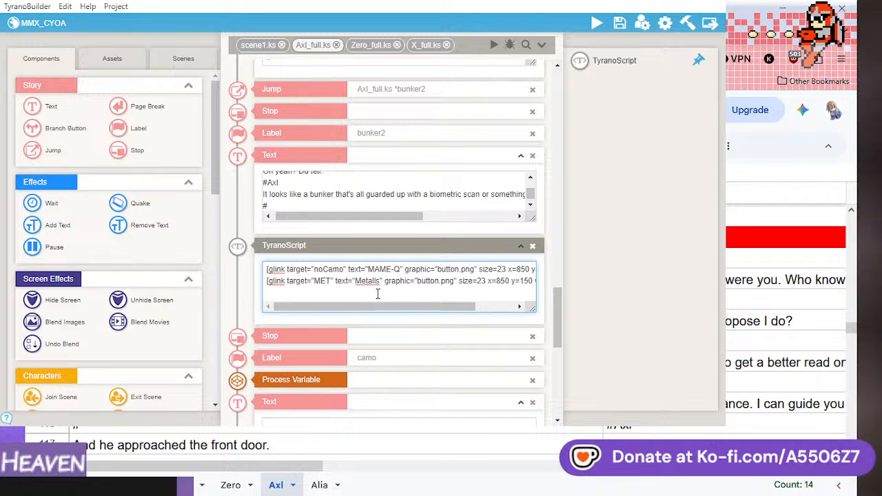
key(BackSpace)
key(BackSpace)
key(BackSpace)
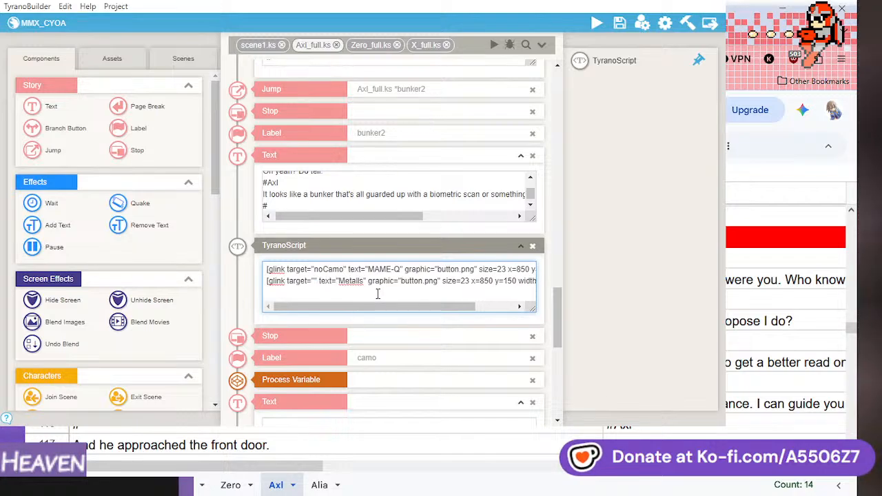
text(camo)
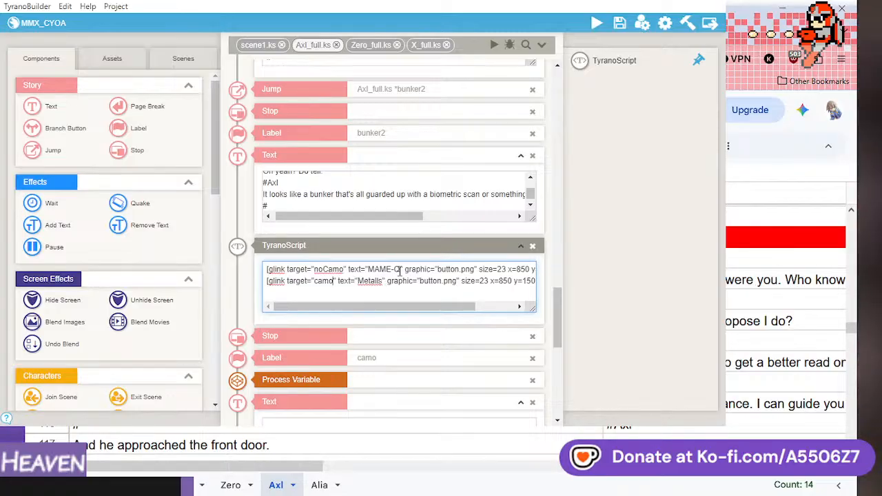
- Change the noCamo button's text to "Don't Camo" in the bunker2 TyranoScript
key(BackSpace)
key(BackSpace)
key(BackSpace)
key(BackSpace)
key(BackSpace)
key(BackSpace)
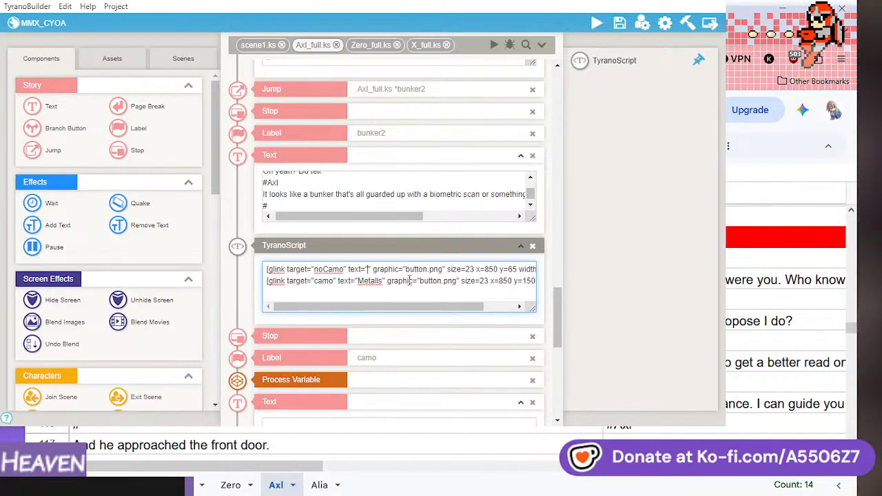
text(don't Camo)
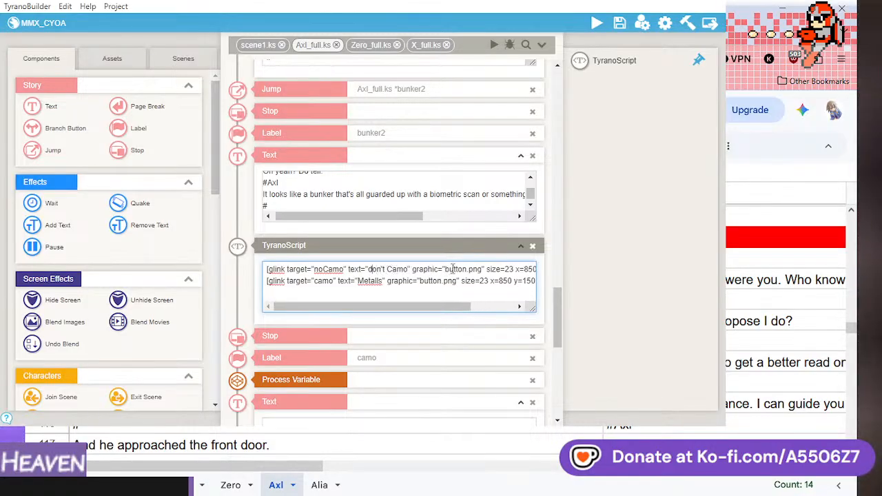
key(BackSpace)
text(D)
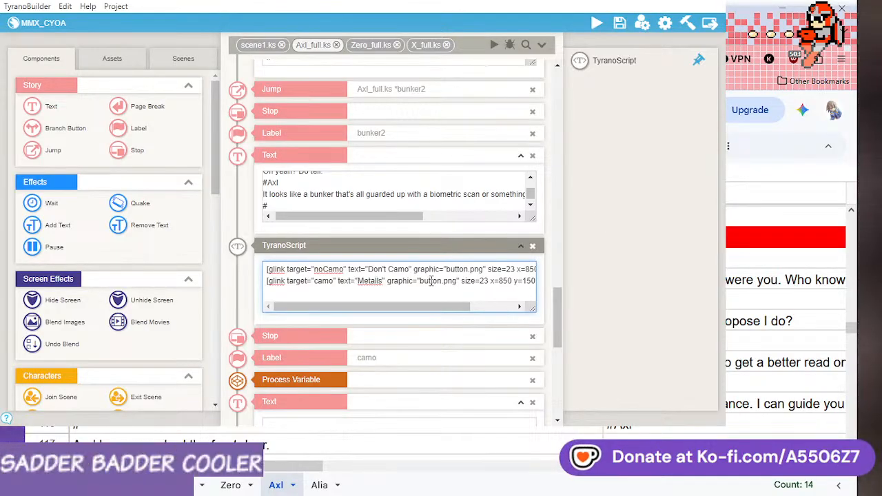
- Change the camo button's text to "Camo" in the bunker2 TyranoScript, without a trailing space
key(BackSpace)
key(BackSpace)
key(BackSpace)
key(BackSpace)
key(BackSpace)
key(BackSpace)
key(BackSpace)
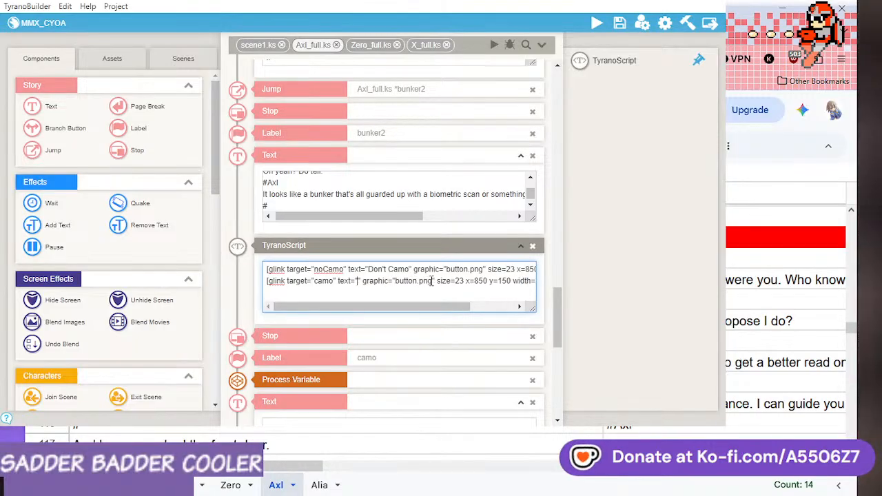
text(Camo)
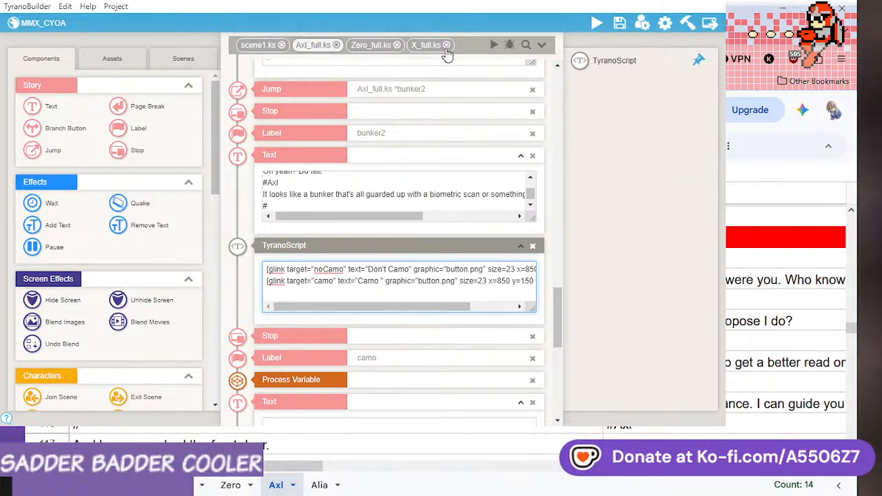
key(ctrl+t)
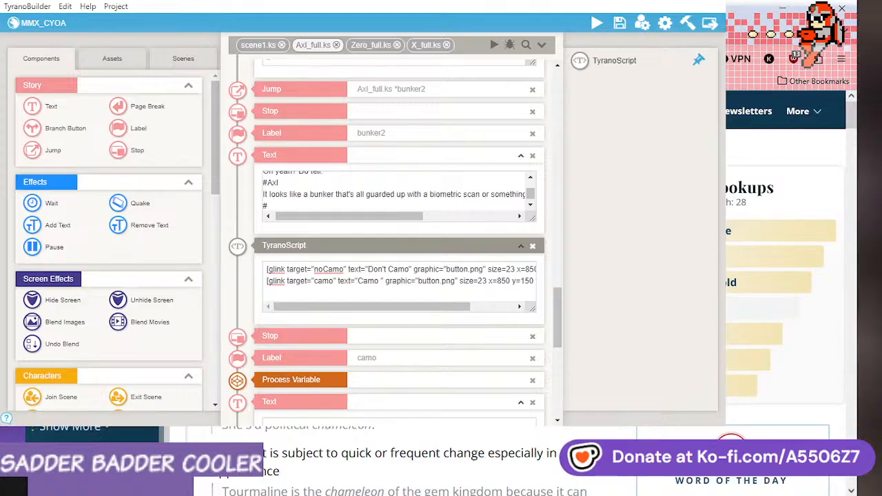
click(381, 281)
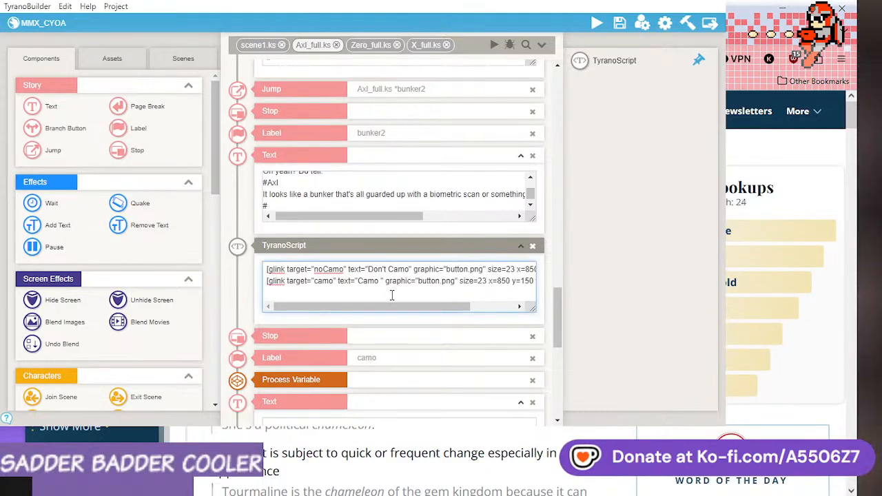
key(BackSpace)
- Configure the Process Variable below the camo label to add the value 1 to Axl_good
scroll(515, 302, down, 1)
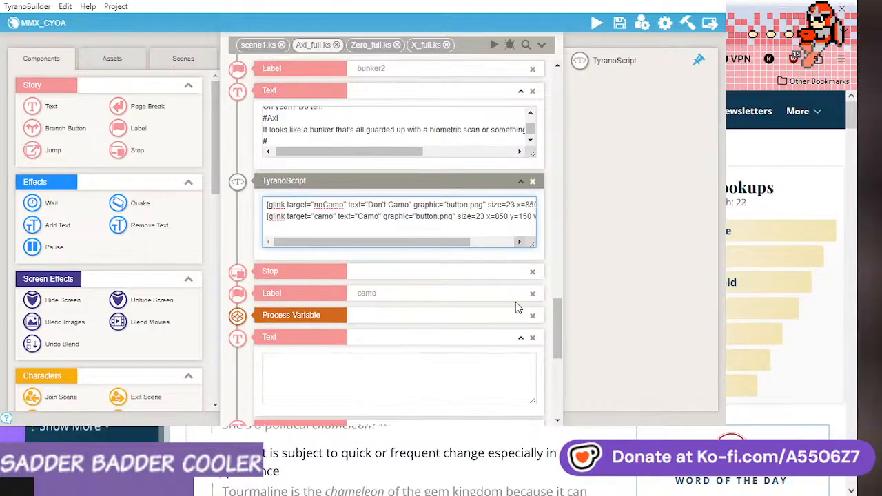
scroll(472, 292, down, 1)
scroll(468, 291, down, 1)
scroll(463, 290, up, 1)
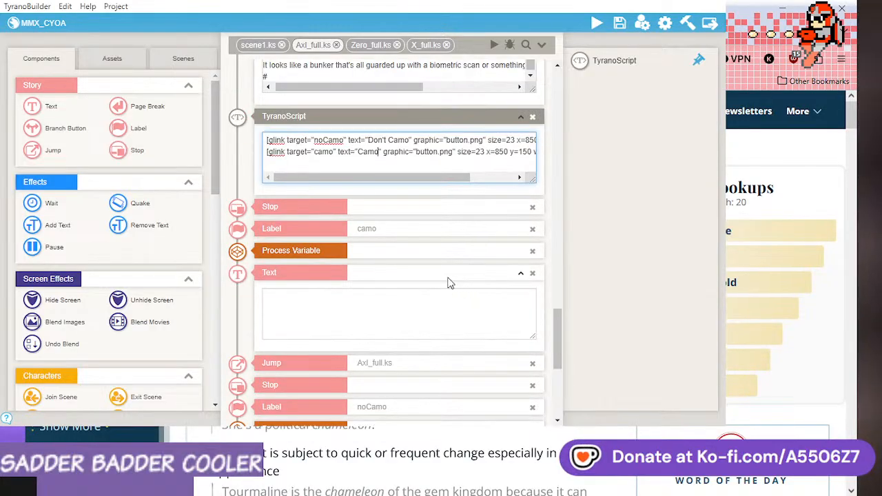
click(410, 252)
click(628, 105)
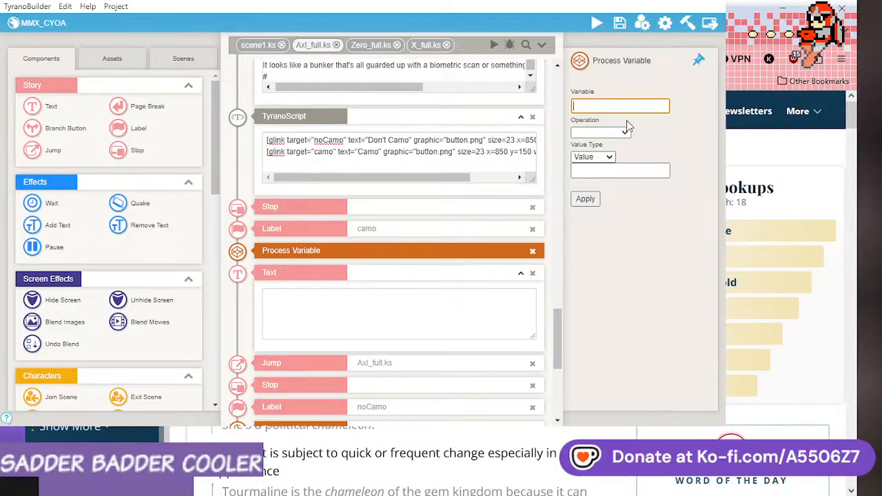
text(Axl)
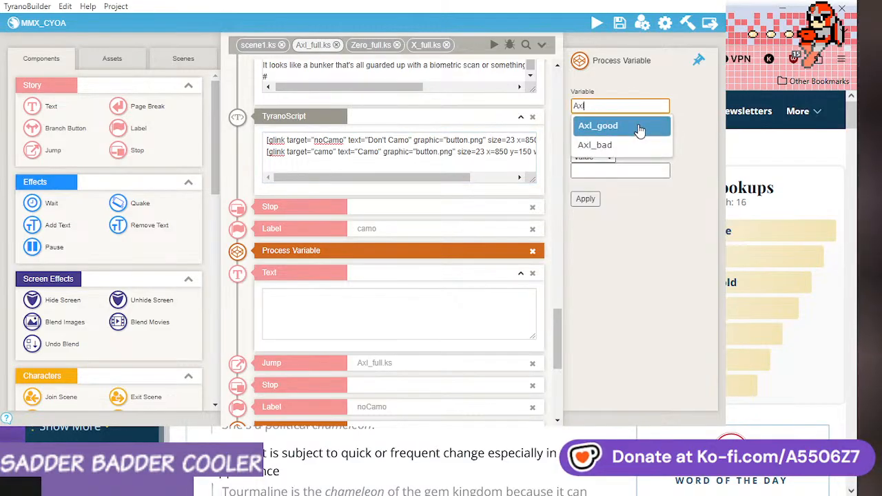
click(614, 127)
click(614, 135)
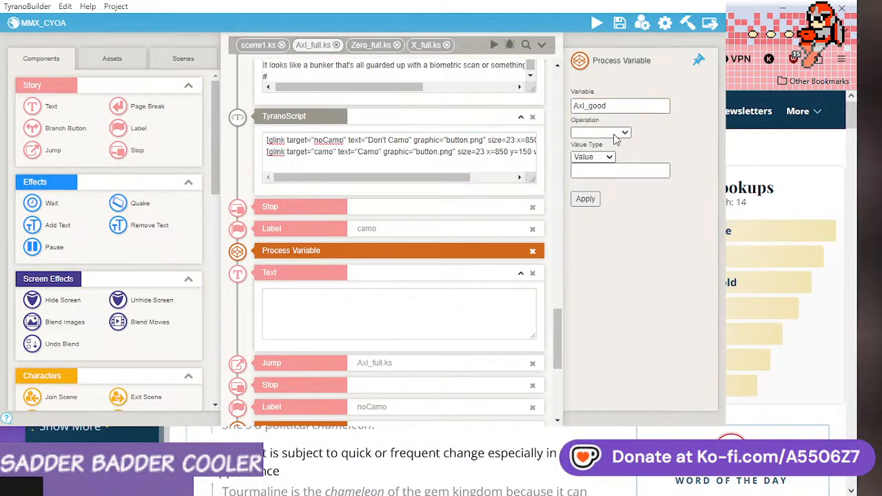
click(597, 168)
click(601, 158)
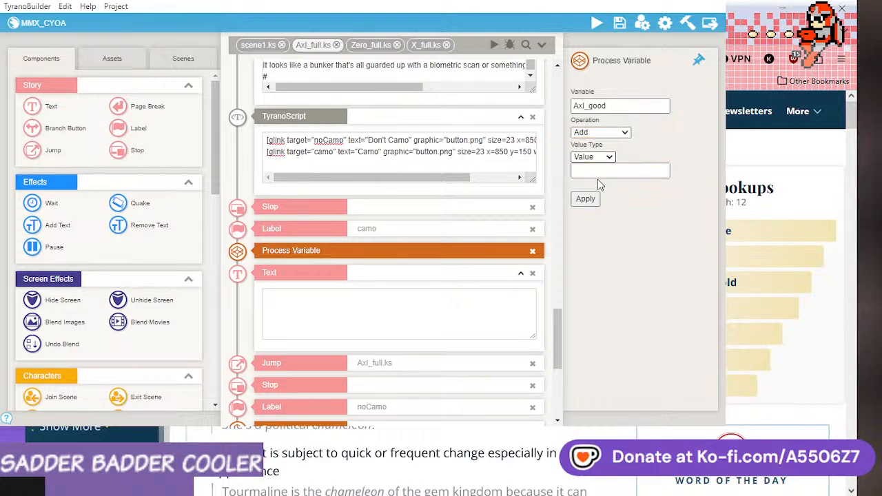
click(609, 171)
text(1)
click(594, 200)
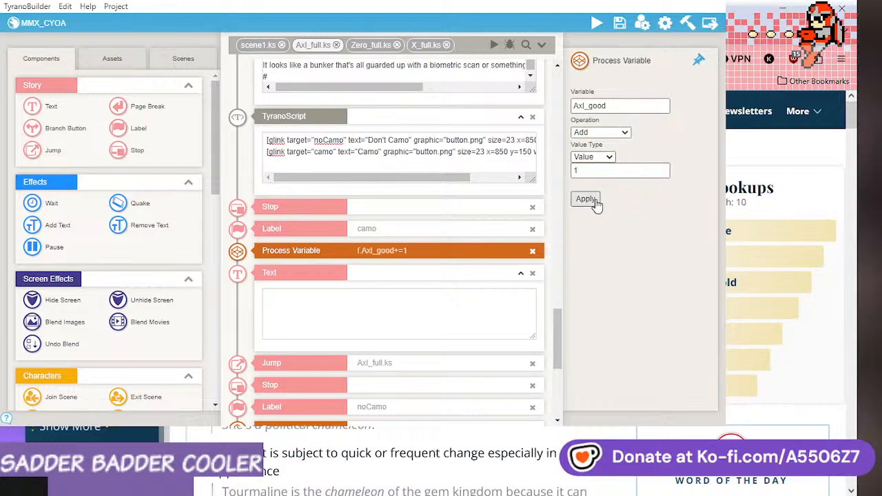
- Configure the Process Variable below the noCamo label to add the value 1 to Axl_bad
scroll(554, 339, down, 3)
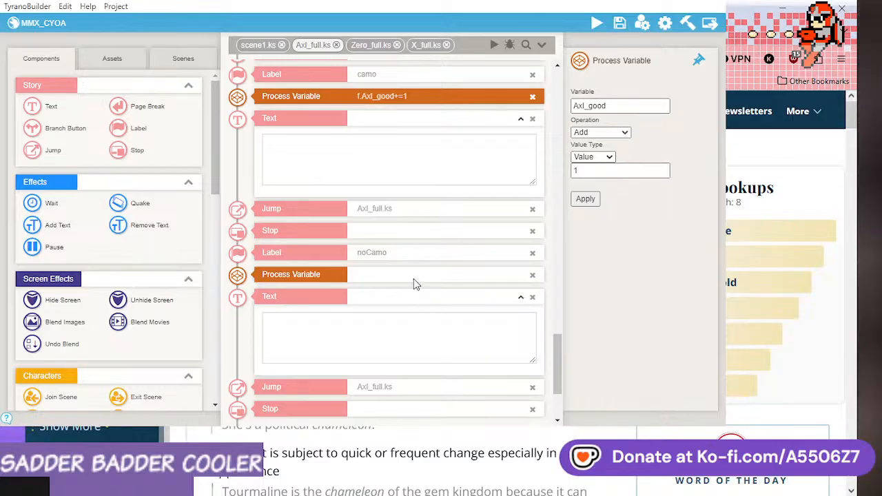
click(414, 279)
click(623, 107)
text(Axl)
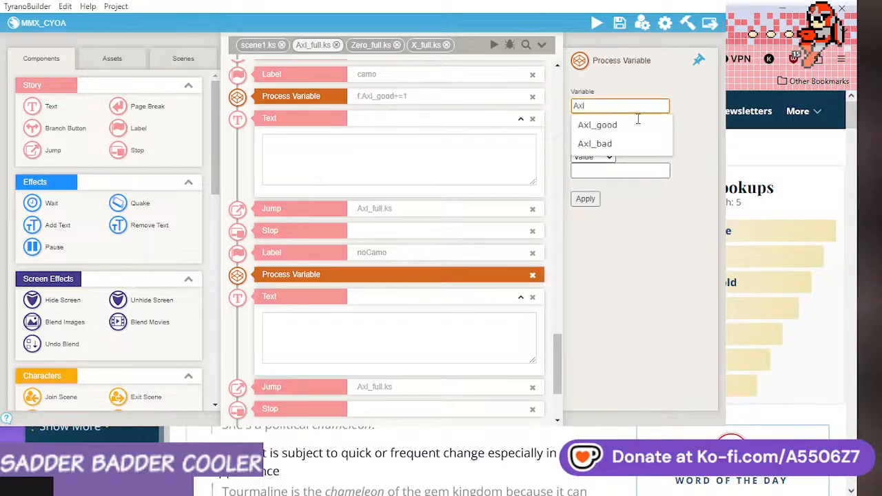
click(638, 145)
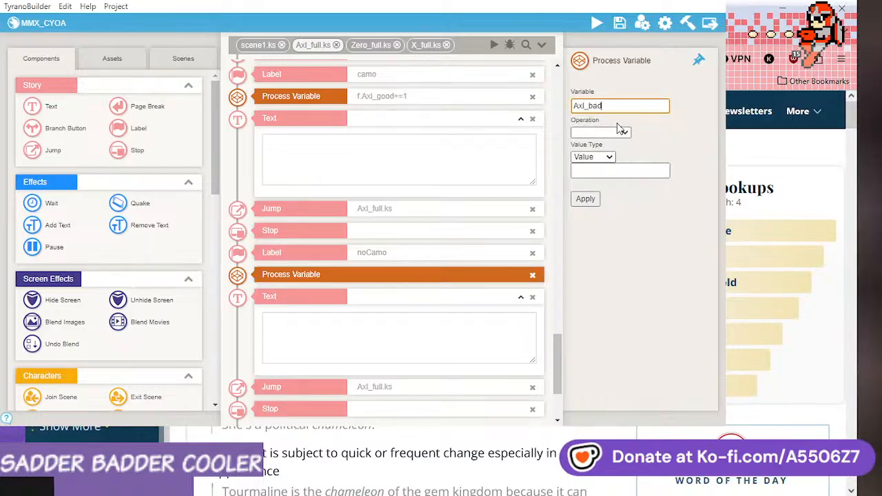
click(620, 134)
click(610, 157)
click(622, 170)
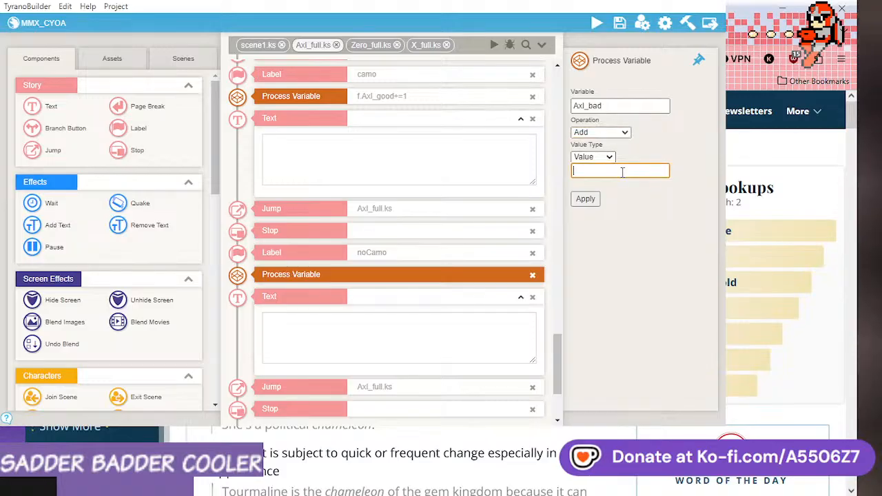
click(585, 201)
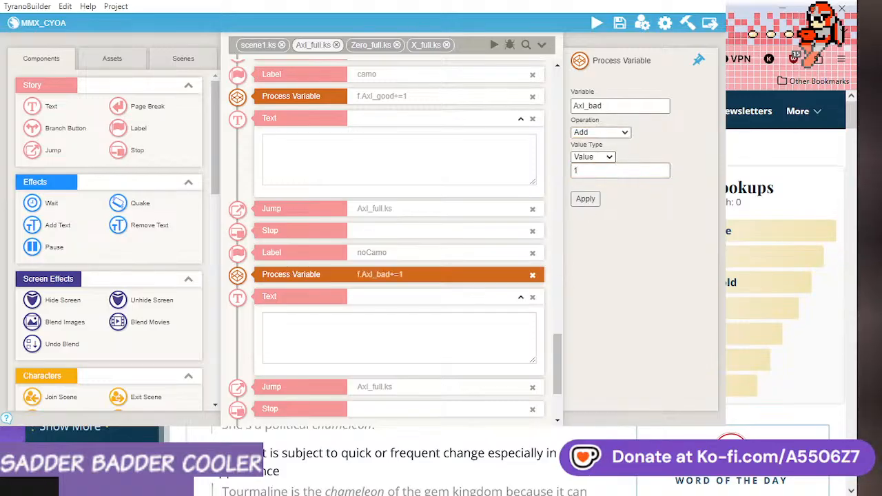
- Copy the dialogue ending "And he approached the front door." from the Axl sheet into the camo branch's Text, closing with a # line
key(ctrl+Tab)
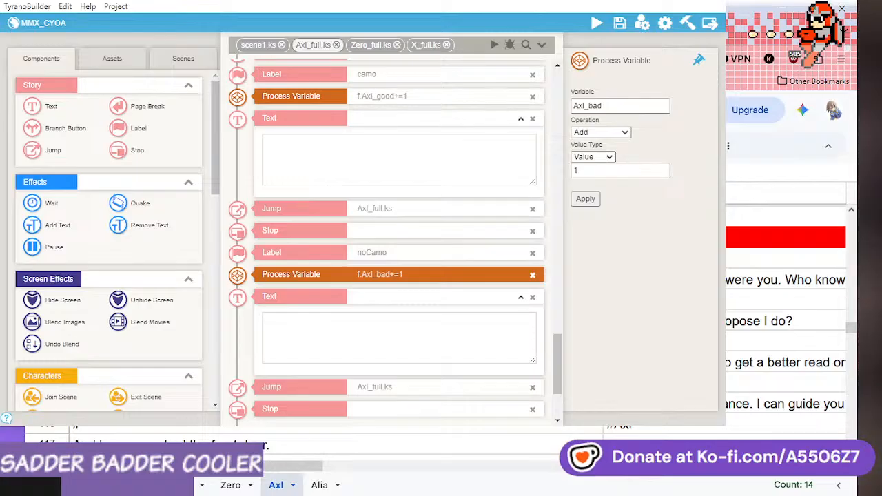
scroll(786, 317, down, 3)
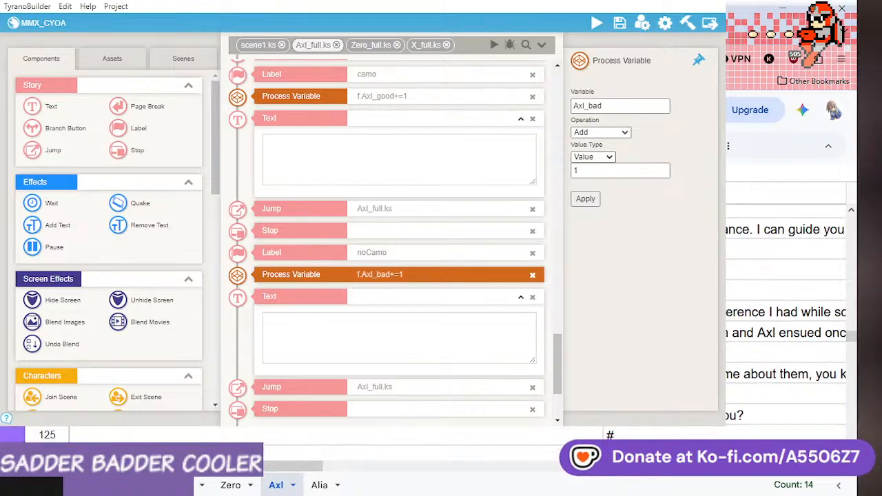
scroll(786, 317, up, 3)
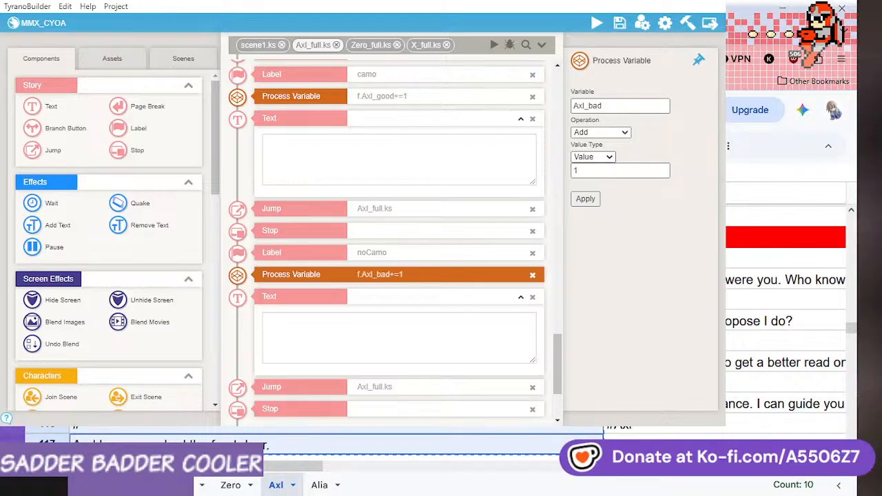
scroll(367, 255, up, 1)
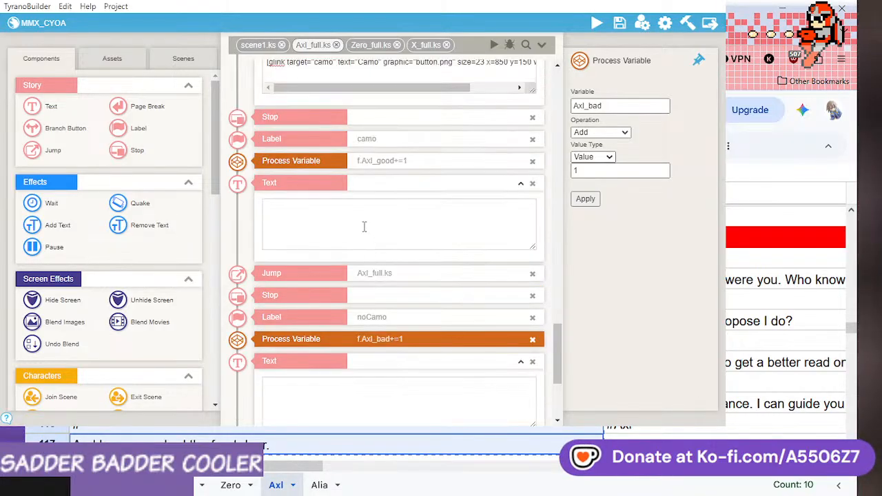
click(364, 227)
text(#Axl Alright, wish me luck. # And he approached the front door.)
key(Return)
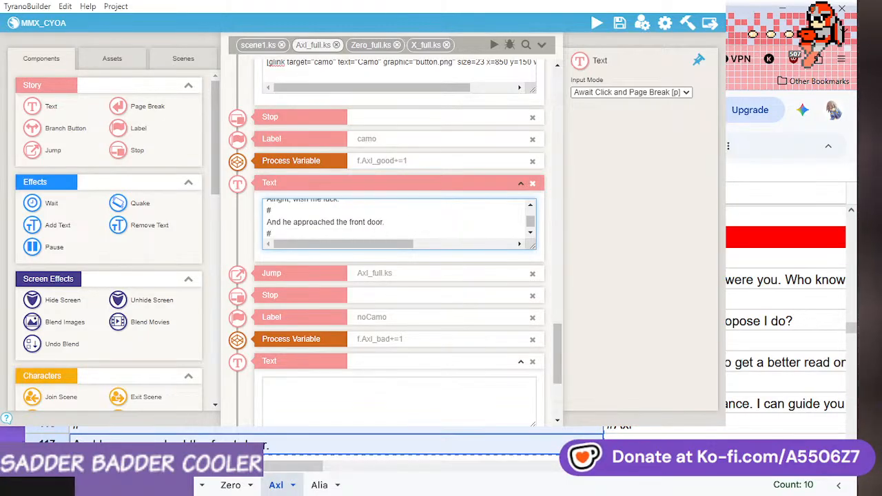
- Copy the dialogue ending "Axl grumbled, but he still kept toward the route." from the Axl sheet into the noCamo Text, closing with #
scroll(481, 452, down, 3)
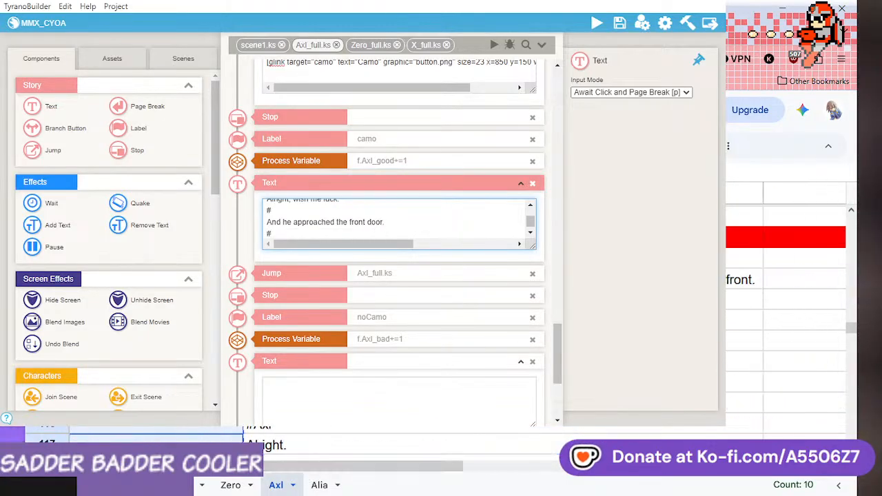
scroll(481, 451, down, 2)
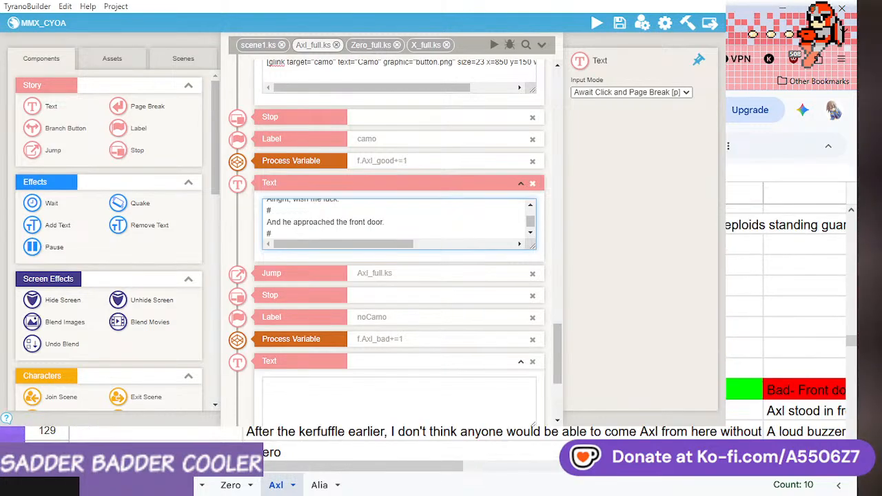
scroll(481, 452, up, 6)
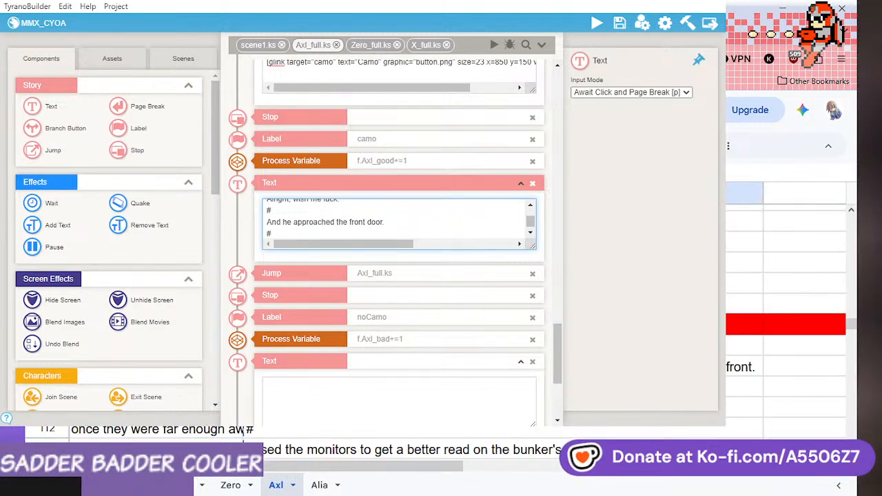
shift+click(481, 452)
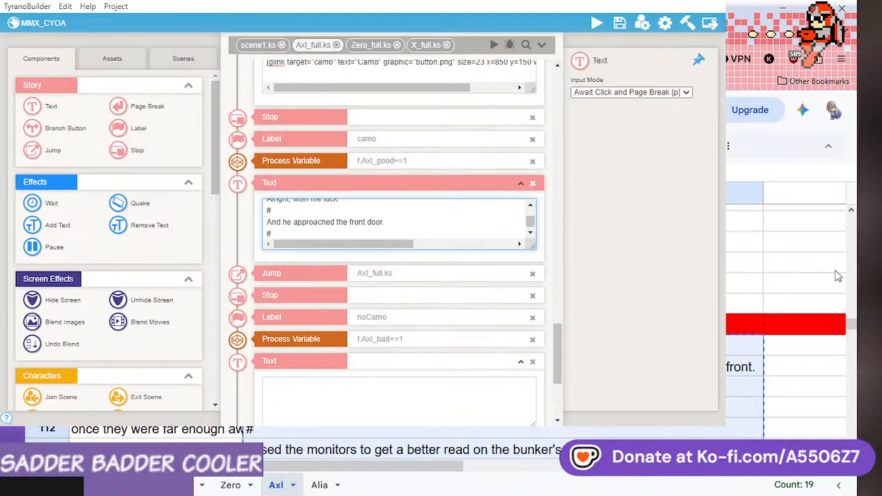
scroll(405, 337, down, 1)
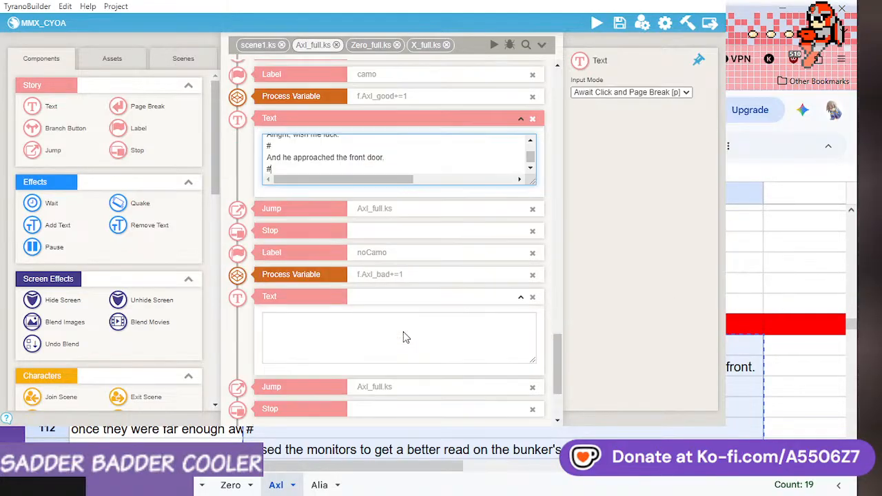
click(403, 331)
text(#Zero You're alive, aren't you? # Axl grumbled, but he still kept toward the route.)
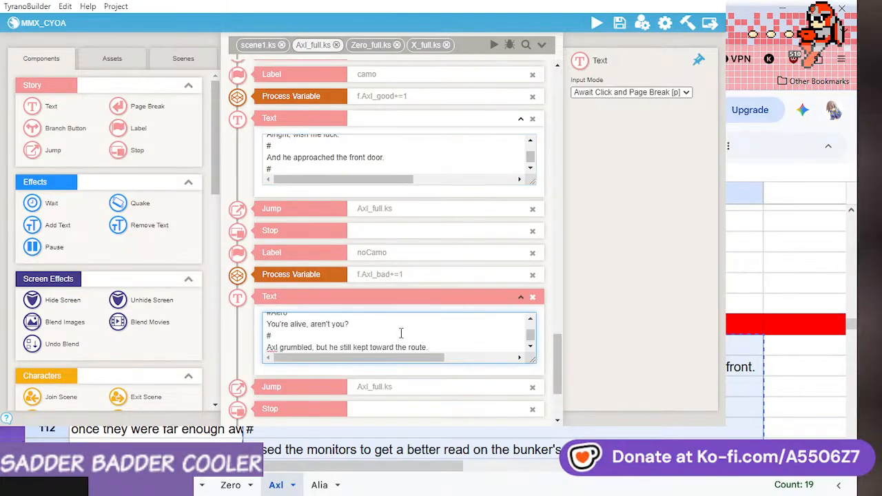
key(Return)
text(#)
- Add a Label component after the last Stop at the end of the Axl_full.ks scene
drag(556, 373, 559, 395)
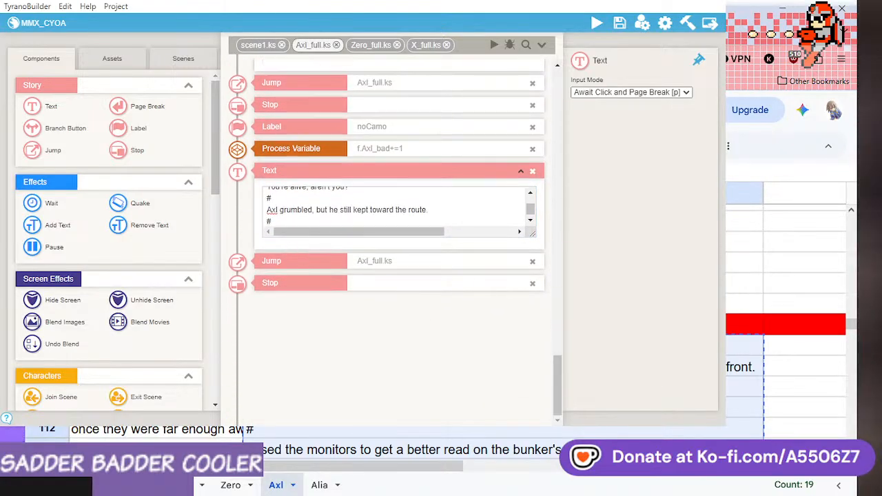
scroll(786, 310, down, 3)
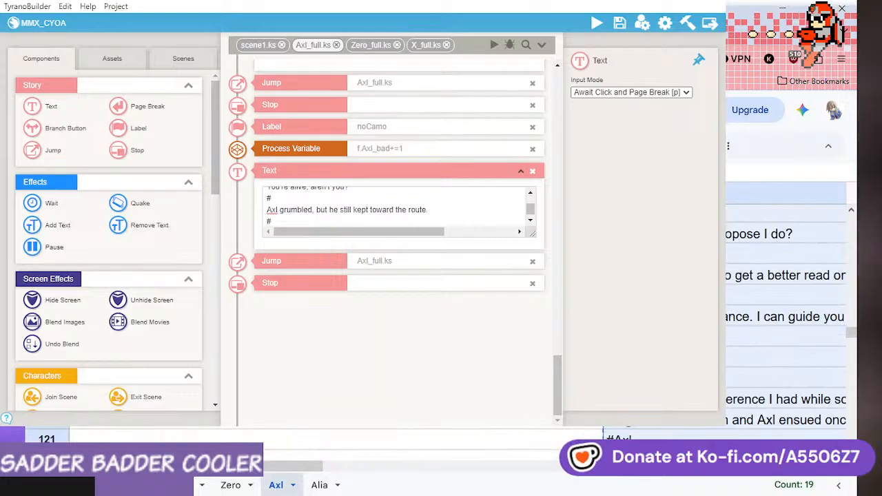
scroll(786, 310, down, 6)
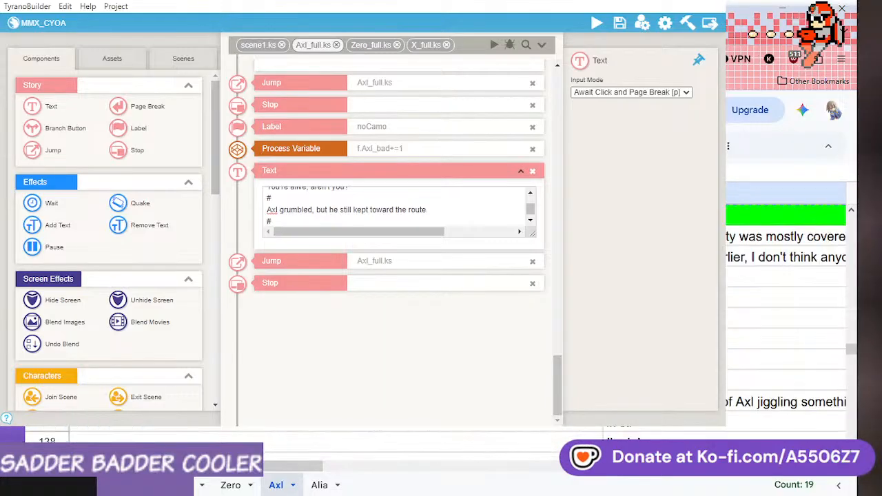
scroll(786, 310, down, 3)
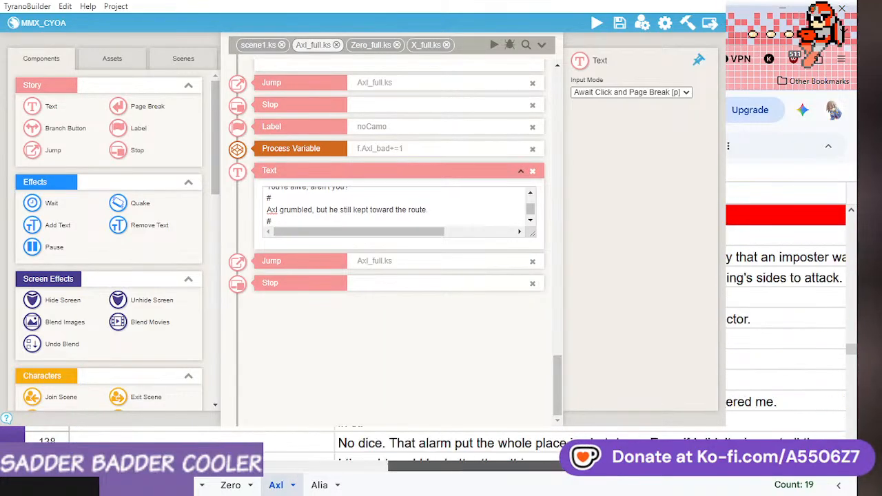
scroll(786, 310, down, 3)
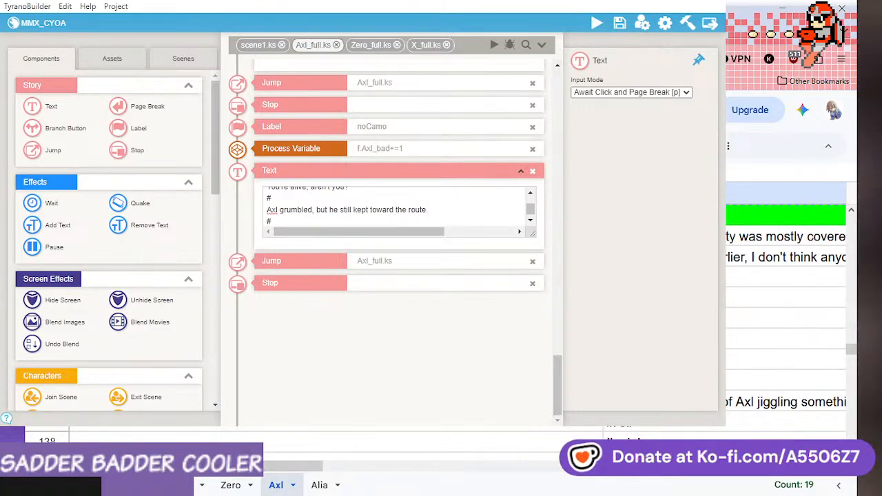
click(396, 288)
click(398, 268)
click(405, 290)
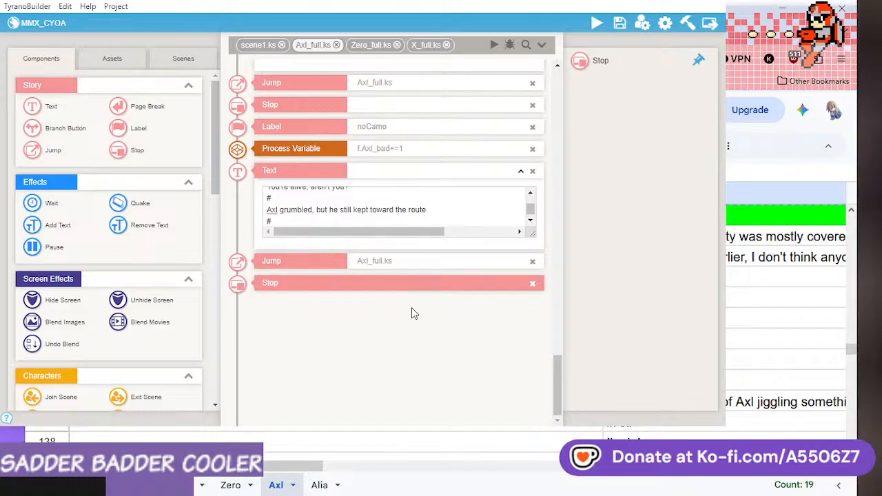
drag(138, 128, 410, 317)
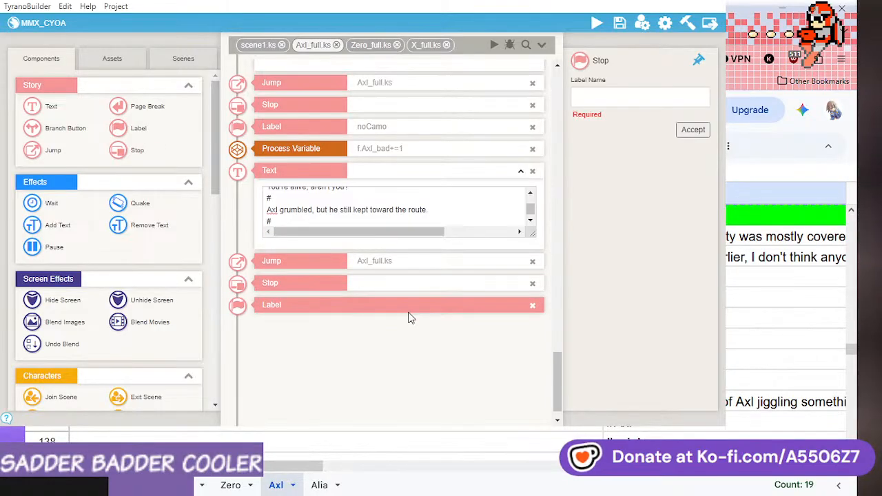
- Name the new label goodFront
click(612, 97)
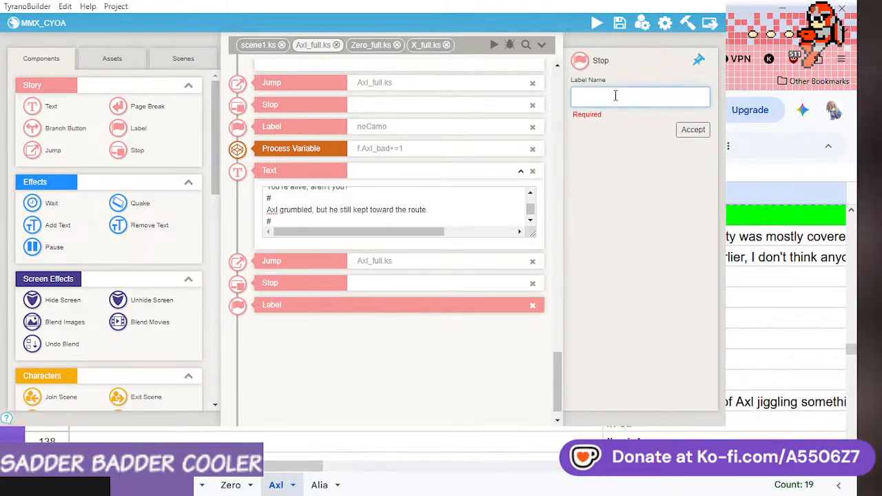
text(goo)
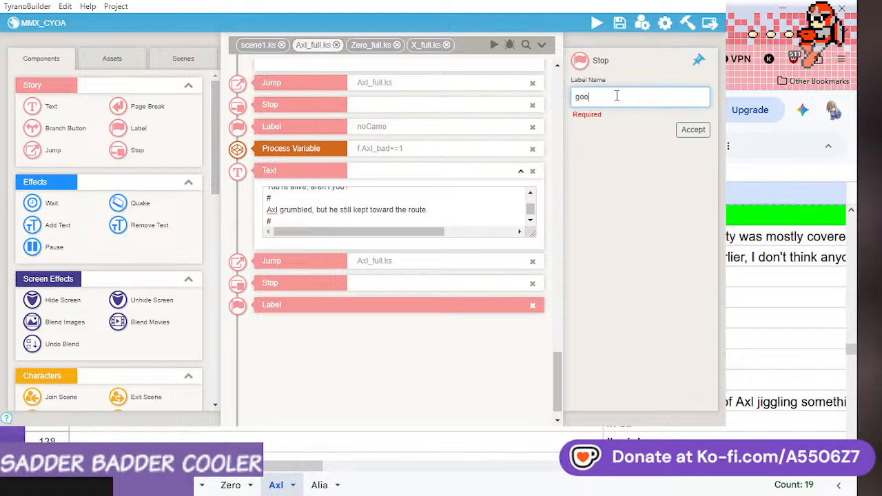
text(dfron)
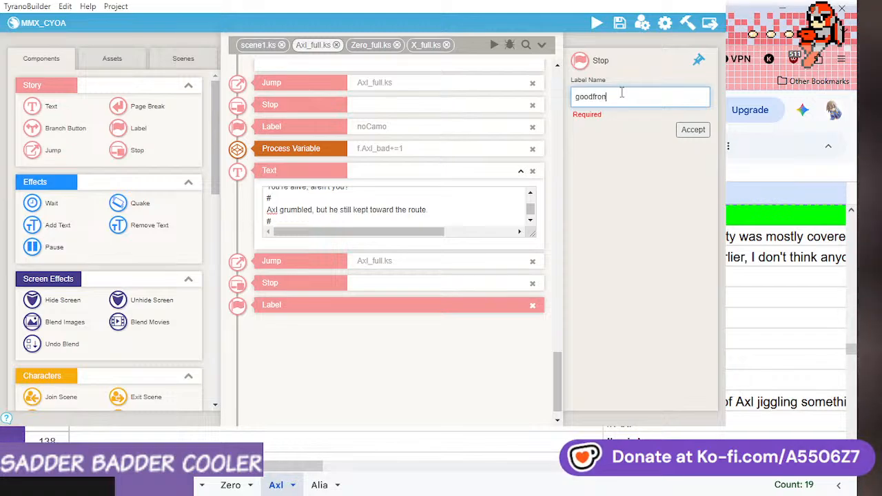
text(t)
key(BackSpace)
key(BackSpace)
key(BackSpace)
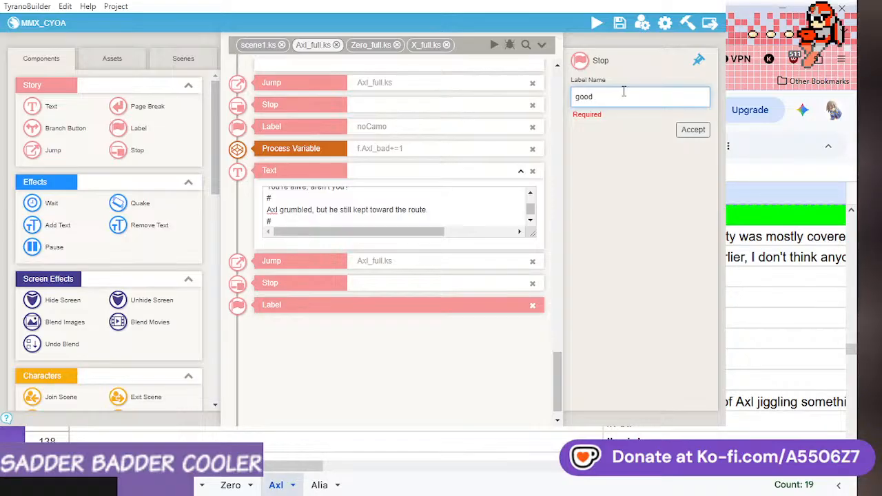
text(Front)
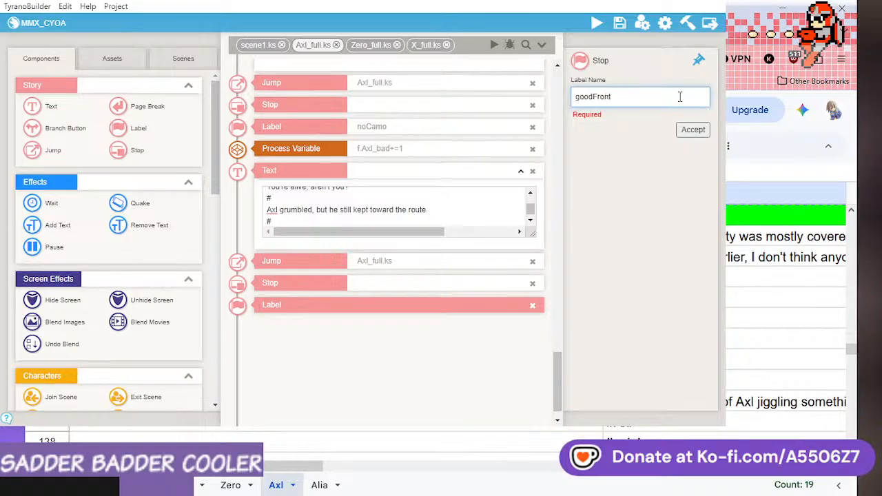
click(691, 131)
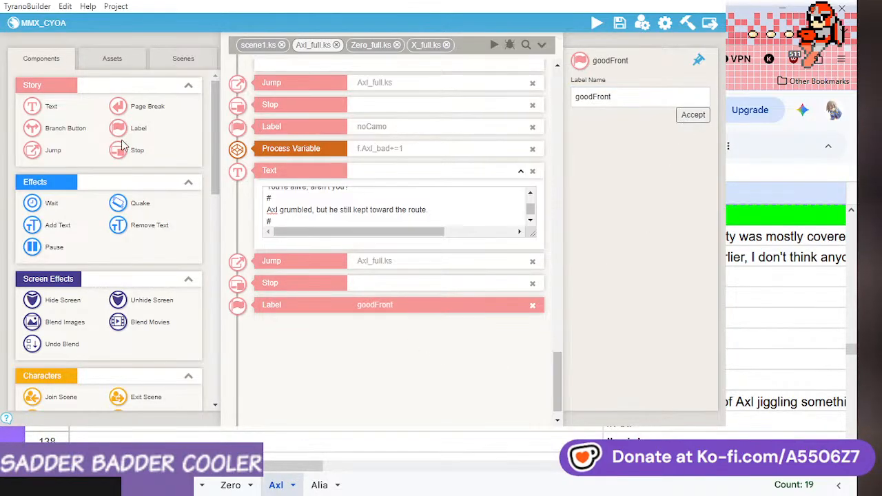
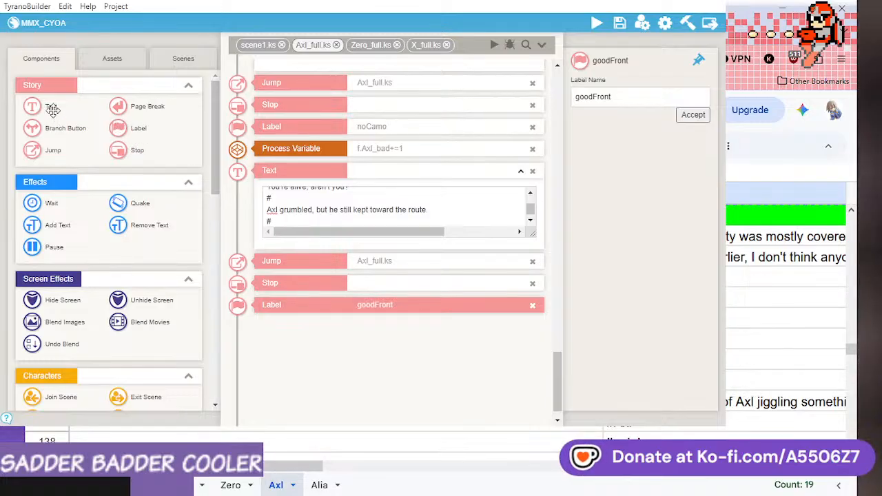
- Add a Text component below the goodFront label, fill it with the copied good-branch dialogue and close it with a # line
drag(52, 109, 369, 337)
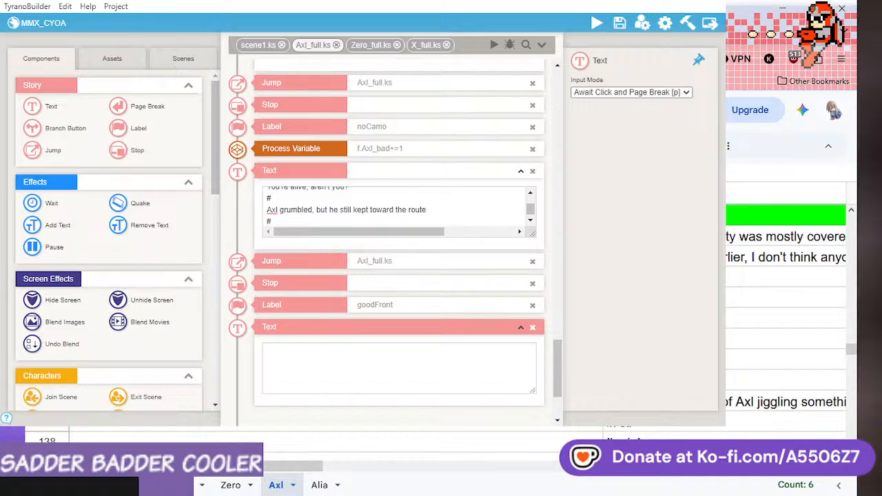
click(294, 383)
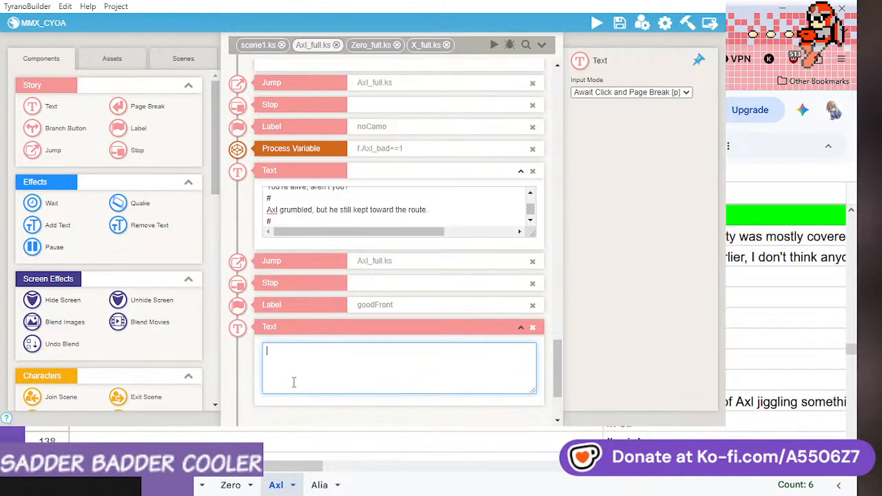
key(ctrl+v)
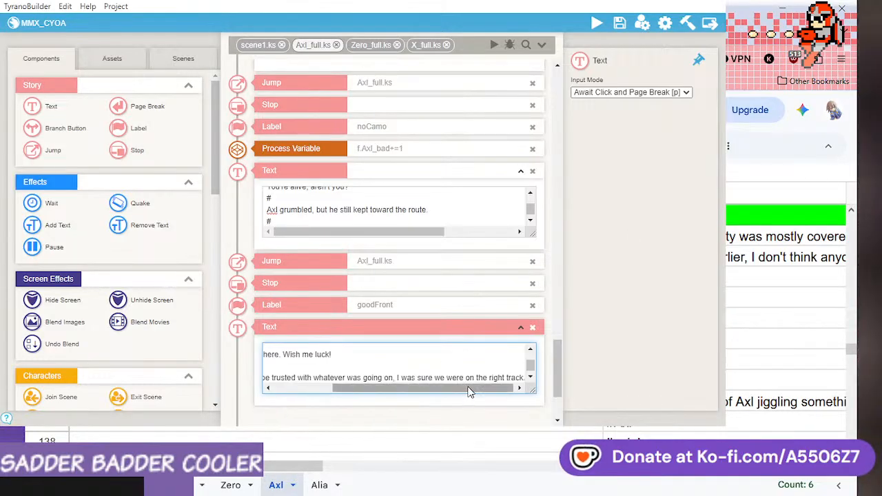
key(Return)
text(#)
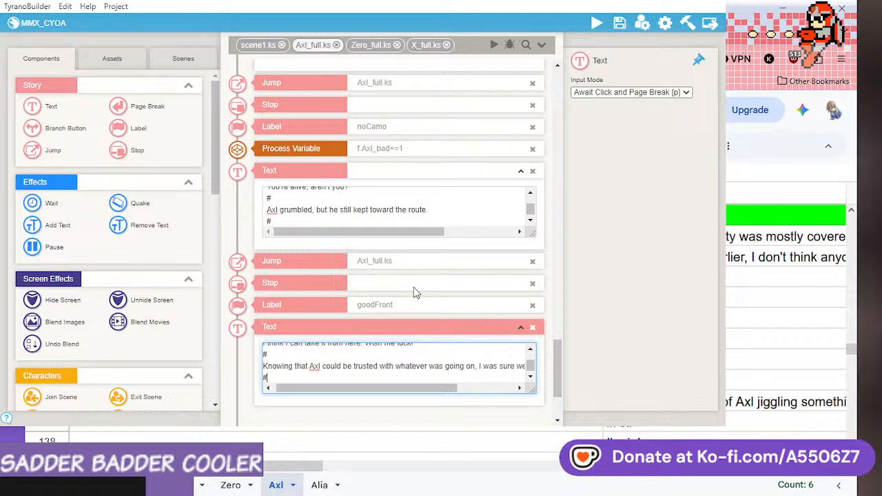
- Check the target options of the Jump that closes the noCamo branch
click(408, 262)
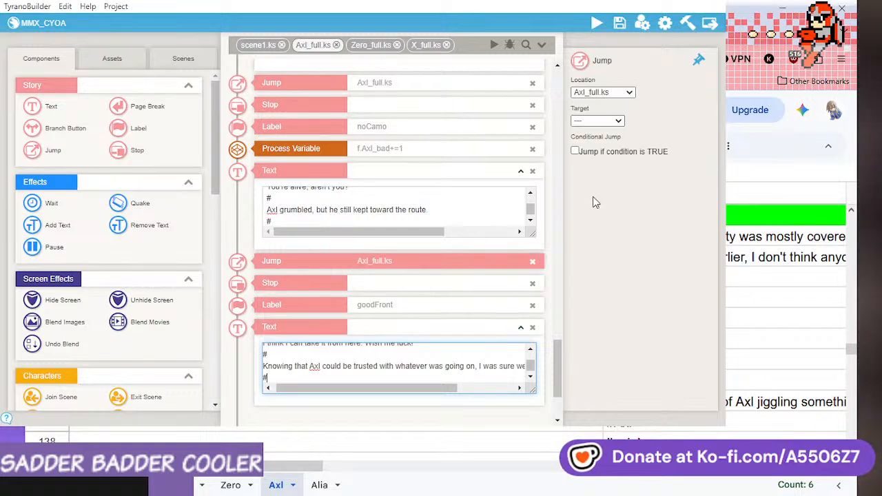
click(611, 122)
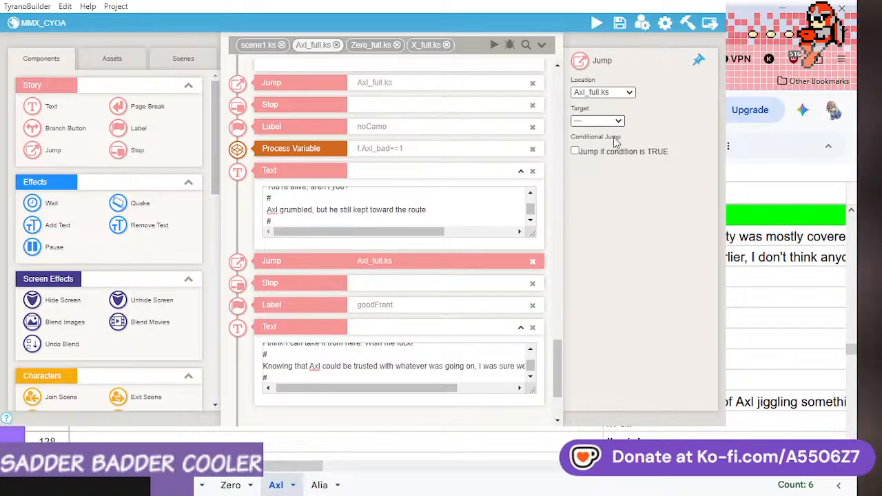
click(618, 122)
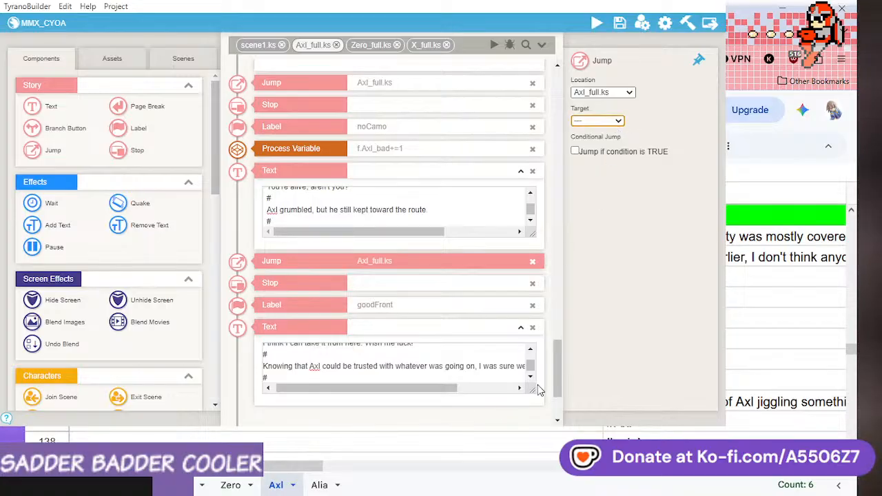
- Close the goodFront branch with a Jump to Axl_full.ks followed by a Stop below its Text
scroll(557, 368, down, 2)
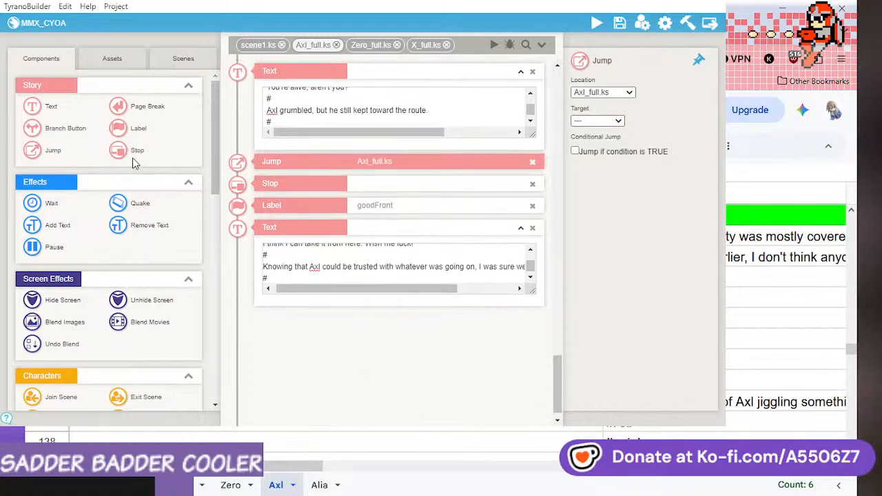
drag(135, 162, 362, 331)
drag(53, 149, 371, 314)
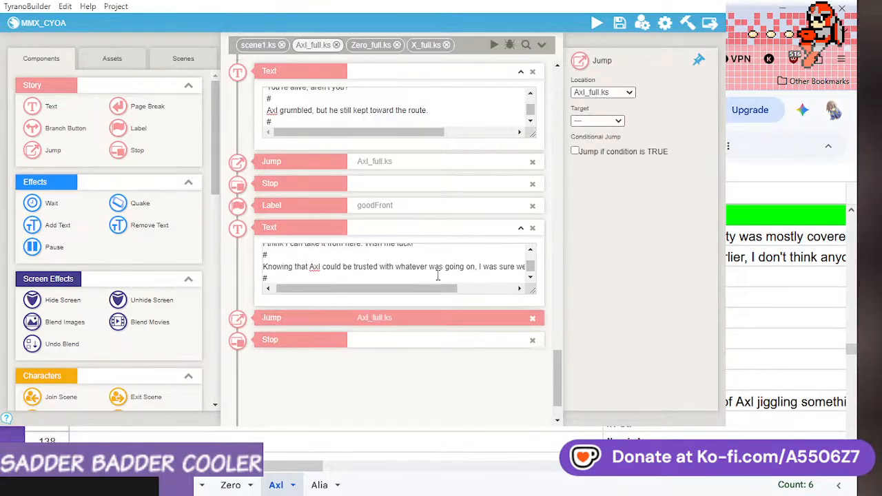
- Add a Label component named goodBack after the goodFront branch's Stop
drag(135, 128, 388, 372)
click(602, 92)
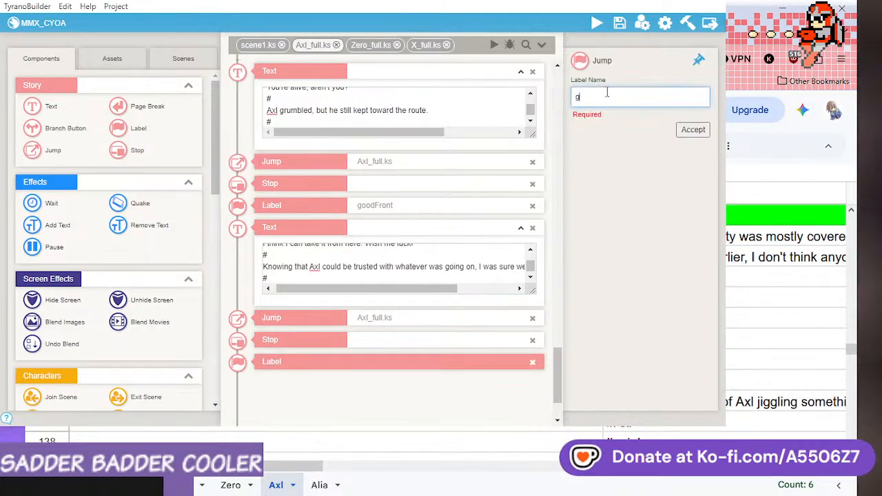
text(goodB)
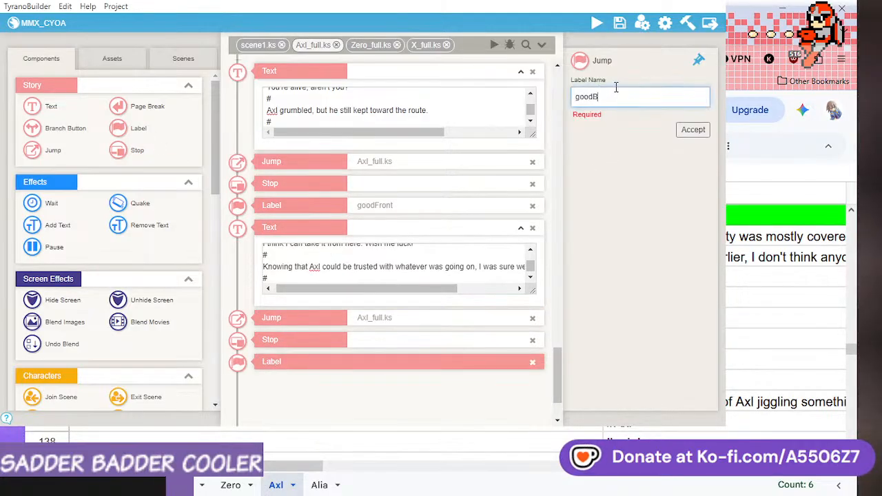
text(ack)
click(692, 129)
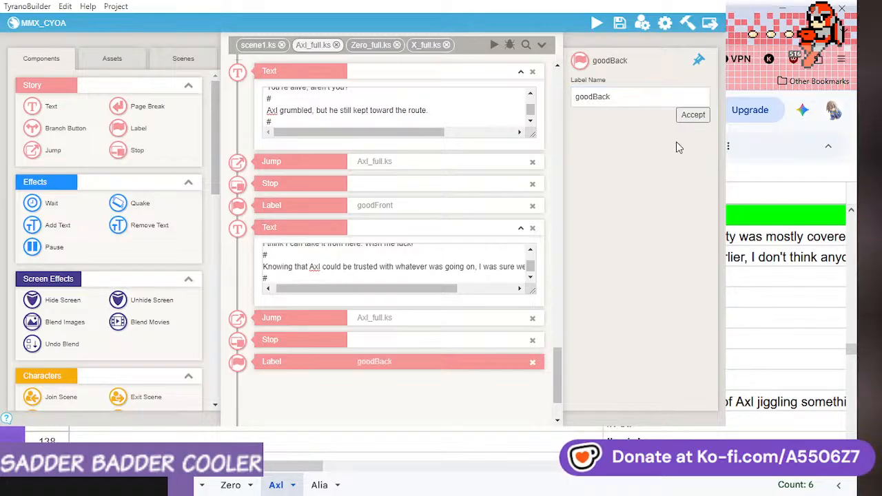
- Add a Text component below the goodBack label and fill it with the good back-route dialogue copied from the Axl sheet, closing with #
drag(55, 114, 394, 390)
scroll(479, 411, down, 3)
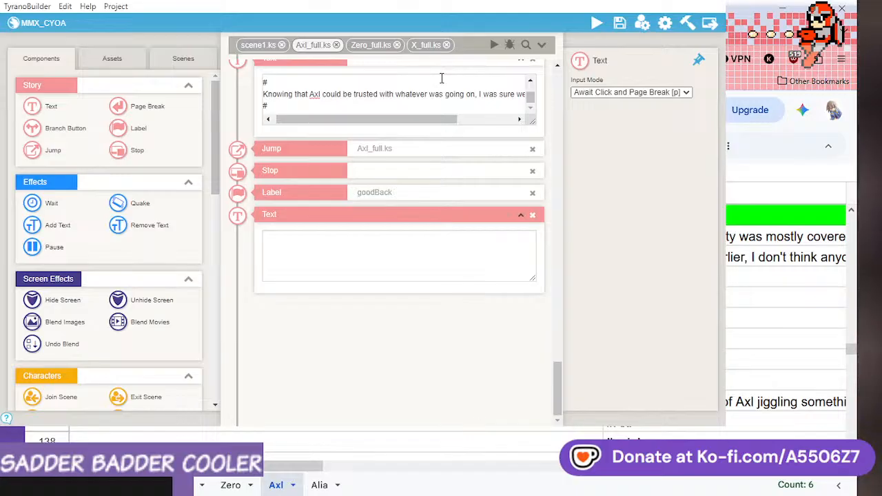
scroll(488, 441, down, 3)
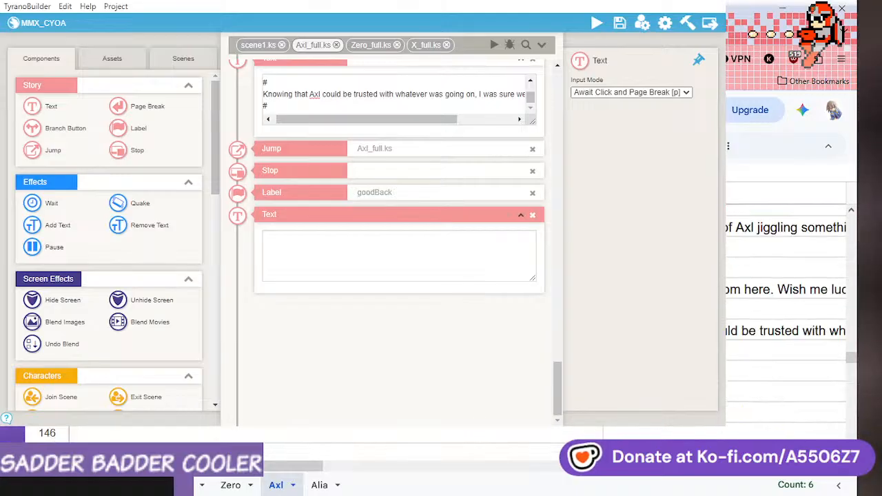
click(274, 485)
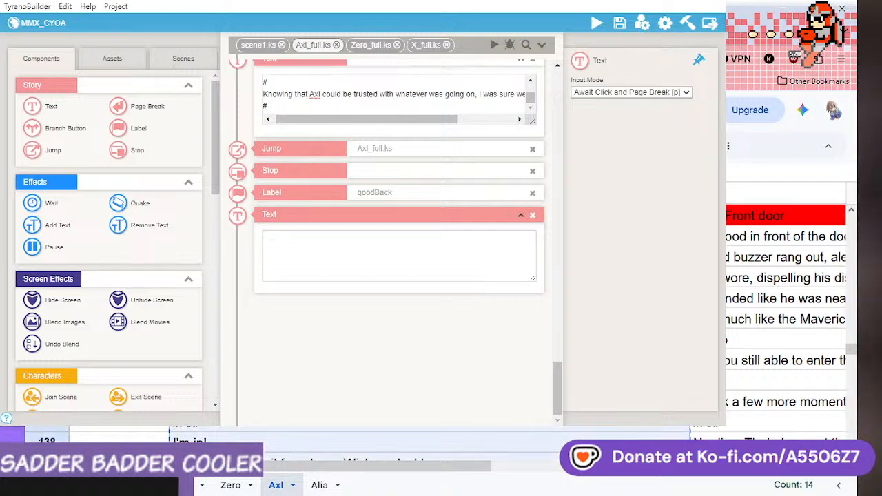
click(372, 248)
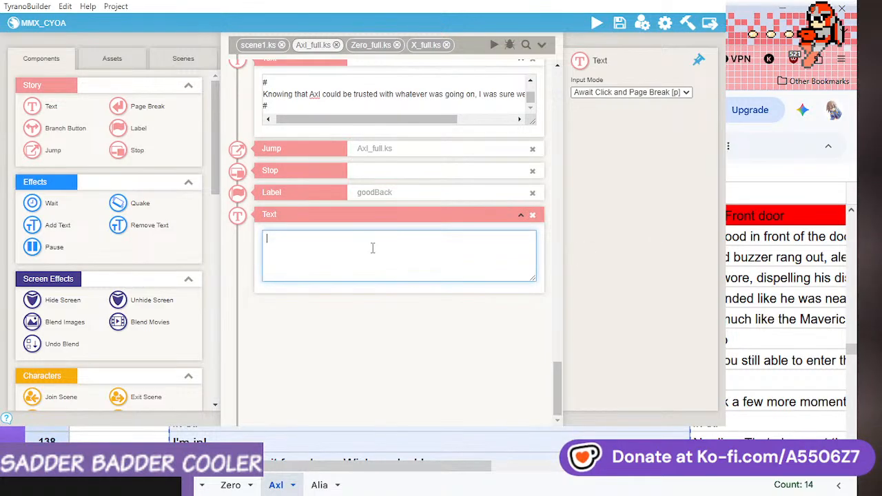
key(ctrl+v)
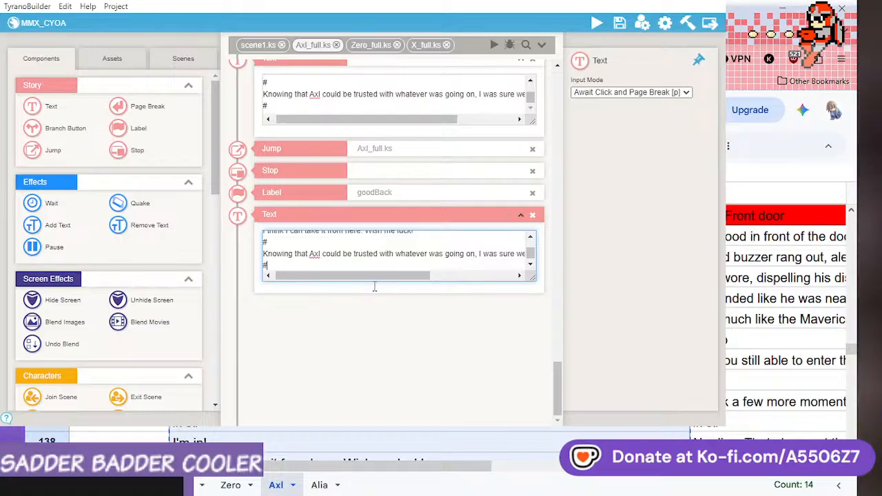
- End the goodBack branch with a Jump to Axl_full.ks and a Stop, and add a Label named badFront below them
drag(137, 150, 325, 303)
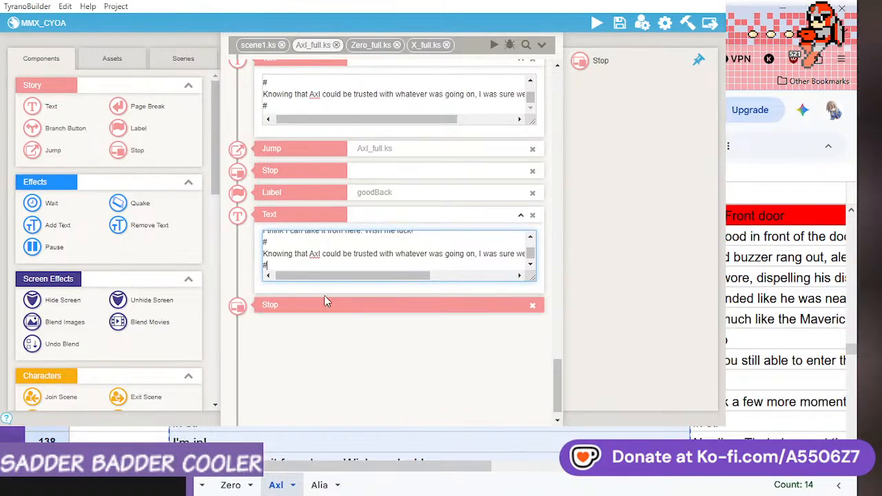
drag(62, 150, 421, 311)
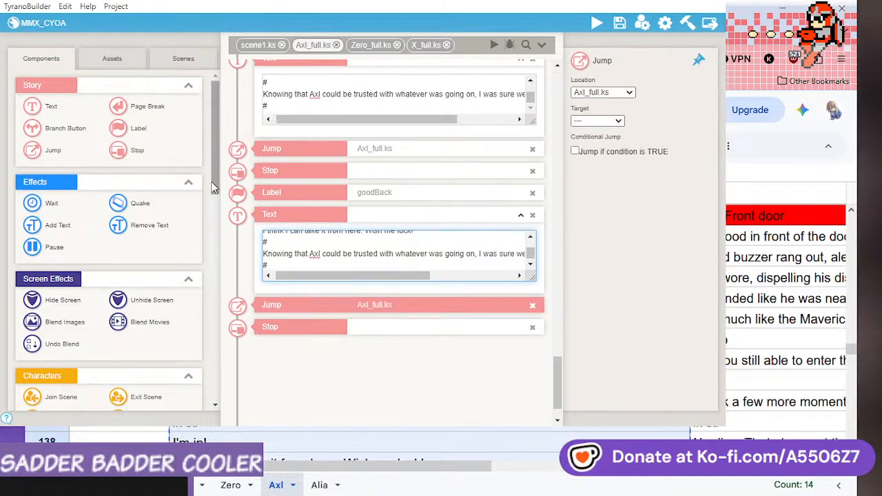
drag(138, 129, 391, 370)
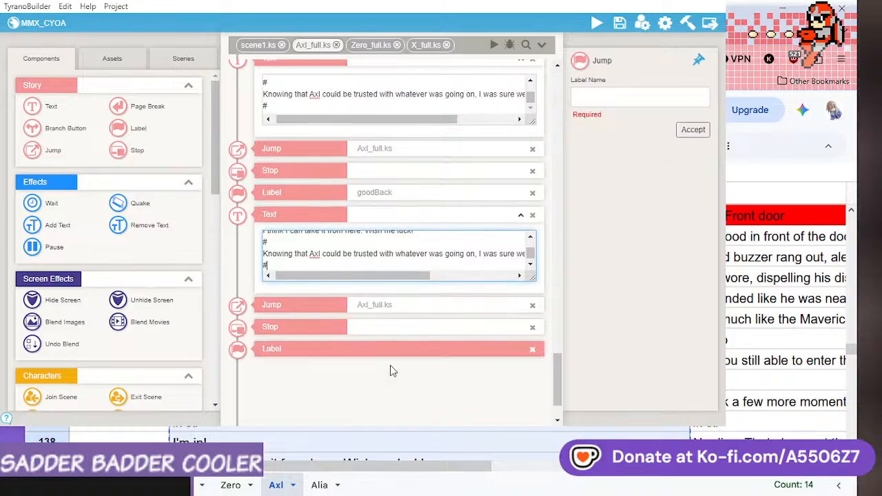
click(605, 97)
text(bad)
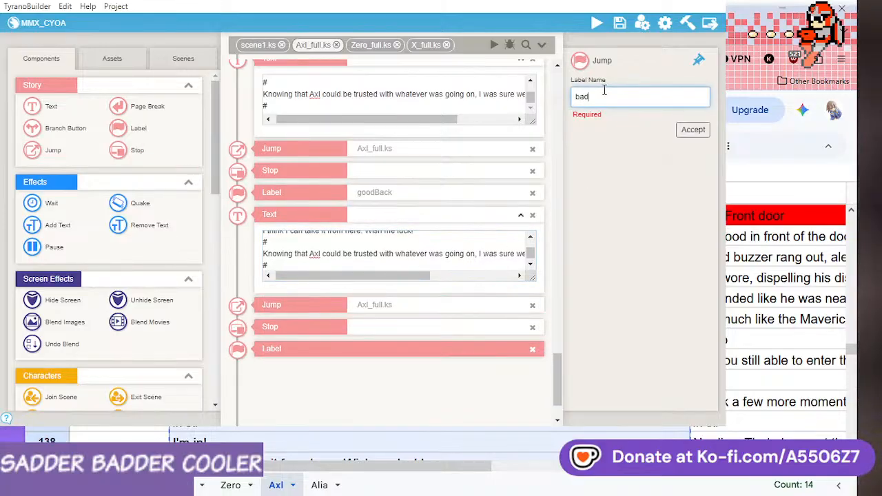
text(Front)
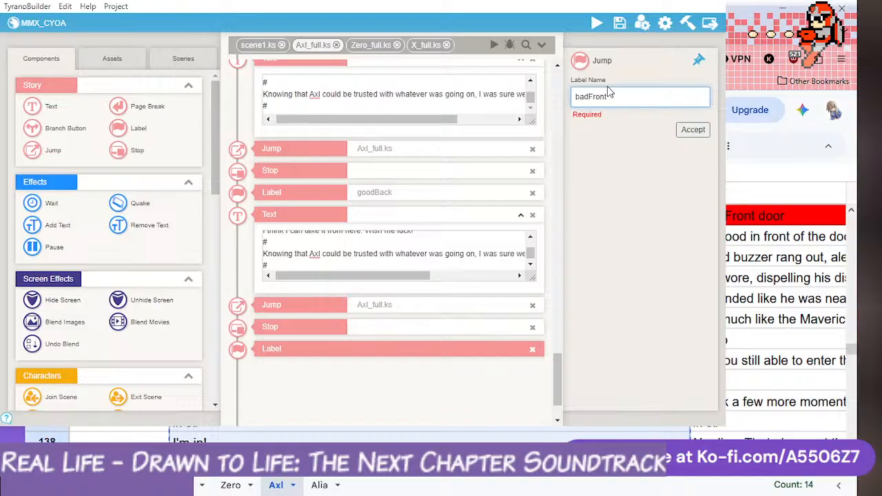
click(693, 131)
- Add an empty Text, a Jump to Axl_full.ks and a Stop below the badFront label
drag(52, 107, 367, 364)
scroll(461, 344, down, 2)
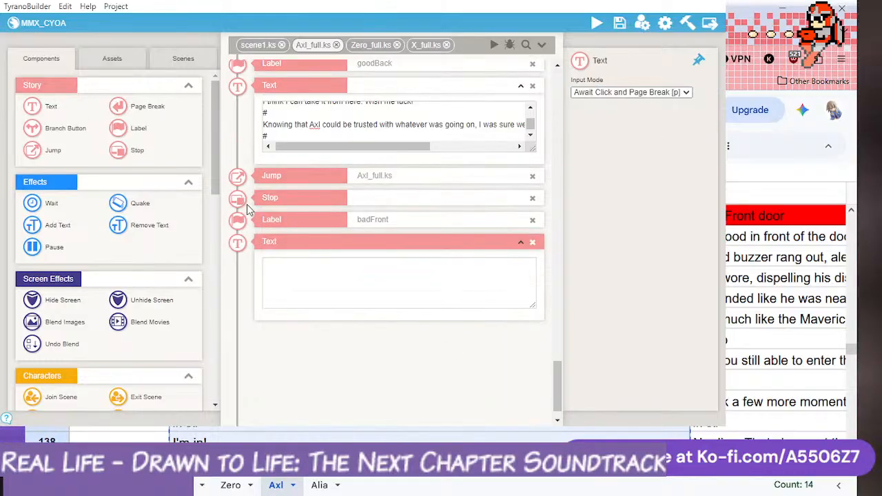
drag(39, 152, 318, 358)
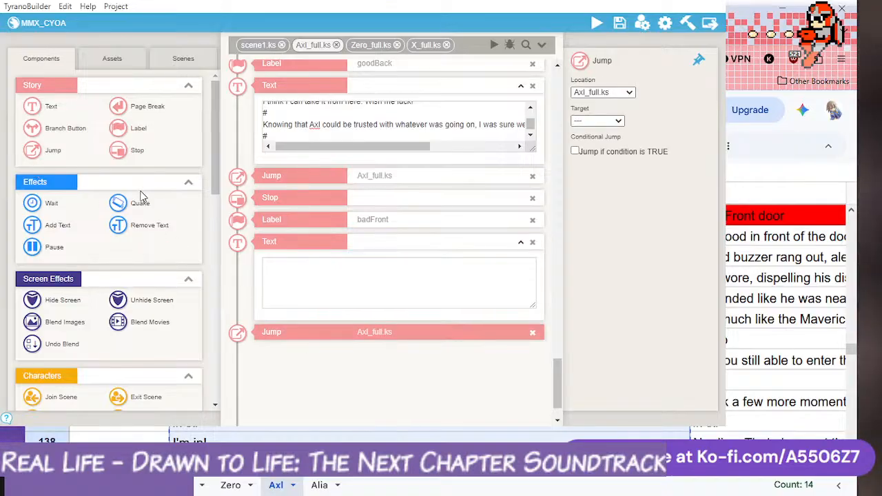
drag(137, 150, 416, 376)
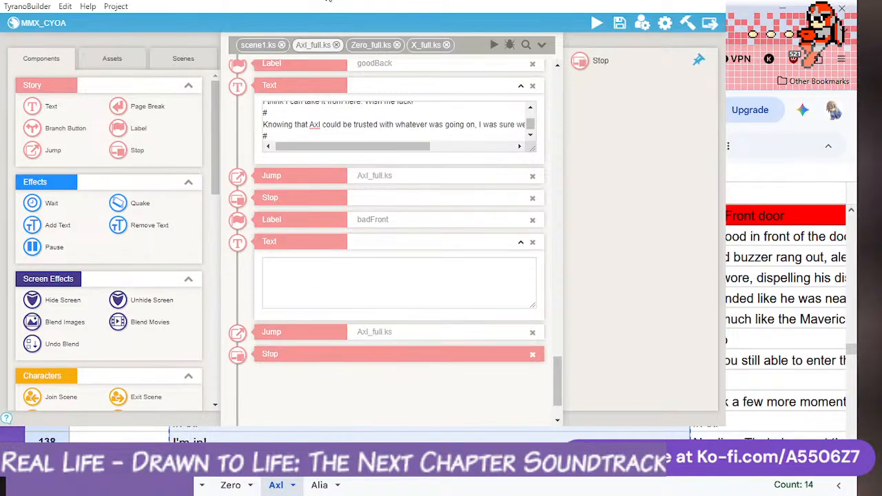
- Copy the red Front door dialogue ending "He didn't reply." from the Axl sheet into the badFront Text, closing with #
drag(438, 476, 572, 432)
scroll(786, 311, down, 3)
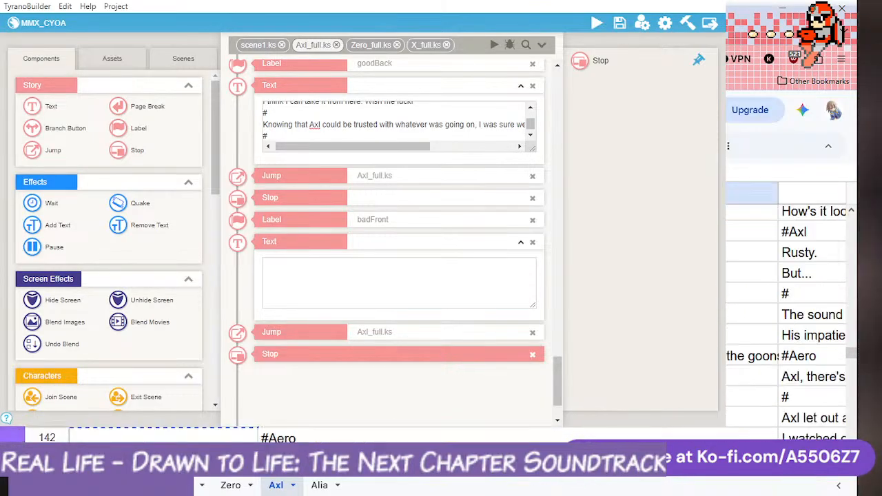
shift+click(391, 425)
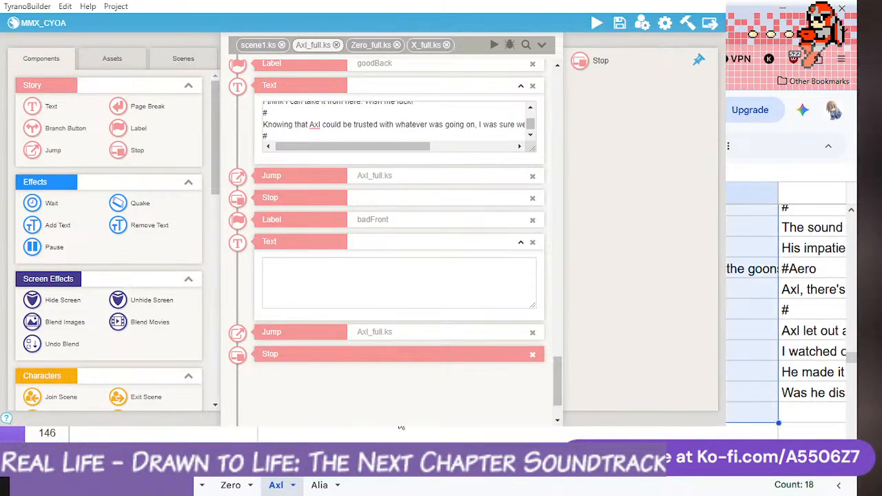
key(ctrl+c)
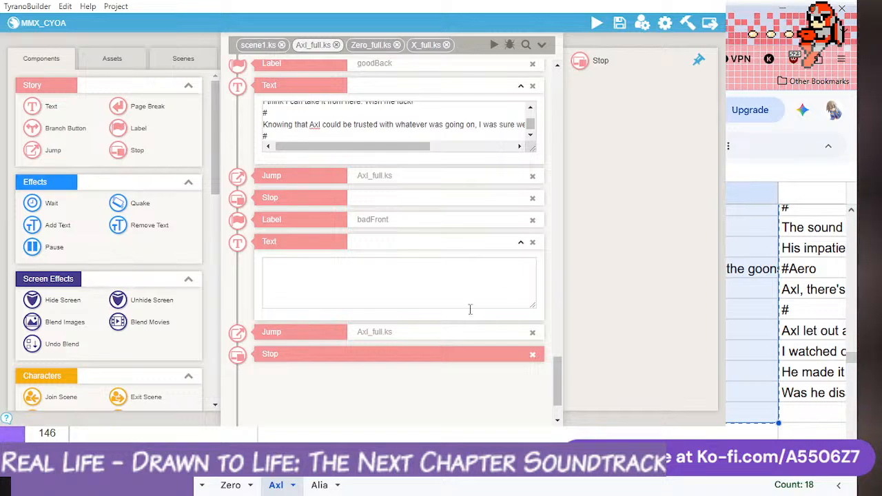
click(366, 276)
key(ctrl+v)
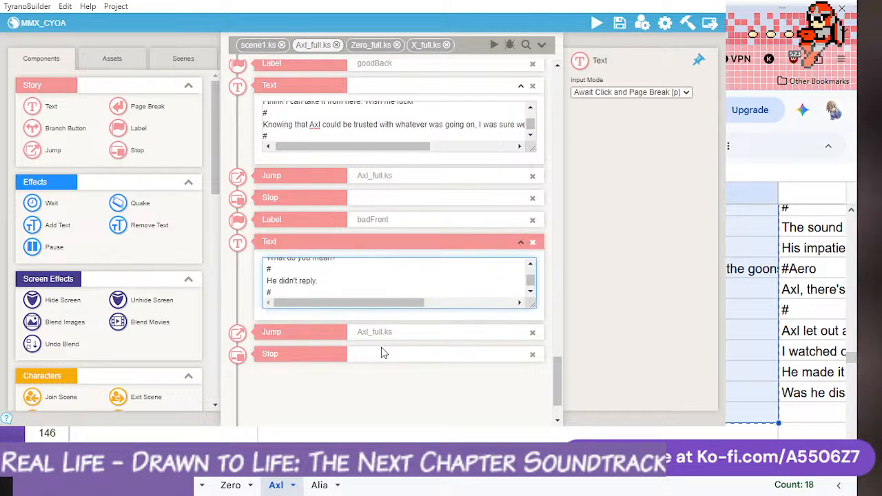
- Add a Label component named badBack after the badFront branch's Stop
drag(140, 131, 427, 386)
click(596, 95)
text(bad)
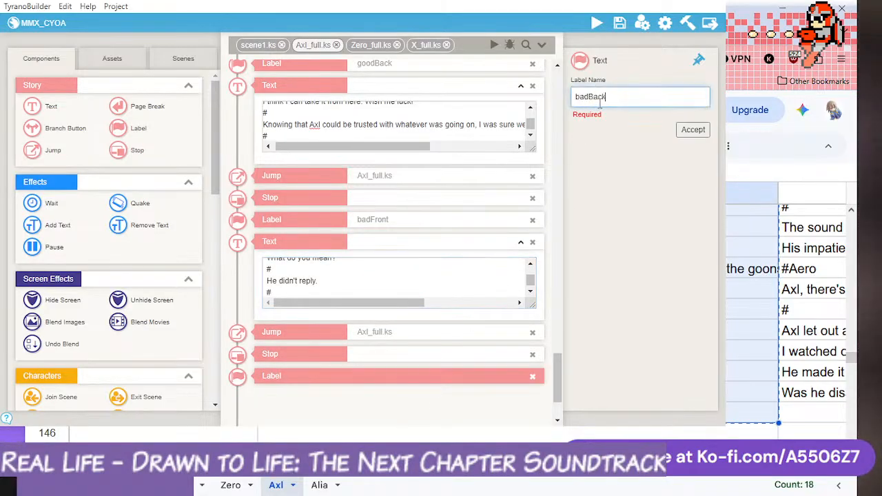
text(Back)
click(689, 131)
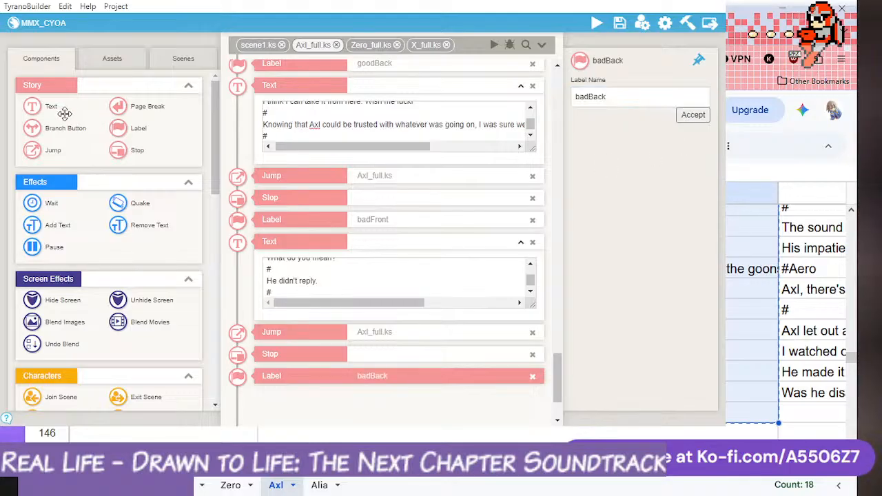
- Add an empty Text, a Jump to Axl_full.ks and a Stop below the badBack label
drag(64, 113, 339, 393)
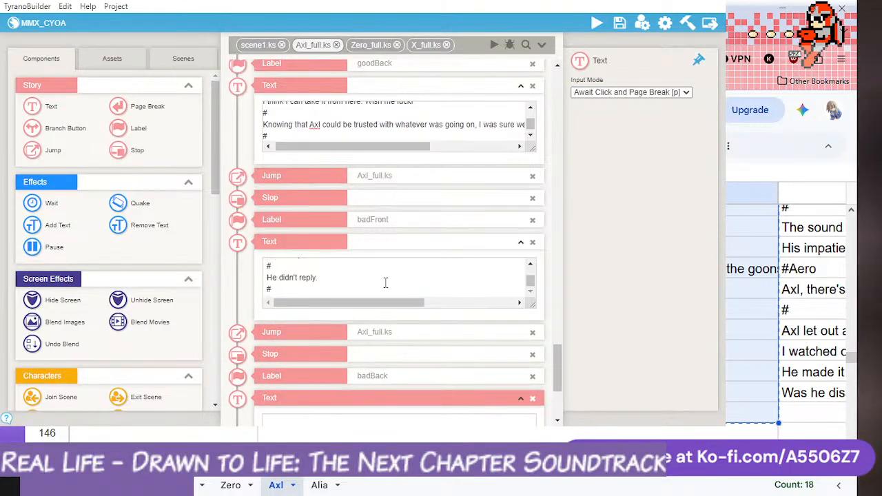
scroll(505, 389, down, 3)
drag(58, 155, 359, 339)
drag(146, 152, 386, 331)
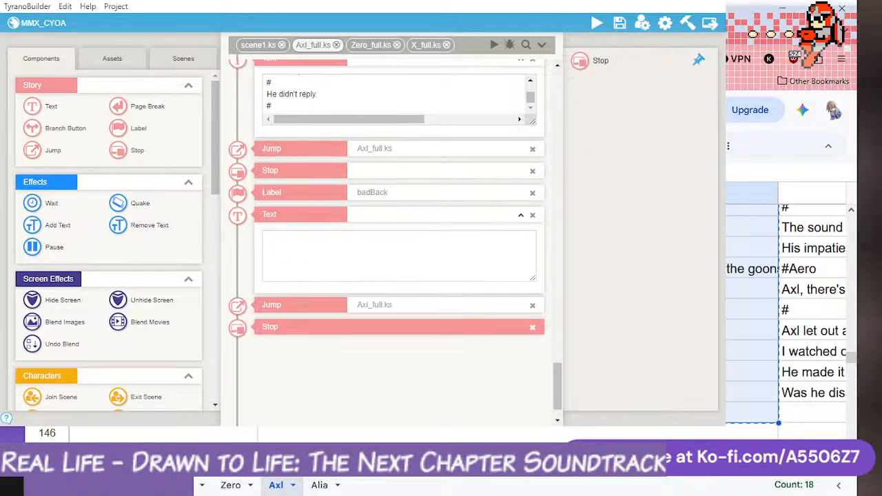
- Copy the dialogue ending "When was the last time I disappointed Axl?" from the Axl sheet into the badBack Text, and save the project
scroll(785, 310, right, 4)
click(786, 393)
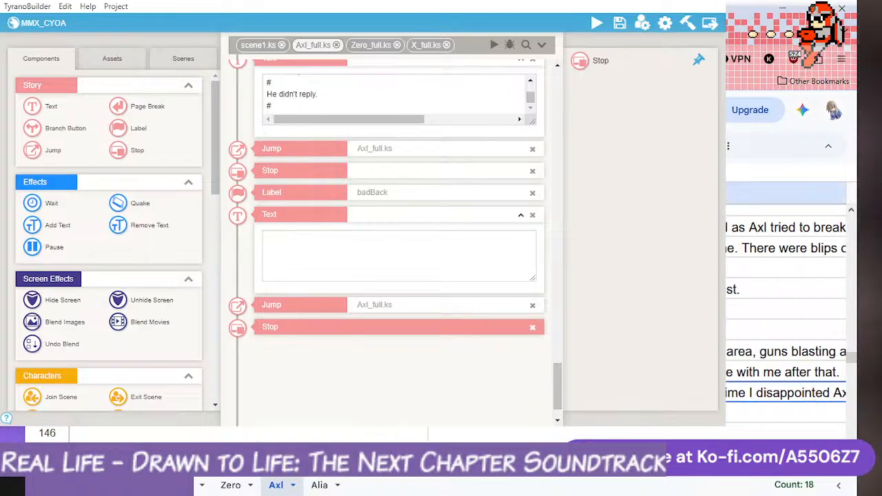
key(Up)
key(Up)
key(Up)
key(Up)
key(Up)
key(Up)
key(Up)
key(Up)
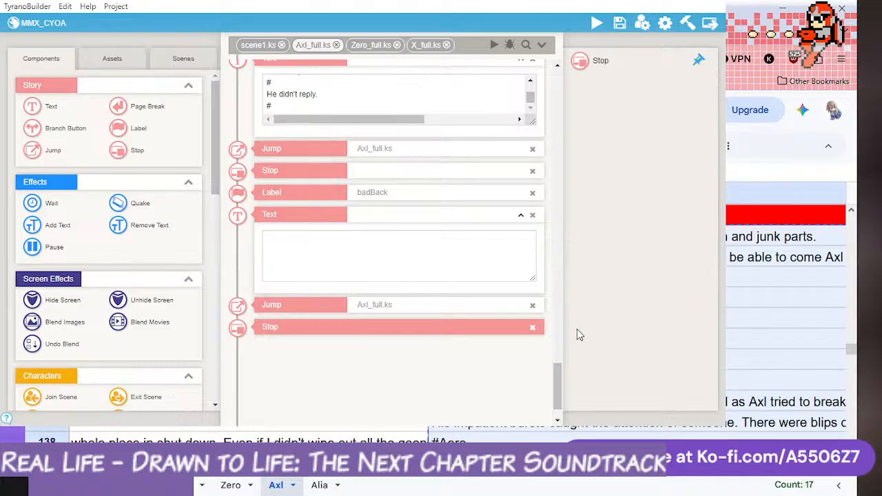
click(288, 265)
key(ctrl+v)
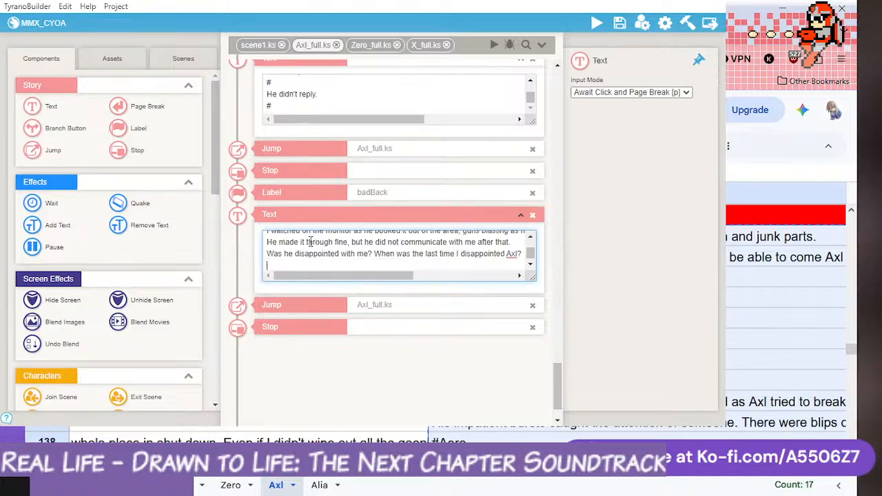
click(620, 23)
- Set the target of the Jump at the end of the camo branch to *goodFront in Axl_full.ks
drag(561, 367, 560, 308)
click(492, 306)
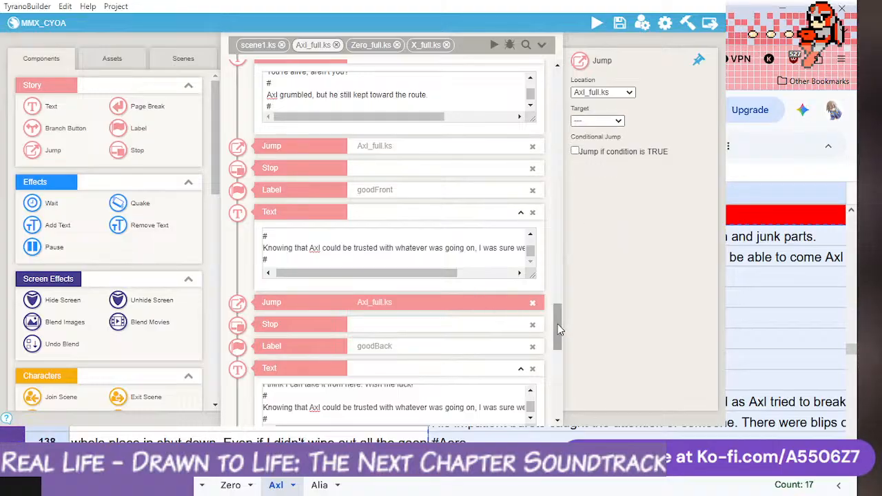
drag(558, 324, 558, 271)
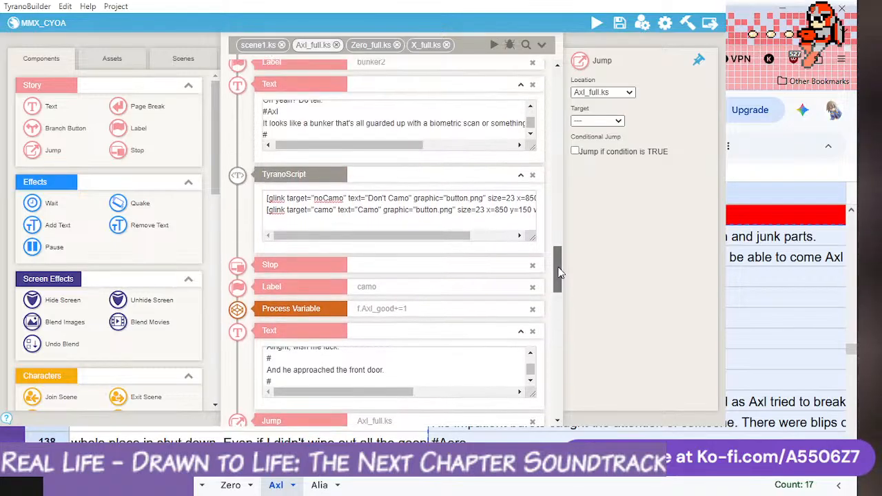
click(482, 292)
scroll(523, 281, down, 3)
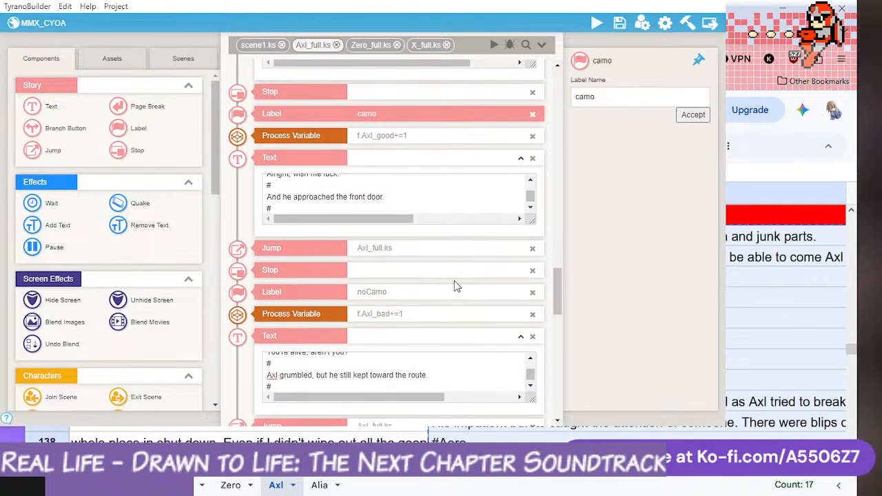
click(419, 249)
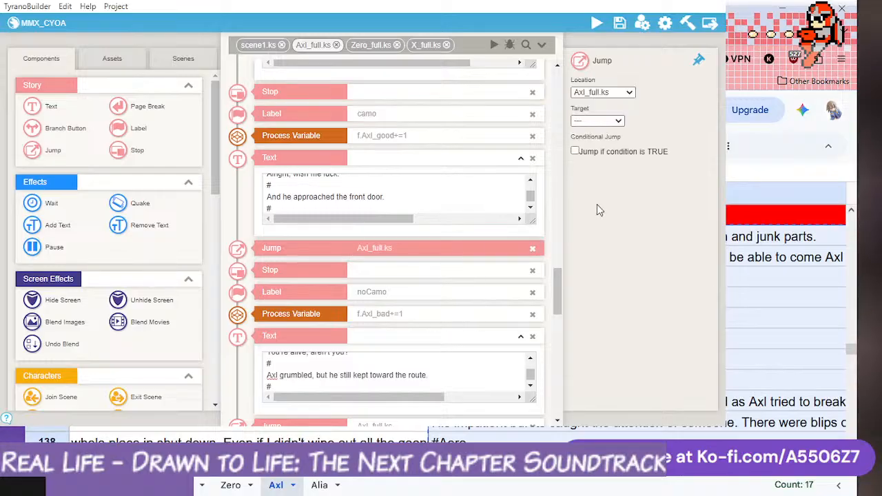
click(576, 152)
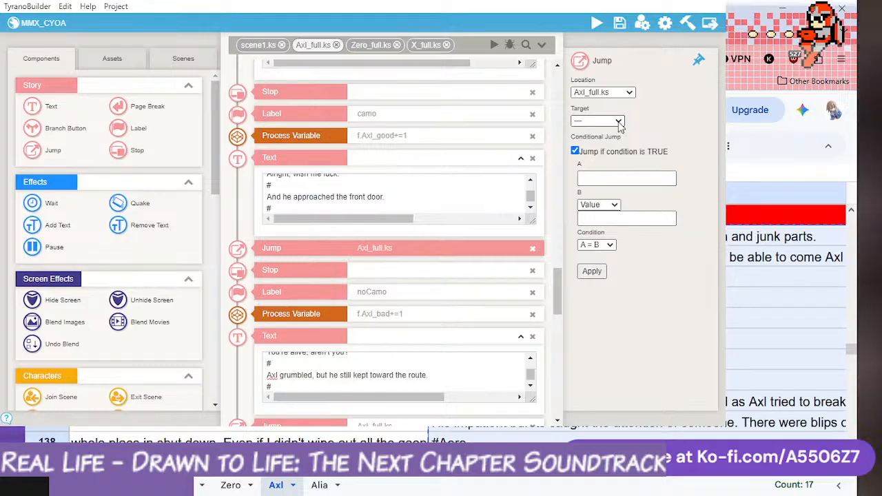
click(607, 241)
scroll(556, 278, up, 1)
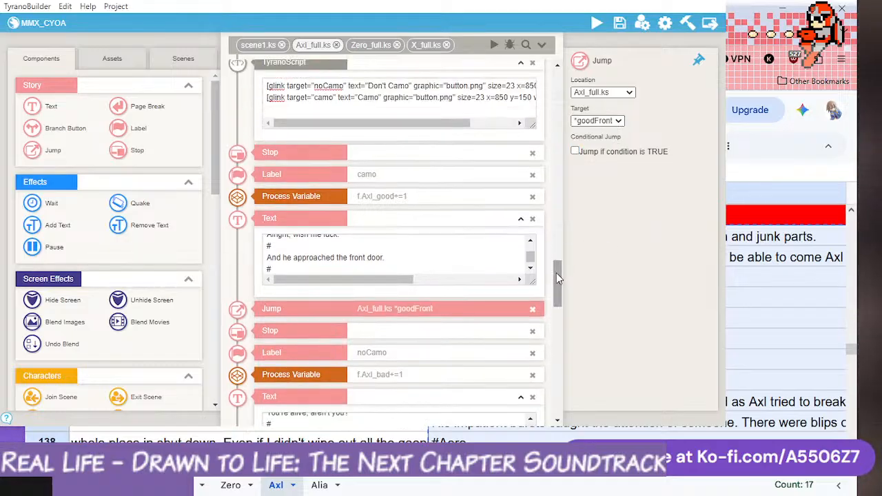
- Make the camo branch's goodFront Jump conditional on Axl_good being greater than the value 2
click(576, 152)
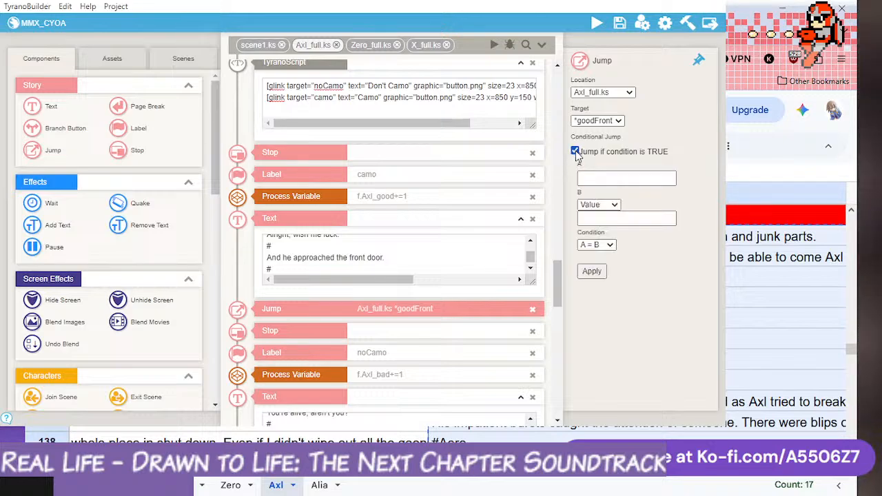
click(606, 178)
text(Axl)
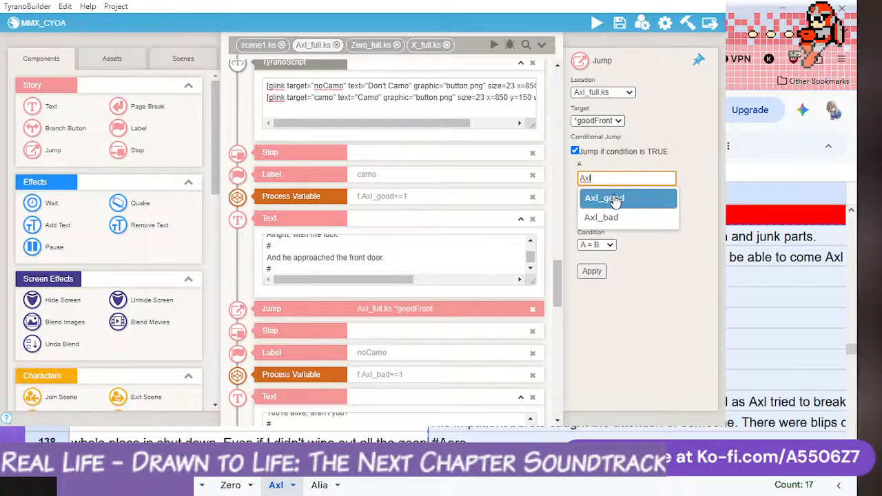
click(616, 198)
click(621, 220)
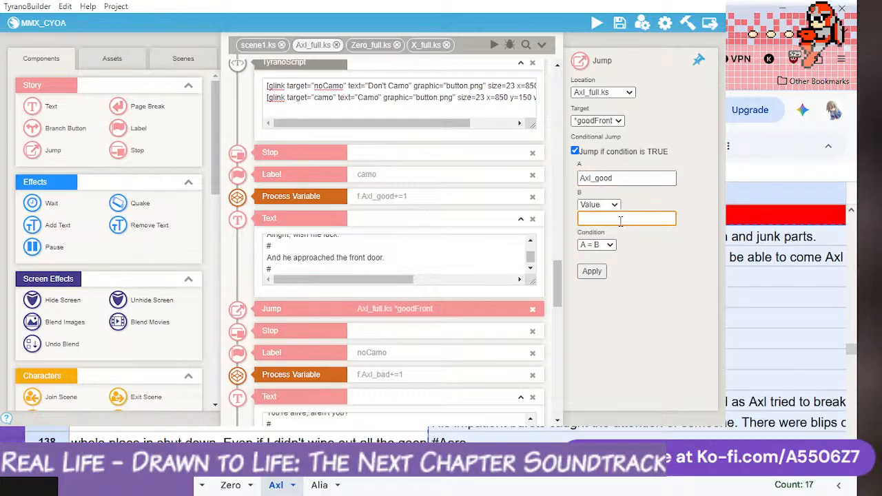
click(609, 247)
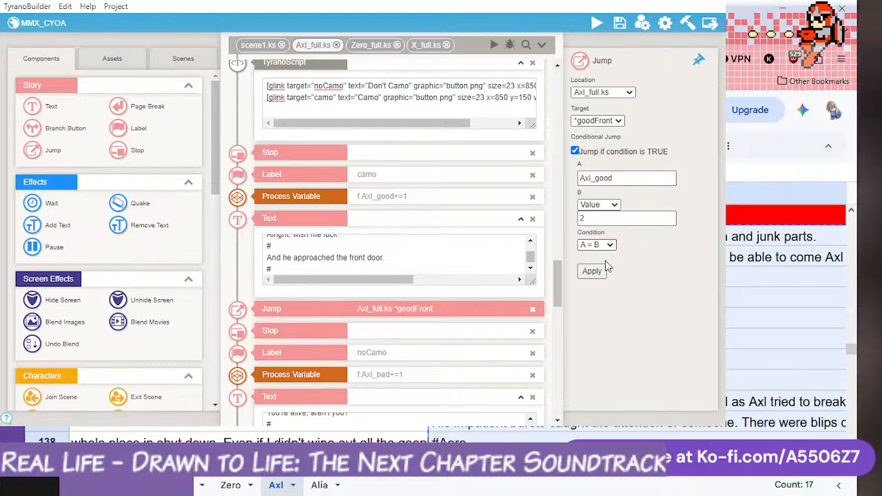
click(604, 264)
click(596, 272)
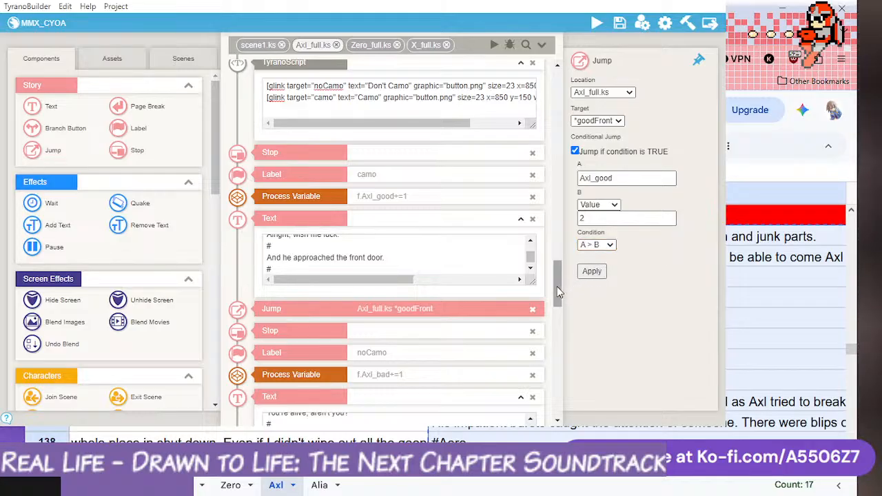
- Add a second Jump below the goodFront Jump in the camo branch, targeting *badFront in Axl_full.ks
scroll(556, 286, down, 2)
scroll(557, 286, up, 1)
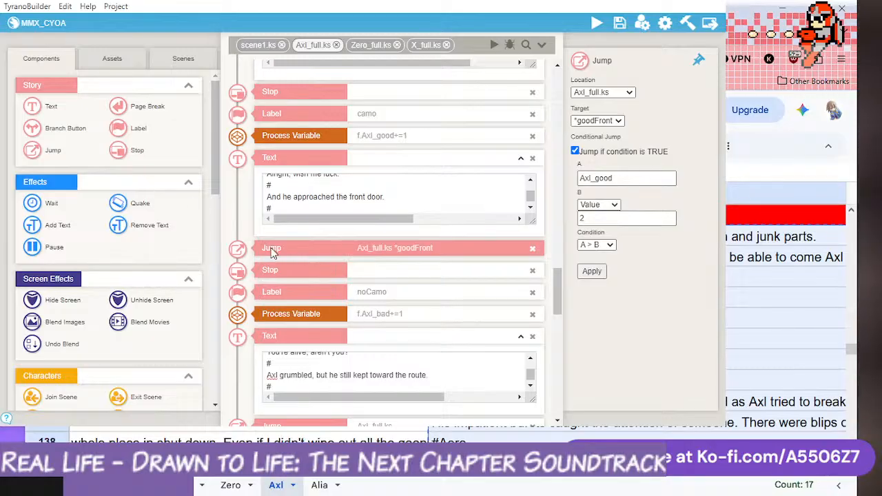
scroll(377, 254, down, 1)
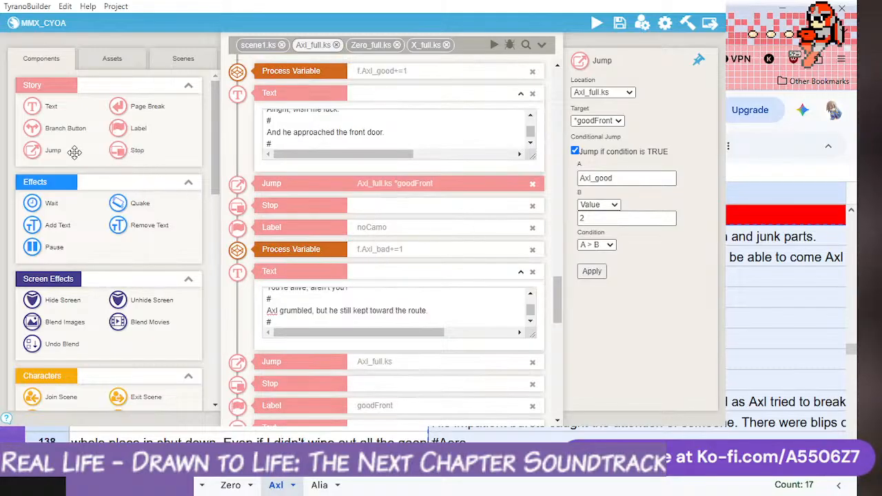
drag(74, 151, 404, 201)
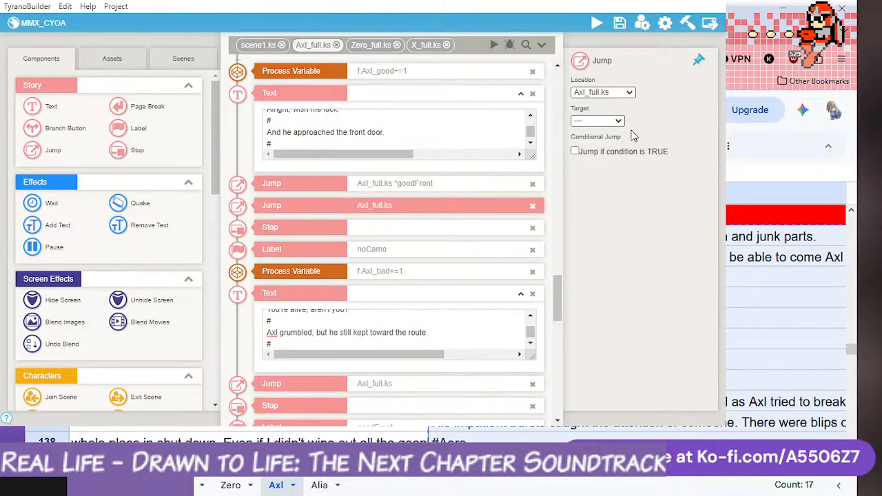
click(604, 268)
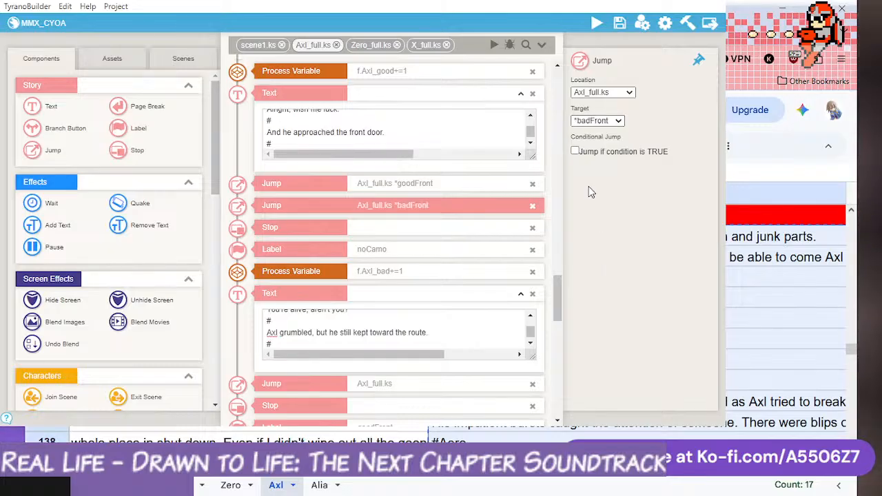
- Make the badFront Jump conditional on Axl_good > 2, and check its settings against the goodFront Jump
click(575, 152)
click(605, 180)
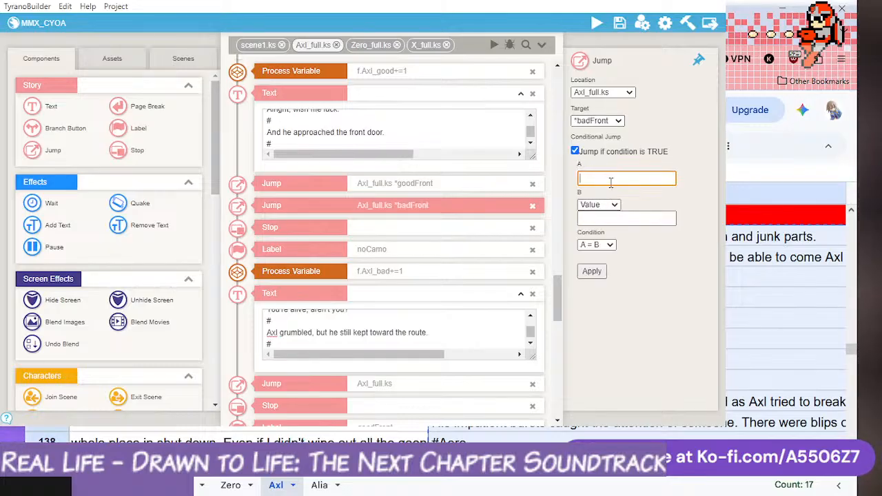
text(Ax)
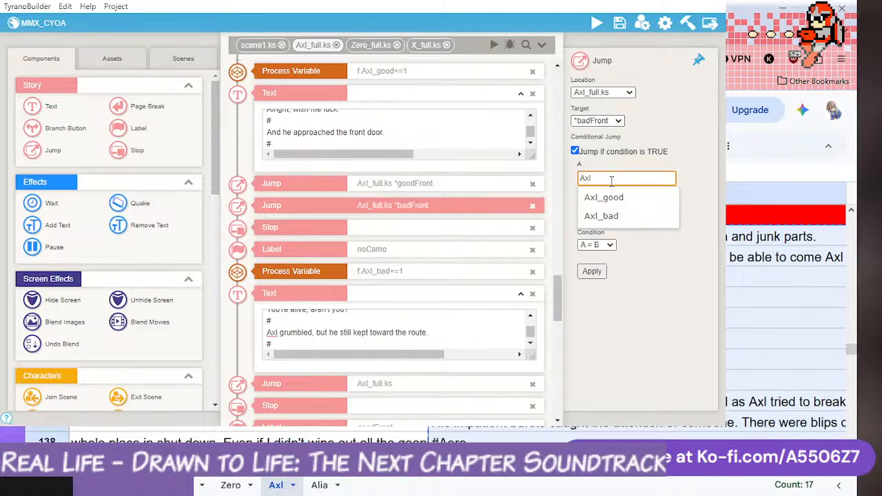
text(l)
click(611, 199)
click(605, 220)
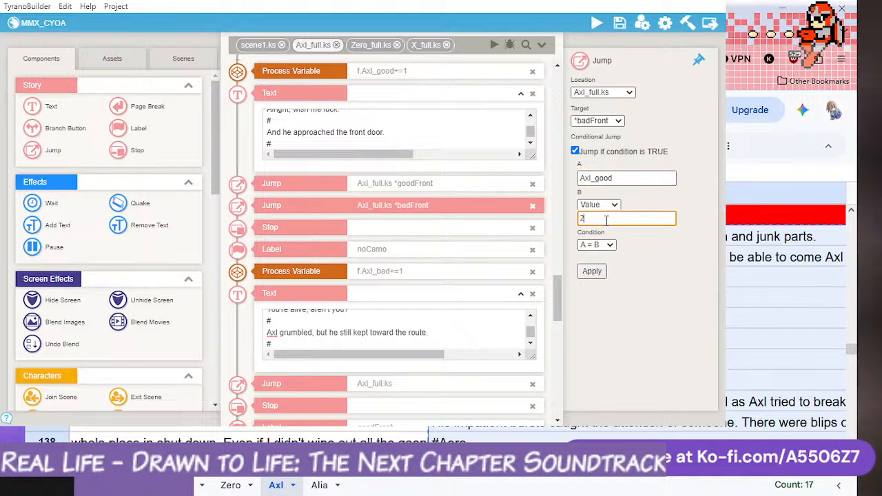
click(606, 274)
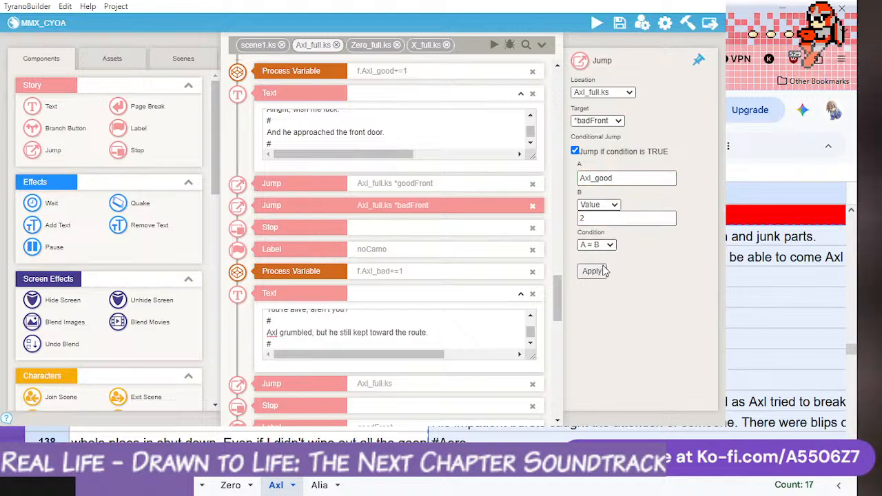
click(592, 271)
drag(557, 299, 555, 294)
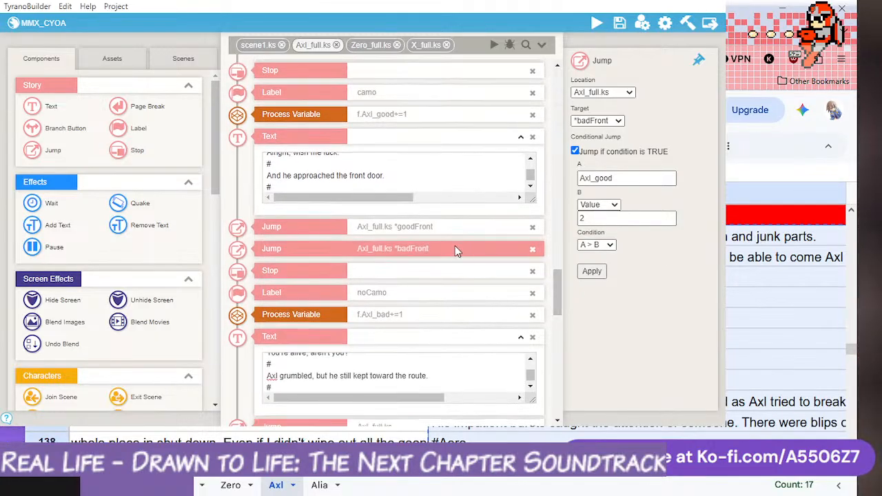
click(443, 228)
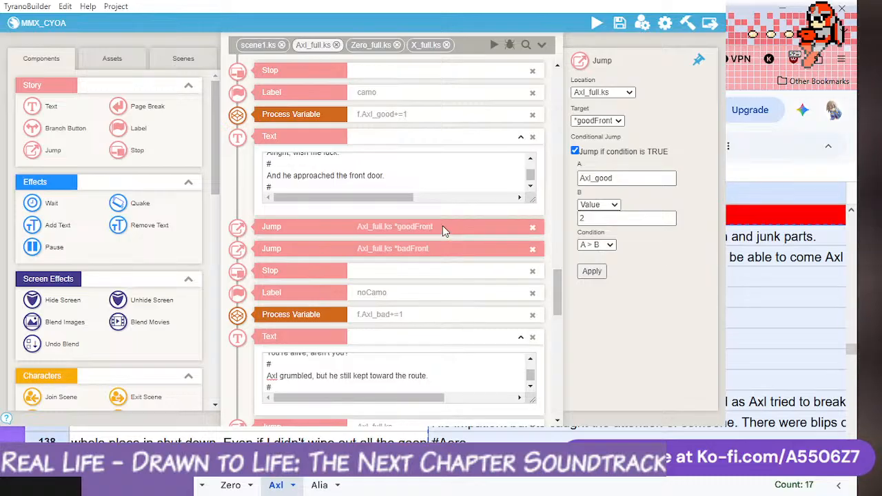
drag(556, 293, 560, 312)
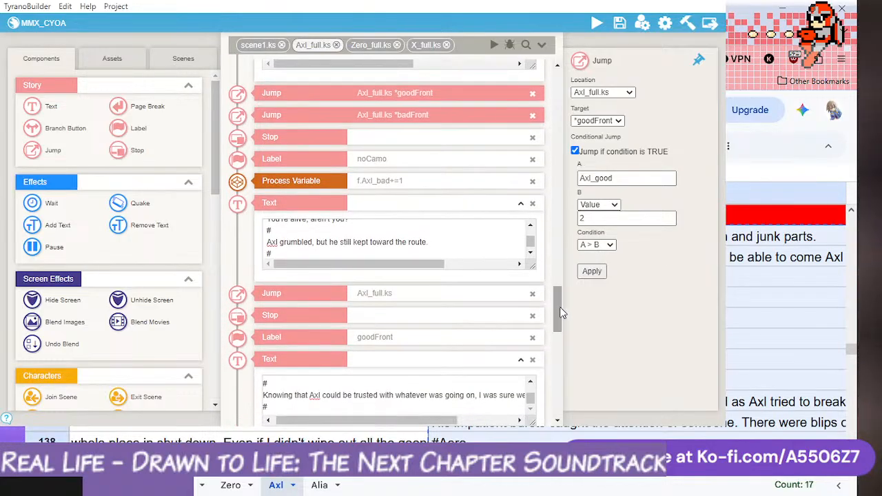
click(404, 293)
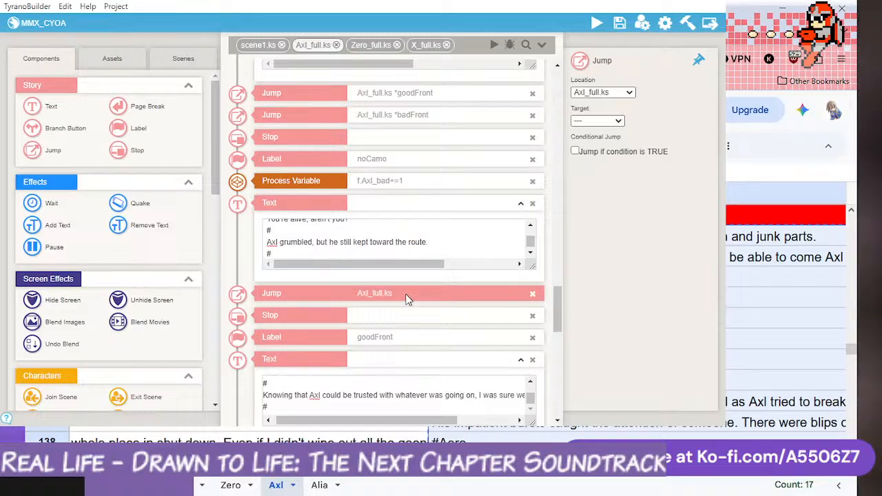
right_click(405, 297)
click(429, 330)
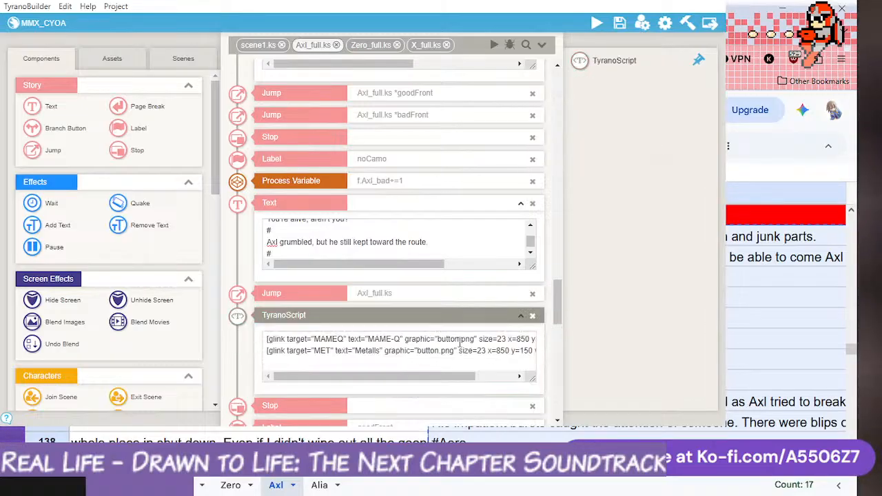
scroll(555, 303, down, 1)
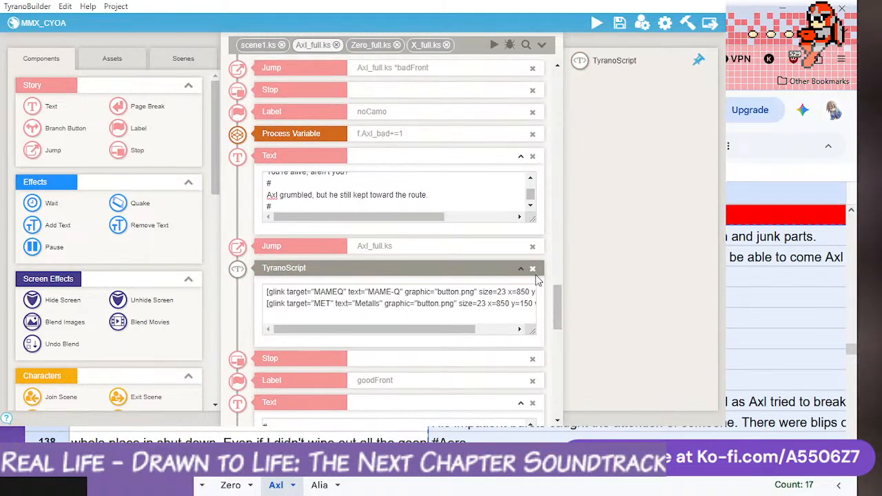
click(533, 269)
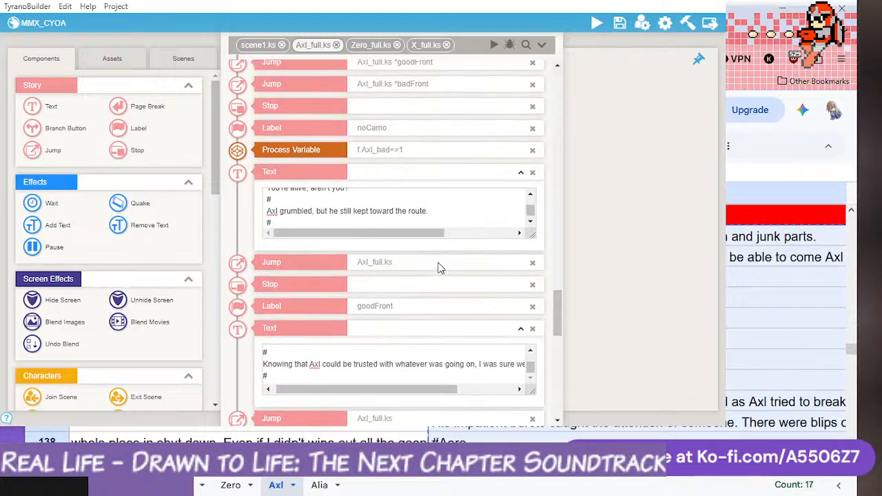
- Set the noCamo branch's Jump to target *goodBack, conditional on Axl_good being greater than the value 2
click(440, 268)
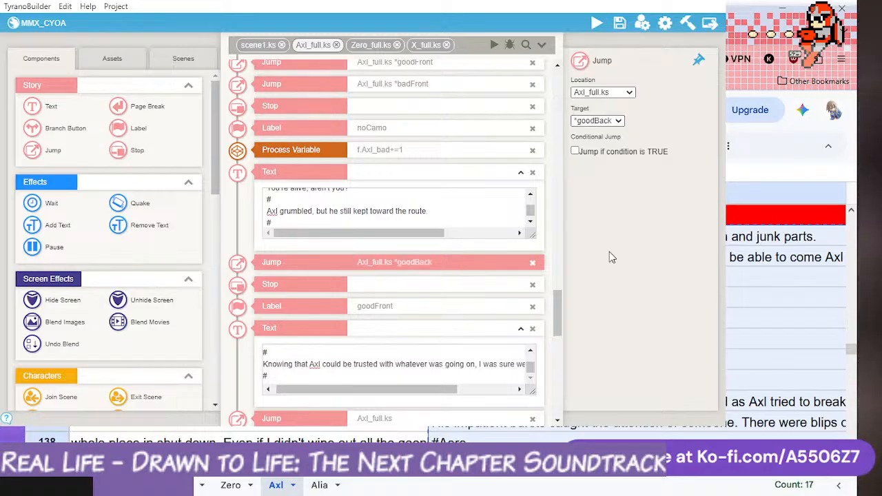
click(575, 151)
click(594, 179)
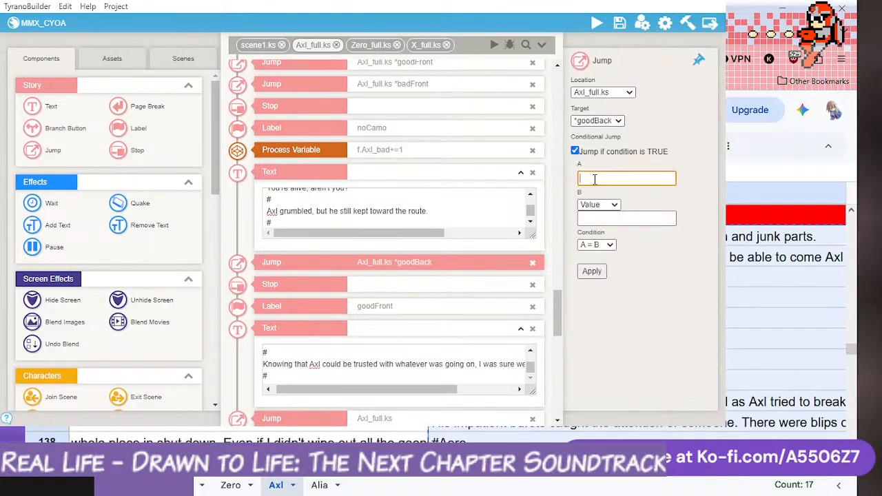
text(Axl)
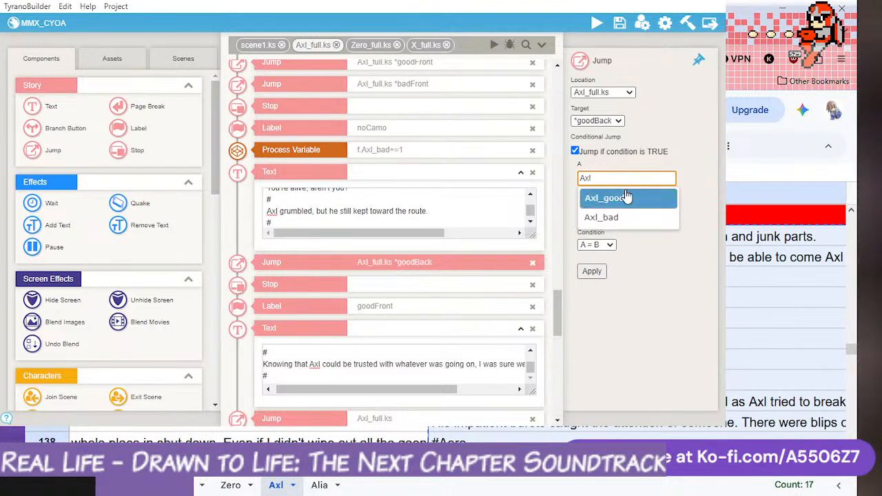
click(604, 198)
click(612, 218)
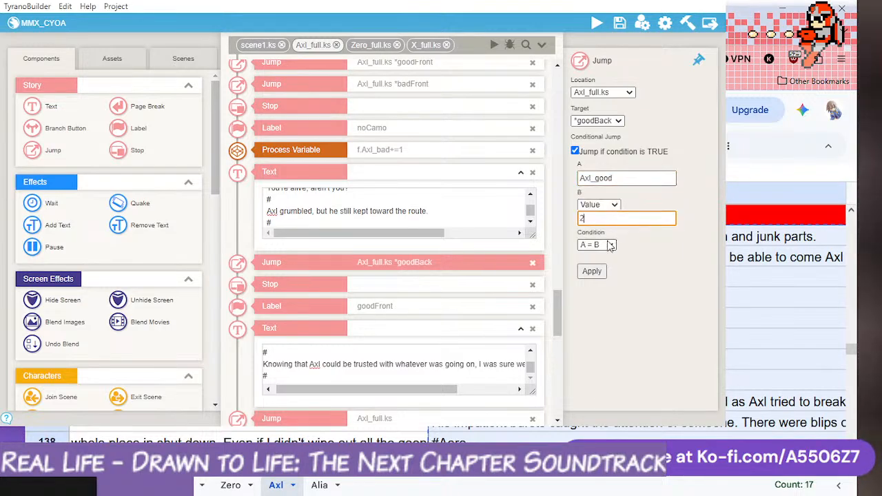
text(2)
key(Tab)
key(Down)
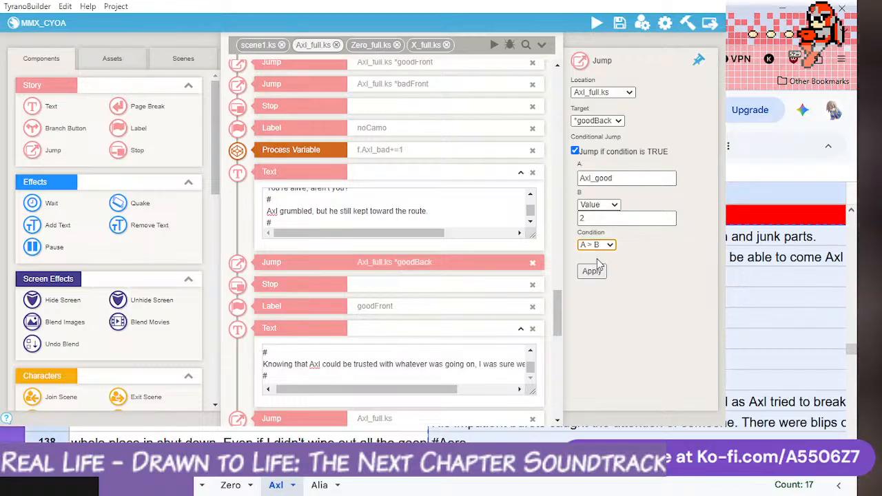
click(592, 271)
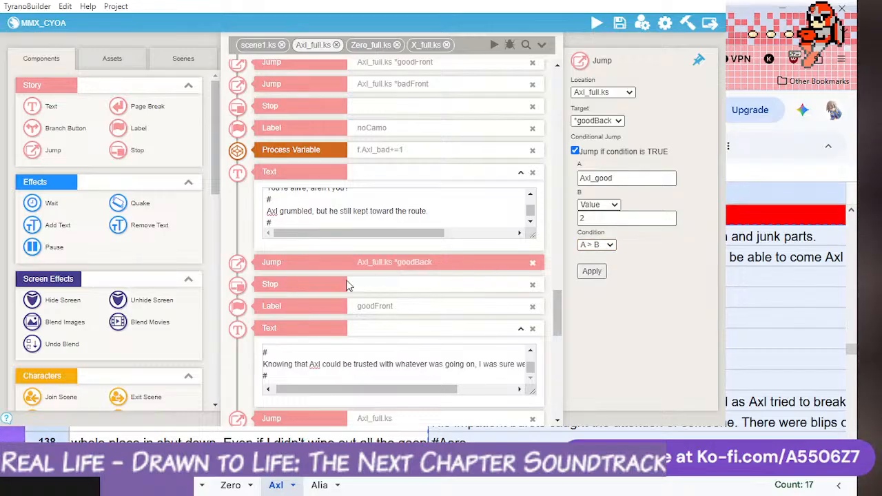
- Add a second Jump in the noCamo branch below the goodBack Jump, targeting *badBack in Axl_full.ks, conditional on Axl_bad > 2
drag(54, 150, 331, 284)
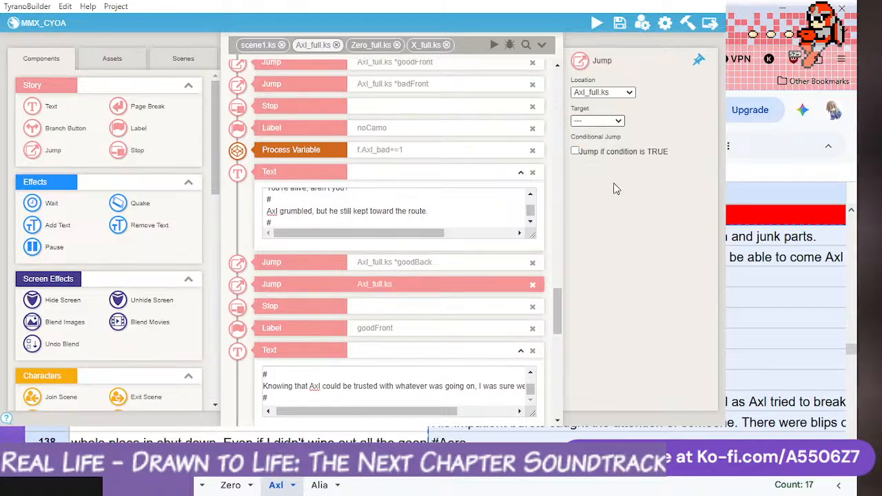
click(606, 275)
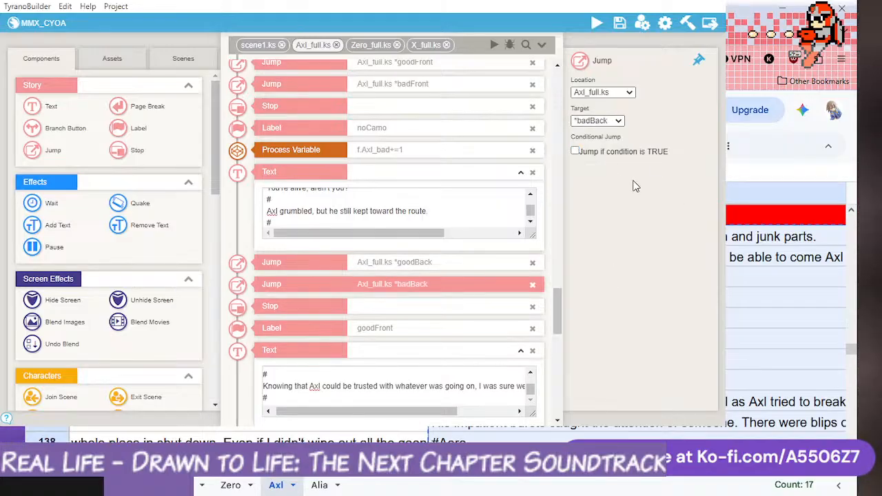
click(575, 153)
click(610, 178)
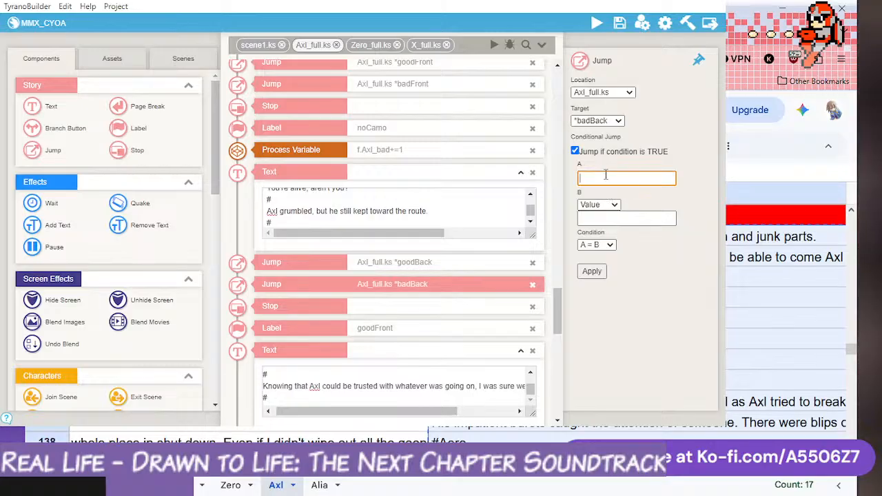
text(Axl)
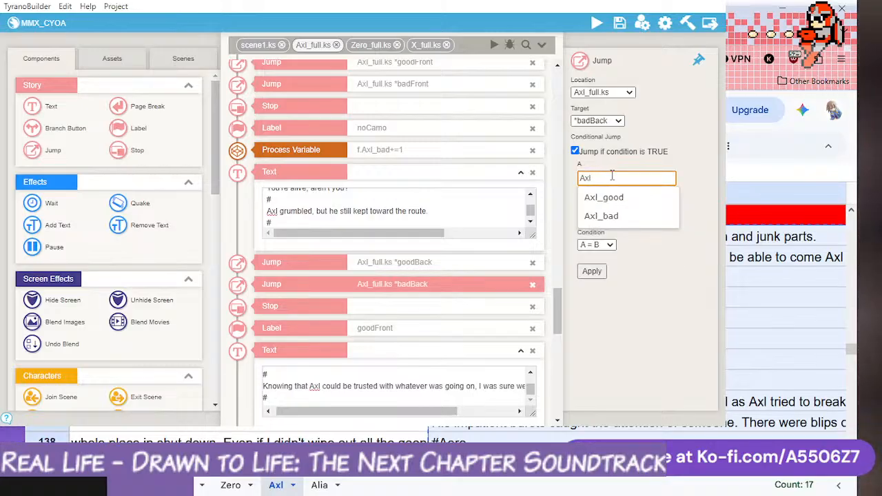
click(620, 216)
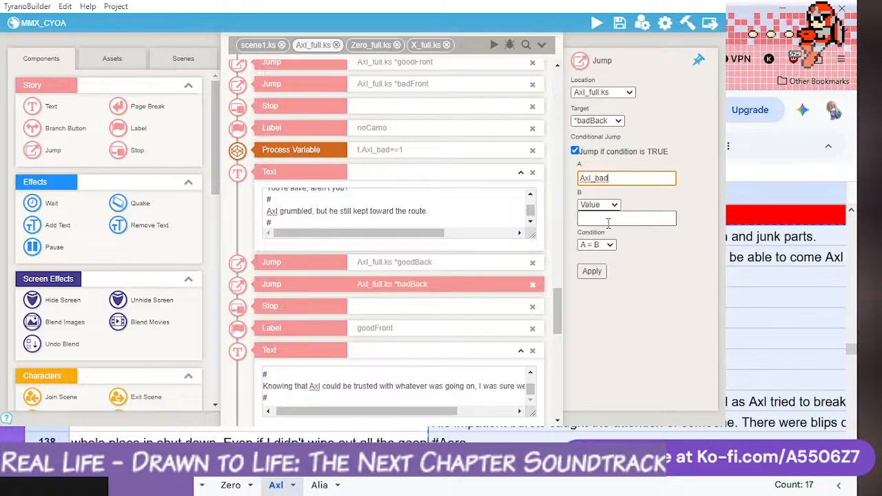
click(608, 219)
click(609, 246)
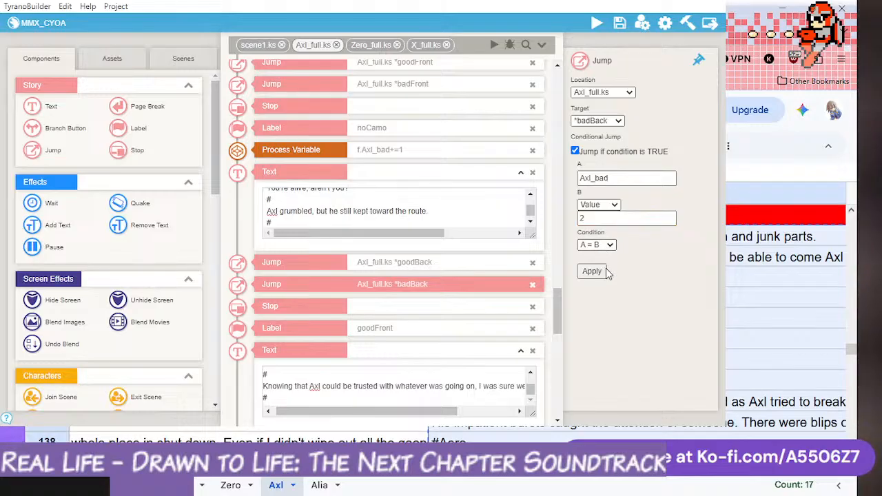
click(605, 270)
click(596, 274)
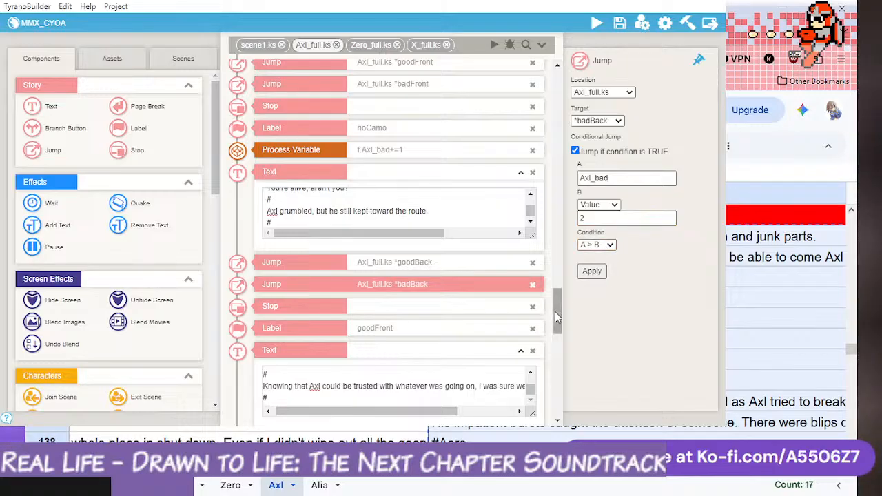
- Save the project and start a preview of the Axl_full.ks scene
mouse_move(556, 315)
mouse_down()
mouse_move(558, 307)
mouse_move(533, 310)
mouse_move(557, 315)
mouse_up()
drag(532, 286, 532, 270)
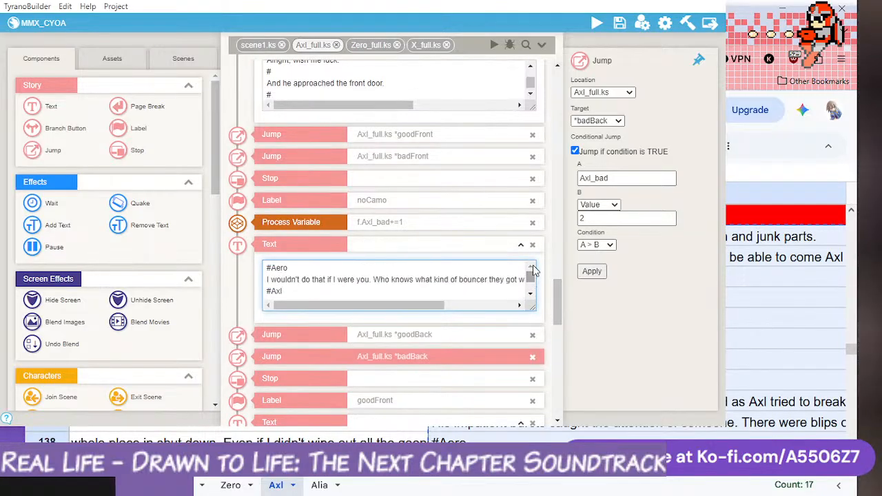
click(619, 24)
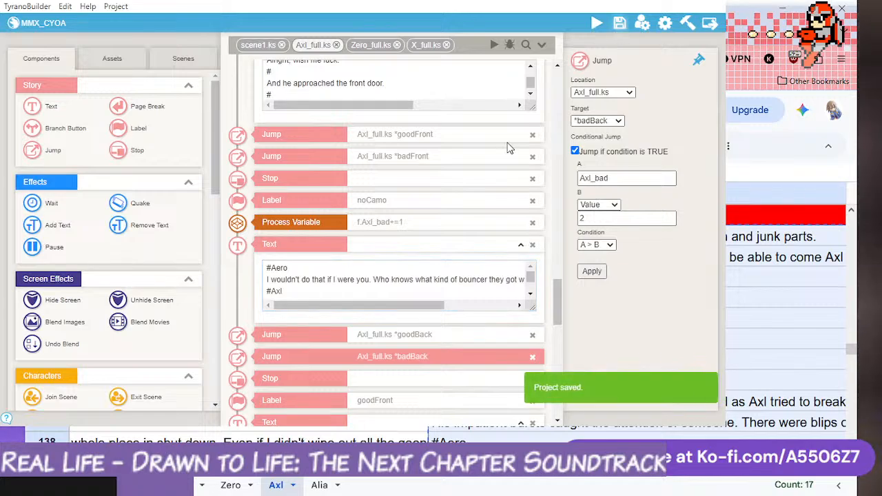
click(494, 45)
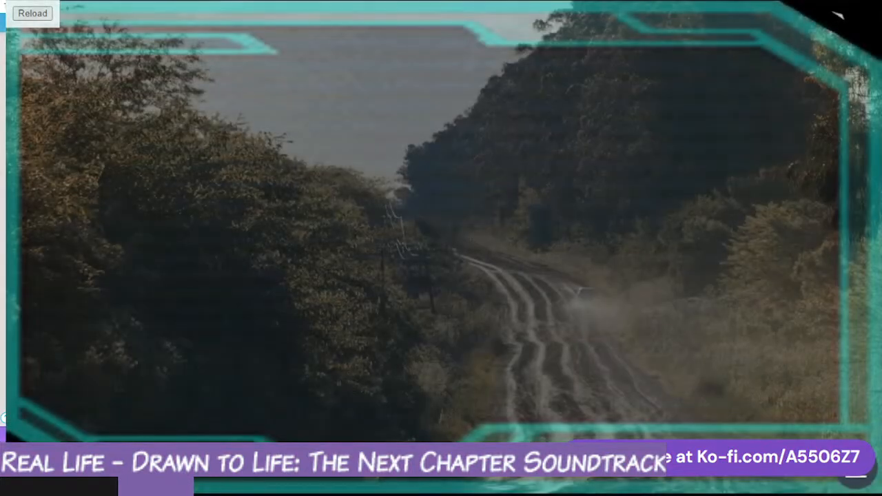
- Advance the preview's opening dialogue up to the choice between Hide and Stayed Armed
key(space)
key(space)
key(space)
key(space)
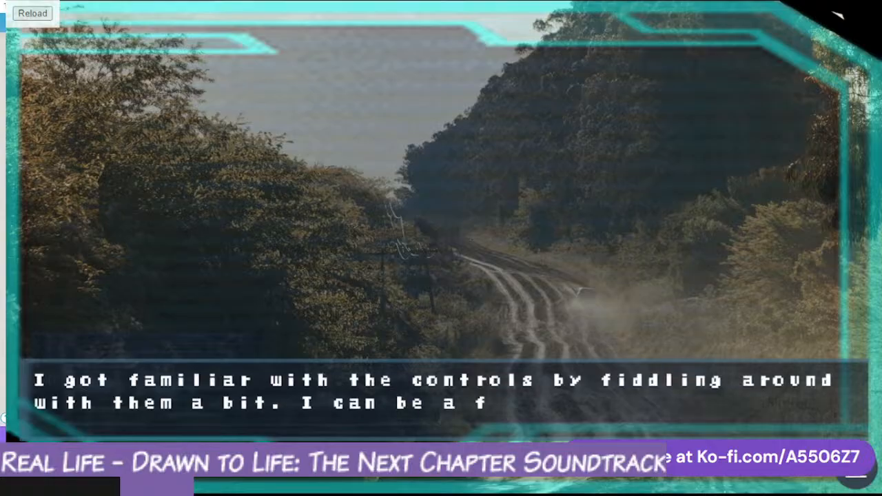
key(space)
key(space)
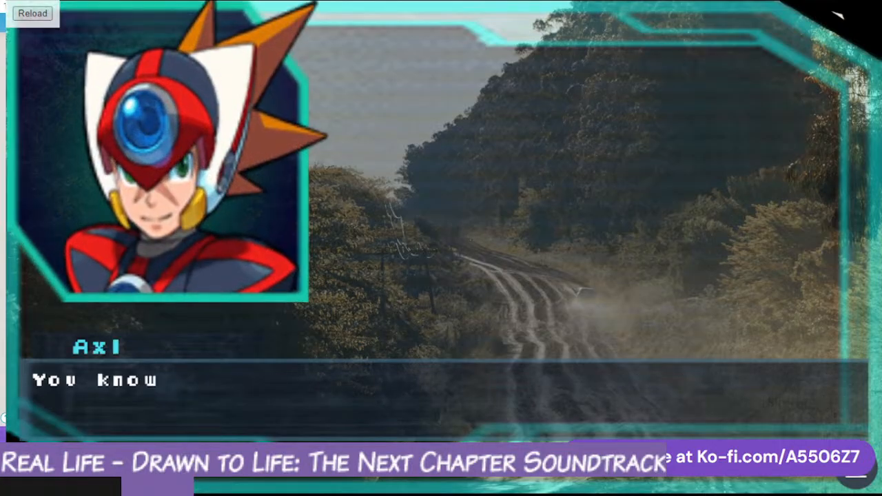
key(space)
key(space)
key(space)
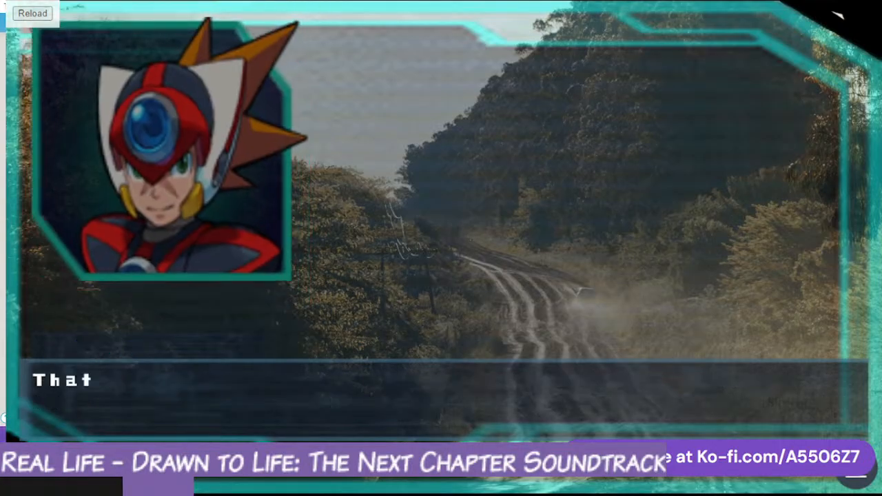
key(space)
key(space)
key(space)
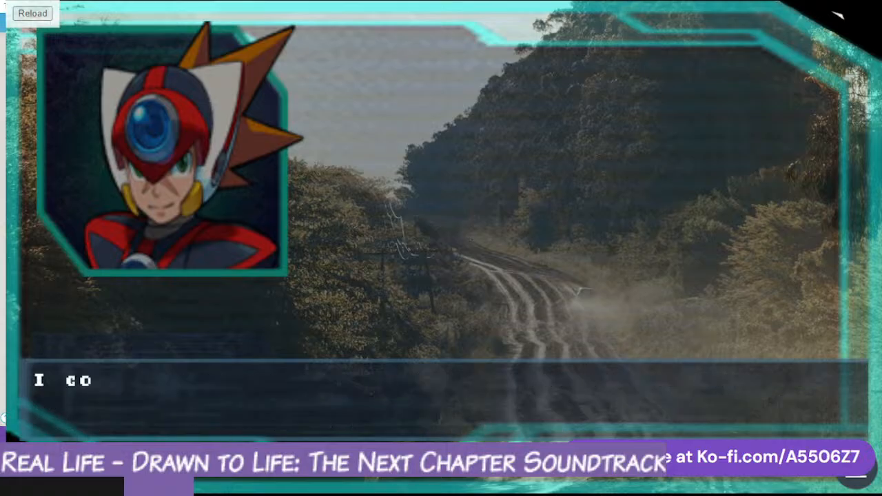
key(space)
key(space)
key(space)
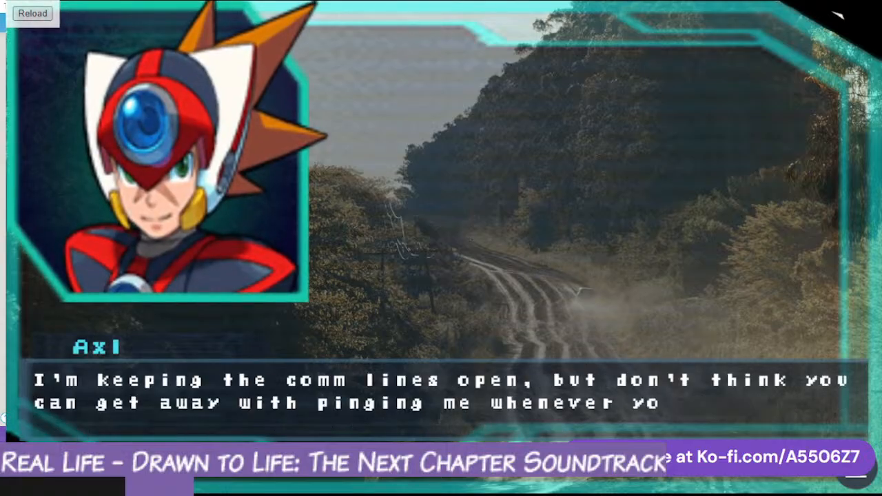
key(space)
key(space)
key(space)
key(space)
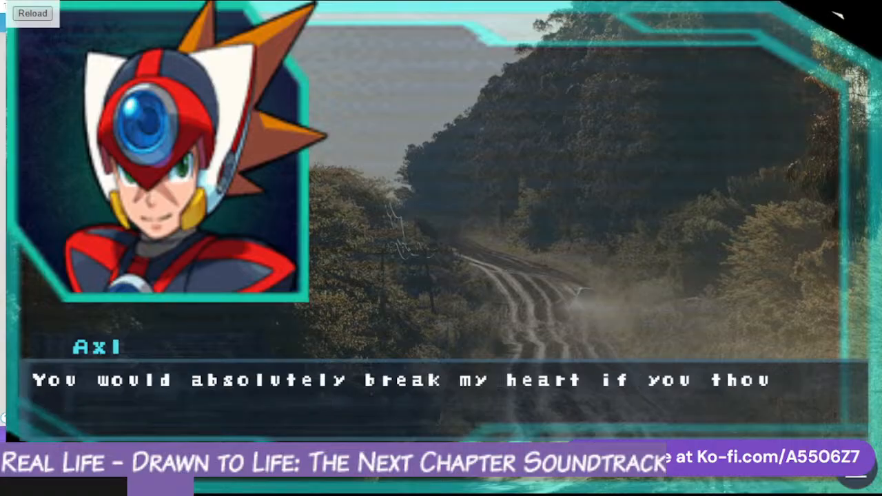
key(space)
key(space)
key(space)
key(space)
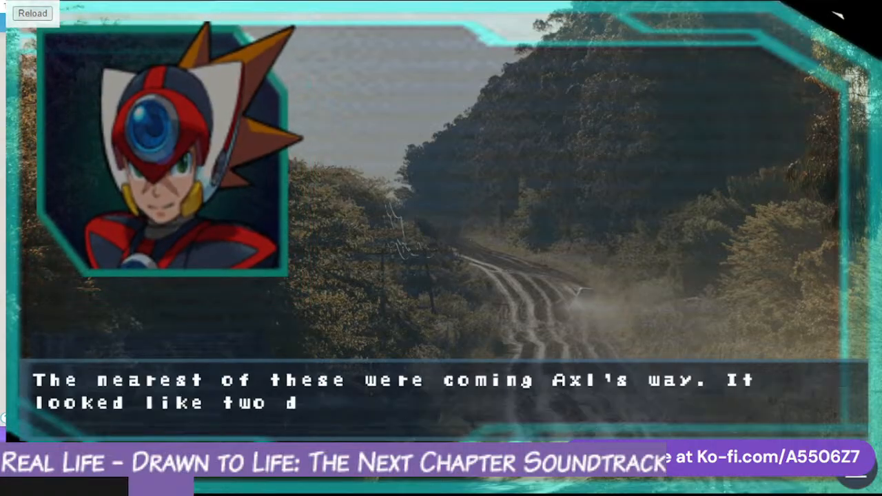
key(space)
key(space)
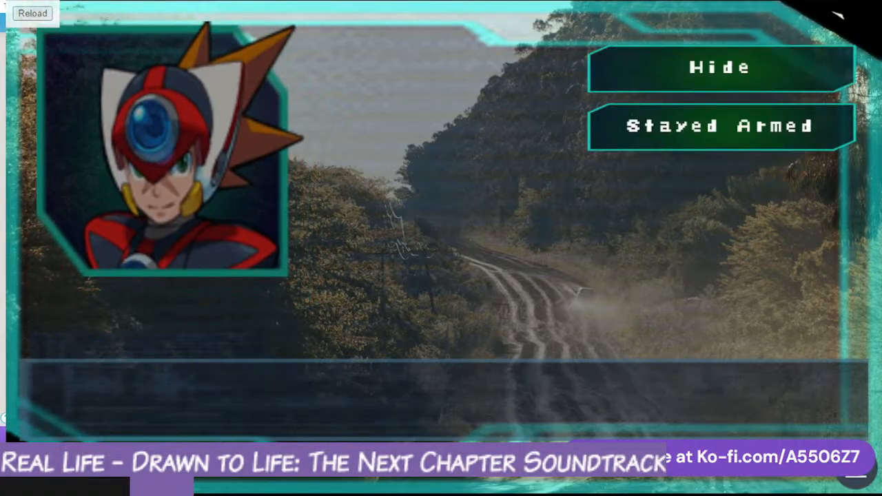
- Choose Stayed Armed and advance the dialogue up to the choice between Copy Battons and Ignore Battons
key(space)
key(space)
key(space)
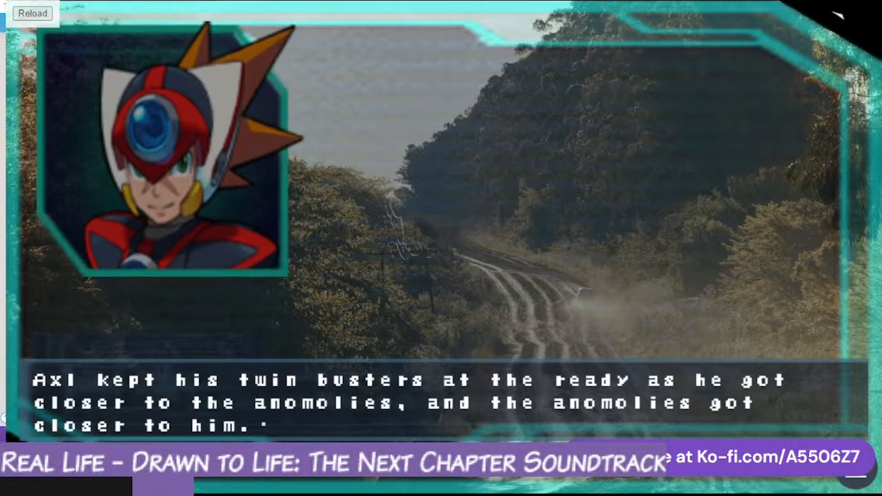
key(space)
key(space)
key(space)
key(space)
key(space)
key(space)
key(space)
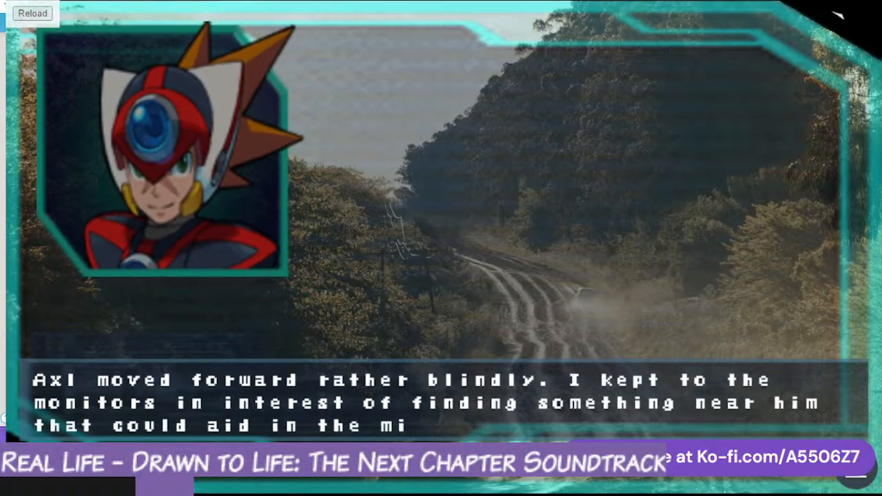
key(space)
key(space)
key(space)
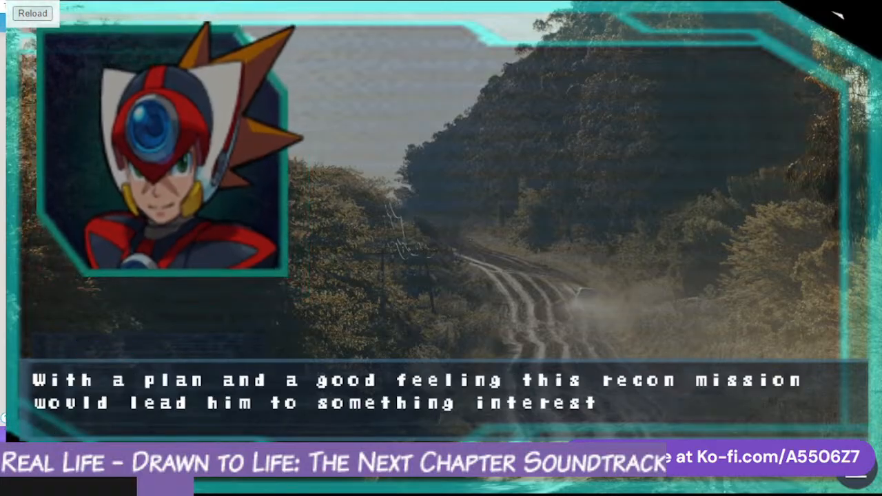
key(space)
key(space)
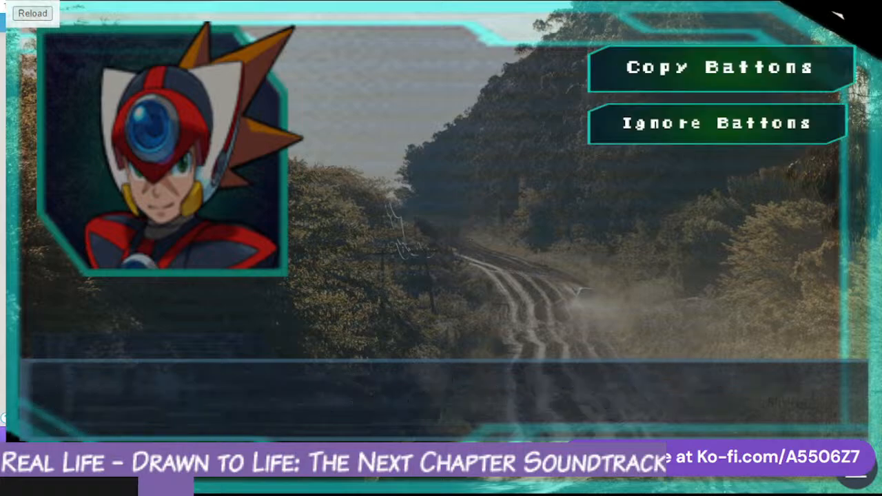
- Choose Ignore Battons and advance the dialogue up to the choice between Don't Camo and Camo
key(Down)
key(space)
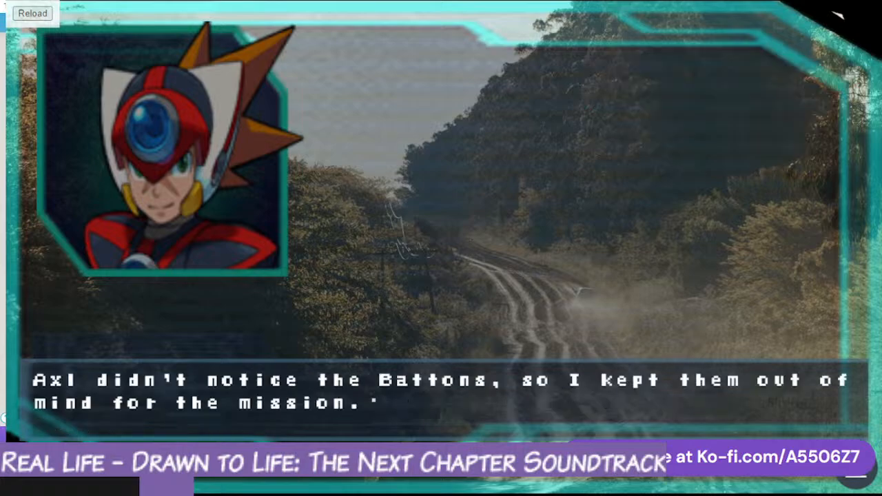
key(space)
key(space)
key(space)
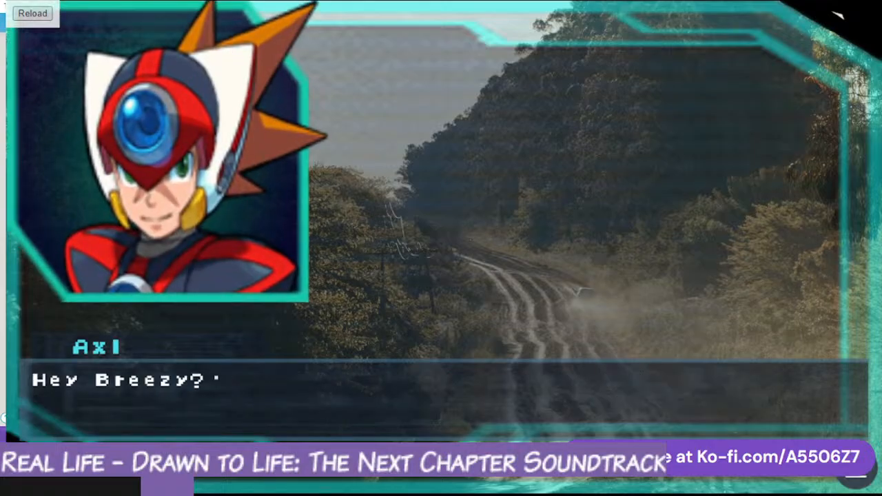
key(space)
key(space)
key(space)
key(space)
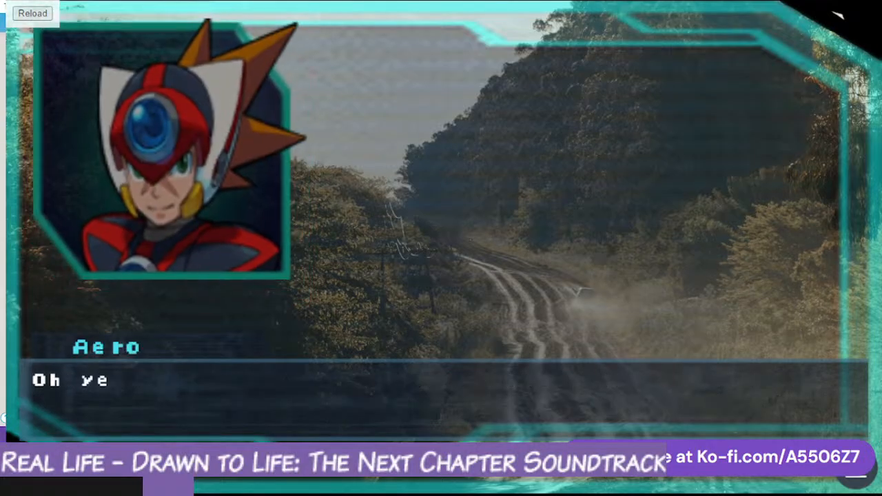
key(space)
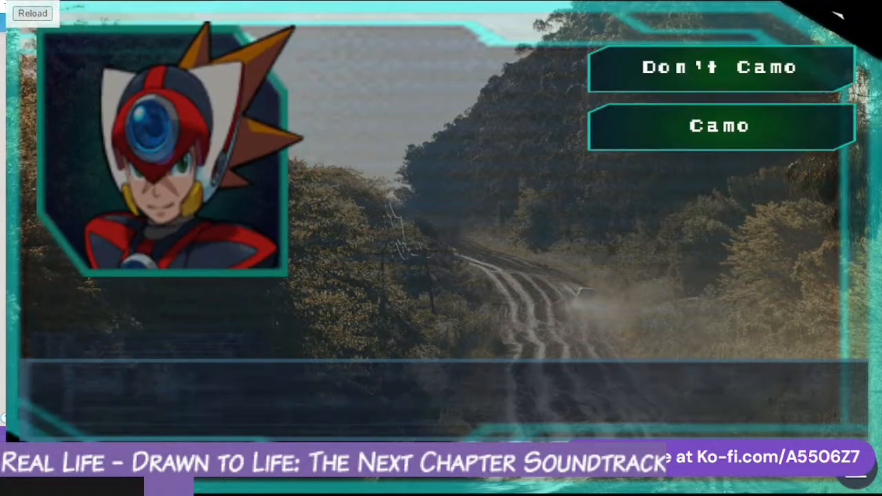
- Choose Camo, advance through that branch's dialogue to test its conditional Jumps, and close the preview
key(space)
key(space)
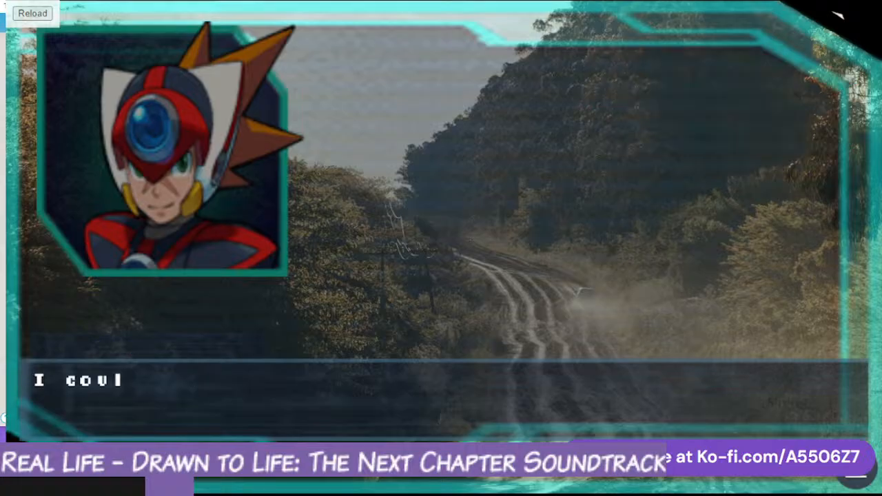
key(space)
key(space)
key(space)
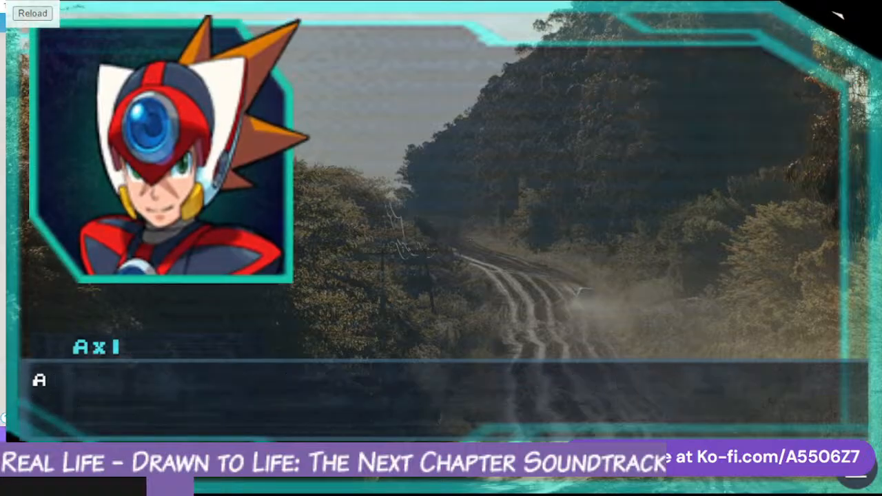
key(space)
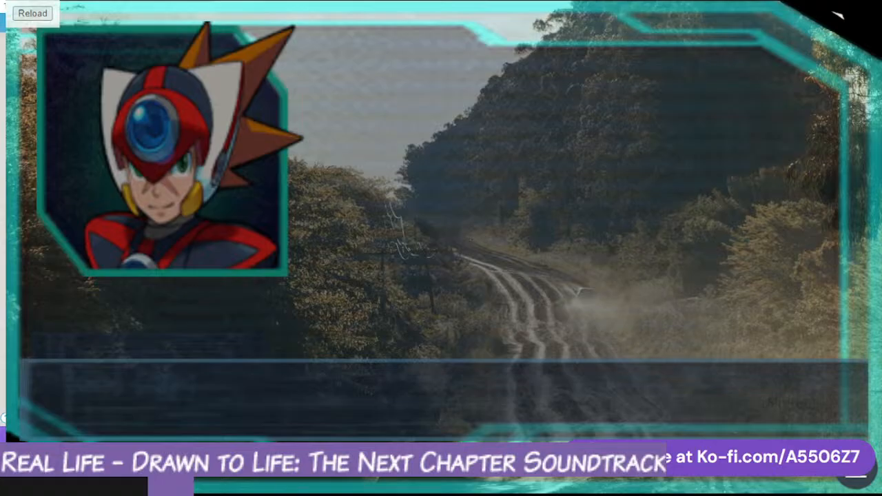
click(833, 11)
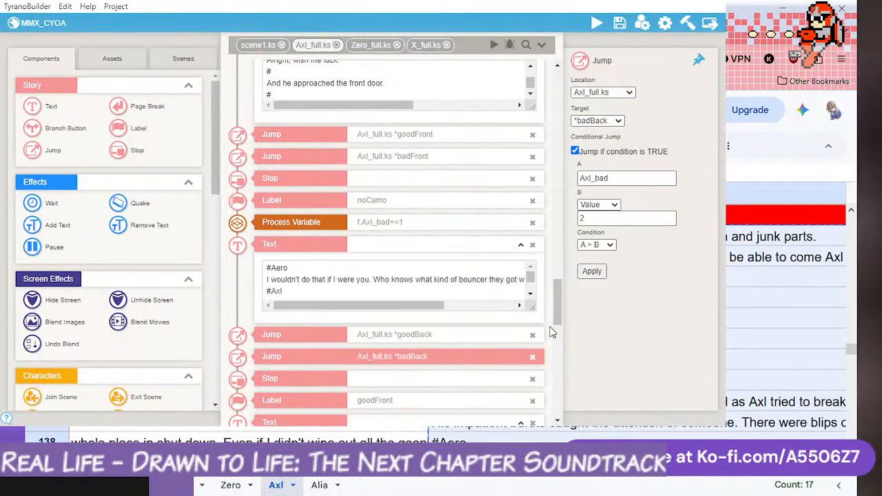
- Review Axl_full.ks from the batton branches to the badBack branch at its end, and save the project
drag(559, 315, 560, 201)
click(464, 274)
click(470, 296)
click(453, 221)
click(460, 243)
key(ctrl+s)
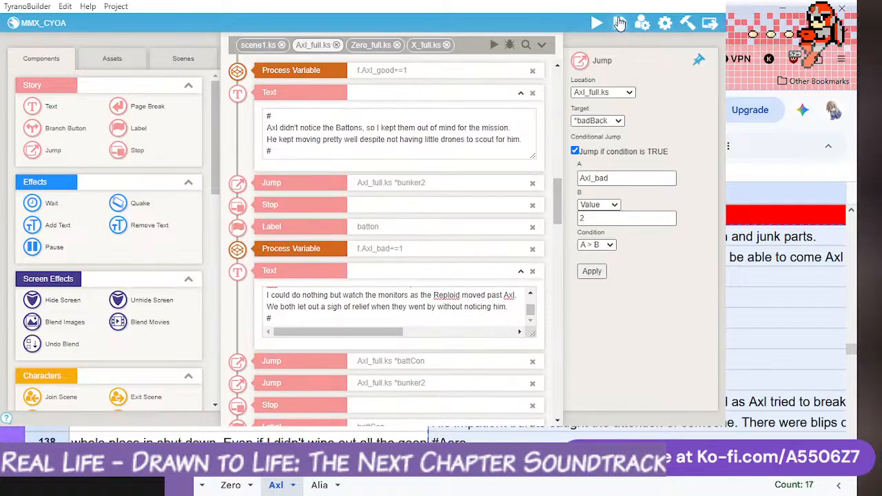
drag(561, 210, 576, 411)
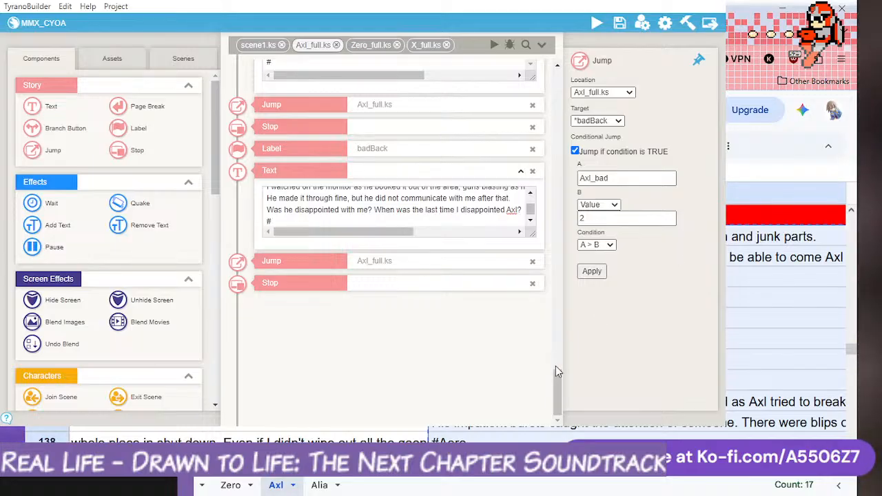
scroll(558, 383, up, 1)
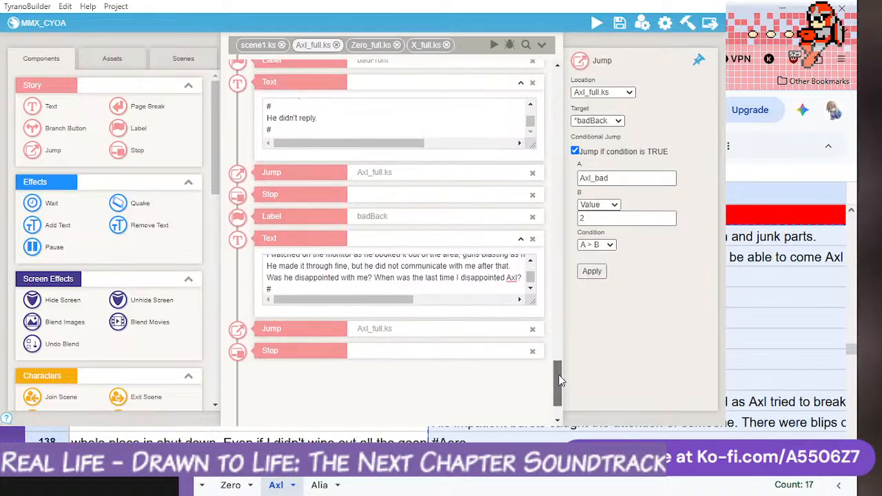
mouse_move(560, 381)
mouse_down()
mouse_move(562, 304)
mouse_move(574, 398)
mouse_move(573, 385)
mouse_up()
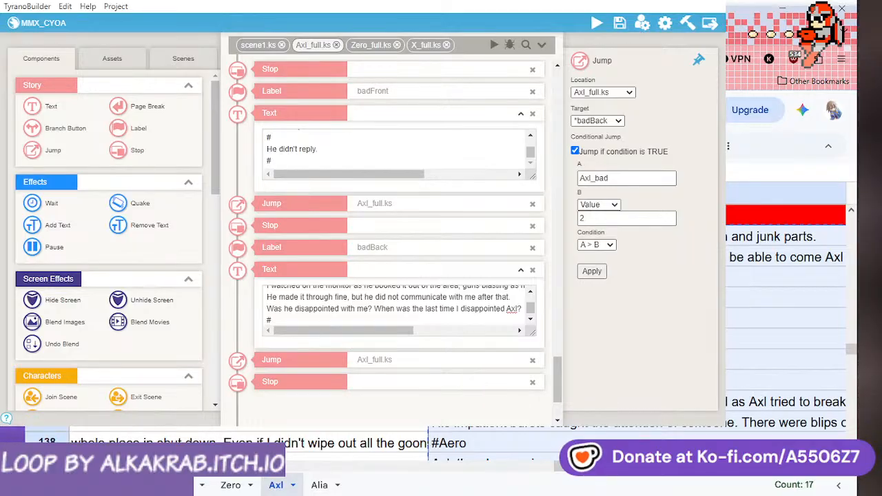
- Switch to the MMX CYOA spreadsheet in Google Sheets and open the Alia sheet
click(711, 4)
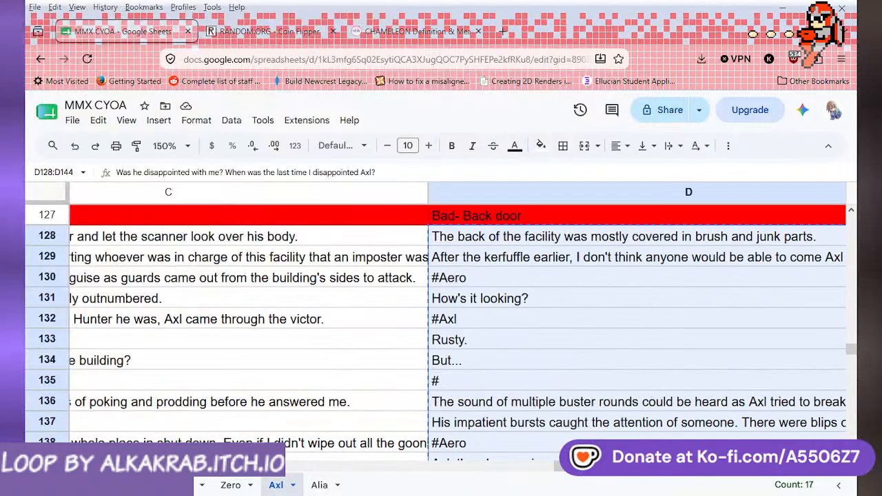
click(320, 484)
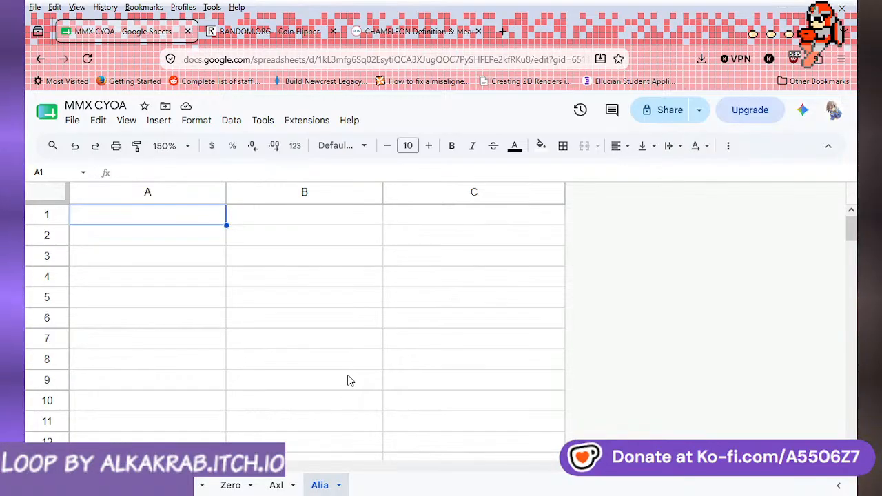